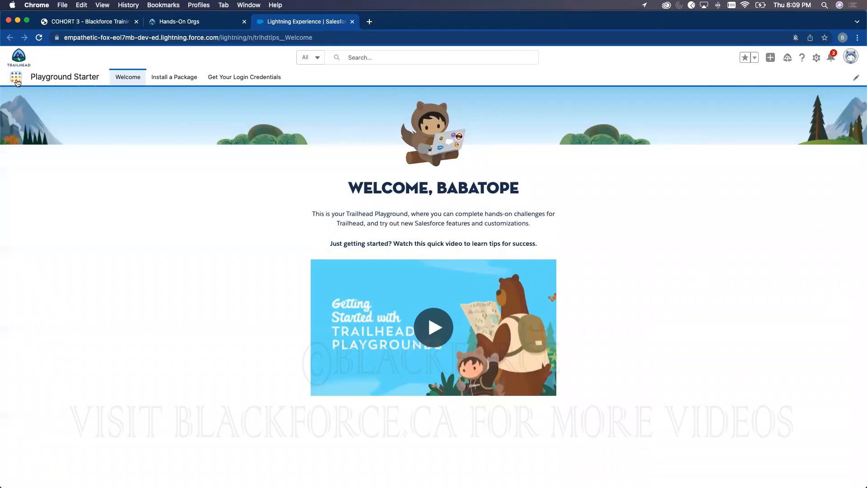
- Launch the Service Console app by searching 'servi', then dismiss the notification request and MFA notice
type("servi")
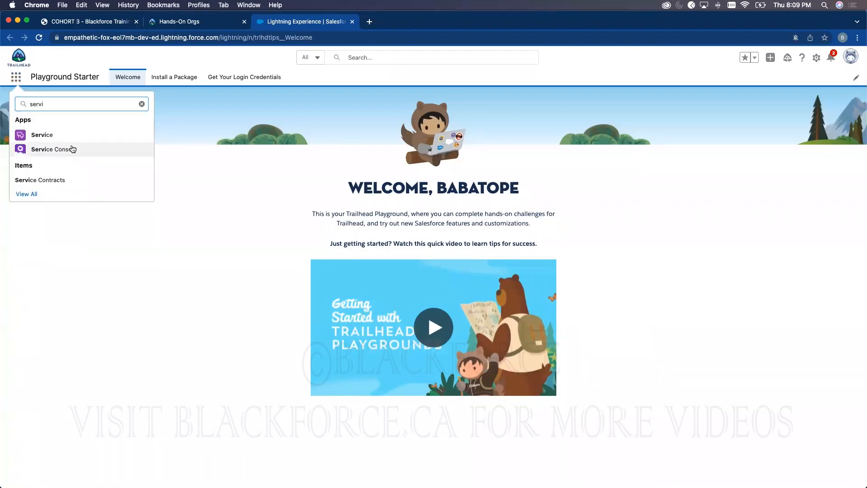
left_click(68, 149)
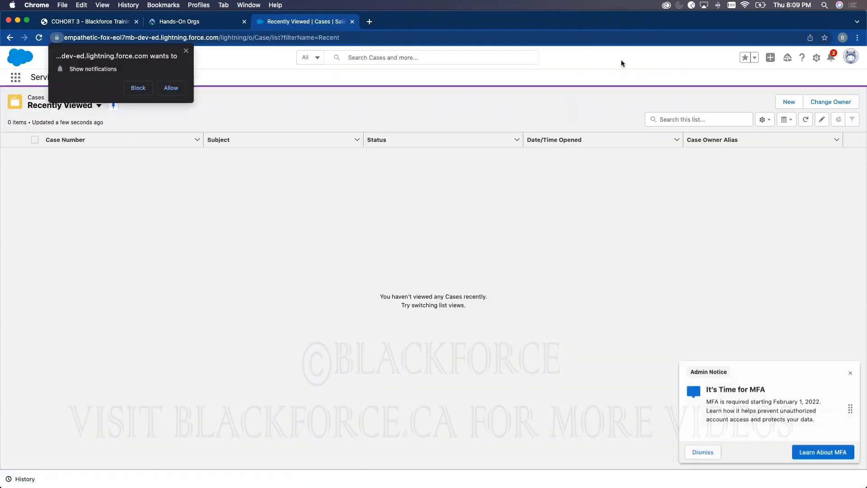
left_click(186, 51)
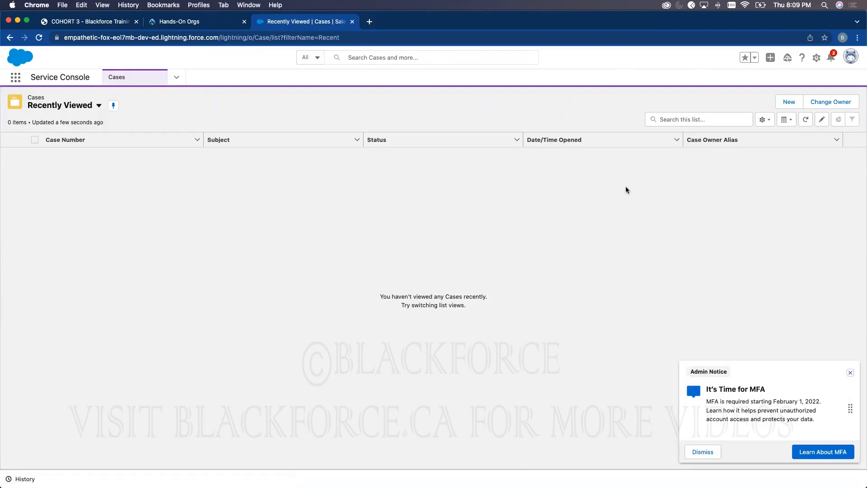
left_click(850, 372)
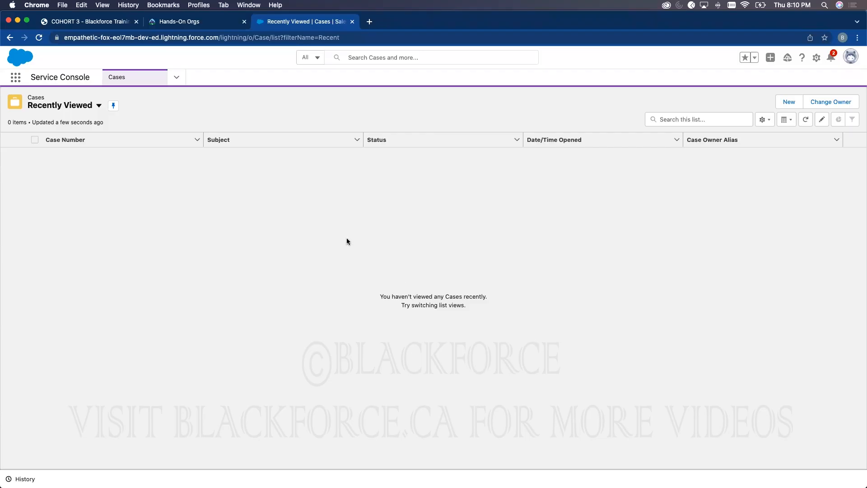
- Browse and close the navigation items list, then bring up the Setup gear menu
left_click(177, 77)
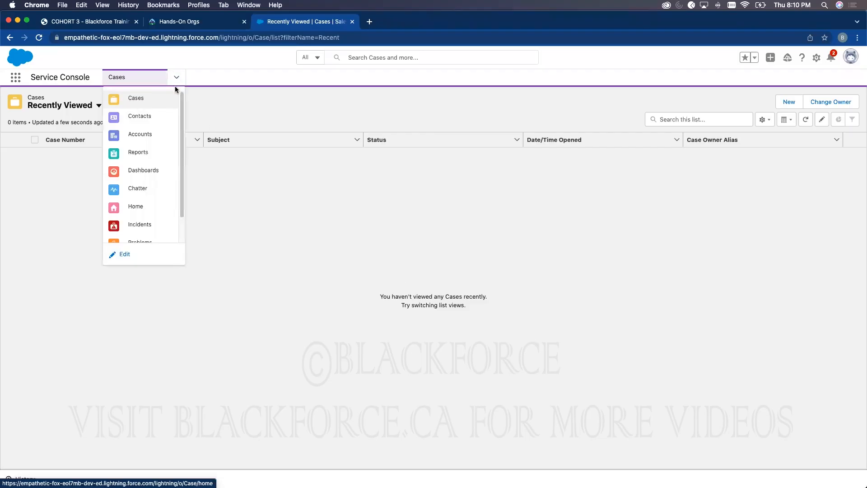
scroll(180, 122, "down", 2)
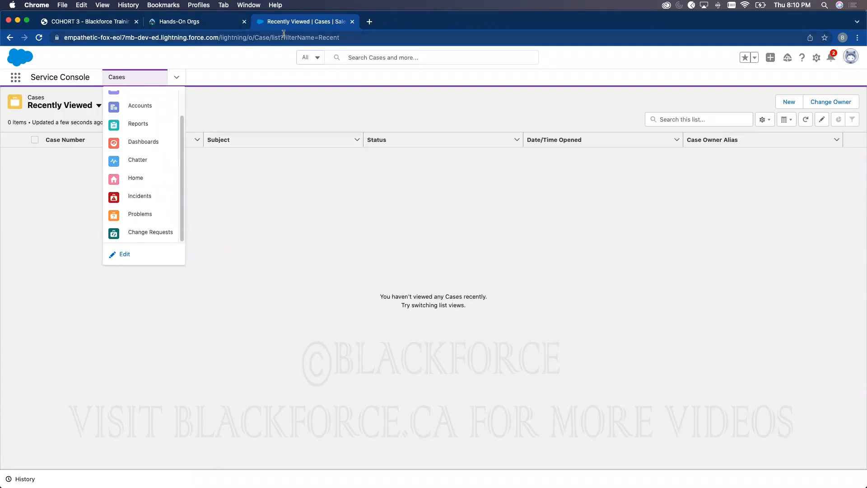
left_click(357, 83)
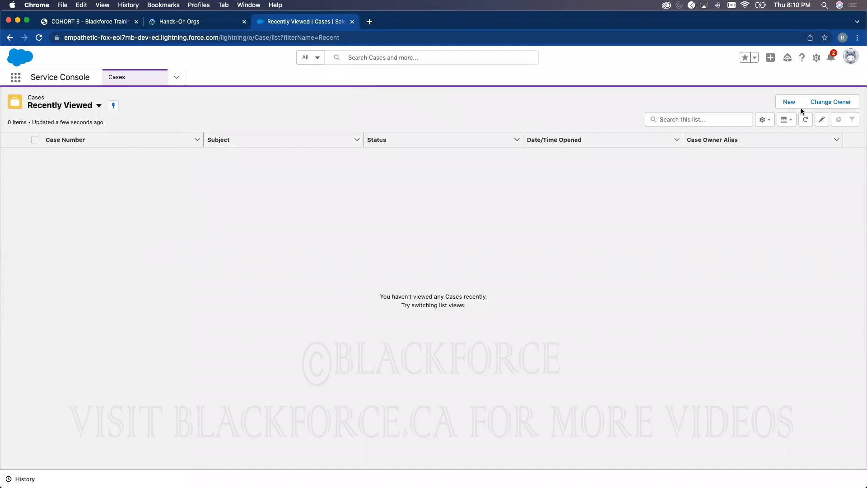
left_click(816, 57)
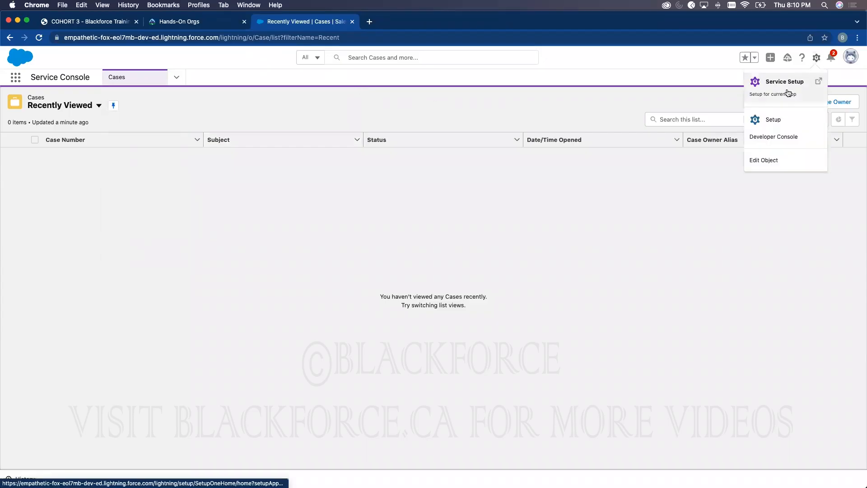
- Open Setup in a new tab, go to the Users list, then search Quick Find for 'company'
left_click(767, 129)
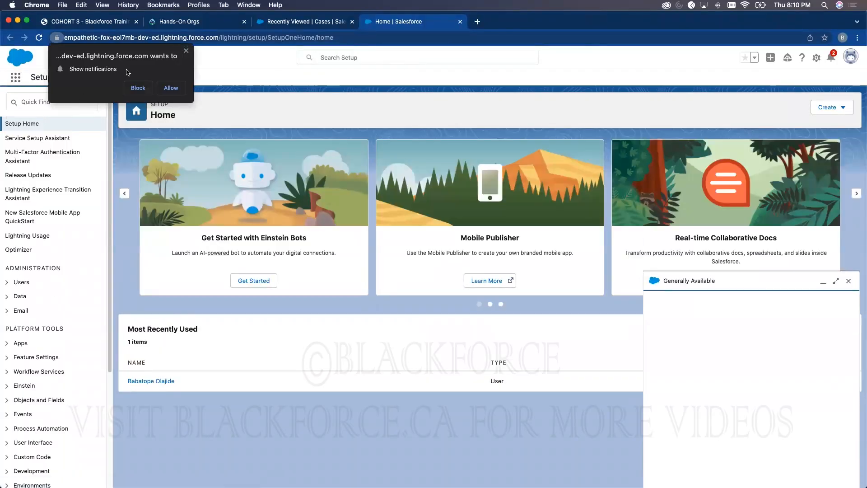
left_click(186, 53)
left_click(60, 102)
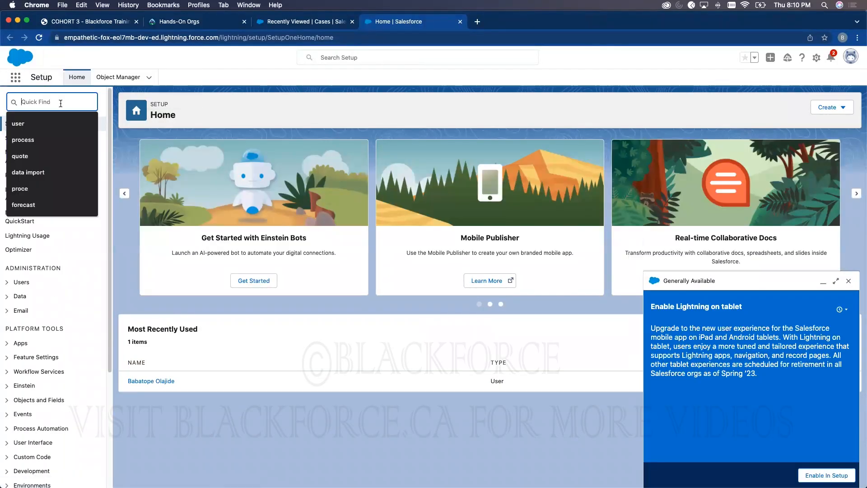
type("User")
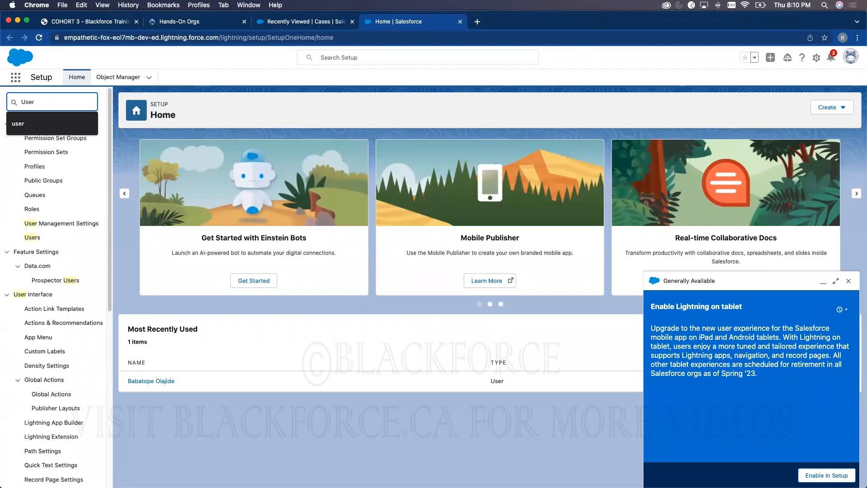
left_click(32, 237)
left_click(848, 280)
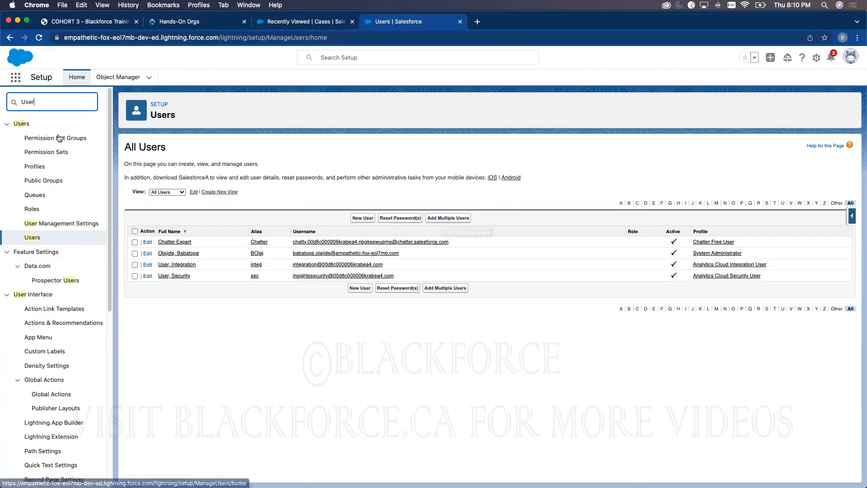
left_click(64, 102)
type("company")
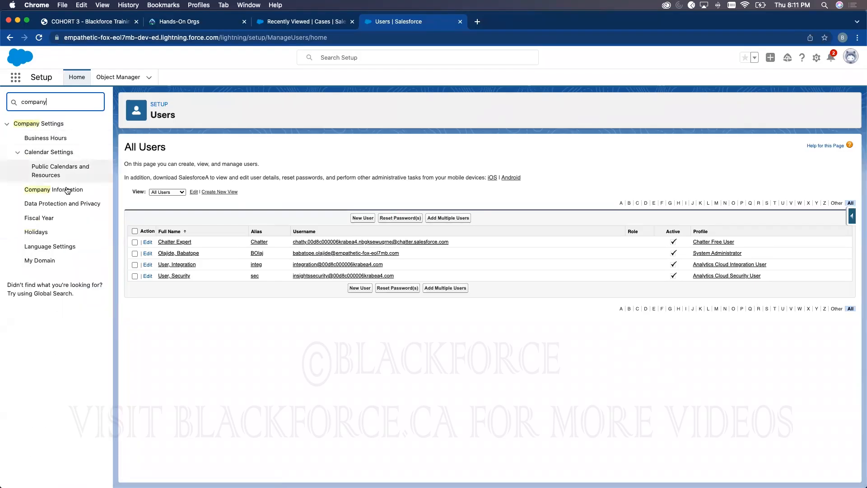
left_click(54, 189)
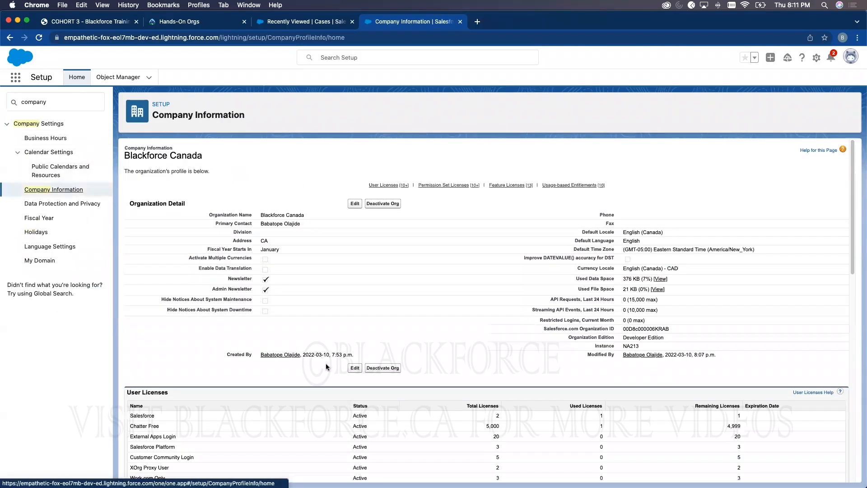
scroll(326, 363, "down", 5)
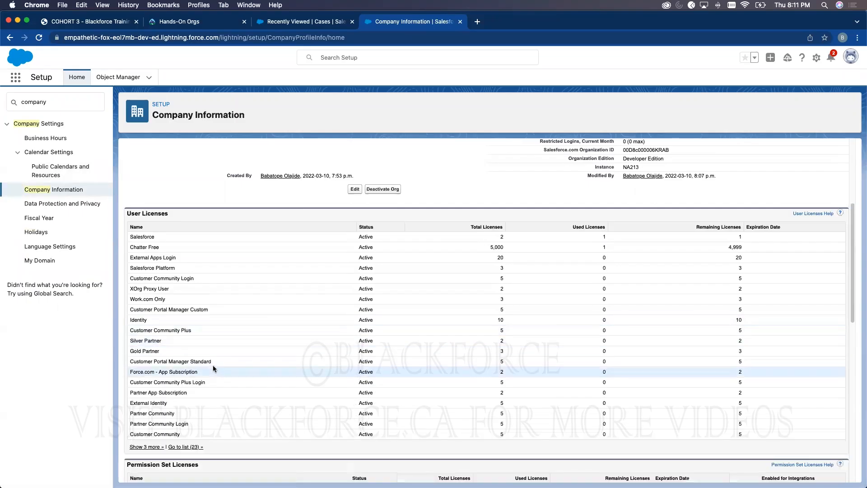
scroll(213, 364, "down", 8)
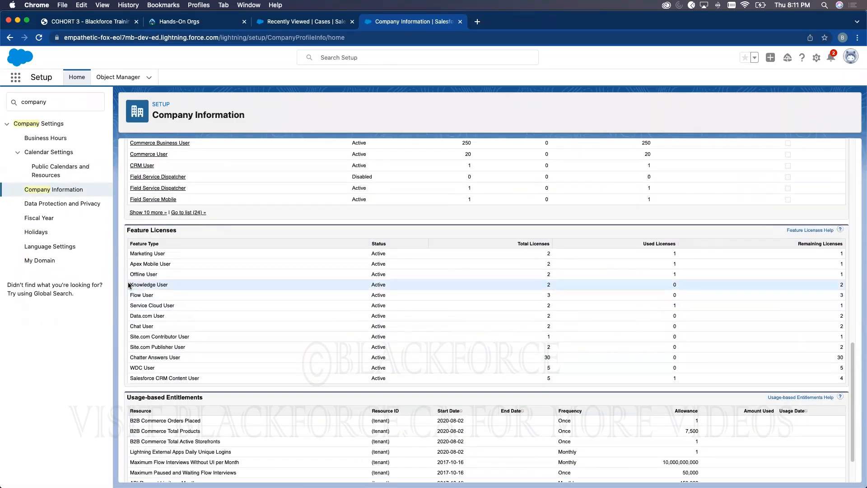
left_click_drag(126, 285, 751, 281)
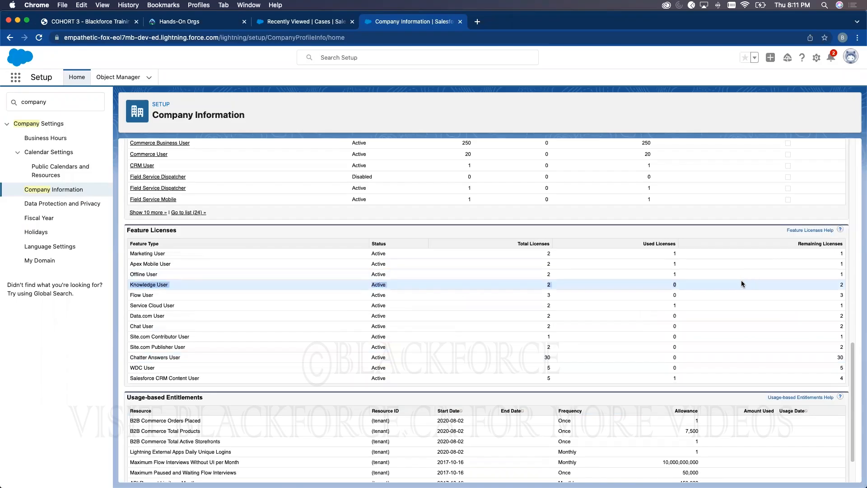
scroll(238, 276, "up", 15)
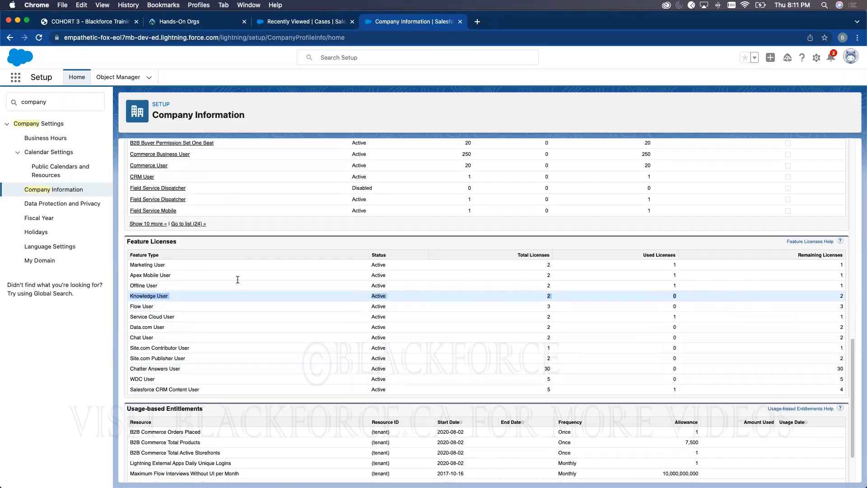
double_click(44, 103)
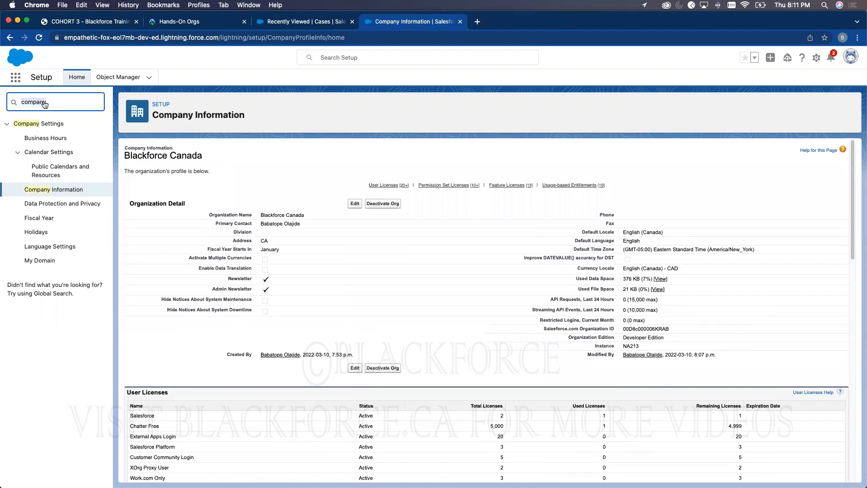
type("user")
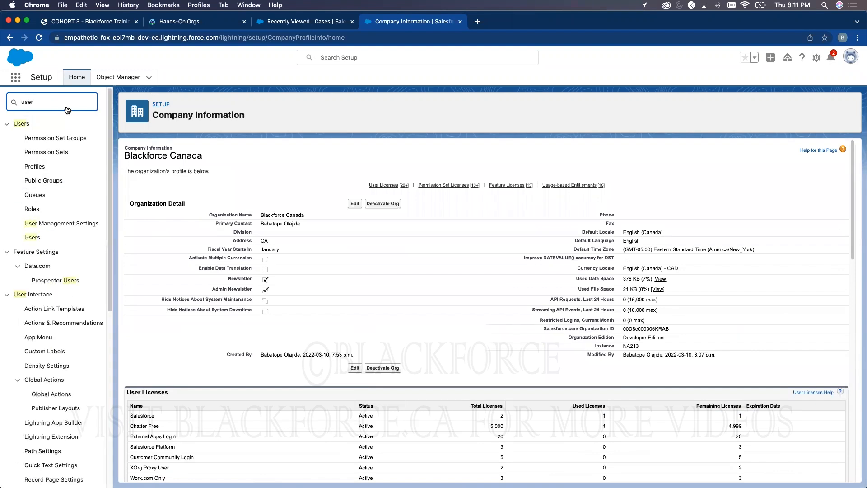
left_click(31, 237)
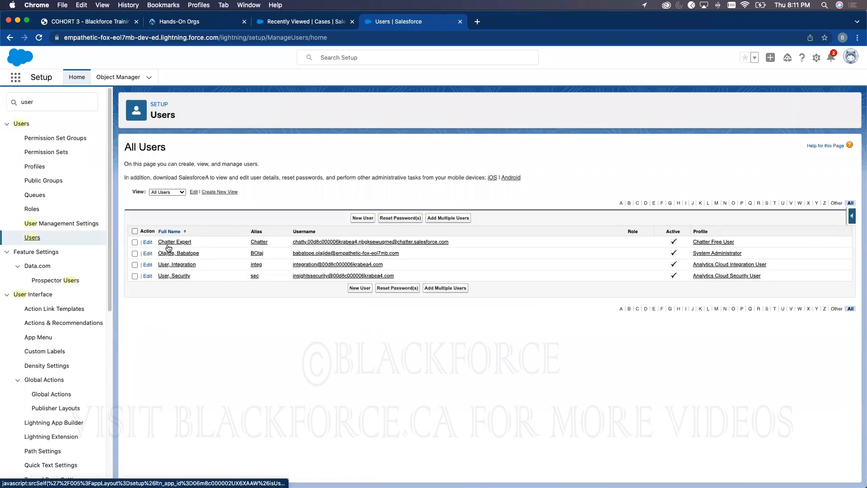
- Tick Knowledge User on the System Administrator's user record and save it
left_click(148, 254)
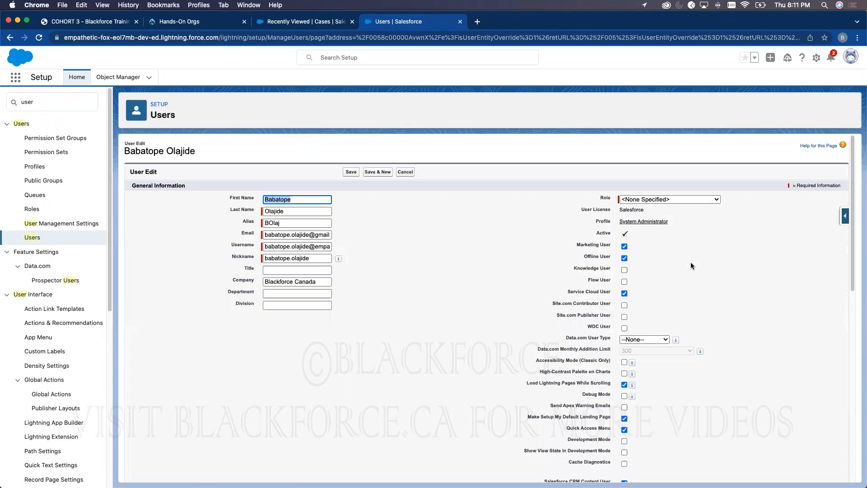
left_click(625, 269)
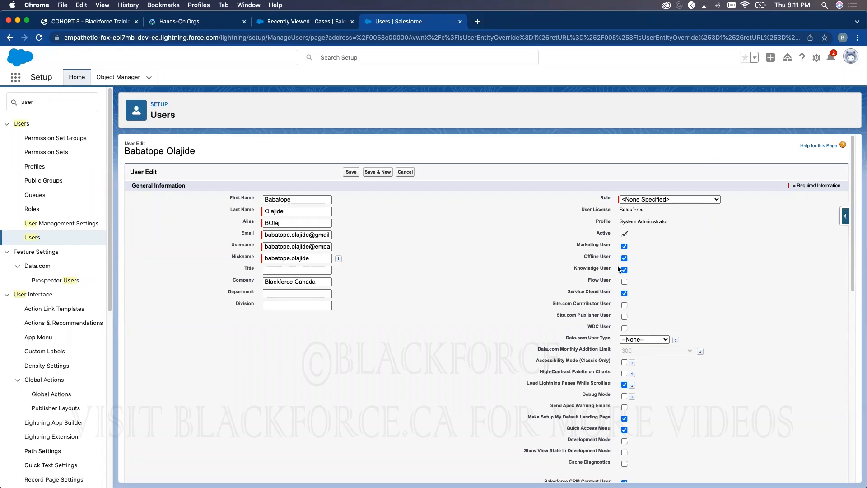
left_click(348, 173)
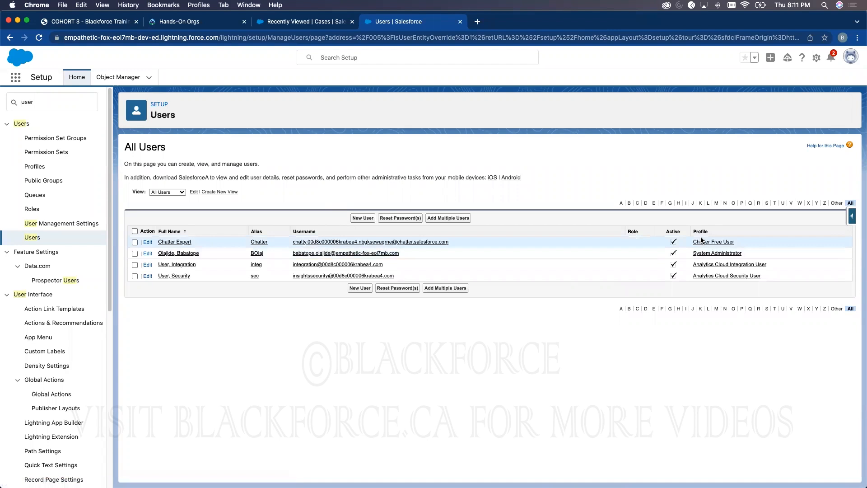
- Search Setup for 'know' and open the Knowledge Settings page
left_click(64, 104)
key("BackSpace")
type("e")
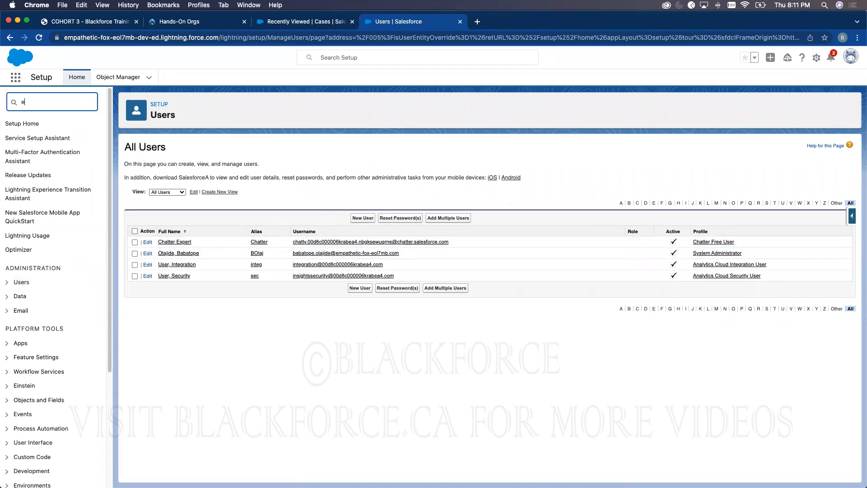
key("BackSpace")
type("know")
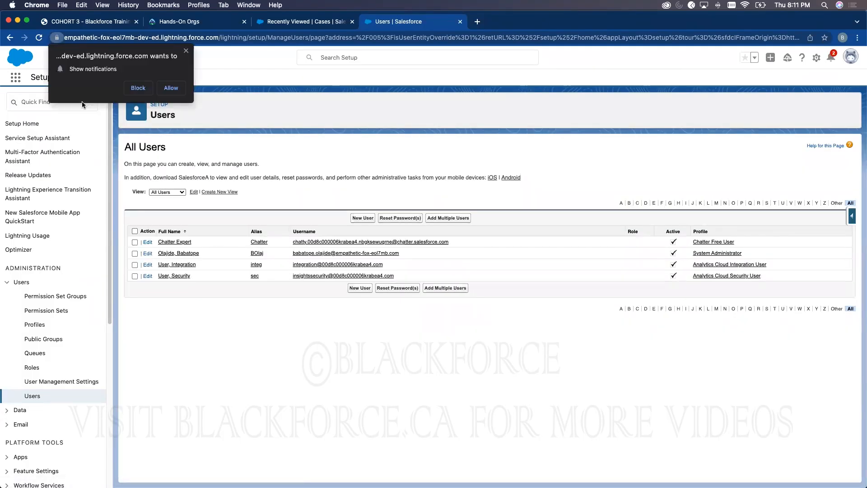
left_click(185, 51)
left_click(54, 102)
type("know")
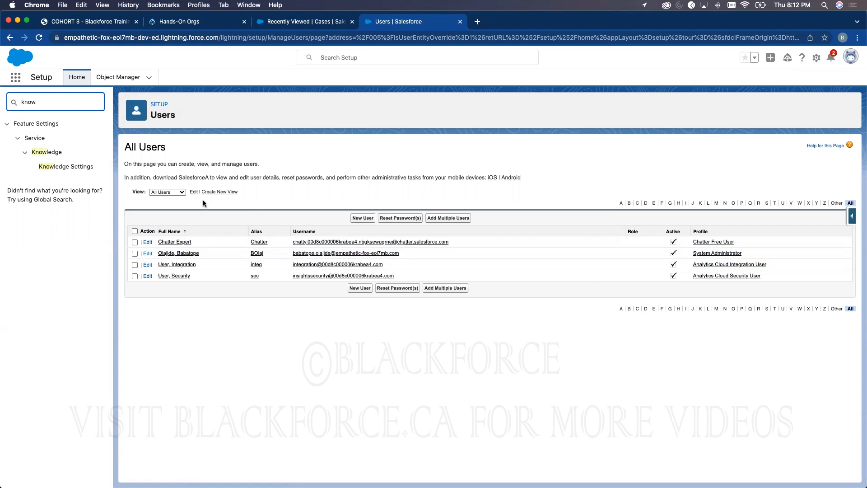
left_click(88, 172)
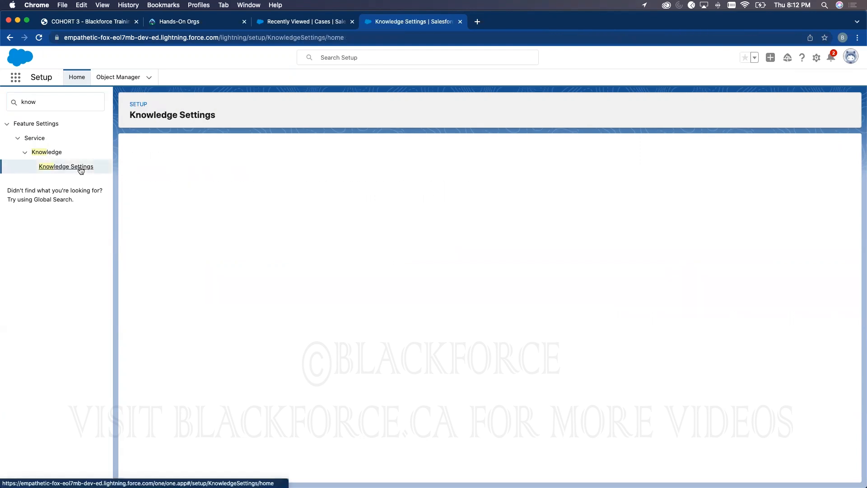
- Acknowledge the impact and enable Salesforce Knowledge, confirming with OK
left_click(129, 207)
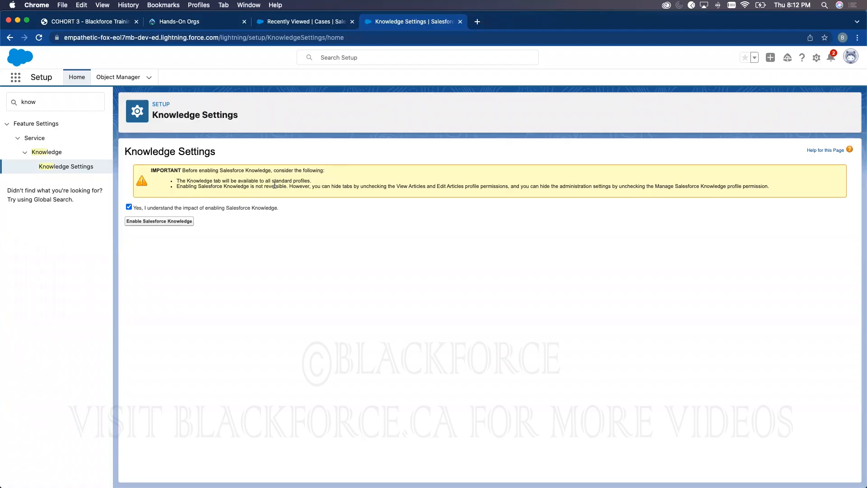
left_click(184, 221)
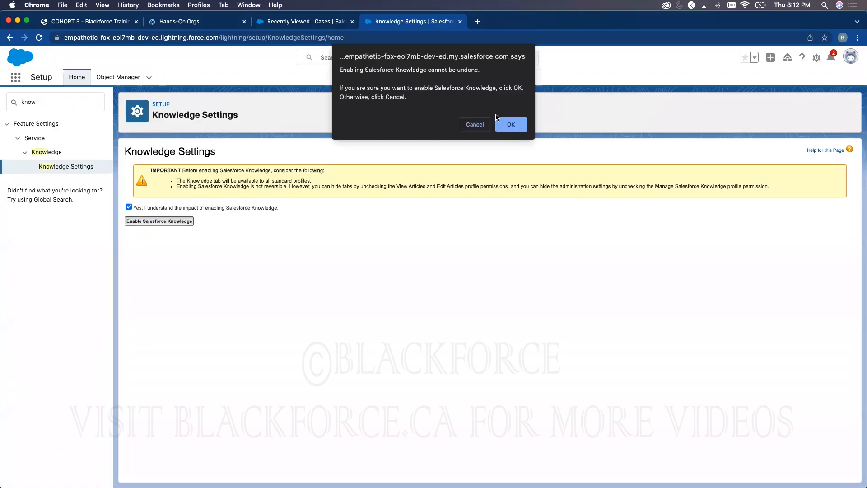
left_click(509, 124)
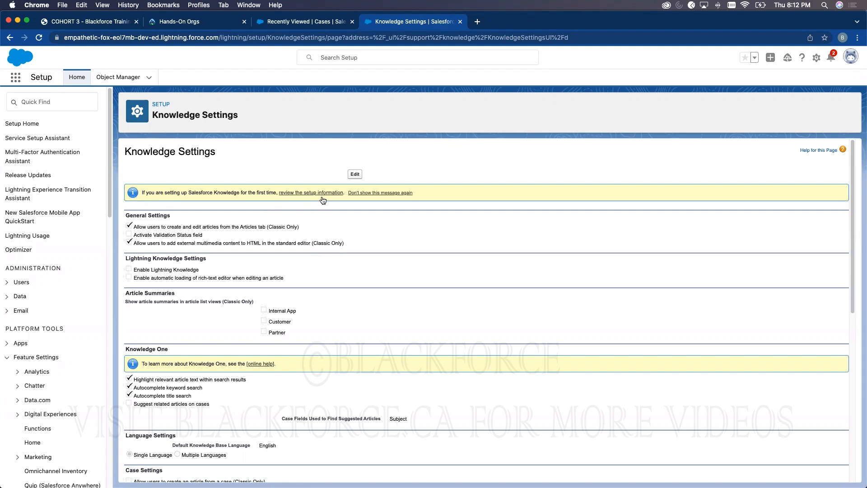
- Turn on Validation Status field, Lightning Knowledge and rich-text editor auto-loading, then save
left_click(354, 174)
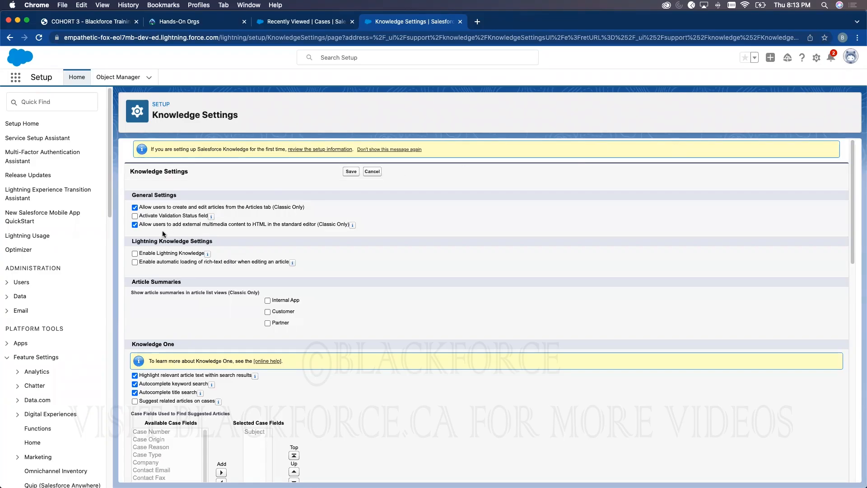
left_click(134, 215)
left_click(135, 254)
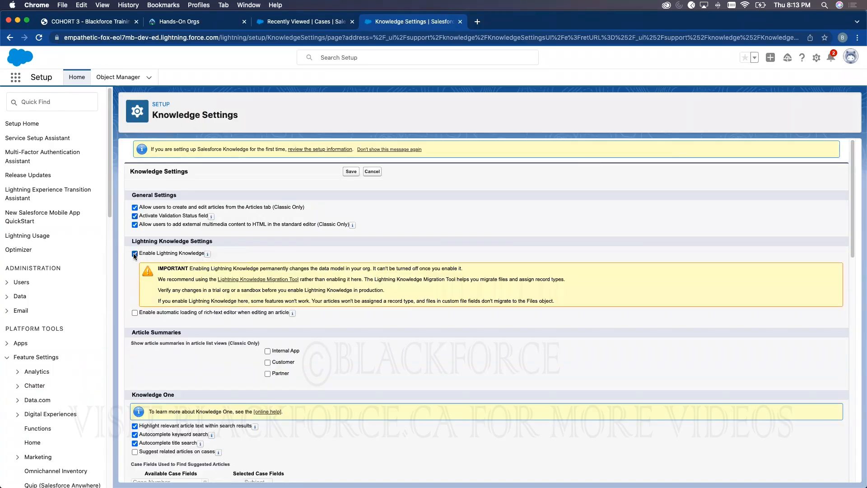
left_click(134, 313)
left_click(352, 171)
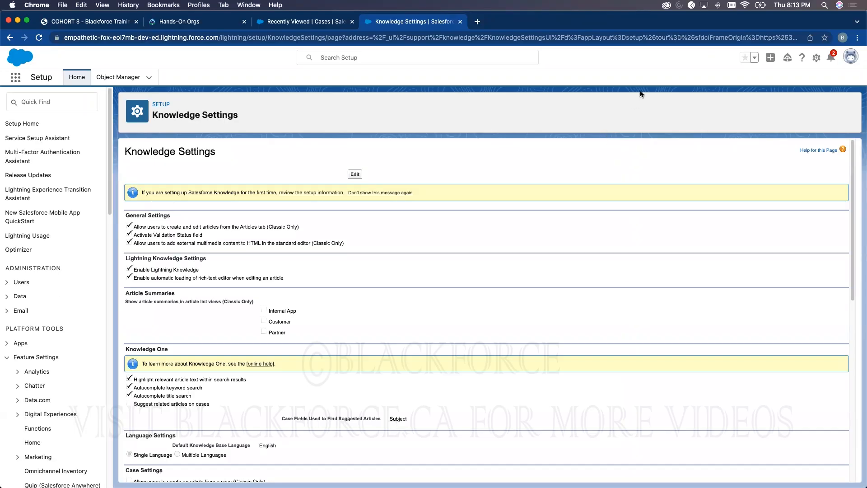
left_click(816, 58)
- Open Service Setup in a new tab and launch the Knowledge Setup card
left_click(788, 107)
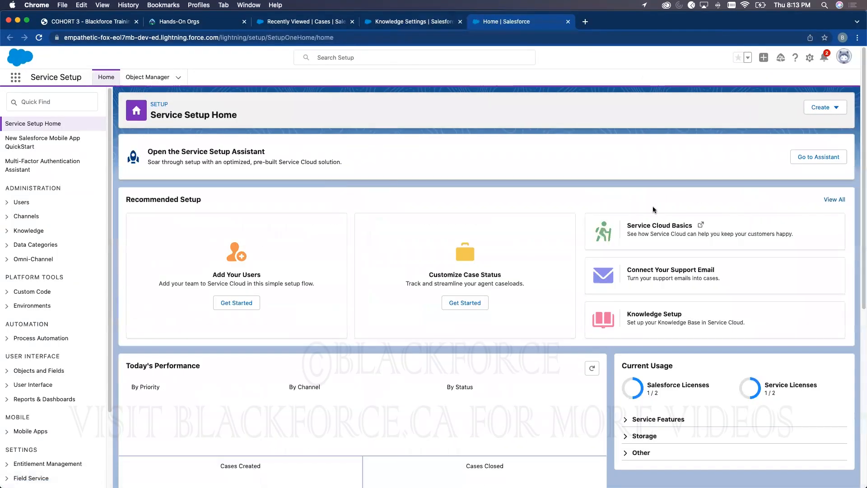
left_click(677, 320)
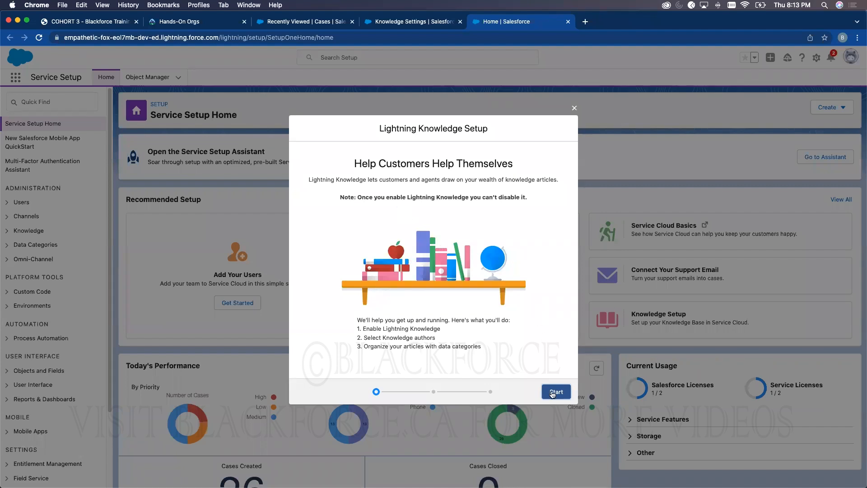
- Run the Knowledge Setup wizard with the preselected author, no data category, and finish
left_click(553, 392)
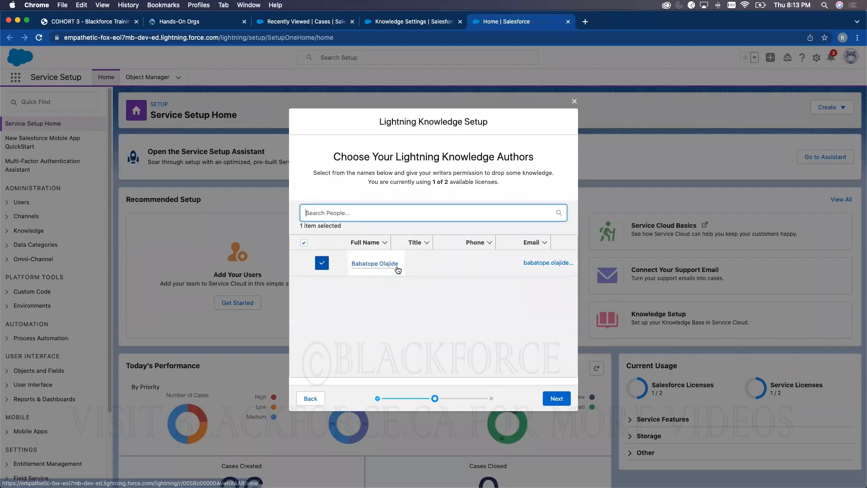
mouse_move(399, 270)
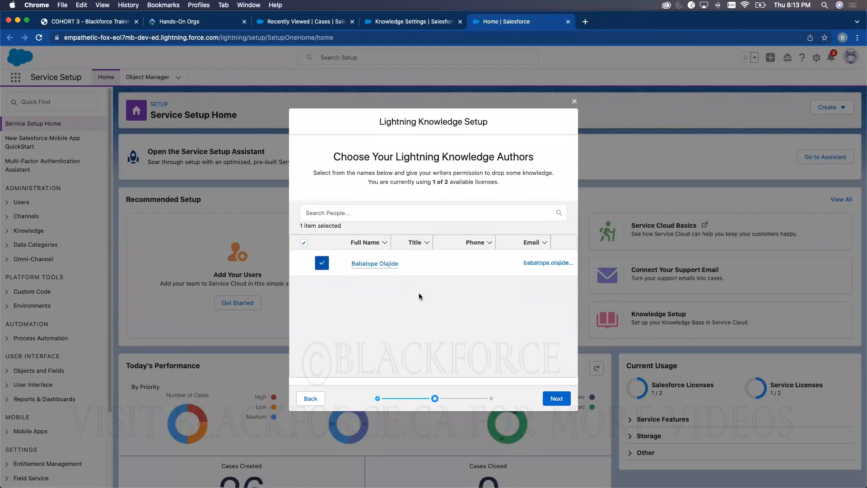
mouse_move(360, 268)
left_click(556, 399)
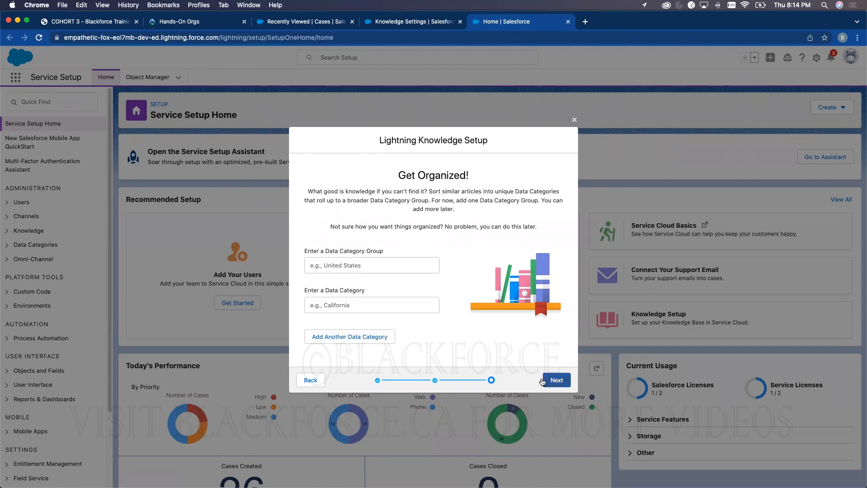
left_click(555, 380)
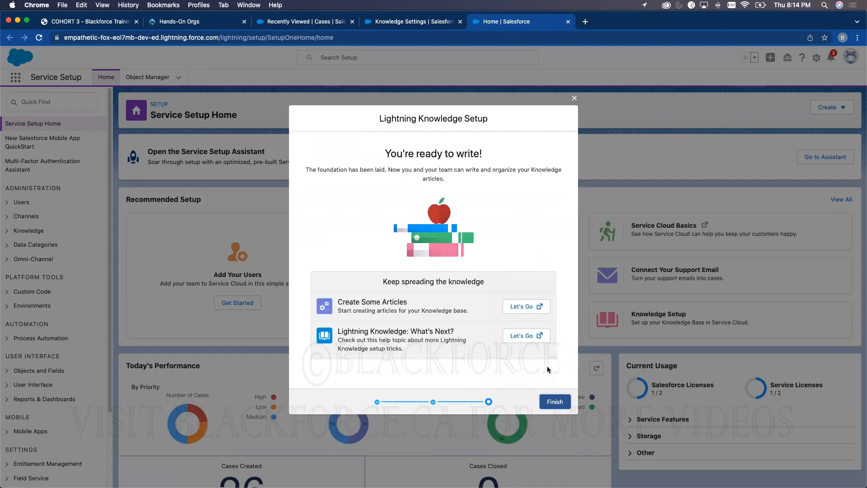
left_click(558, 404)
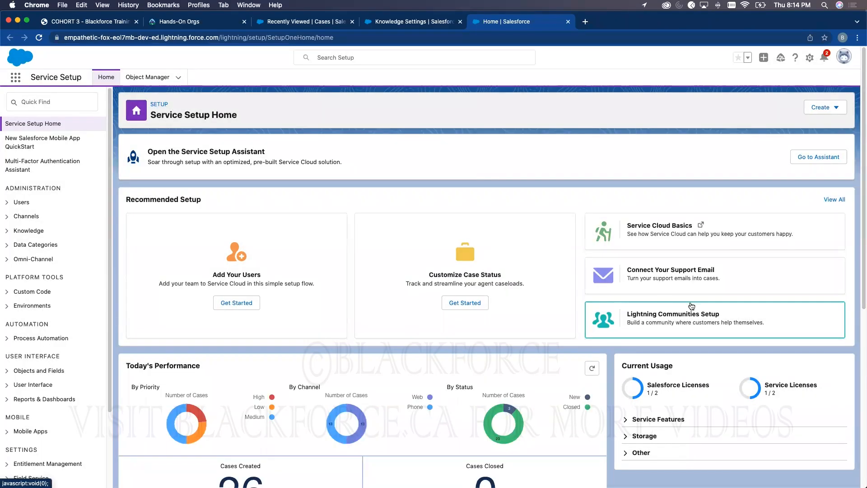
- Expand Knowledge in the Service Setup sidebar to list its setup pages
left_click(7, 231)
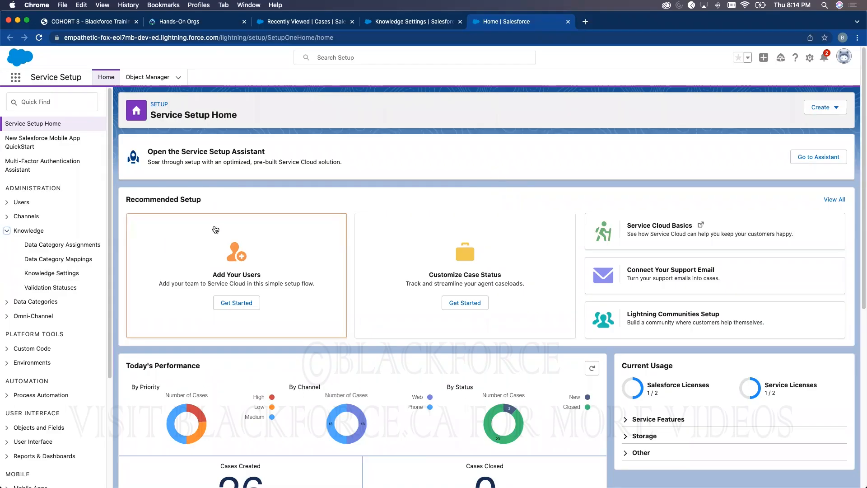
left_click(810, 58)
- Open full Setup in a new tab and go to Permission Sets via a 'permissio' search
left_click(770, 111)
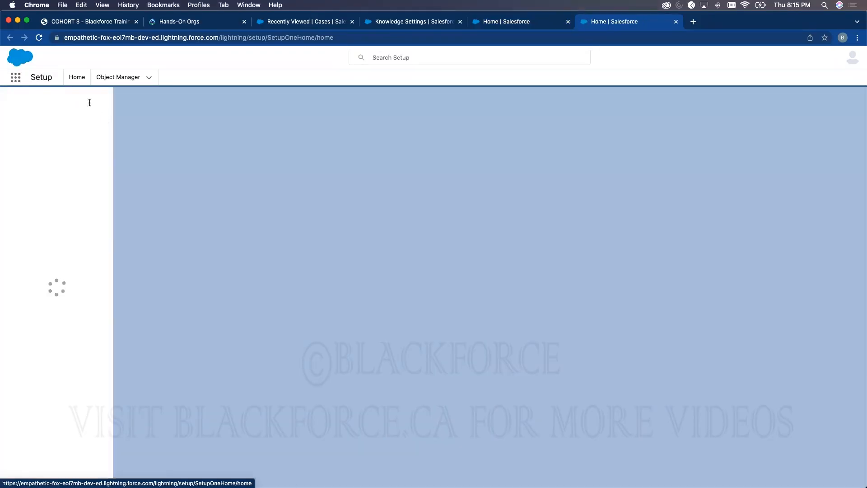
type("permission")
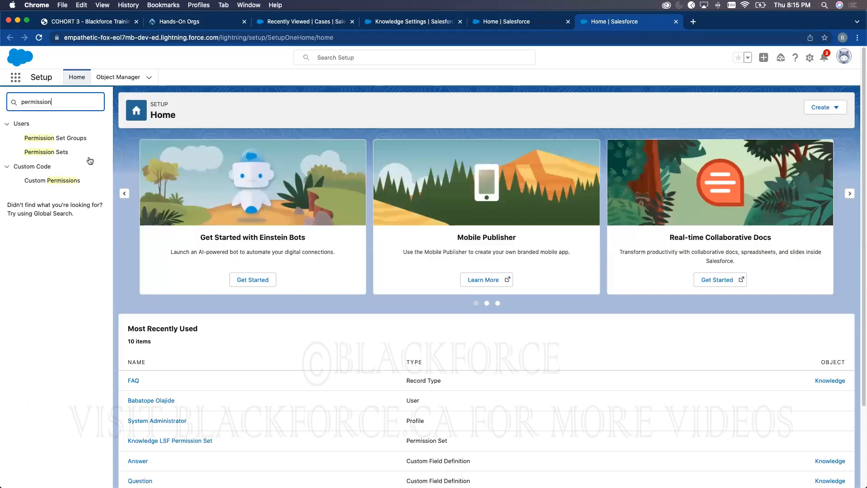
left_click(65, 154)
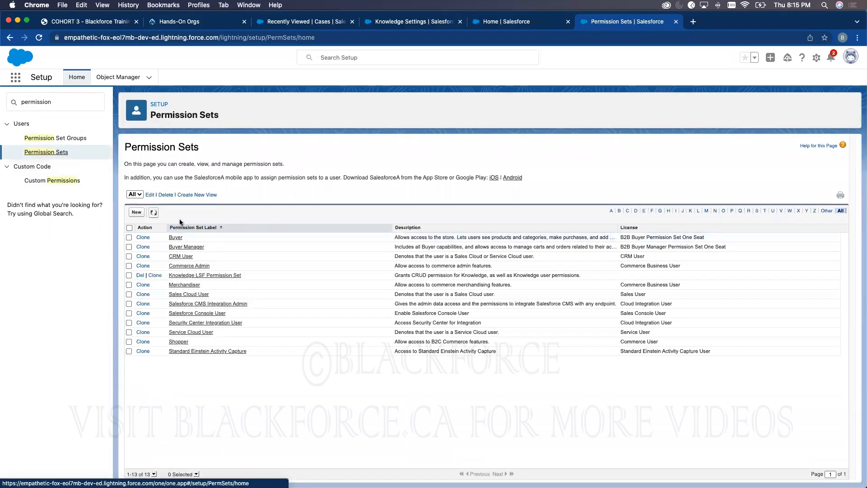
- Create and save a new permission set labelled 'Grant Knowledge Access Permission'
left_click(135, 213)
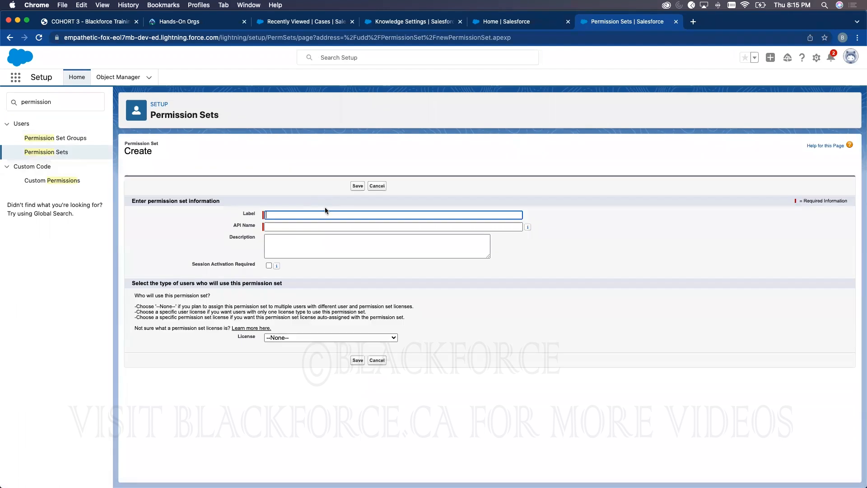
type("Grant")
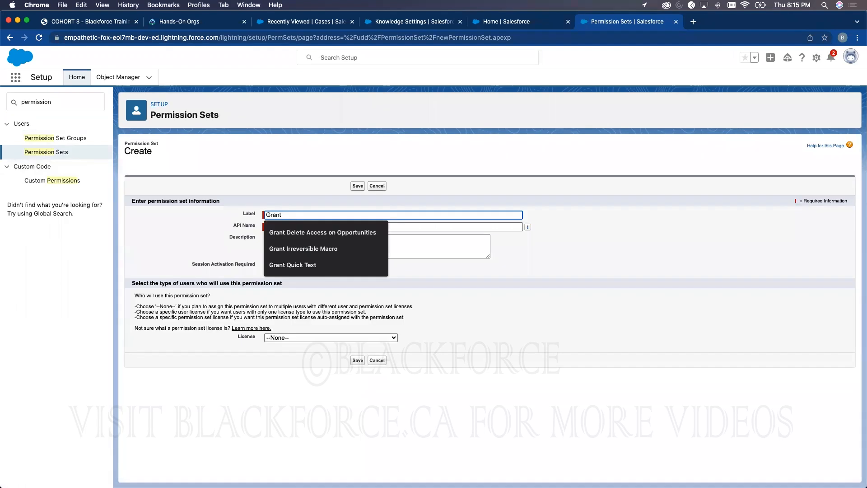
type(" Knowledge Ax")
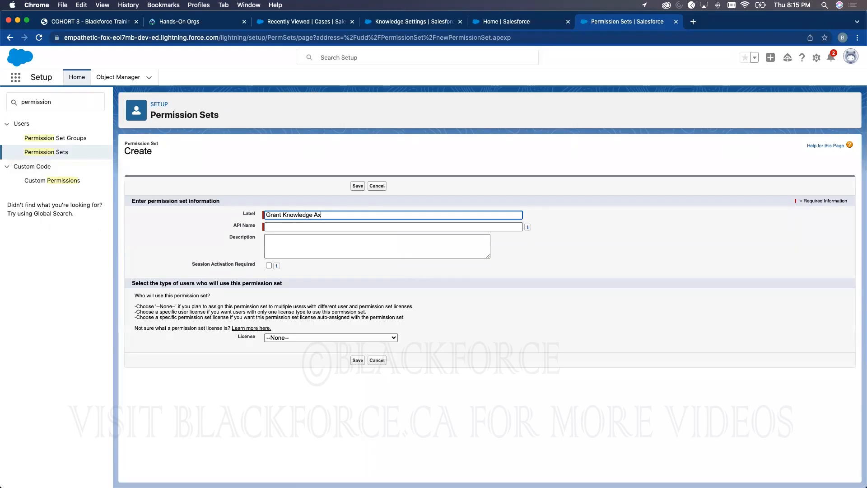
type("ccess Permission")
left_click(357, 360)
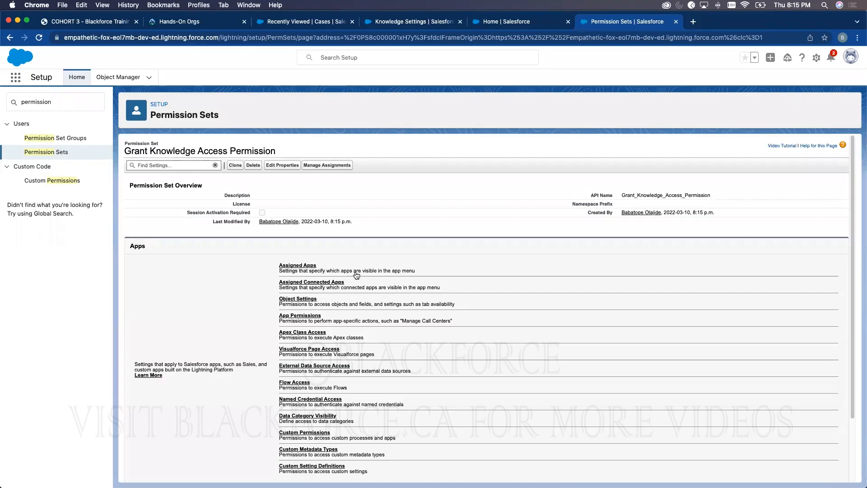
- In App Permissions edit mode, enable Allow View Knowledge, Archive Articles and both Article Translation permissions
left_click(304, 315)
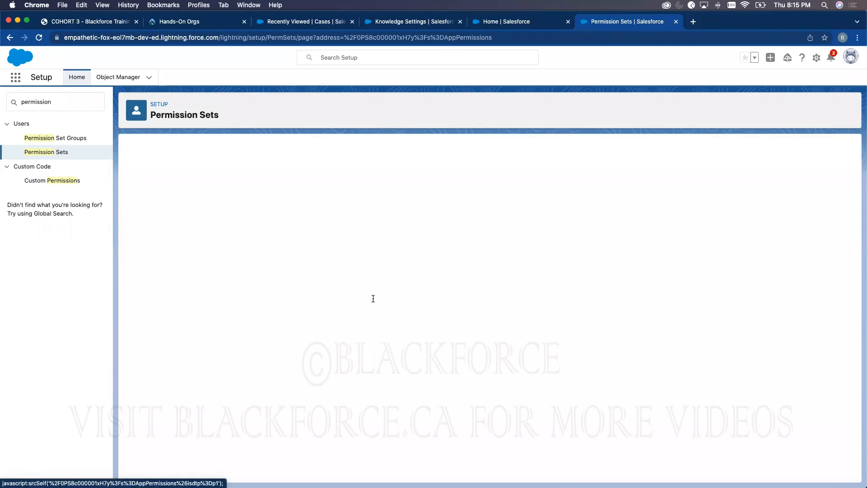
left_click(355, 202)
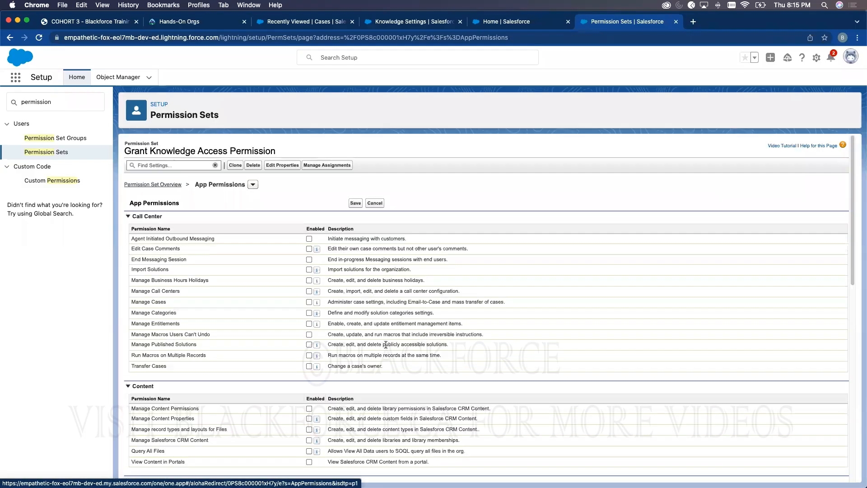
scroll(377, 366, "down", 4)
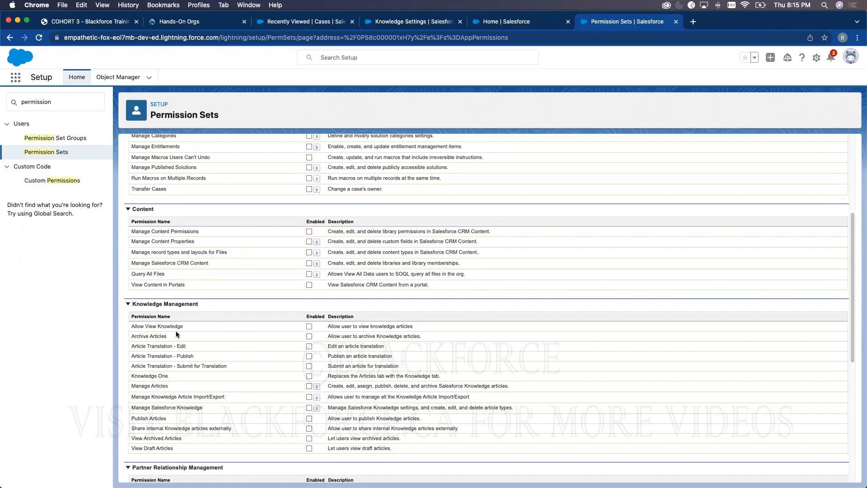
left_click(308, 326)
left_click(309, 337)
left_click(310, 347)
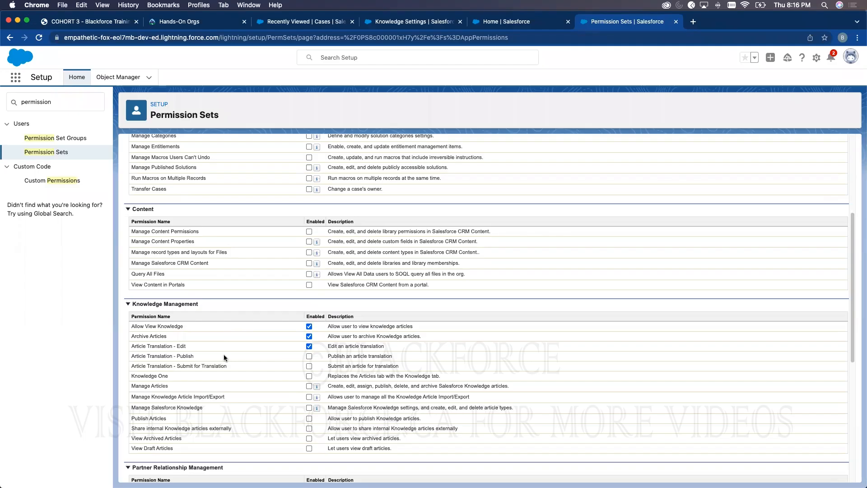
left_click(309, 366)
- Enable Knowledge One, Manage Articles, Publish Articles and external sharing of internal articles, then save
left_click(309, 376)
left_click(309, 386)
left_click(309, 419)
left_click(309, 428)
scroll(286, 404, "up", 5)
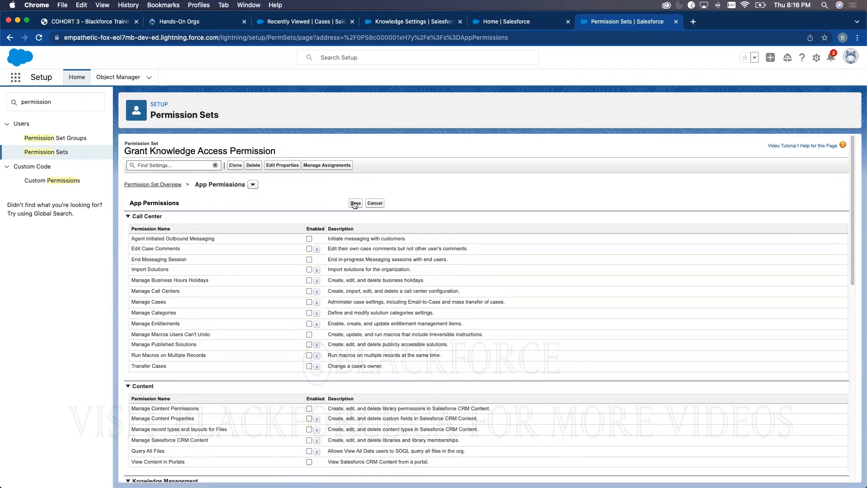
left_click(355, 203)
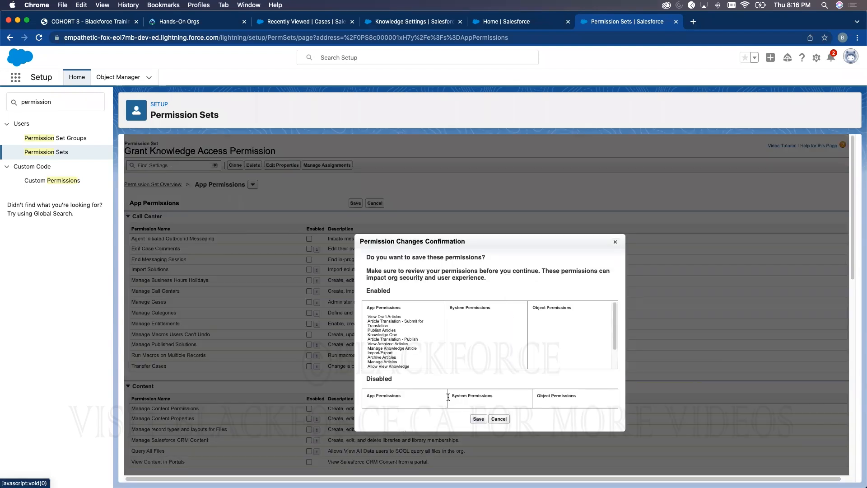
- Confirm the permission changes and assign the permission set to the System Administrator user
left_click(479, 418)
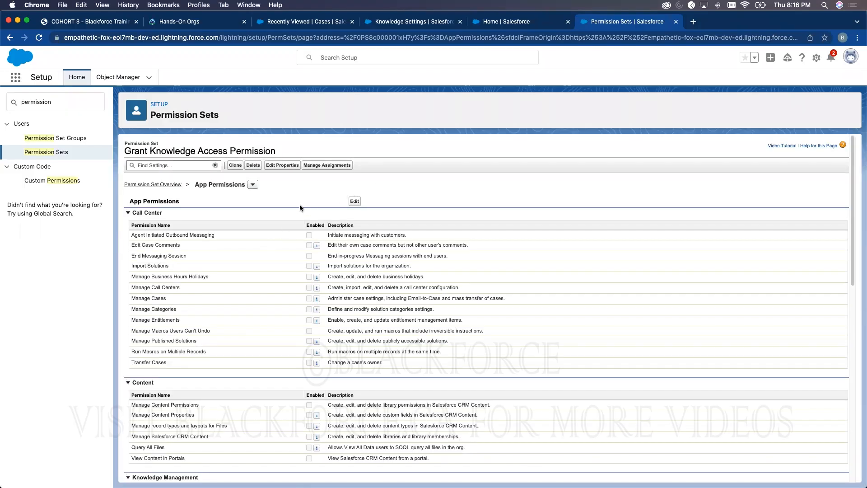
left_click(316, 165)
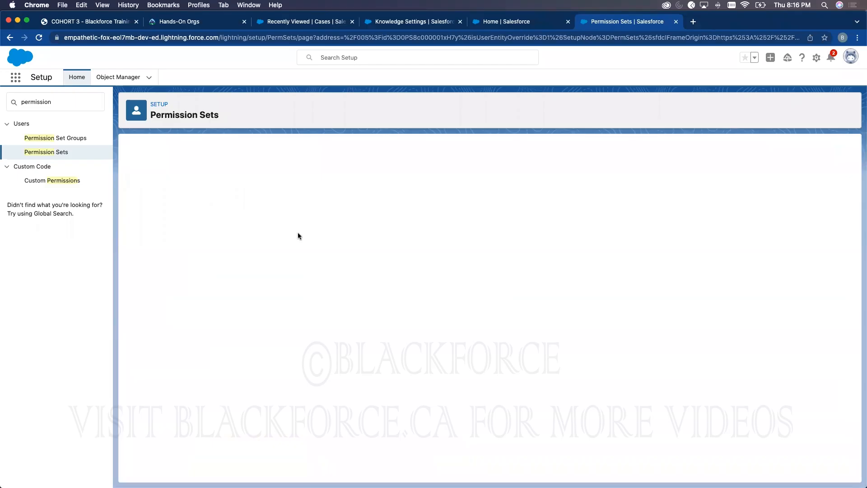
left_click(369, 191)
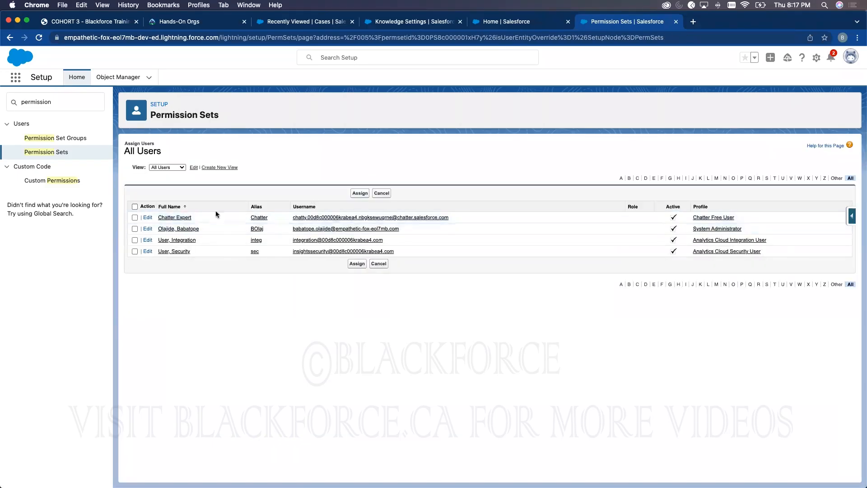
left_click(135, 228)
left_click(359, 193)
left_click(357, 186)
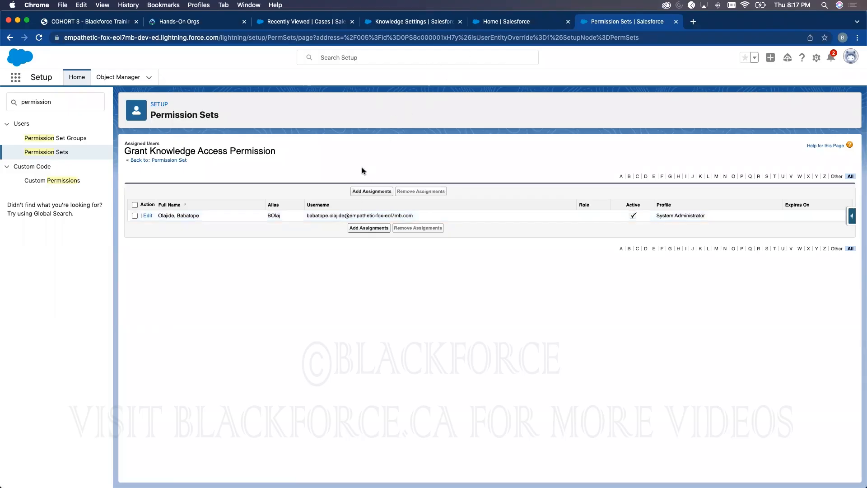
left_click(530, 26)
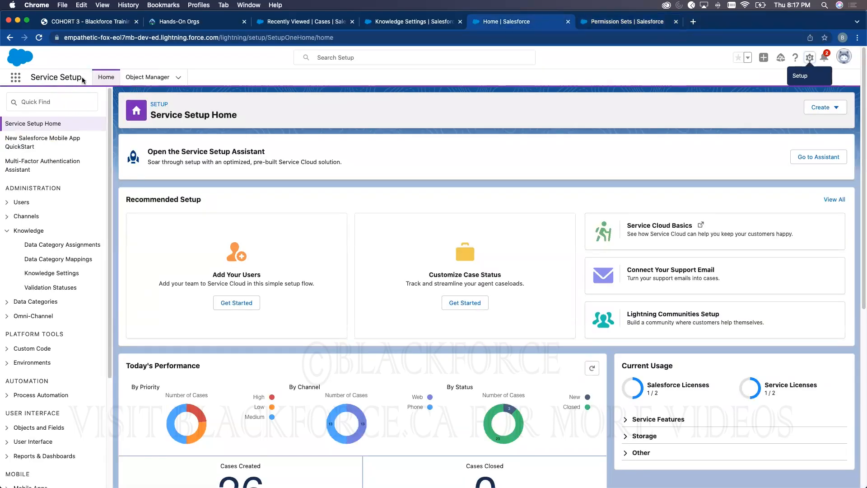
- Open the Lightning Experience App Manager through a Quick Find search for 'app man'
left_click(600, 25)
left_click(41, 97)
double_click(41, 97)
type("app")
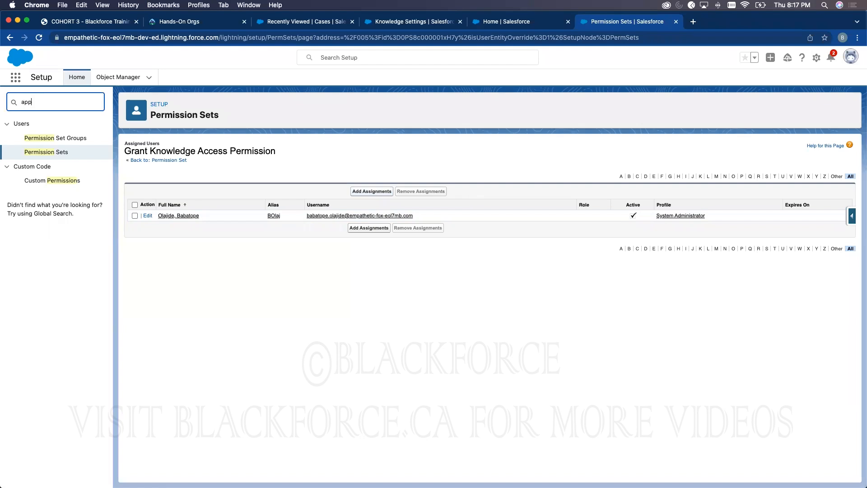
type(" man")
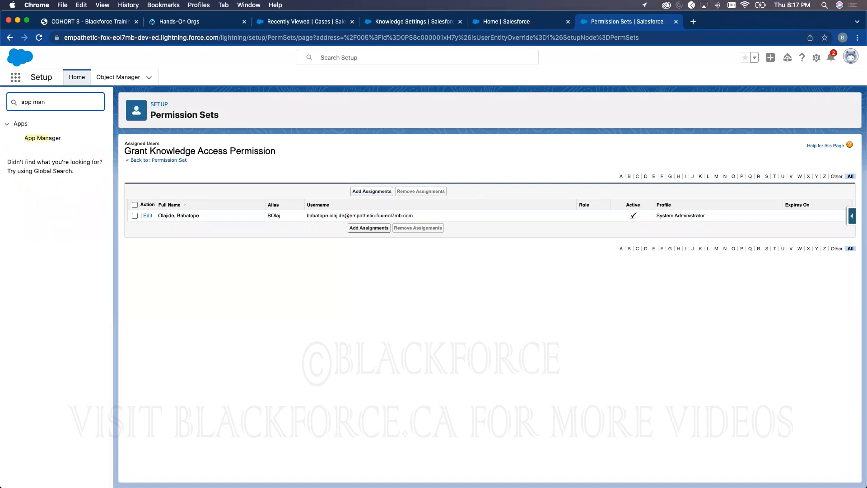
left_click(34, 138)
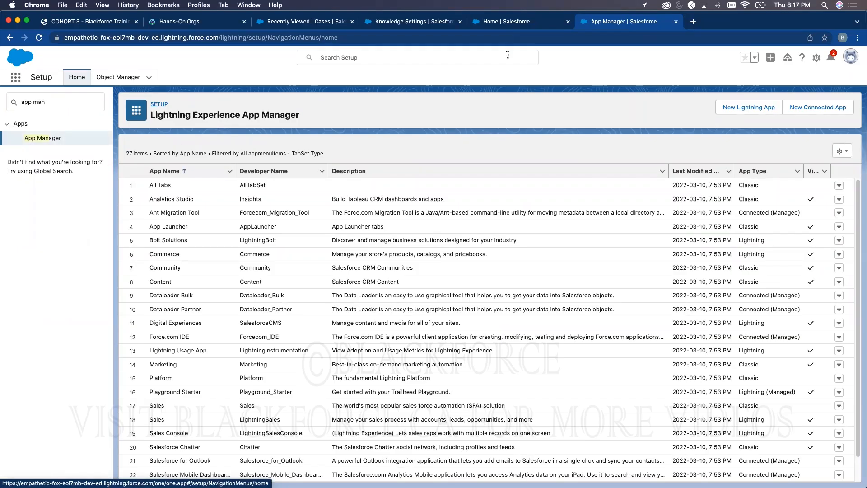
- Check the Service Console navigation destinations, then bring up the Service Console row's actions in App Manager
left_click(435, 24)
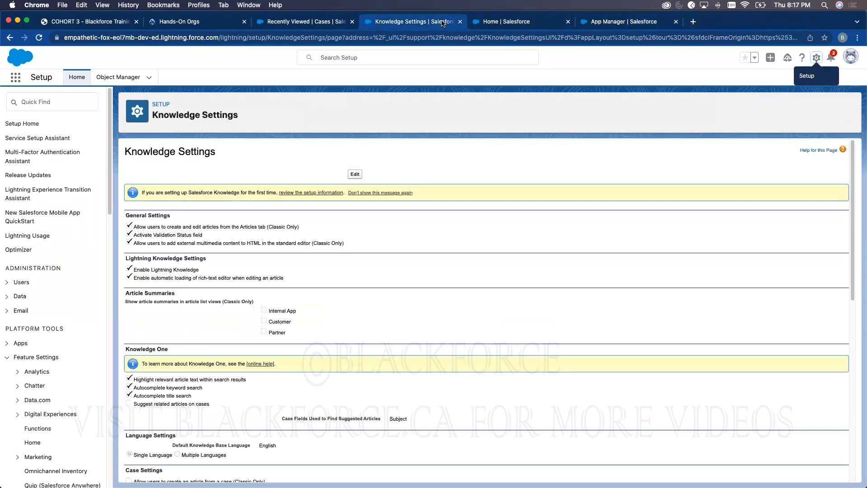
left_click(313, 23)
left_click(176, 78)
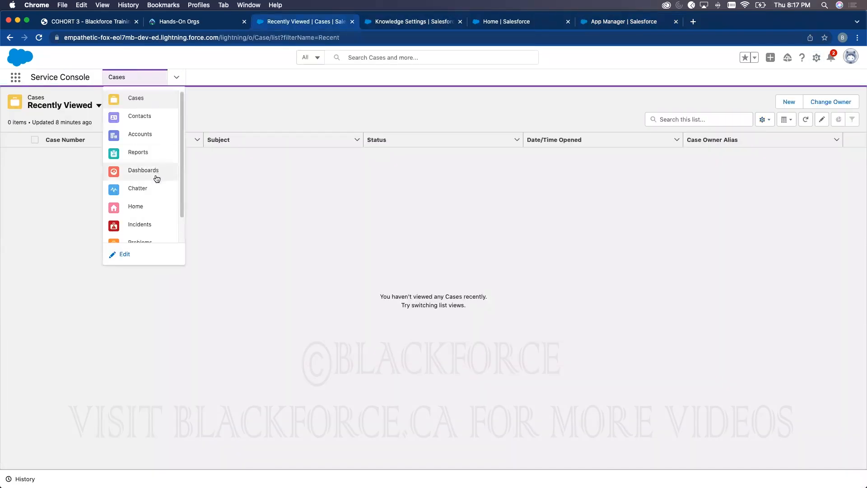
scroll(156, 162, "down", 2)
scroll(154, 149, "up", 2)
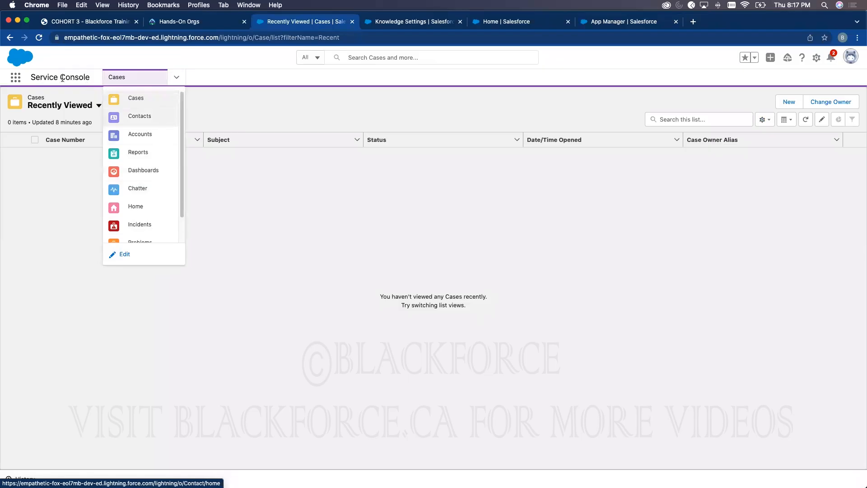
left_click(138, 75)
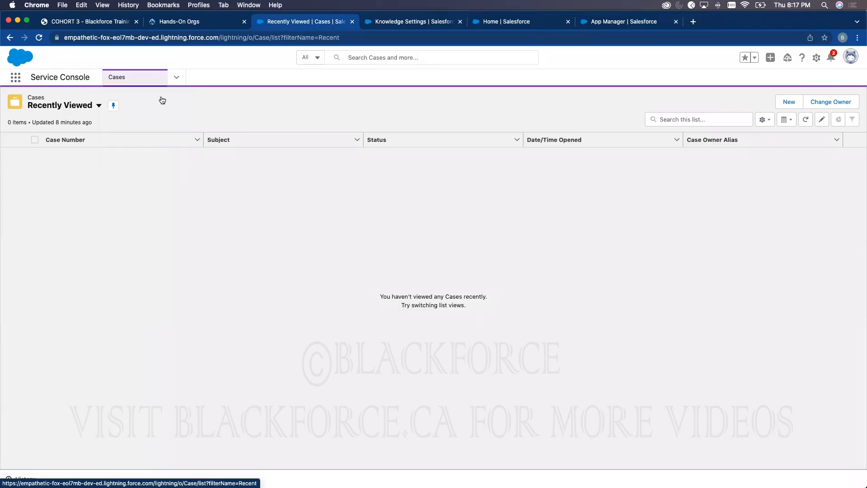
left_click(177, 77)
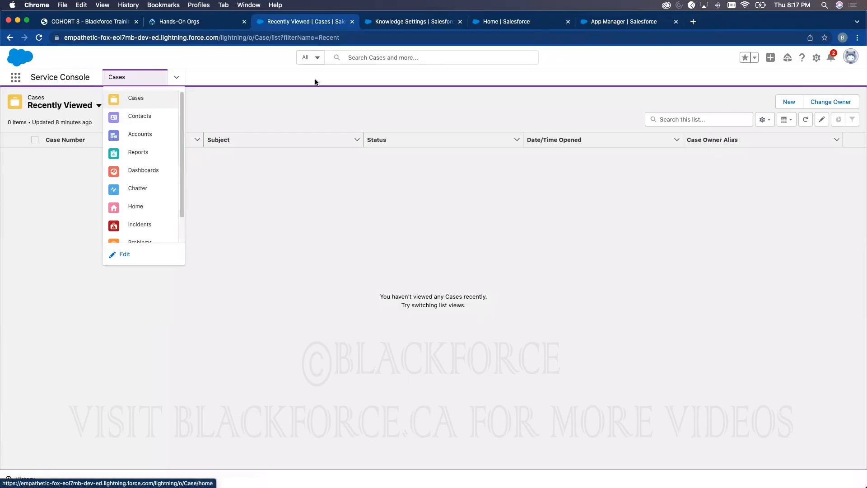
left_click(592, 25)
scroll(208, 382, "down", 3)
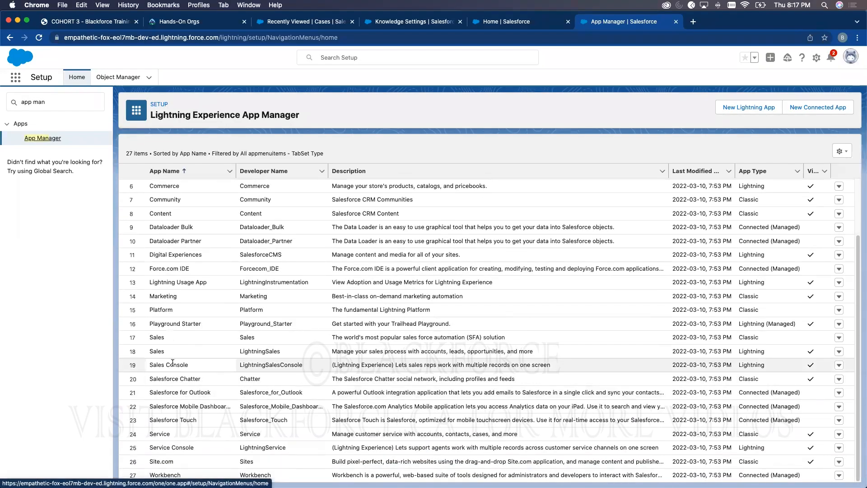
left_click(838, 448)
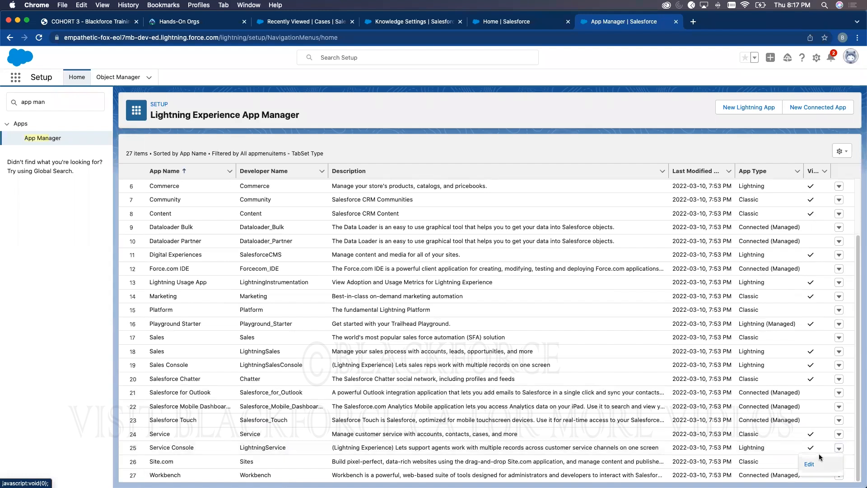
- Edit Service Console's navigation items, filter for 'know' to confirm Knowledge is selected, and return to Cases
left_click(819, 459)
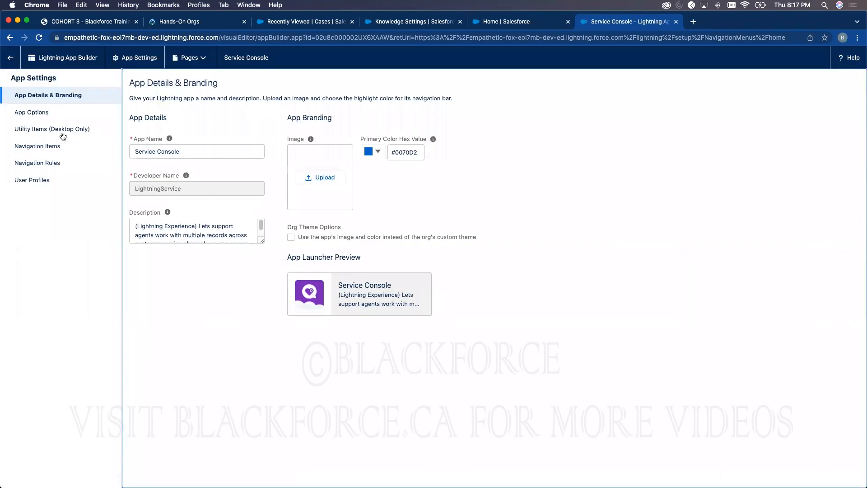
left_click(34, 145)
left_click(188, 147)
type("know")
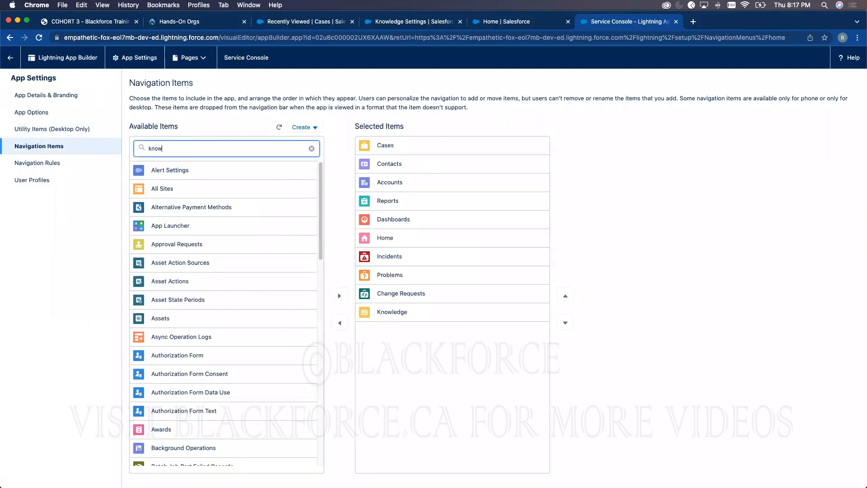
key("BackSpace")
key("BackSpace")
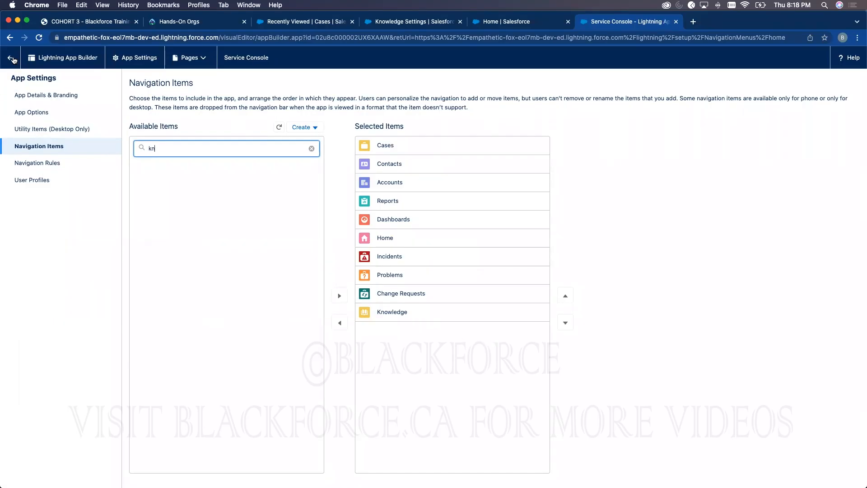
left_click(10, 57)
left_click(323, 26)
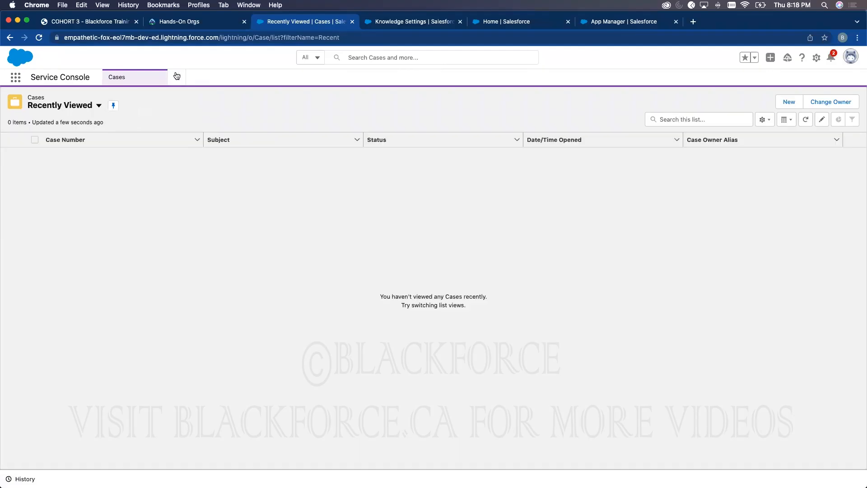
- Open the Knowledge list from the Service Console navigation menu and start a new FAQ article
left_click(175, 78)
scroll(131, 221, "down", 3)
left_click(144, 233)
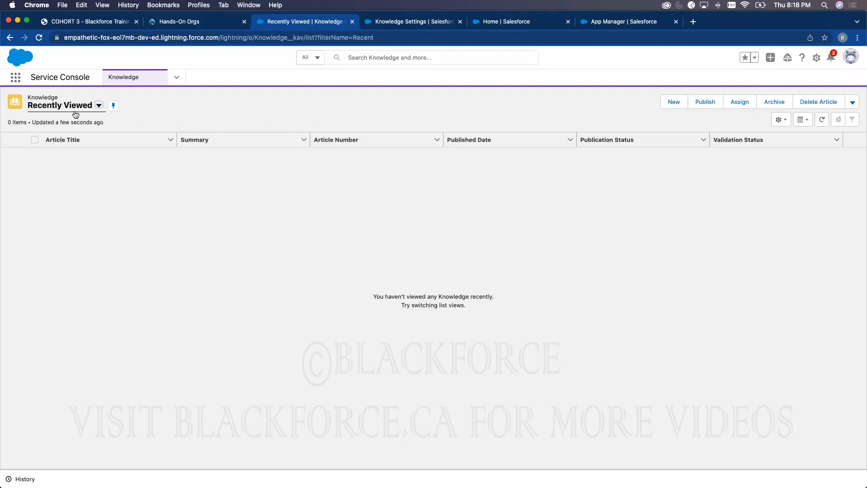
left_click(675, 103)
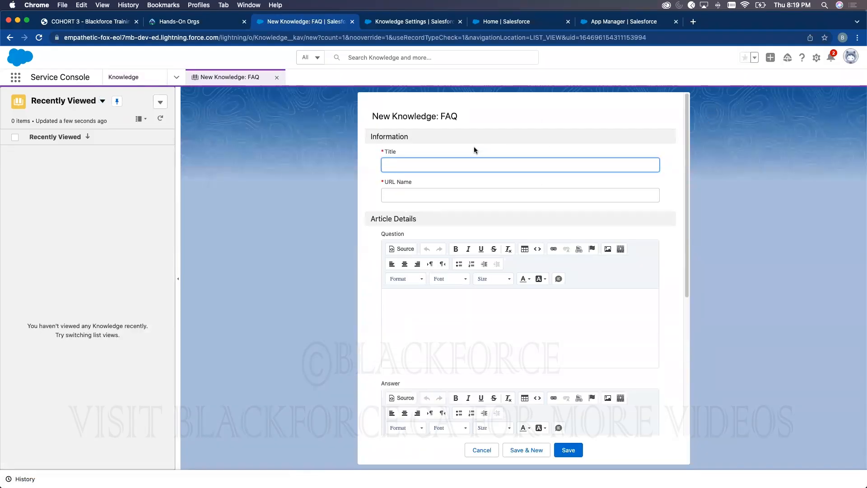
- Title the FAQ article 'When does the next cohort start'
double_click(446, 115)
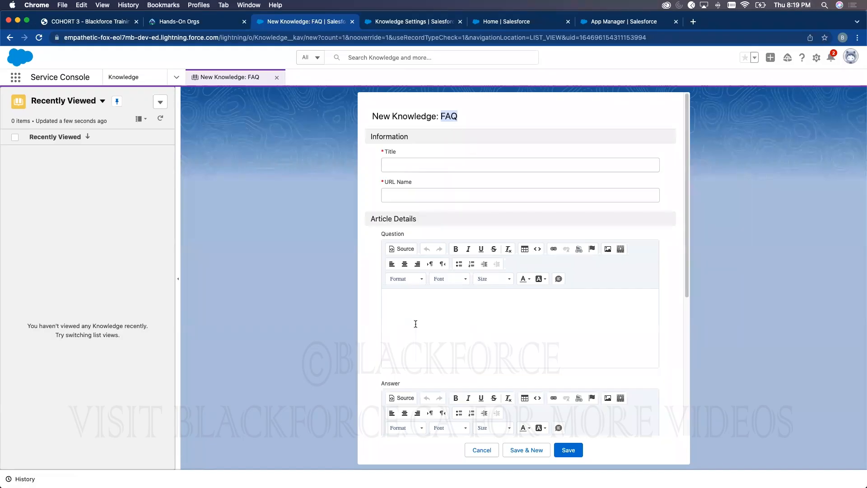
scroll(414, 321, "down", 3)
scroll(434, 316, "down", 2)
scroll(410, 186, "up", 1)
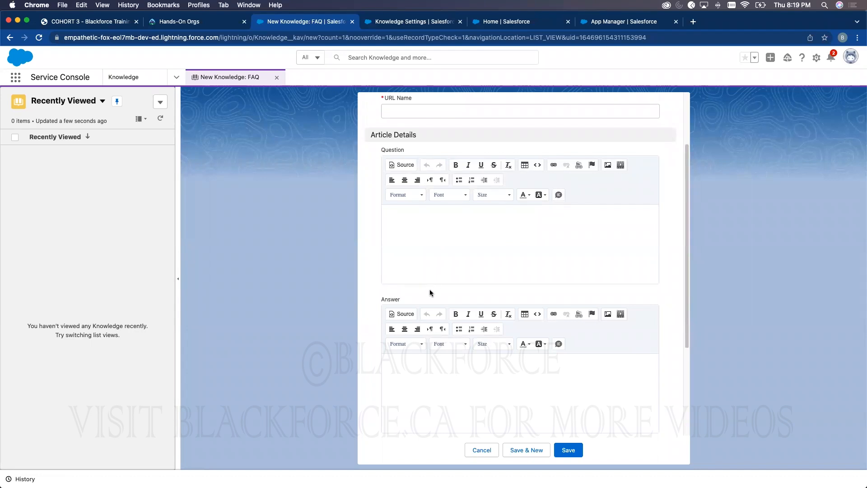
scroll(441, 282, "up", 3)
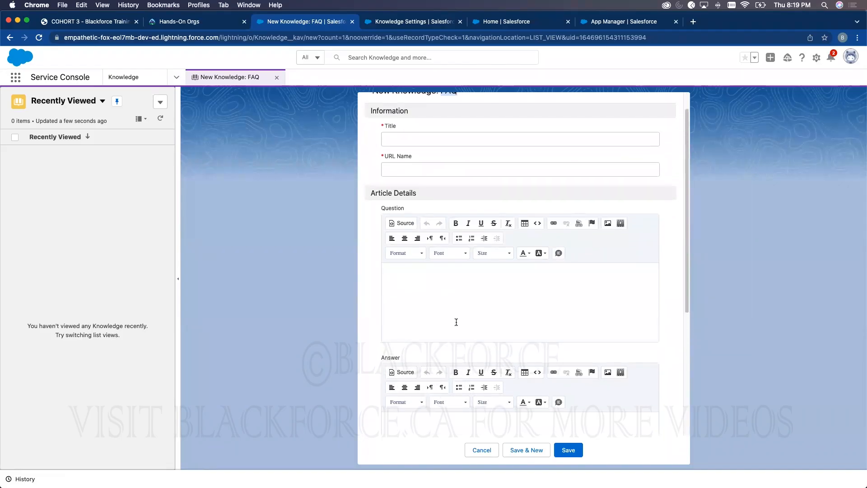
scroll(457, 320, "down", 2)
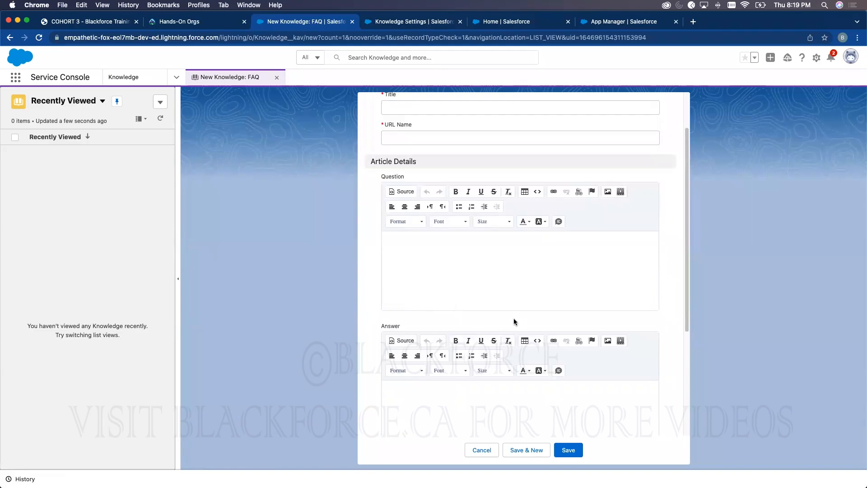
scroll(451, 197, "up", 3)
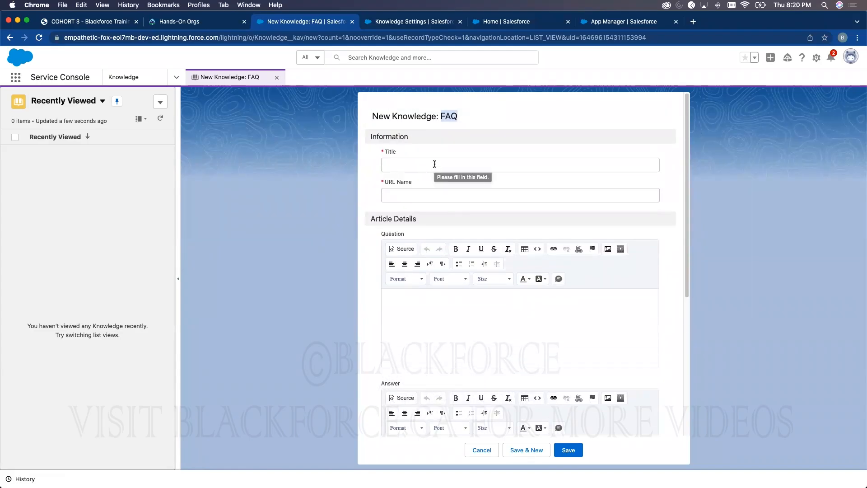
left_click(434, 164)
type("When does the next cohort start")
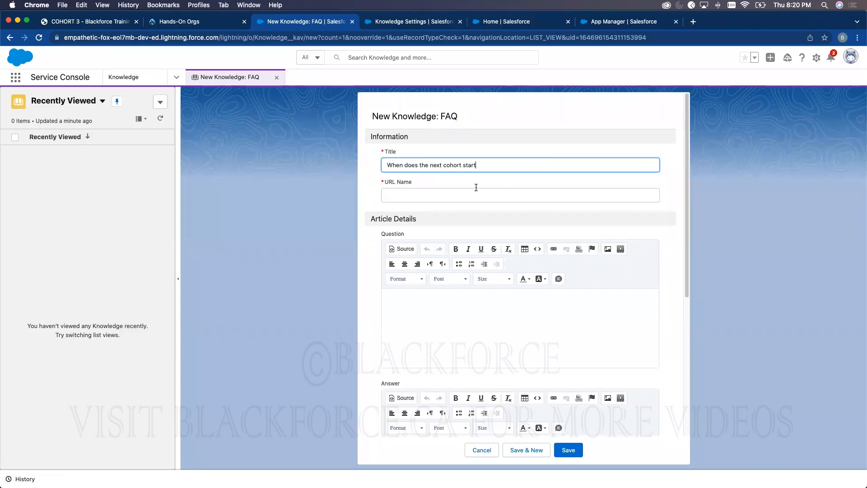
left_click(427, 300)
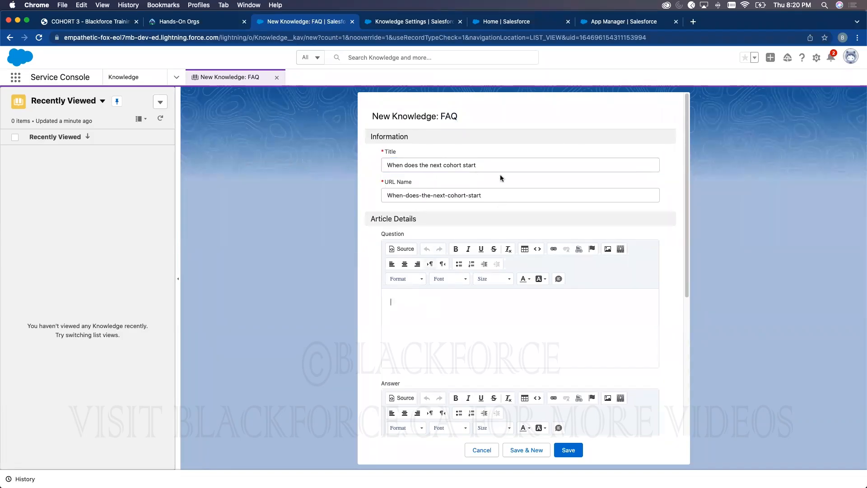
- Copy the title into Question, answer 'You can give answer to when the next cohort starts', and save
triple_click(458, 168)
key("cmd+c")
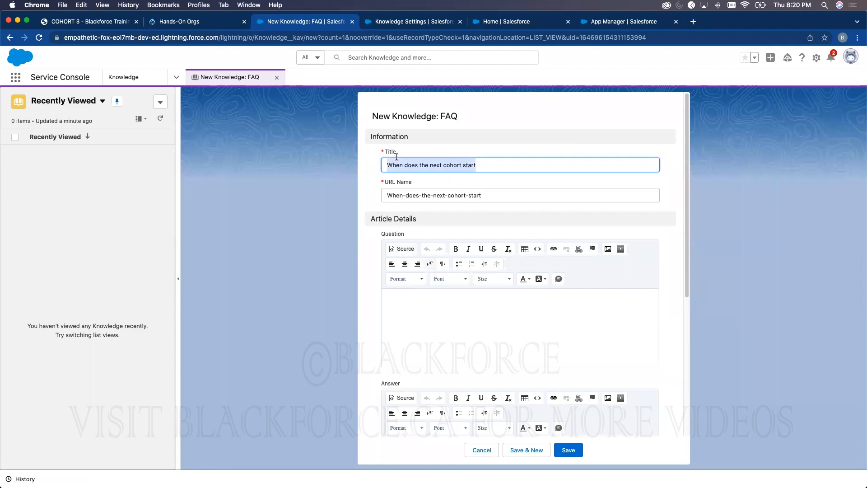
left_click(449, 322)
key("cmd+v")
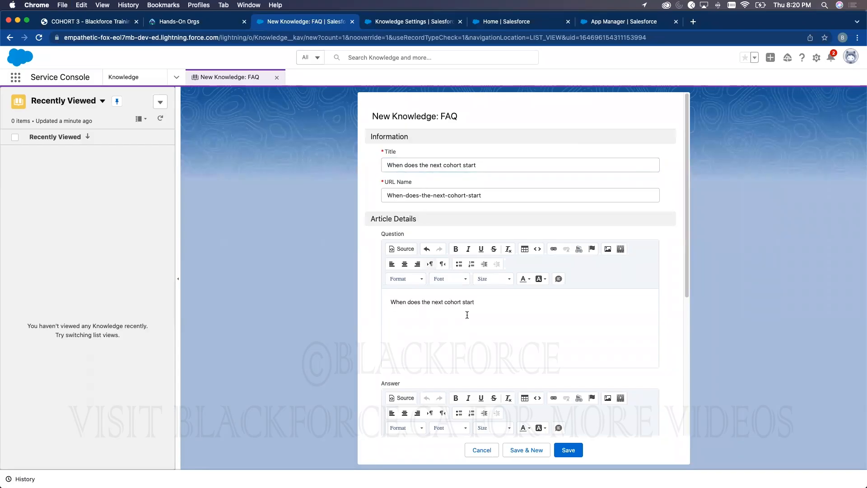
scroll(456, 343, "down", 3)
left_click(418, 382)
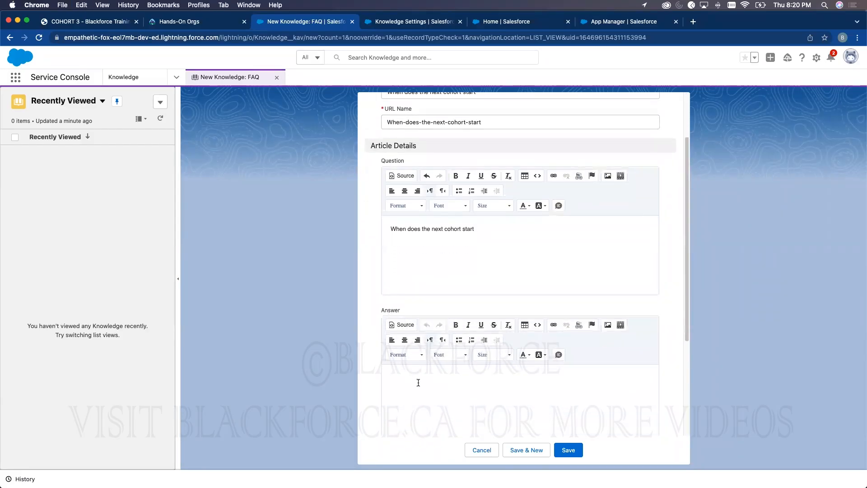
type("You can give answer to when the next cohort starts")
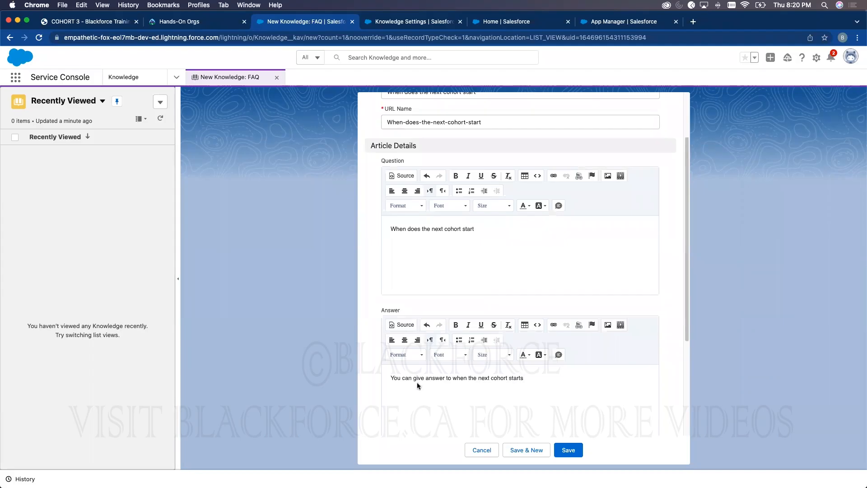
left_click(559, 451)
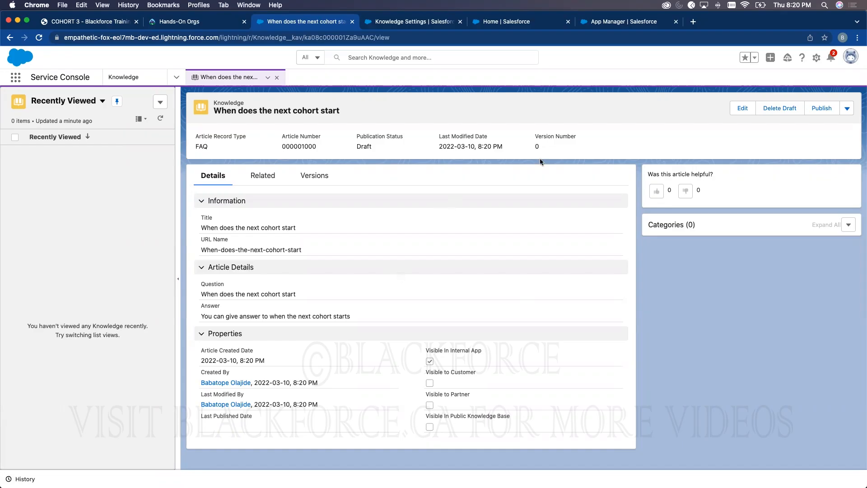
left_click_drag(534, 135, 582, 135)
triple_click(408, 136)
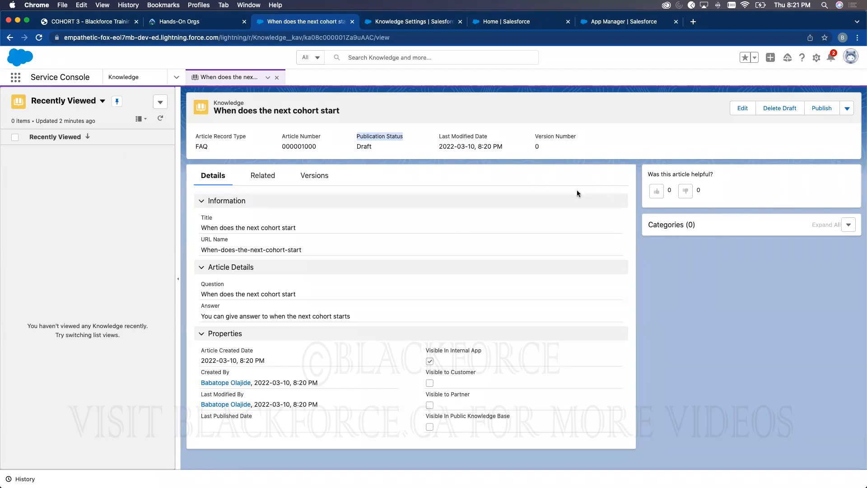
double_click(292, 146)
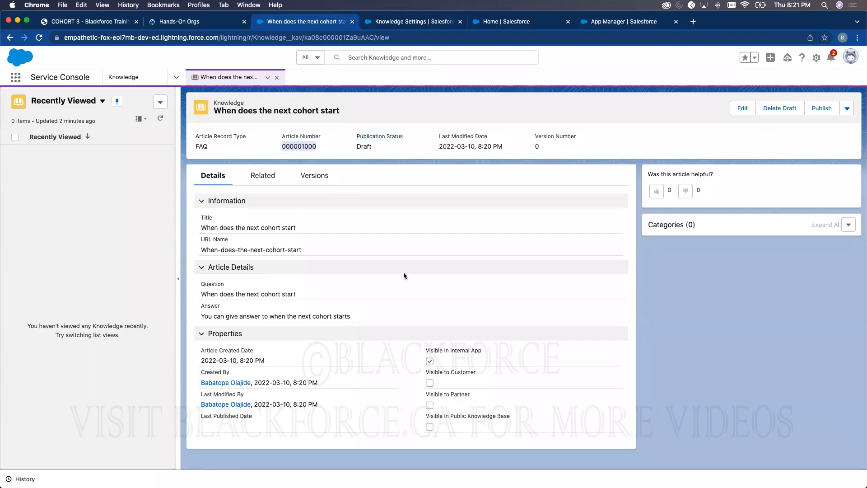
left_click_drag(321, 136, 299, 133)
double_click(297, 148)
- Open Company Information through a Quick Find search for 'company' and expand its user licence list
left_click(511, 23)
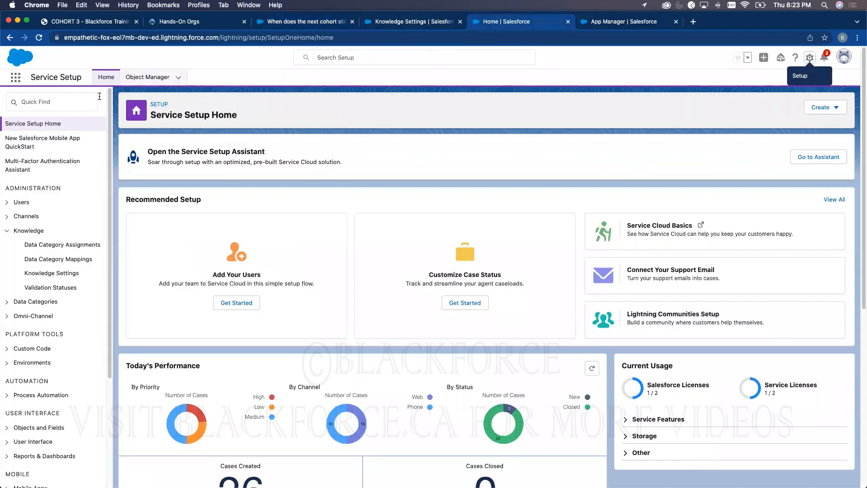
key("ctrl+Tab")
left_click(75, 110)
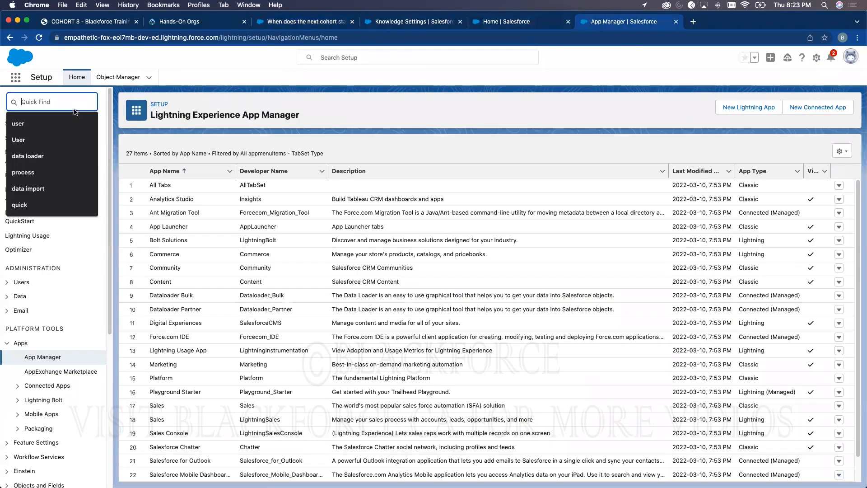
type("company")
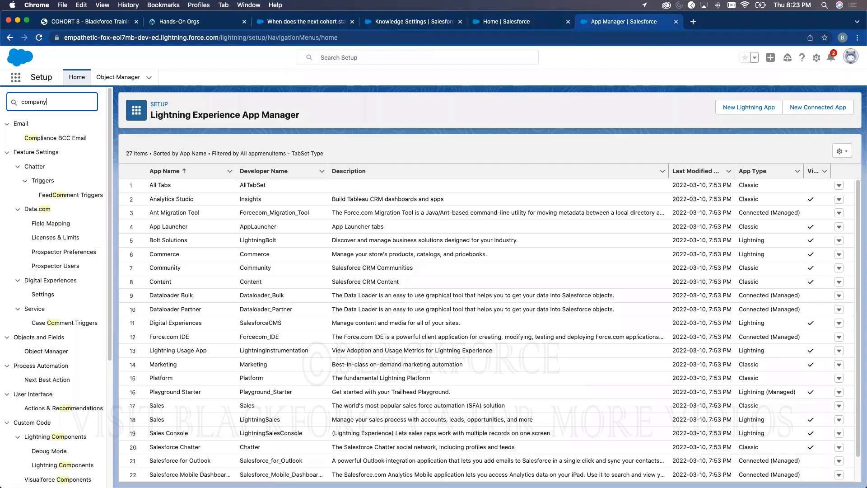
left_click(53, 189)
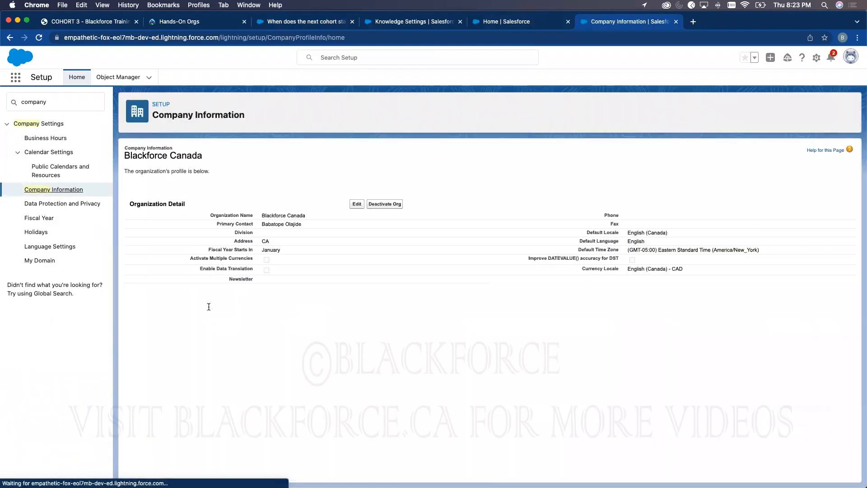
scroll(199, 307, "down", 2)
scroll(198, 307, "down", 3)
left_click(146, 294)
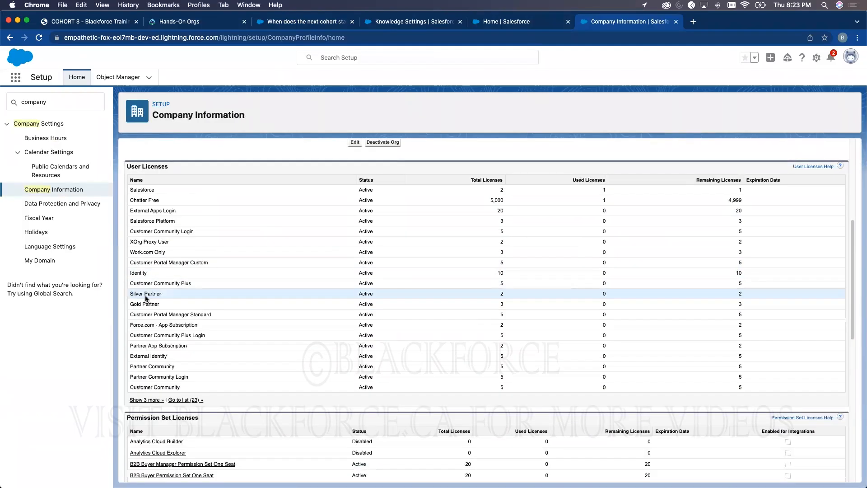
scroll(158, 359, "down", 1)
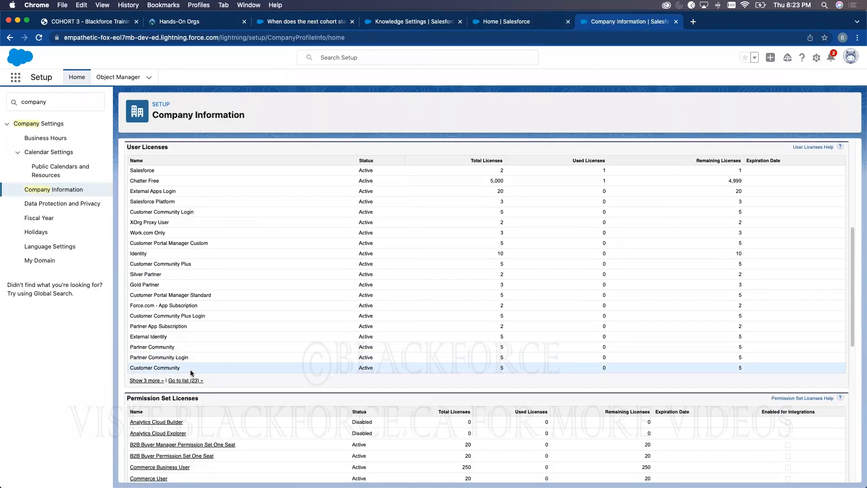
- Compare the article with the Partner Community licence row on Company Information, ending on the article
left_click(305, 24)
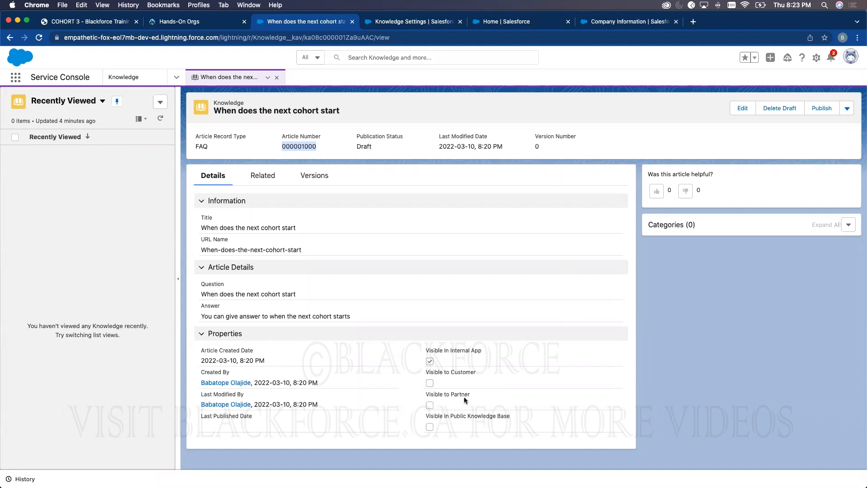
left_click(625, 21)
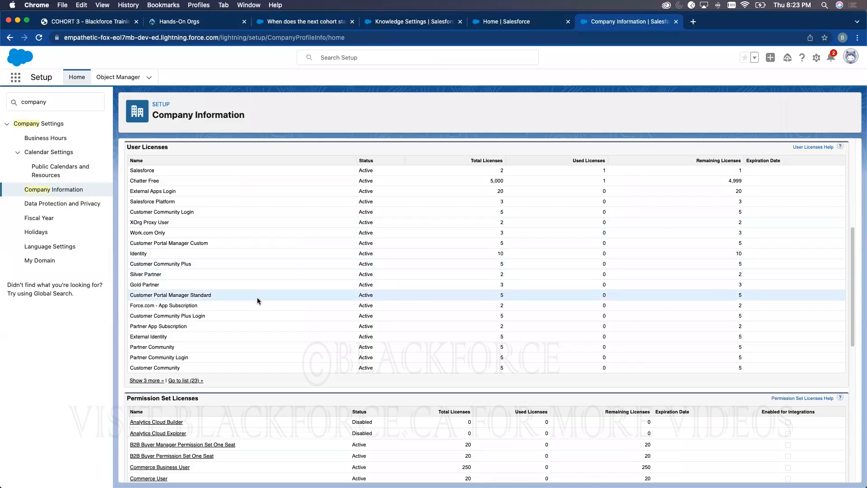
left_click(276, 26)
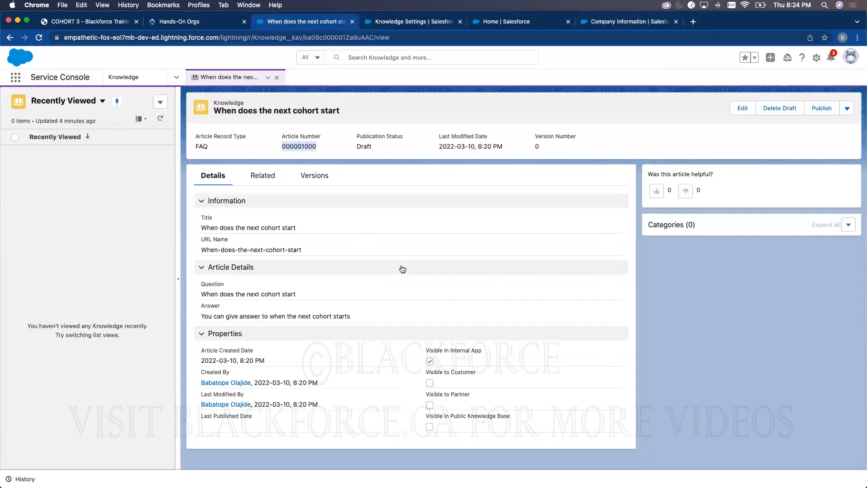
left_click(639, 23)
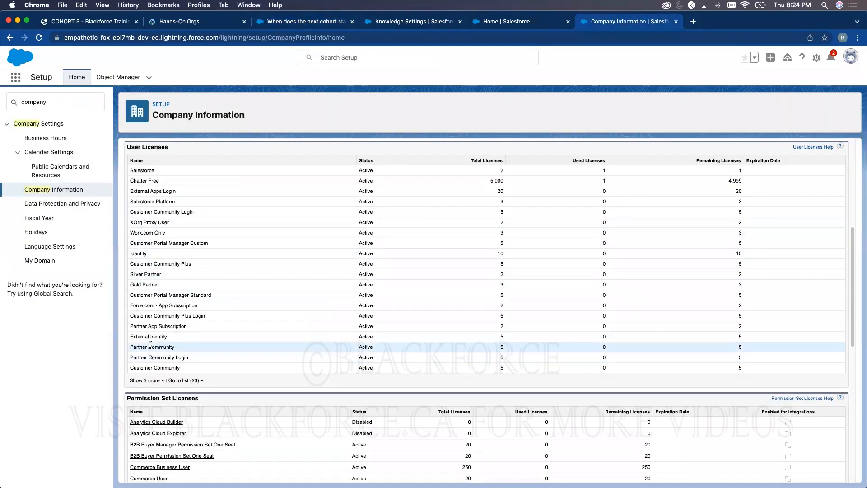
left_click_drag(315, 341, 532, 342)
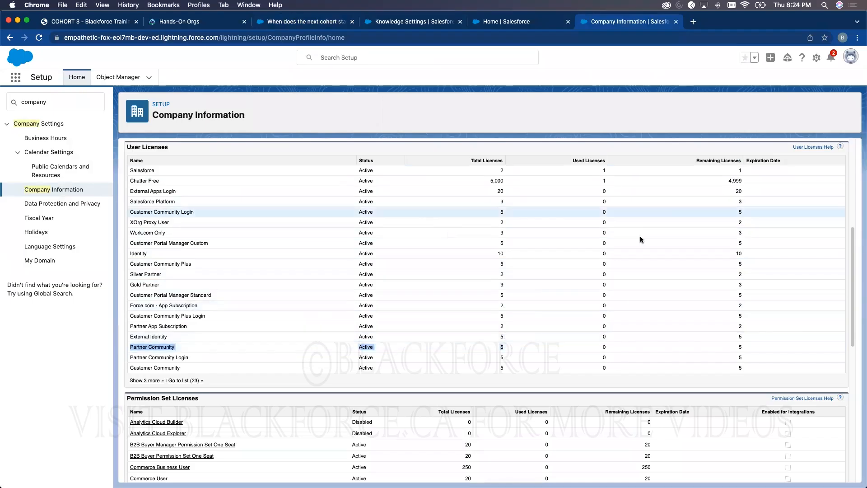
left_click(335, 24)
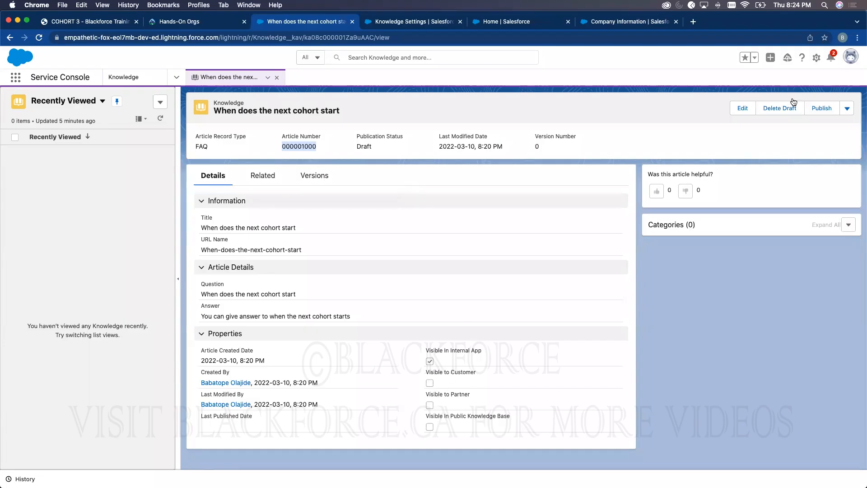
- Make the cohort article visible to customers, partners and the public knowledge base, and save
left_click(742, 107)
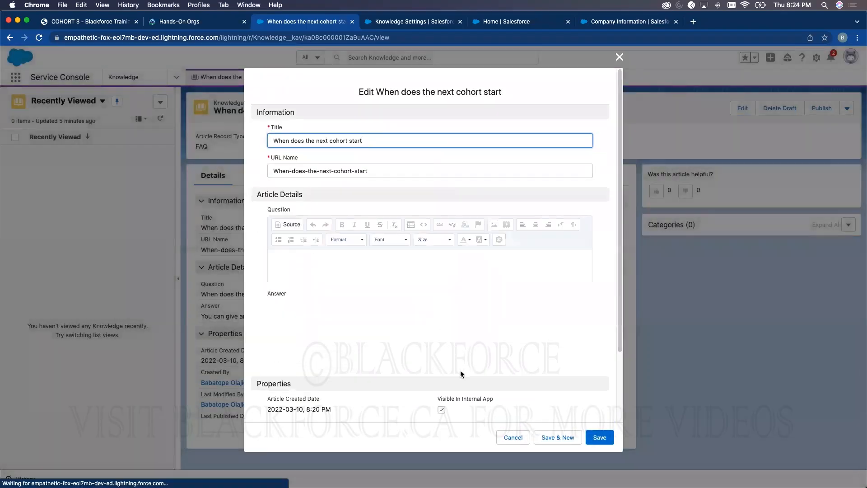
scroll(461, 374, "down", 3)
left_click(445, 350)
left_click(440, 373)
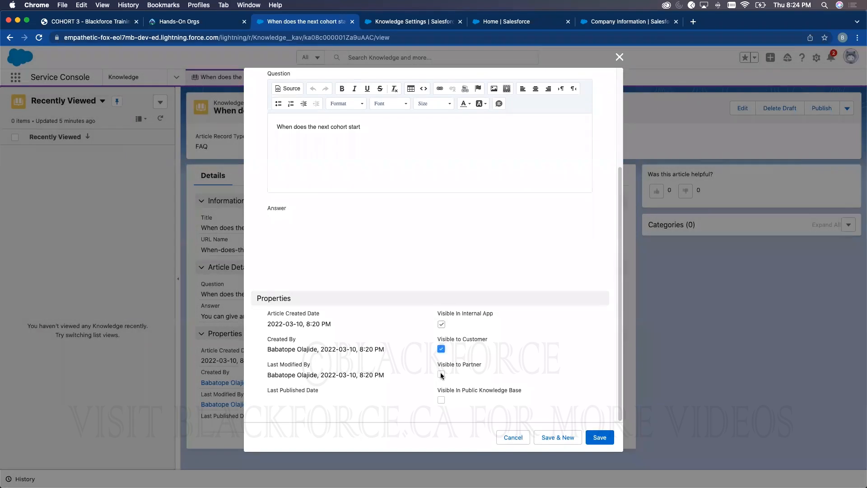
scroll(448, 399, "down", 2)
left_click(445, 400)
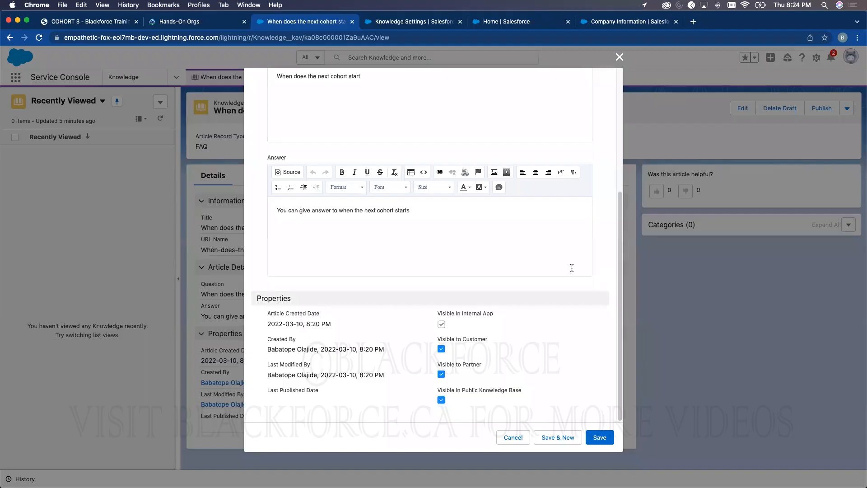
scroll(560, 316, "up", 3)
scroll(578, 420, "down", 3)
left_click(596, 438)
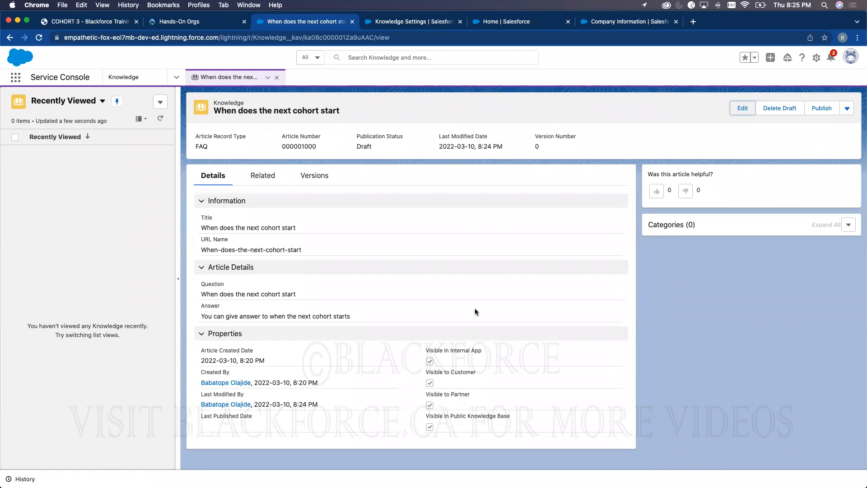
- Highlight the article's empty Categories section before moving to Knowledge Settings
left_click(686, 225)
triple_click(678, 225)
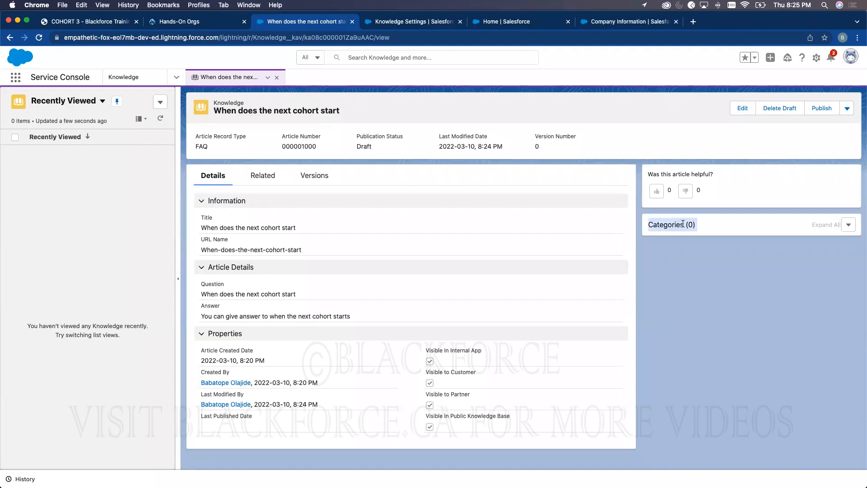
left_click(416, 24)
- Expand Data Categories in the Service Setup sidebar, then return to the draft article via Knowledge Settings
left_click(517, 21)
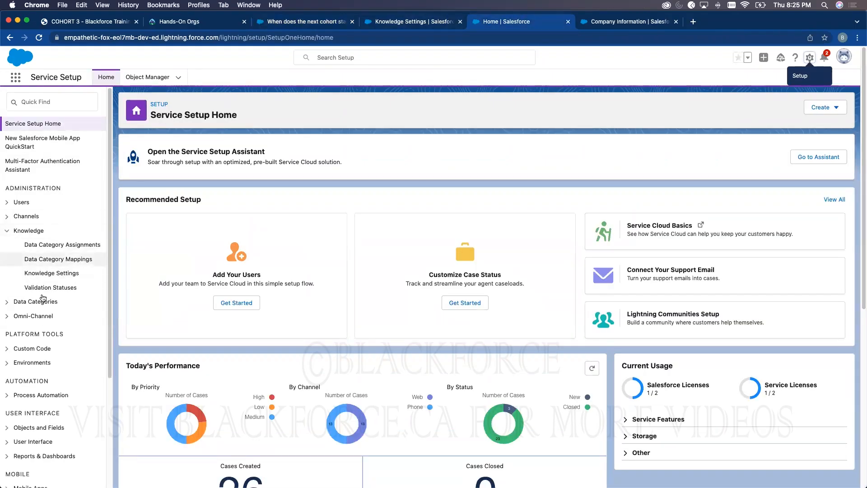
scroll(34, 287, "down", 2)
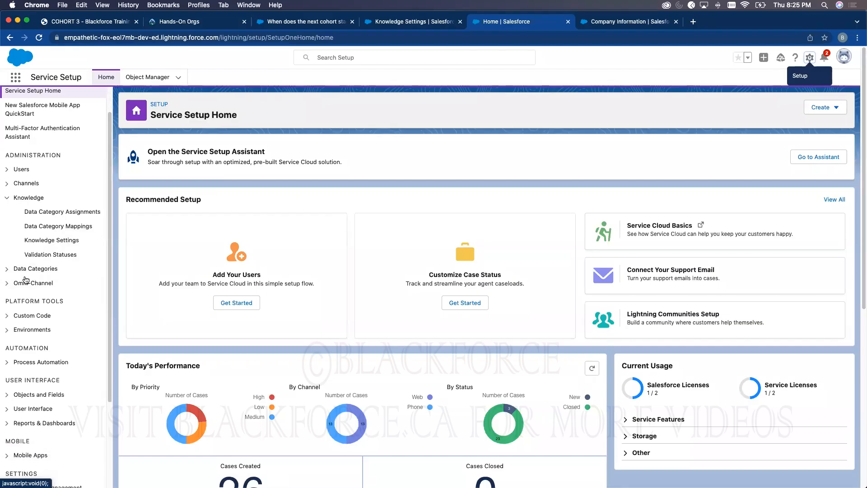
left_click(28, 271)
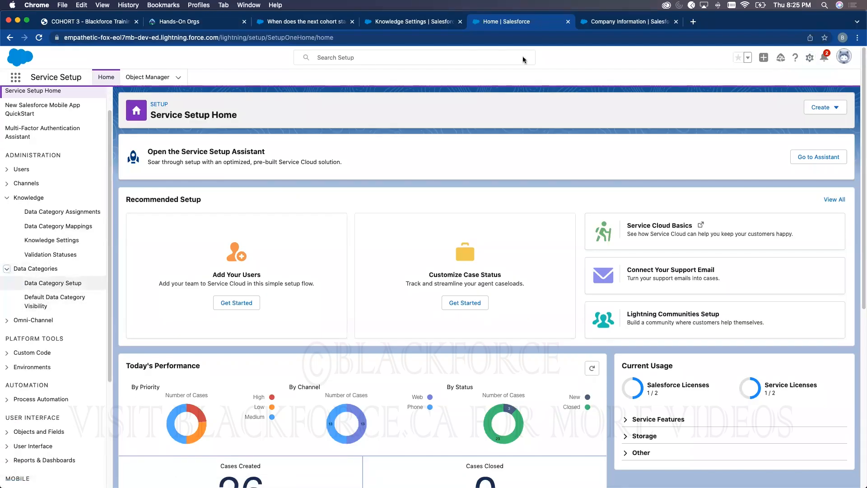
left_click(407, 25)
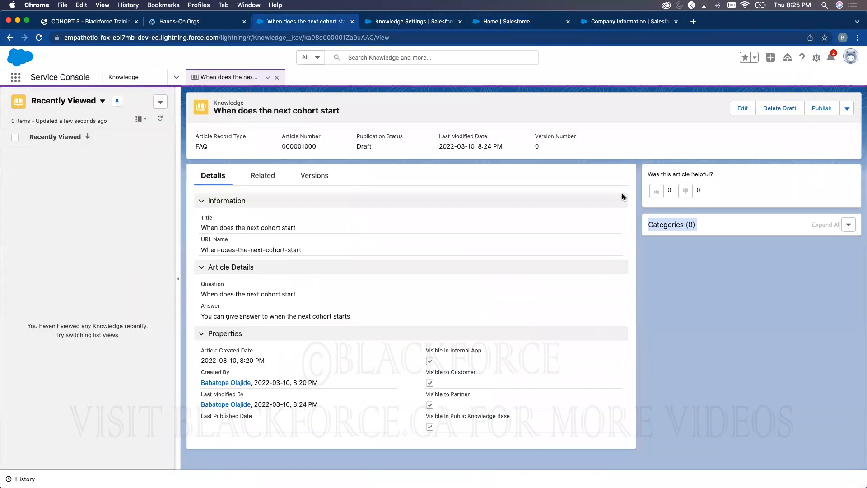
left_click(329, 23)
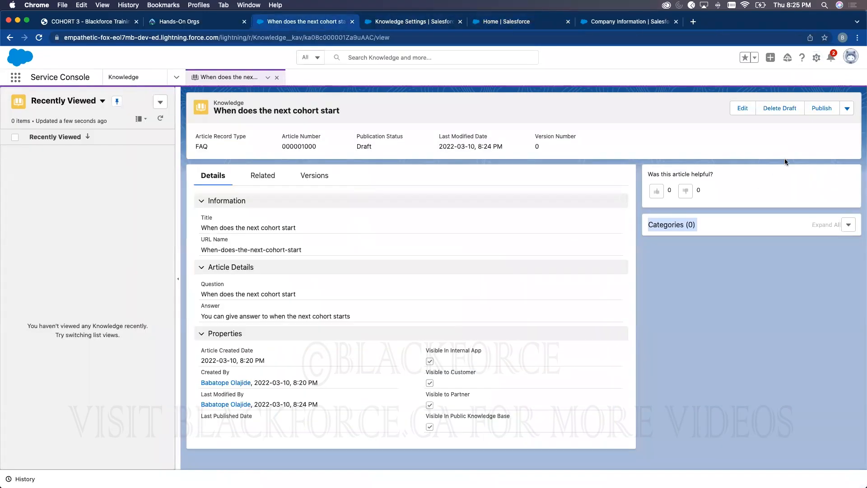
- Publish article 000001000 immediately as version 1, then start a new draft of it
left_click(822, 108)
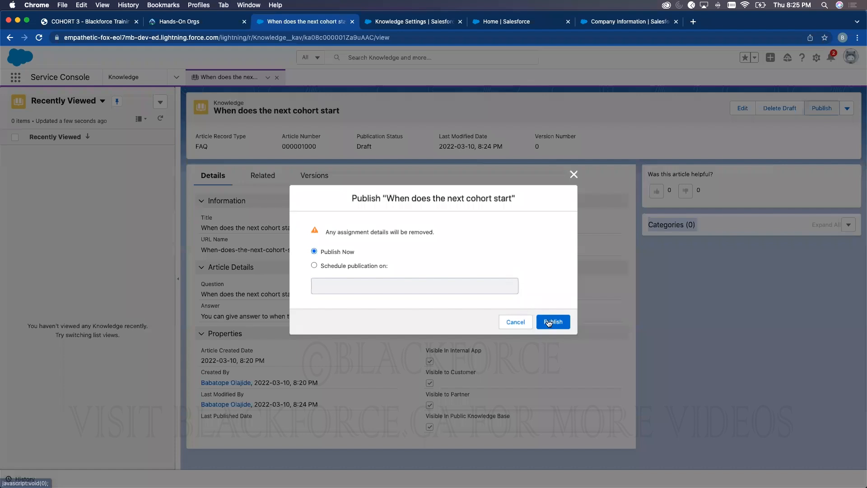
left_click(548, 323)
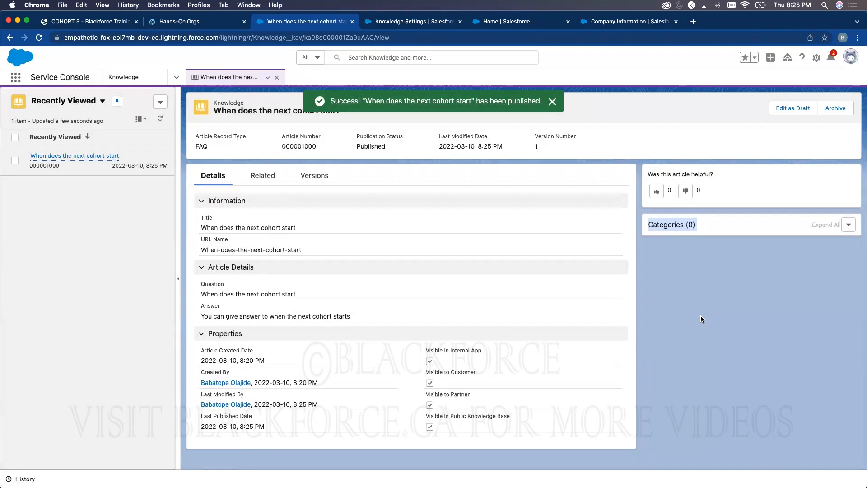
left_click(551, 102)
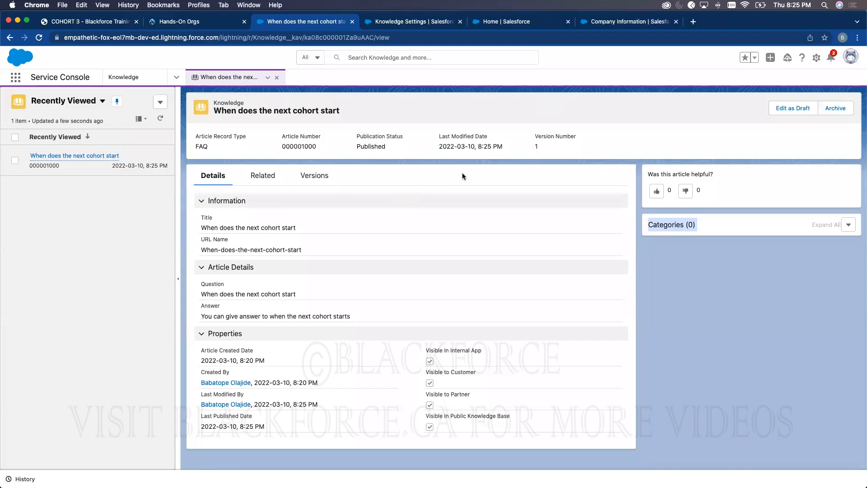
left_click(788, 108)
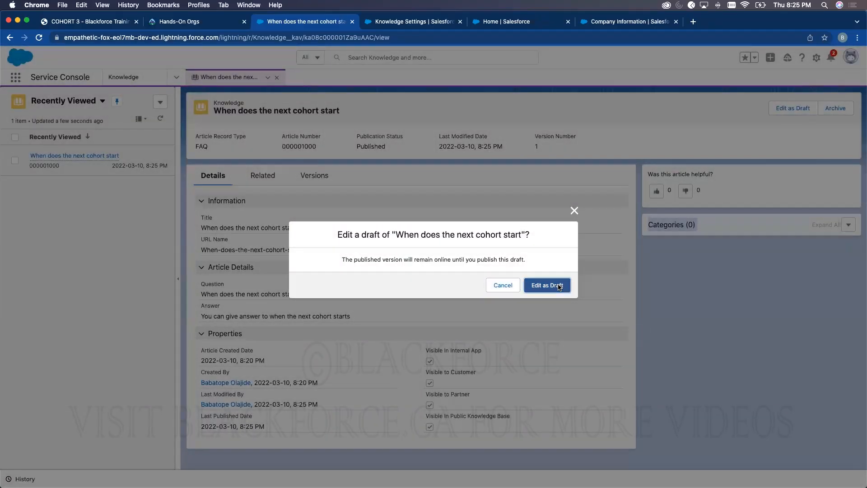
- Append '- changes 2' to the draft's Question text and save the draft
left_click(558, 285)
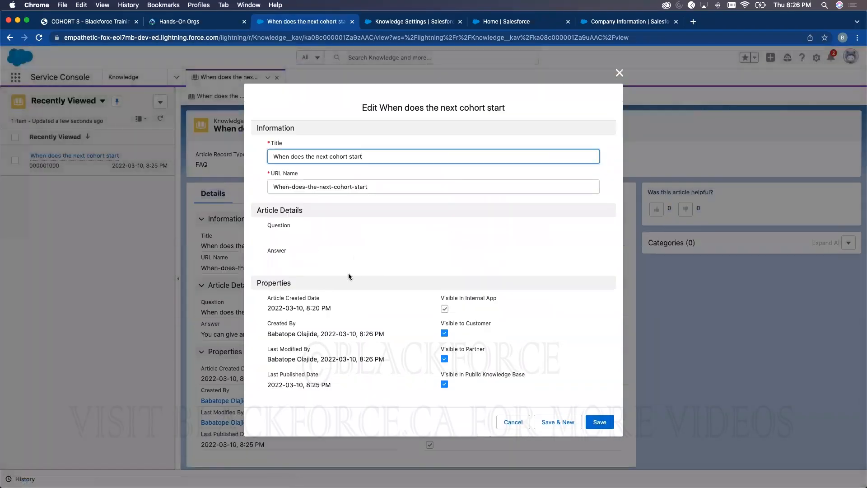
left_click(378, 262)
type("- changes 2")
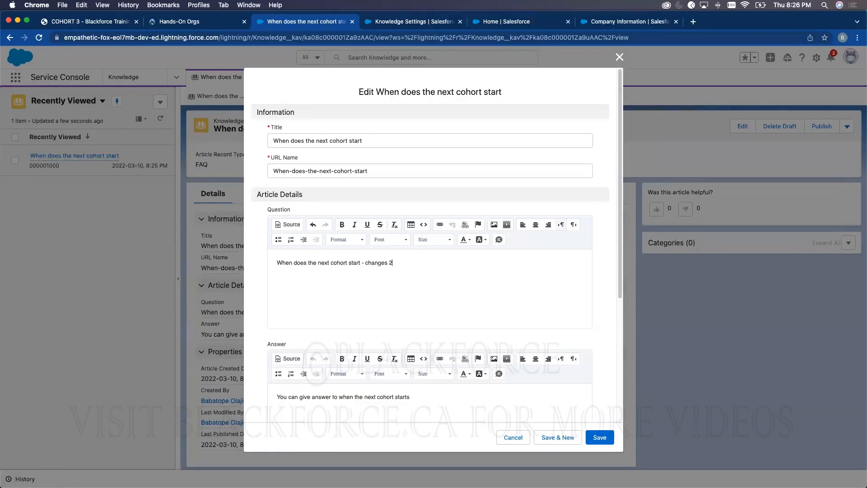
left_click(603, 438)
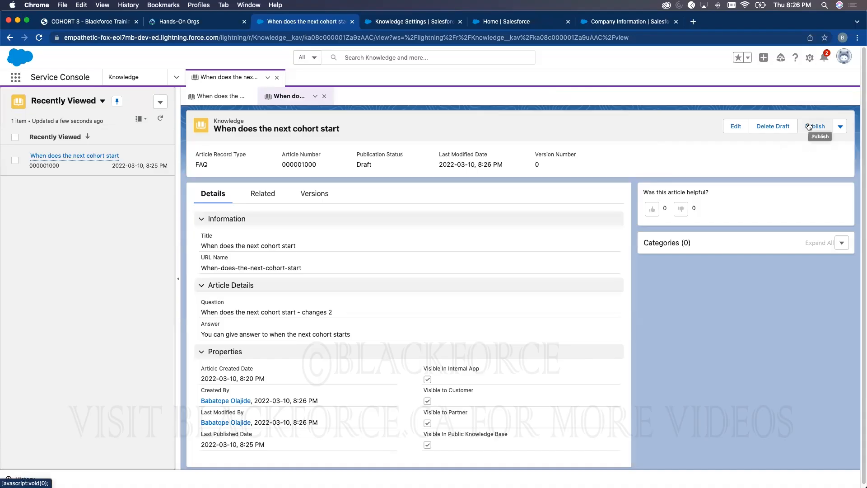
- Publish the edited cohort-start article immediately as version 2
left_click(814, 127)
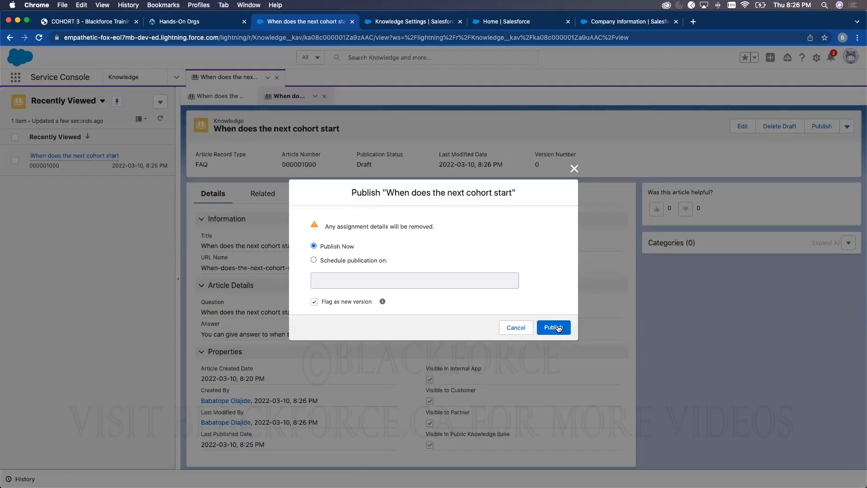
left_click(552, 326)
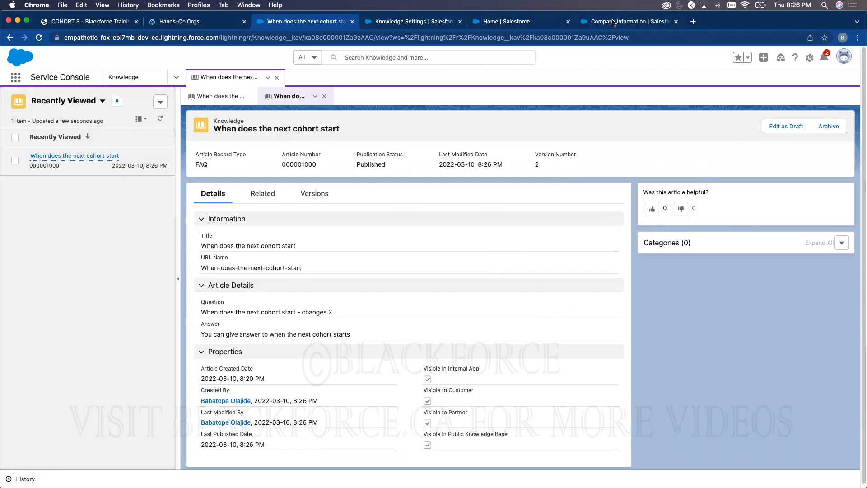
left_click(444, 22)
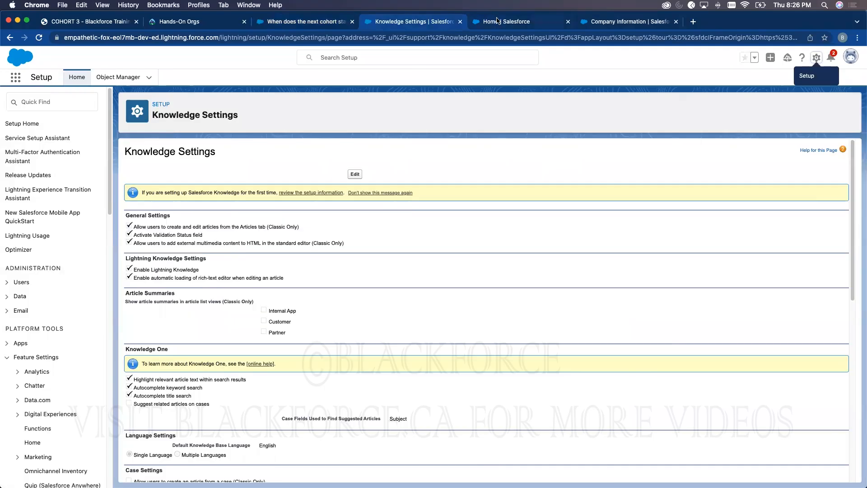
- Go to Knowledge > Data Categories > Data Category Setup in Service Setup and dismiss the Recycle Bin tip
left_click(497, 21)
left_click(66, 283)
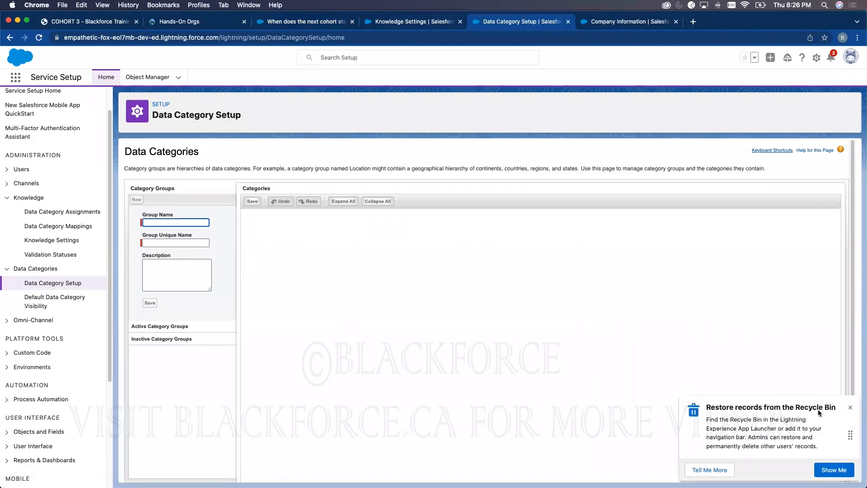
left_click(850, 408)
left_click(198, 222)
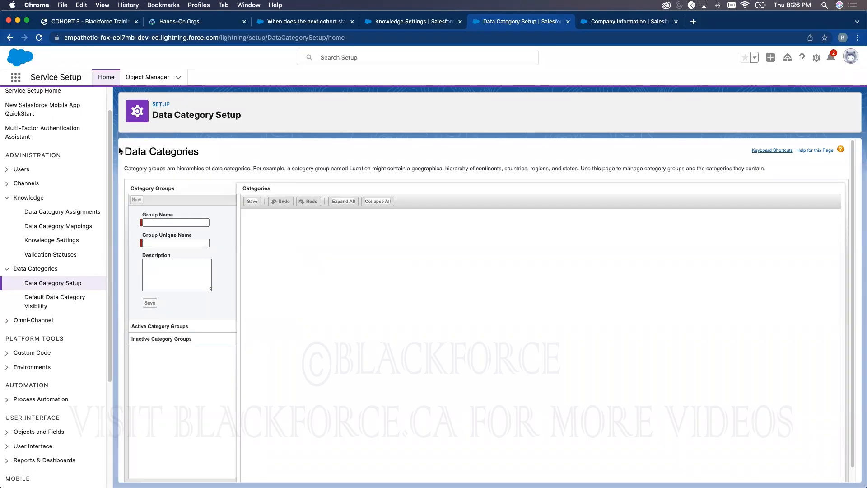
left_click_drag(124, 151, 202, 153)
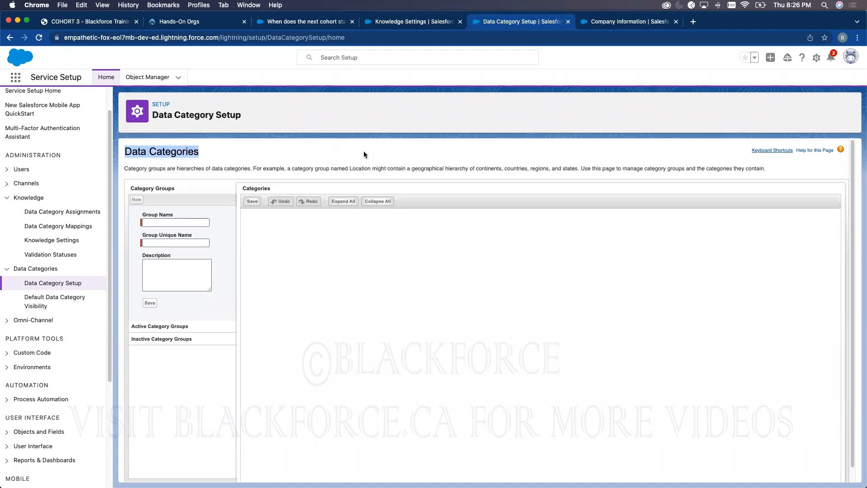
left_click(292, 23)
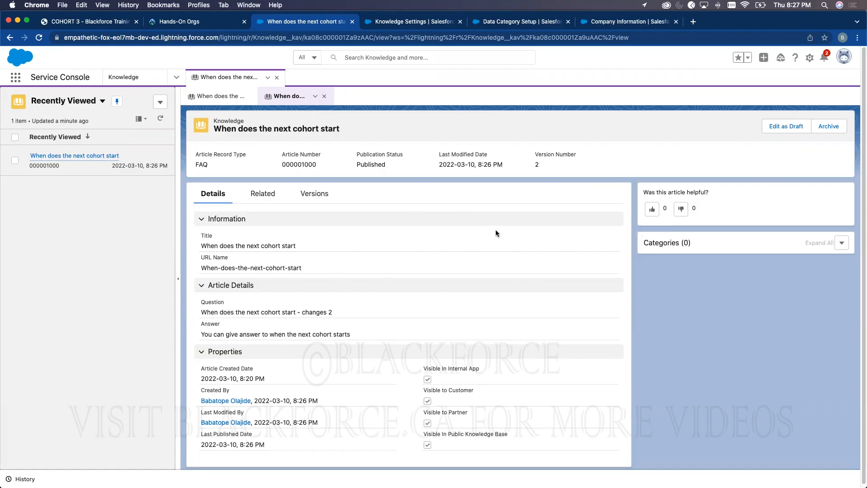
left_click(505, 24)
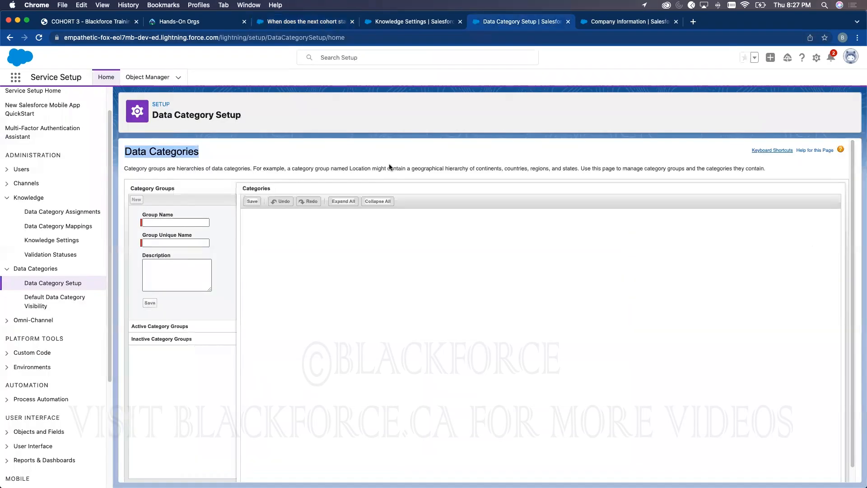
- Create the Billing category group with description 'Billing department'
left_click(167, 222)
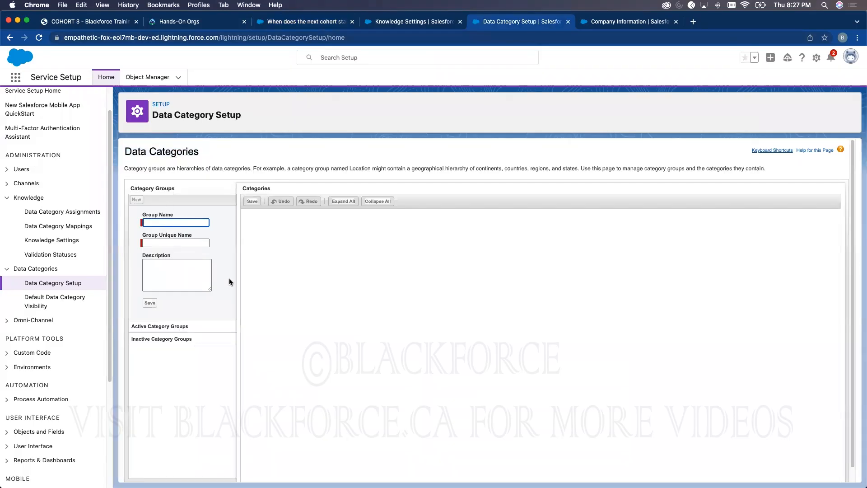
type("Billing")
left_click(219, 227)
left_click(159, 284)
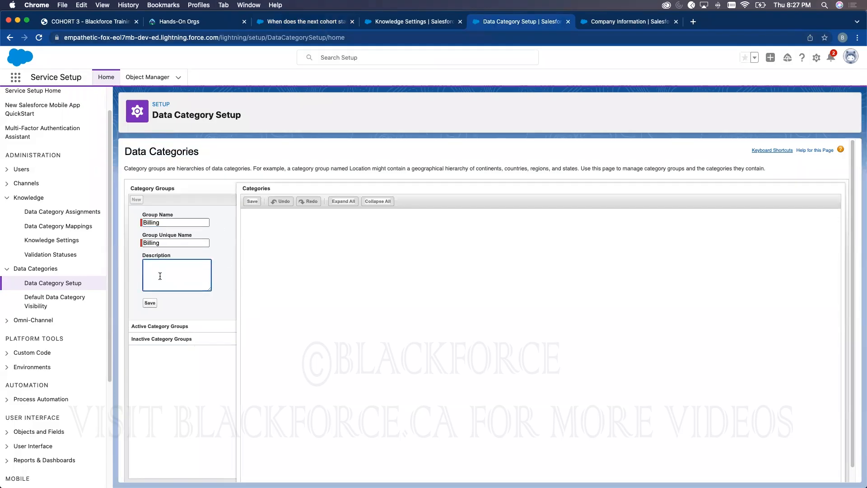
type("Billing department")
left_click(150, 303)
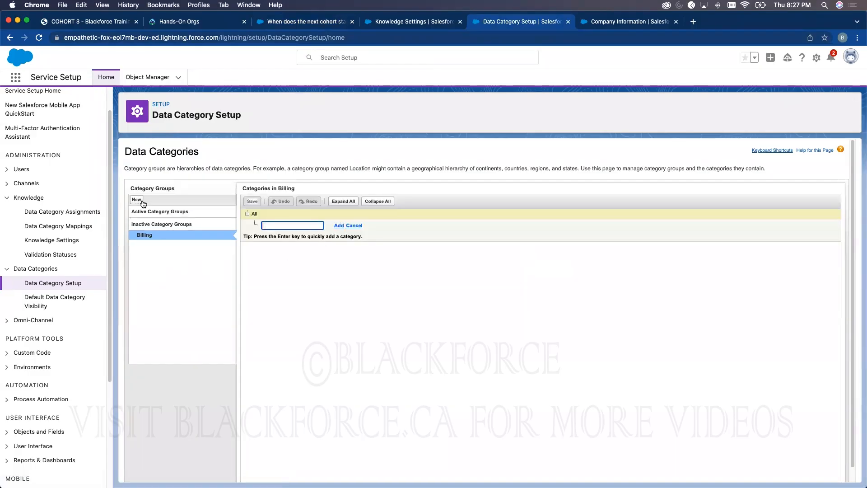
- Create the Learning category group with description 'Learning Department'
left_click(137, 200)
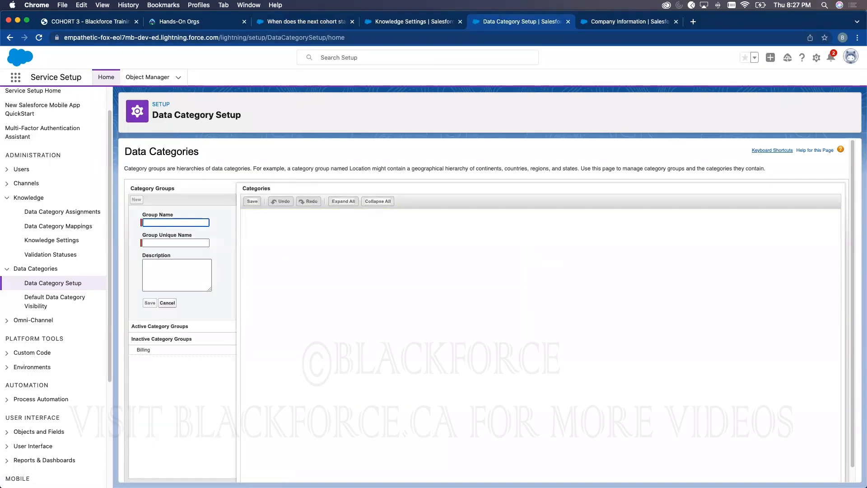
type("Prod")
key("BackSpace")
key("BackSpace")
key("BackSpace")
key("BackSpace")
type("Learning")
left_click(222, 236)
left_click(166, 276)
type("Learning Department")
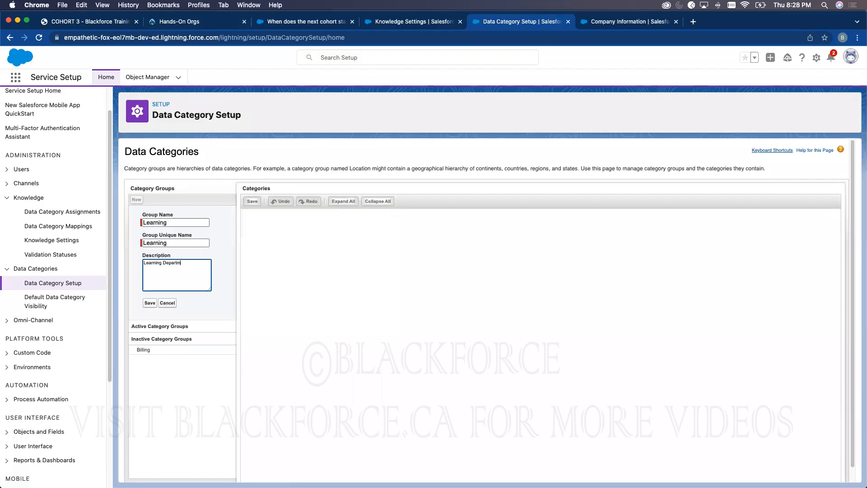
left_click(150, 304)
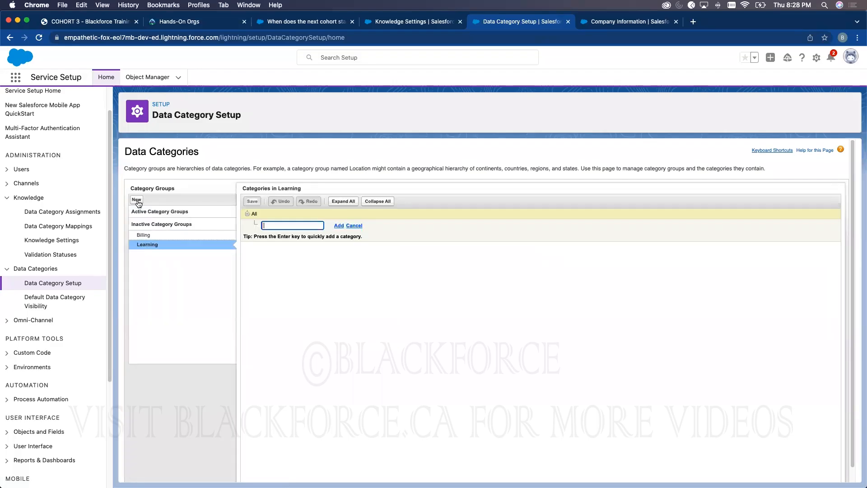
- Create the Program category group with description 'Programs'
left_click(136, 199)
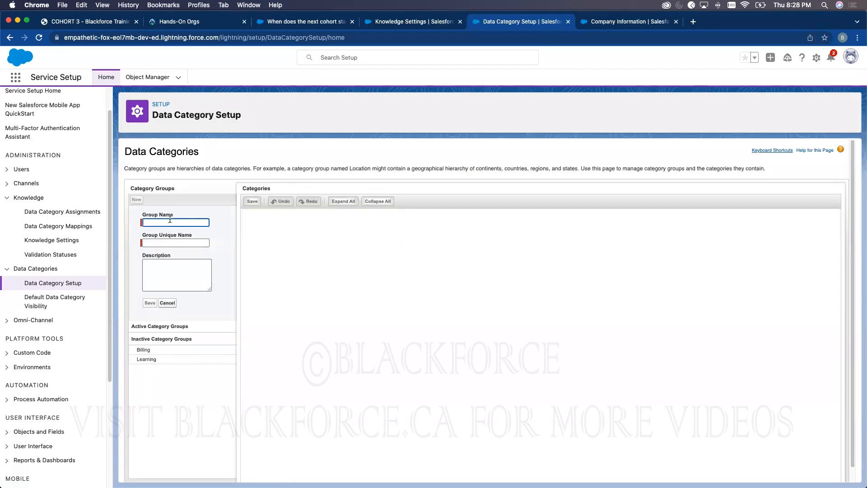
type("Program")
left_click(216, 209)
left_click(188, 279)
type("Programs")
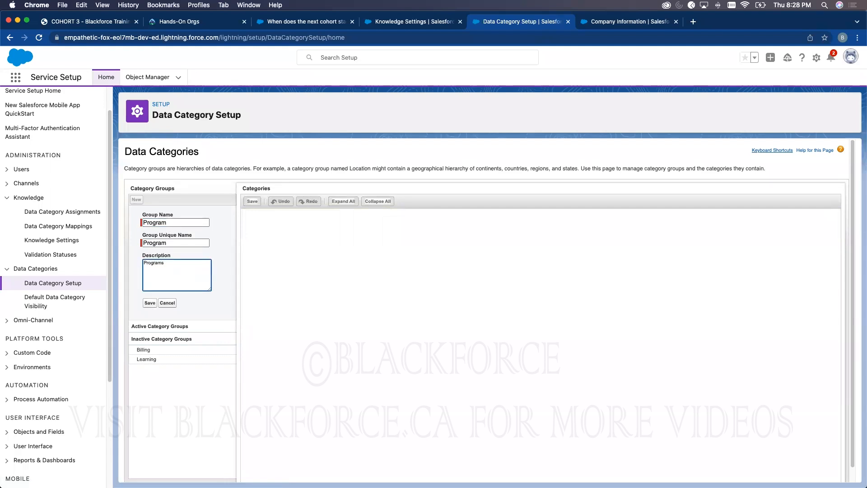
left_click(149, 303)
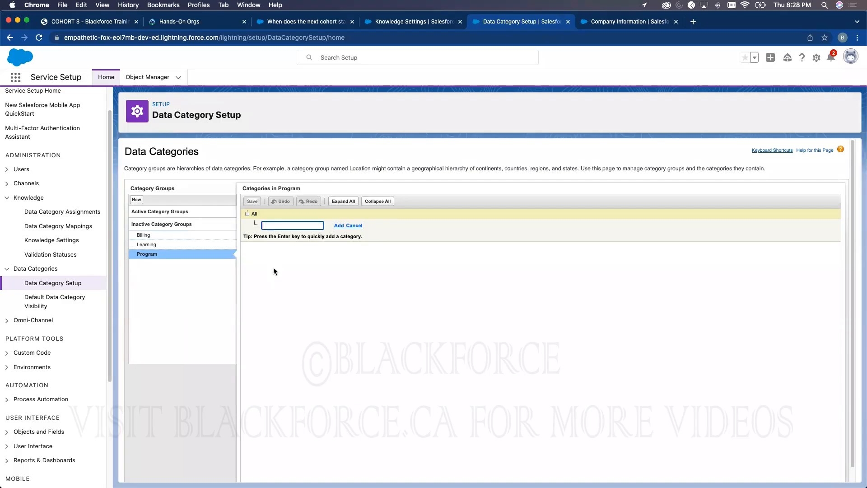
- Add categories Professional Subscribers, Standard Subscribers and Basic under All in Program and save
mouse_move(156, 236)
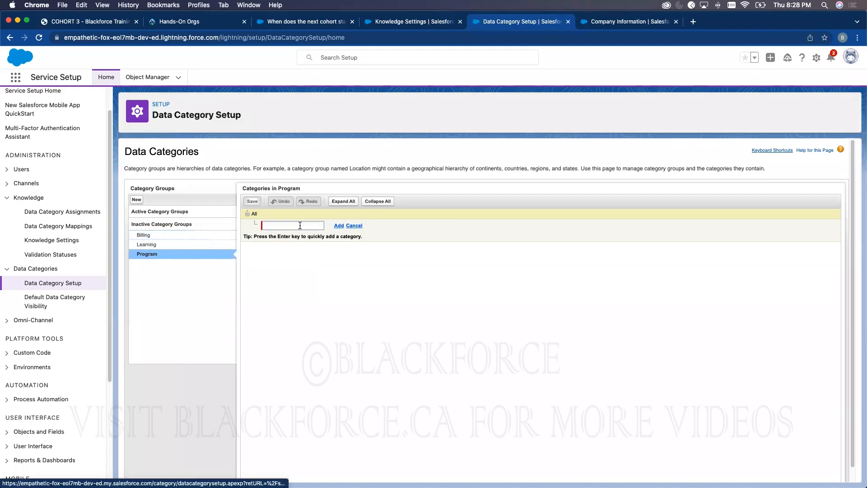
type("Pro")
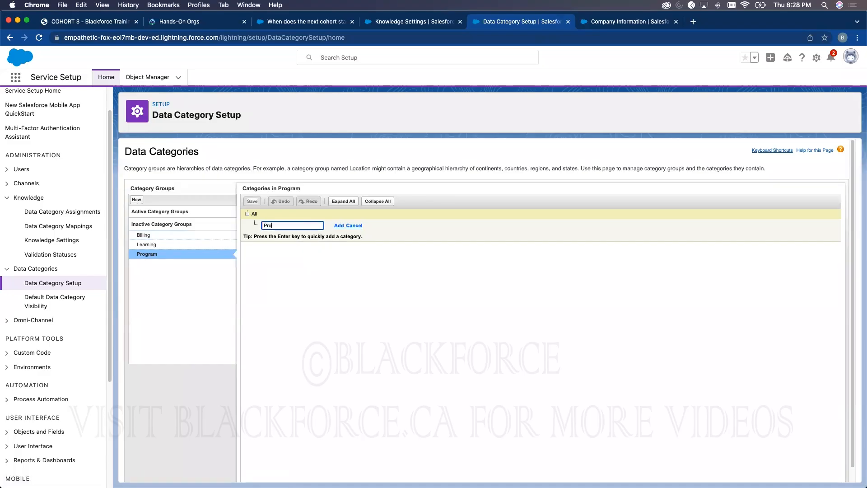
type("fessional Subscribers")
left_click(339, 225)
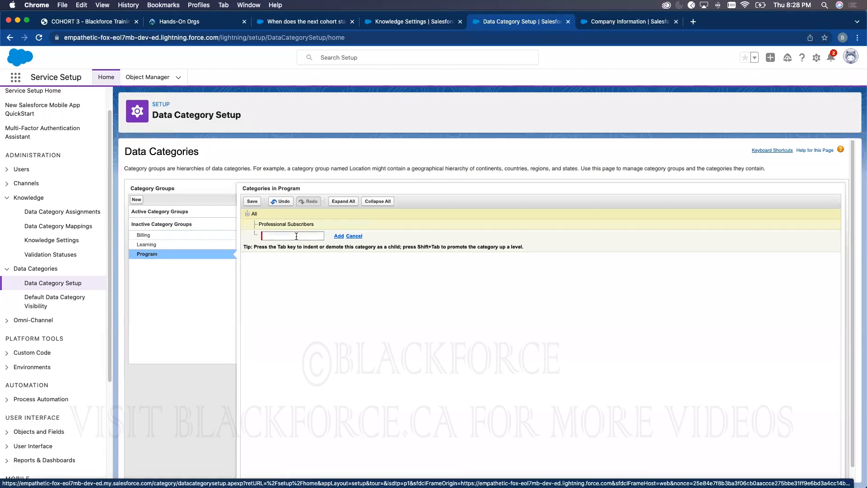
left_click(296, 236)
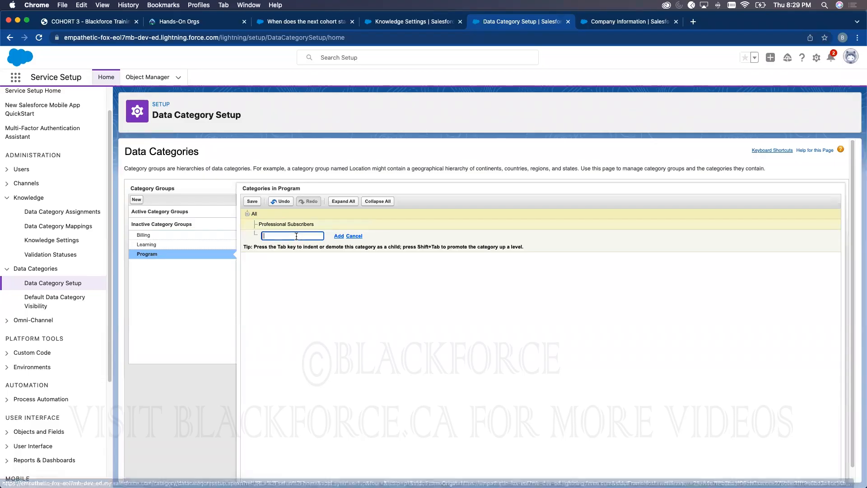
type("s")
type("tand")
type("ard")
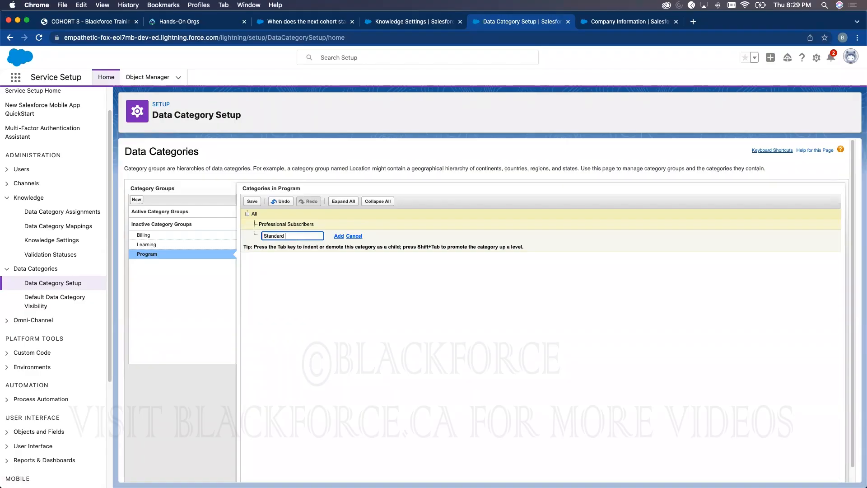
type(" Subscribers")
left_click(341, 236)
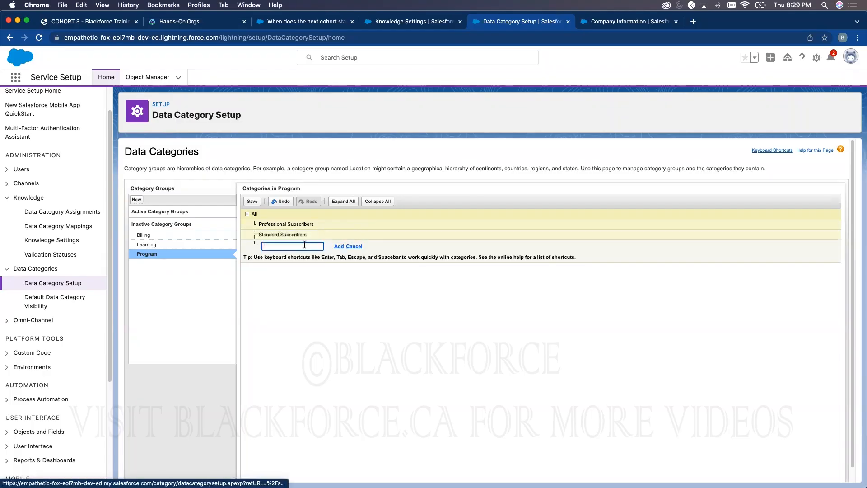
left_click(307, 242)
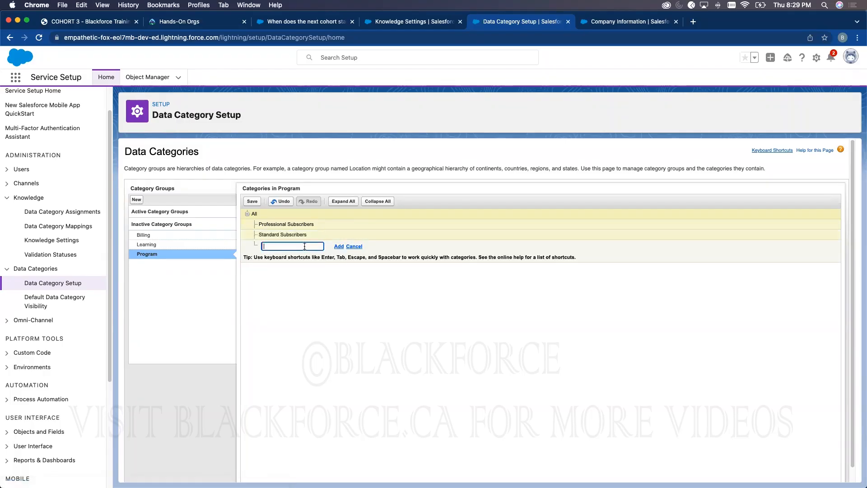
type("Basic")
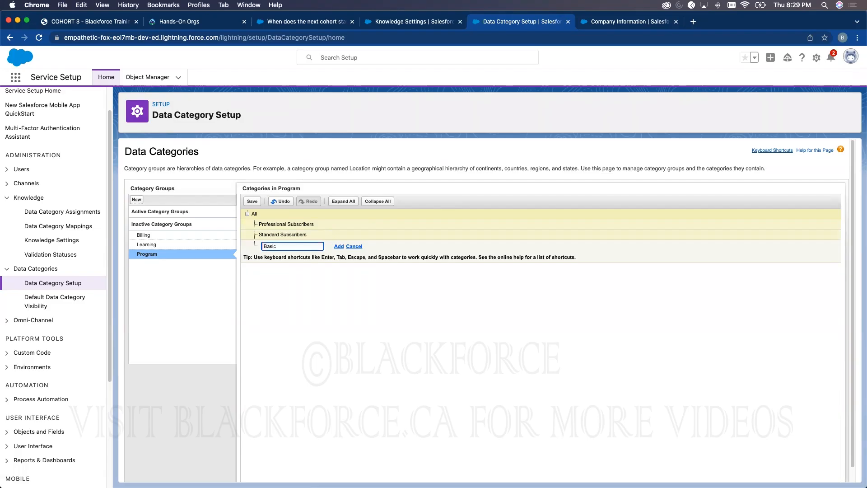
left_click(339, 246)
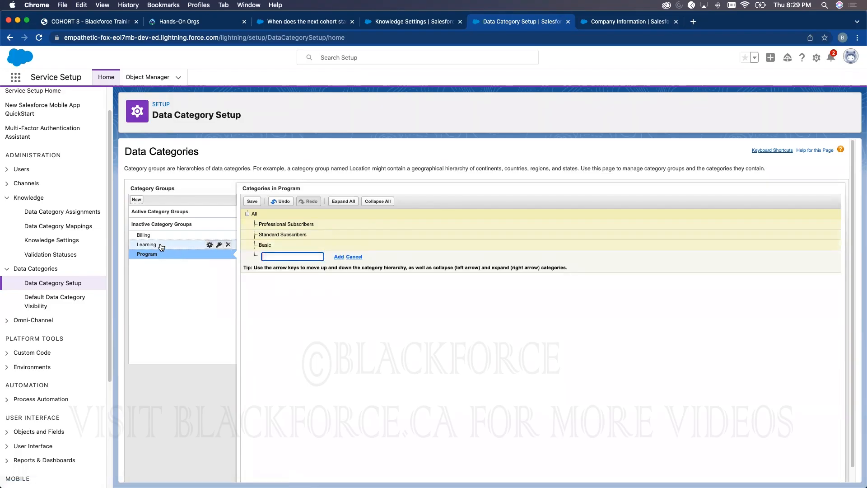
left_click(190, 245)
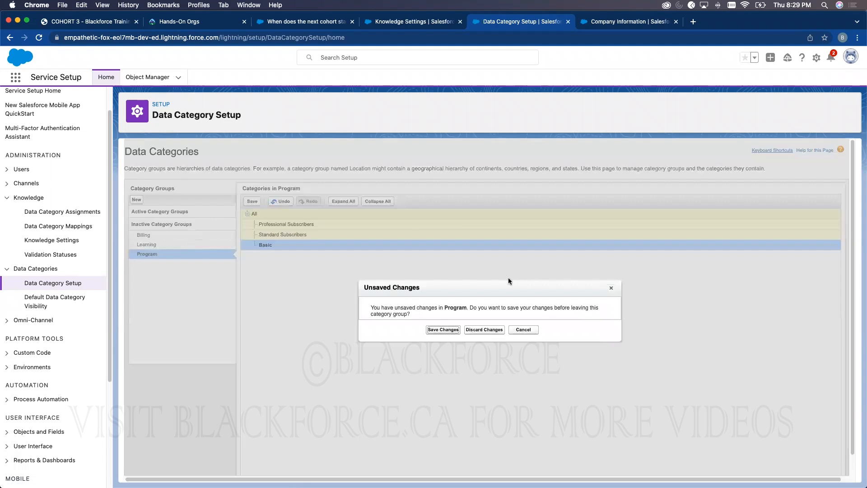
left_click(446, 328)
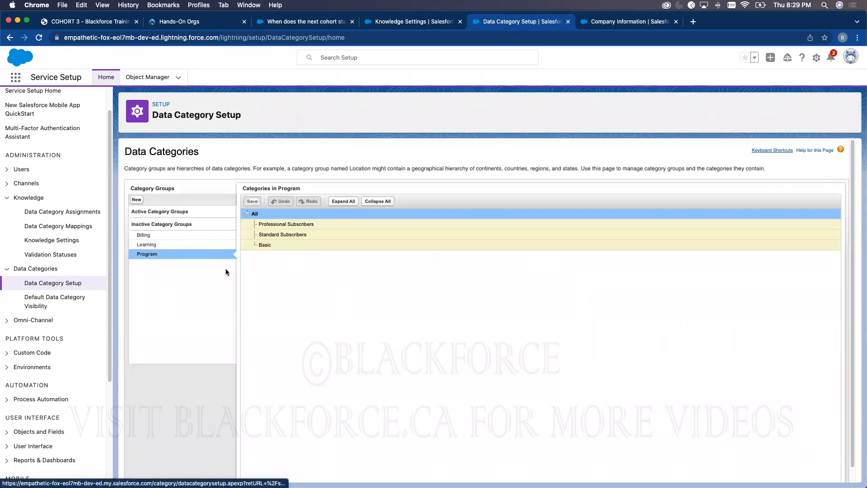
- Add child categories Service Cloud and Marketing Cloud under All in Learning and save
left_click(199, 245)
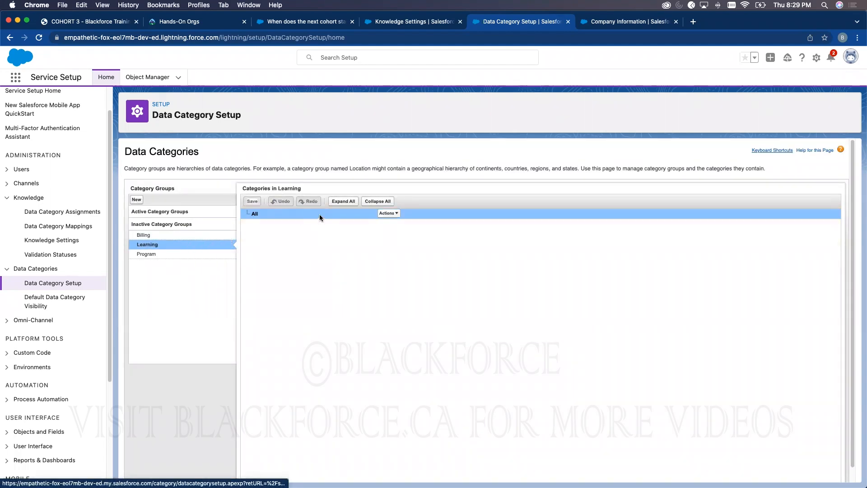
left_click(392, 212)
left_click(406, 223)
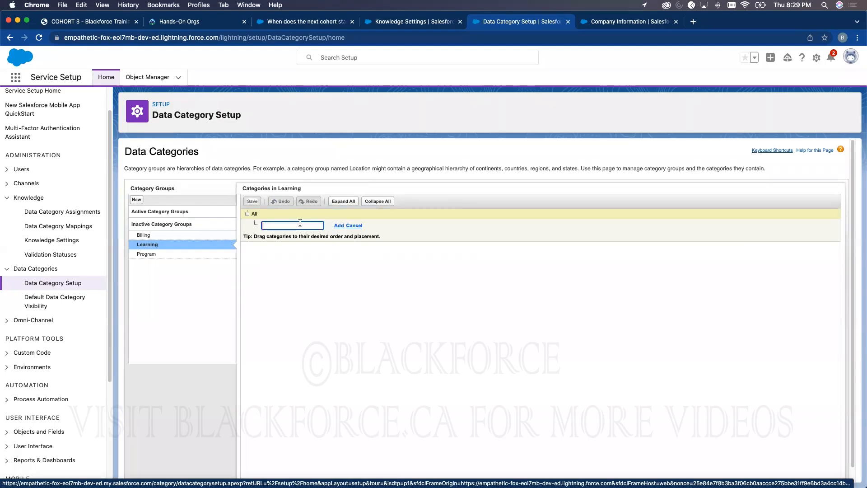
left_click(297, 224)
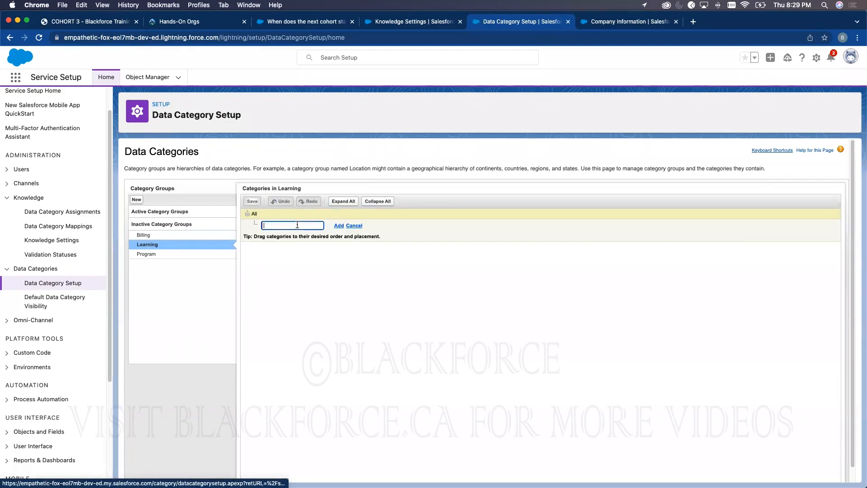
type("Clo")
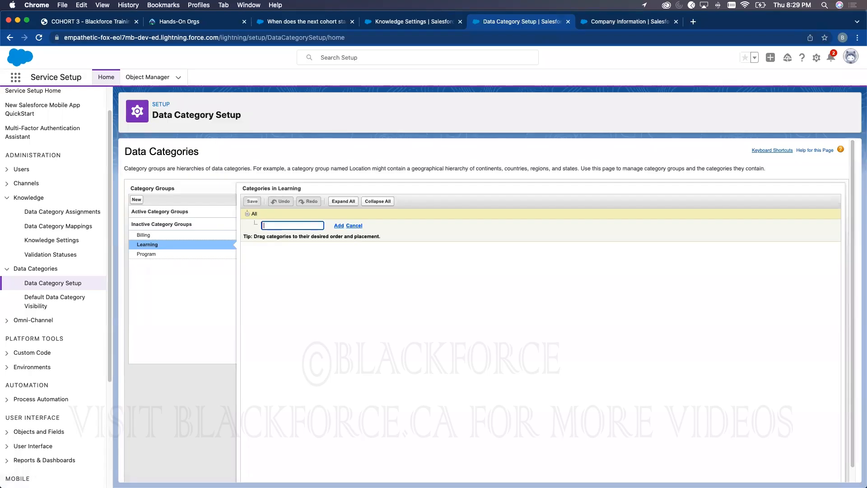
type("e Cloud")
left_click(338, 225)
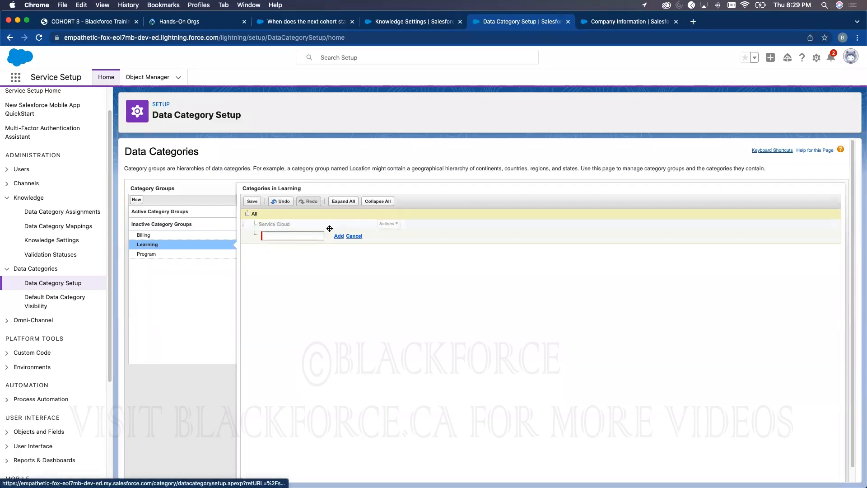
left_click(292, 237)
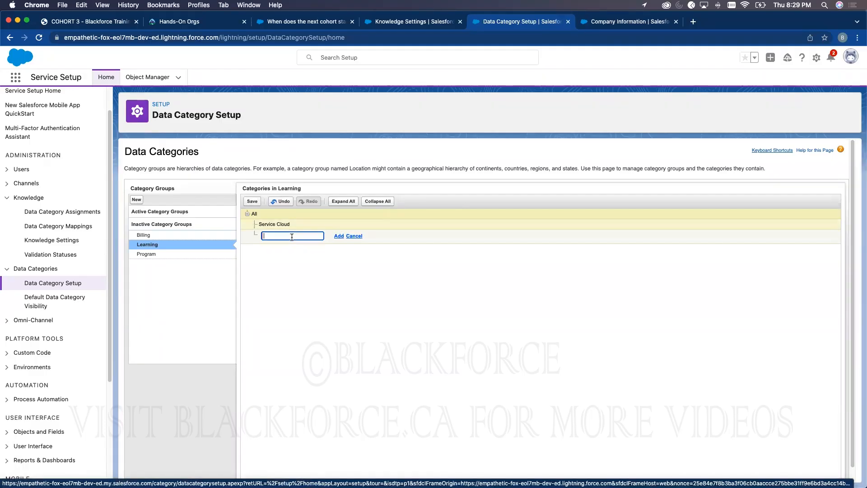
type("Marketing Cloud")
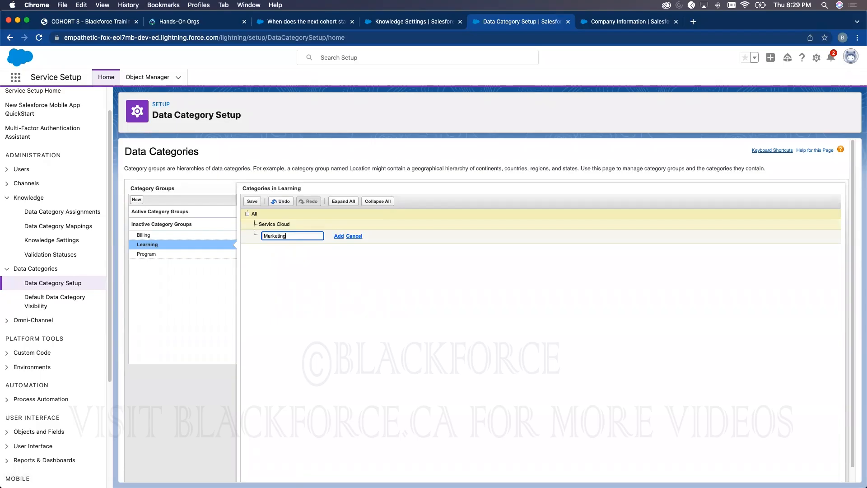
left_click(339, 236)
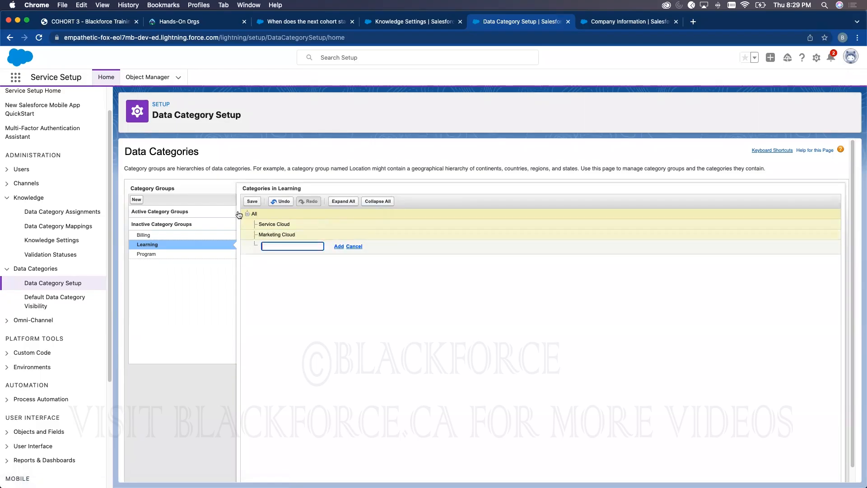
left_click(253, 202)
left_click(198, 254)
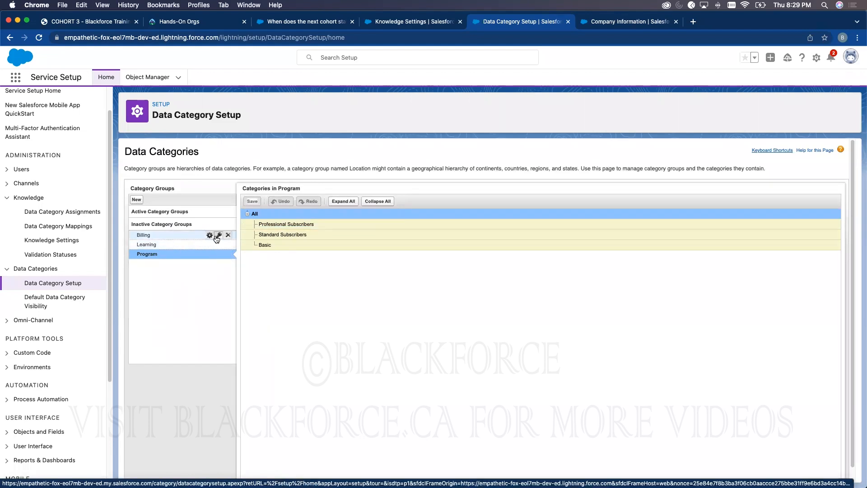
- Activate the Billing, Learning and Program category groups, then go to Default Data Category Visibility
left_click(217, 236)
left_click(217, 244)
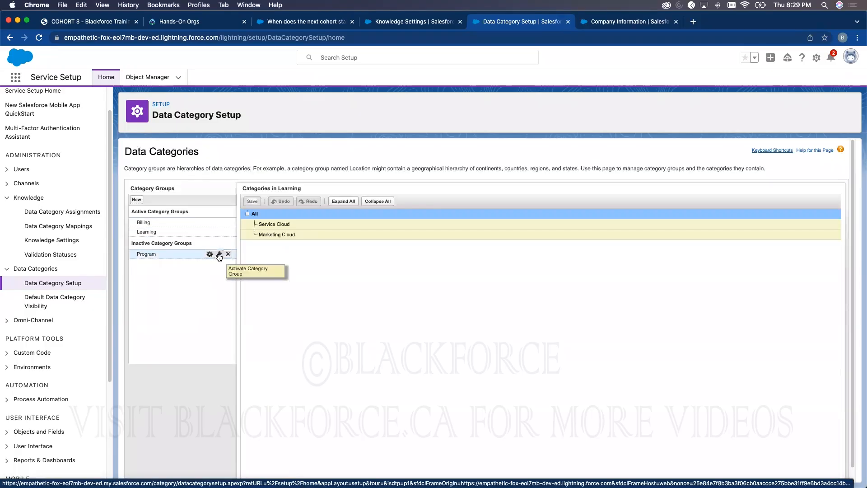
left_click(218, 255)
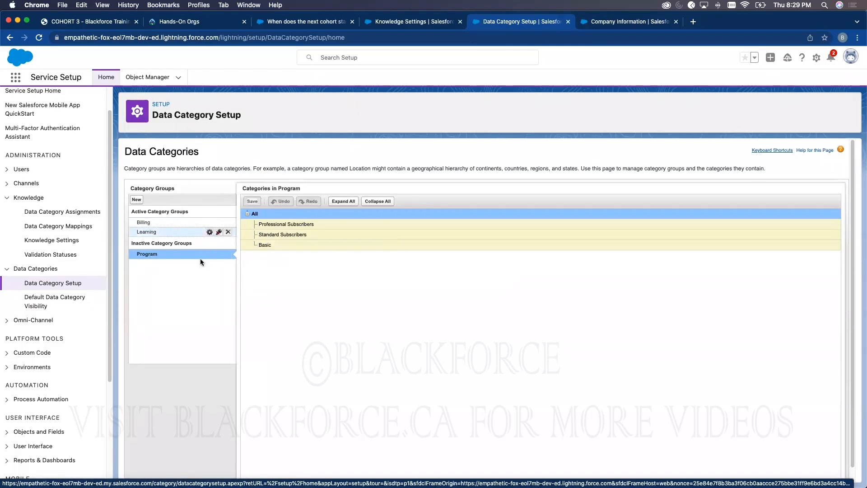
left_click(218, 254)
mouse_move(321, 229)
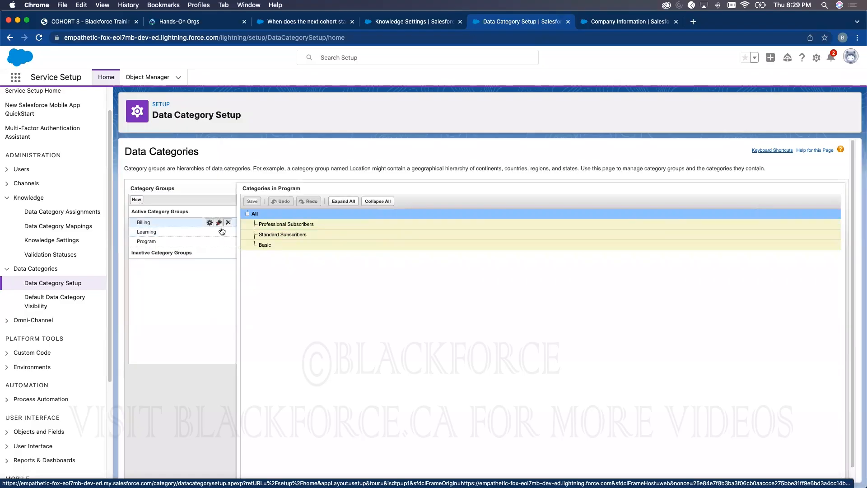
mouse_move(216, 247)
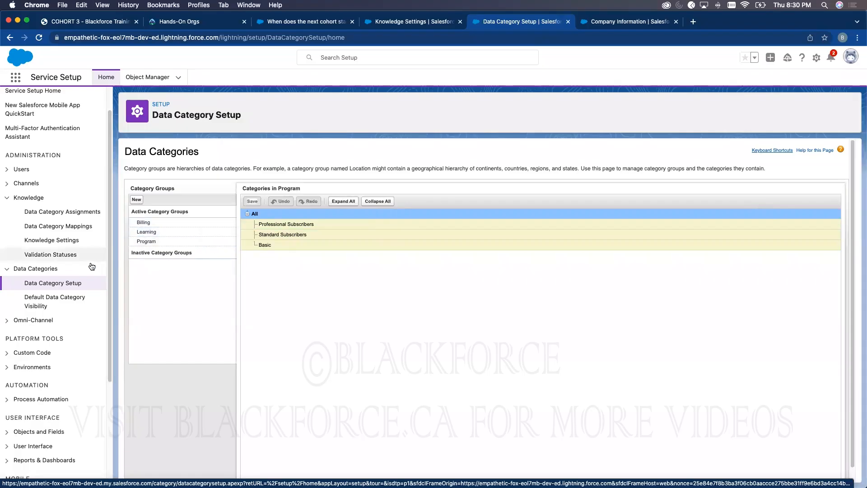
left_click(56, 300)
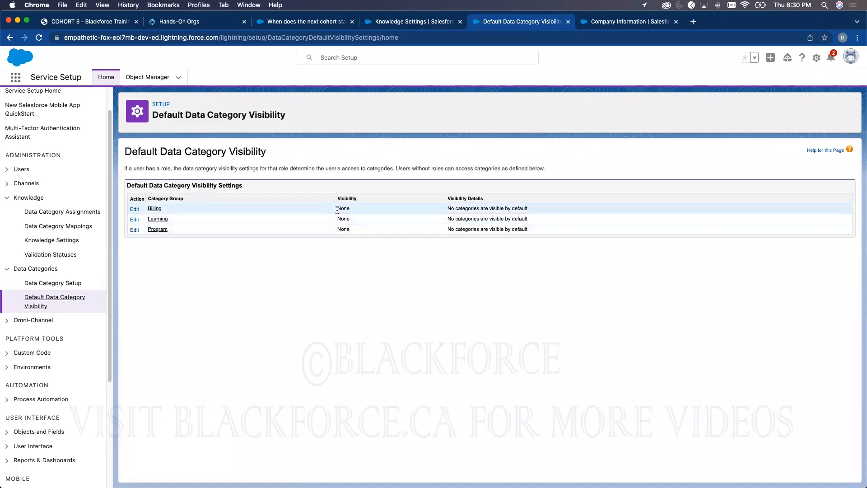
- Set Billing's default category visibility to All Categories, discarding a trial Custom choice
left_click(134, 208)
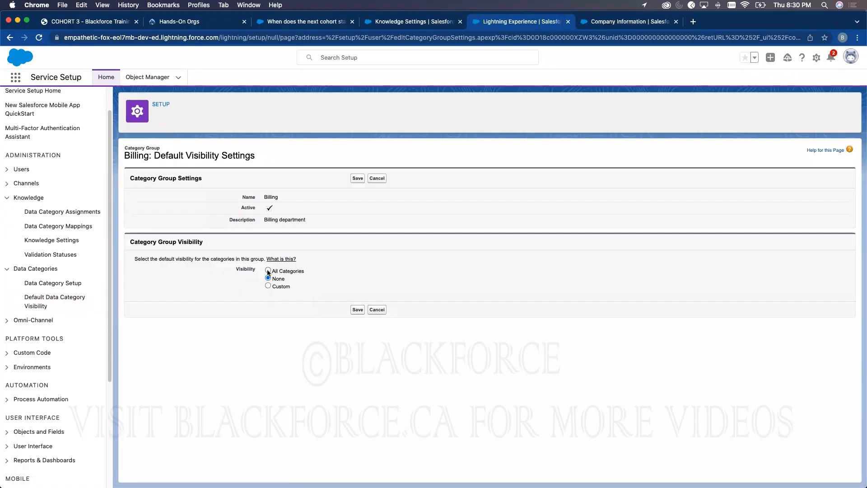
left_click(268, 270)
left_click(268, 286)
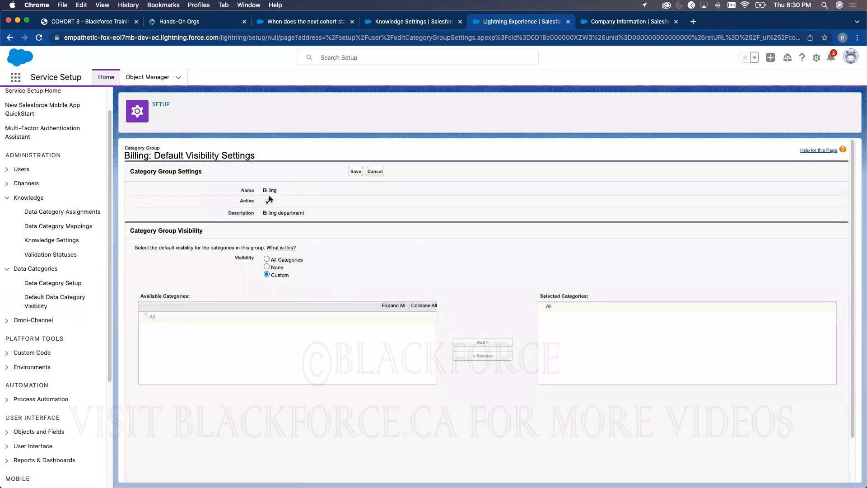
left_click(375, 172)
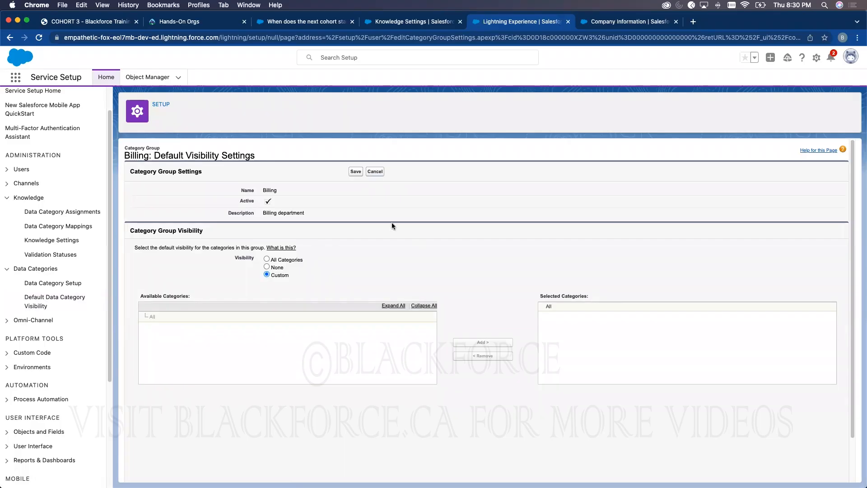
left_click(135, 208)
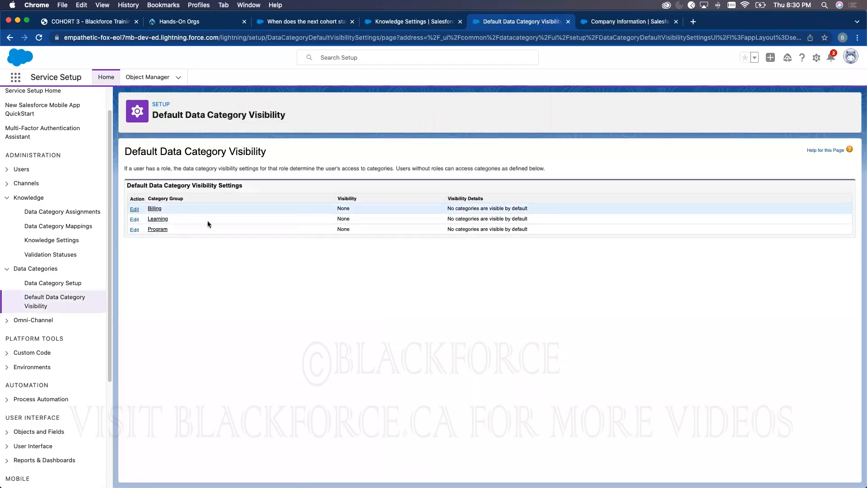
left_click(268, 270)
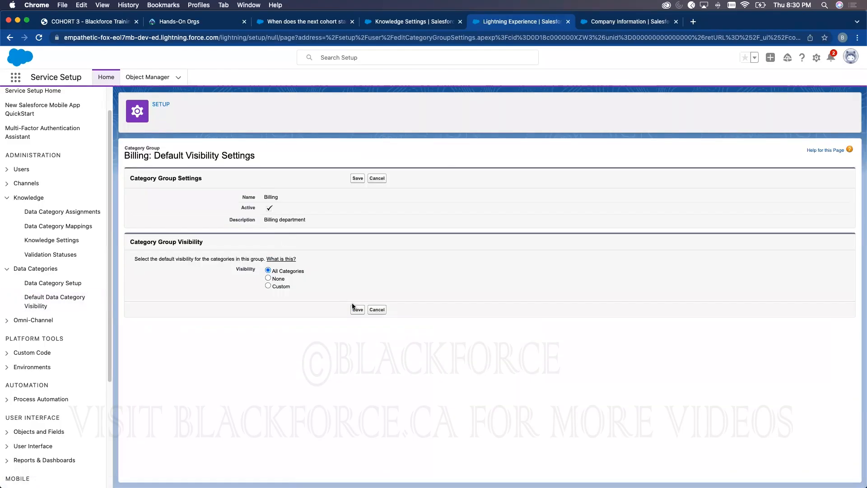
left_click(358, 309)
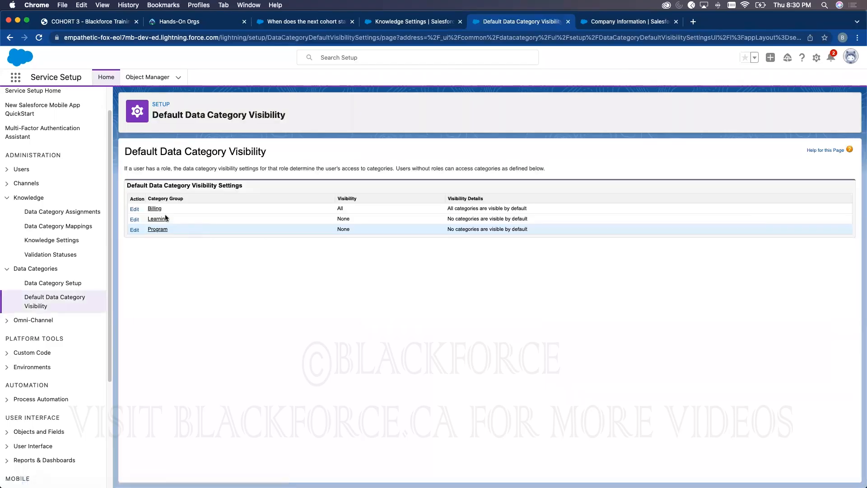
- Set Learning's and Program's default category visibility to All Categories
left_click(135, 219)
left_click(268, 270)
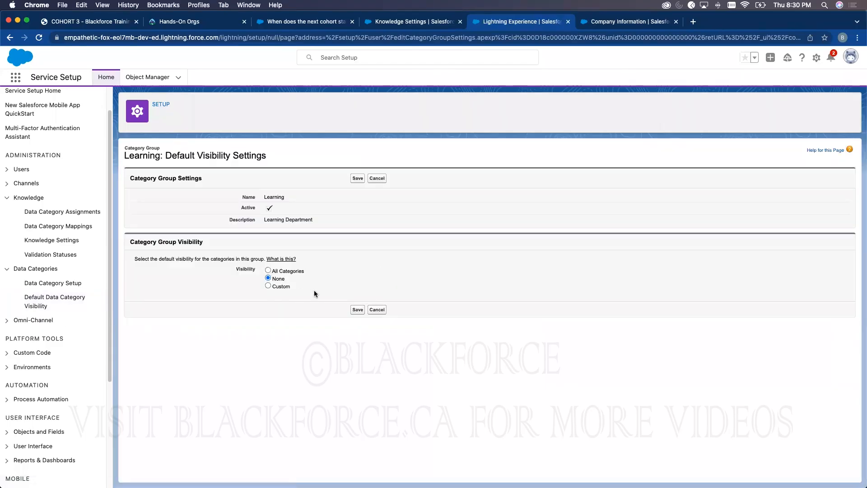
left_click(358, 309)
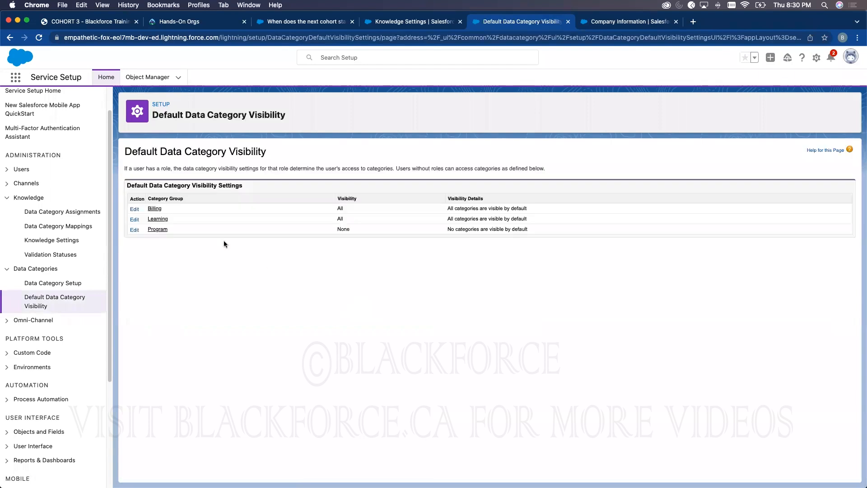
left_click(136, 230)
left_click(268, 270)
left_click(358, 310)
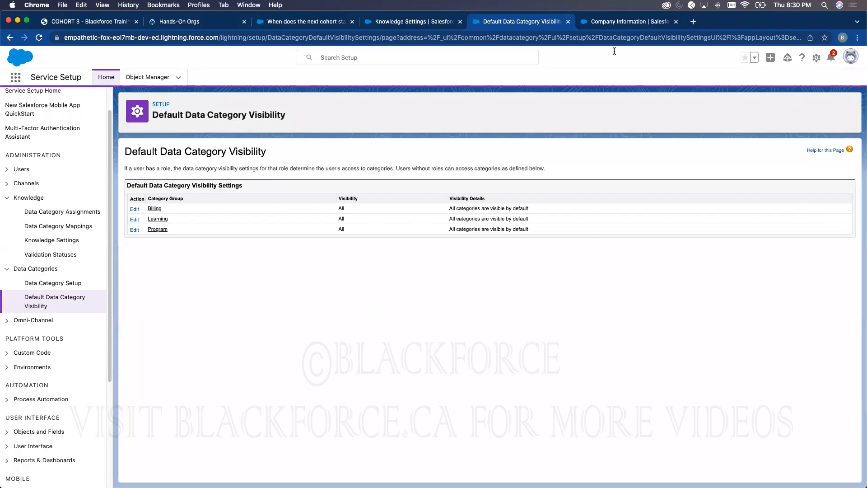
key("ctrl+Tab")
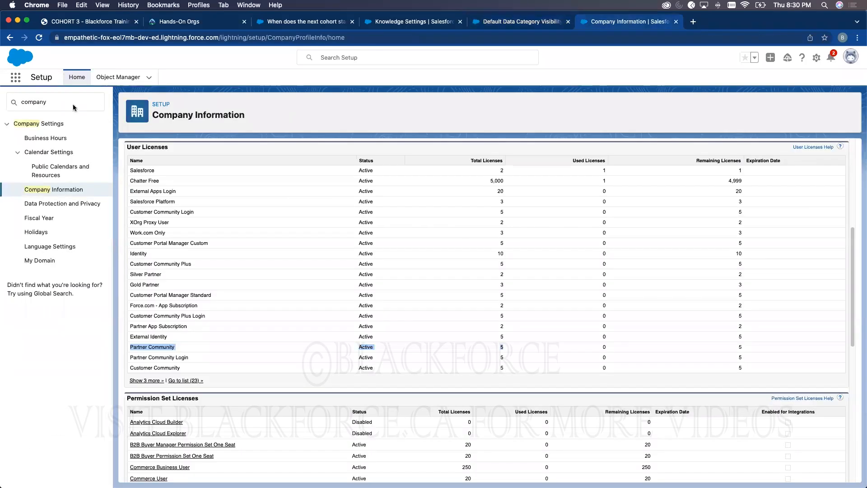
- Search Setup for 'roles' and open the organization's role hierarchy
left_click(39, 37)
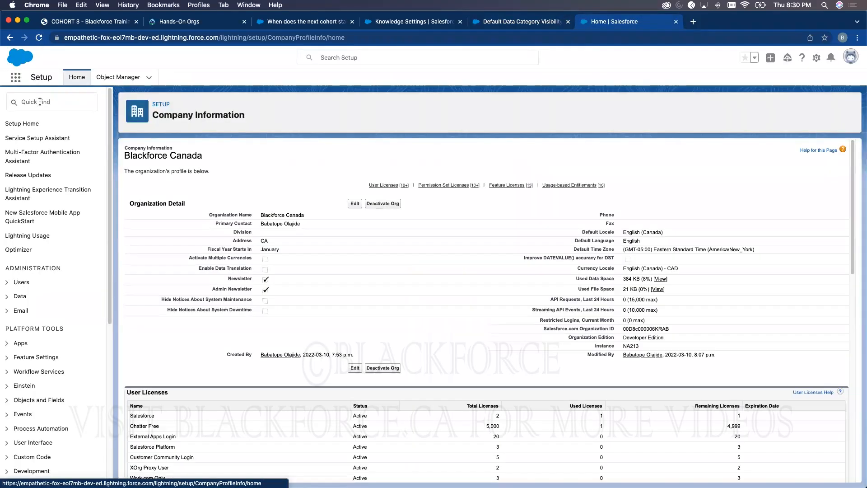
left_click(42, 101)
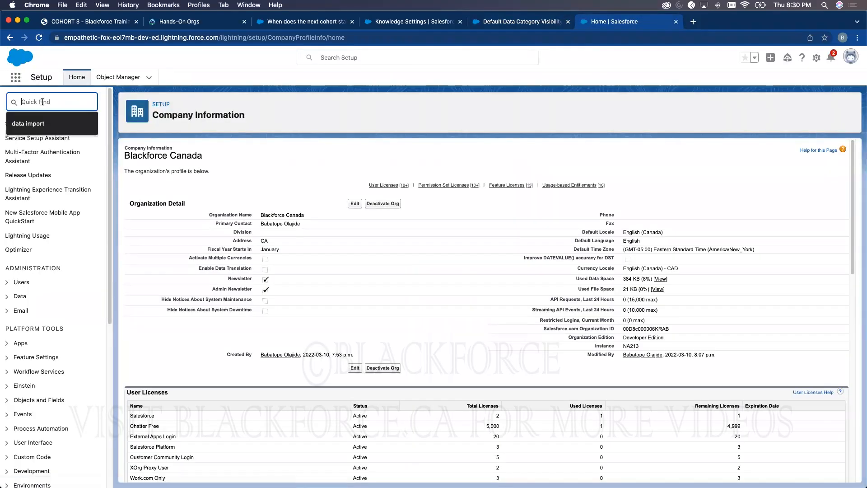
type("roles")
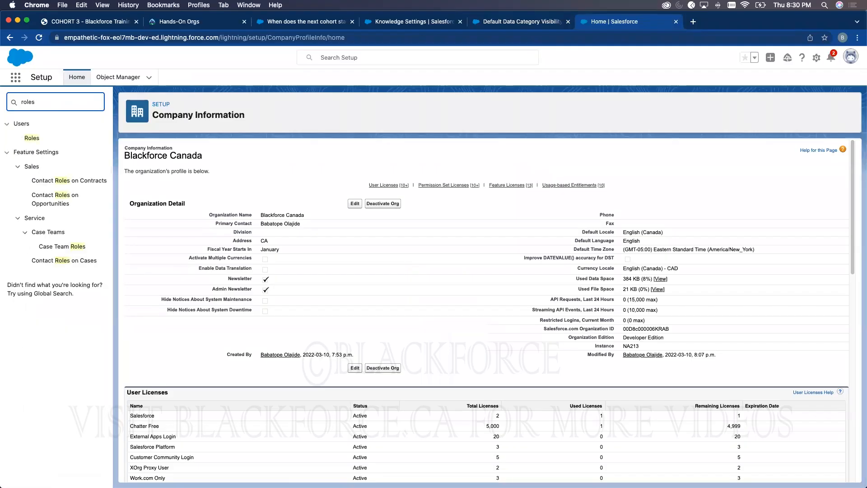
left_click(32, 139)
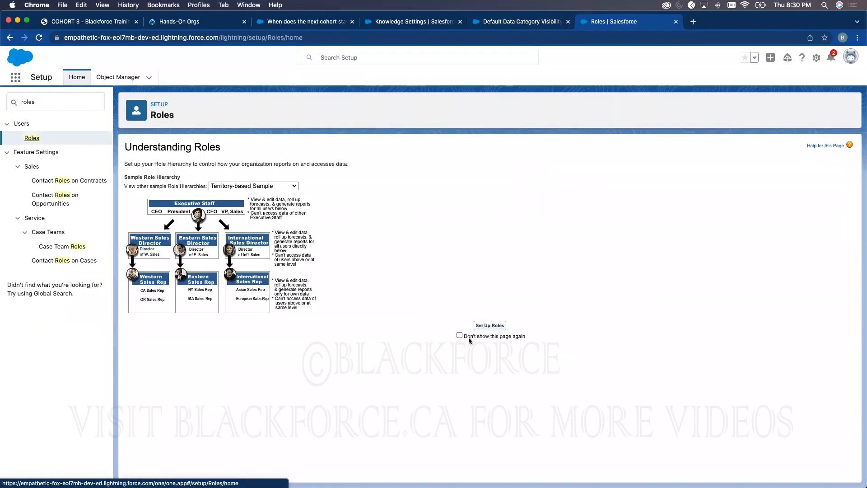
left_click(488, 325)
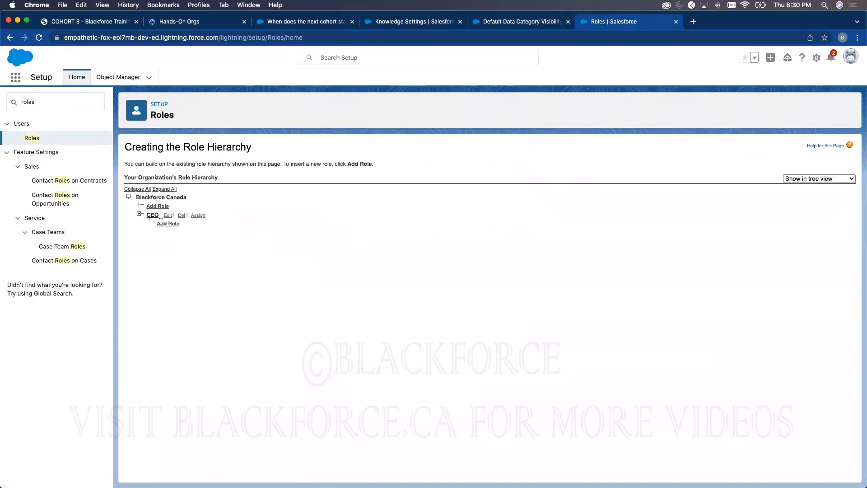
- Expand CEO > SVP, Sales & Marketing and open VP, Marketing's Category Group Visibility Settings
left_click(139, 214)
left_click(139, 215)
left_click(139, 214)
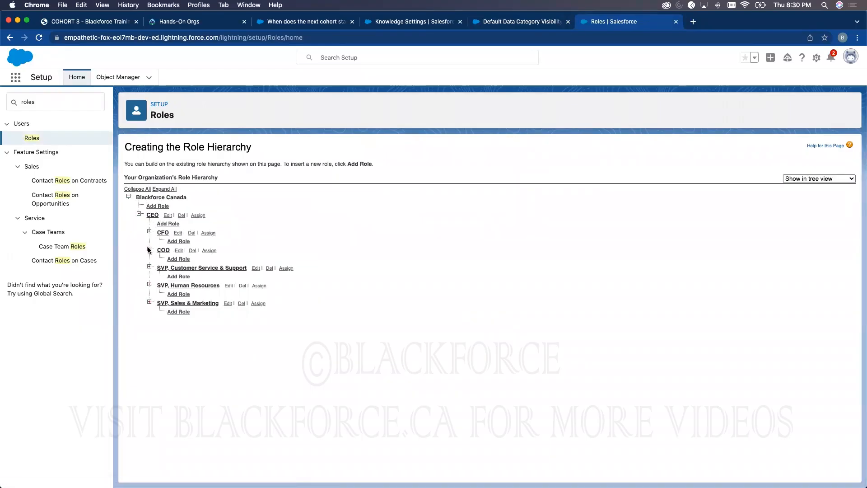
left_click(150, 302)
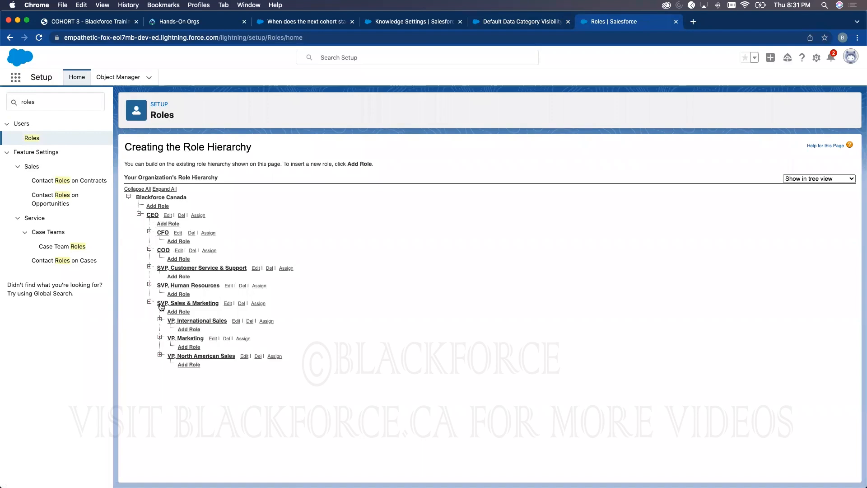
left_click(159, 337)
left_click(189, 339)
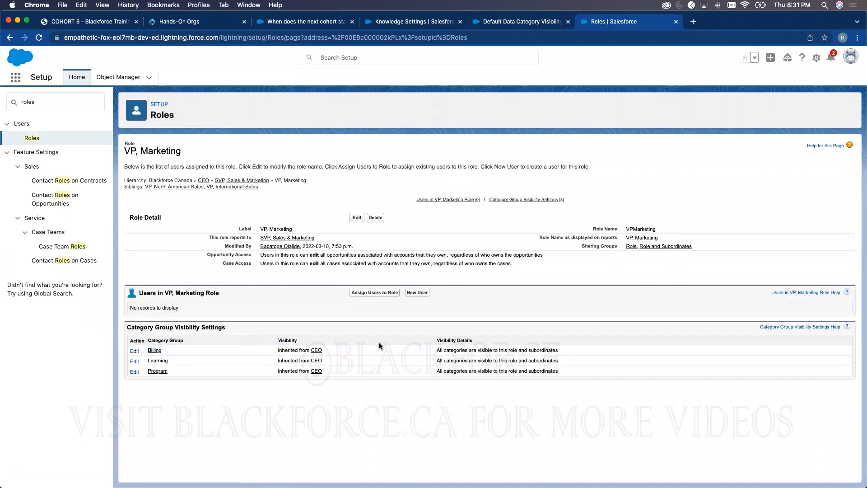
left_click_drag(126, 328, 230, 327)
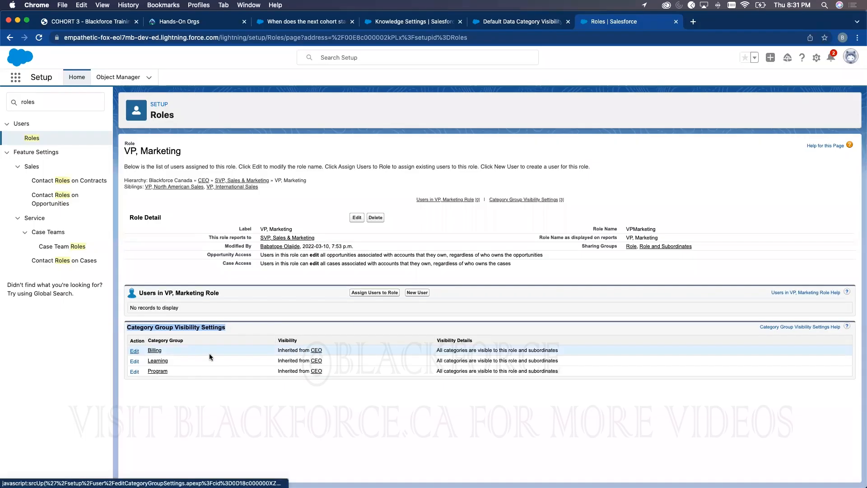
left_click(134, 351)
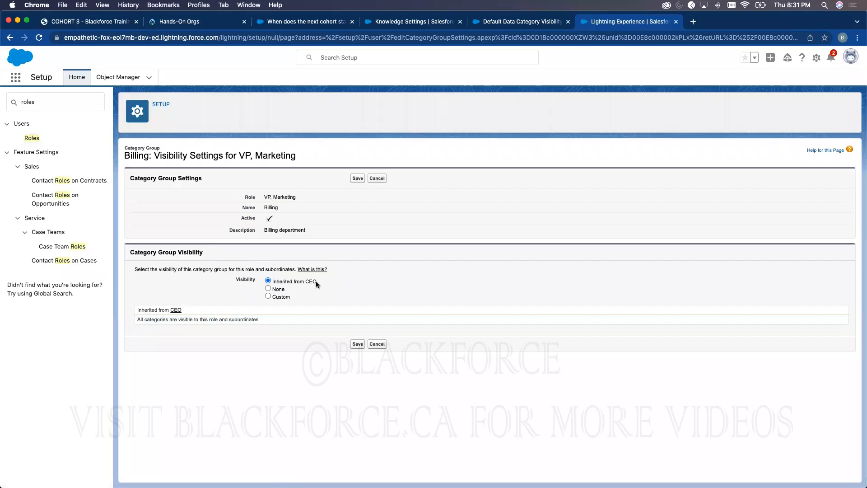
- Give VP, Marketing Custom Billing visibility with All as the selected category, and save
left_click_drag(316, 281, 278, 280)
left_click(274, 296)
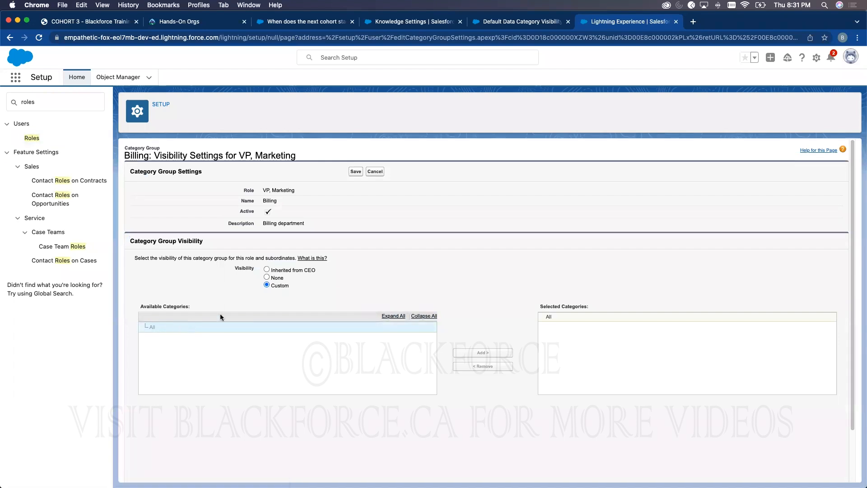
left_click(277, 276)
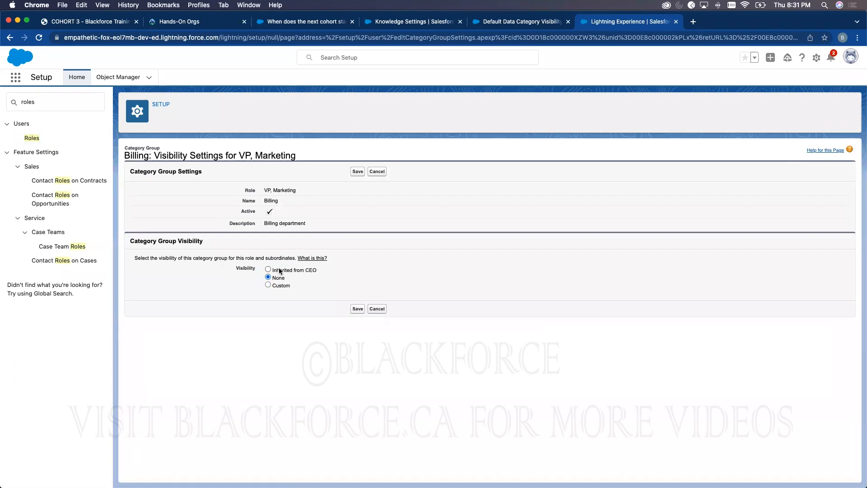
left_click(273, 285)
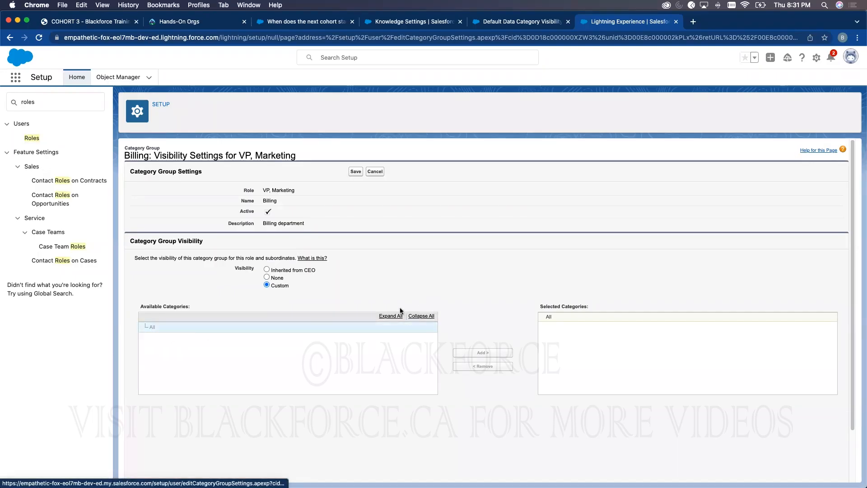
left_click(548, 317)
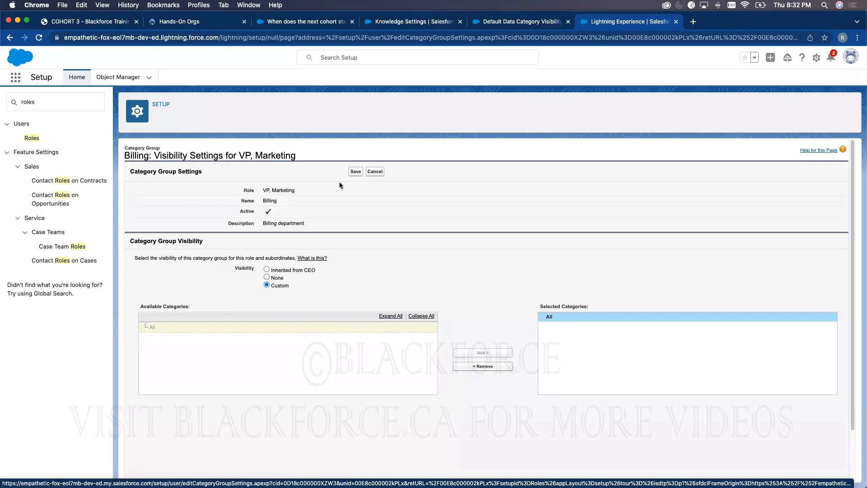
left_click(353, 173)
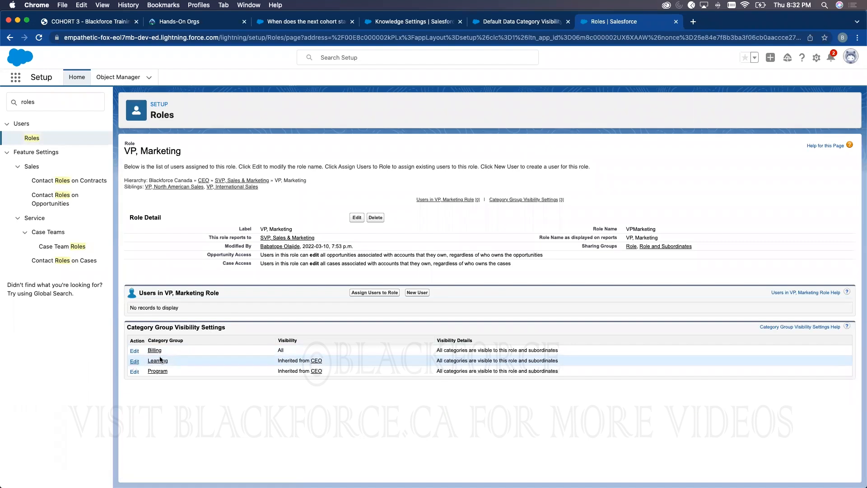
- Open the Learning group's visibility for this role and save it unchanged
left_click(160, 359)
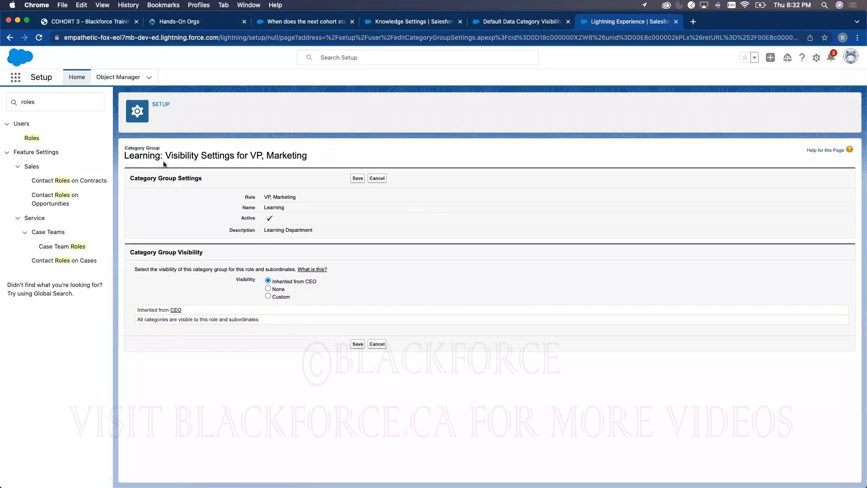
double_click(142, 155)
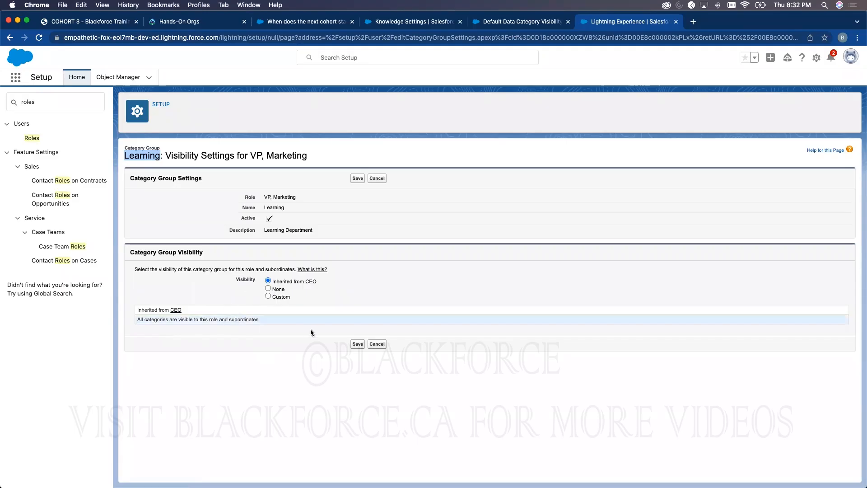
left_click(353, 346)
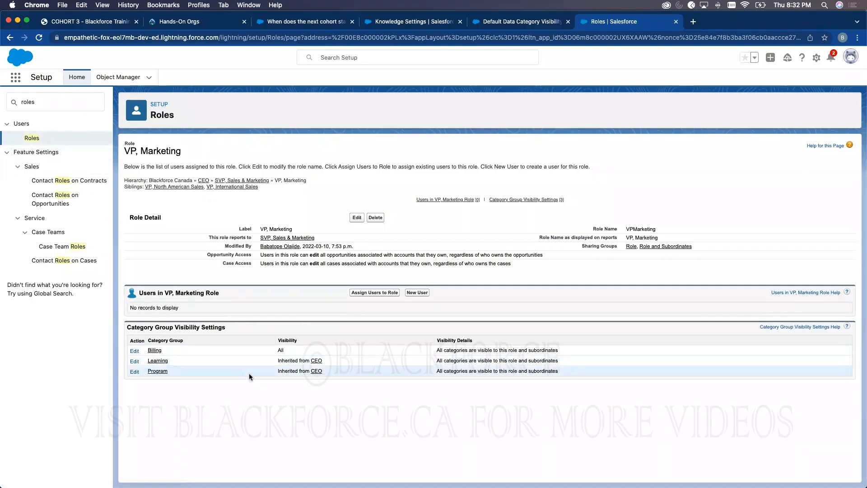
- Open the System Administrator profile from Setup Profiles and scroll to its Category Group Visibility Settings
type("profile")
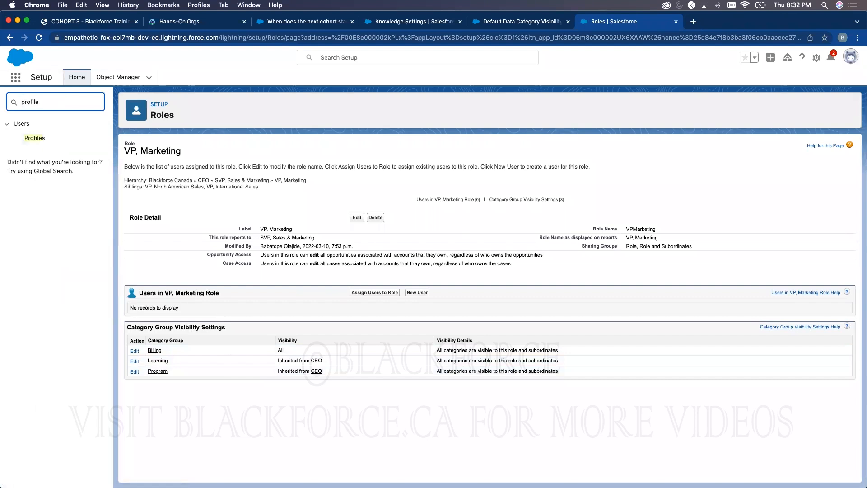
left_click(36, 140)
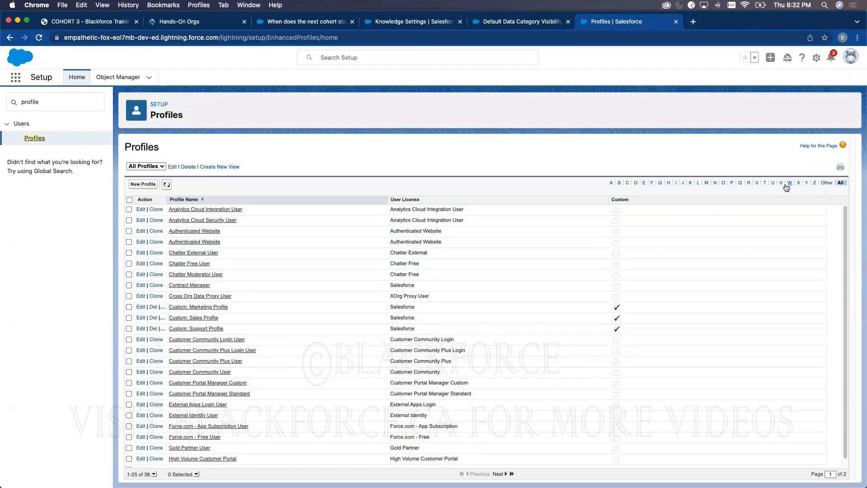
left_click(756, 183)
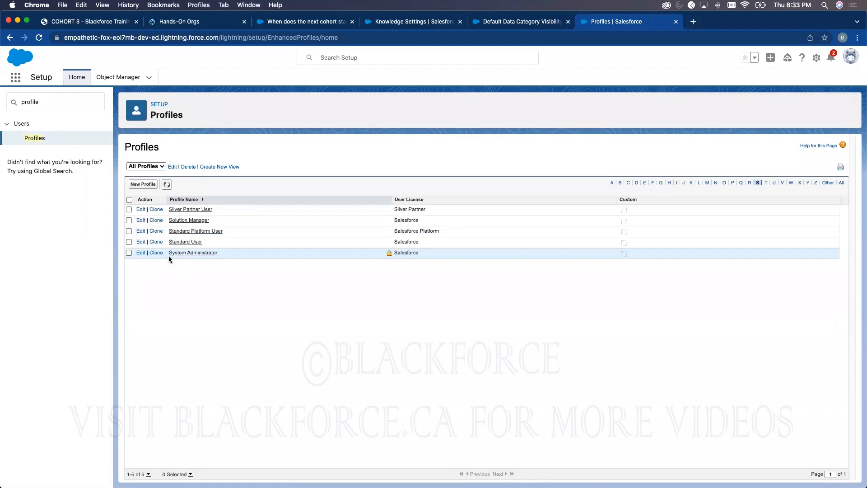
left_click(172, 253)
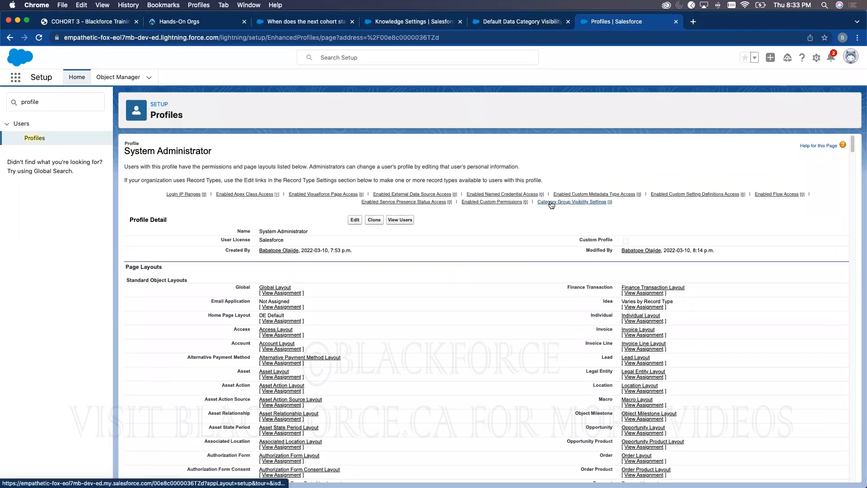
mouse_move(560, 203)
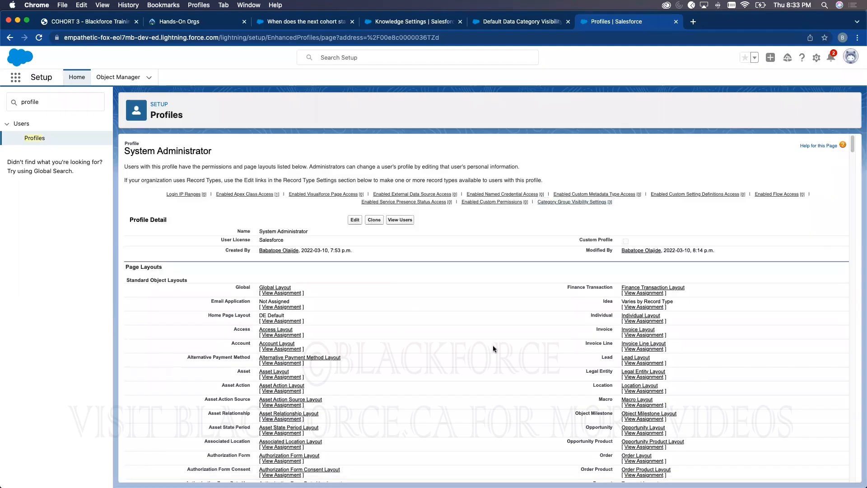
scroll(484, 347, "down", 20)
scroll(484, 351, "down", 15)
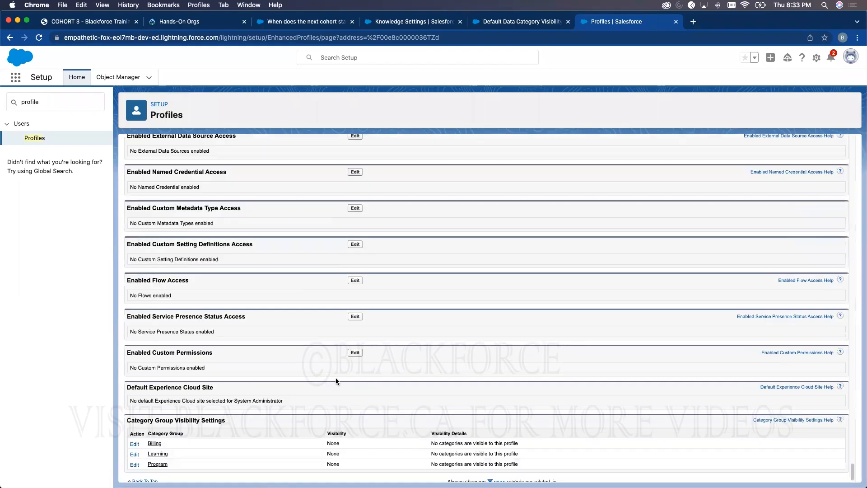
scroll(193, 427, "down", 1)
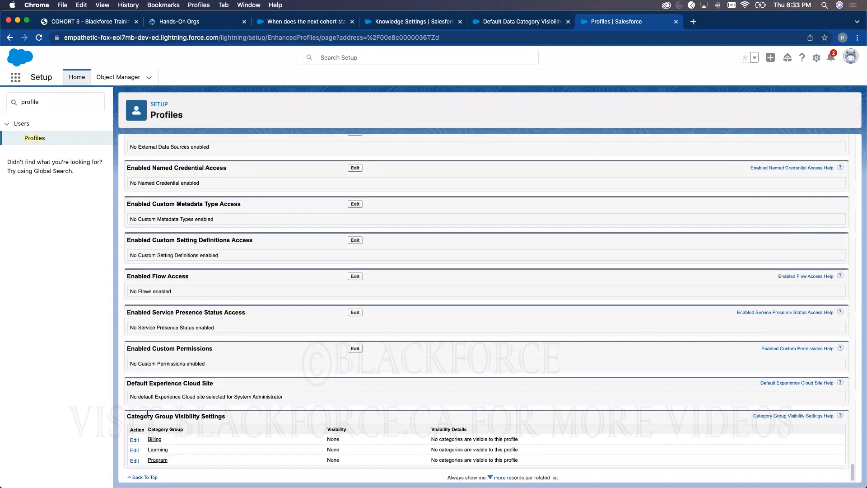
- Set the Billing and Learning category group visibility to All Categories and save each
left_click(135, 440)
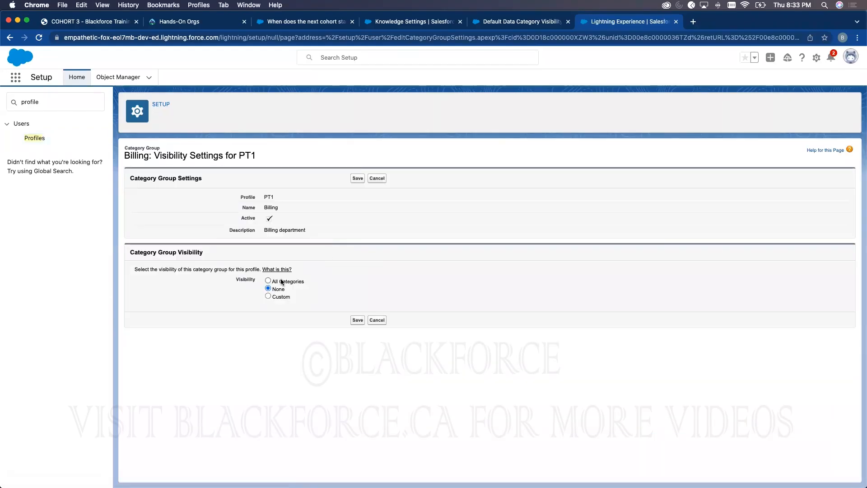
left_click(356, 320)
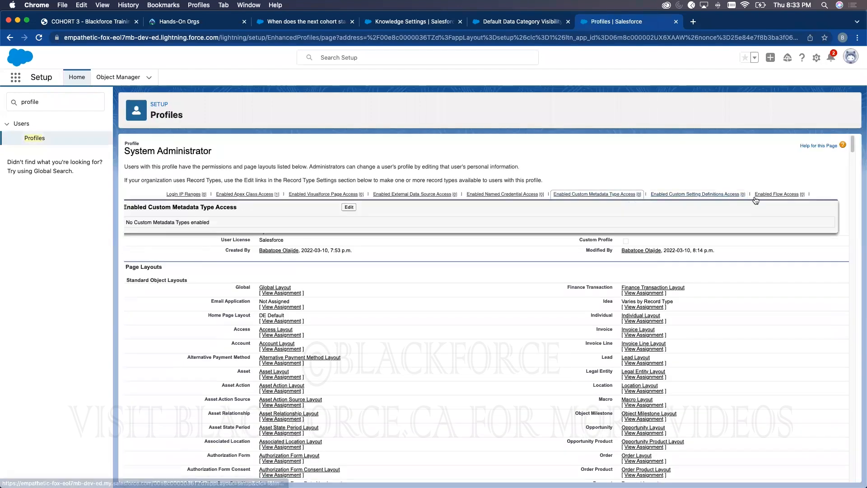
left_click(583, 202)
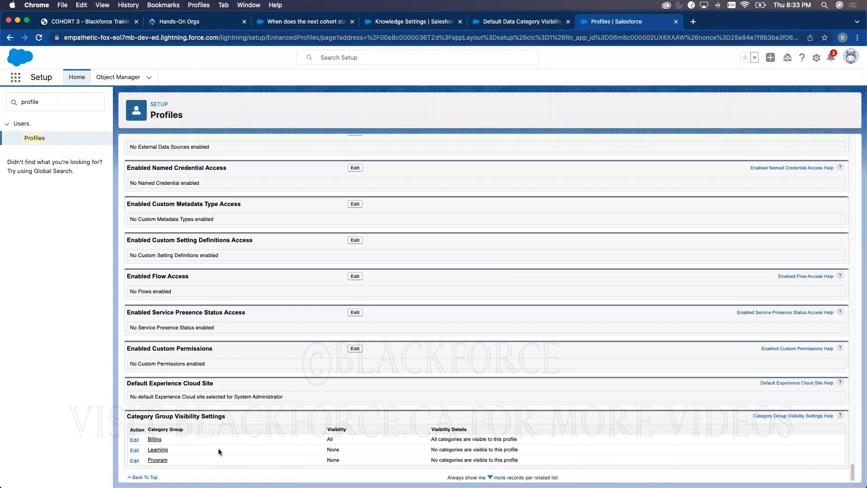
left_click(135, 451)
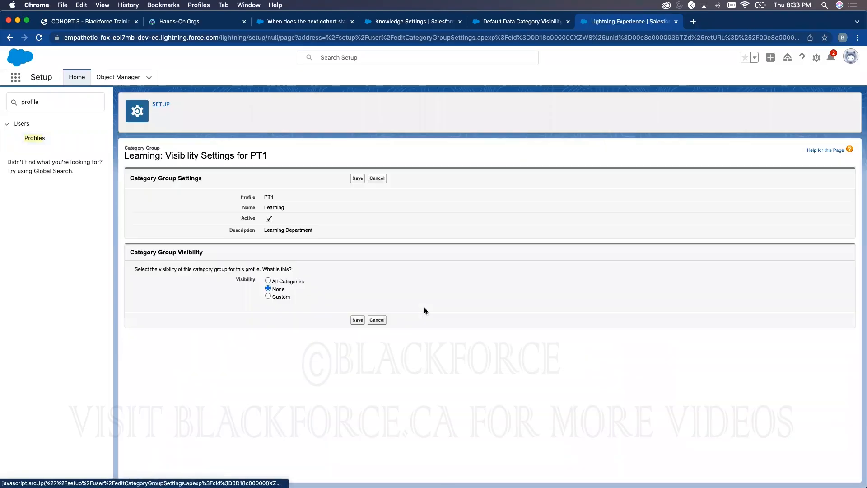
left_click(268, 281)
left_click(357, 321)
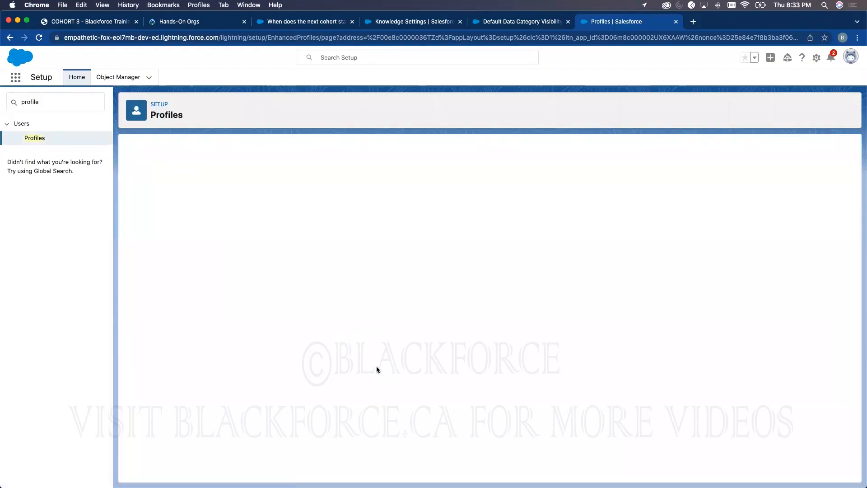
- Set the Program category group visibility to All Categories, then return to the Knowledge Settings page
scroll(375, 370, "down", 20)
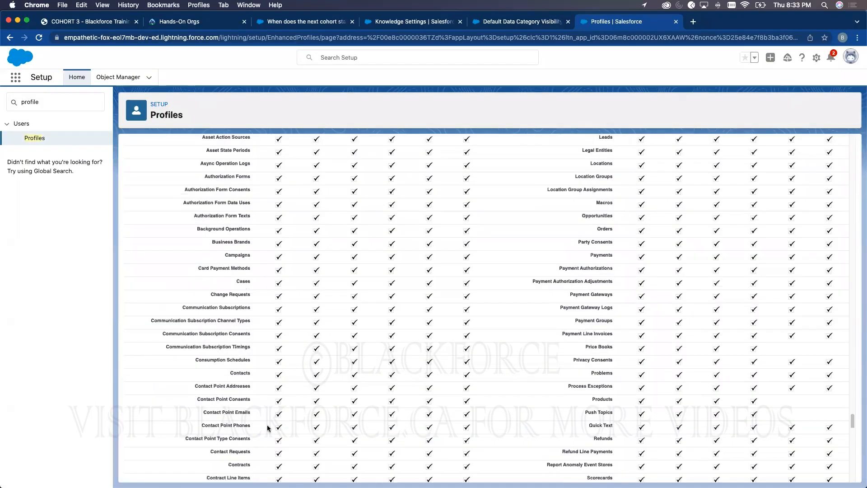
scroll(268, 428, "down", 15)
left_click(134, 464)
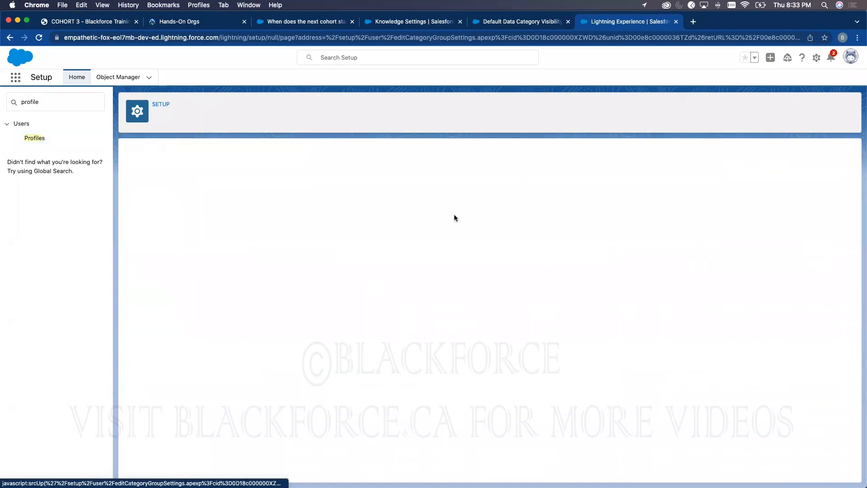
left_click(267, 281)
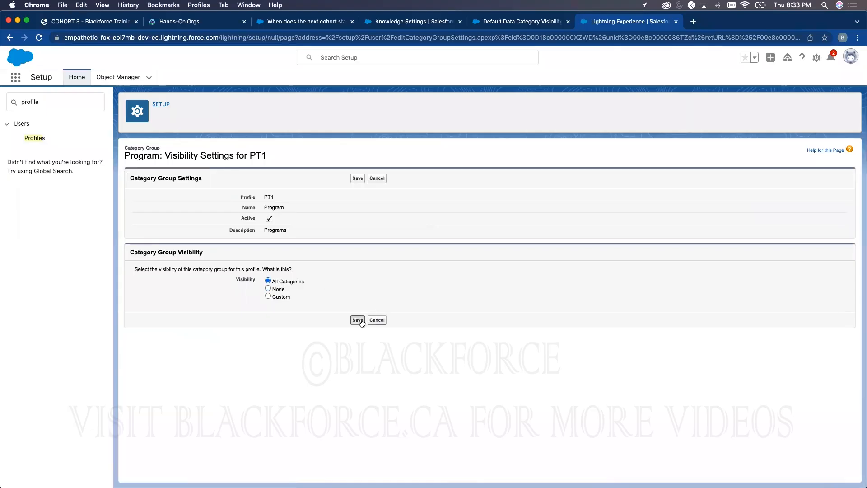
left_click(358, 320)
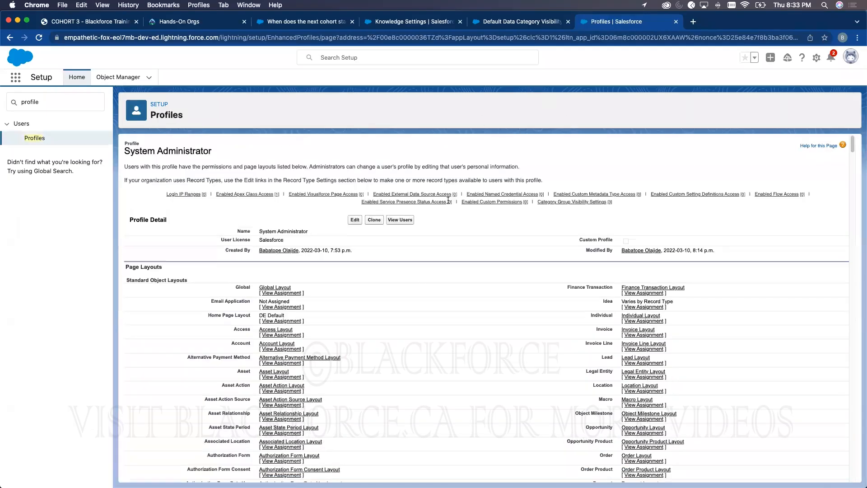
mouse_move(502, 194)
left_click(515, 24)
left_click(425, 23)
- Switch to the 'When does the next cohort start' article and select its article number
left_click(298, 22)
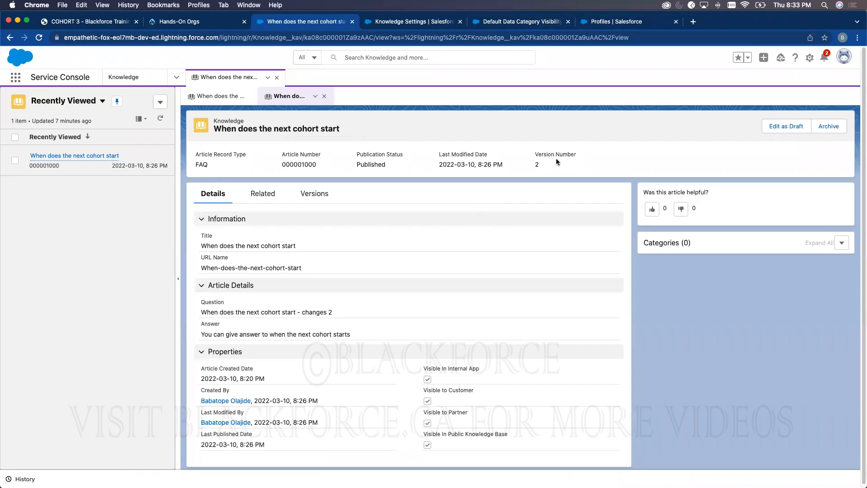
double_click(300, 164)
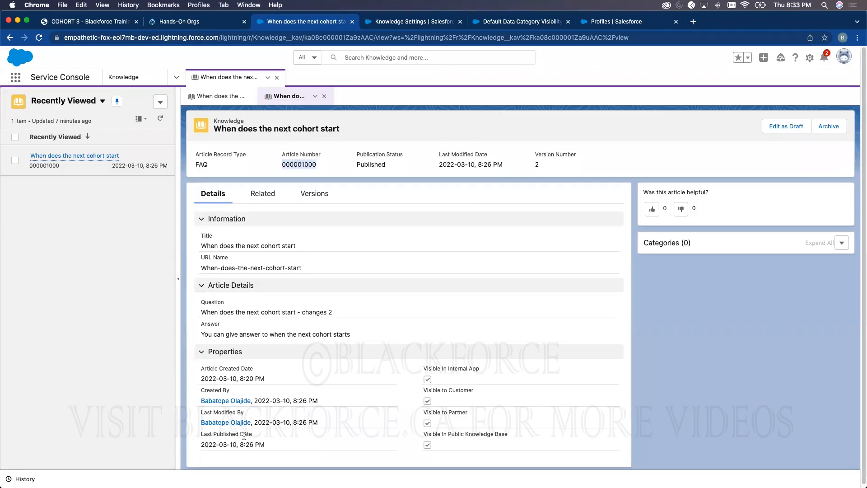
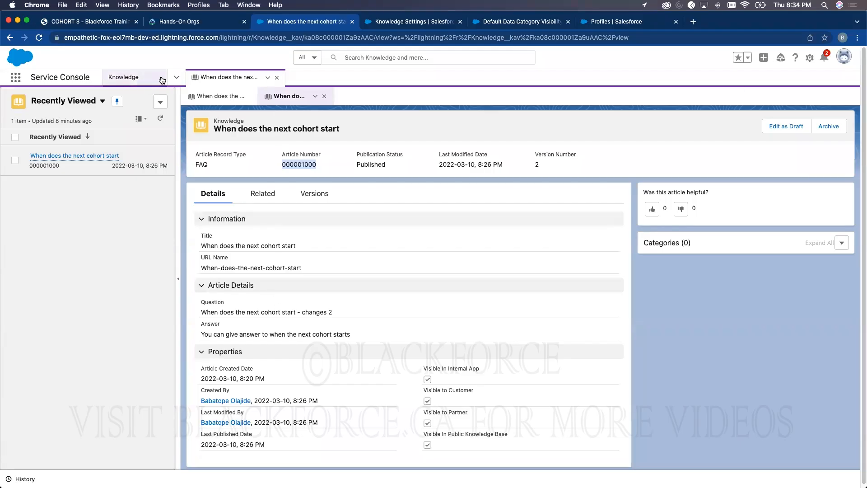
- Start a new Knowledge FAQ article from the list menu, then switch to the Profiles setup tab
left_click(161, 101)
left_click(158, 122)
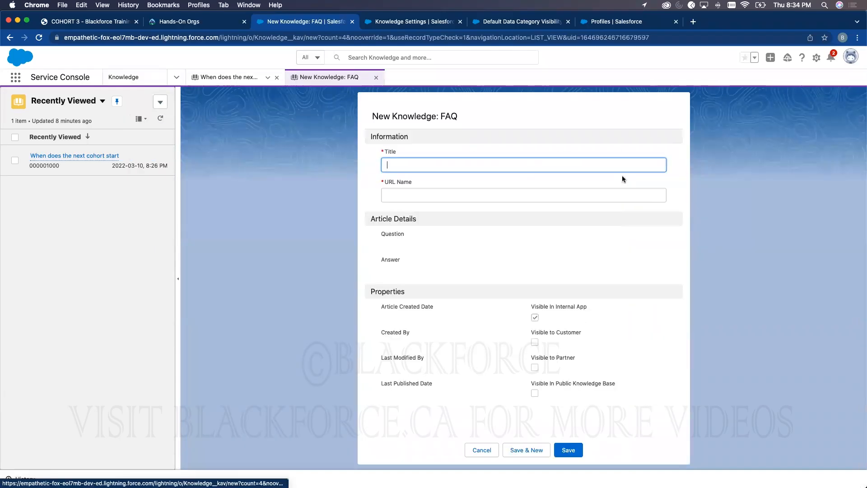
double_click(442, 116)
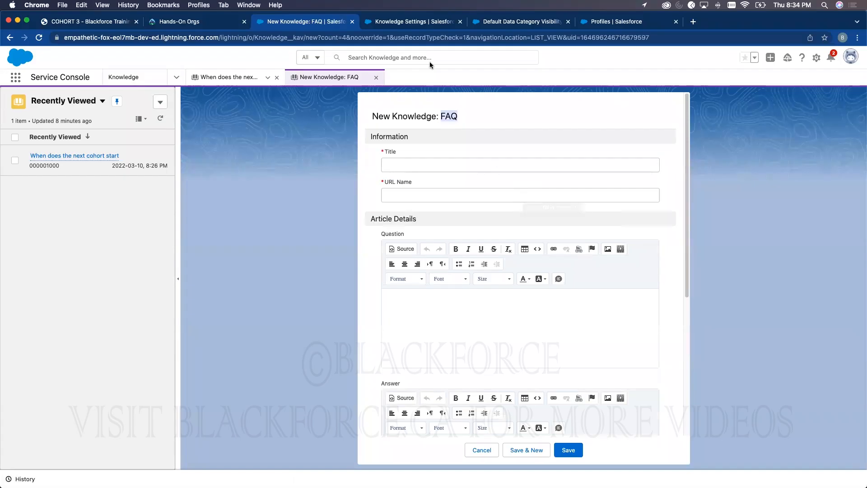
left_click(414, 26)
- Find the Knowledge object in Object Manager by searching 'kno' and open it
left_click(624, 27)
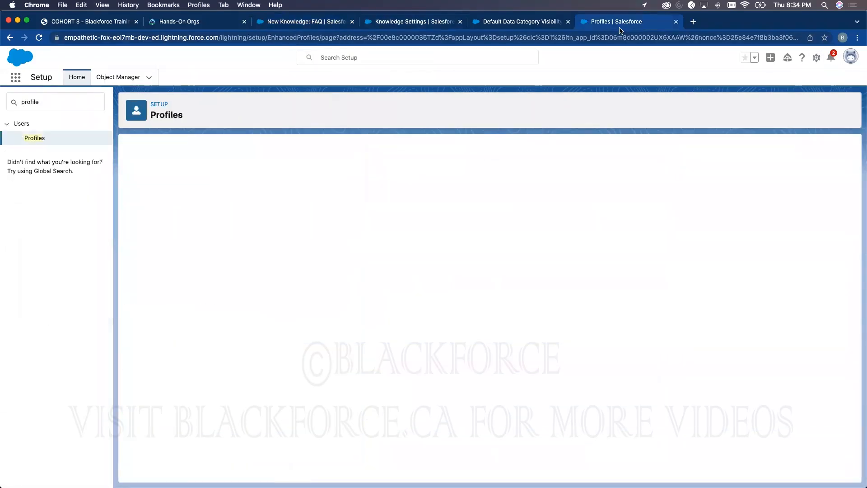
left_click(126, 83)
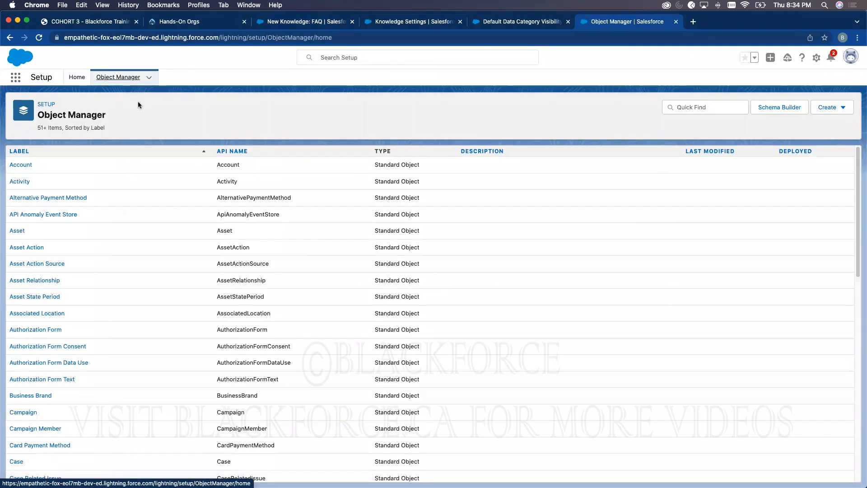
left_click(693, 107)
type("know")
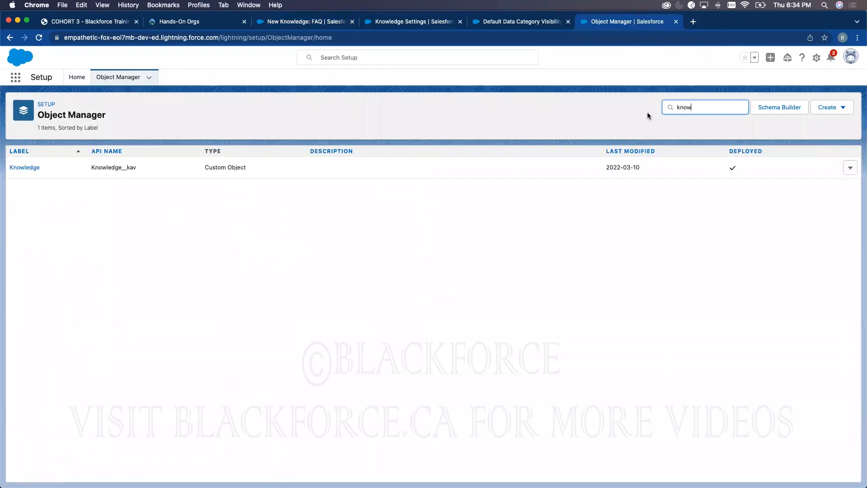
left_click(26, 168)
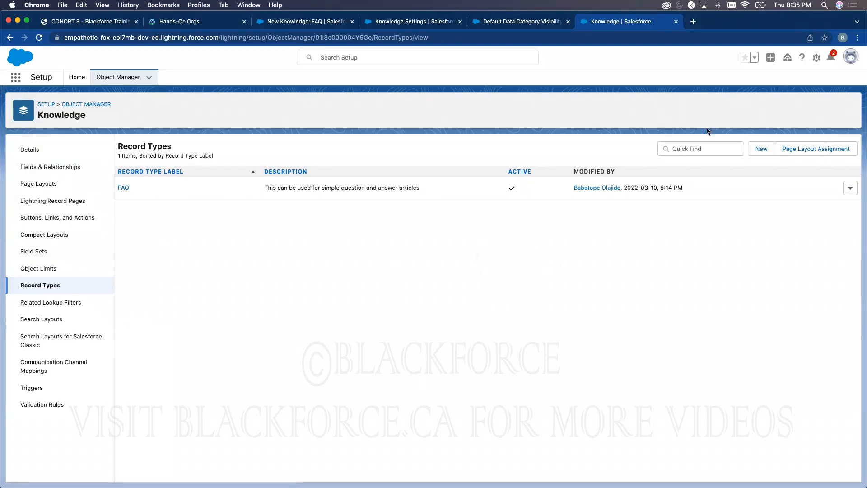
- Start a new Knowledge record type, type a trial label 'Mnual', then delete it
left_click(762, 149)
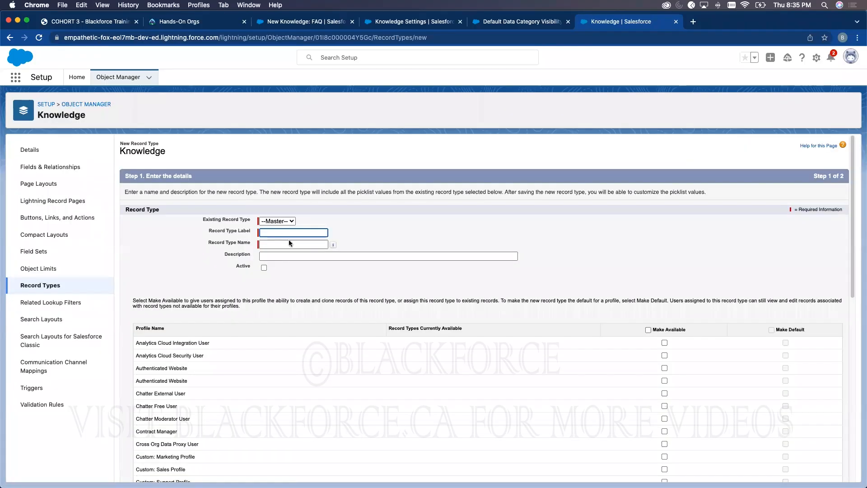
left_click(291, 232)
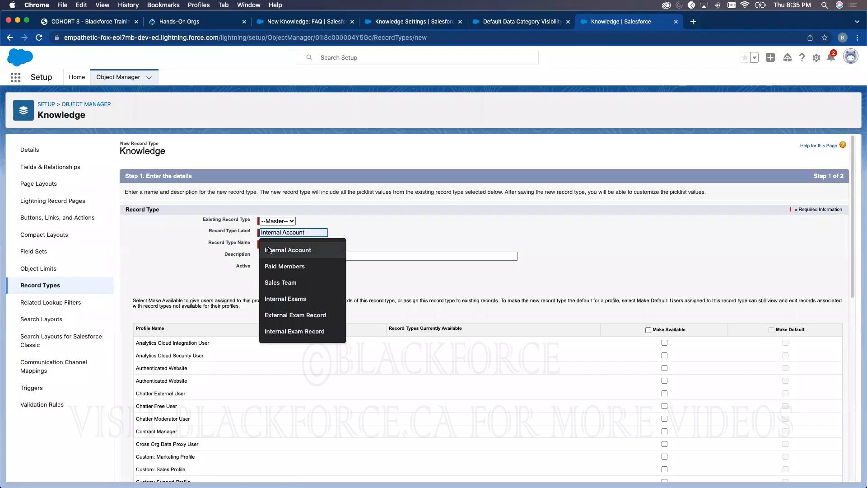
left_click(319, 231)
type("Mnual")
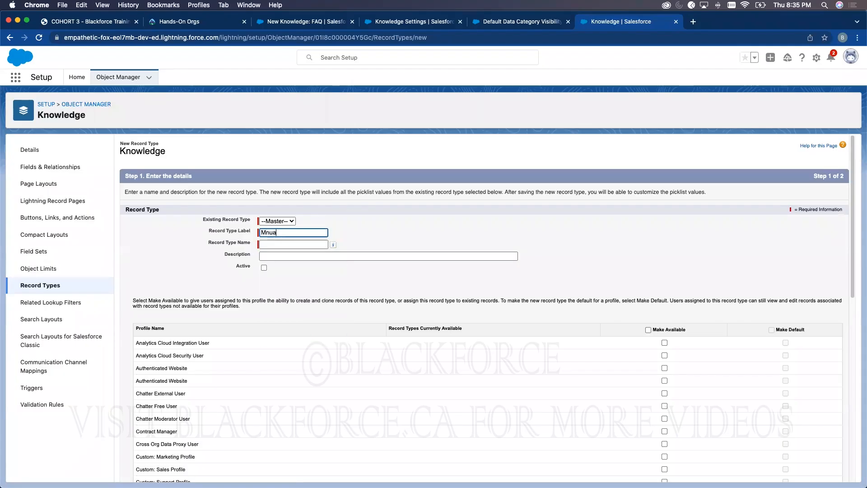
key("BackSpace")
key("BackSpace")
key("BackSpace")
key("BackSpace")
key("BackSpace")
key("Escape")
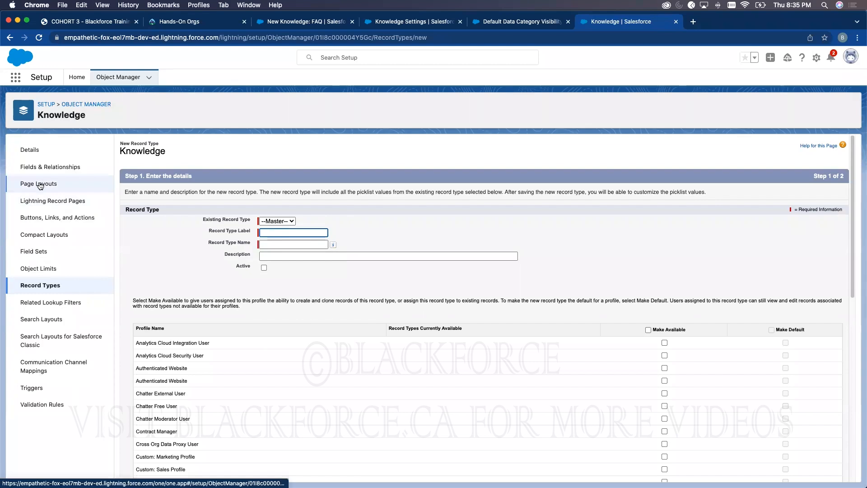
- Open the Knowledge fields list, review the FAQ form, and start a new custom field
left_click(50, 168)
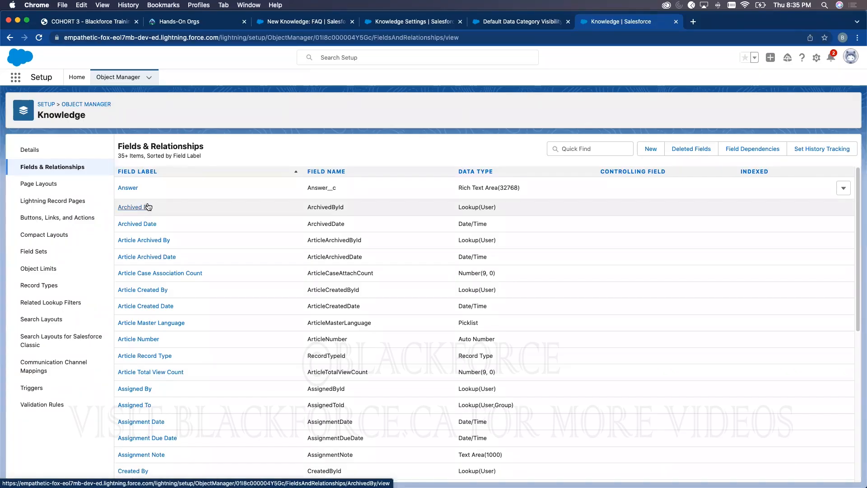
left_click(305, 22)
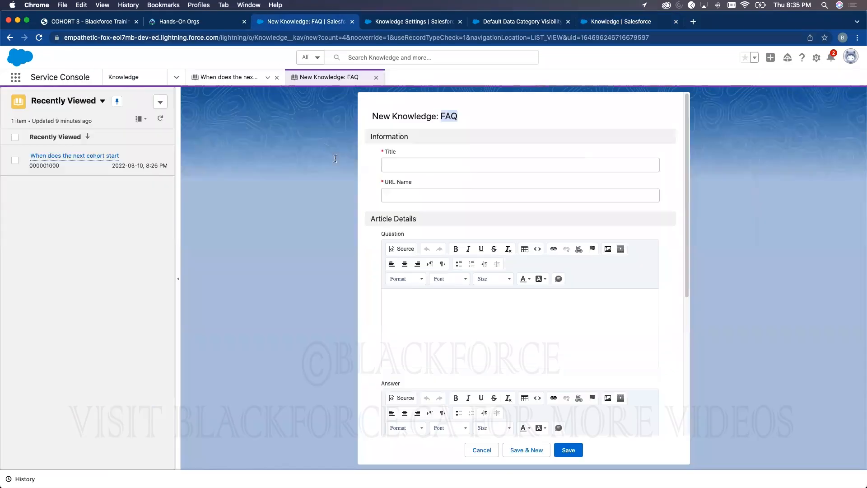
scroll(395, 325, "down", 5)
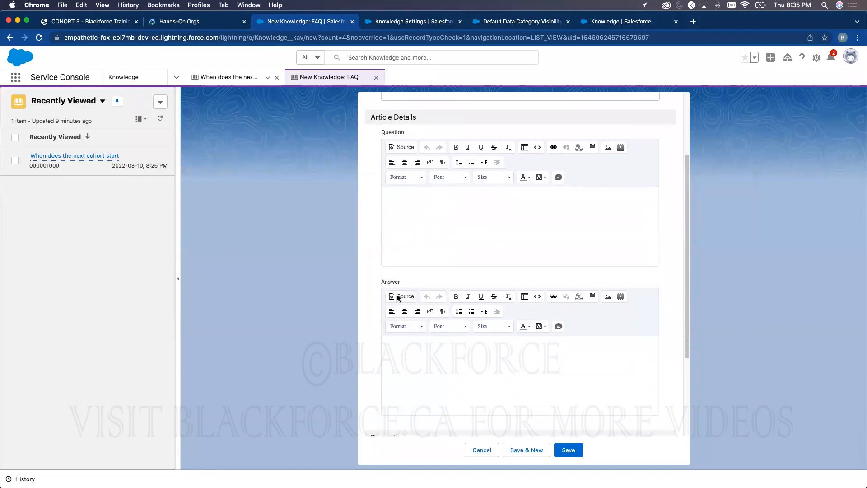
scroll(405, 282, "up", 2)
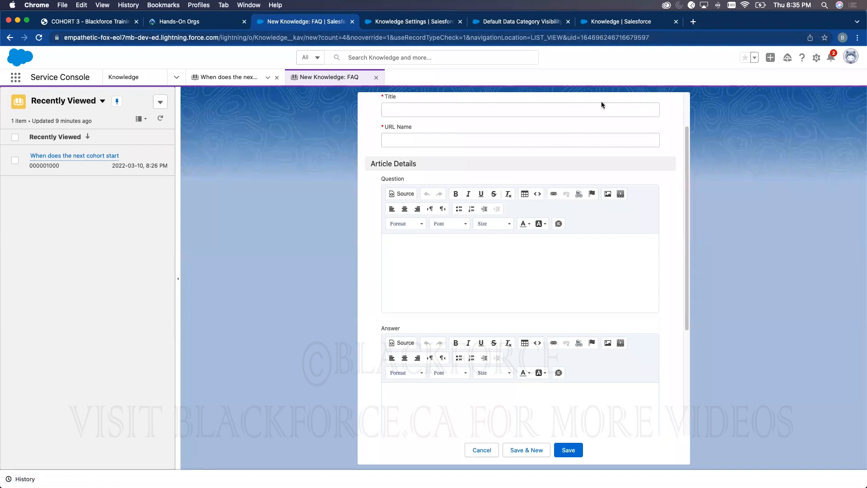
left_click(610, 24)
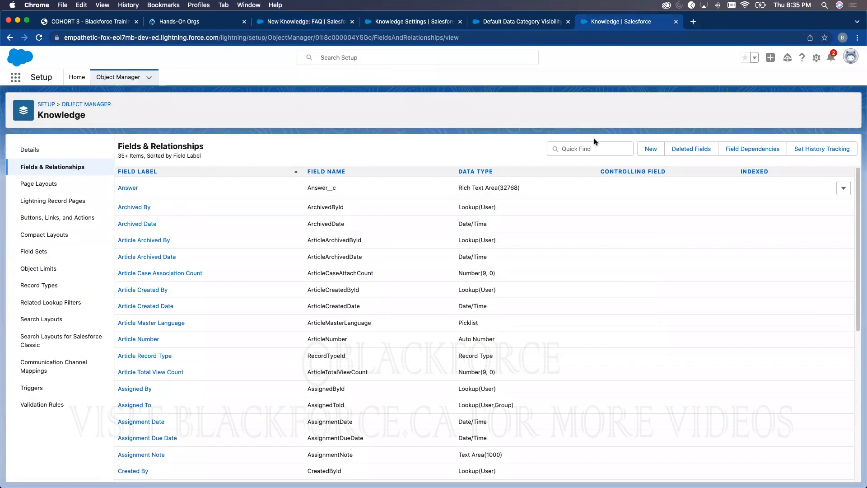
left_click(646, 150)
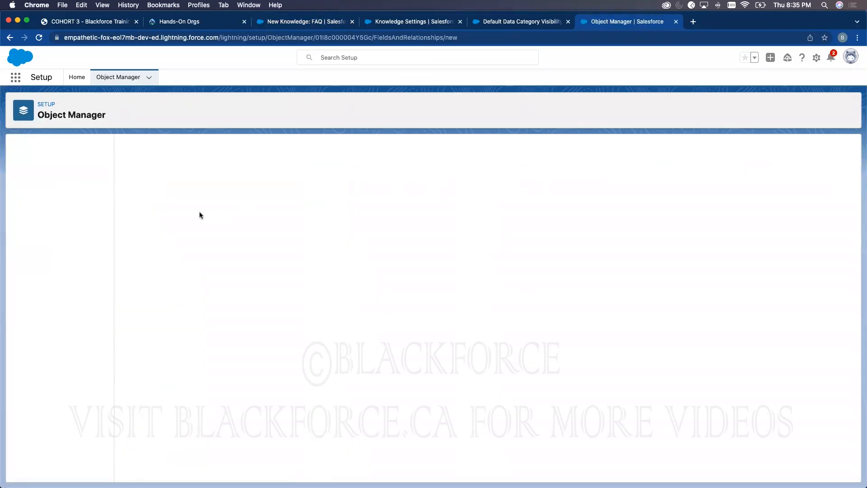
scroll(161, 320, "down", 2)
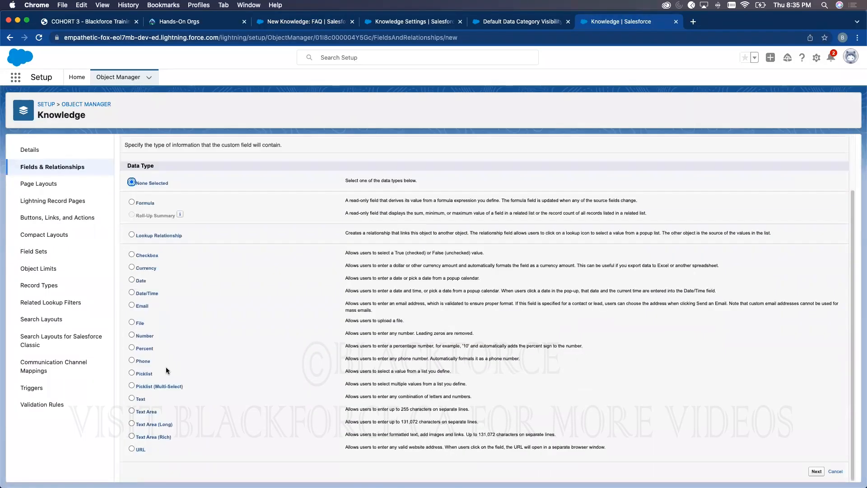
- Try a Text field labelled 'Text', then change the data type to a long text area (131,072 limit)
left_click(132, 397)
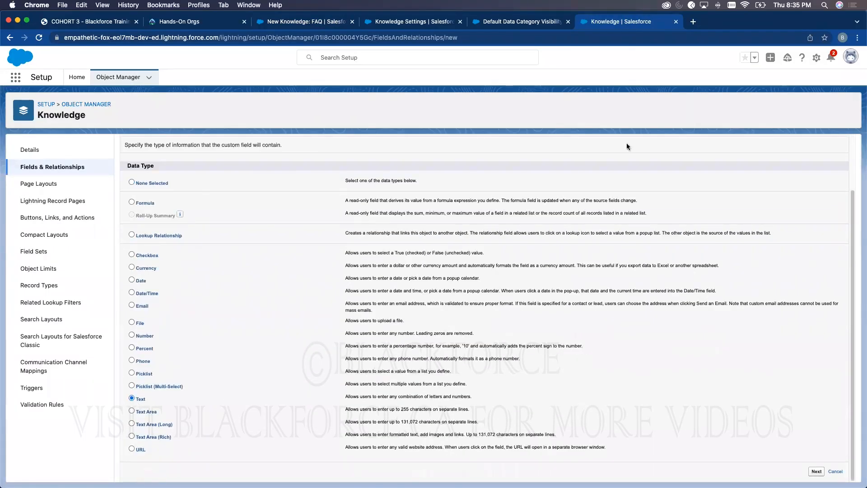
left_click(818, 471)
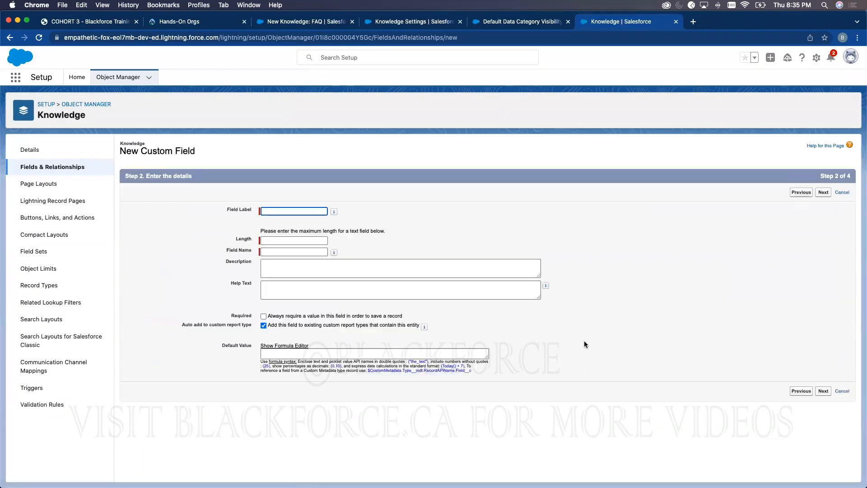
left_click(306, 211)
type("Text")
left_click(357, 230)
left_click(801, 192)
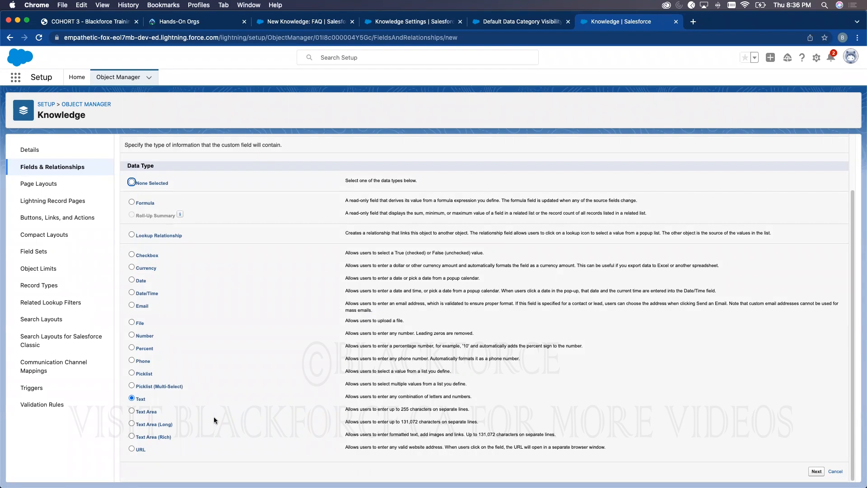
left_click(149, 424)
left_click_drag(401, 422, 417, 420)
- Set the 'Text' field's length to 131,072 and continue to field-level security
left_click(313, 23)
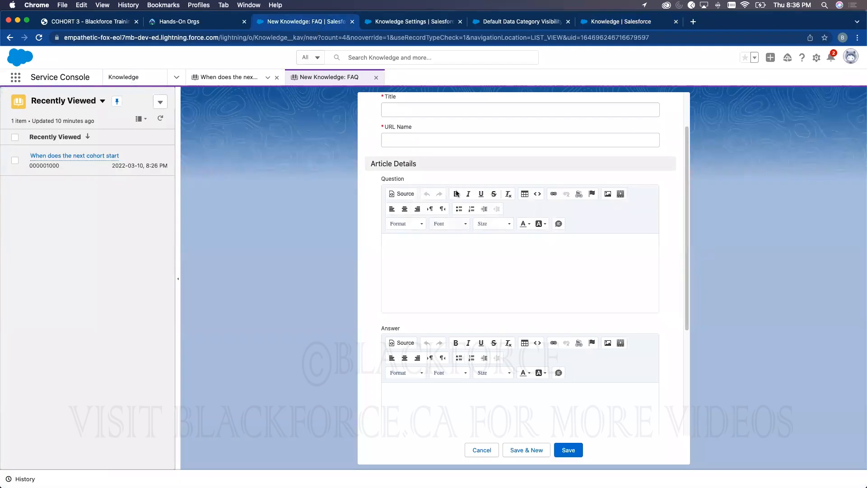
left_click(486, 275)
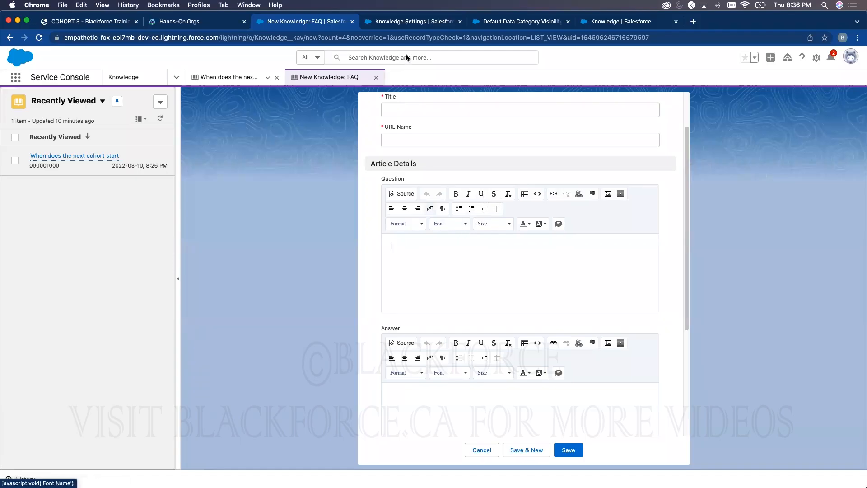
left_click(623, 23)
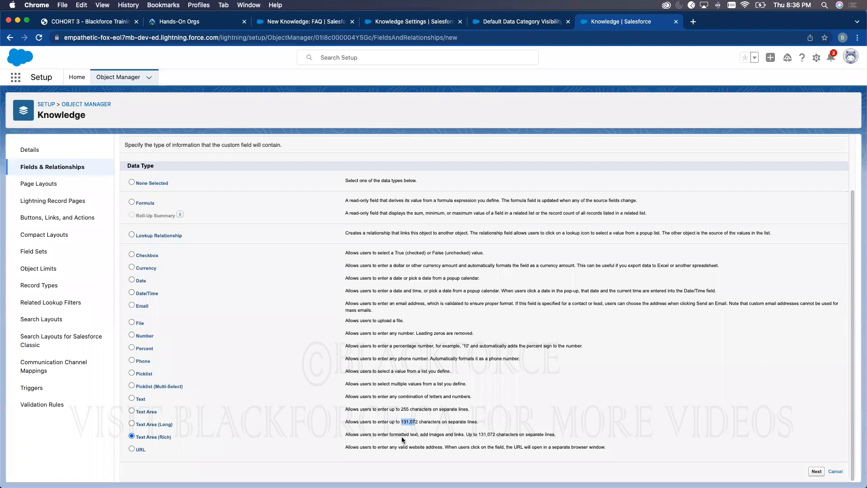
left_click(816, 471)
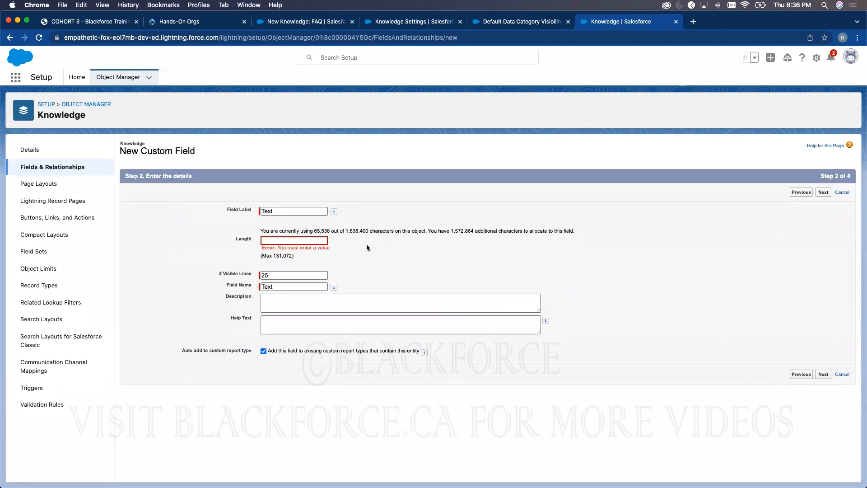
left_click(320, 239)
left_click_drag(273, 255, 293, 256)
left_click(290, 241)
type("131,072)")
left_click(324, 241)
key("BackSpace")
left_click(427, 269)
left_click(822, 374)
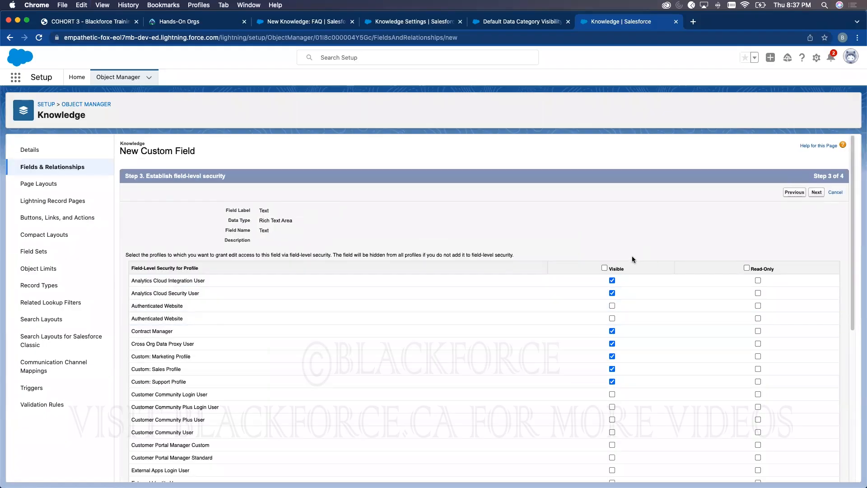
- Make the Text field visible to every profile and continue past field-level security
left_click(605, 268)
scroll(351, 294, "down", 4)
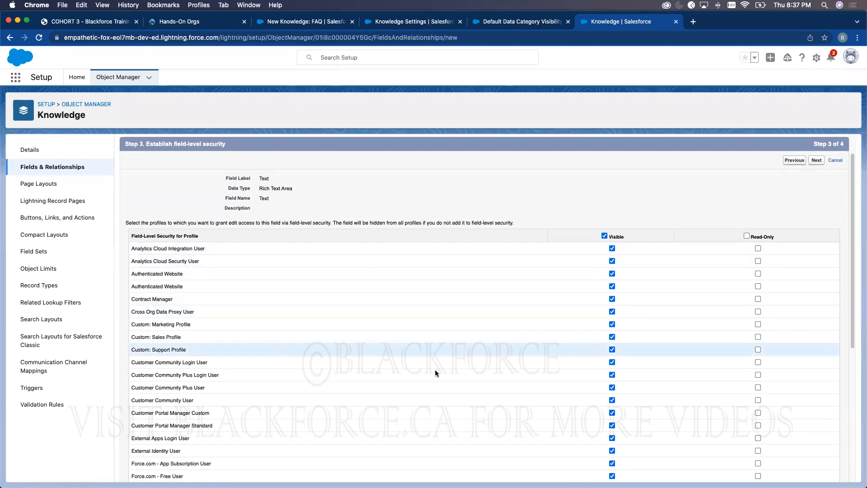
scroll(366, 321, "down", 1)
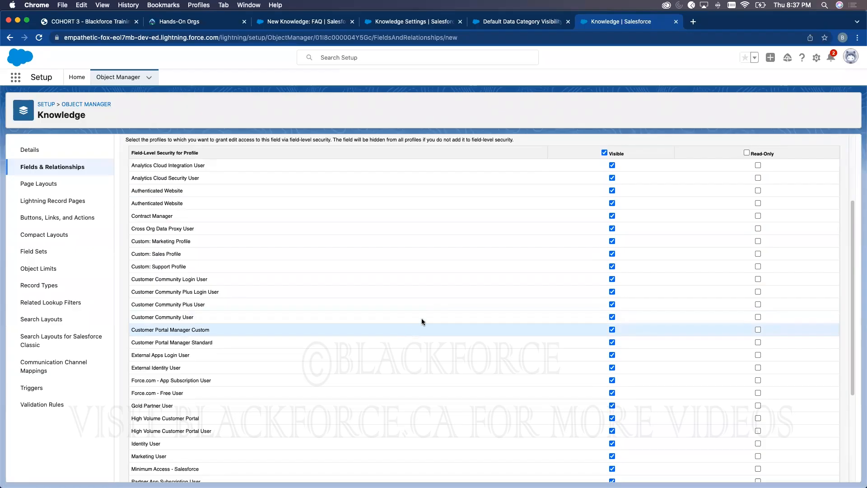
left_click(276, 25)
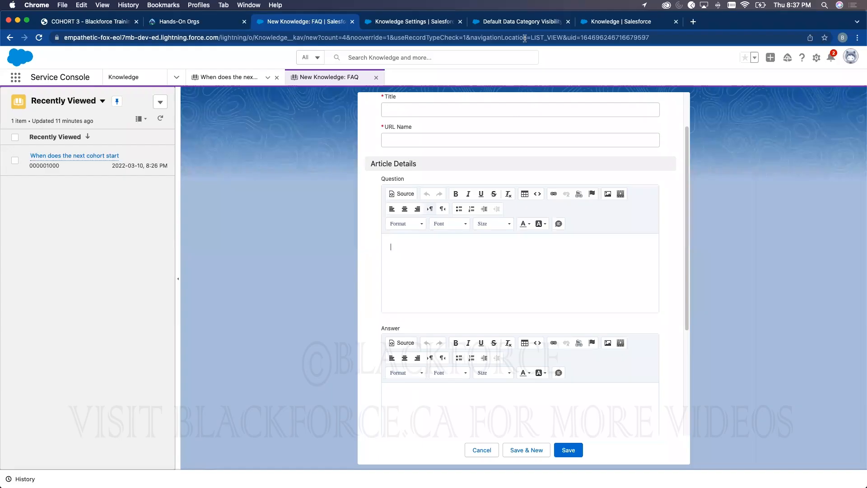
left_click(523, 21)
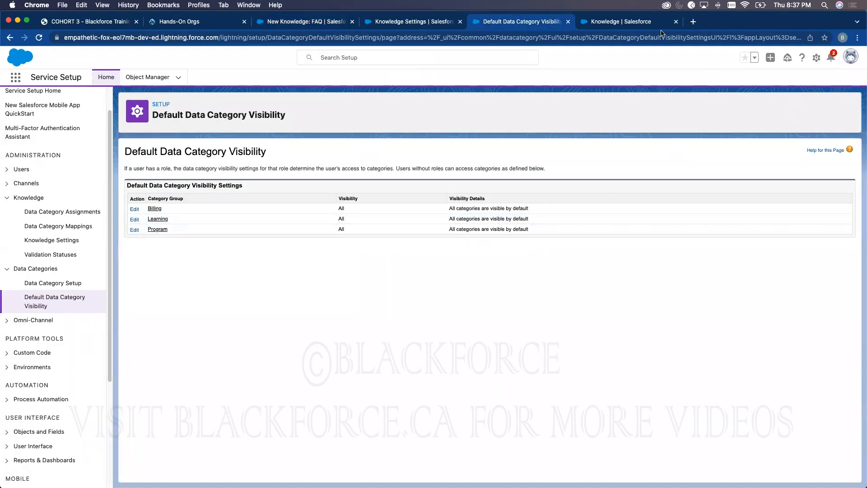
left_click(630, 24)
scroll(618, 471, "down", 5)
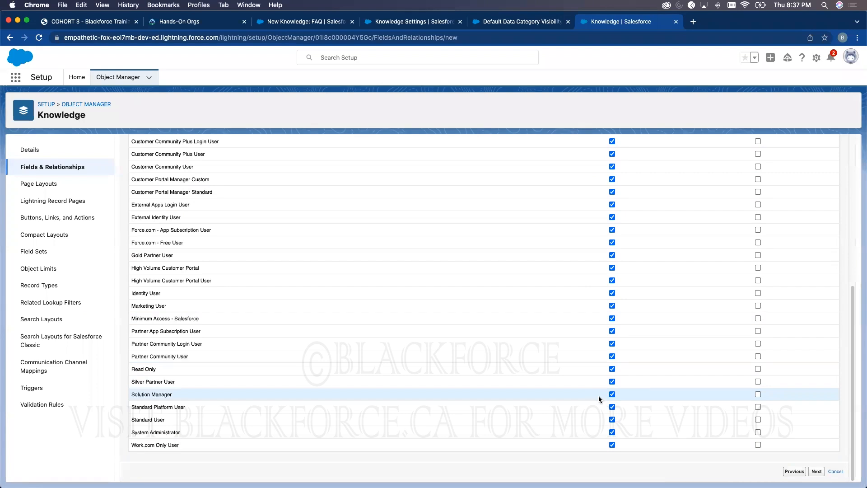
left_click(817, 471)
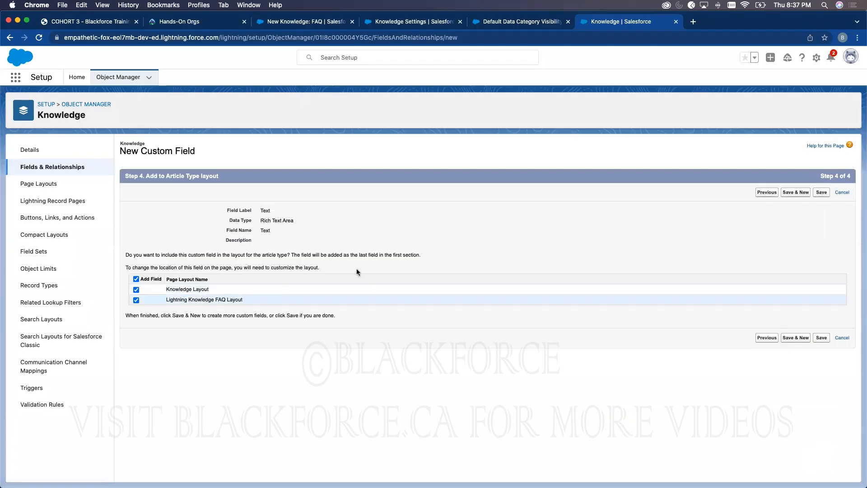
- Add the Text field only to the Knowledge Layout and save it
left_click(136, 280)
left_click(136, 290)
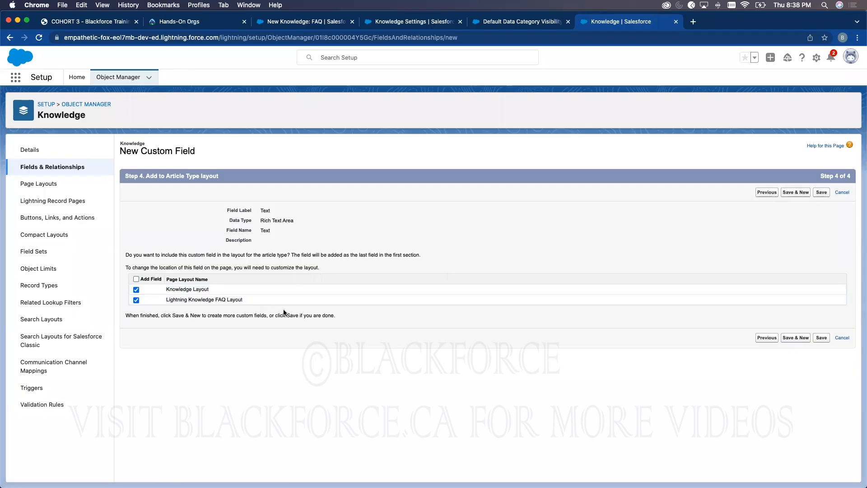
left_click(821, 338)
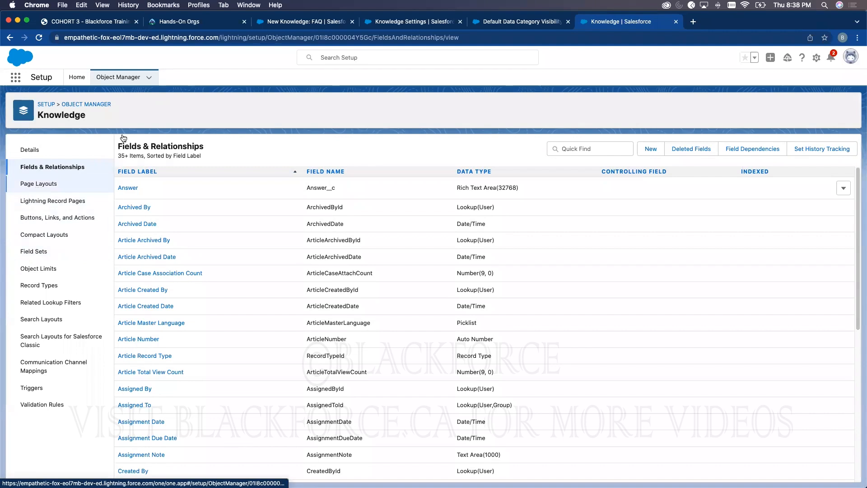
- Open the Knowledge page layouts list, compare with the FAQ form, and start a new layout
left_click(292, 23)
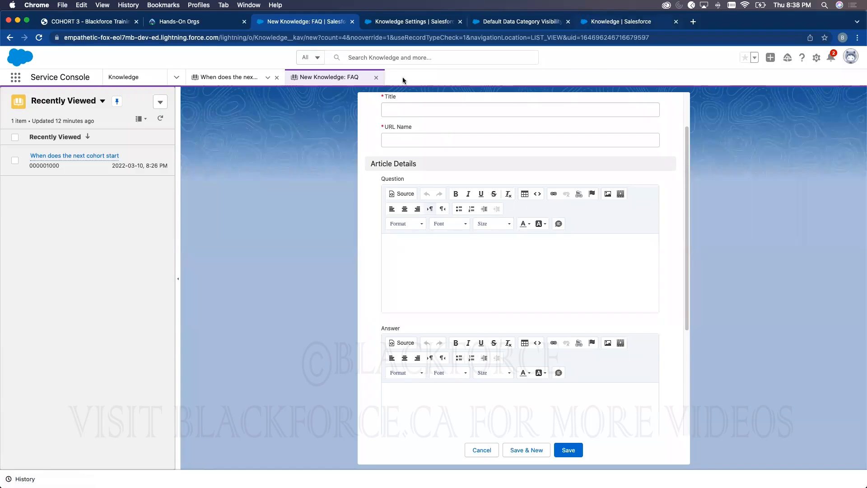
left_click(592, 22)
left_click(51, 185)
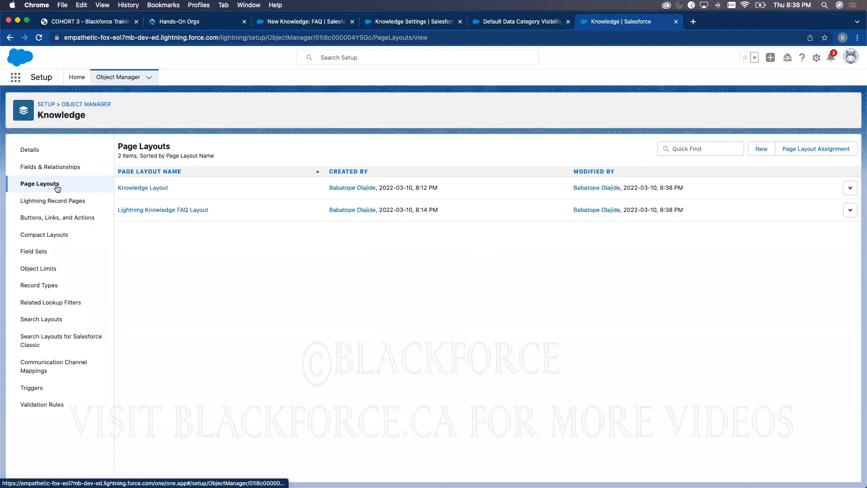
left_click(298, 22)
scroll(406, 248, "down", 1)
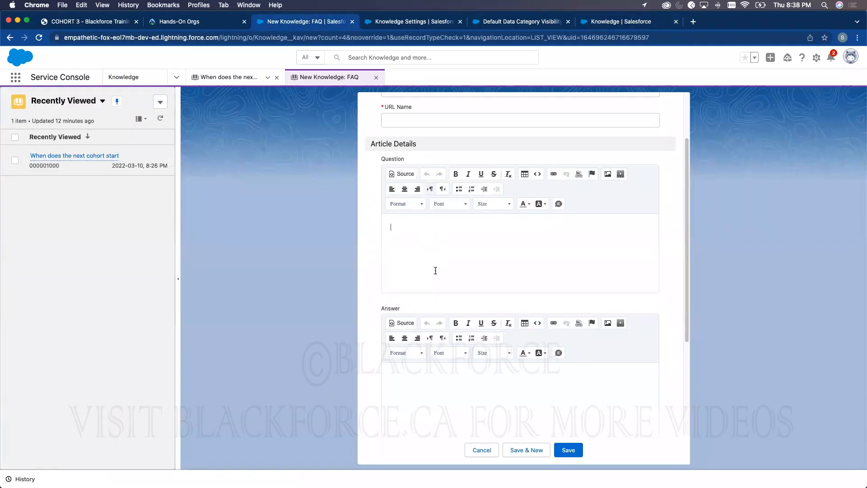
scroll(435, 271, "down", 2)
scroll(452, 325, "up", 2)
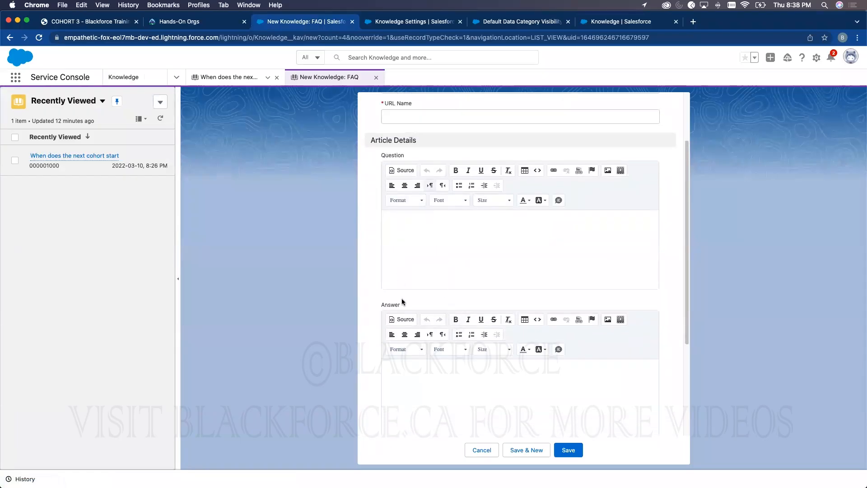
scroll(433, 188, "up", 3)
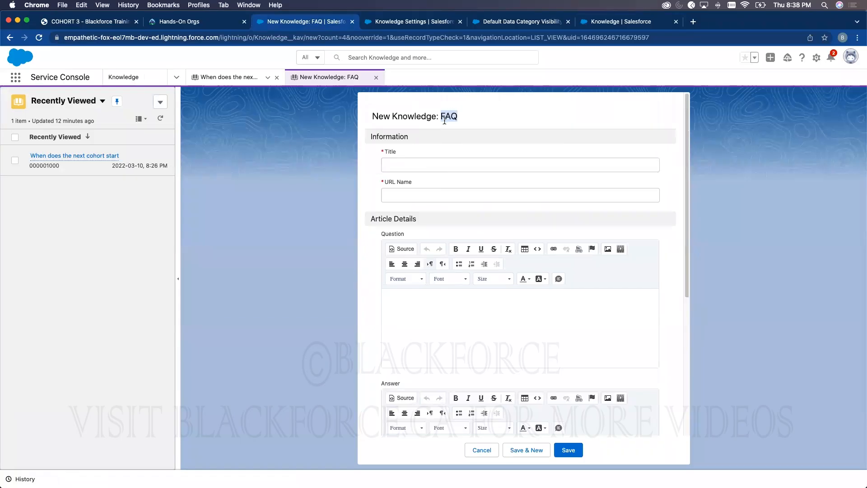
left_click(612, 22)
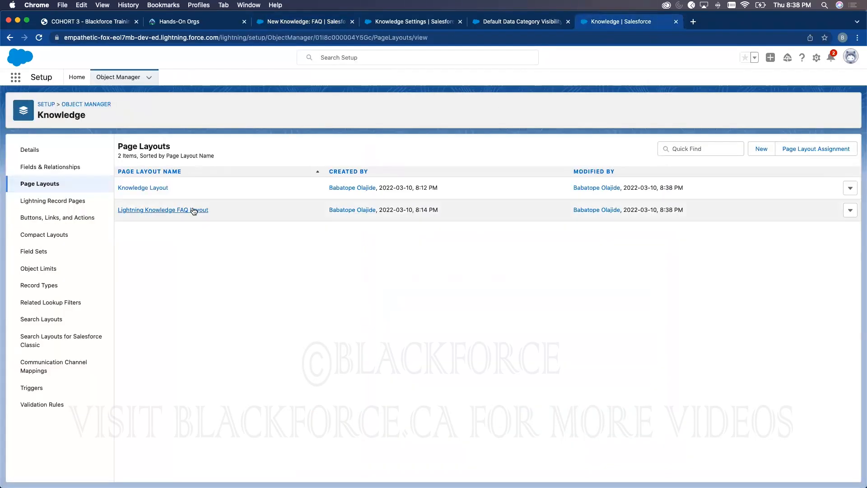
left_click(761, 148)
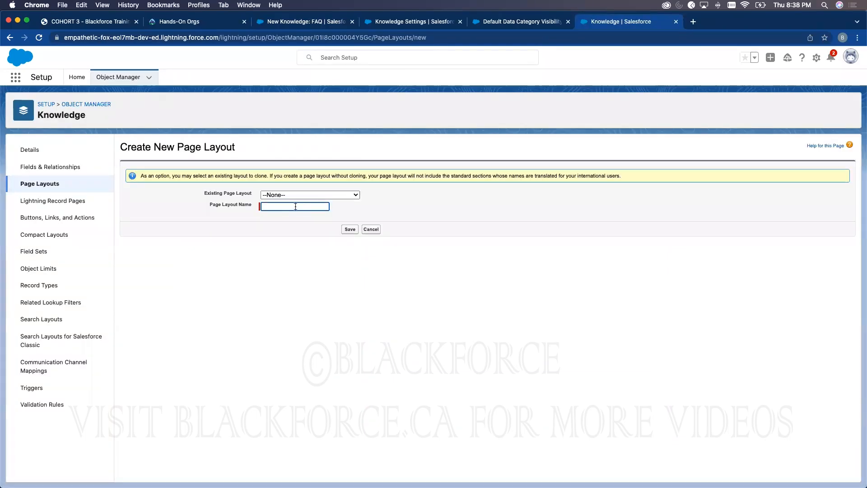
- Clone the Knowledge Layout into a new page layout named 'Manual' and save it
left_click(296, 196)
left_click(293, 199)
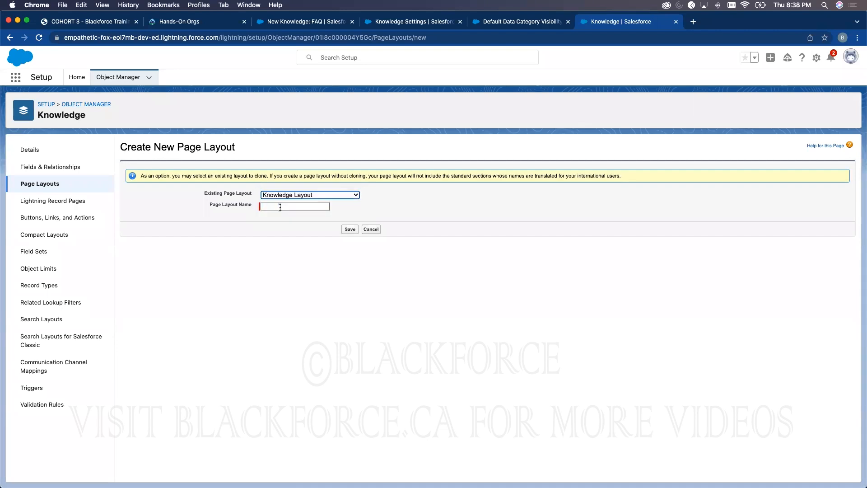
left_click(280, 207)
type("Manual")
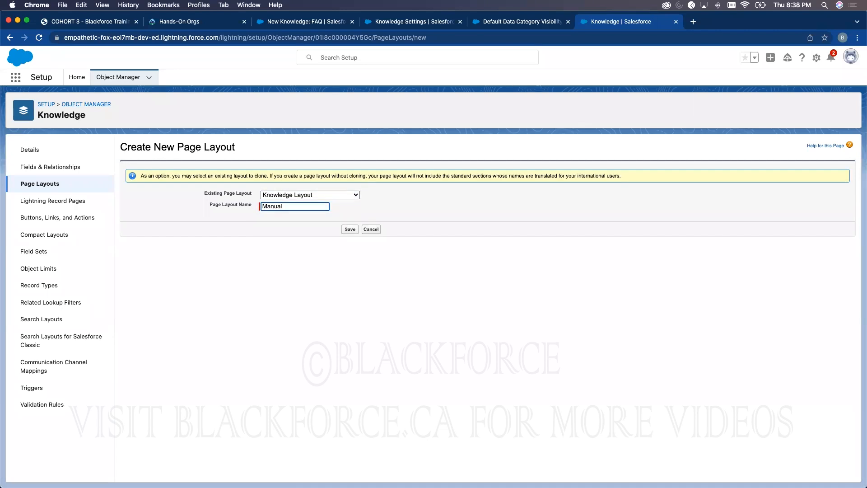
left_click(350, 229)
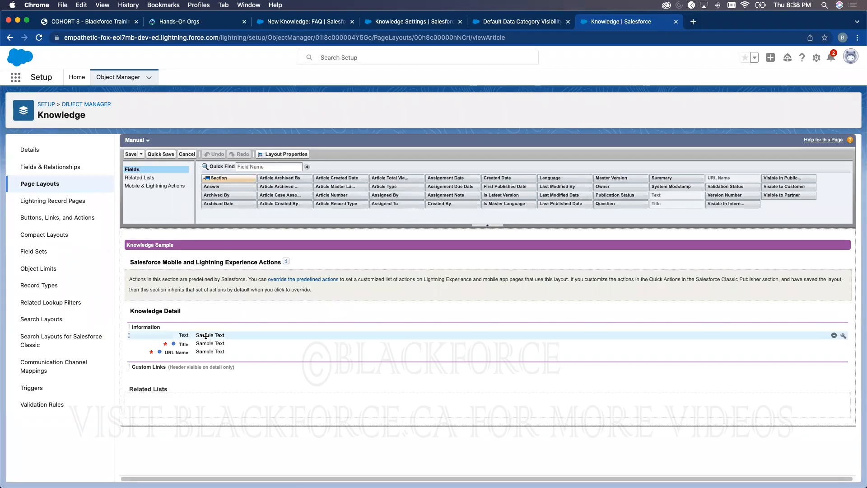
- Move the Text field below URL Name and add the Visible In Public field
left_click_drag(205, 333, 183, 346)
left_click(295, 22)
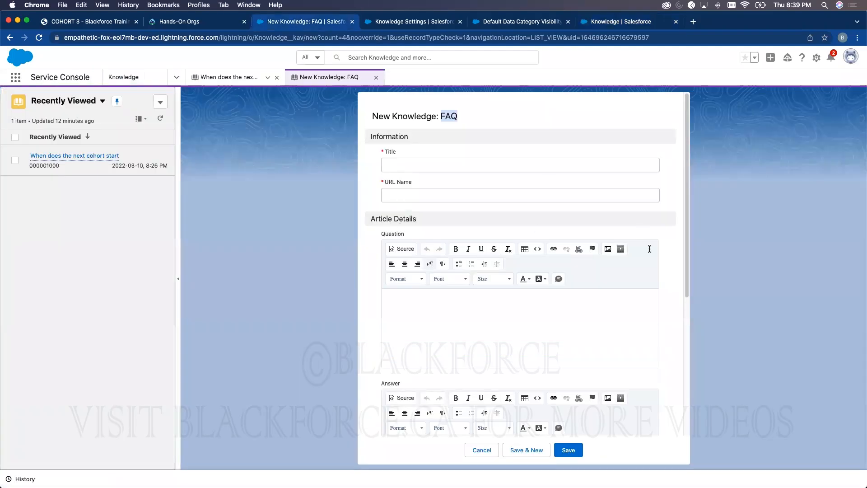
left_click(599, 22)
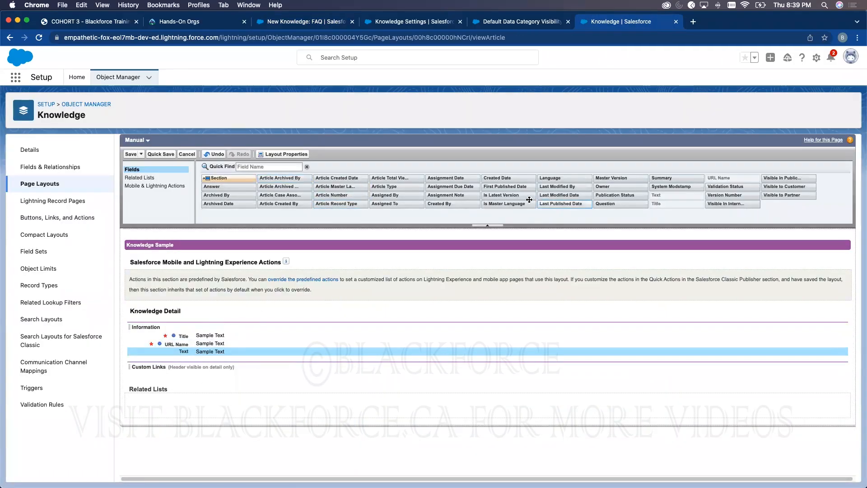
left_click_drag(783, 178, 711, 375)
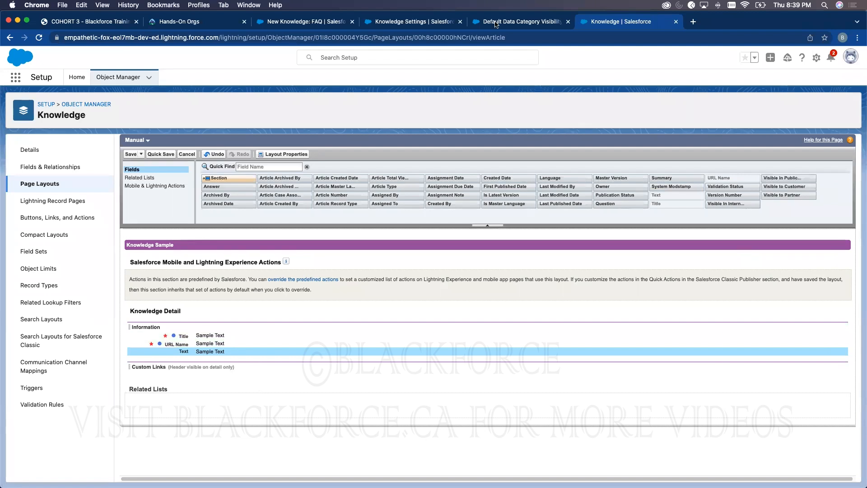
key("super+3")
scroll(484, 361, "down", 5)
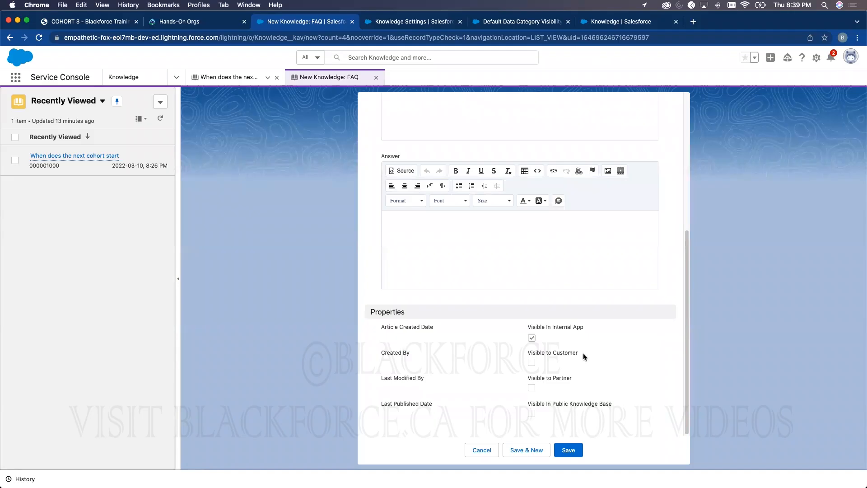
left_click(605, 23)
- Add a two-column section named 'Properties' to the Manual layout
left_click_drag(215, 258, 197, 359)
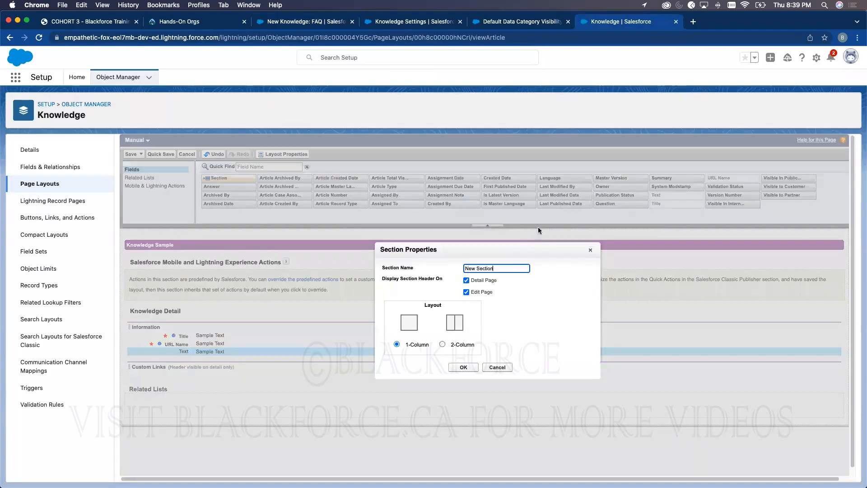
triple_click(484, 268)
type("Properties")
left_click(442, 344)
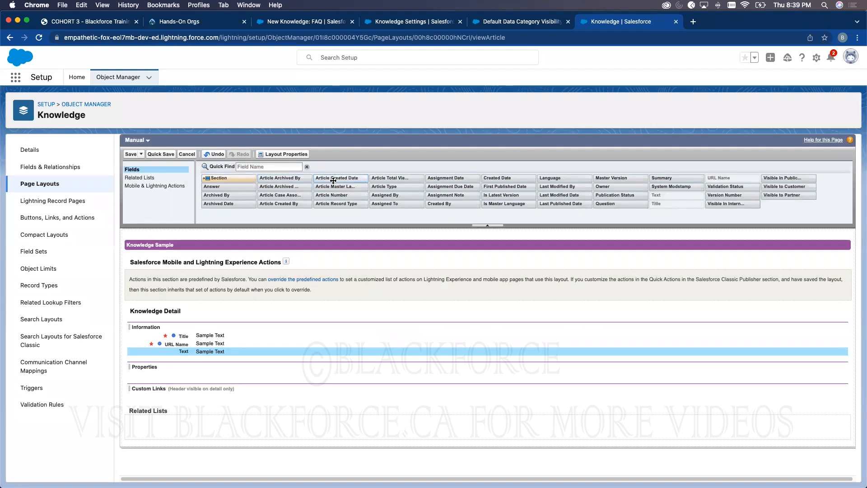
- Fill Properties with created date/by fields and the four Visible fields, then save the layout
left_click_drag(333, 180, 259, 377)
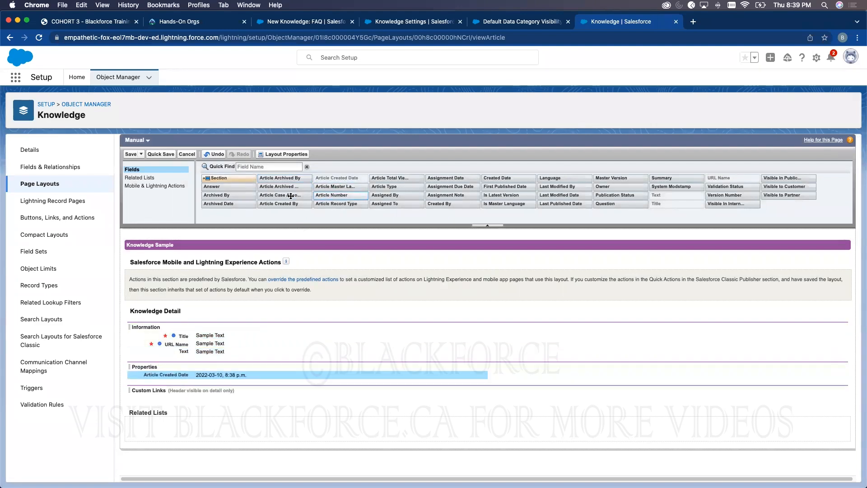
left_click_drag(289, 203, 226, 382)
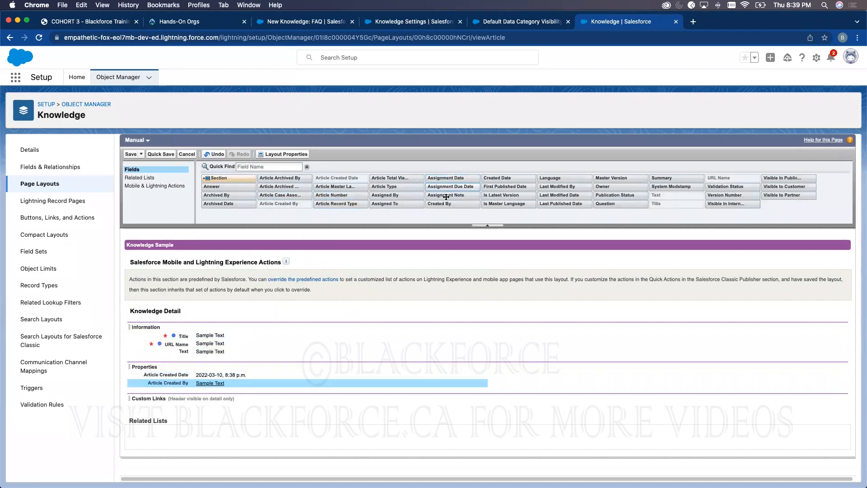
left_click_drag(439, 203, 256, 390)
left_click_drag(503, 179, 294, 399)
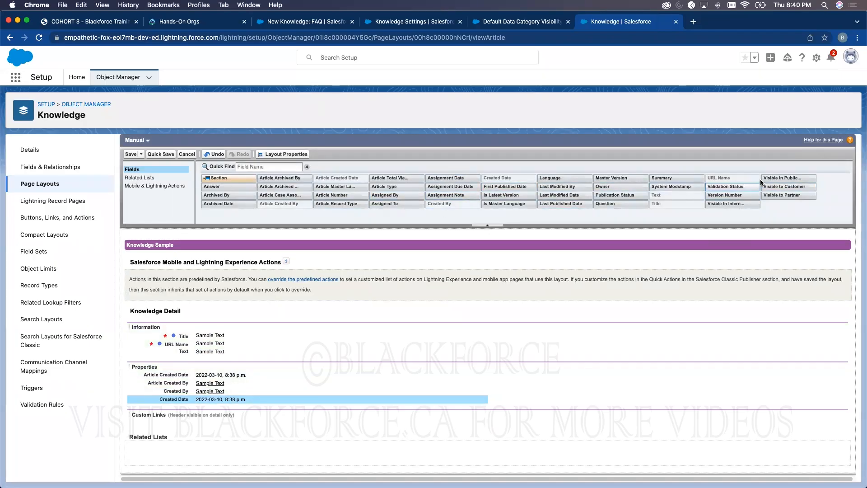
left_click_drag(771, 178, 637, 381)
left_click_drag(772, 187, 608, 383)
left_click_drag(778, 199, 638, 373)
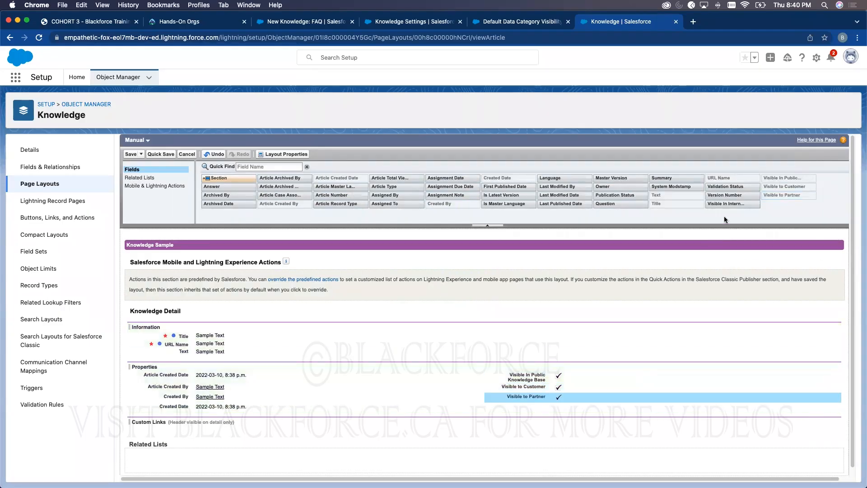
left_click_drag(726, 203, 524, 408)
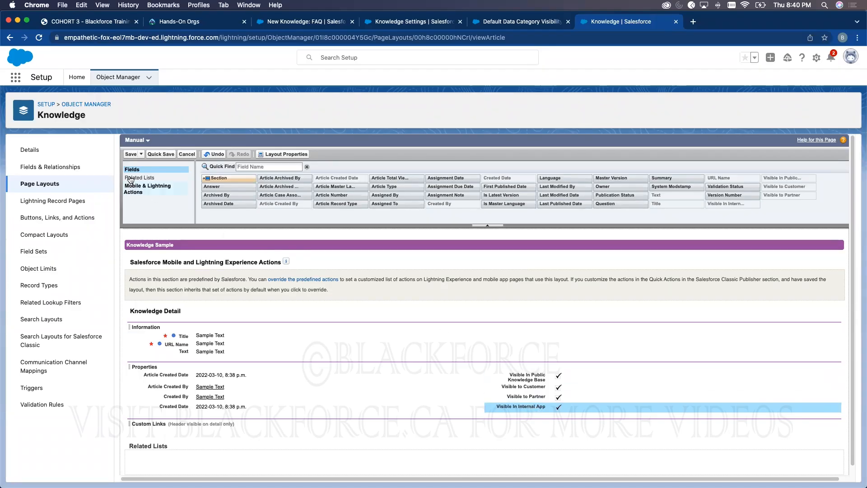
left_click(131, 154)
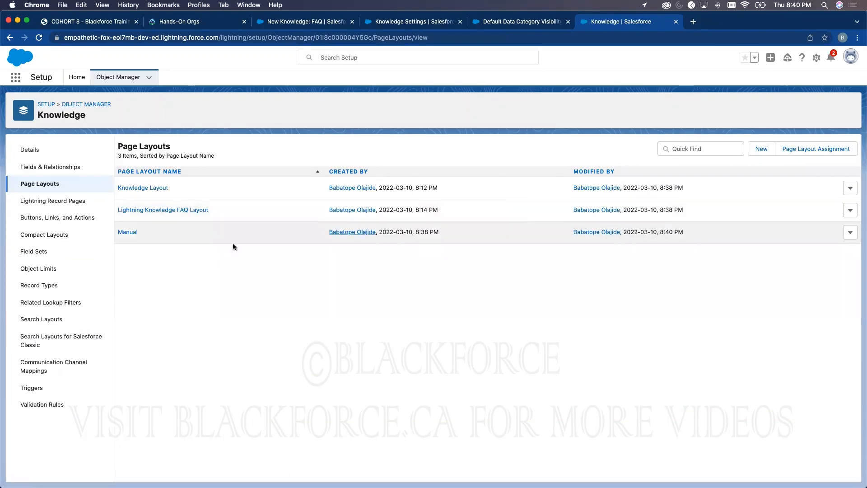
- Start a new Knowledge record type labelled 'Manual Page Layout'
left_click(48, 288)
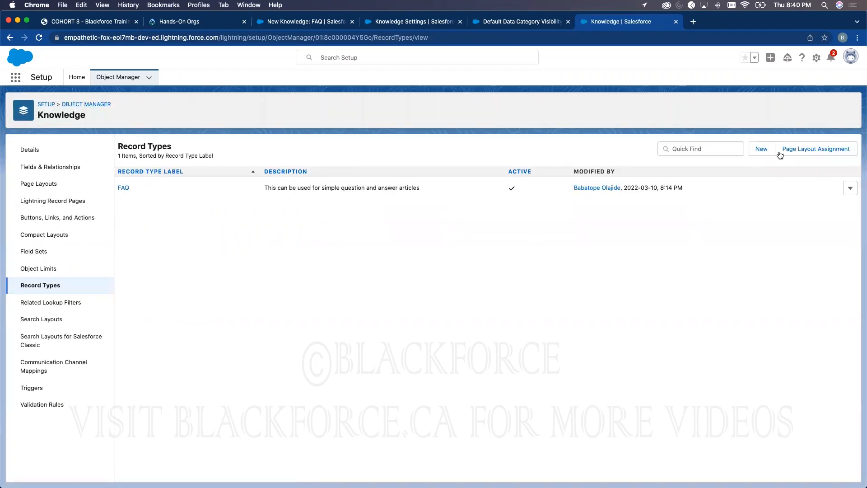
left_click(757, 151)
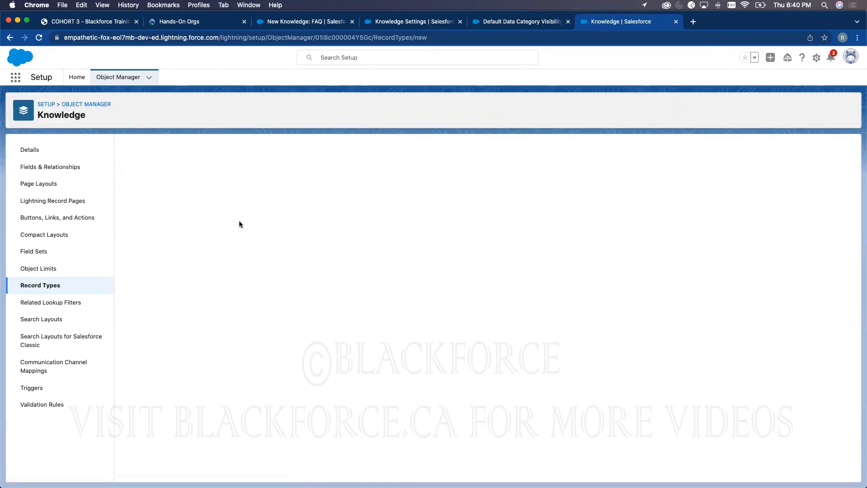
left_click(273, 233)
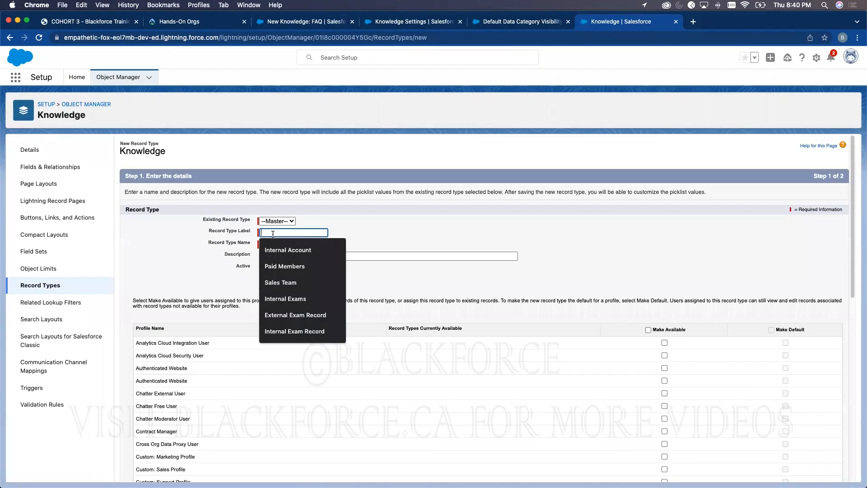
type("Manual Page")
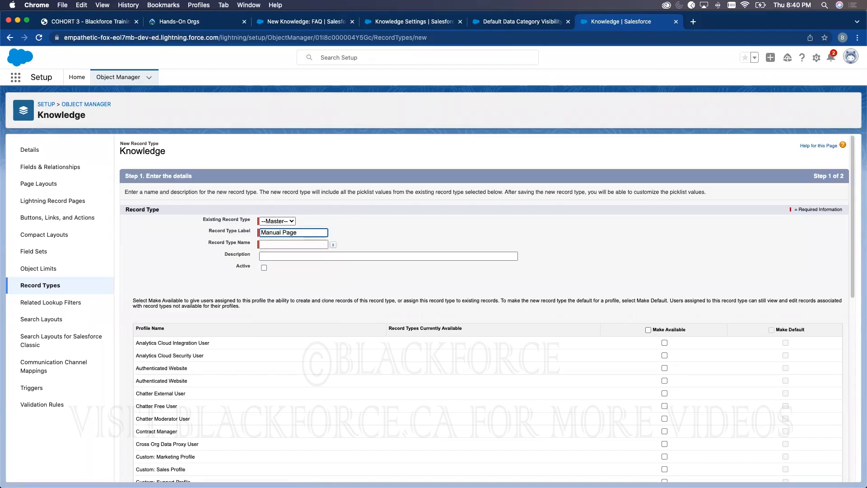
type(" Layout")
left_click(445, 216)
- Make the record type active and available to System Administrator, then continue
left_click(264, 267)
scroll(644, 319, "down", 3)
scroll(644, 326, "down", 8)
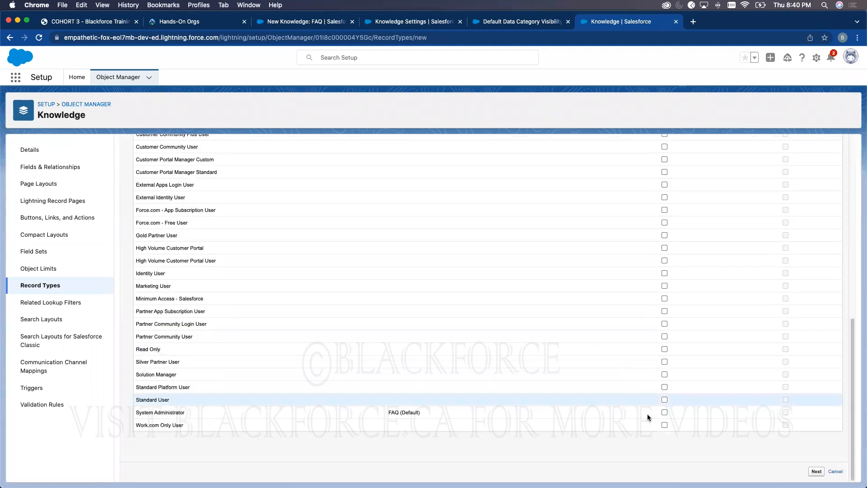
left_click(664, 412)
scroll(782, 199, "up", 9)
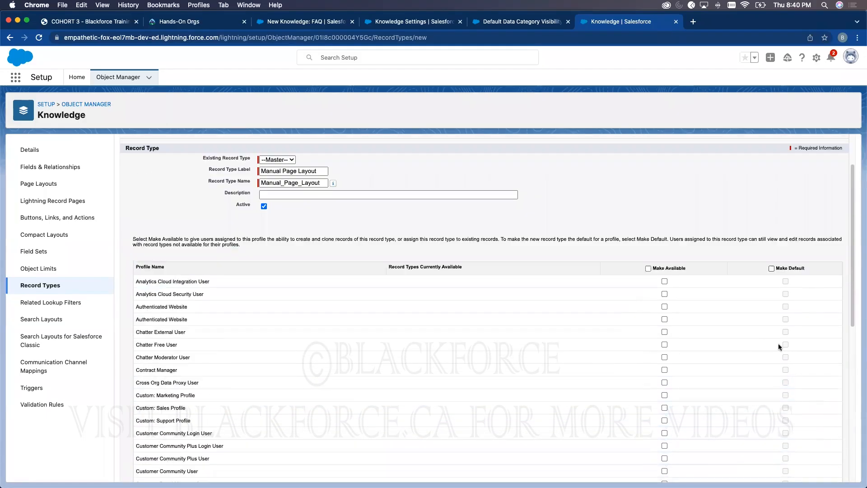
scroll(778, 344, "up", 2)
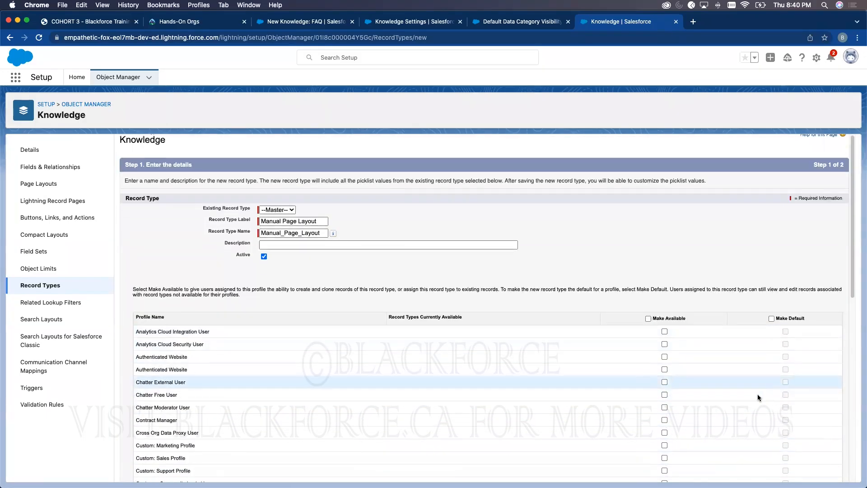
scroll(757, 397, "down", 10)
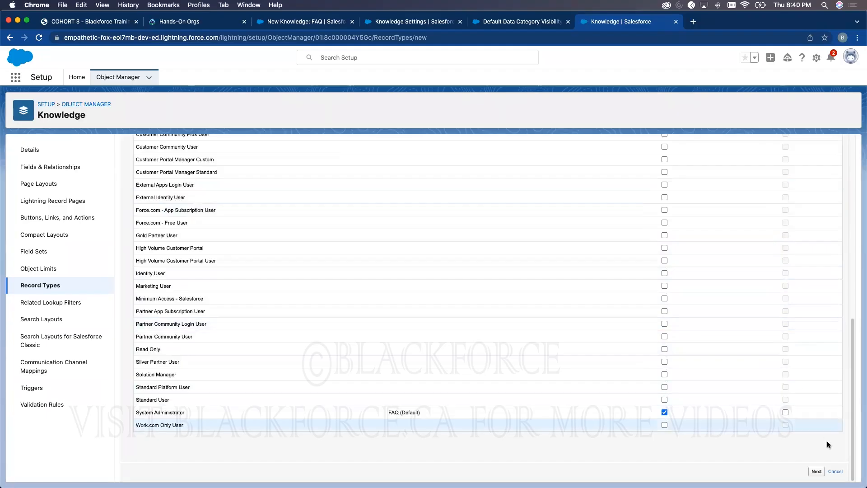
left_click(816, 471)
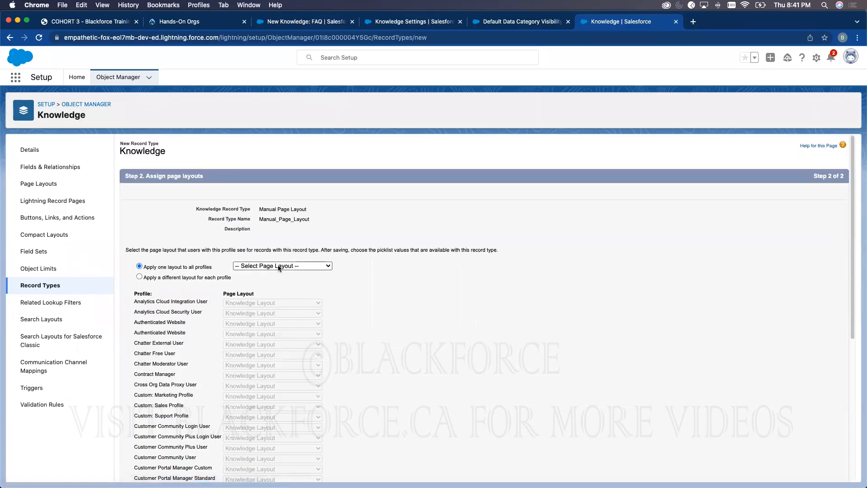
- Assign layouts per profile, giving System Administrator the Manual layout, and save the record type
left_click(279, 267)
left_click(267, 290)
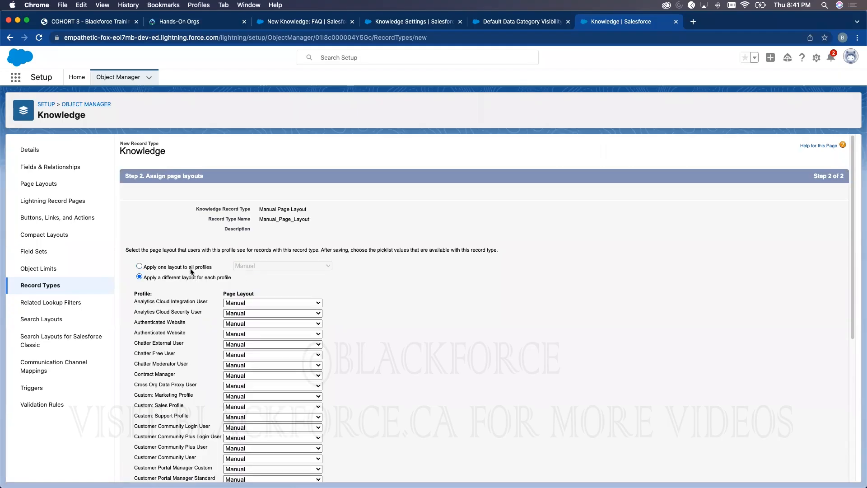
left_click(246, 265)
left_click(262, 250)
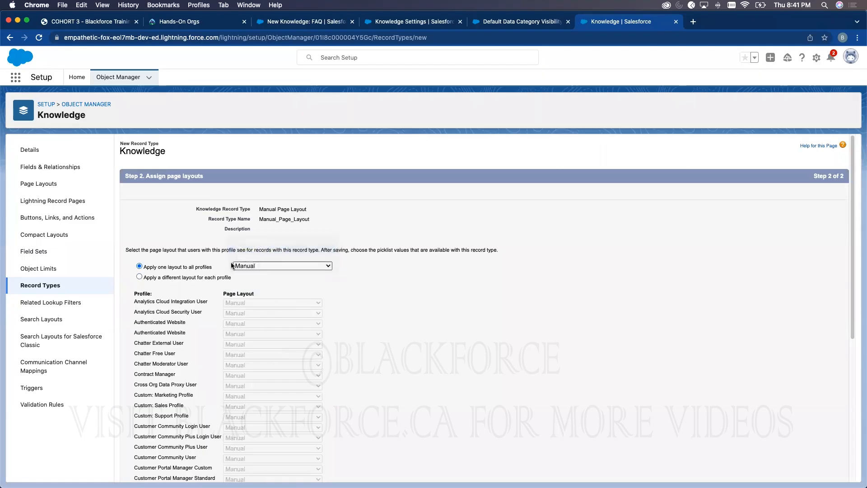
left_click(250, 277)
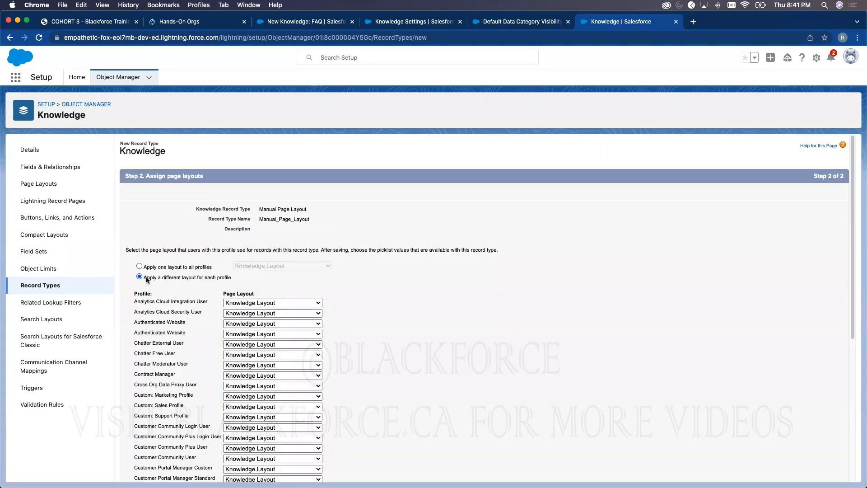
scroll(283, 332, "down", 5)
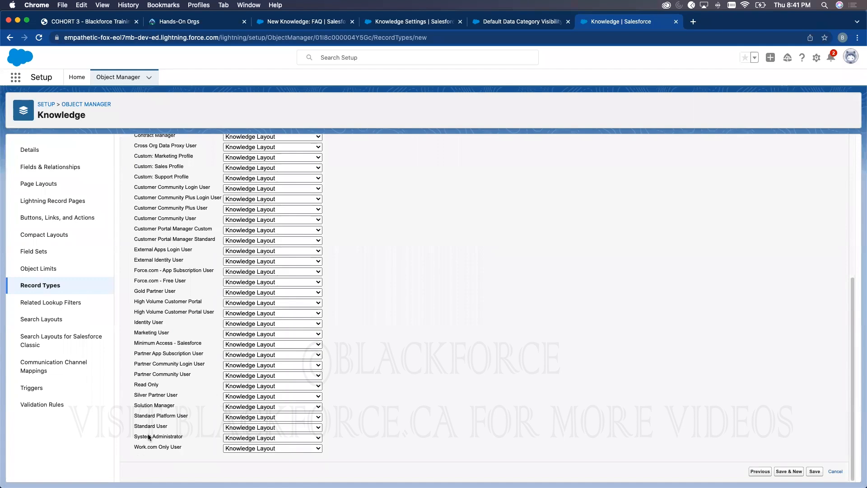
left_click(273, 437)
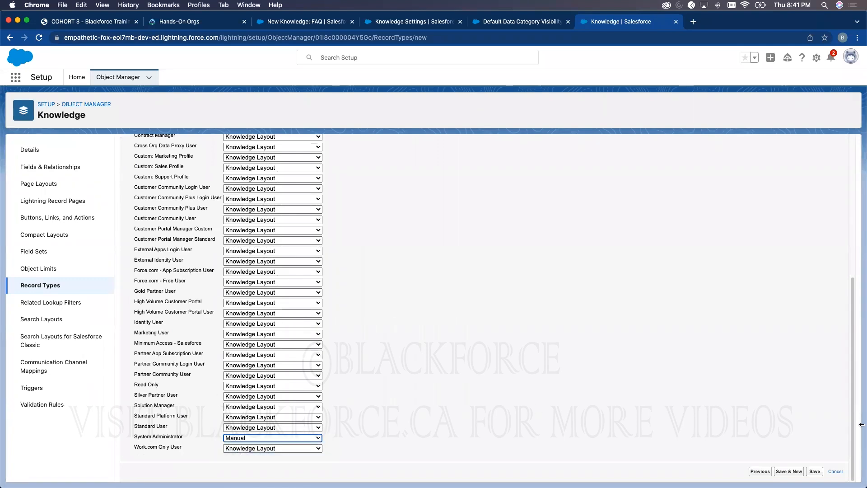
left_click(813, 471)
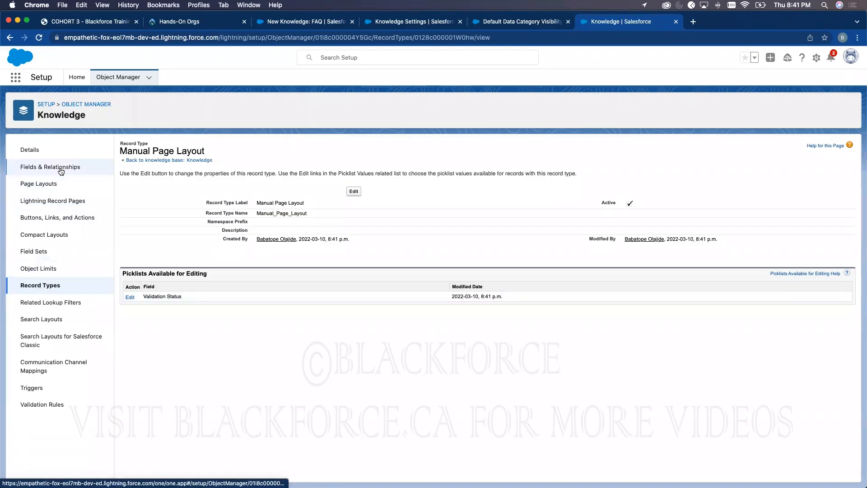
- Close the unfinished FAQ article and the 'When does the next cohort start' article tabs
left_click(303, 25)
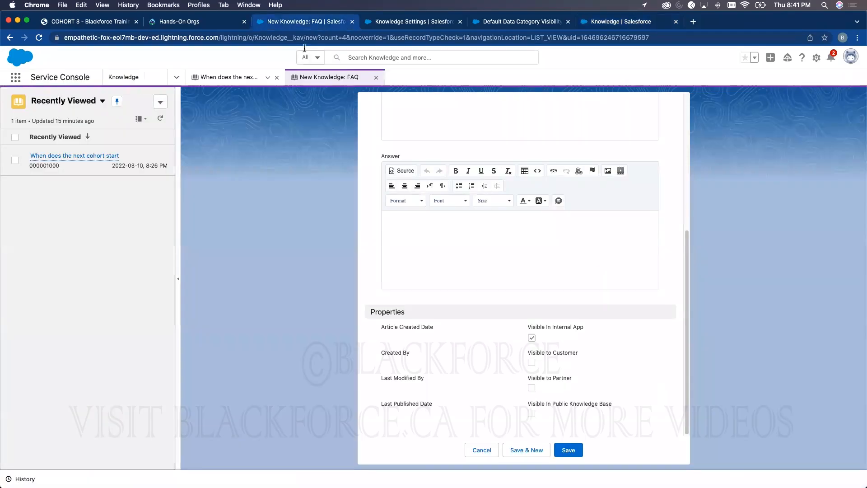
left_click(376, 77)
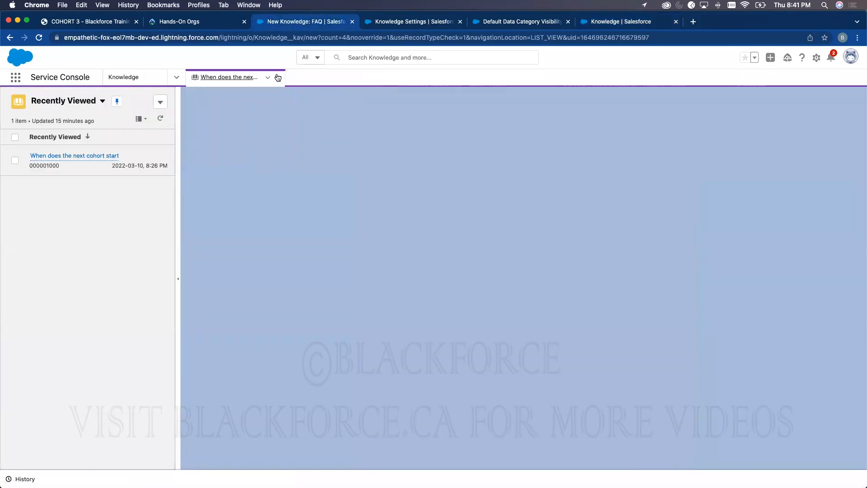
left_click(278, 78)
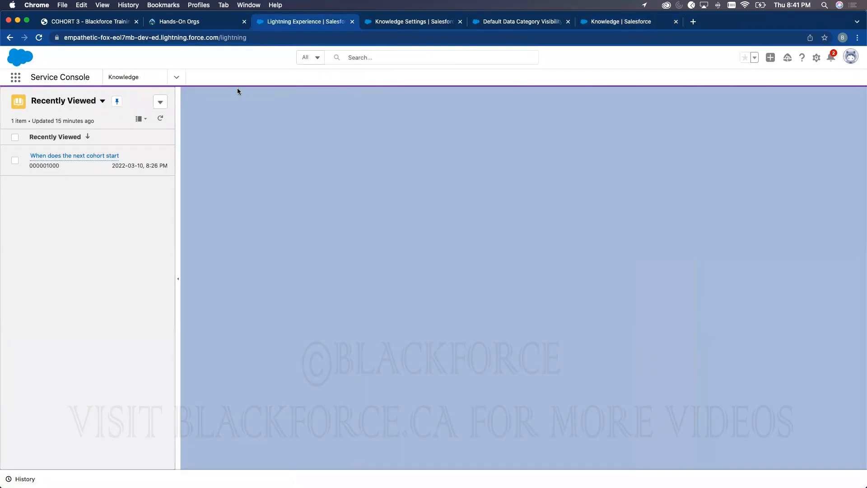
- Reload the page and start a new Knowledge article from the list view actions
left_click(161, 101)
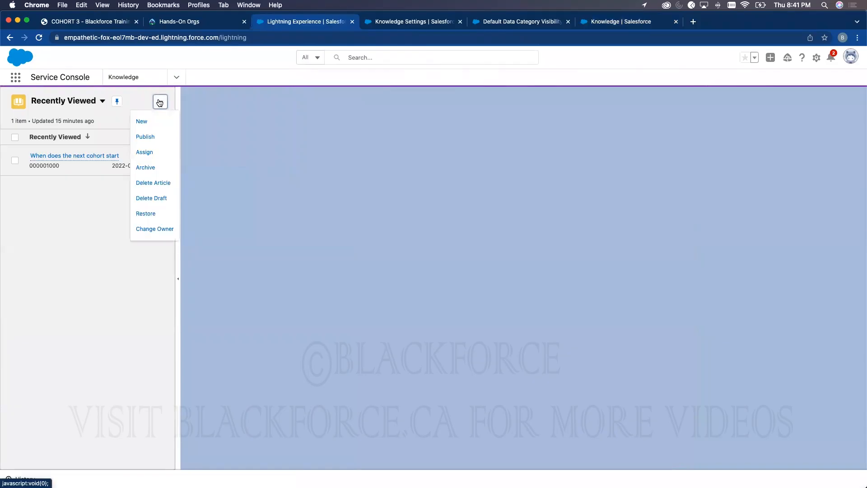
left_click(39, 38)
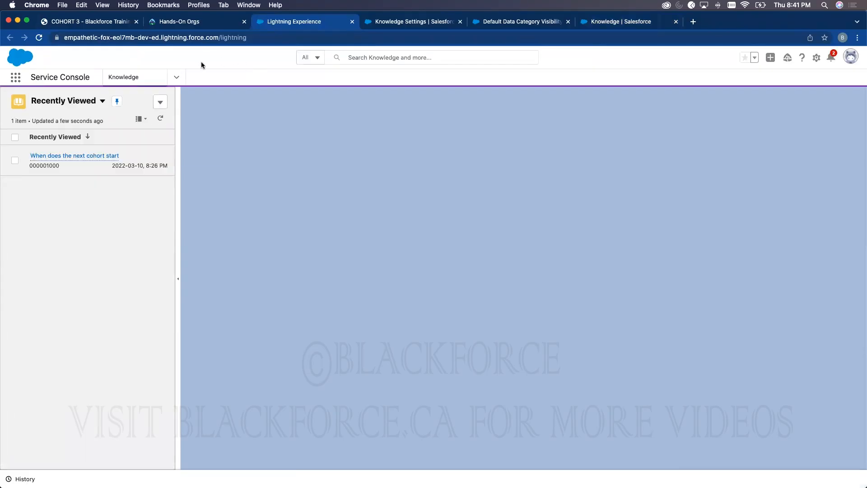
left_click(161, 102)
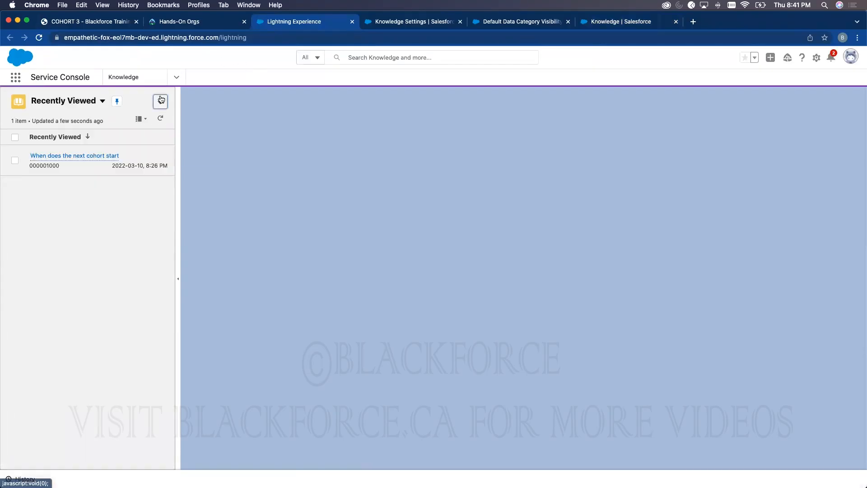
left_click(141, 120)
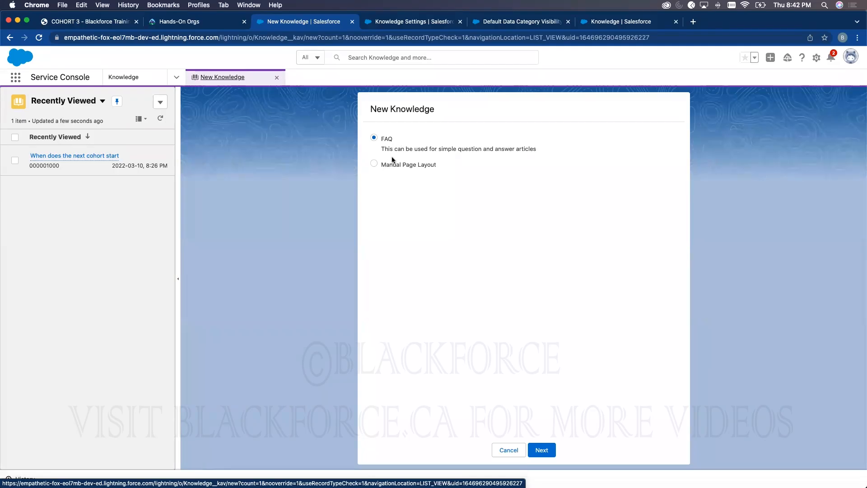
- Create a Manual Page Layout article titled 'How to subscribe to Blackforce'
left_click(375, 164)
left_click(544, 450)
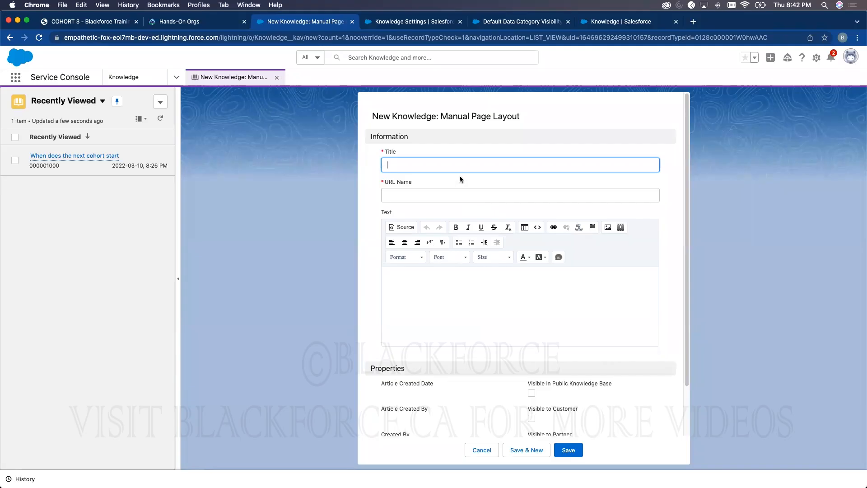
type("How to subscribe to Blackforce")
- Write the three-step body: Step 1 Register on Single Login, Step 2 Click on my learning, Step 3 Subscribe
left_click(627, 151)
left_click(399, 287)
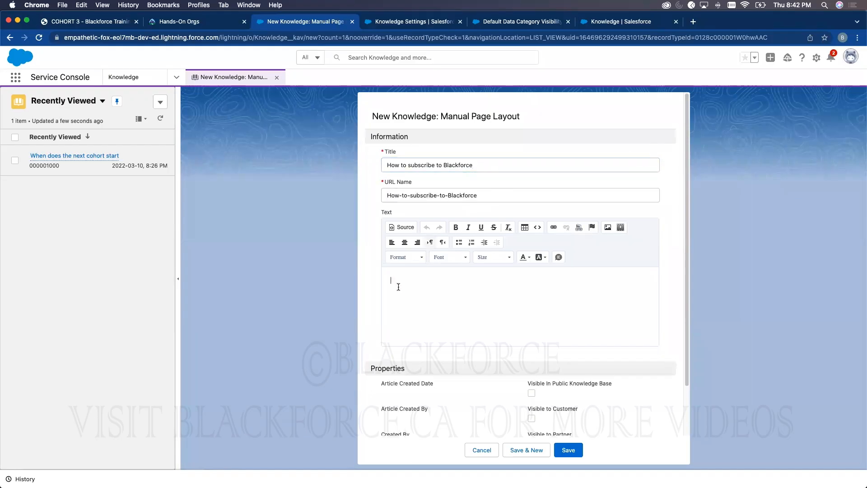
type("Step 1 ")
type("Reg")
type("ister on SIngle Login ")
type("Step")
type(" 2")
key("Return")
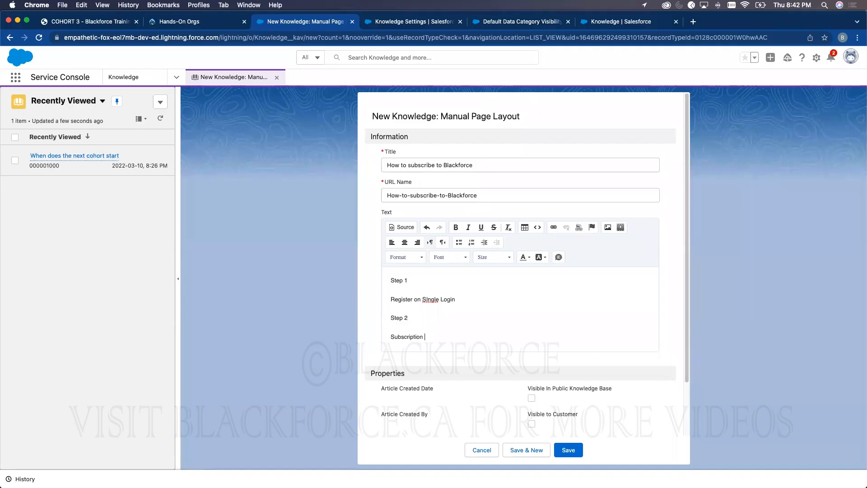
type("S")
key("BackSpace")
type("Click on my learning")
key("Return")
type("Step 3")
key("Return")
type("Subscribe")
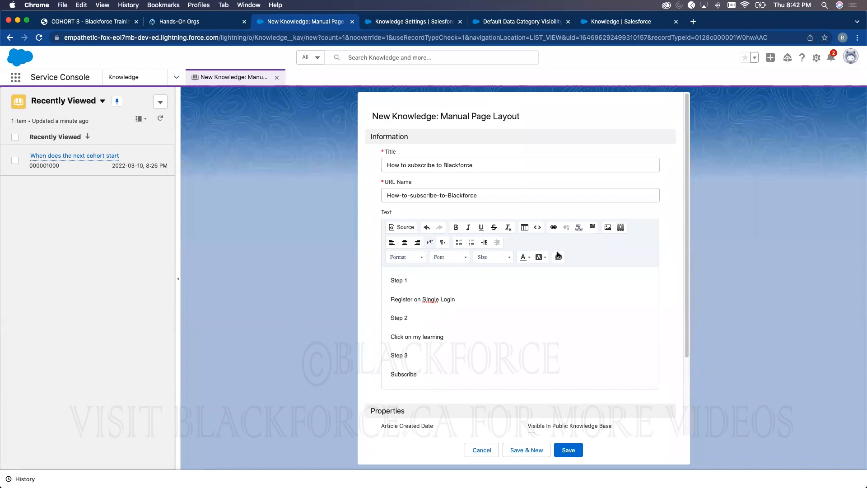
- Make the article visible in the public knowledge base, to customers and to partners
scroll(569, 257, "down", 4)
left_click(531, 337)
left_click(531, 362)
left_click(531, 387)
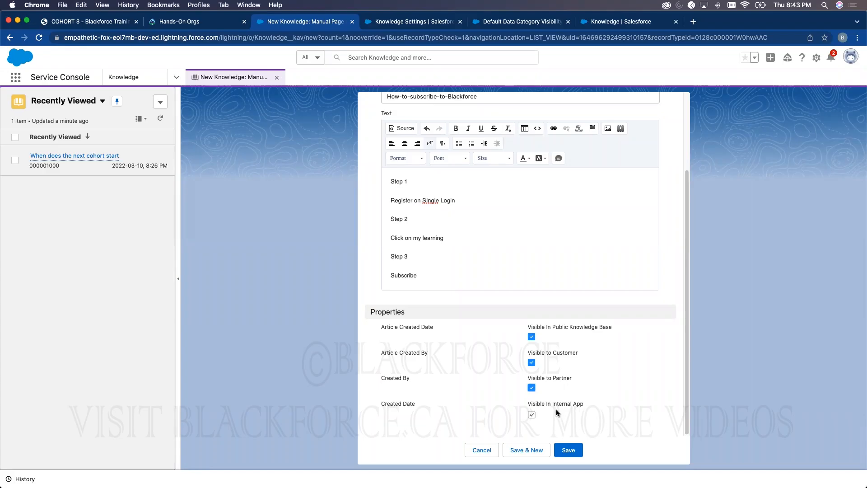
- Save the new article and switch the article list view to Draft Articles
left_click(569, 449)
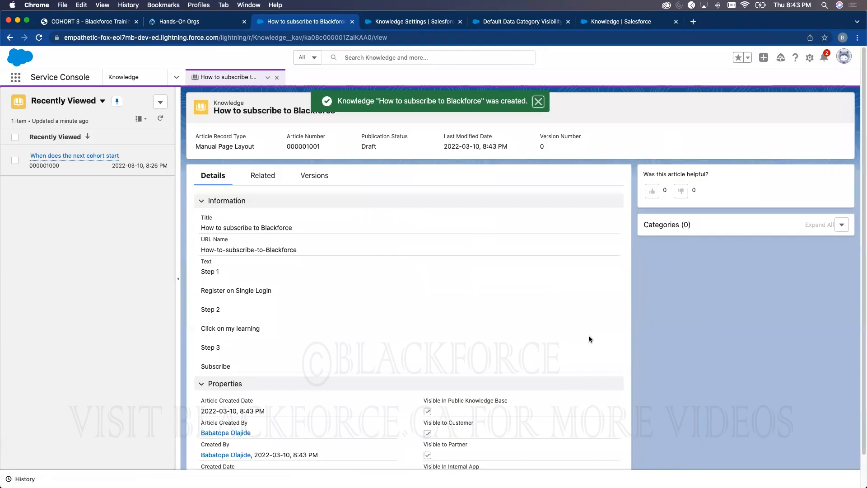
left_click(540, 103)
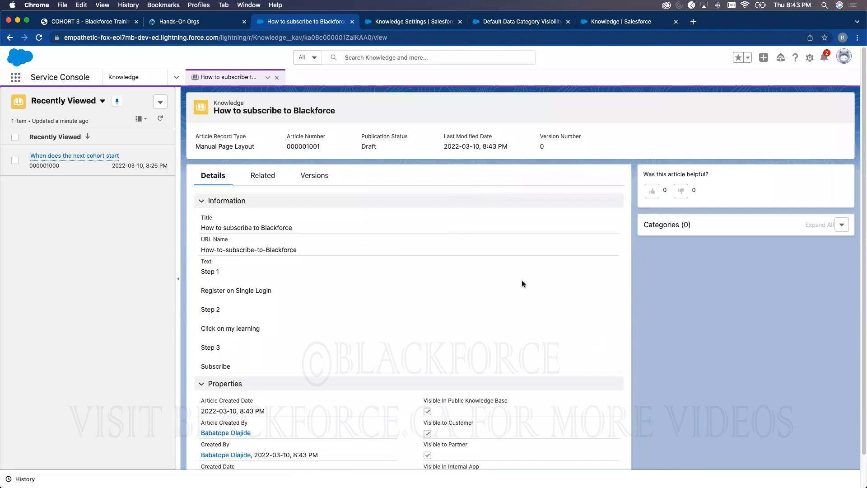
scroll(438, 309, "down", 2)
scroll(457, 296, "up", 2)
left_click(88, 100)
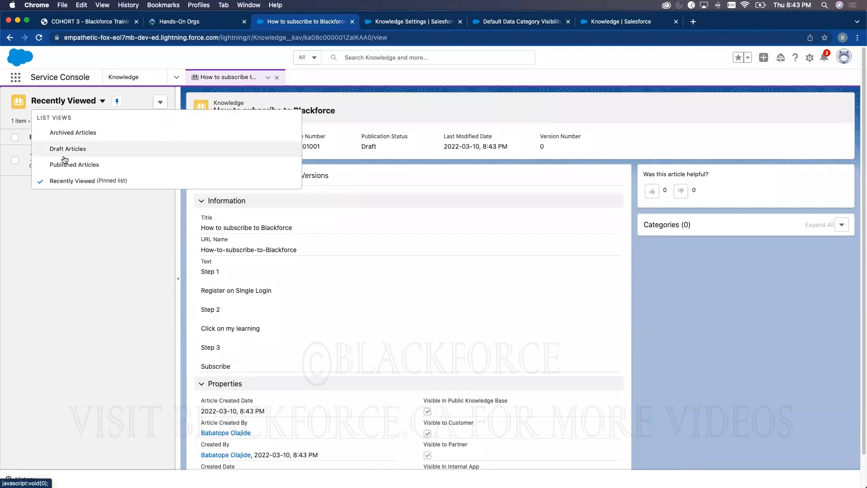
left_click(64, 148)
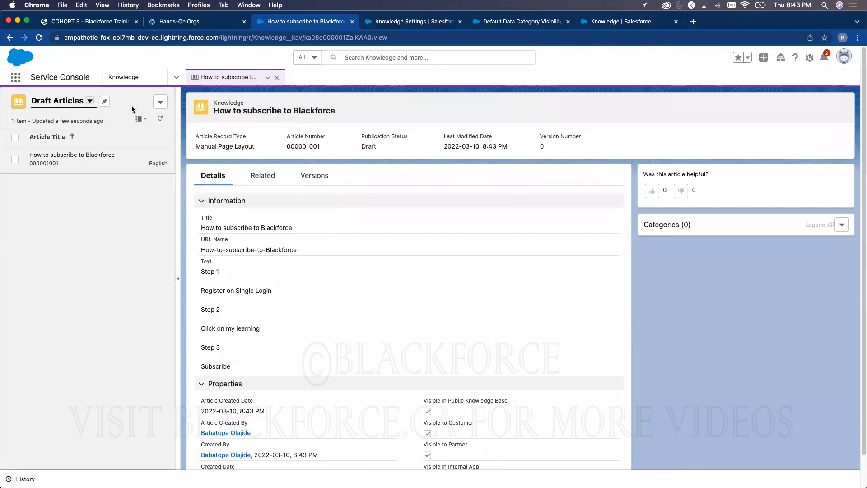
- Show Draft Articles as a table and publish the 'How to subscribe to Blackforce' draft
left_click(140, 119)
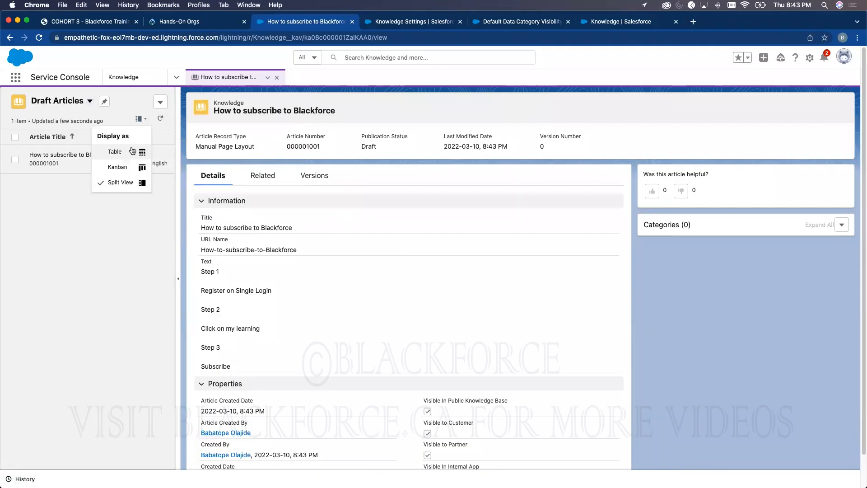
left_click(131, 152)
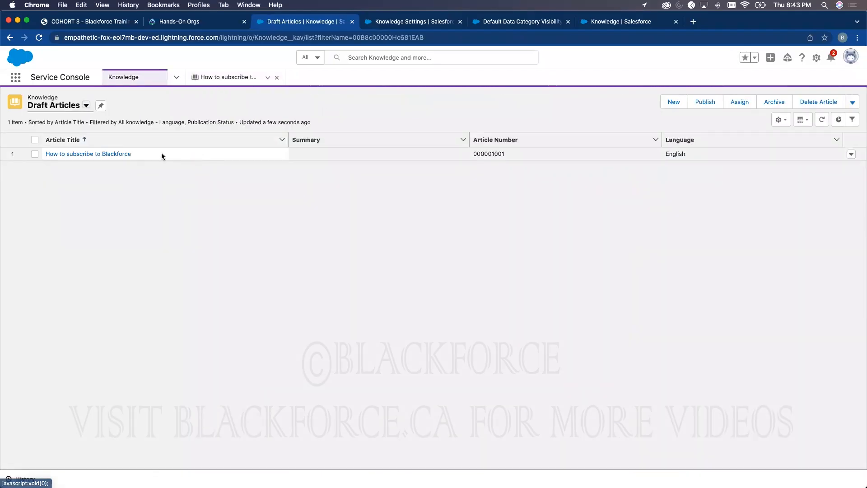
left_click(34, 154)
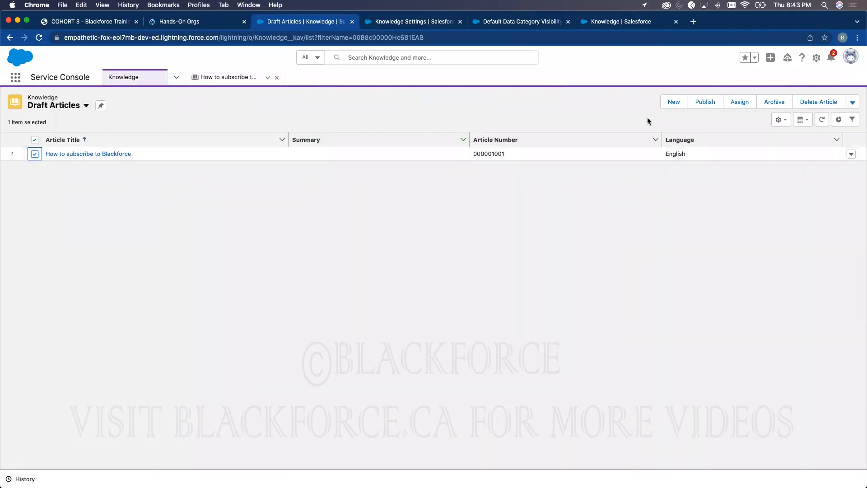
left_click(705, 102)
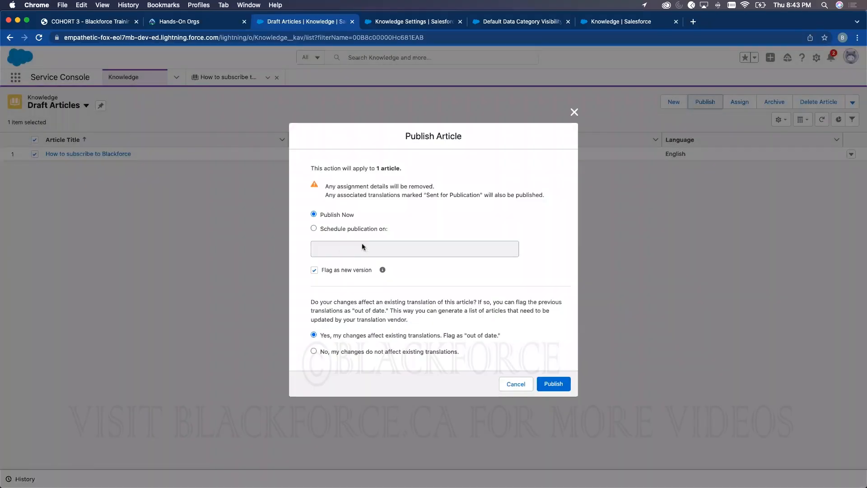
left_click(562, 379)
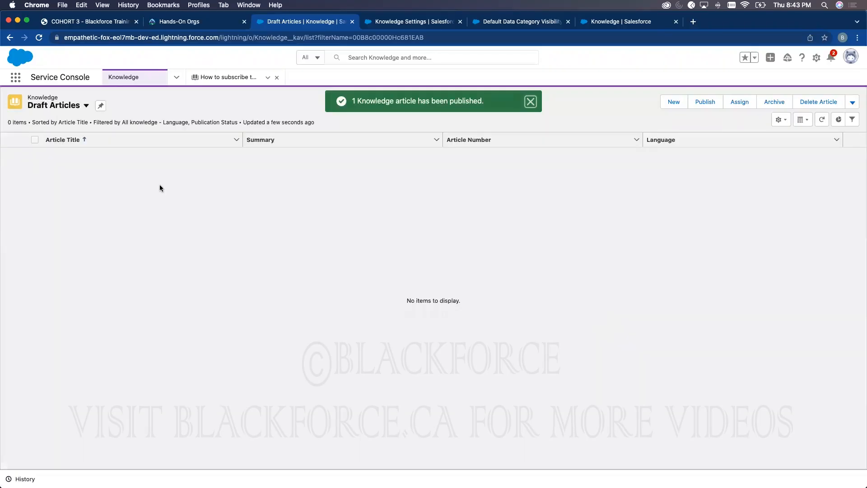
left_click(176, 77)
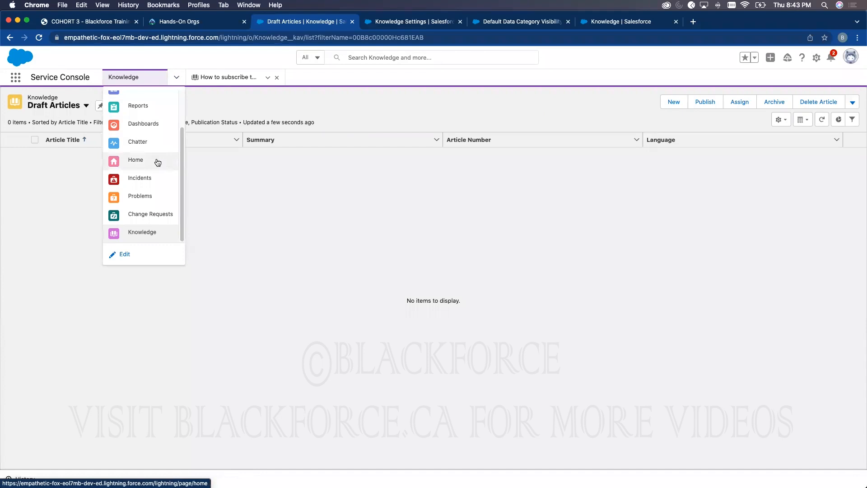
- Open closed case 00001000 'Starting generator after electrical failure' from the All Closed Cases list
scroll(155, 142, "up", 3)
left_click(140, 100)
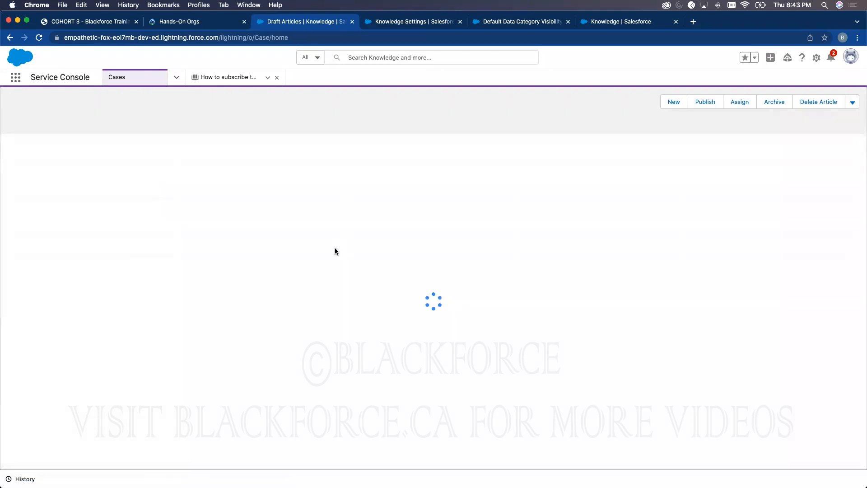
left_click(98, 105)
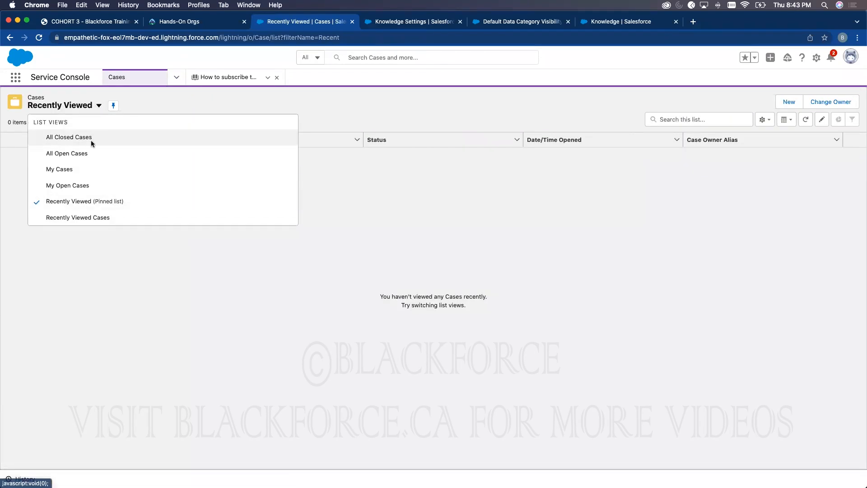
left_click(91, 138)
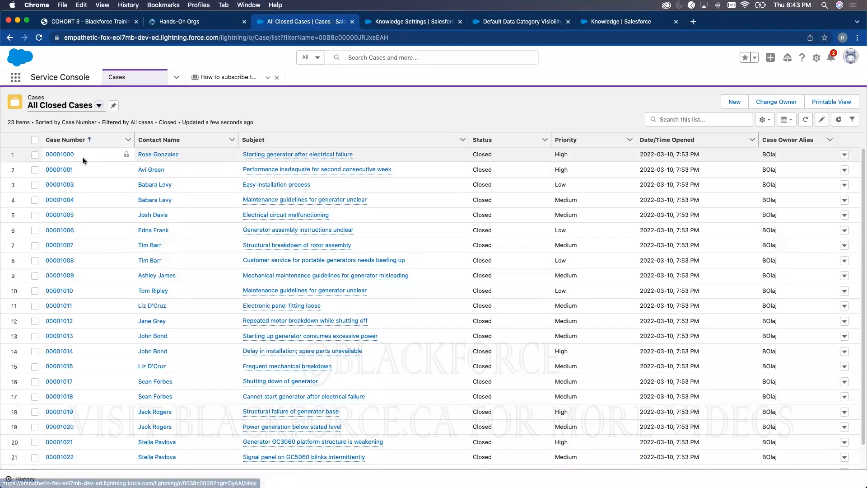
left_click(64, 154)
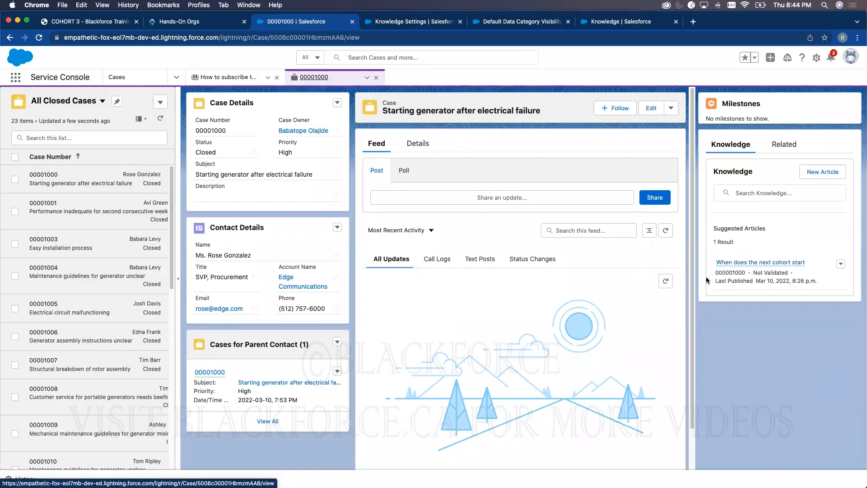
- Preview the 'When does the next cohort start' article from the Knowledge sidebar, then return to the case
left_click(746, 192)
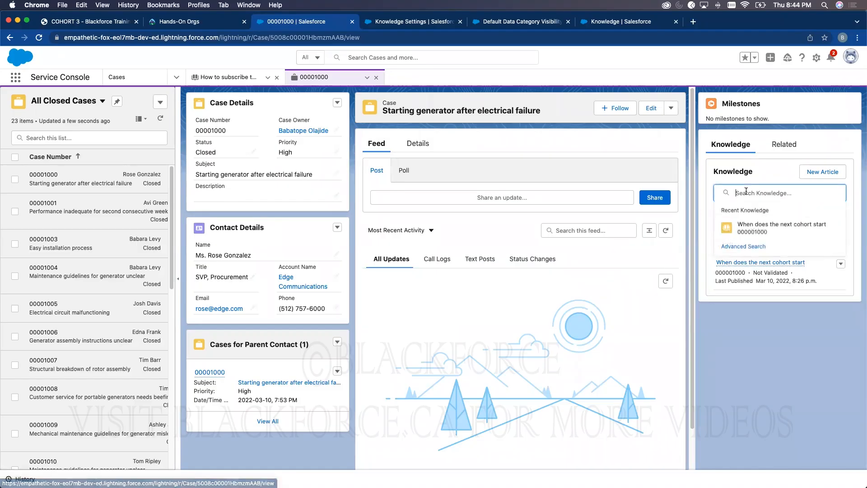
left_click(753, 231)
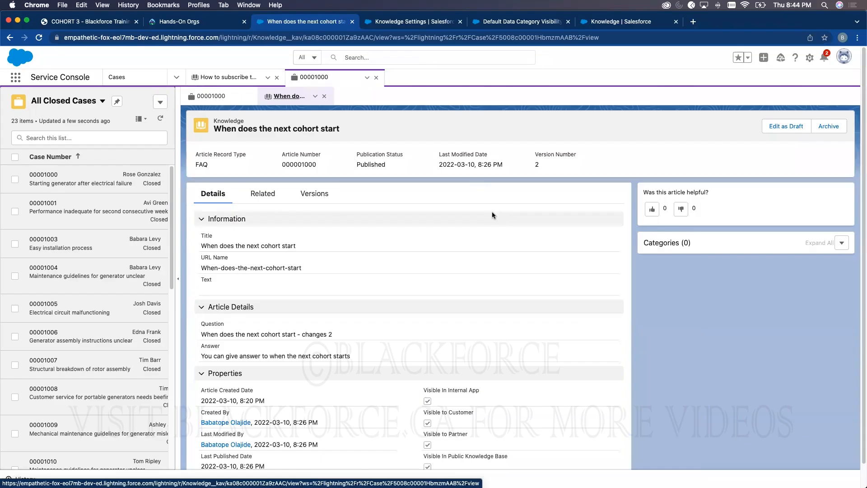
left_click(324, 96)
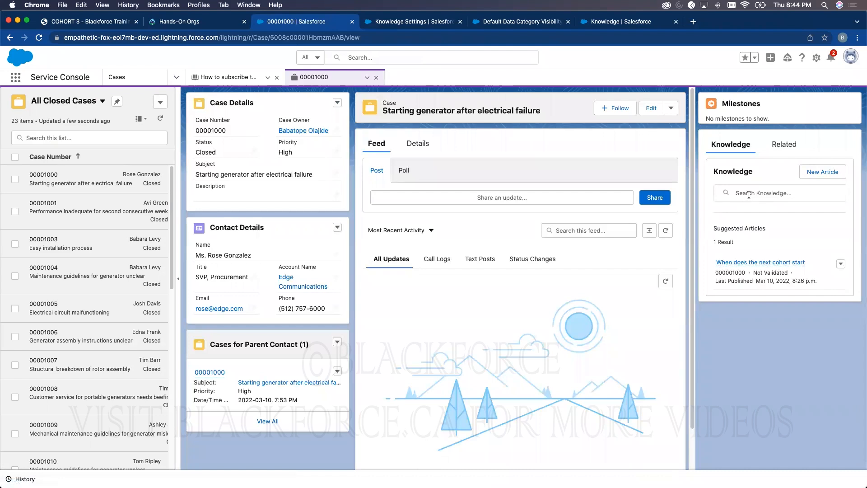
- Search Knowledge for 'when' and attach 'When does the next cohort start' to case 00001000
left_click(749, 194)
type("when")
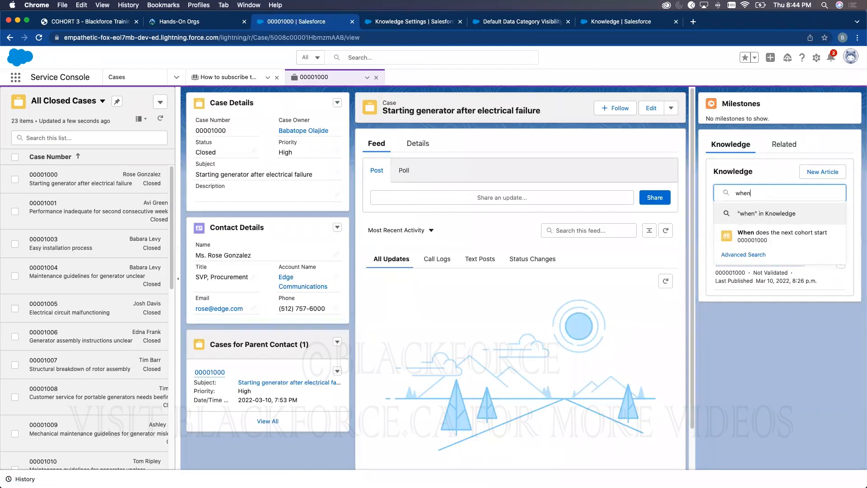
key("Return")
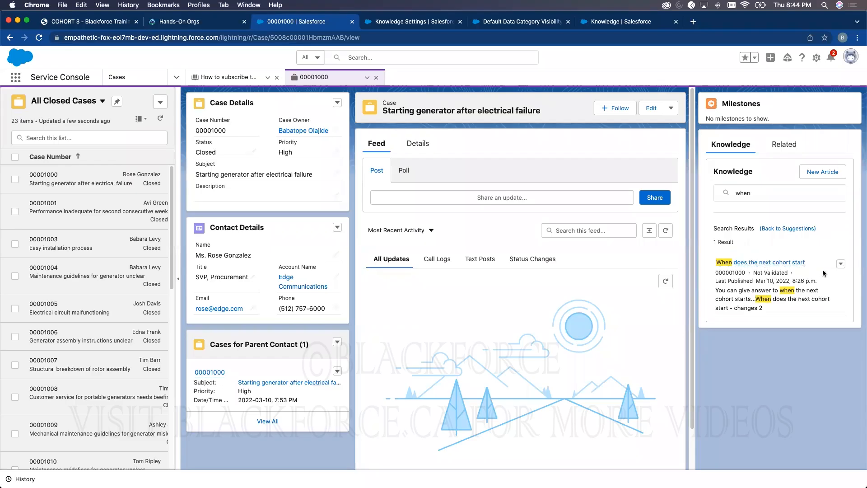
left_click(840, 264)
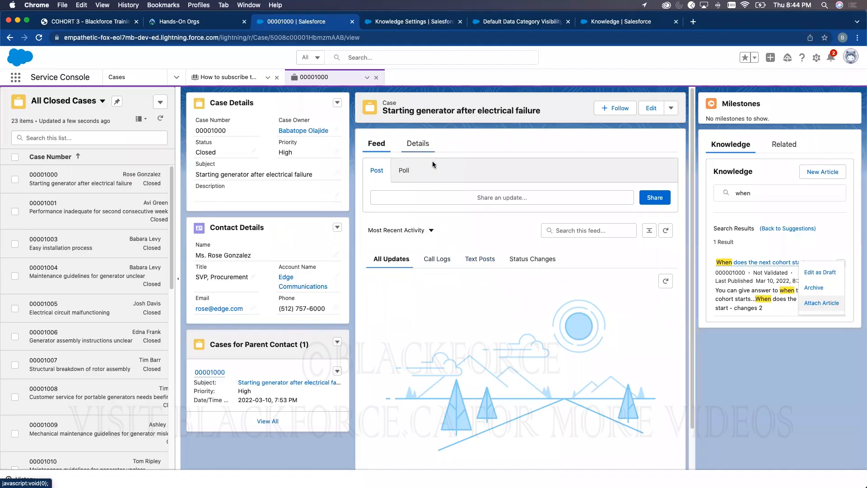
left_click(825, 304)
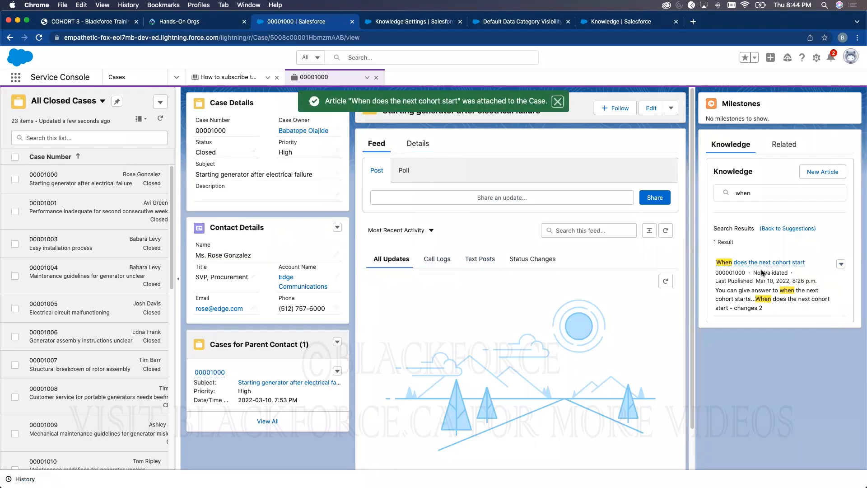
mouse_move(764, 265)
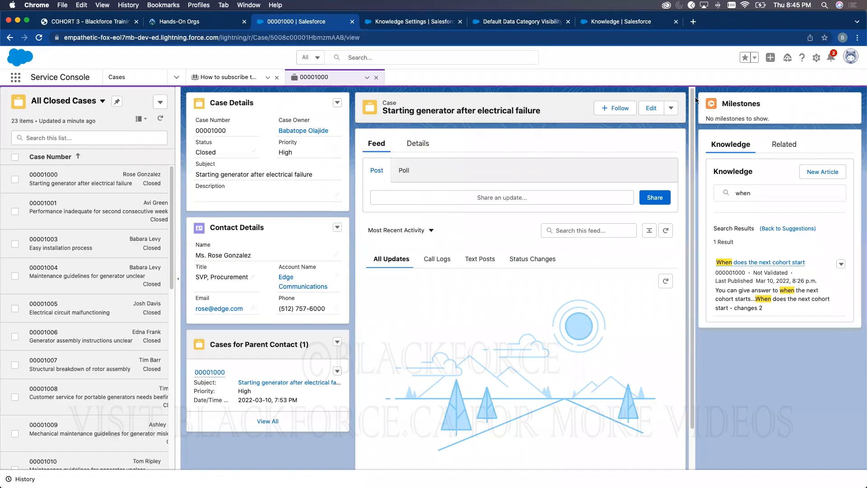
- Edit the Case record page in Lightning App Builder and select its tab set
left_click(818, 62)
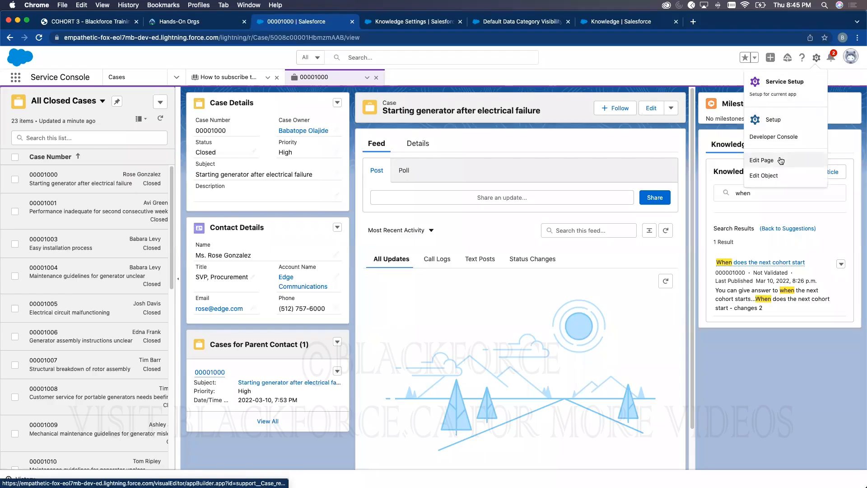
left_click(781, 154)
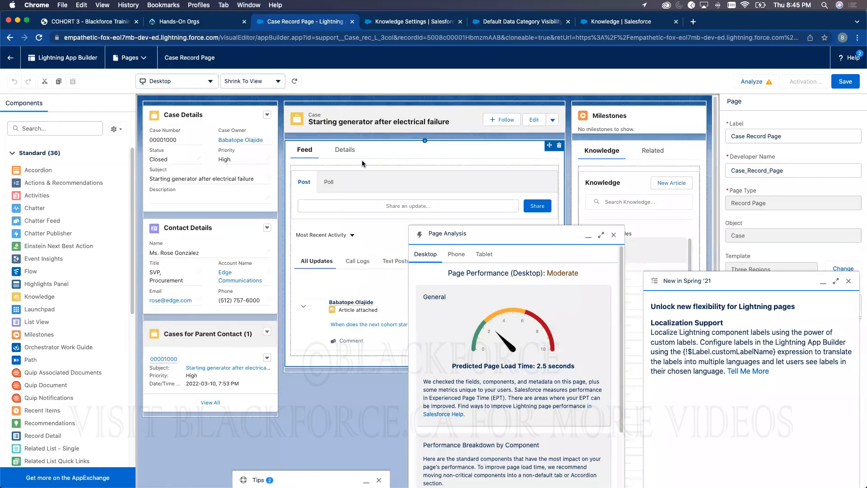
left_click(365, 162)
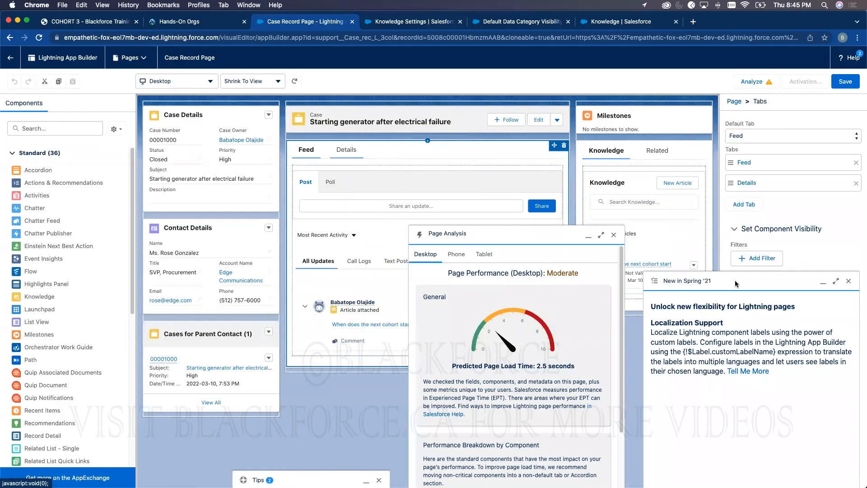
left_click(849, 283)
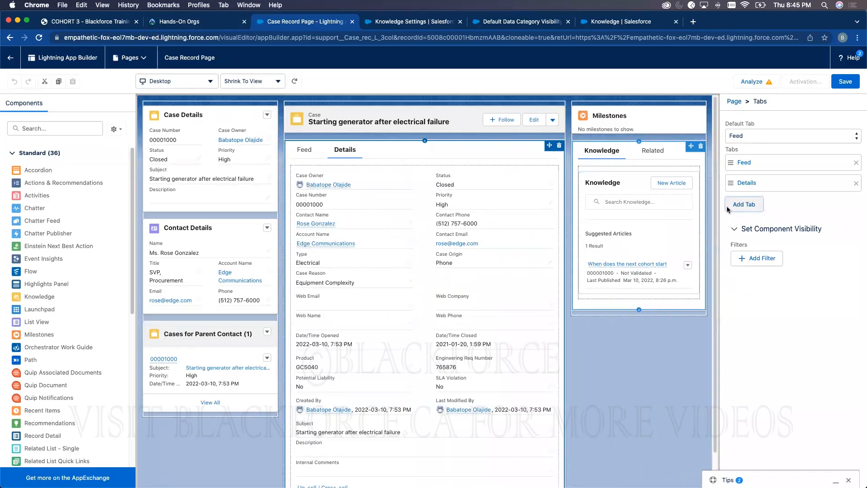
- Add a third tab labelled Related to the tab set
left_click(744, 204)
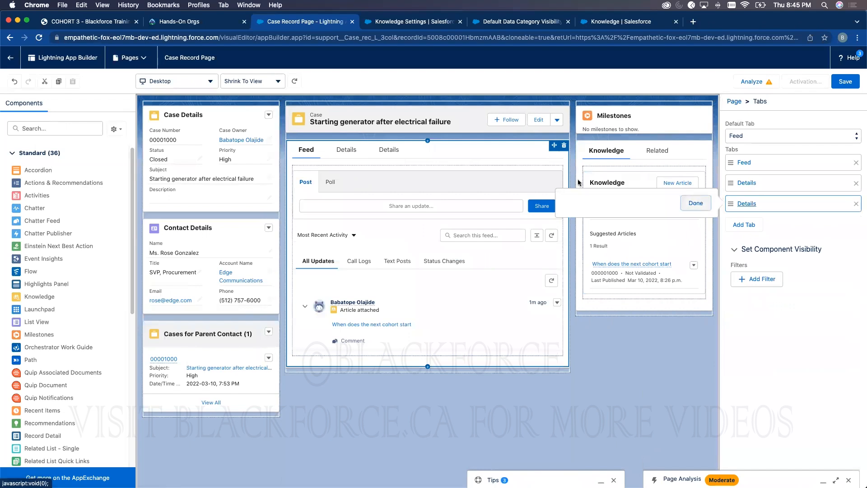
left_click(592, 216)
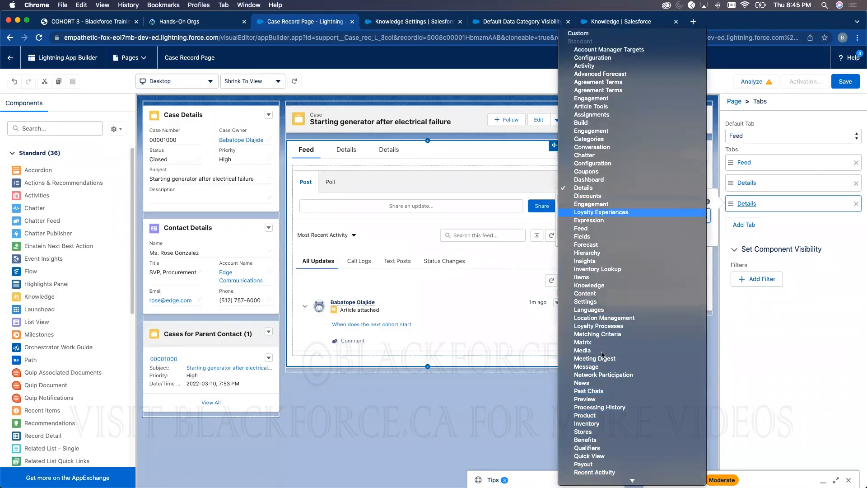
scroll(596, 357, "down", 4)
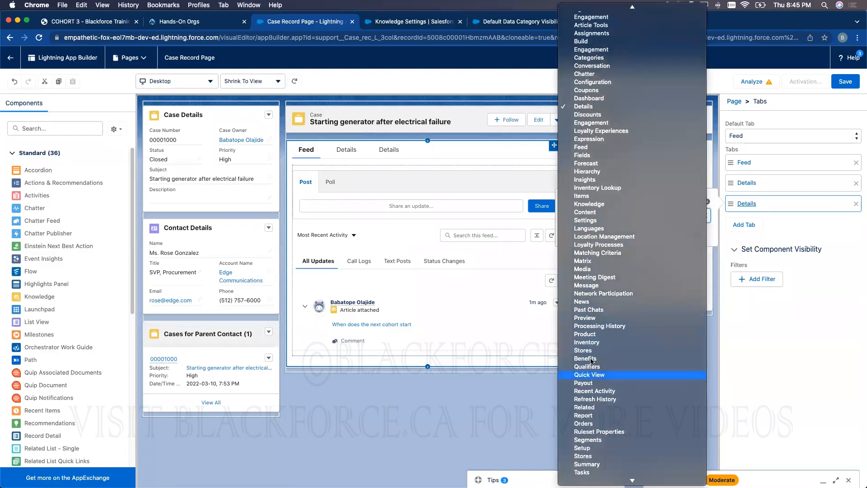
scroll(594, 328, "down", 3)
scroll(595, 325, "up", 2)
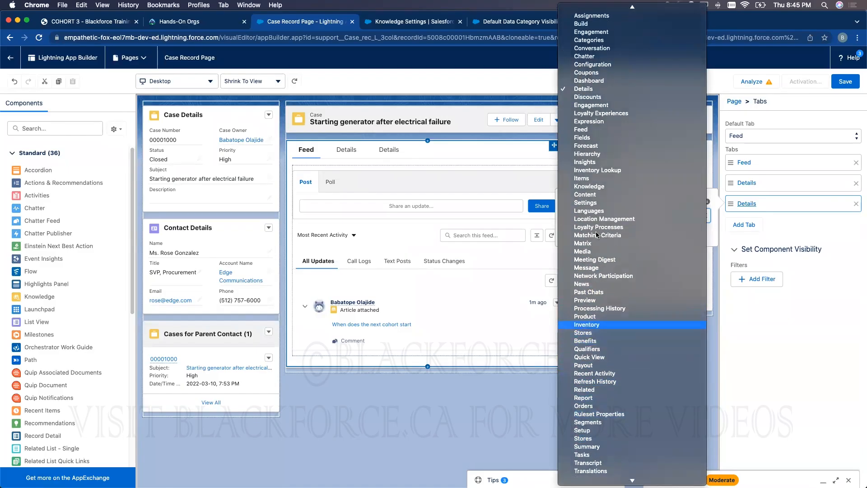
scroll(592, 280, "down", 1)
scroll(592, 285, "down", 1)
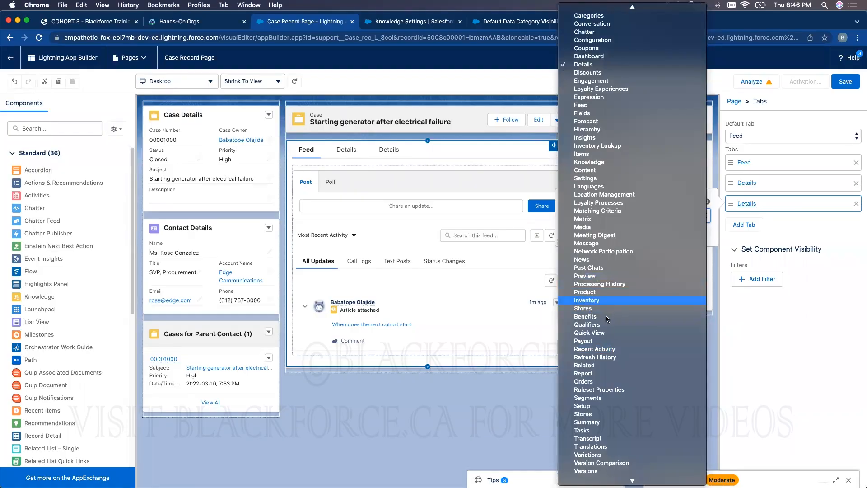
scroll(605, 315, "down", 2)
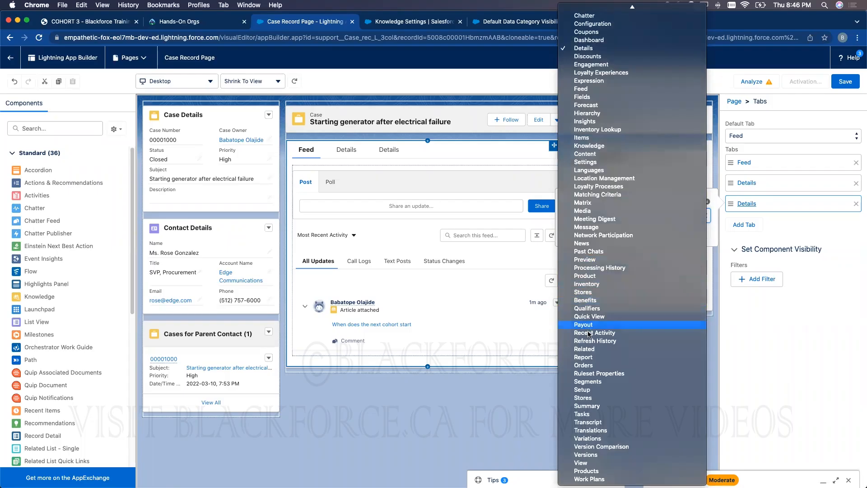
left_click(584, 349)
left_click(695, 232)
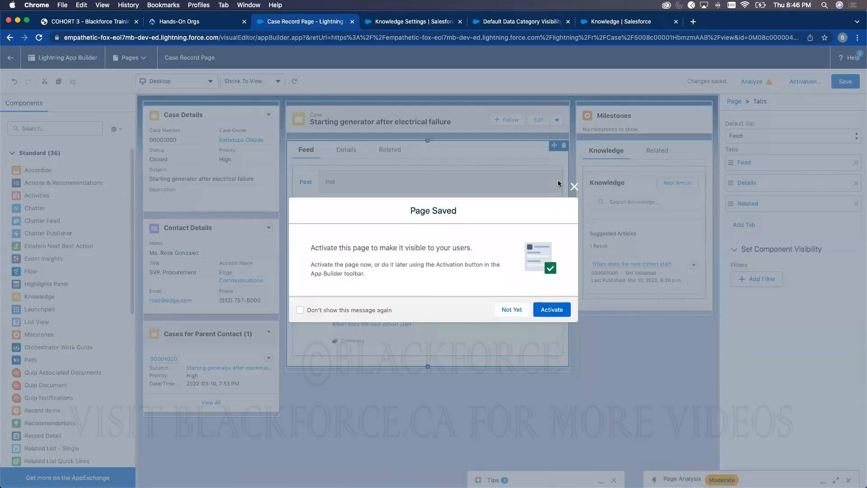
- Dismiss the save notice and place a single Related List component on the Related tab
left_click(571, 185)
left_click(391, 149)
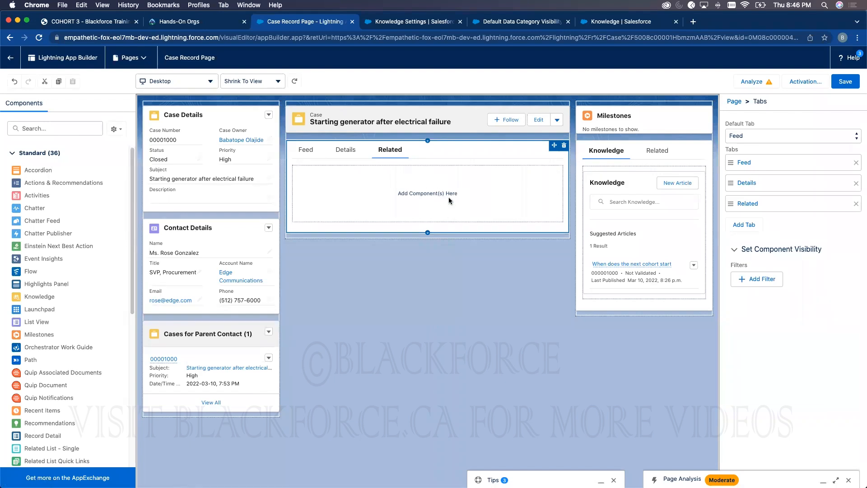
left_click(45, 130)
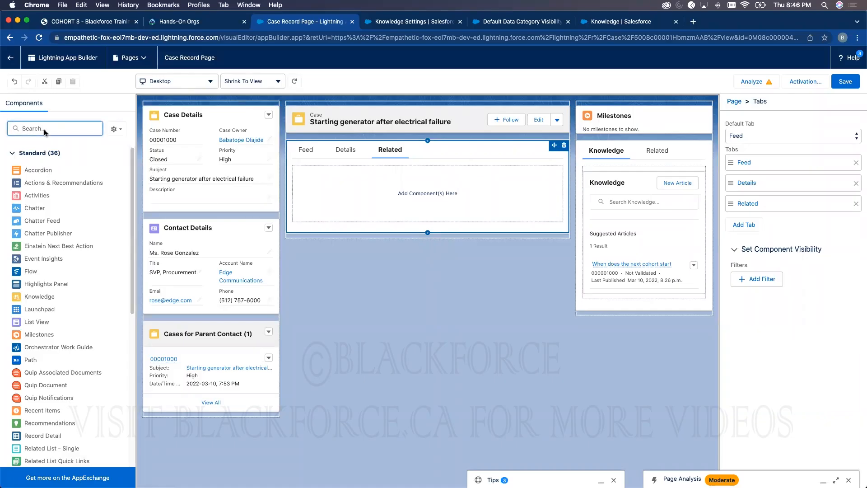
type("sin")
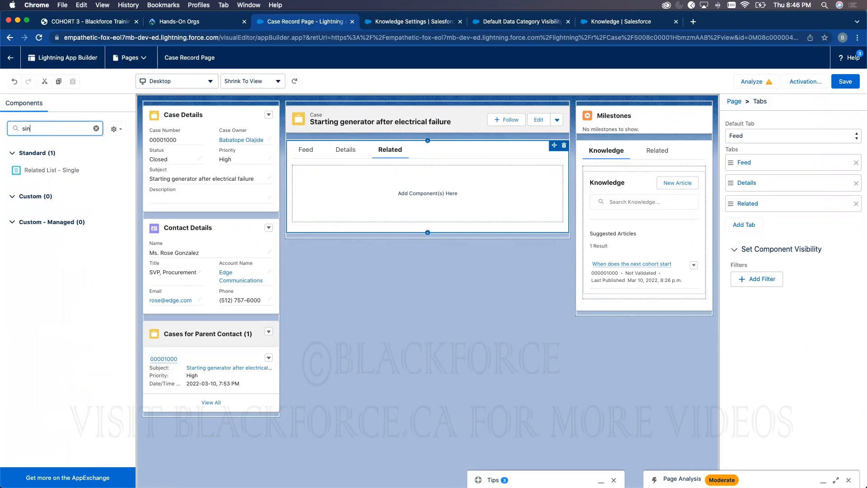
left_click_drag(41, 169, 357, 185)
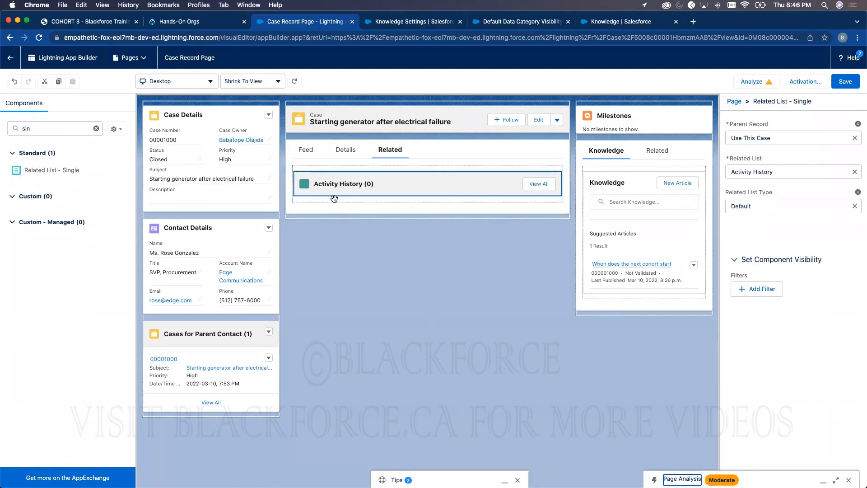
- Set the related list to this case's Articles, save the page, then delete the component
left_click(812, 139)
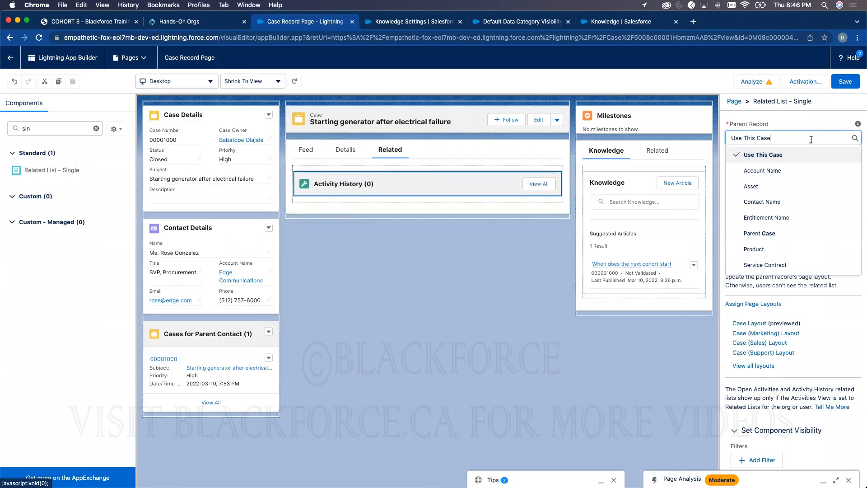
left_click(800, 124)
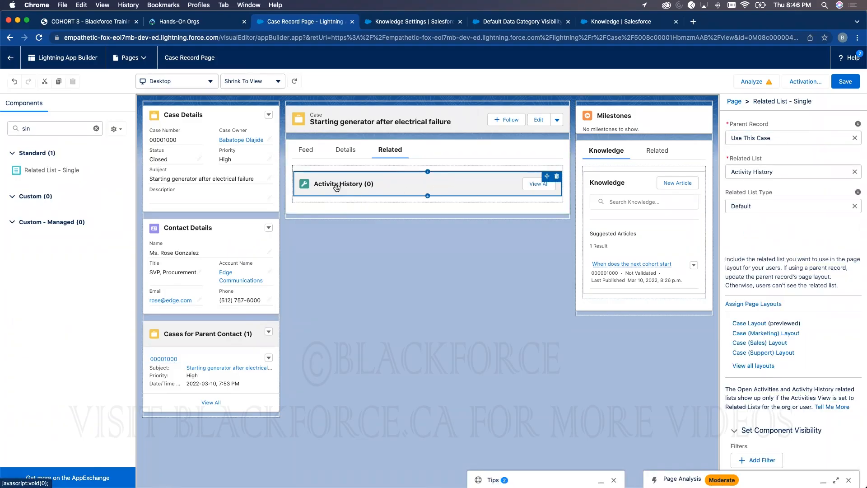
left_click(768, 173)
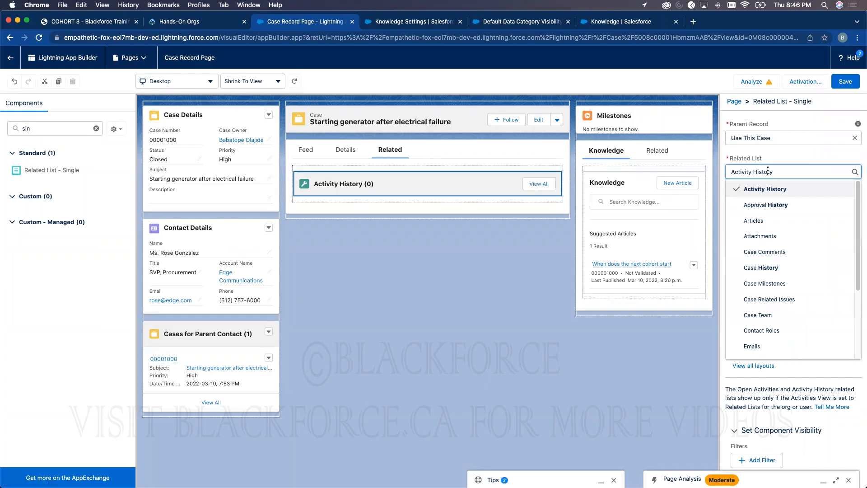
left_click(762, 220)
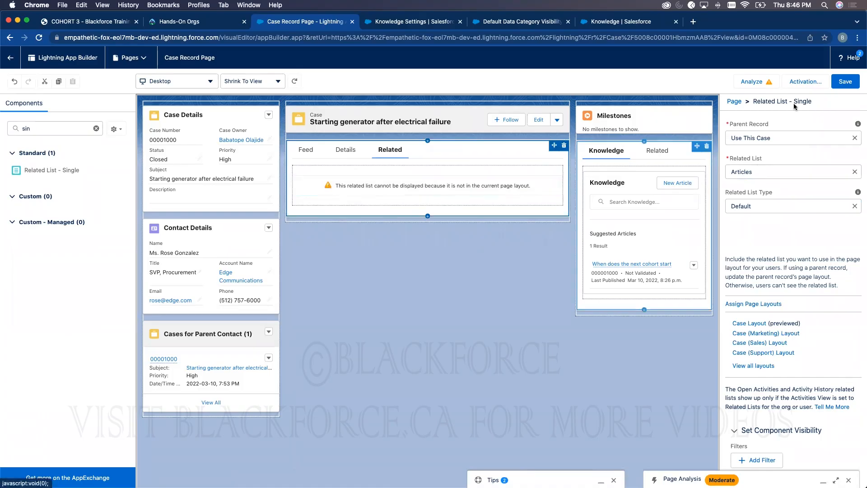
left_click(851, 88)
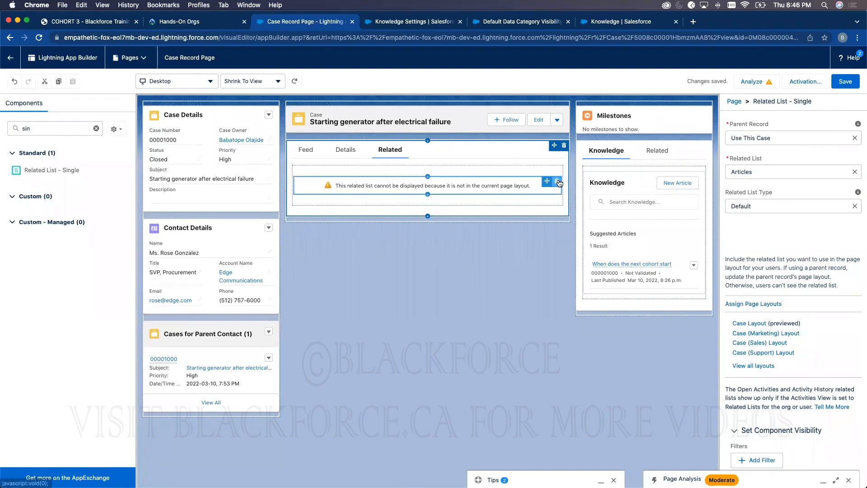
left_click(559, 182)
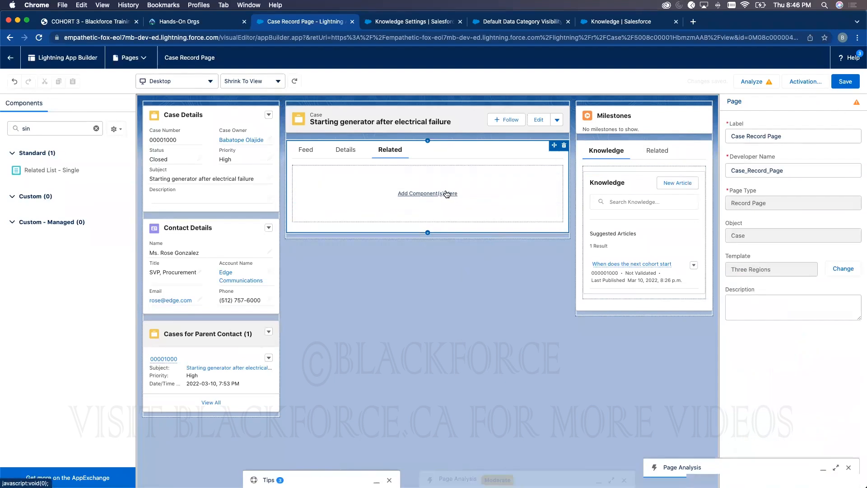
- In Object Manager, open the Case object's Case Layout page layout
left_click(607, 22)
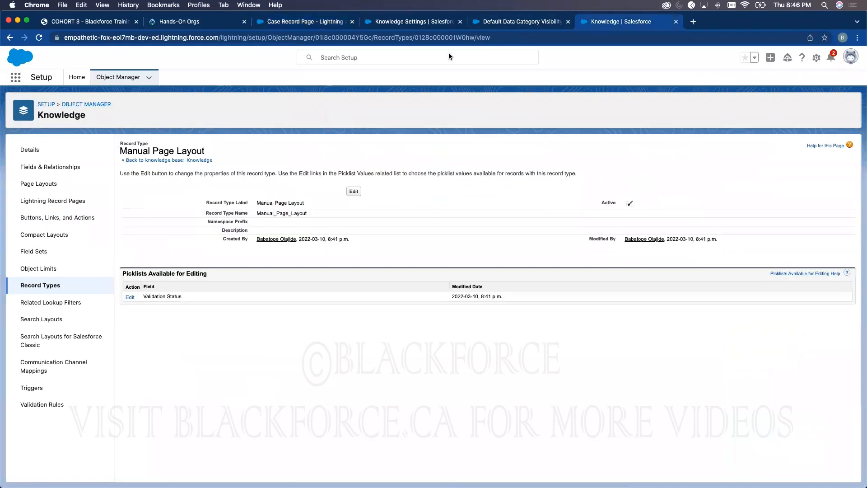
left_click(132, 77)
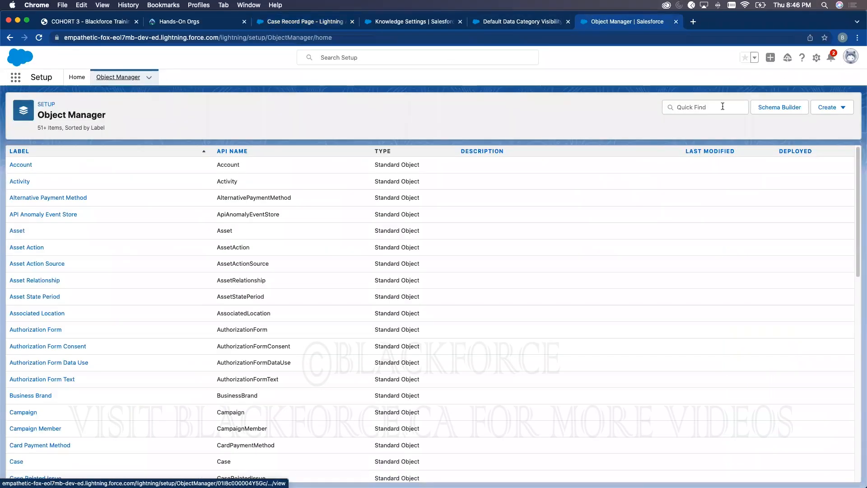
left_click(722, 107)
type("case")
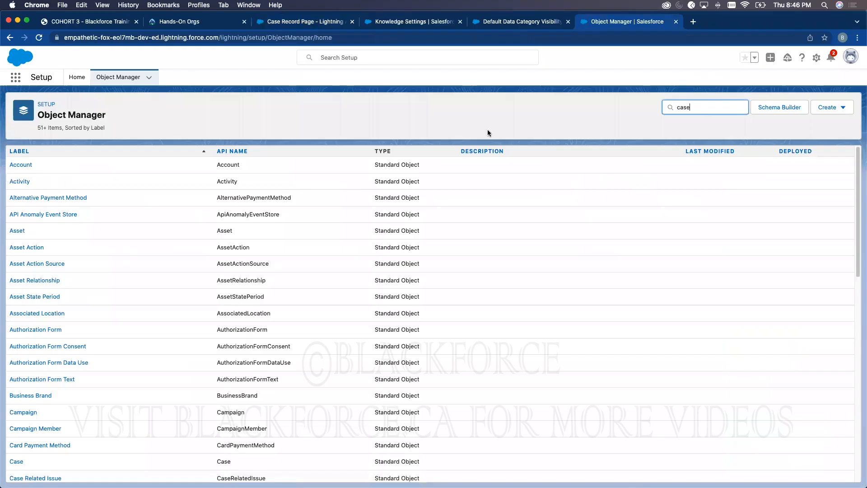
left_click(16, 164)
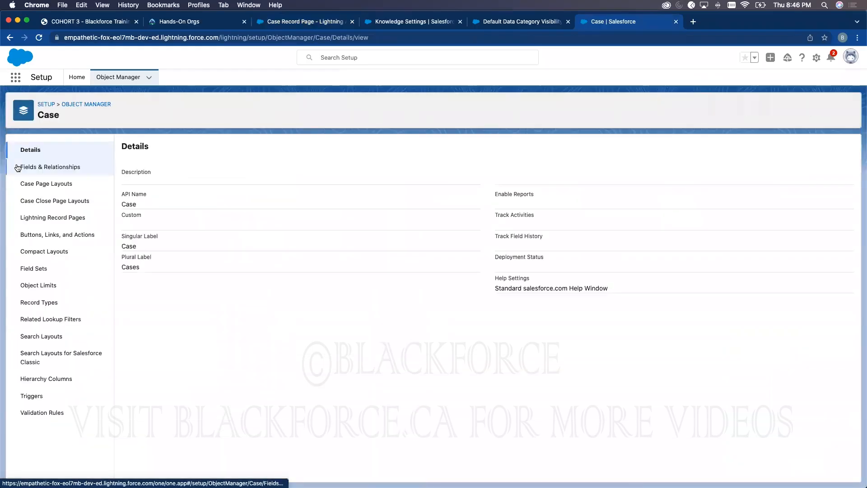
left_click(59, 184)
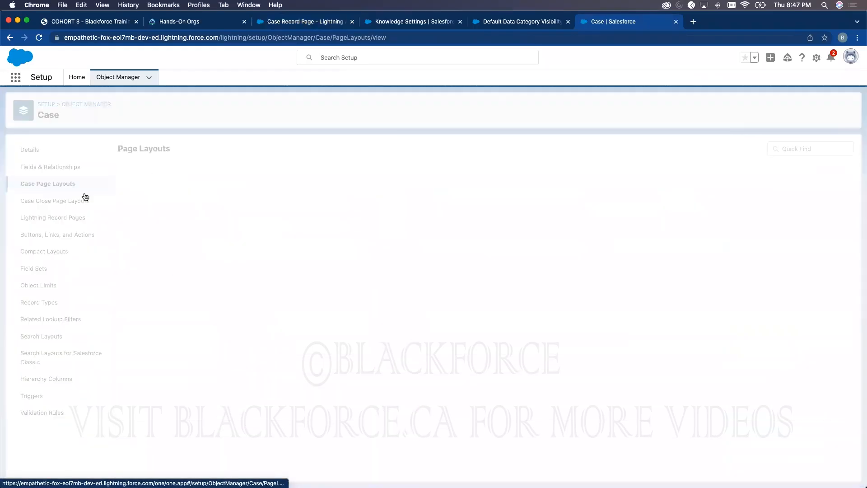
left_click(137, 255)
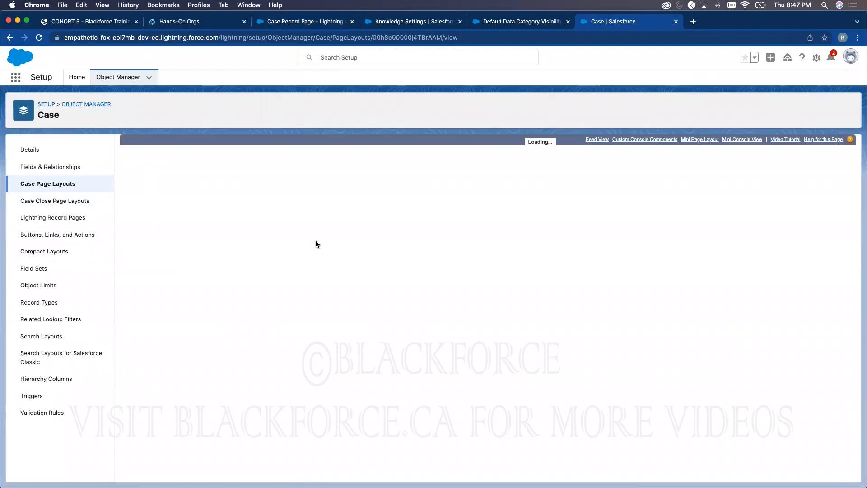
- Add the Articles related list above Solutions and save the Case Layout
scroll(187, 191, "down", 3)
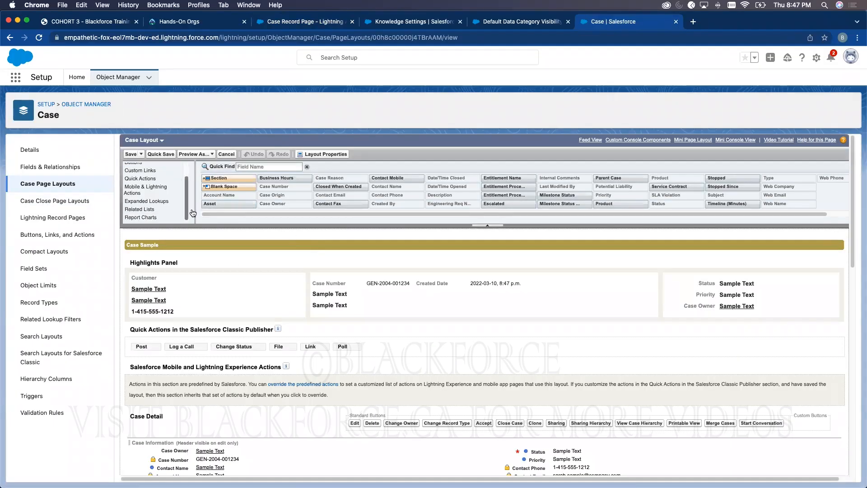
scroll(243, 202, "down", 15)
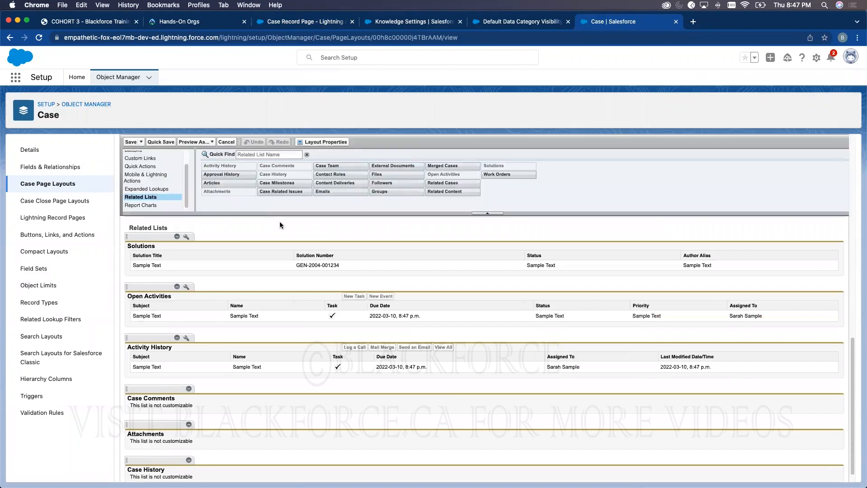
left_click_drag(225, 185, 181, 250)
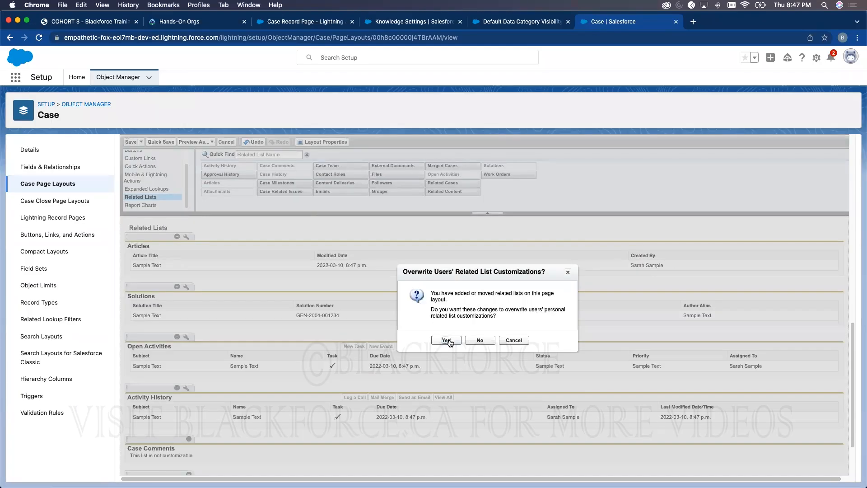
left_click(446, 340)
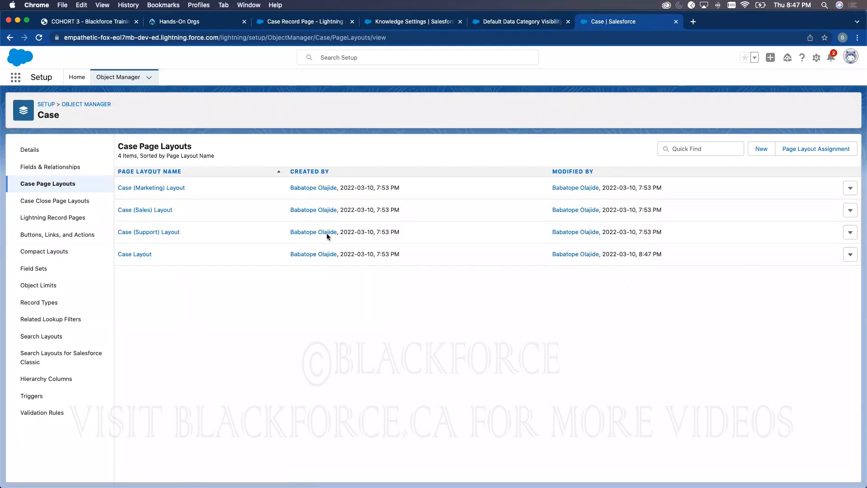
- Reload the App Builder page, discarding changes, and check the Related tab now shows Articles
left_click(306, 22)
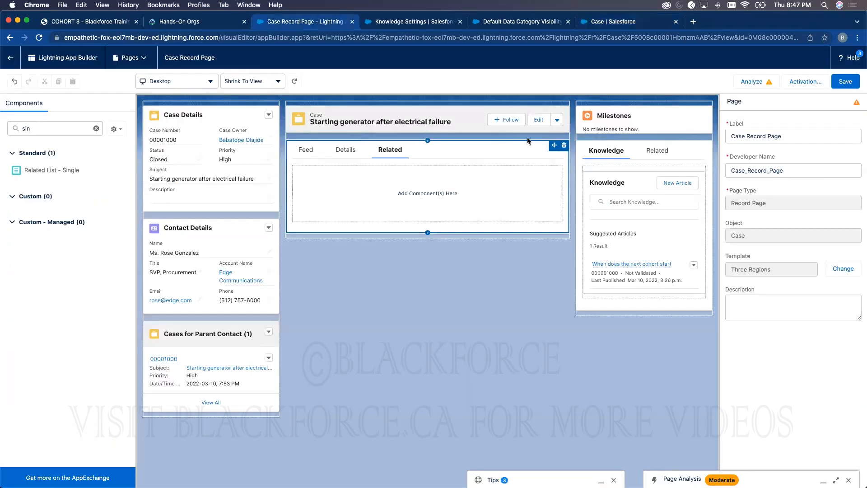
left_click(39, 39)
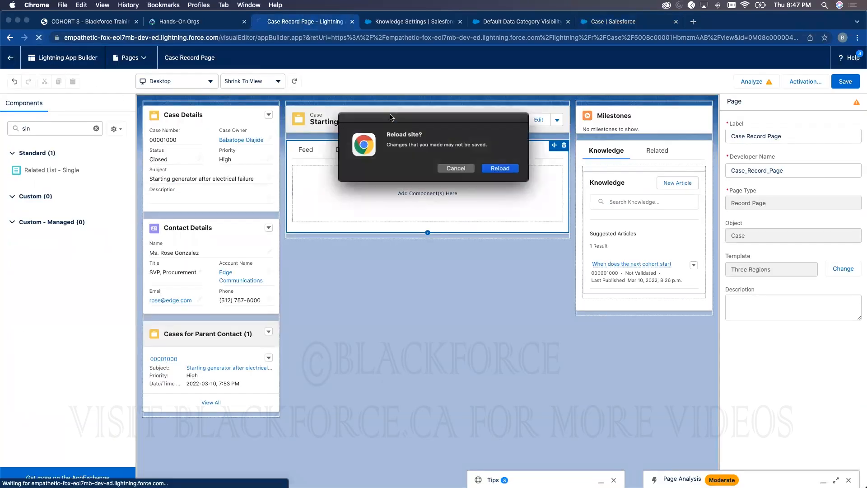
left_click(498, 167)
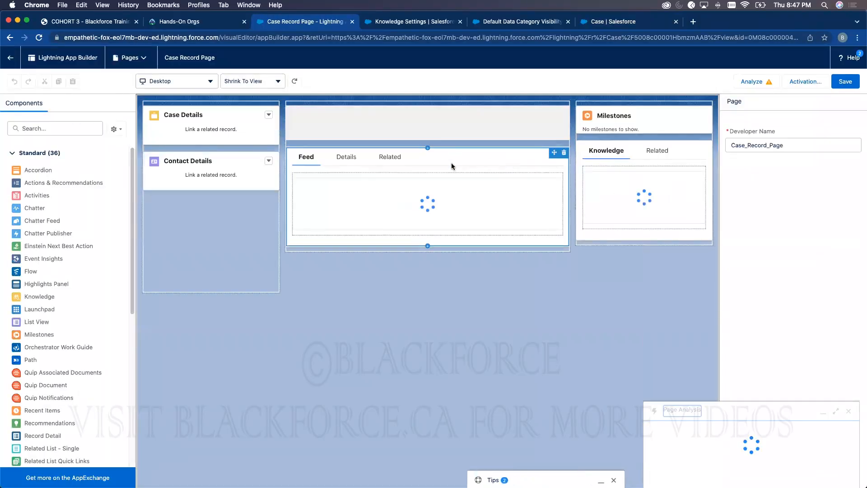
left_click(396, 152)
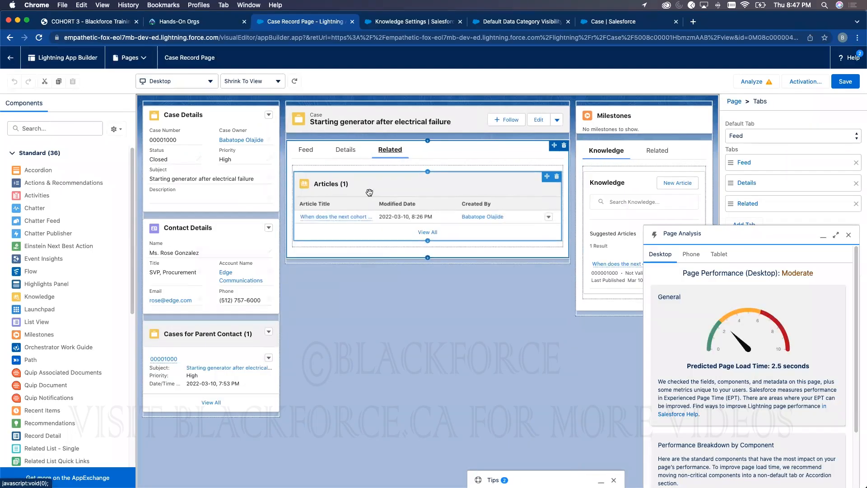
left_click(849, 235)
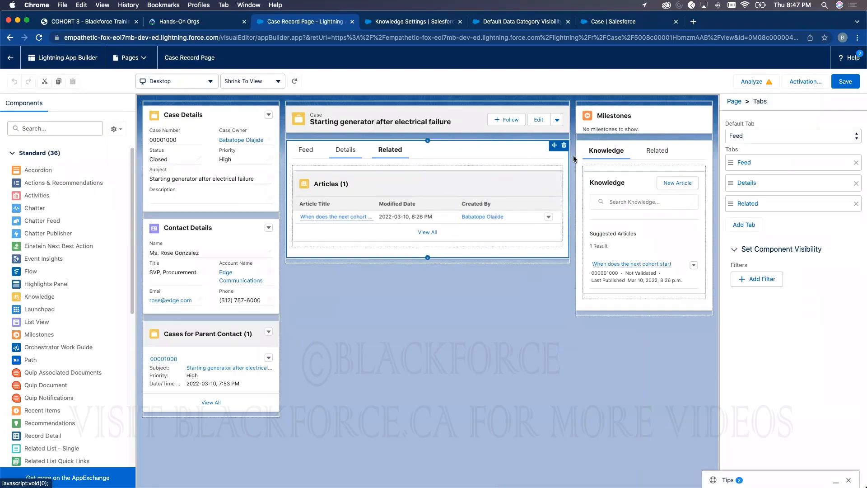
- Save the Case record page and activate it as org default for desktop and phone
left_click(845, 81)
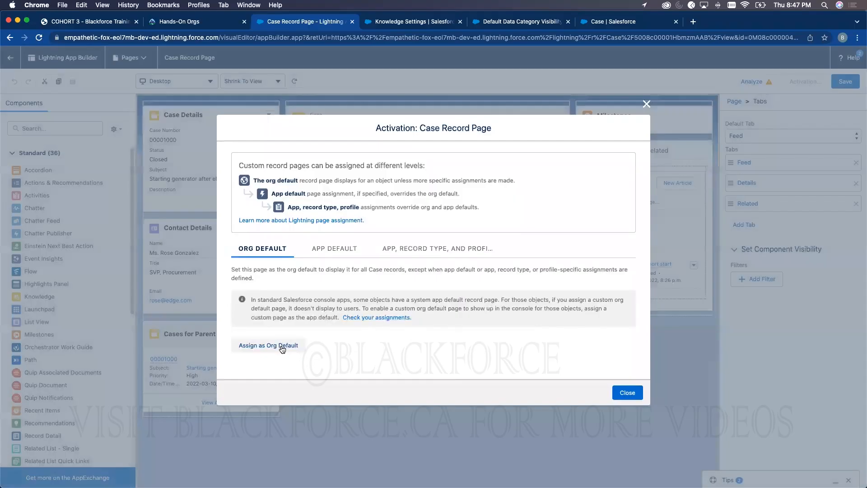
left_click(289, 346)
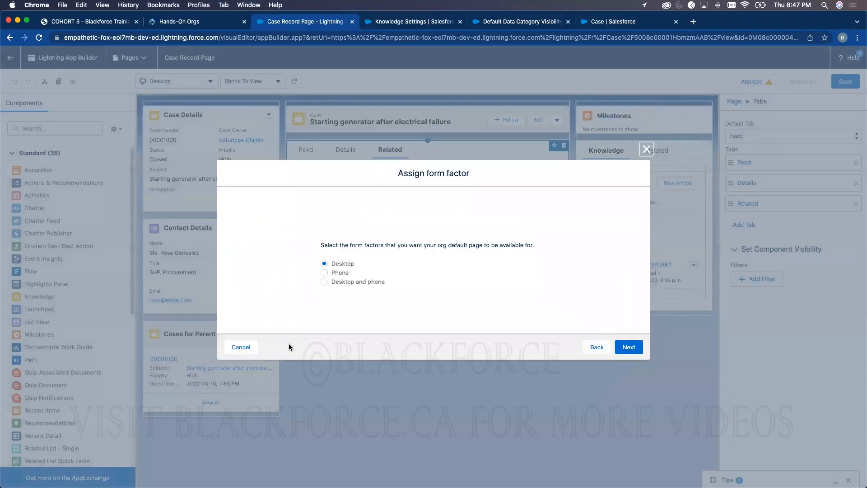
left_click(629, 347)
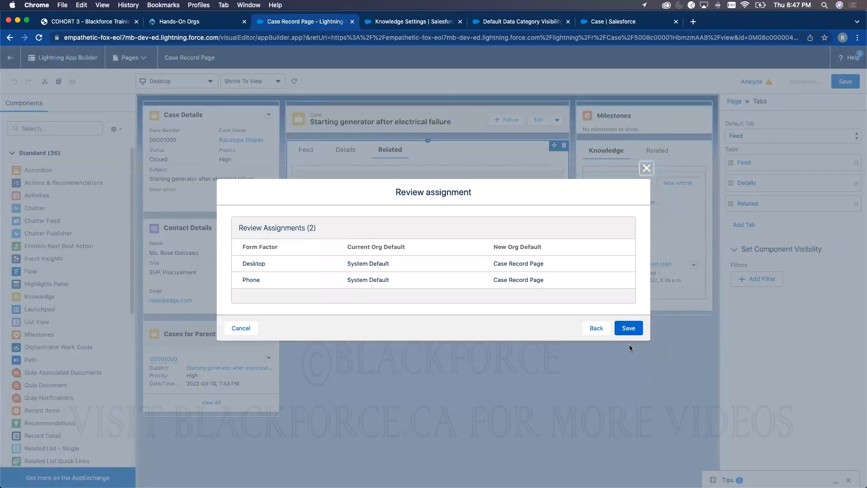
left_click(629, 328)
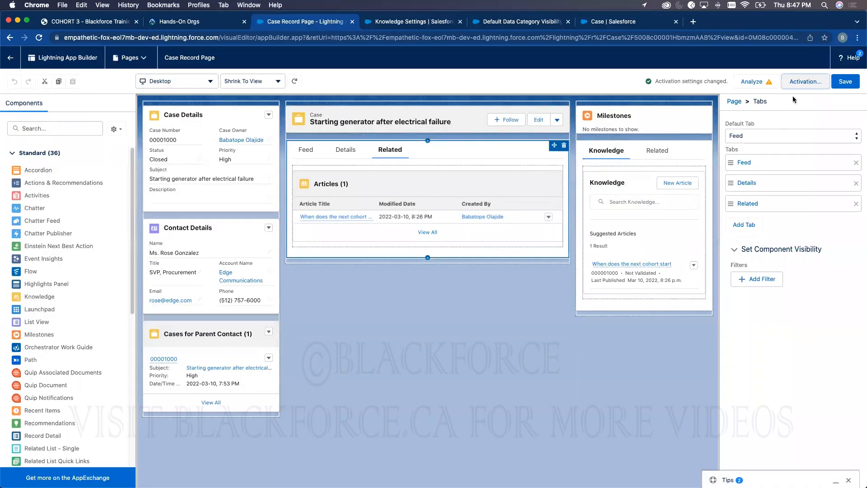
- Make the page the Service Console app default for desktop and phone, save, and return to the case
left_click(799, 82)
left_click(333, 248)
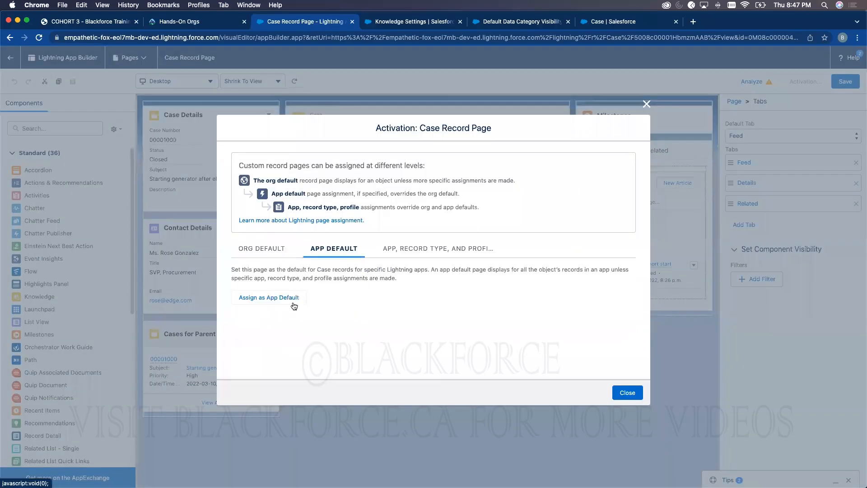
left_click(271, 300)
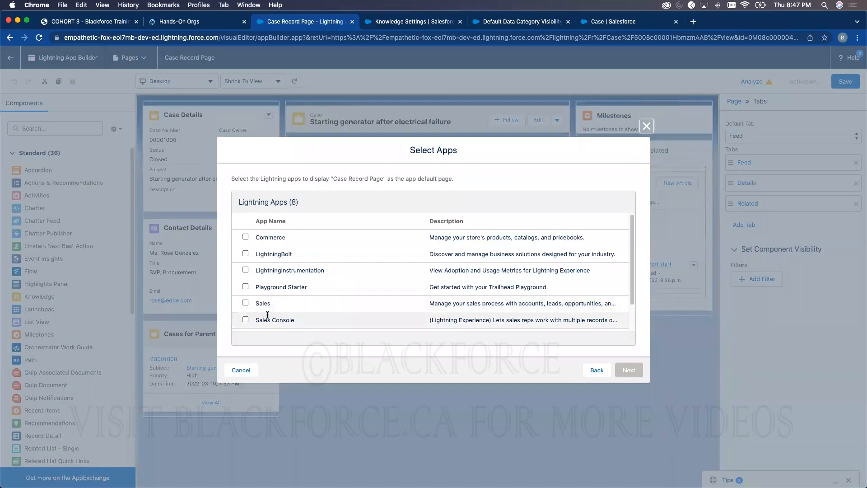
scroll(258, 320, "down", 2)
left_click(246, 322)
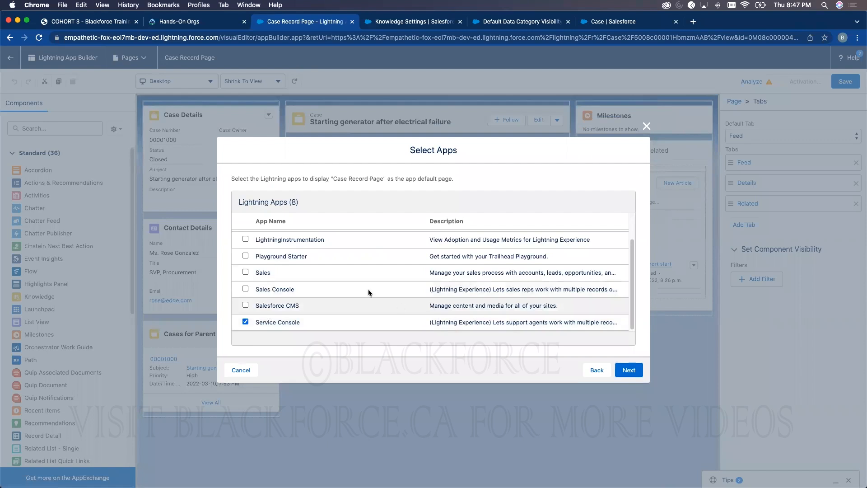
left_click(629, 370)
left_click(636, 373)
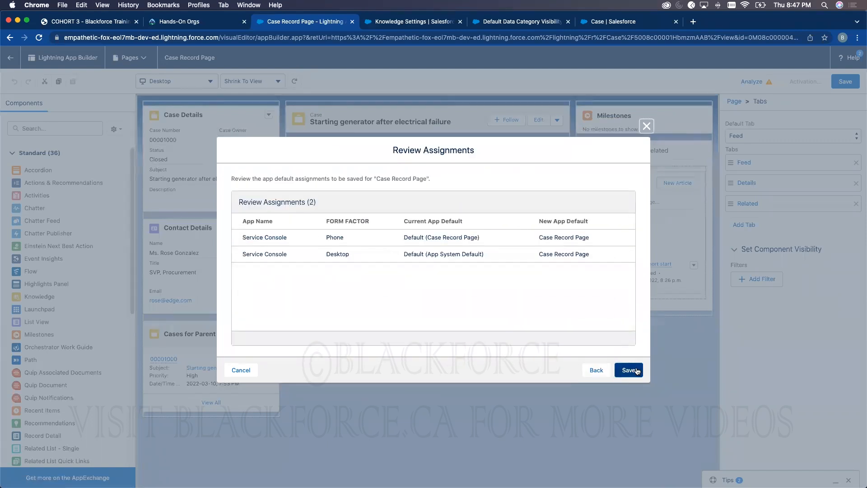
left_click(631, 370)
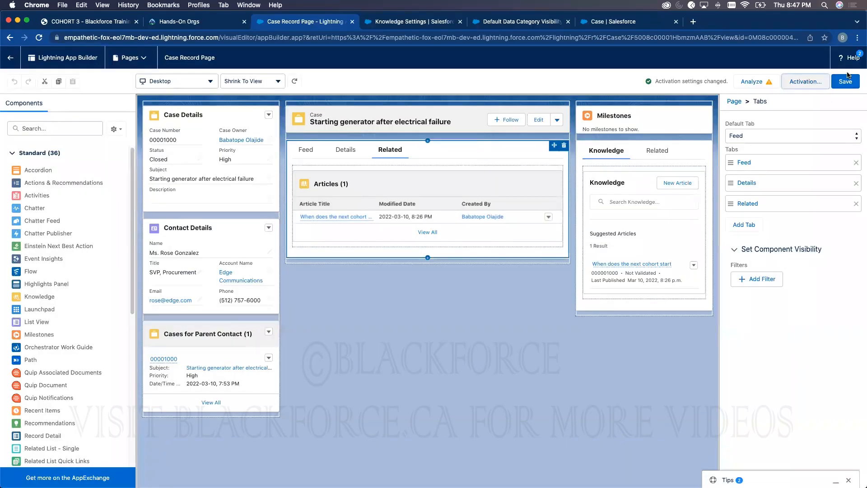
left_click(845, 81)
left_click(11, 61)
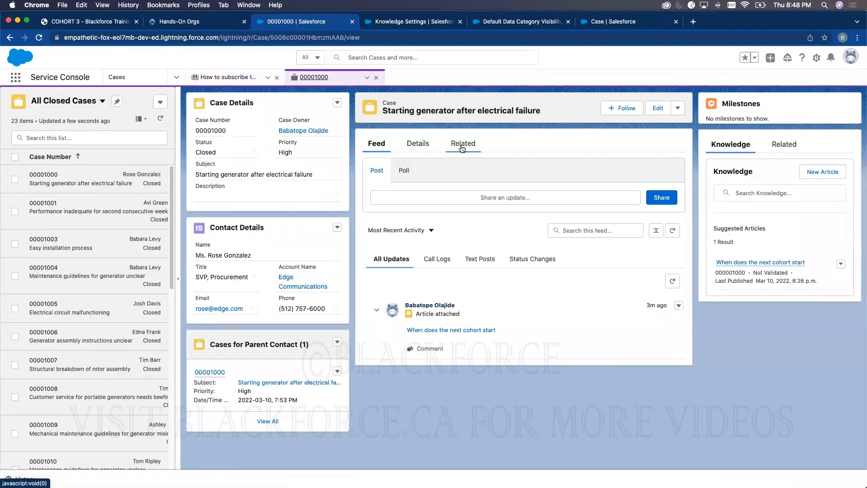
- On case 00001000, view the related articles, then search Knowledge from the Feed for 'how'
left_click(462, 144)
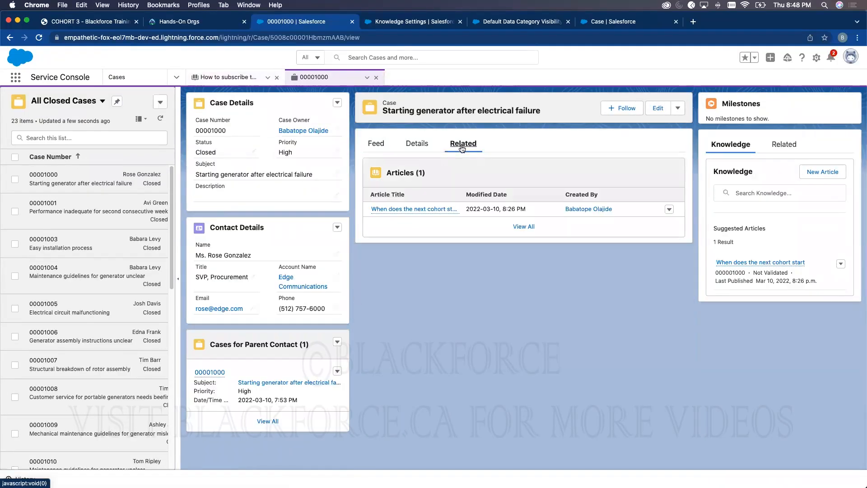
mouse_move(428, 209)
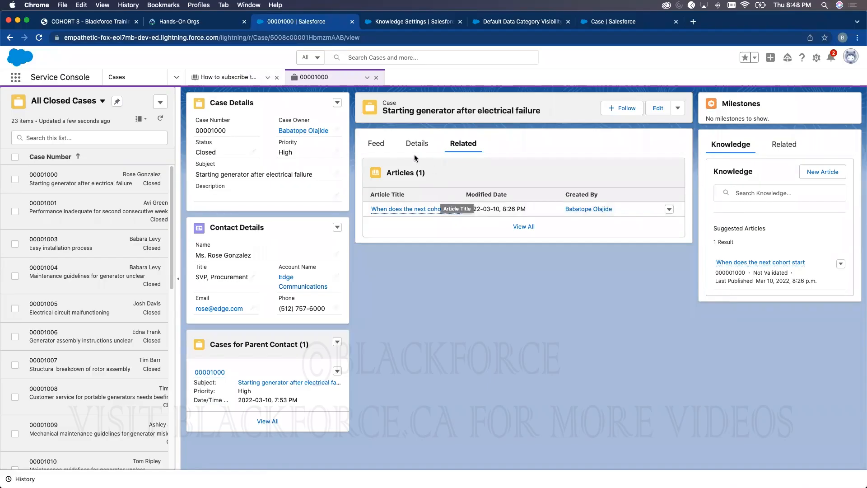
left_click(383, 151)
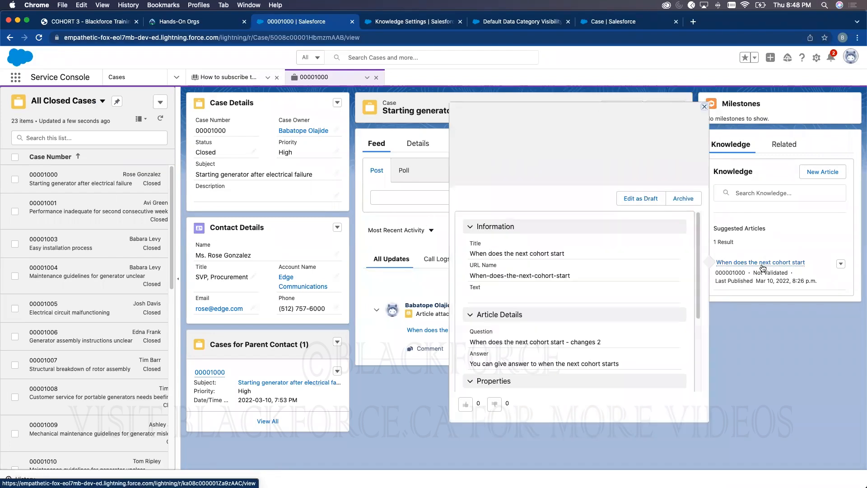
left_click(754, 193)
type("how")
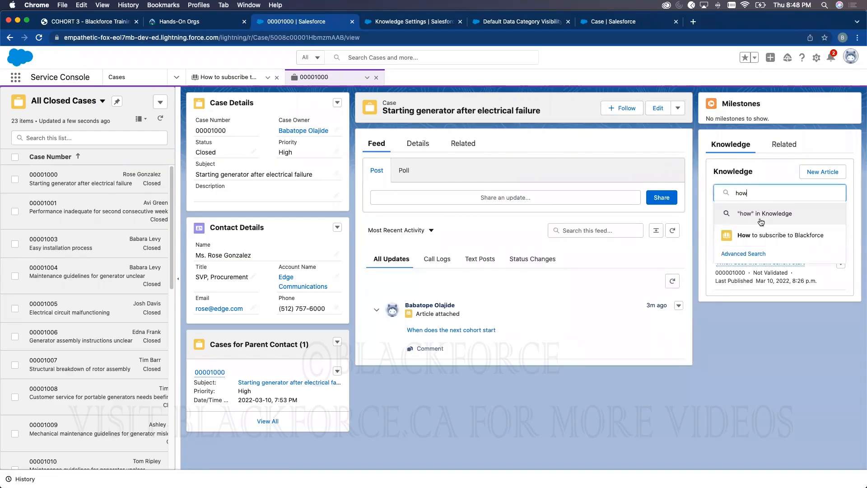
left_click(759, 213)
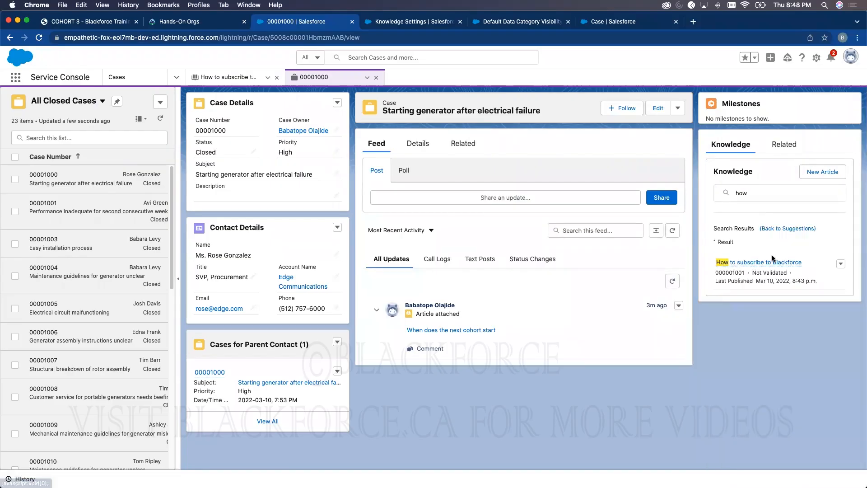
- Check the action menu of the 'How to subscribe to Blackforce' result, then start a feed post
left_click(840, 265)
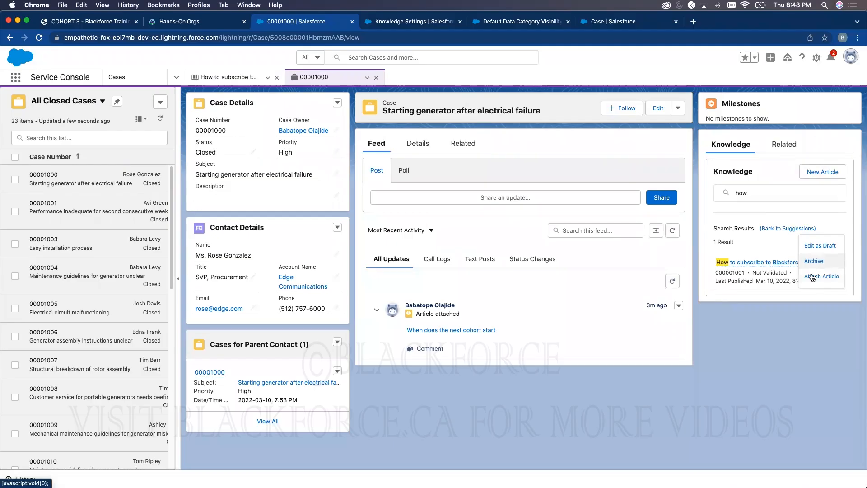
left_click(793, 327)
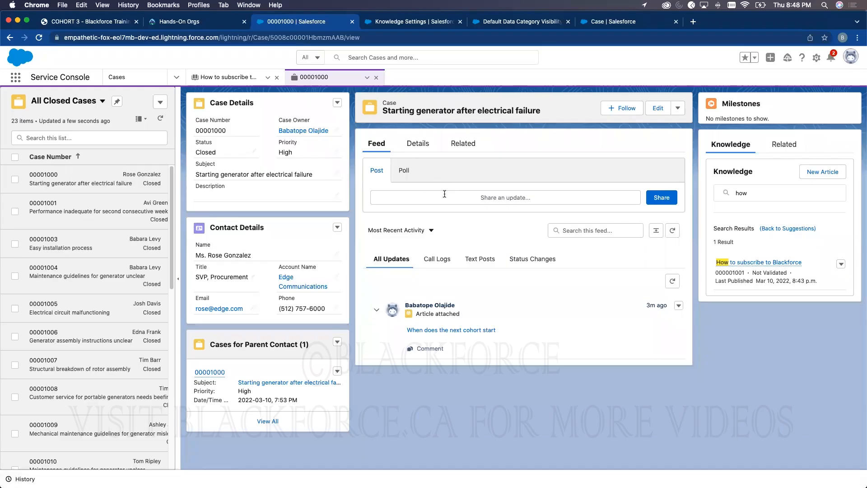
mouse_move(753, 263)
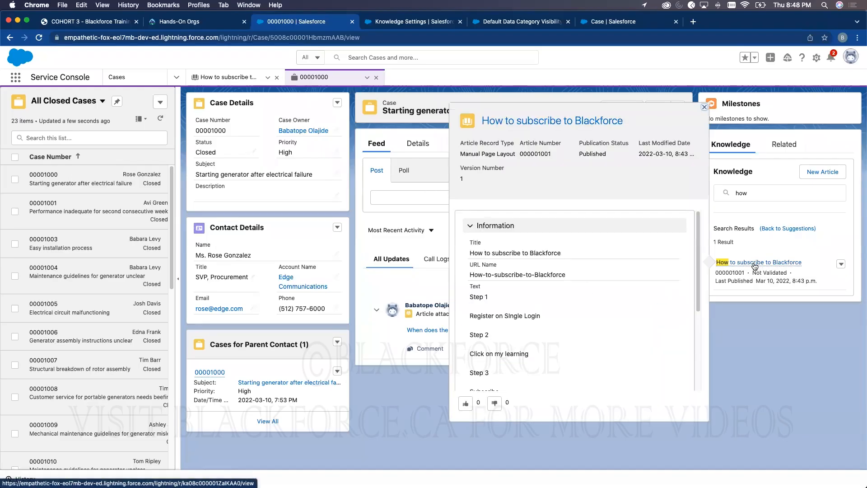
left_click(421, 197)
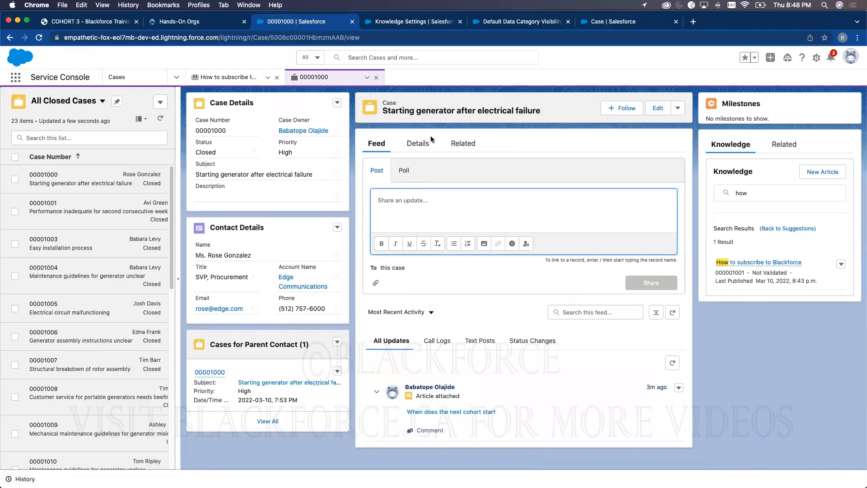
- In Case Layout, override the predefined actions and add Email to the Lightning Experience actions
left_click(605, 23)
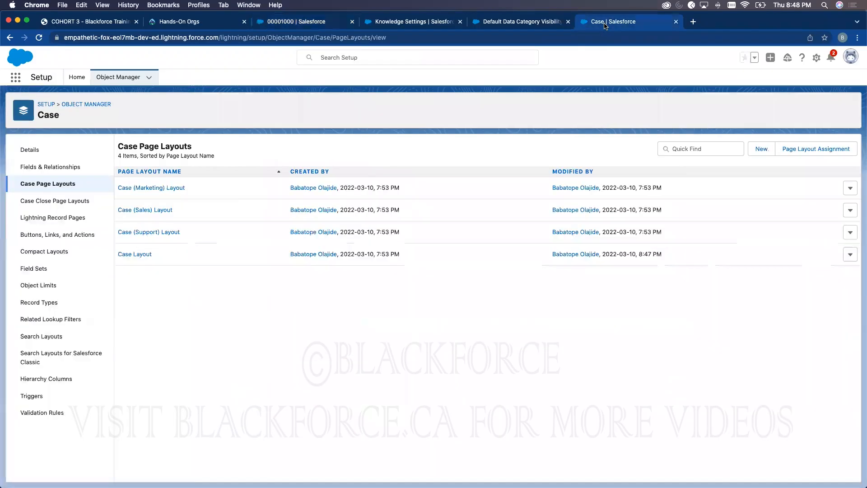
left_click(144, 255)
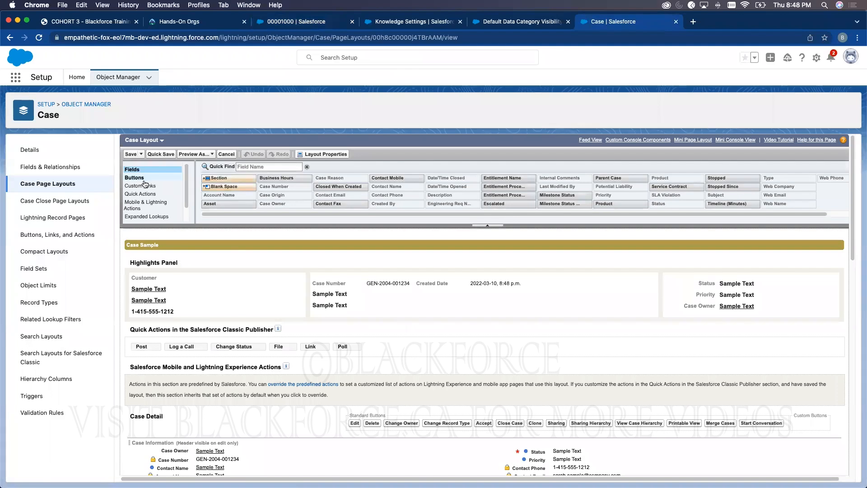
left_click(139, 208)
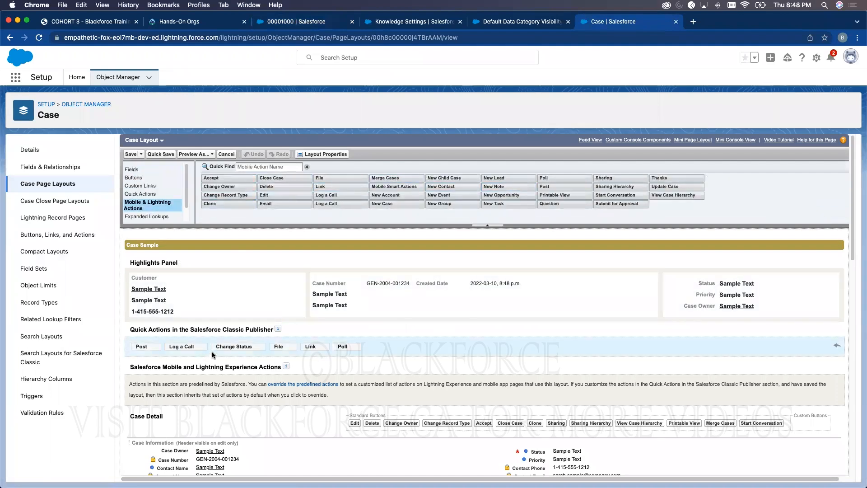
left_click_drag(267, 203, 374, 345)
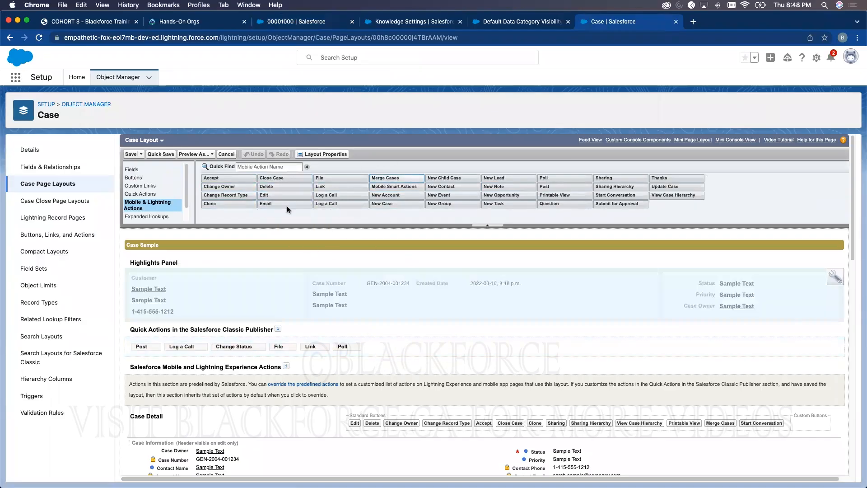
scroll(221, 367, "down", 1)
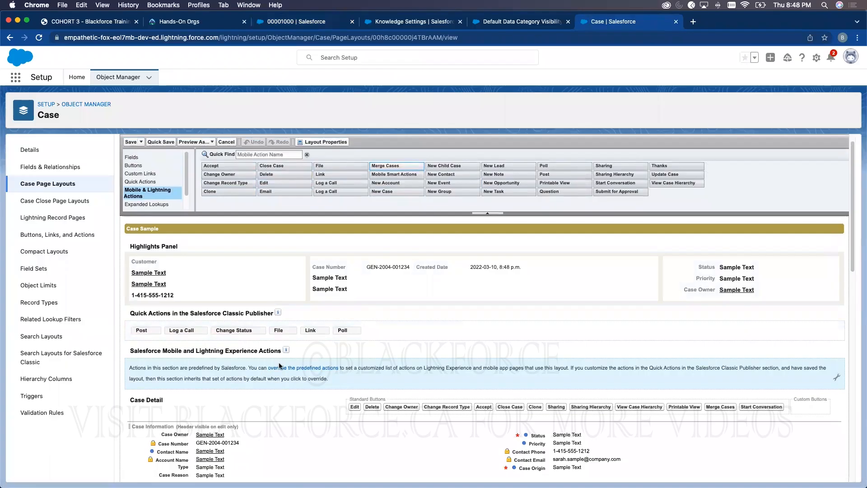
left_click(282, 368)
left_click_drag(280, 194, 376, 377)
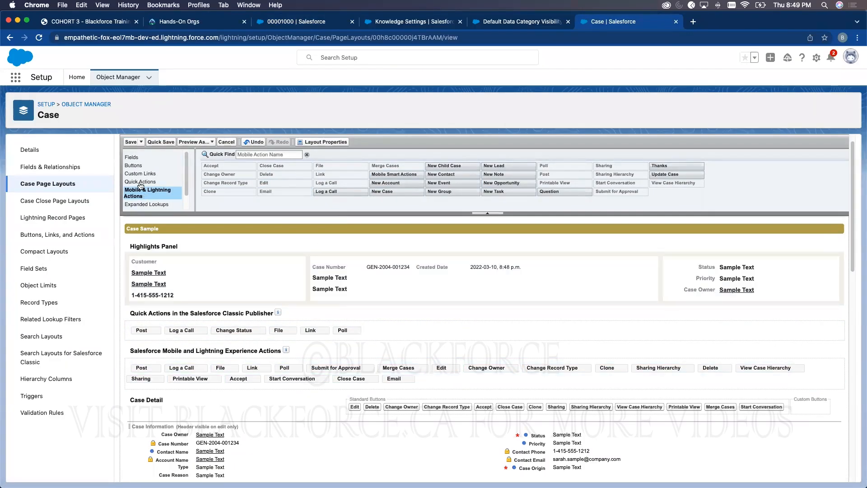
- Add the Email quick action to the Classic Publisher and save the Case Layout
left_click(140, 182)
left_click_drag(212, 174, 359, 322)
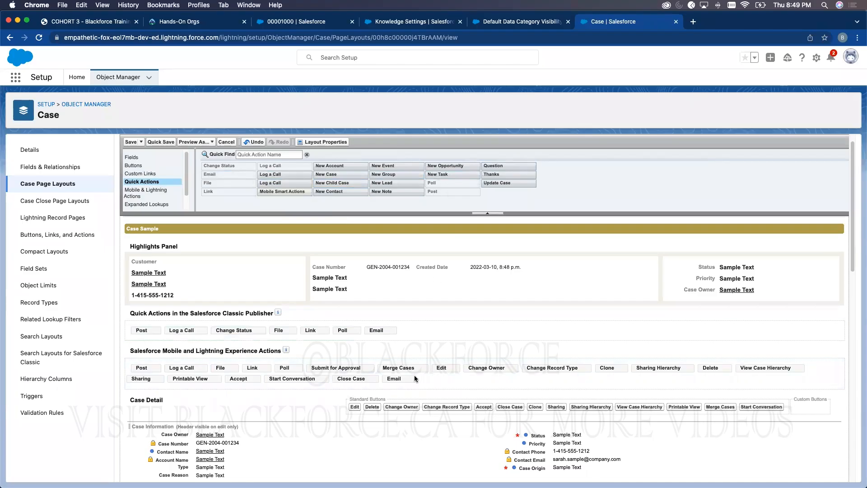
left_click(160, 195)
left_click(142, 205)
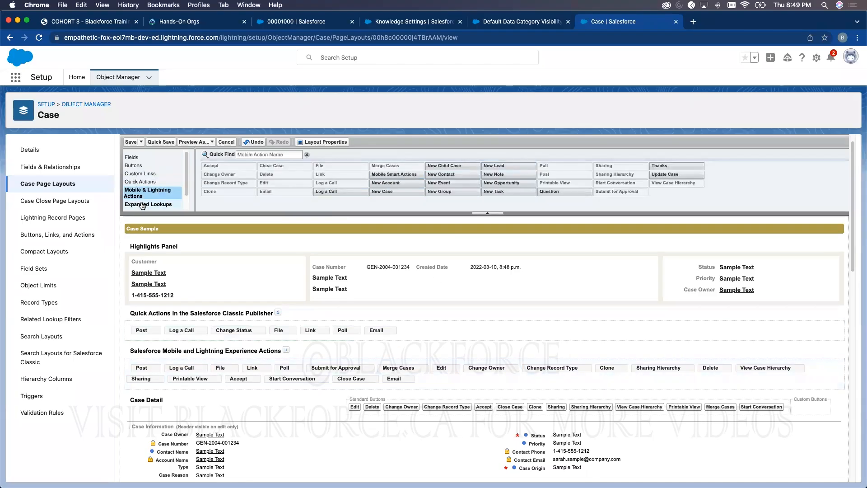
left_click(129, 142)
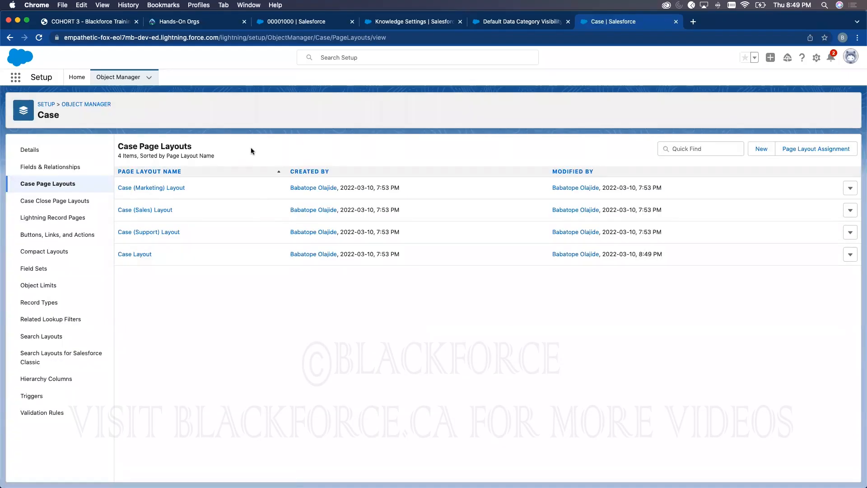
left_click(325, 21)
- Reload case 00001000 in the Service Console so its feed shows Post, Log a Call and Poll
left_click(39, 38)
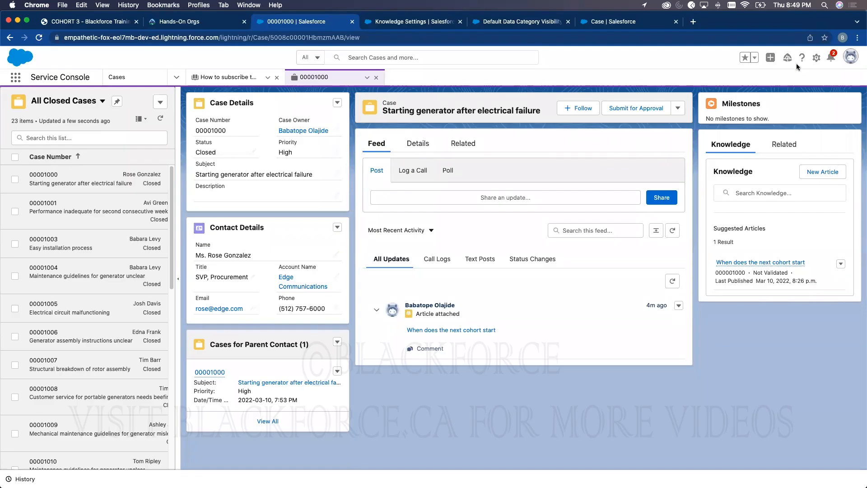
left_click(815, 58)
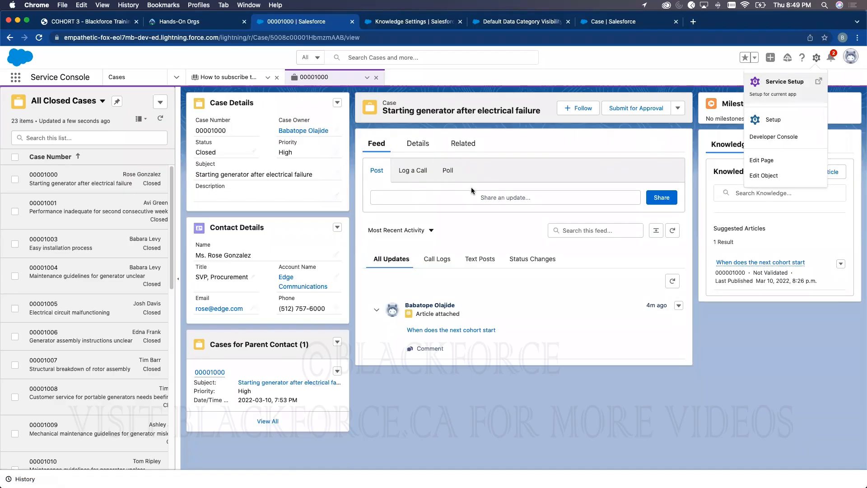
- Find Email-to-Case via Setup Quick Find 'email' and enable Email-to-Case and On-Demand Service
left_click(767, 121)
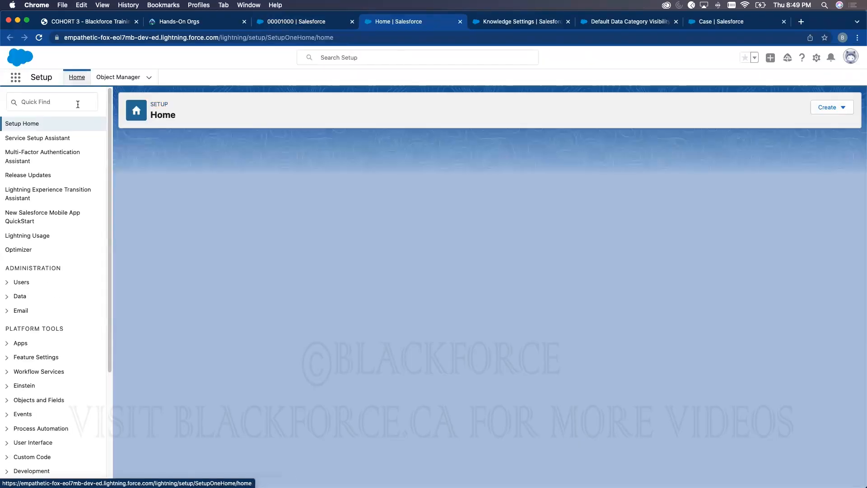
left_click(77, 105)
type("emai")
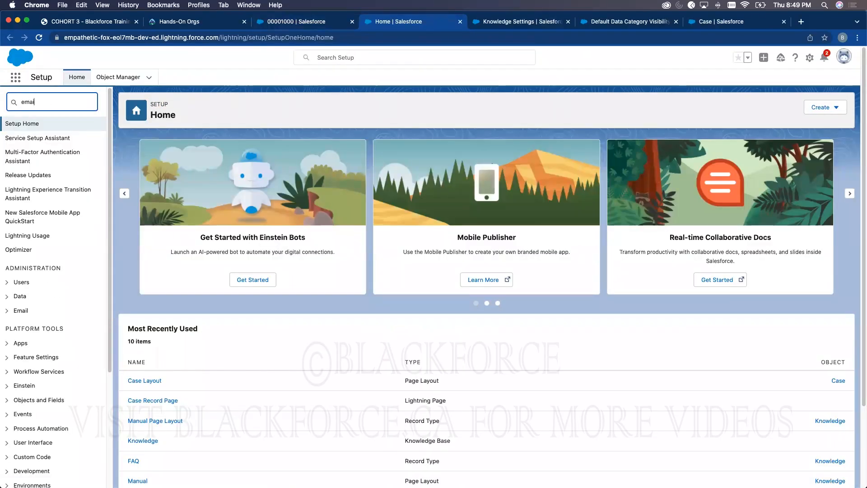
type("l")
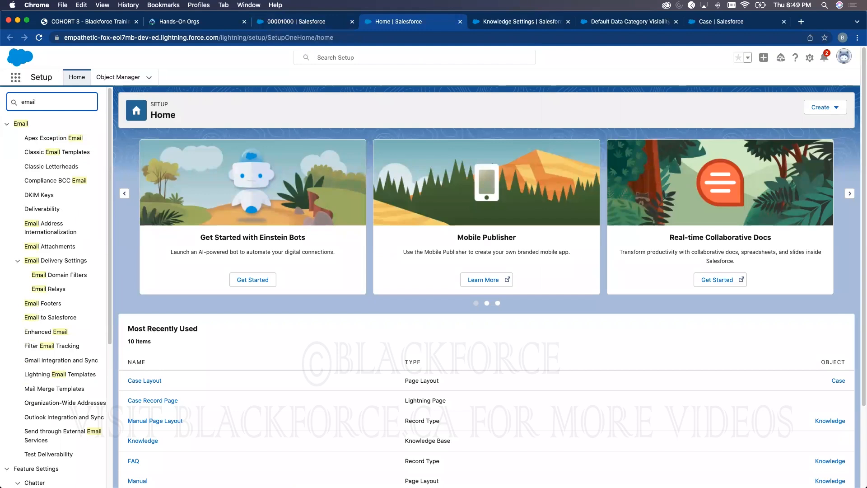
scroll(65, 317, "down", 5)
left_click(60, 306)
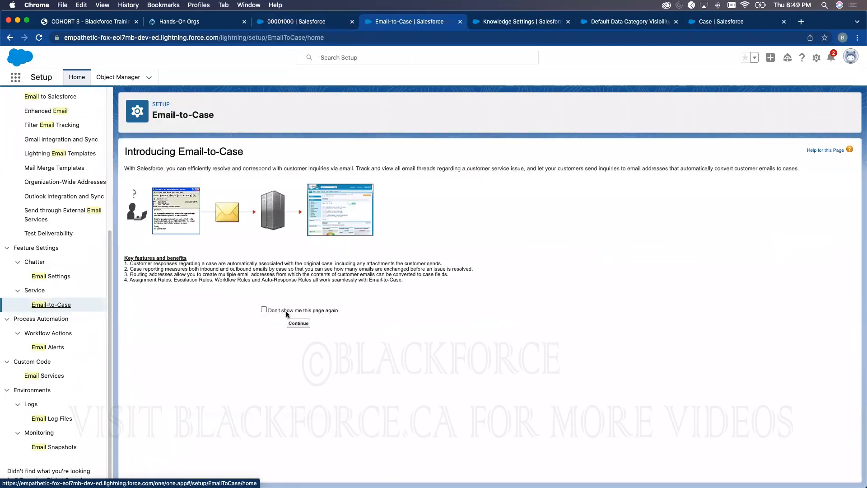
left_click(264, 310)
left_click(292, 323)
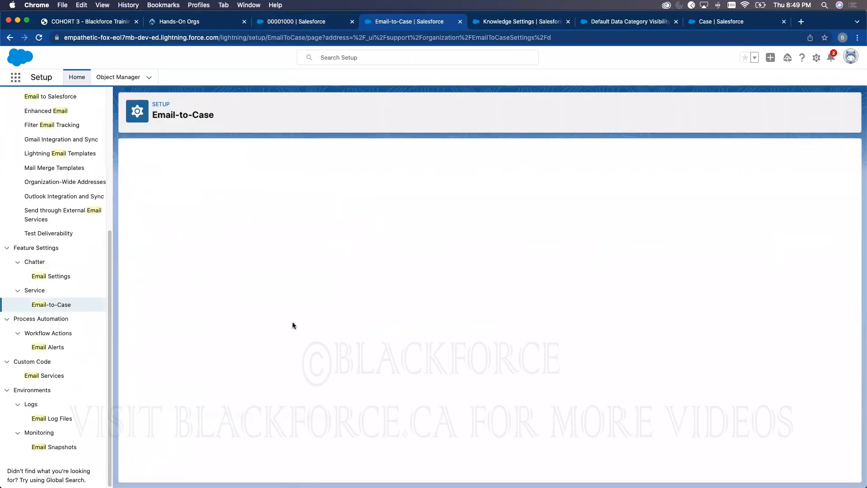
scroll(320, 289, "down", 1)
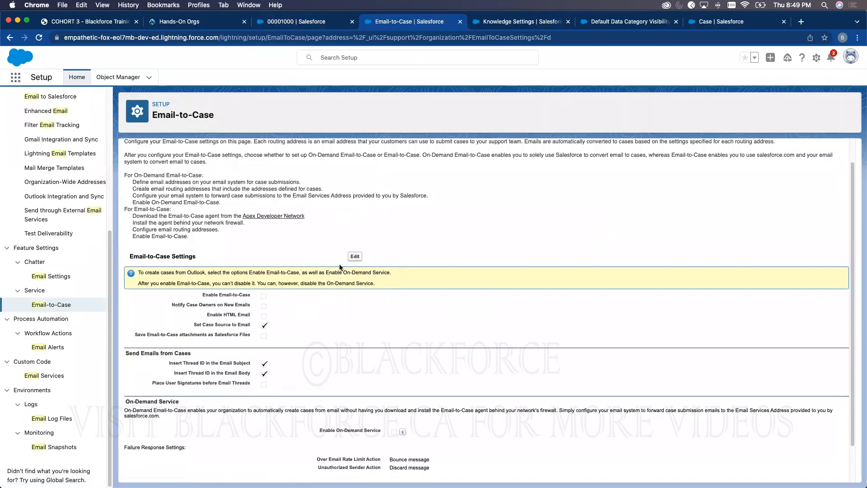
left_click(352, 256)
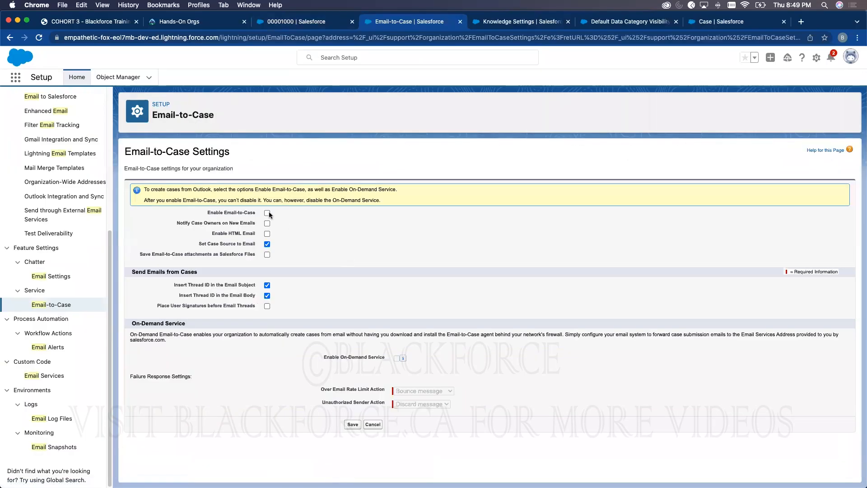
left_click(397, 358)
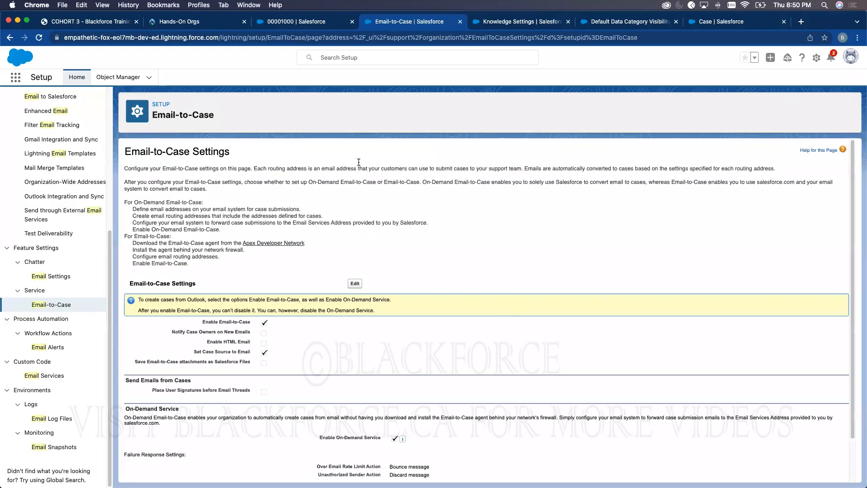
left_click(294, 21)
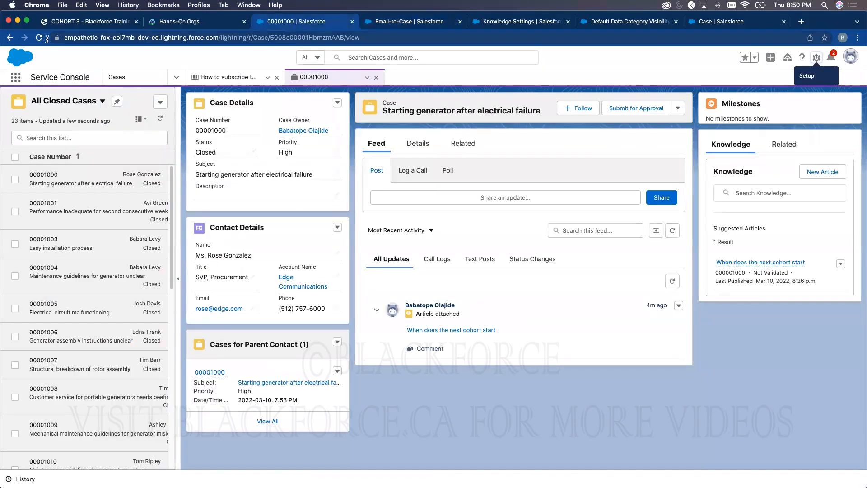
- Reload the case, close the open case and article console tabs, and return to Cases
left_click(39, 37)
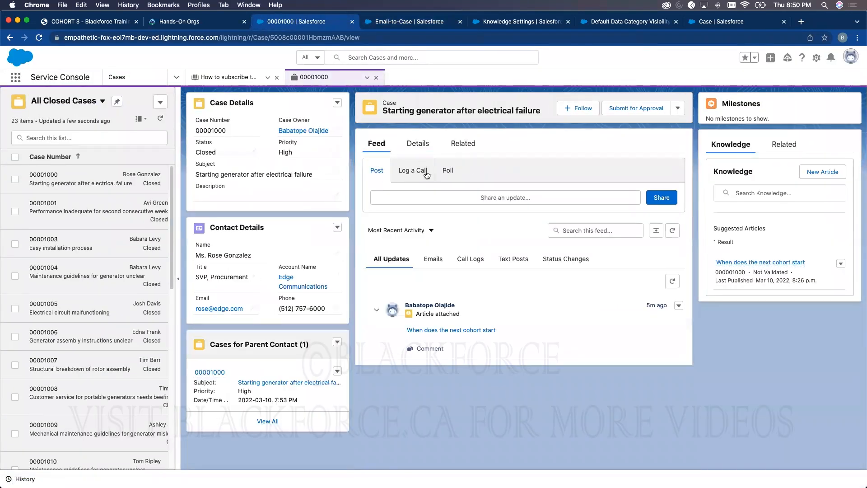
left_click(40, 38)
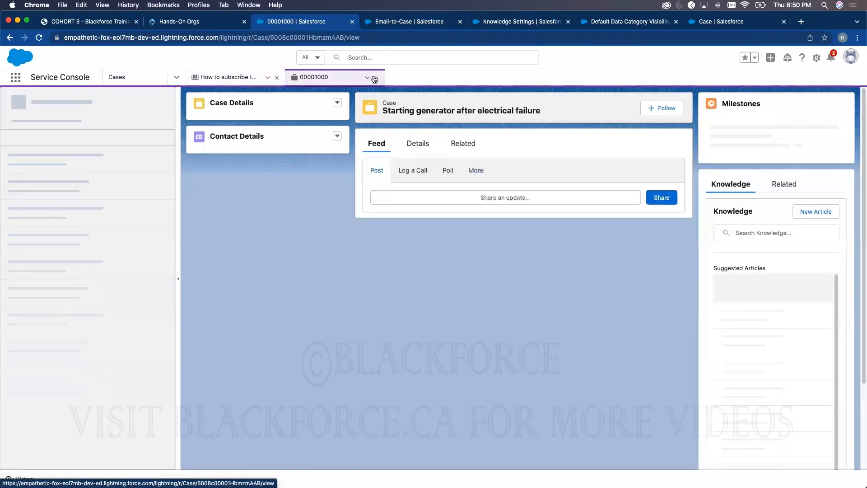
left_click(374, 78)
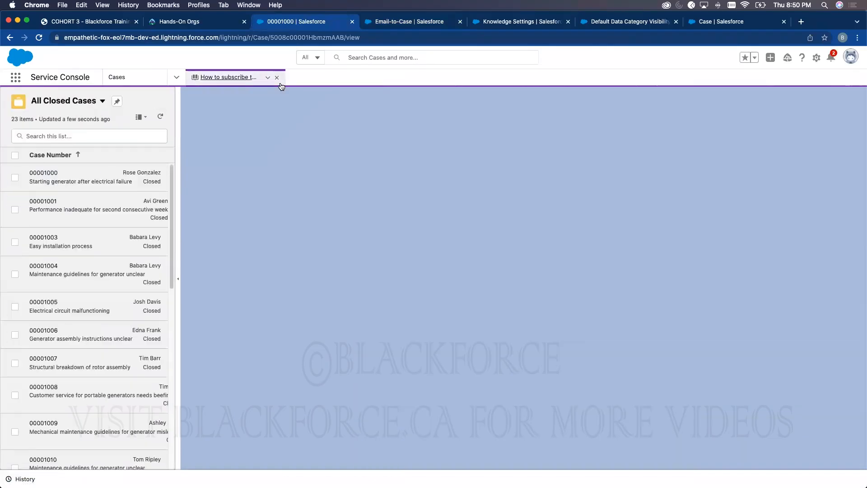
left_click(276, 77)
left_click(175, 78)
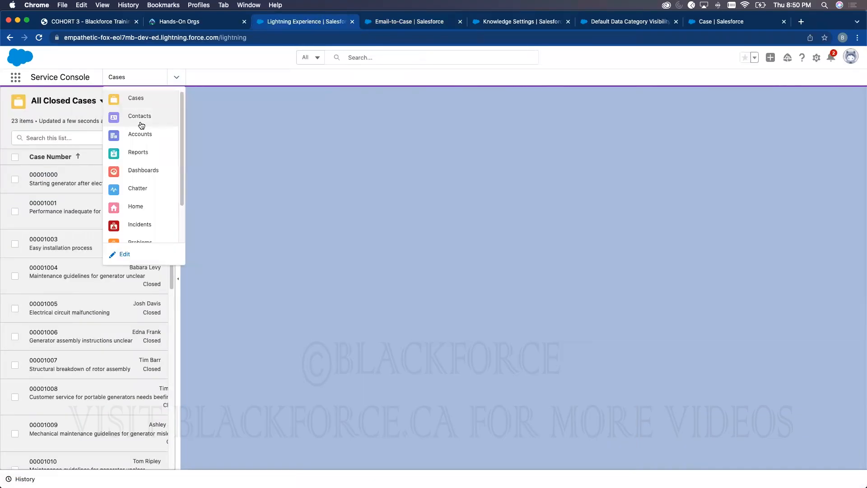
left_click(123, 98)
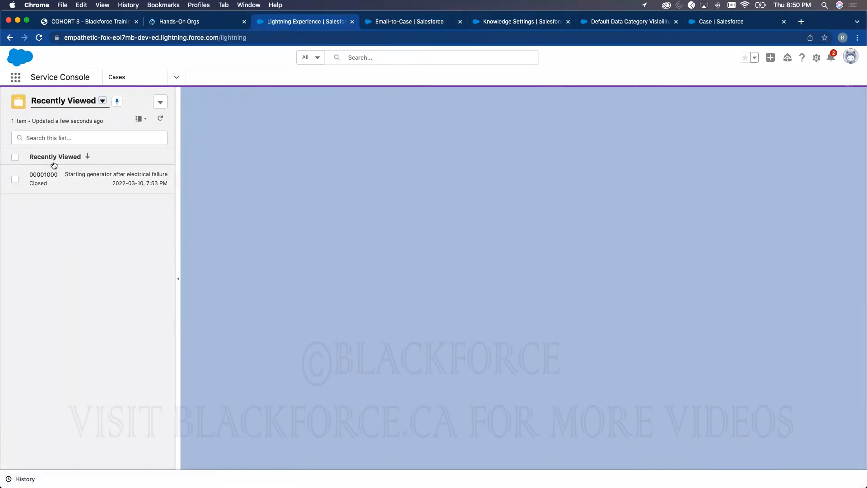
- Switch the Cases list to My Cases, open case 00001002, then open Case Layout in Setup
left_click(68, 101)
left_click(56, 132)
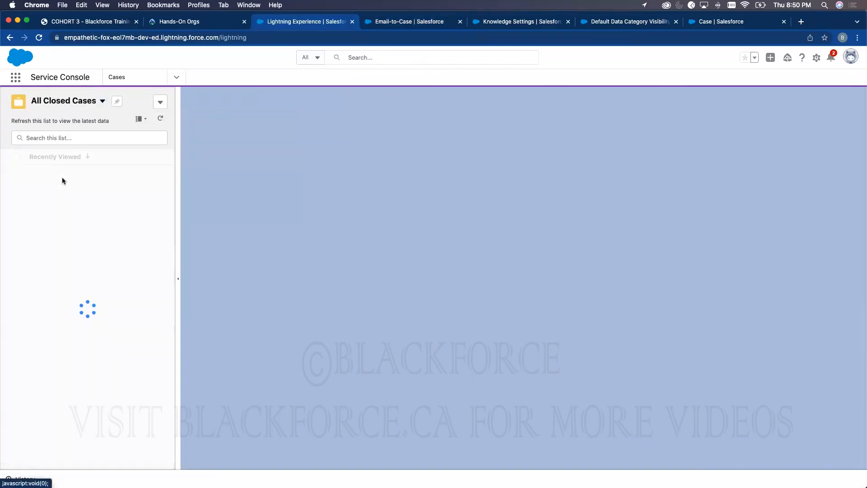
left_click(76, 106)
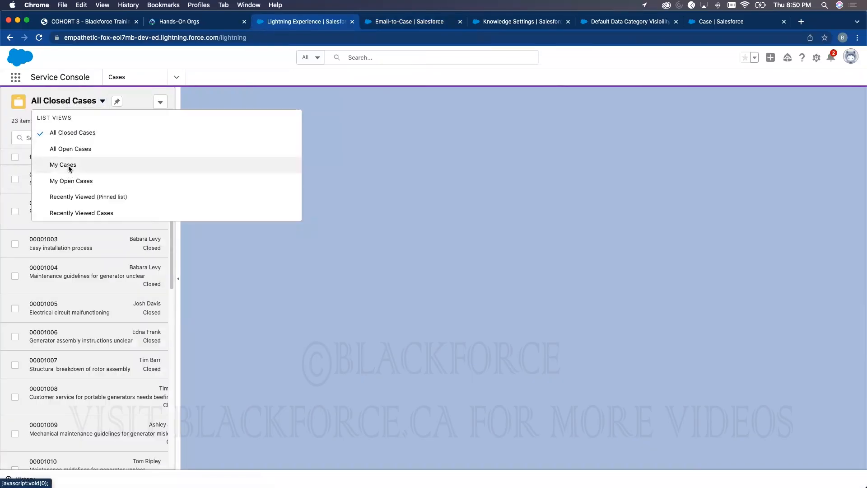
left_click(126, 166)
left_click(57, 263)
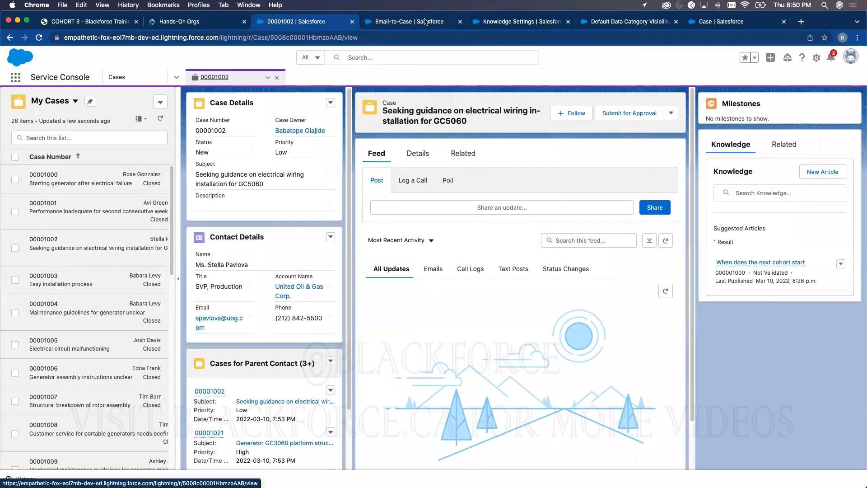
left_click(709, 20)
left_click(140, 254)
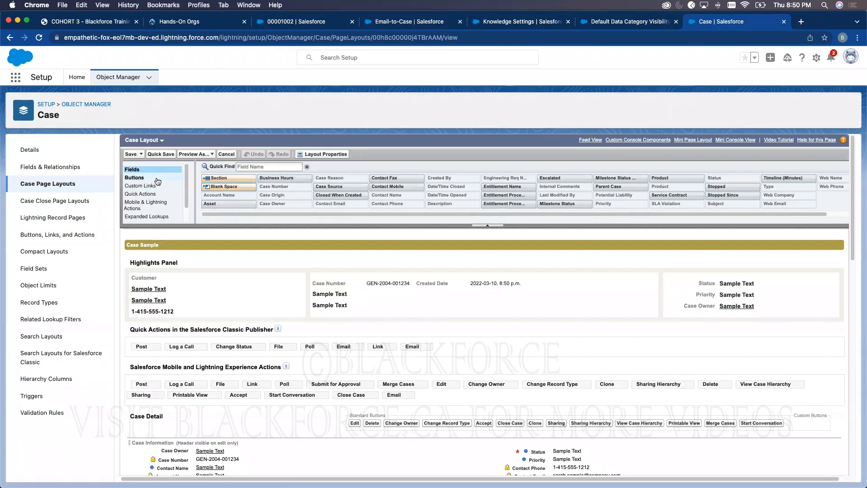
- Drag Email into the Case Layout's Lightning Experience actions, save, and reopen the layout
left_click(146, 203)
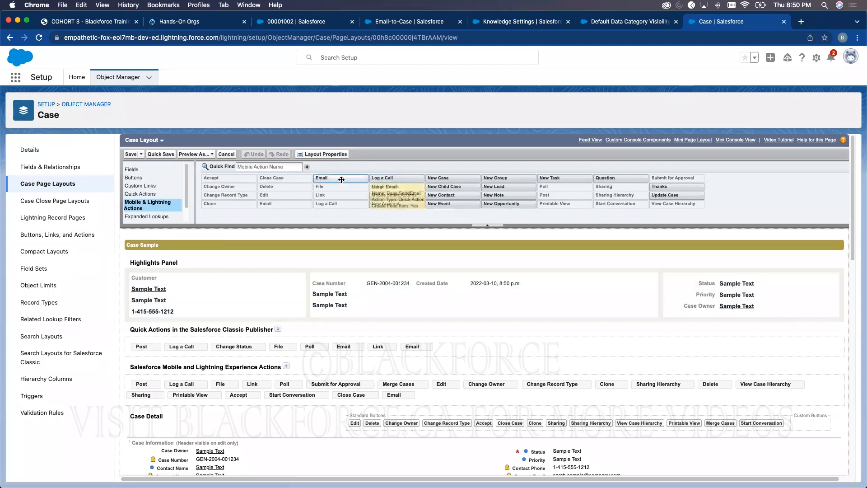
left_click_drag(337, 197, 431, 395)
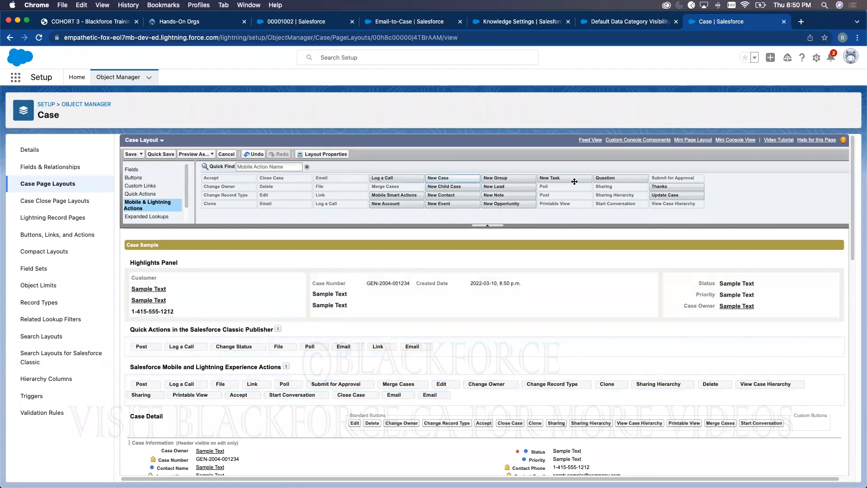
left_click(129, 154)
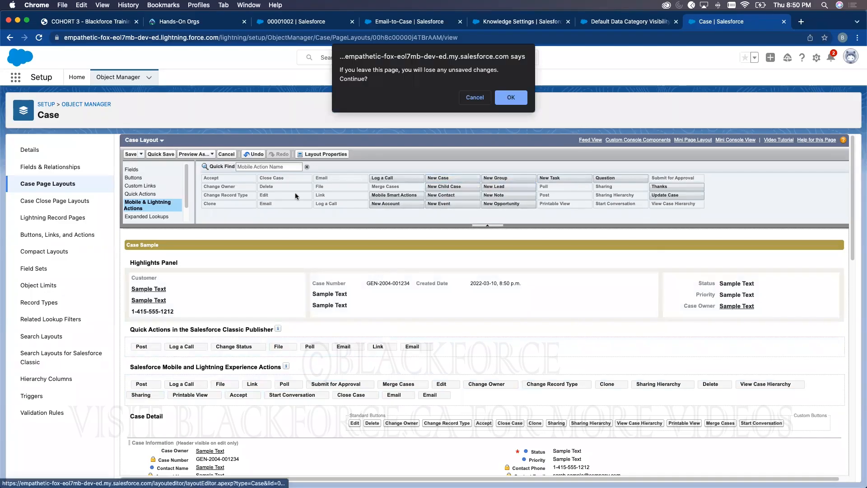
left_click(485, 101)
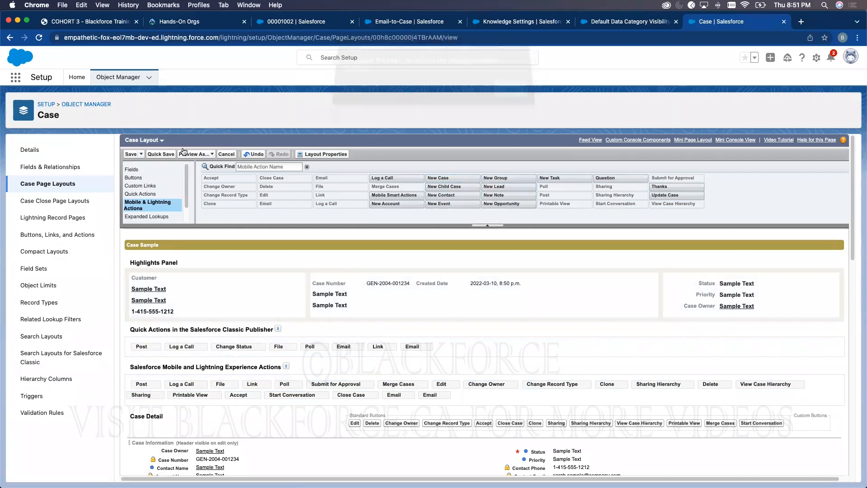
left_click(135, 154)
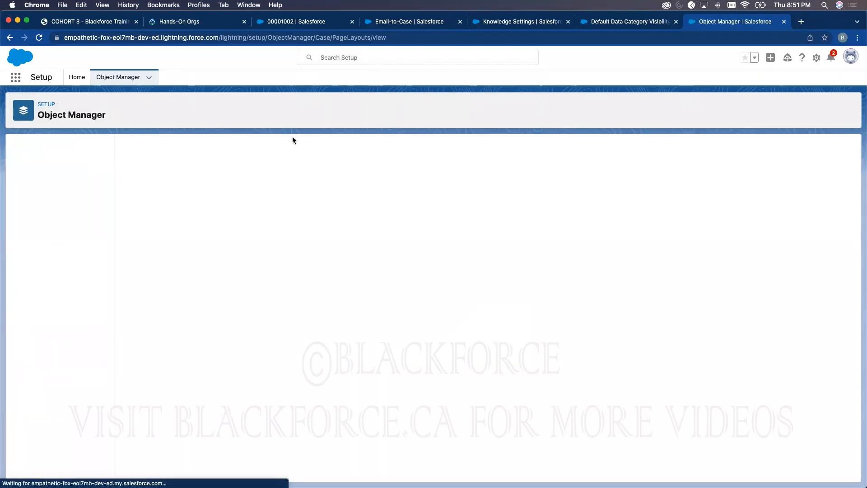
left_click(140, 254)
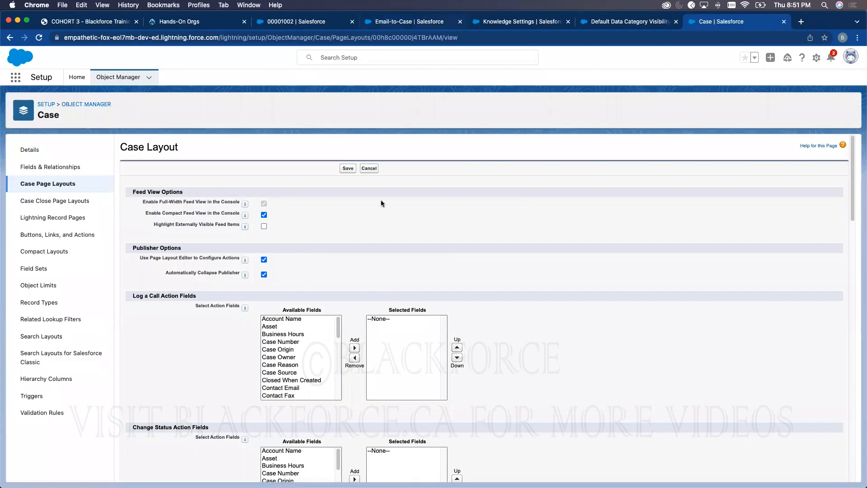
- Add Account Name, Asset, Business Hours and Case Number to the Email action's fields
key("super+4")
key("super+3")
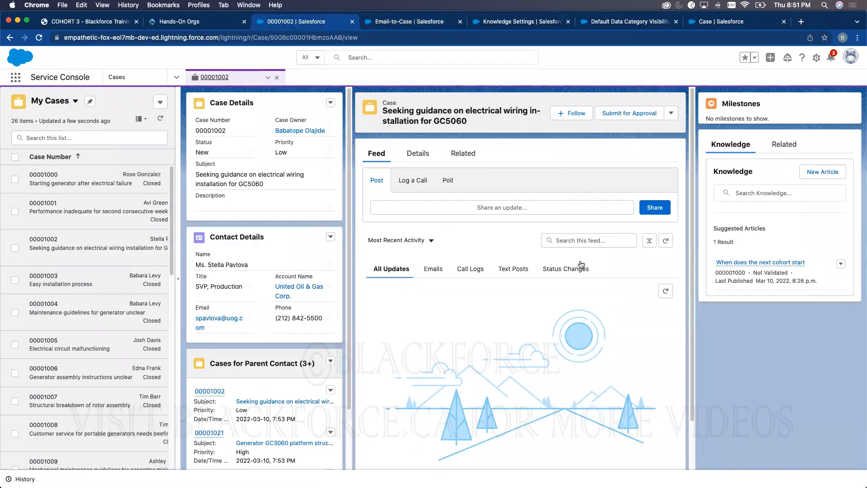
left_click(384, 22)
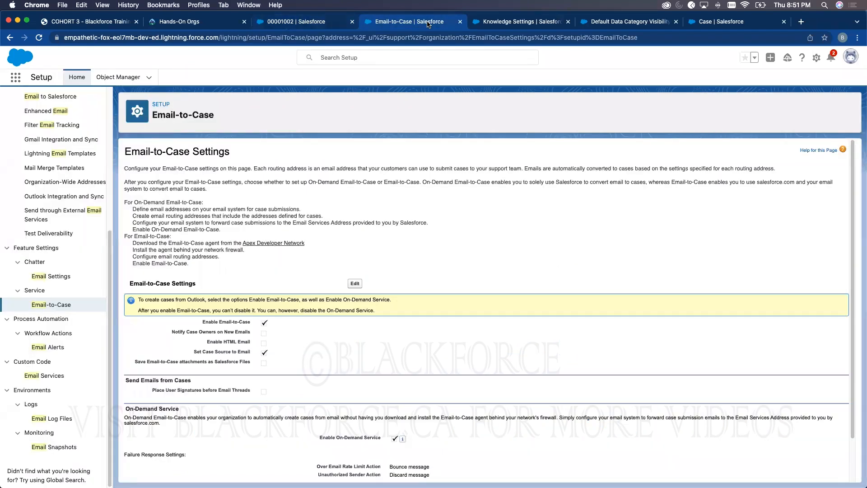
left_click(698, 25)
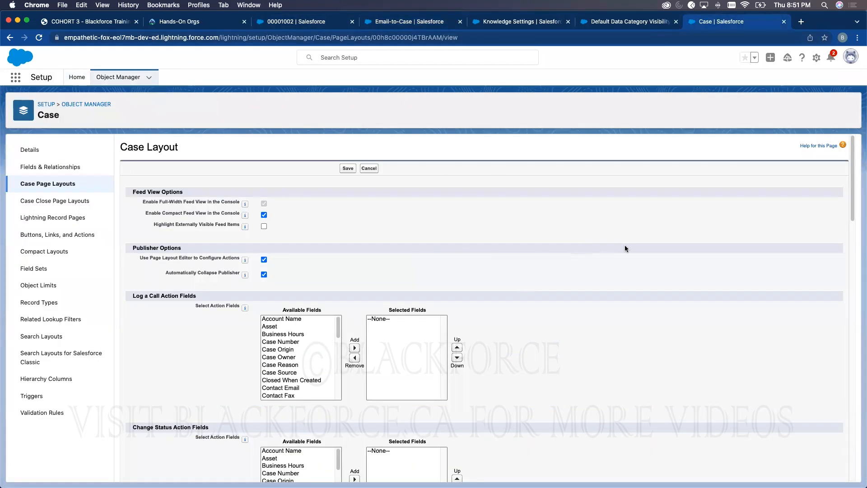
scroll(239, 255, "down", 3)
scroll(239, 252, "down", 1)
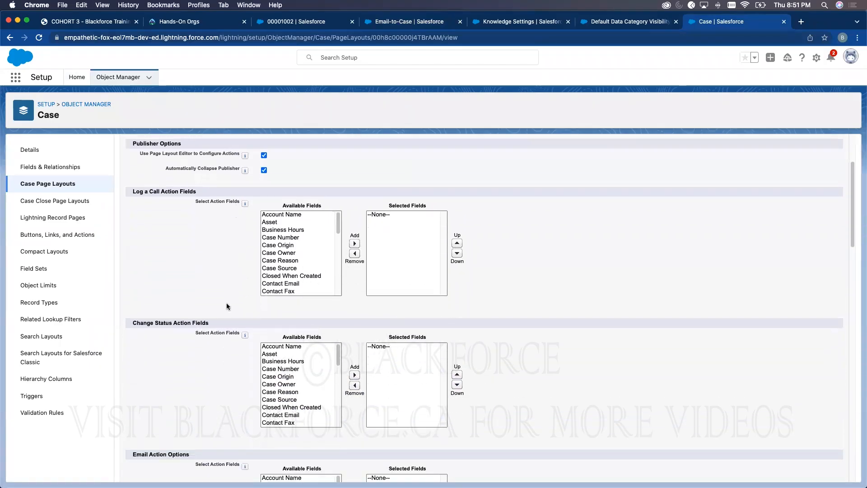
scroll(227, 306, "down", 2)
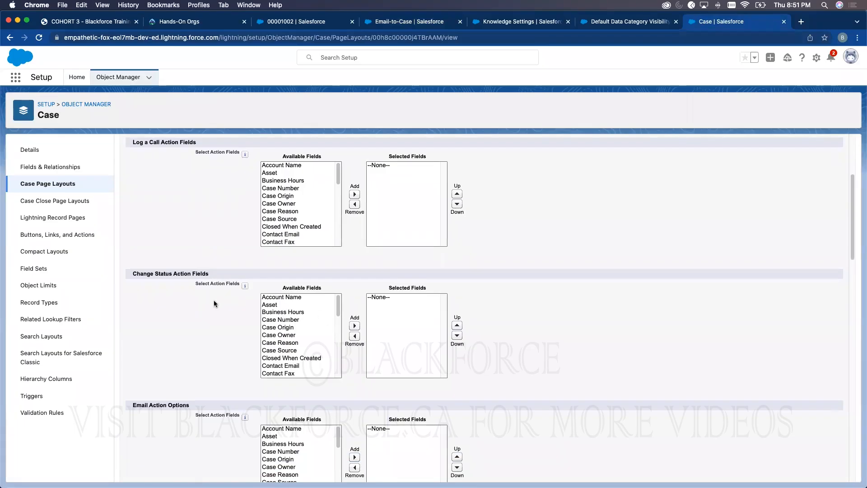
scroll(451, 306, "down", 5)
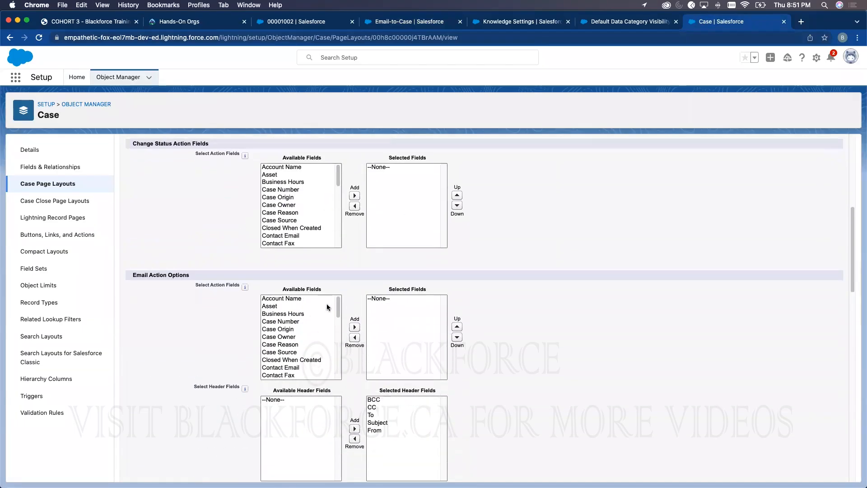
left_click(296, 299)
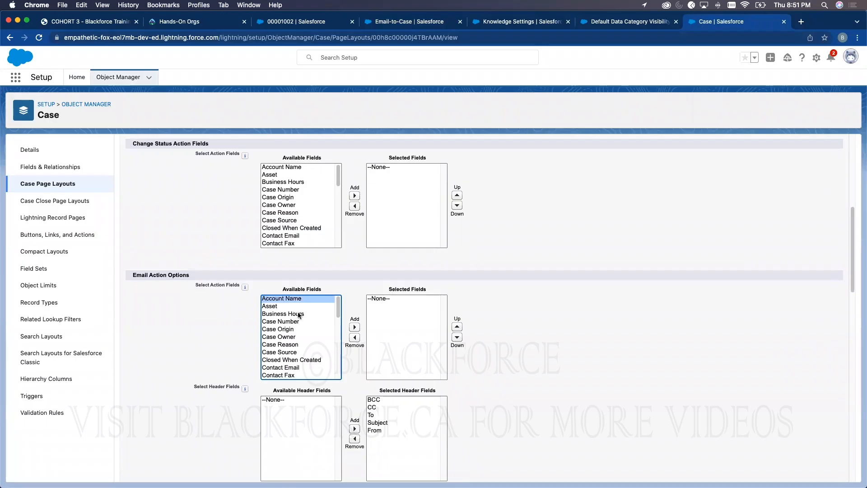
left_click(299, 322, "shift")
left_click(355, 327)
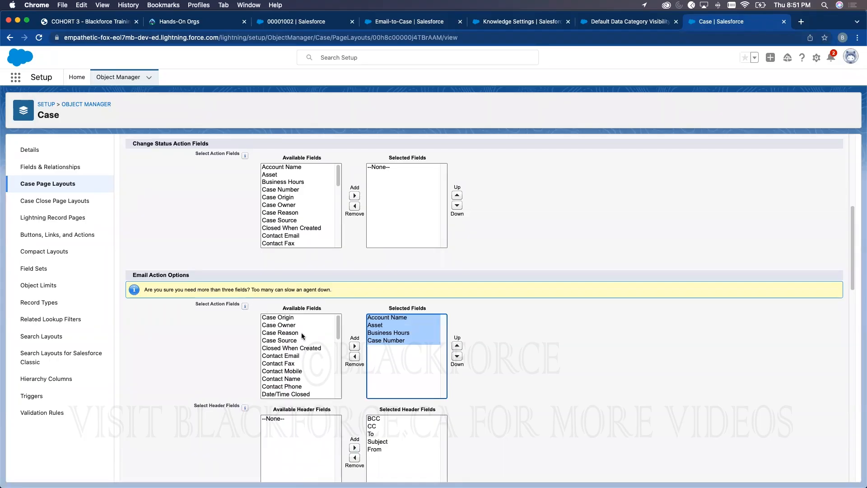
- Add Priority and Product to the Email action's fields
scroll(302, 345, "down", 1)
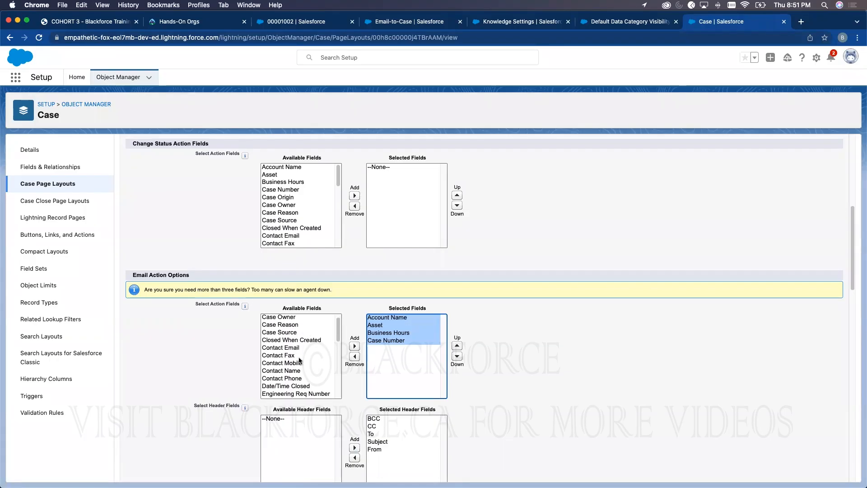
scroll(299, 360, "down", 4)
scroll(293, 361, "down", 1)
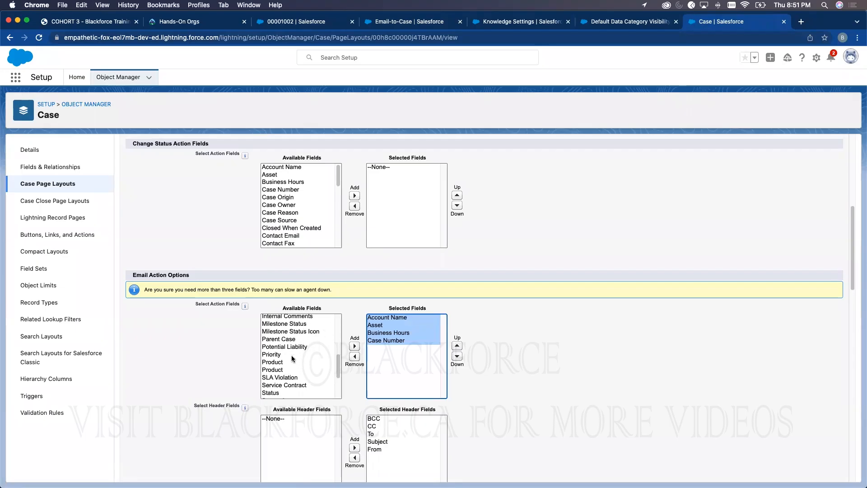
scroll(298, 363, "down", 1)
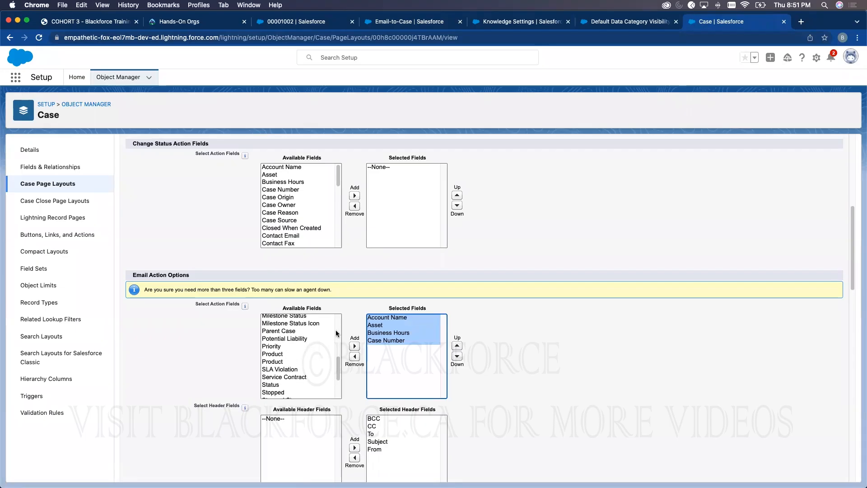
left_click(276, 346)
left_click(275, 362, "shift")
left_click(354, 346)
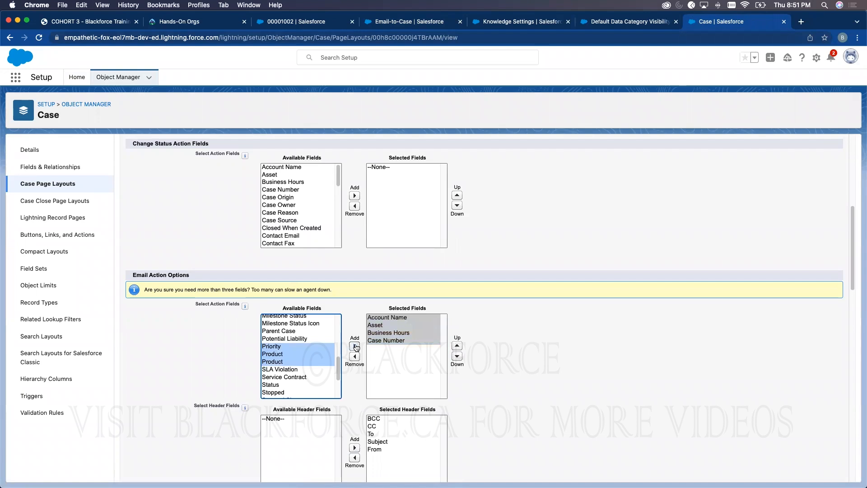
- Enable attaching articles inline and save the Case Layout feed settings
scroll(440, 335, "down", 7)
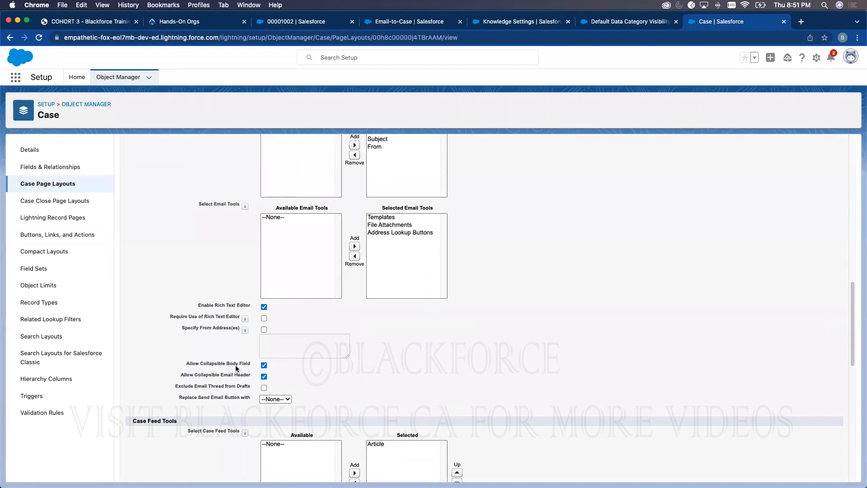
scroll(278, 353, "down", 2)
scroll(278, 352, "down", 3)
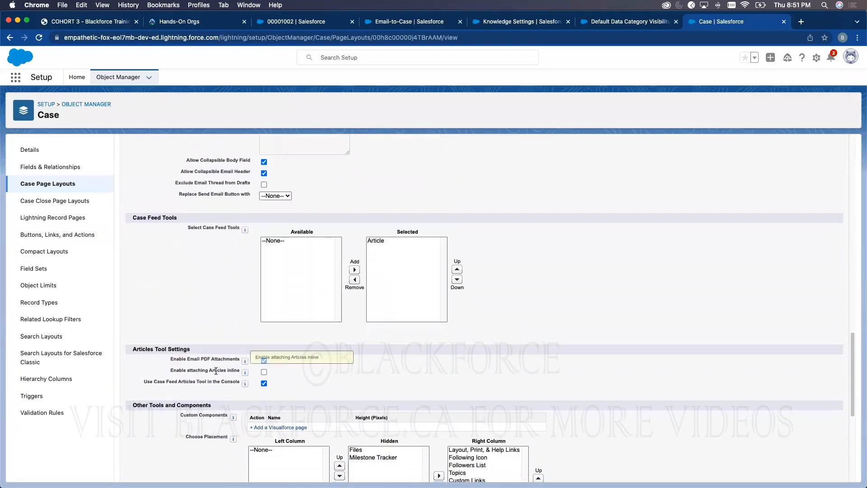
left_click_drag(225, 377, 173, 370)
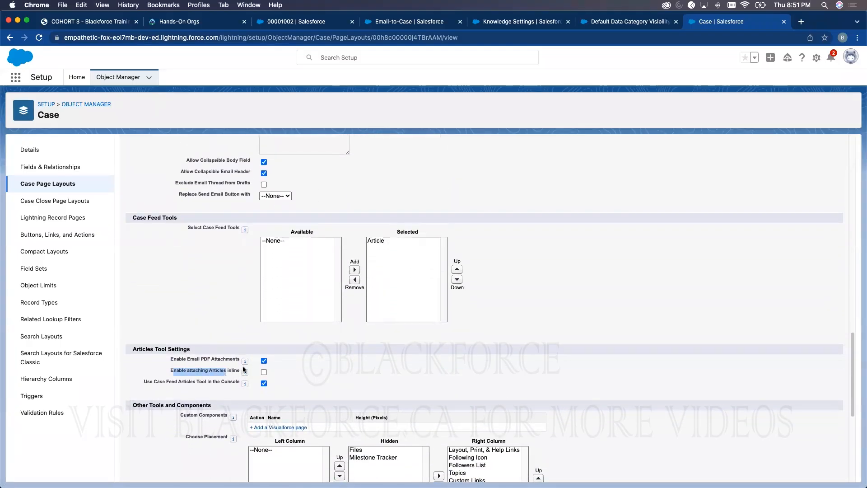
left_click(264, 372)
scroll(452, 195, "up", 10)
scroll(406, 183, "up", 4)
left_click(347, 168)
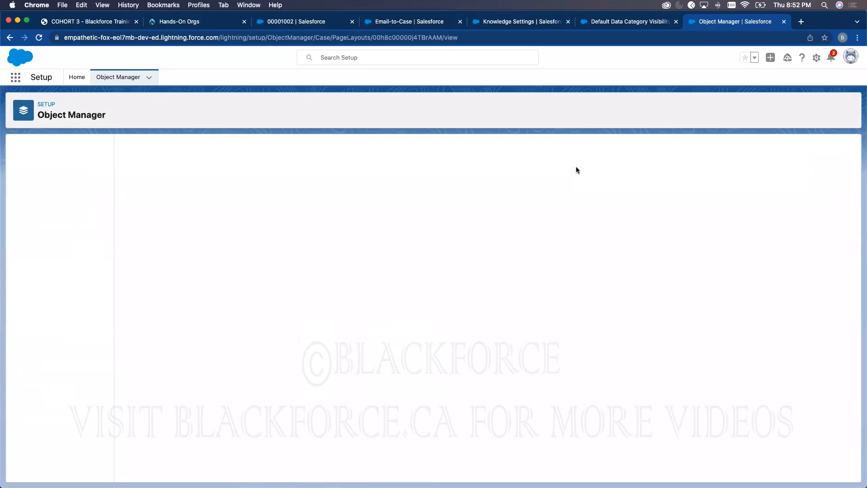
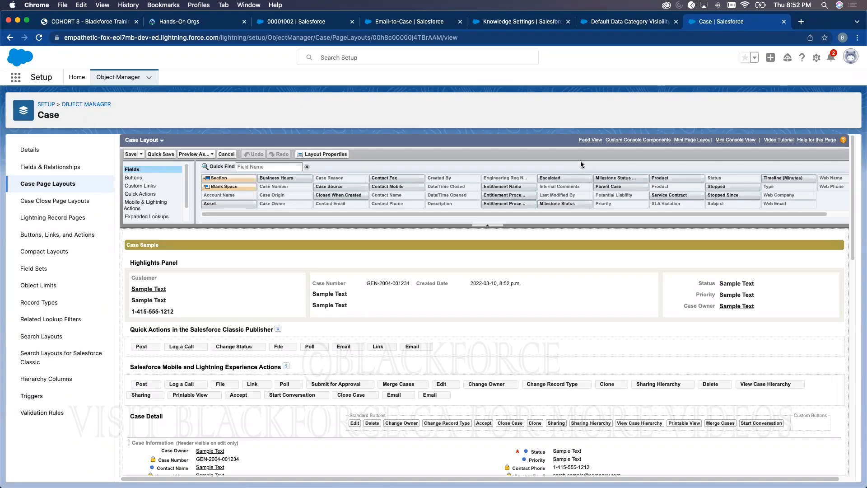
- Reload the electrical wiring case and check the suggested article's actions while composing an email reply
left_click(311, 25)
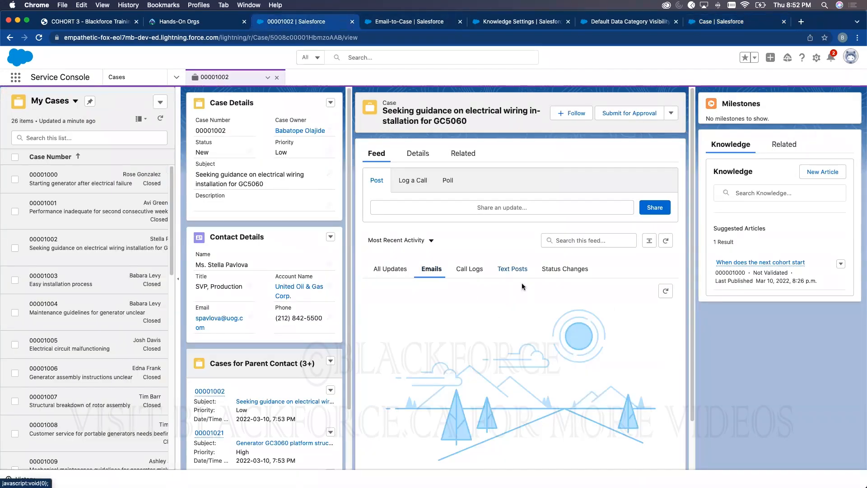
left_click(39, 37)
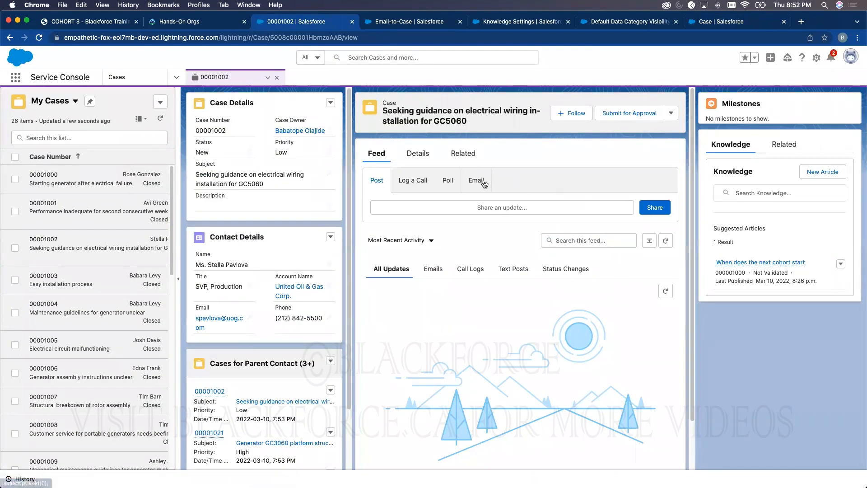
left_click(484, 183)
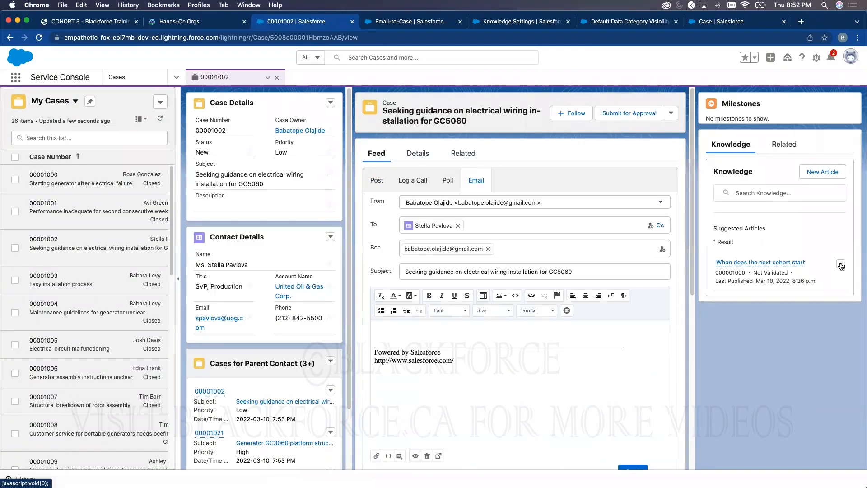
left_click(840, 264)
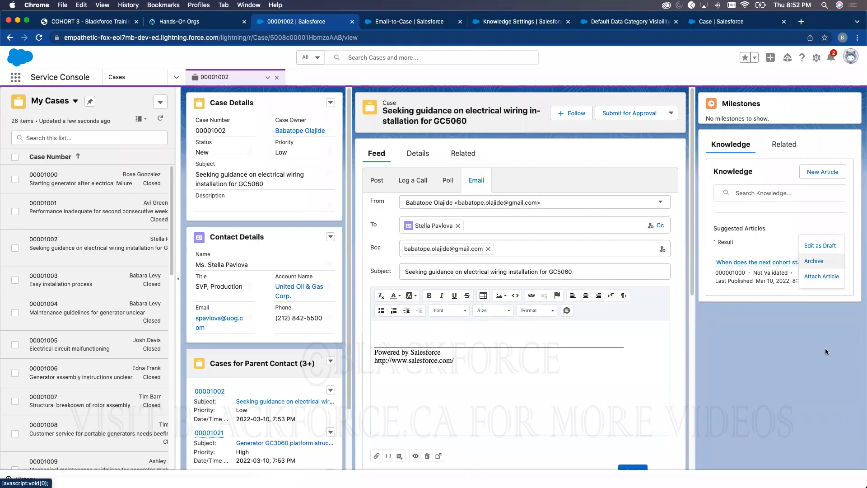
left_click(792, 342)
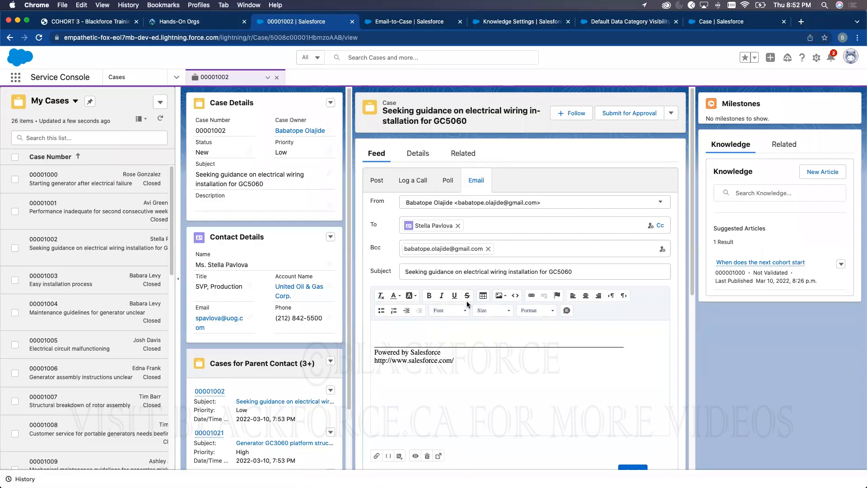
left_click(840, 265)
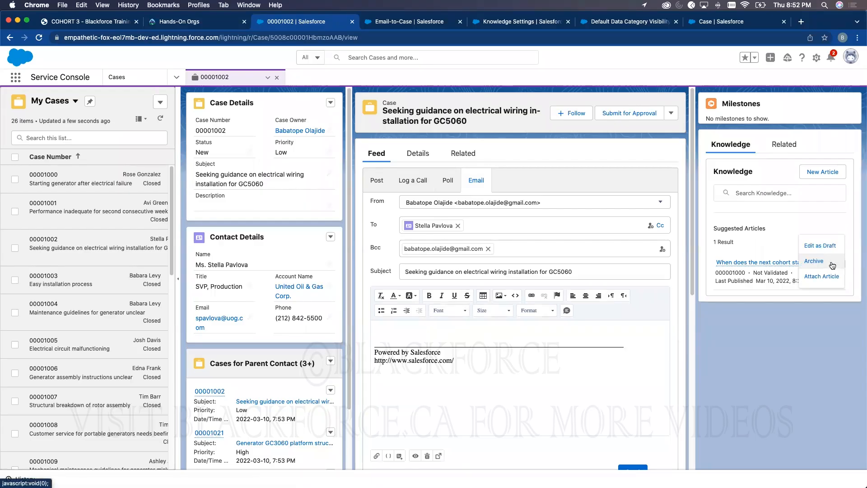
left_click(455, 337)
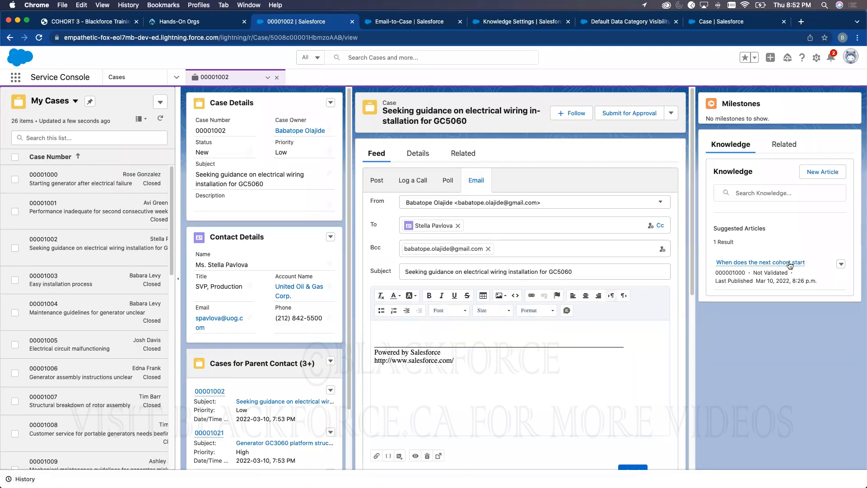
mouse_move(790, 265)
- Find the Knowledge object in Object Manager and go to its Communication Channel Mappings
left_click(710, 25)
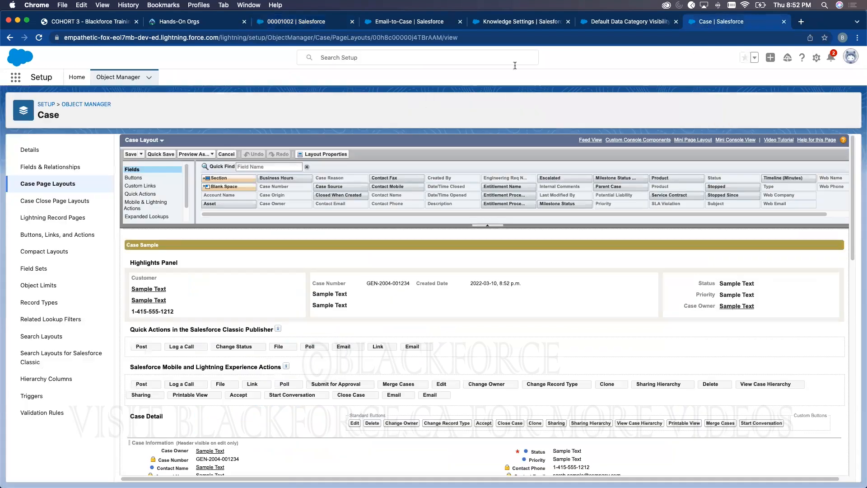
left_click(126, 78)
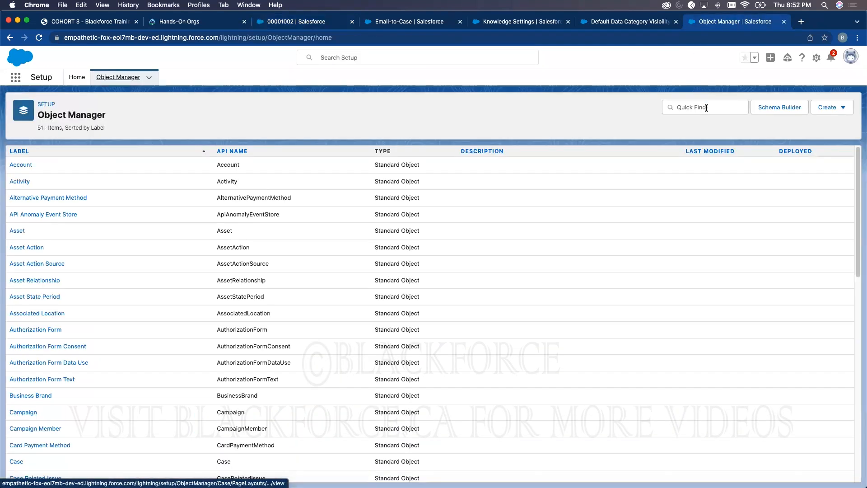
left_click(682, 107)
type("knio")
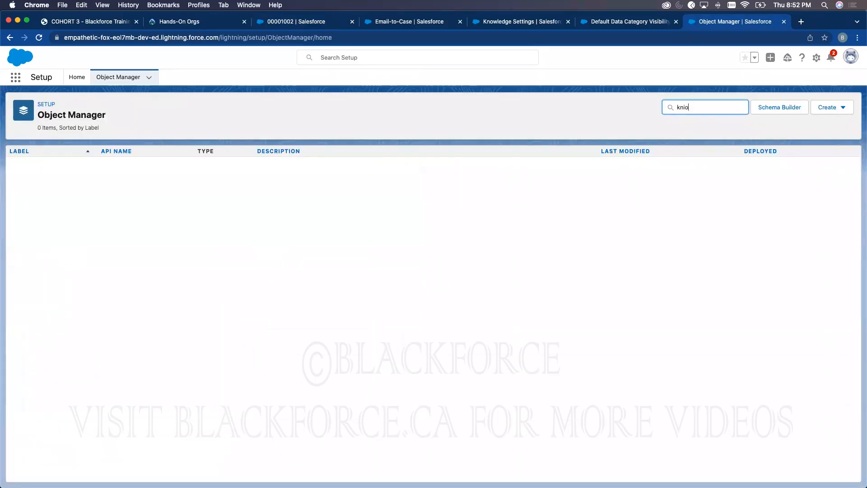
type("wow")
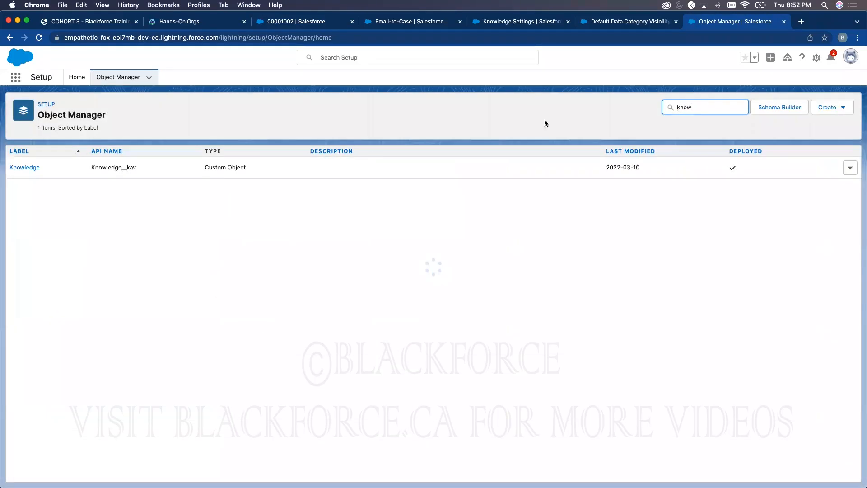
left_click(28, 168)
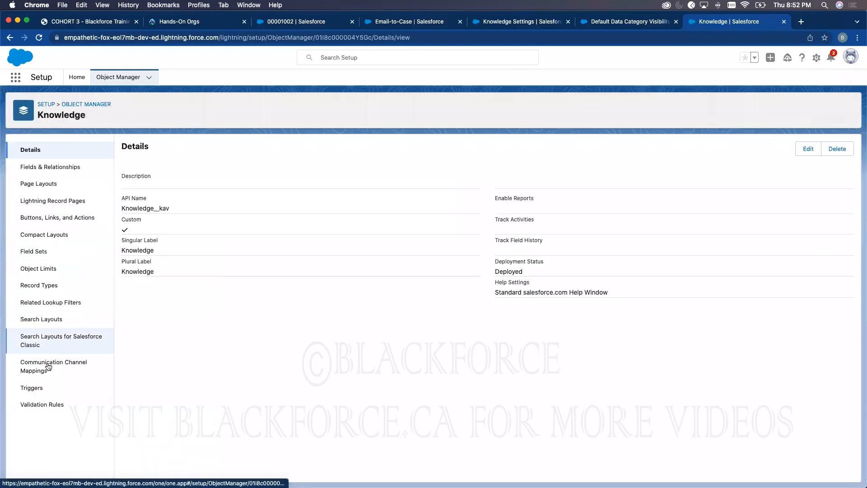
left_click(50, 366)
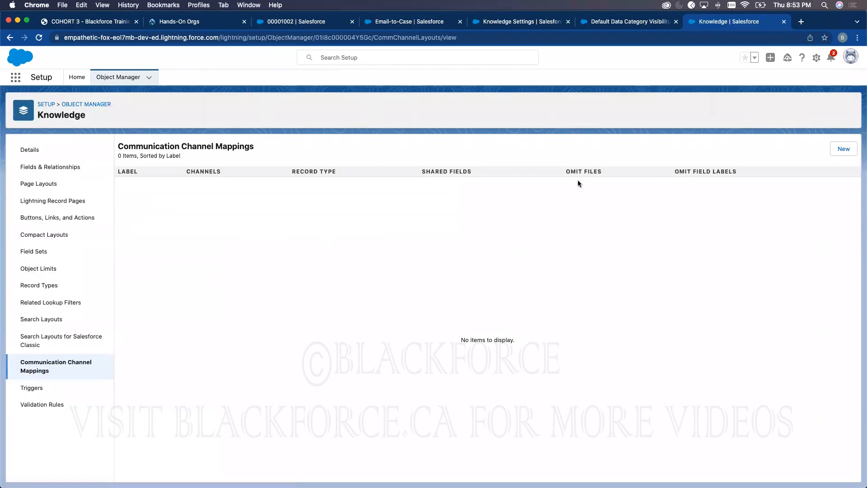
left_click_drag(119, 146, 265, 150)
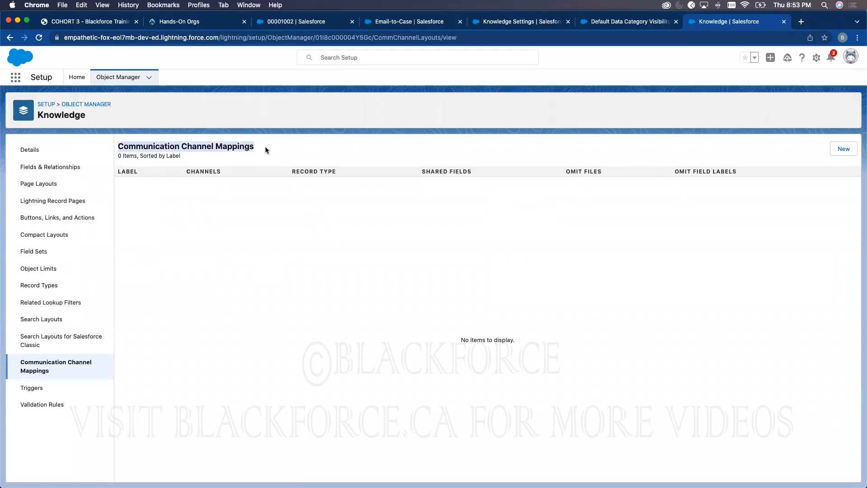
- Start a new channel mapping labelled 'Email Communication' with Email as its selected channel
left_click(834, 151)
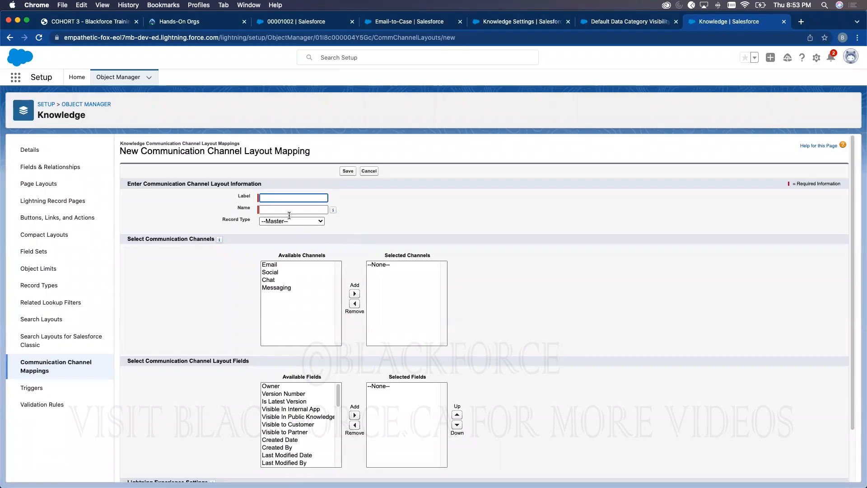
left_click(283, 200)
type("Ema")
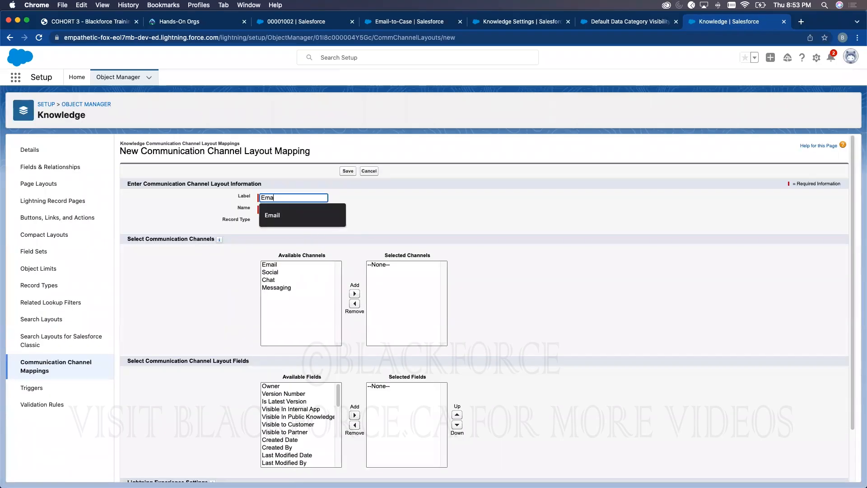
type("il Communicati")
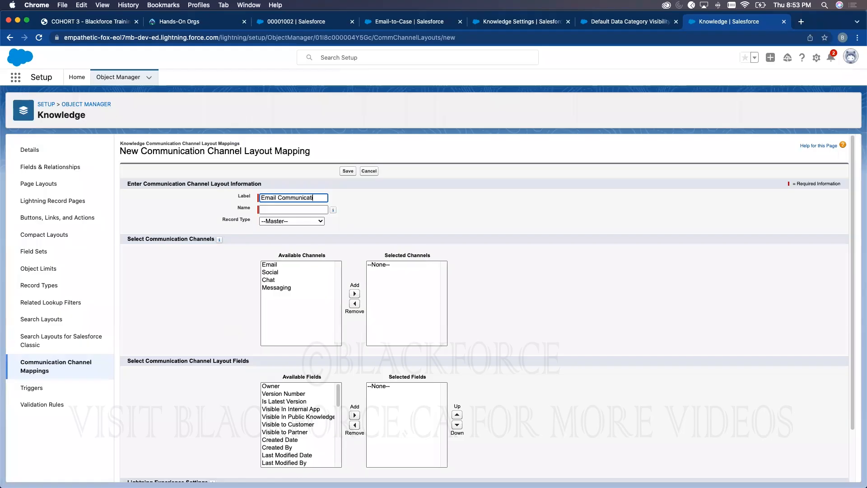
type("on")
left_click(430, 177)
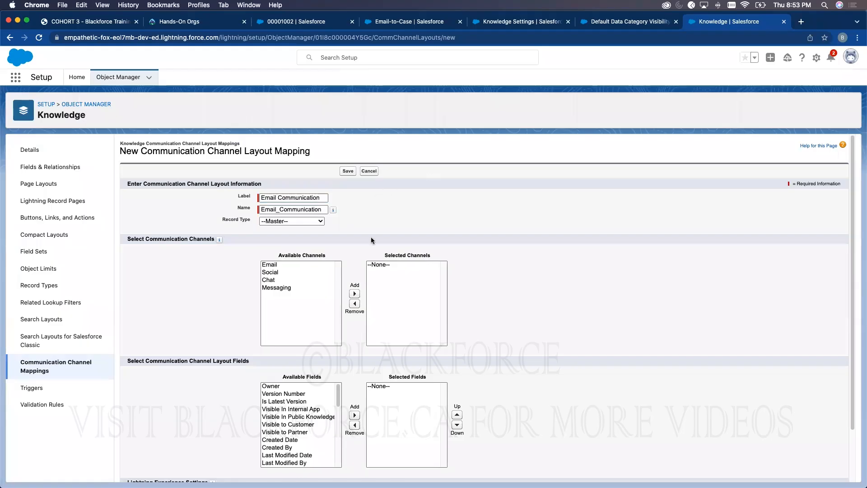
left_click(323, 267)
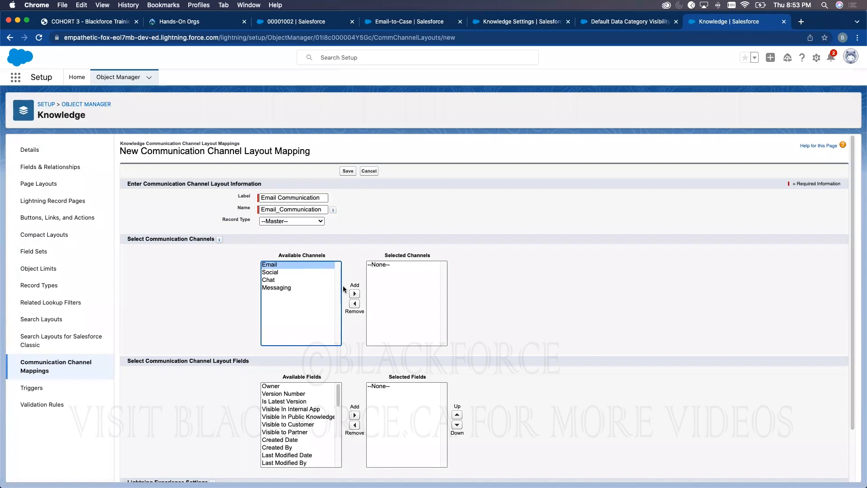
left_click(355, 293)
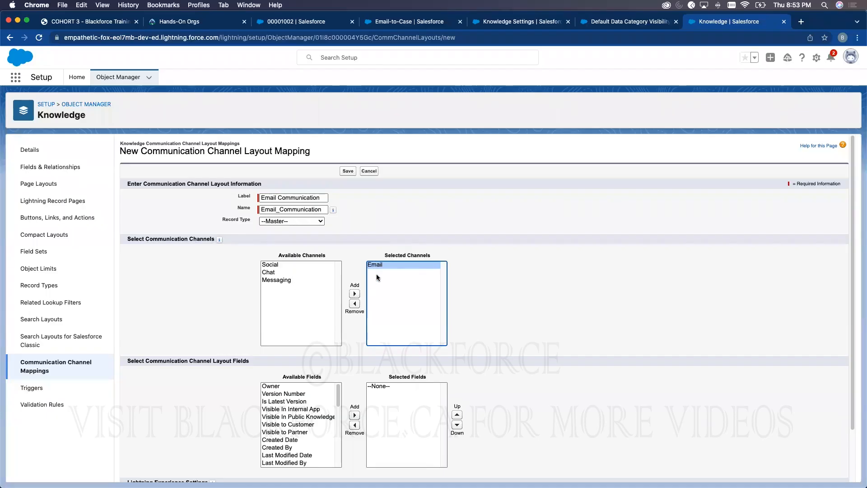
- Share the Text, Answer, Question and Title fields and save the mapping
scroll(497, 284, "down", 3)
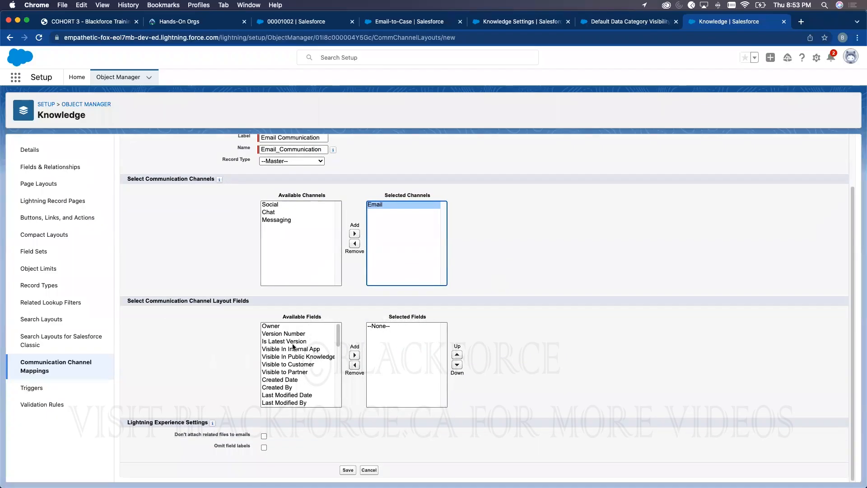
left_click_drag(339, 328, 329, 387)
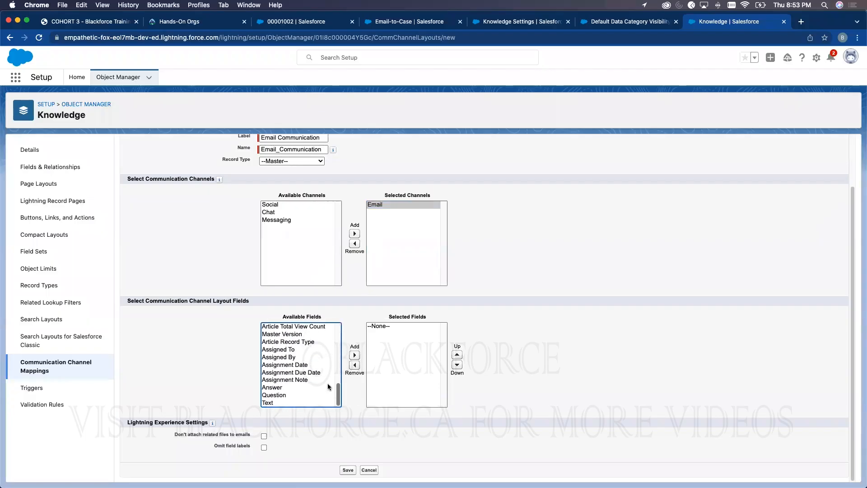
left_click(276, 388)
left_click(272, 402)
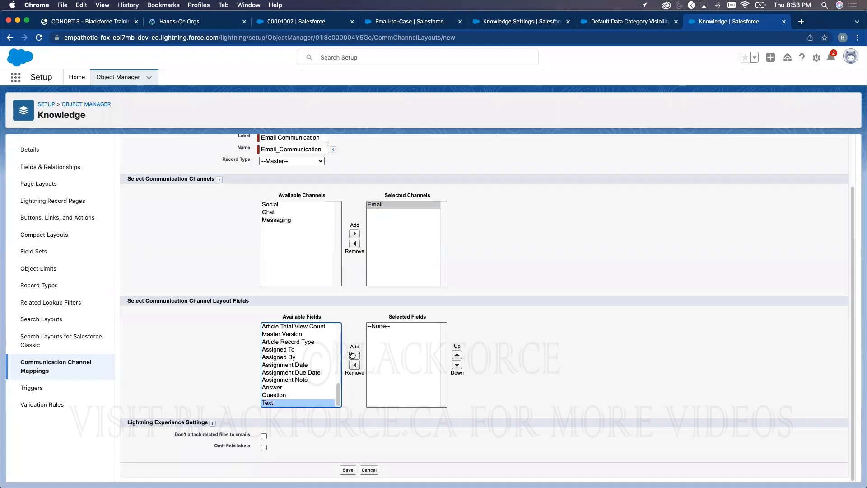
left_click(352, 354)
left_click(273, 395)
left_click(273, 403, "shift")
left_click(354, 354)
left_click(337, 363)
scroll(337, 364, "up", 5)
left_click(271, 373)
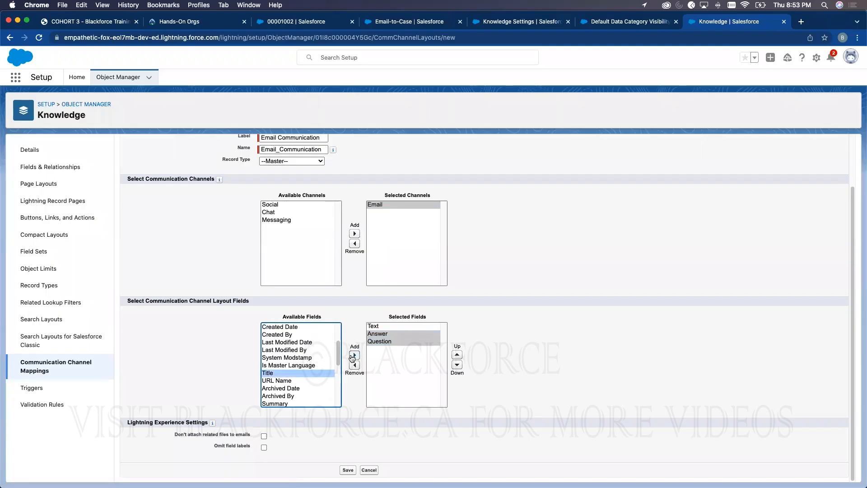
left_click(354, 355)
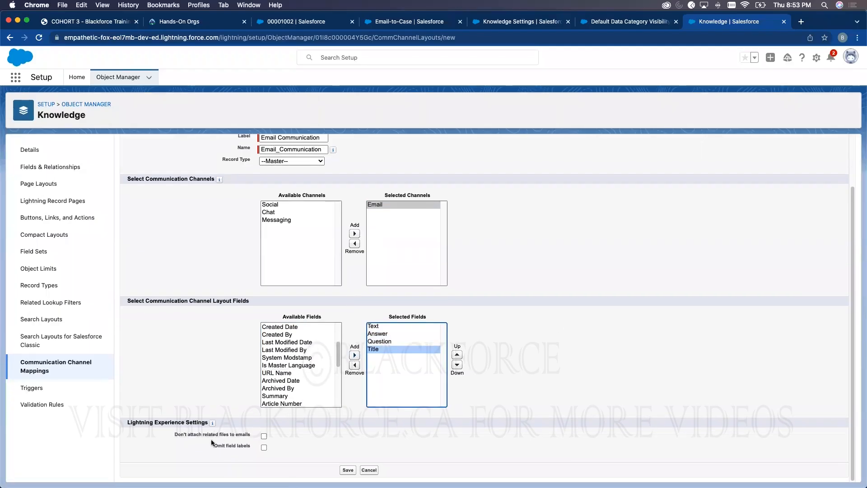
left_click(347, 470)
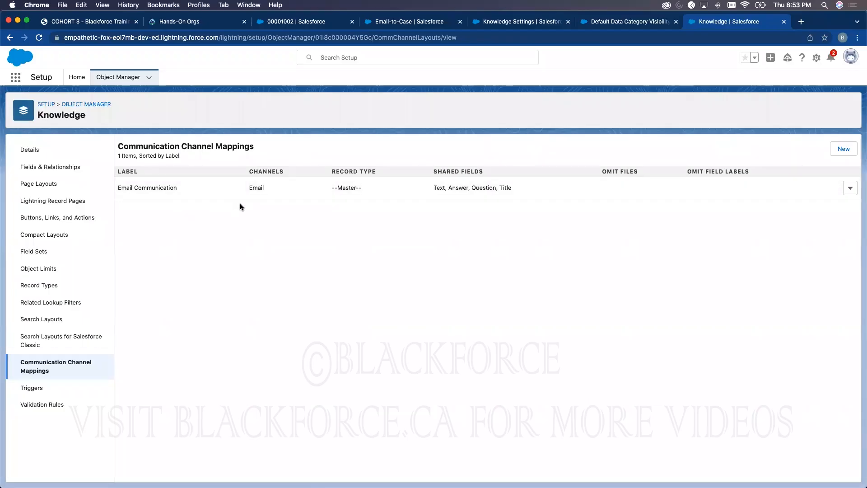
- Reload the electrical wiring case and check the suggested article's actions in an email reply
left_click(293, 22)
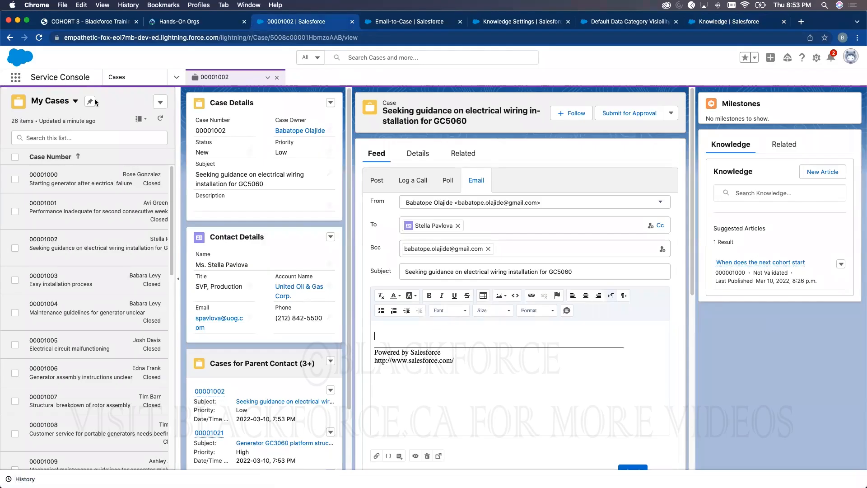
left_click(39, 38)
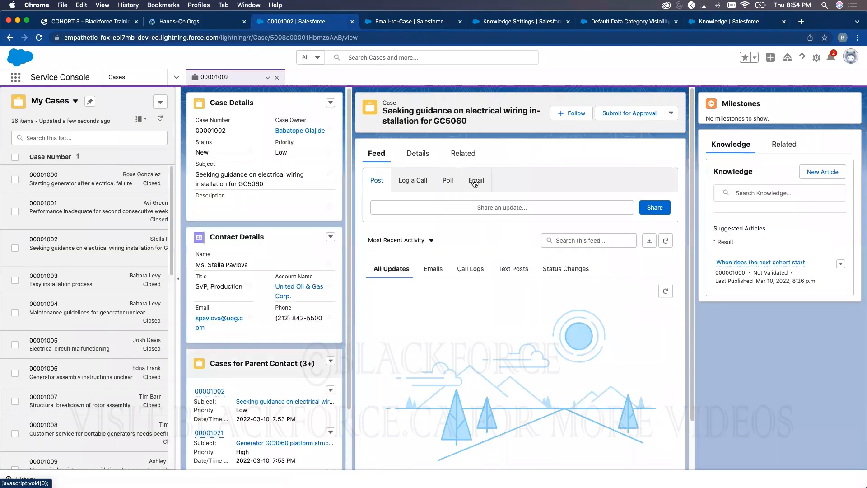
left_click(476, 180)
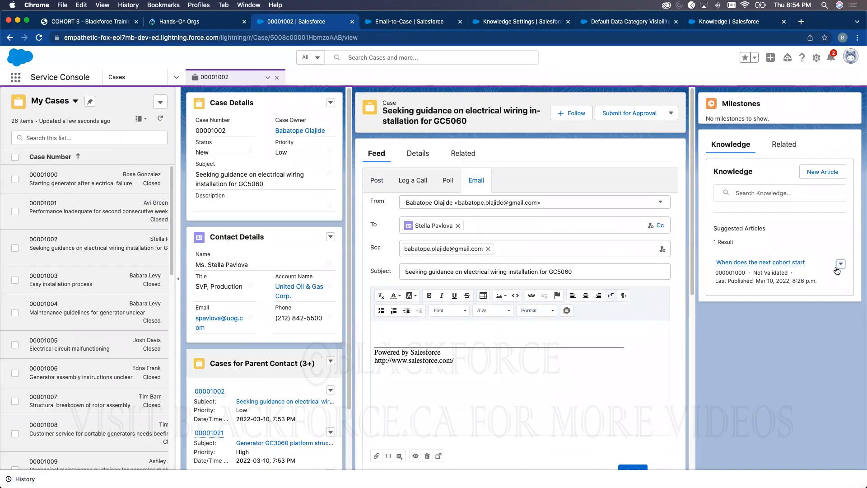
left_click(841, 264)
left_click(413, 339)
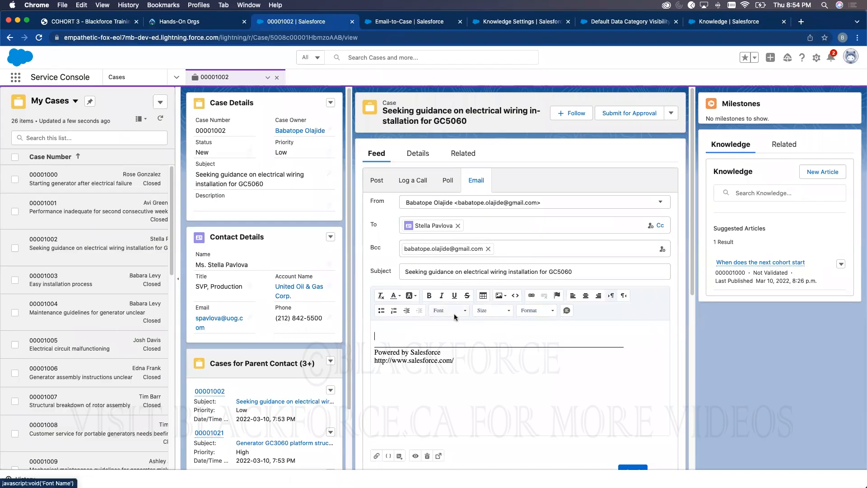
- Find Support Settings with Quick Find 'support' and begin editing them
left_click(704, 25)
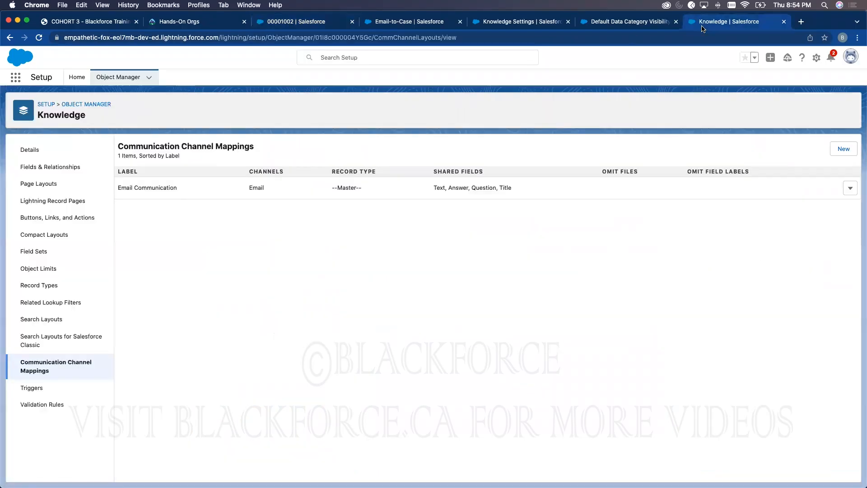
left_click(76, 78)
left_click(67, 100)
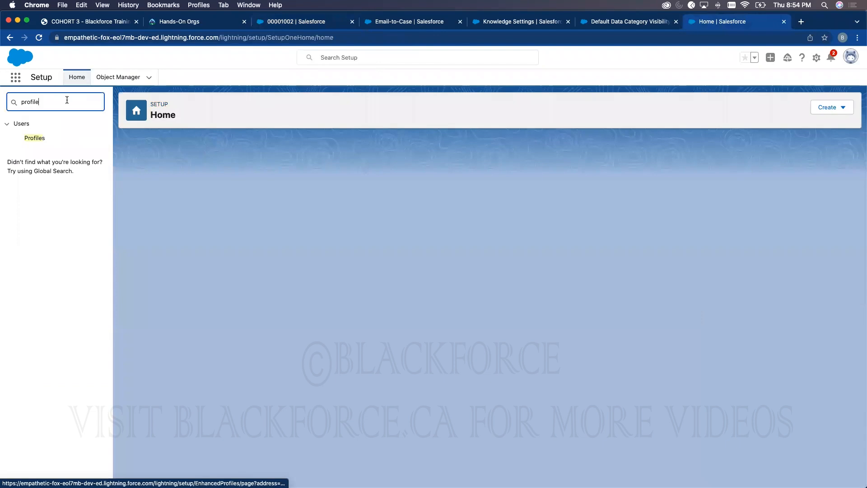
type("support")
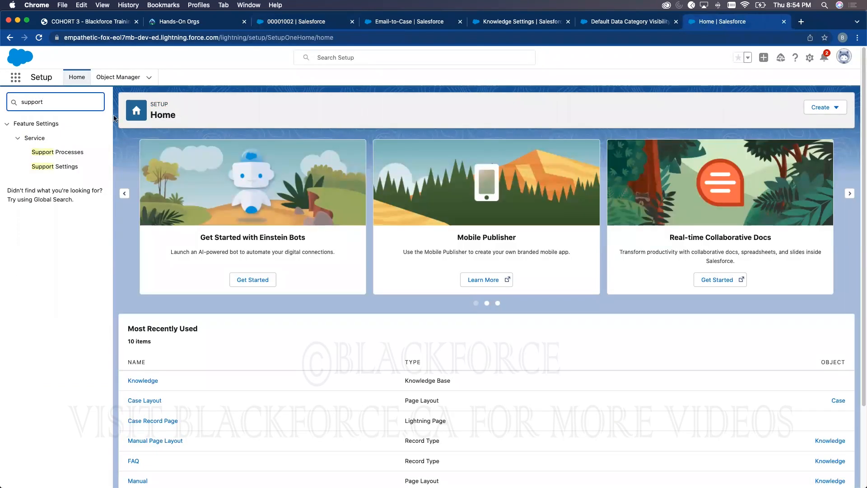
left_click(65, 172)
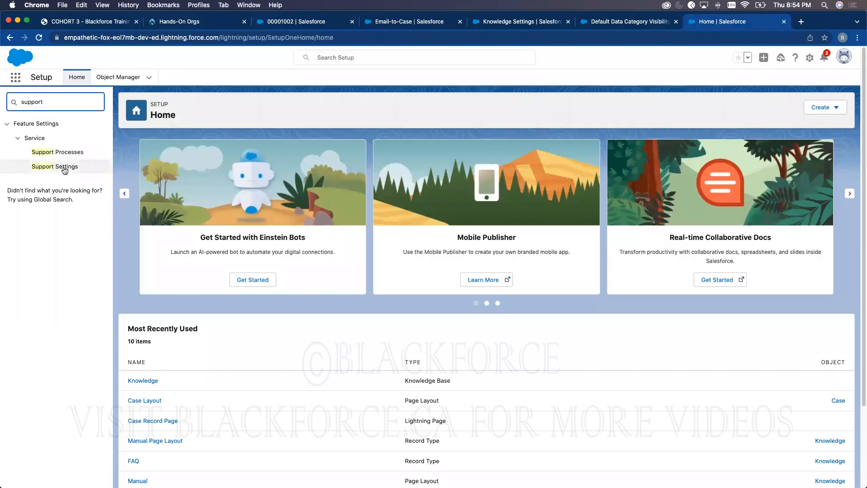
left_click(355, 188)
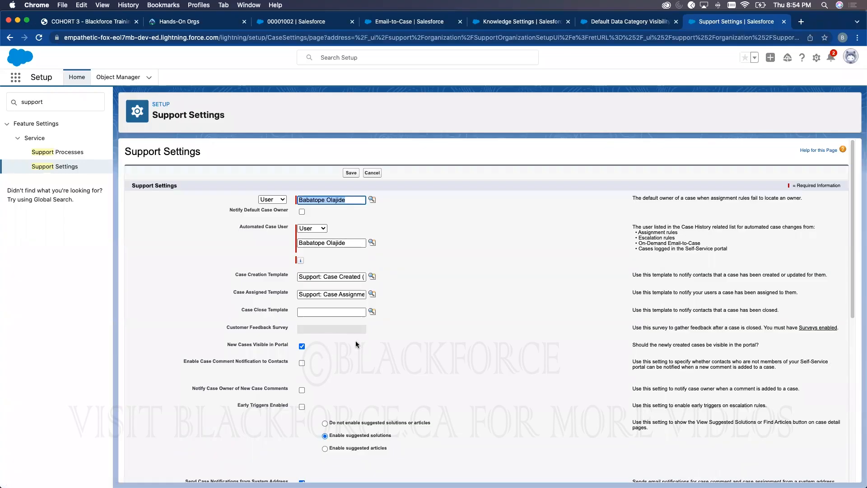
- Enable Question-to-Case and Unread/Read on Compact Case Feed, then save the support settings
key("super+f")
type("article")
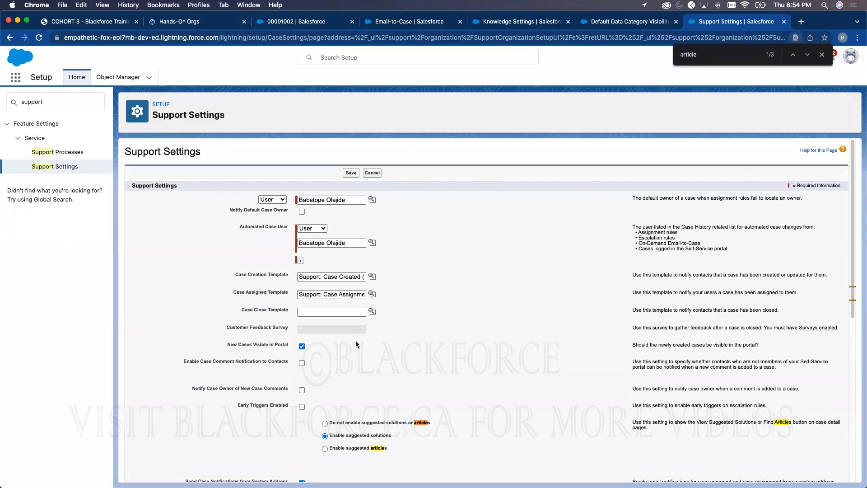
scroll(356, 344, "down", 3)
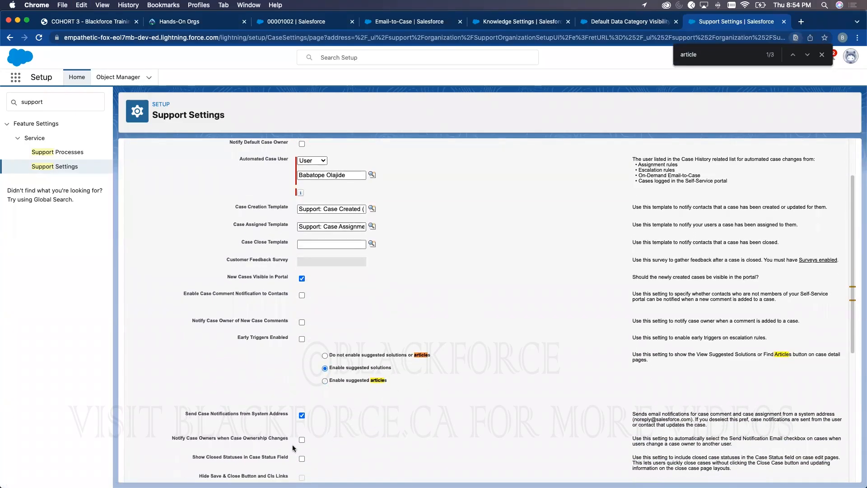
scroll(291, 444, "down", 2)
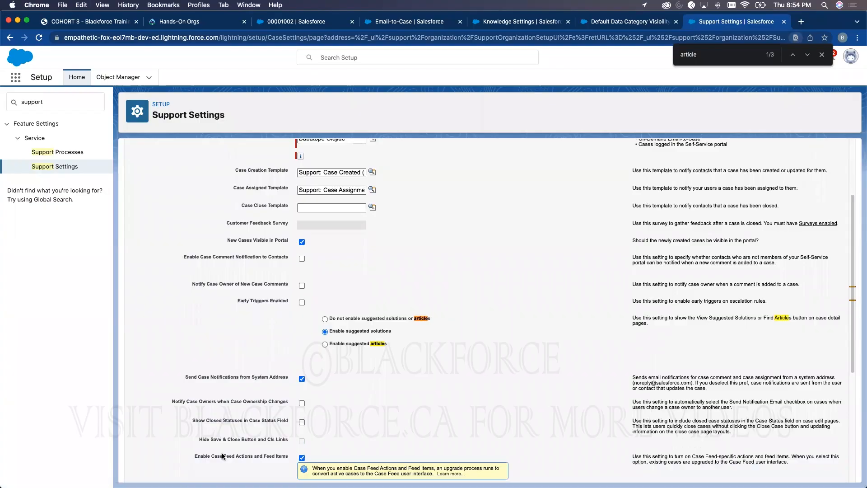
scroll(225, 449, "down", 3)
scroll(267, 425, "down", 2)
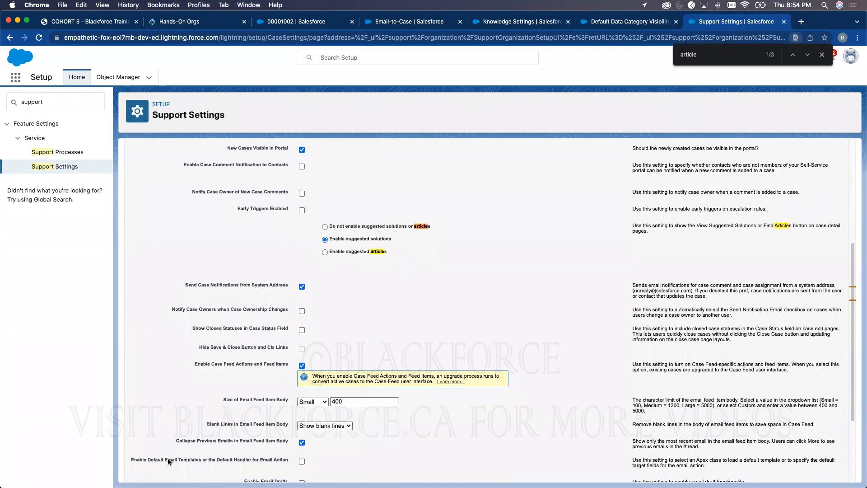
scroll(236, 453, "down", 2)
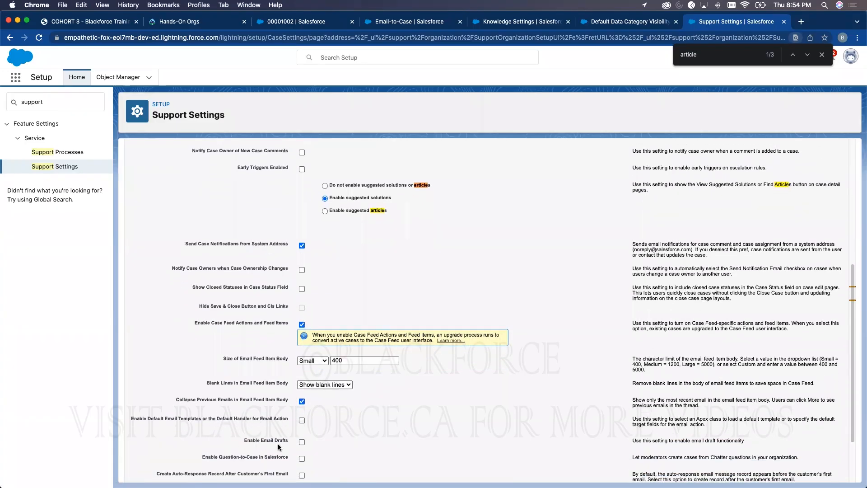
scroll(253, 433, "down", 3)
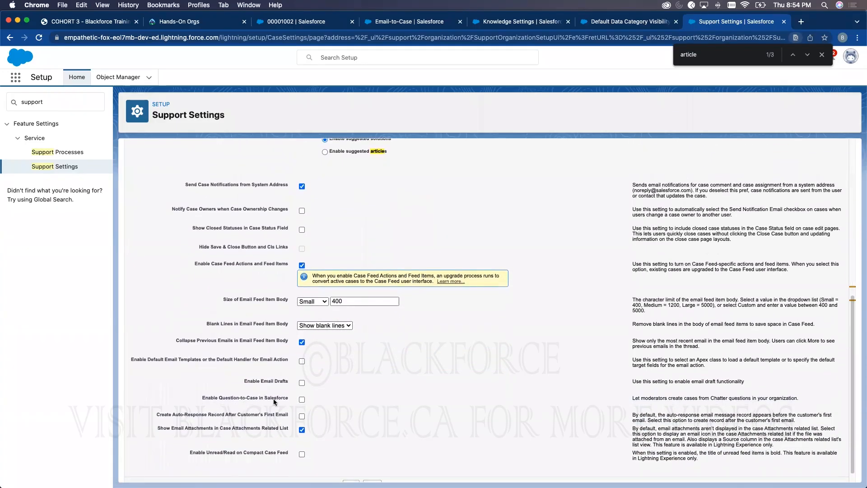
left_click(302, 400)
left_click(302, 454)
scroll(394, 330, "up", 5)
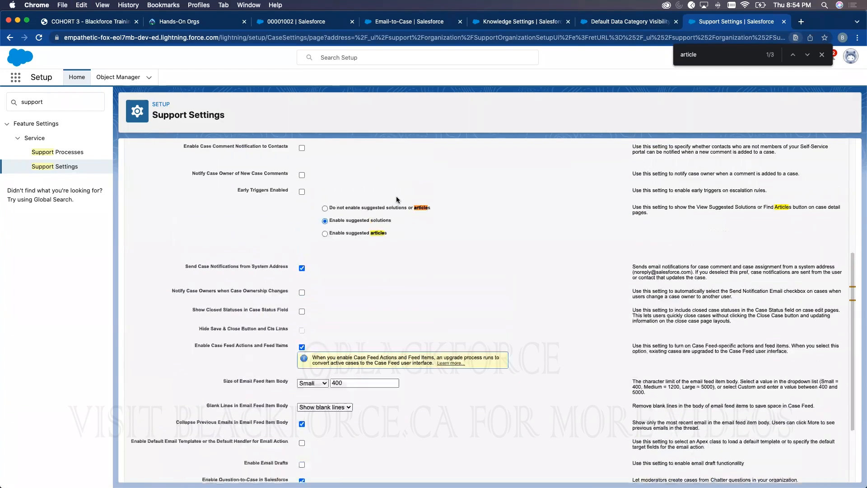
scroll(395, 330, "up", 1)
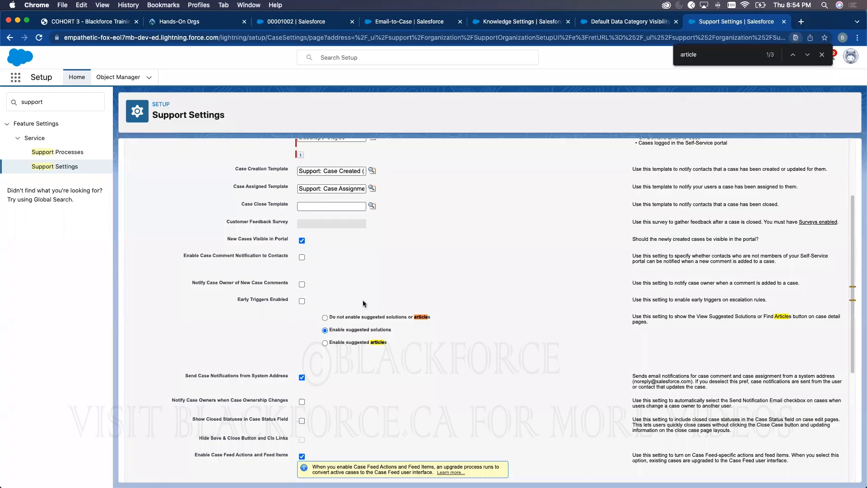
scroll(364, 303, "up", 3)
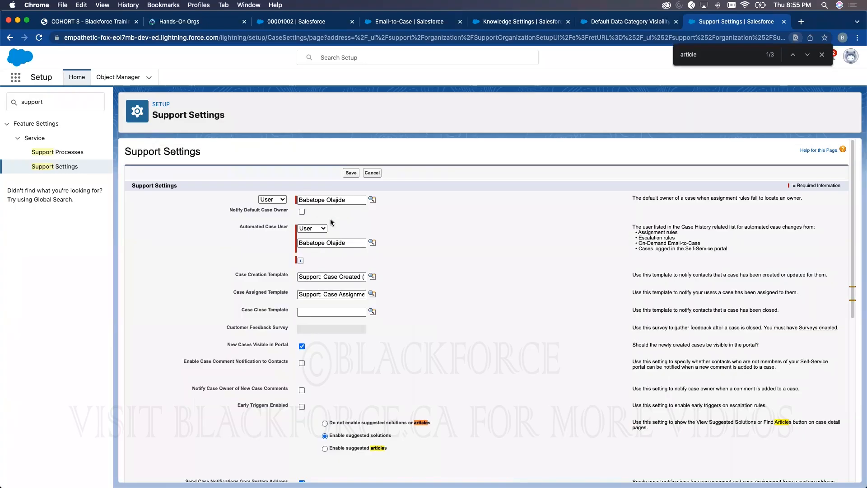
left_click(351, 175)
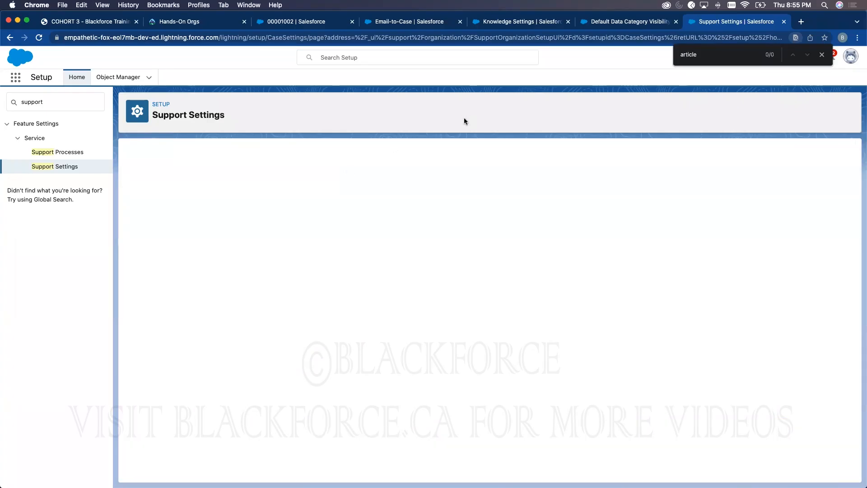
- Review the Articles Tool Settings in the Case Layout's feed view, then return to case 00001002
left_click(118, 77)
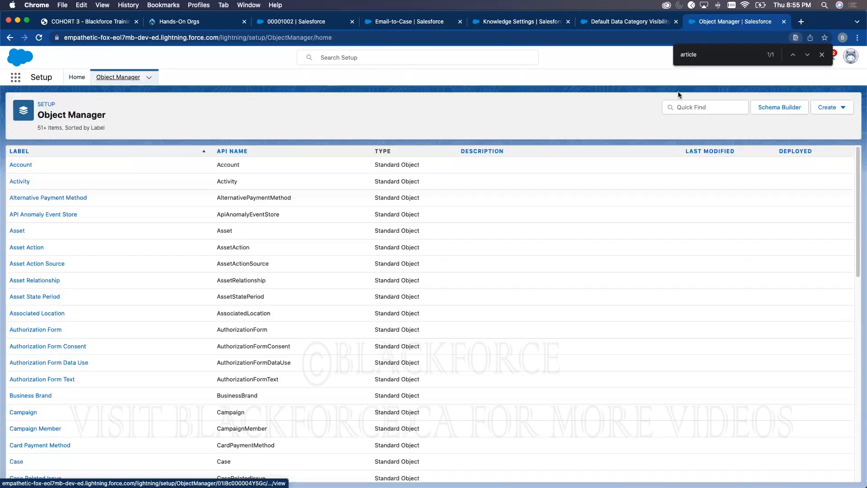
left_click(687, 103)
type("case")
left_click(16, 165)
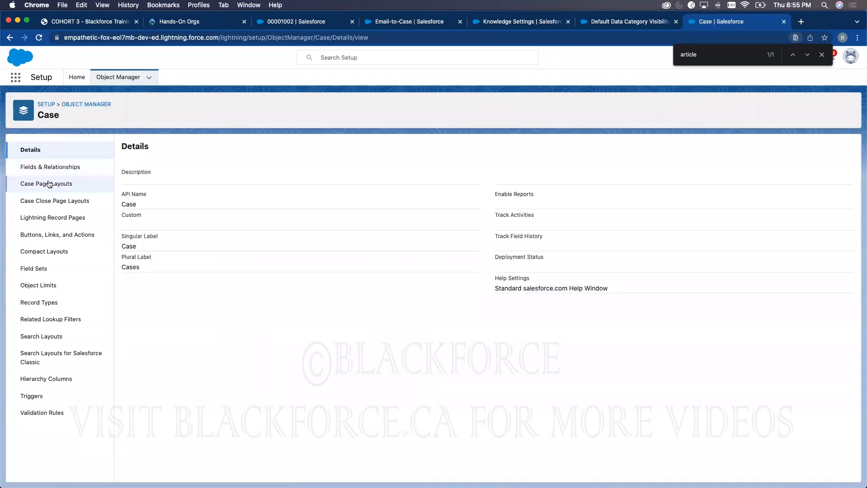
left_click(48, 184)
left_click(137, 253)
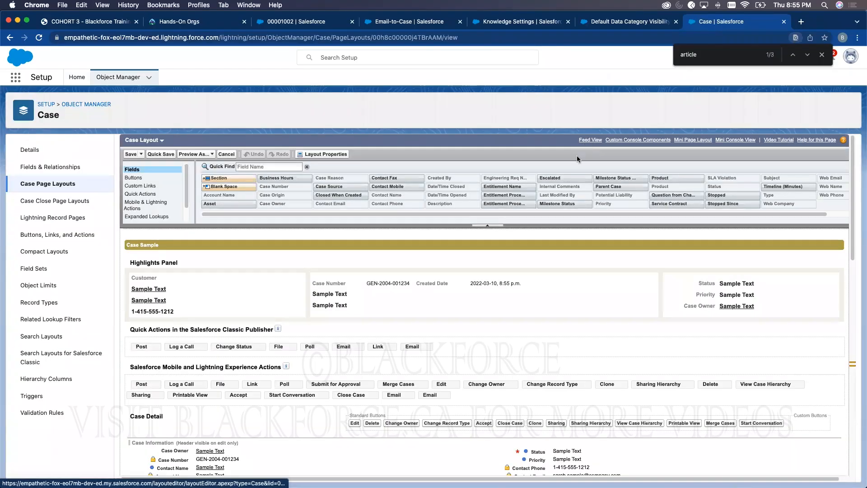
left_click(588, 140)
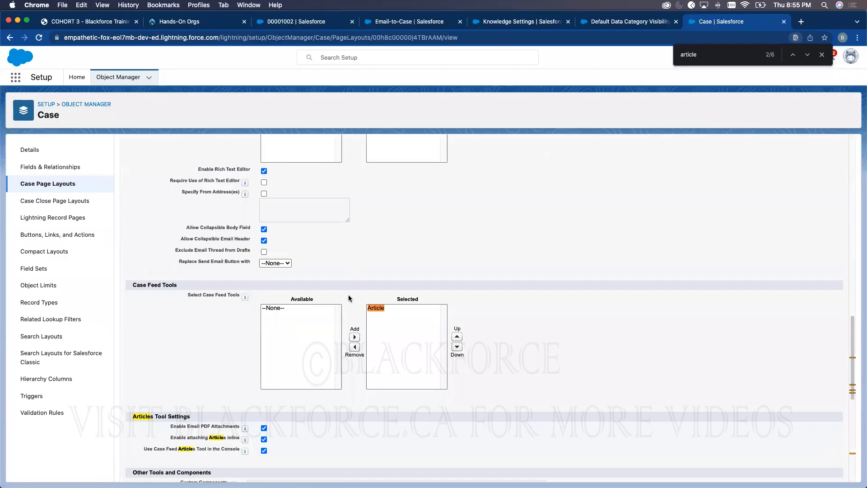
scroll(348, 294, "down", 4)
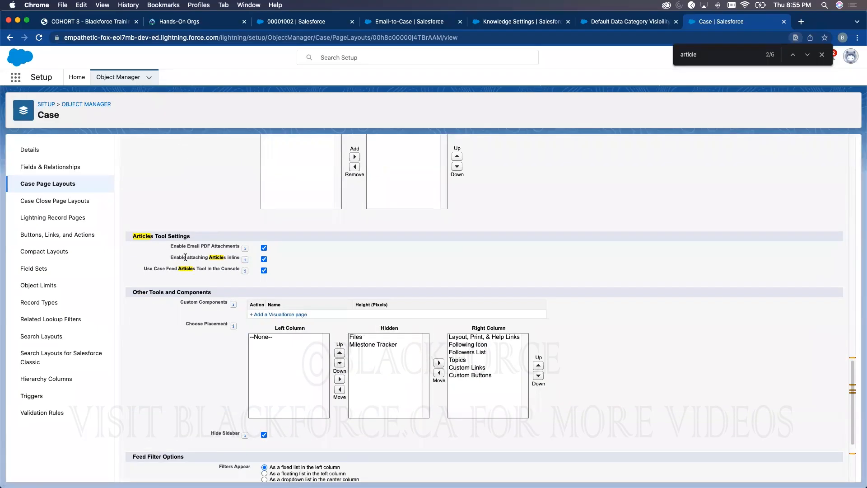
scroll(431, 203, "up", 10)
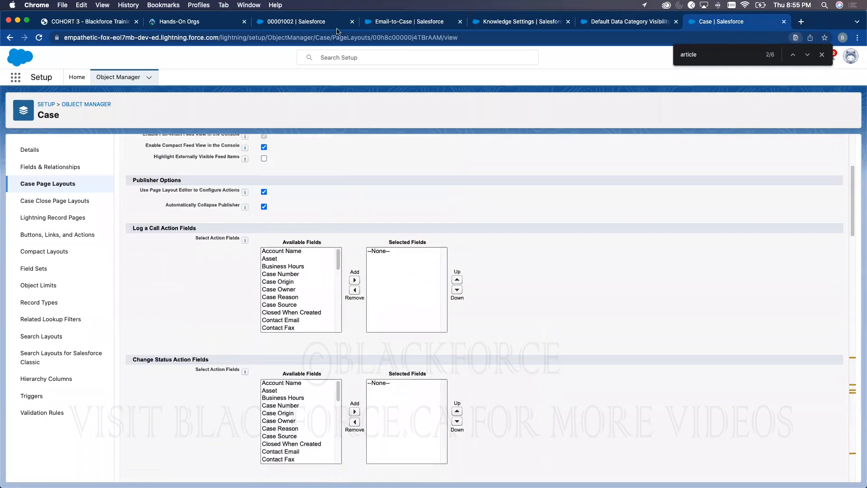
left_click(285, 25)
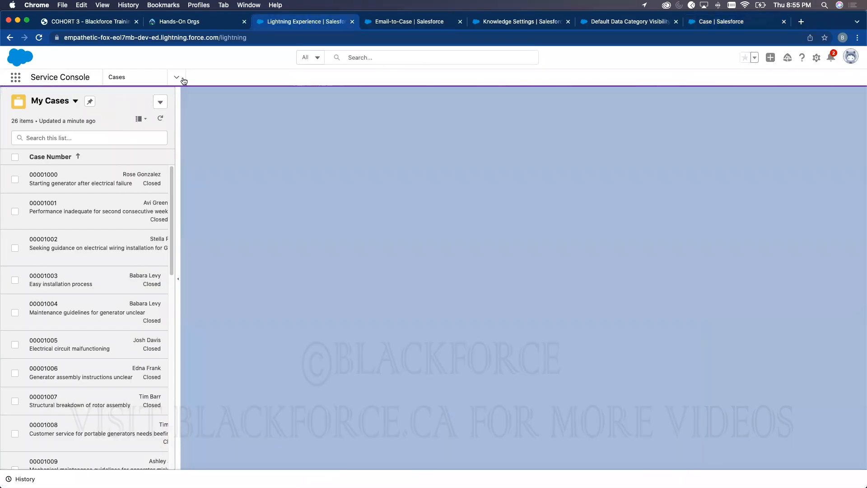
- Reopen case 00001002 from the My Open Cases list view
left_click(177, 78)
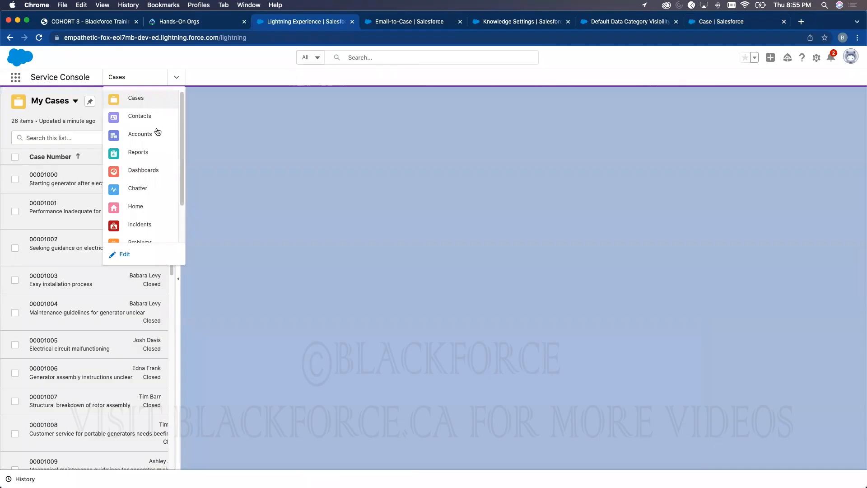
left_click(145, 98)
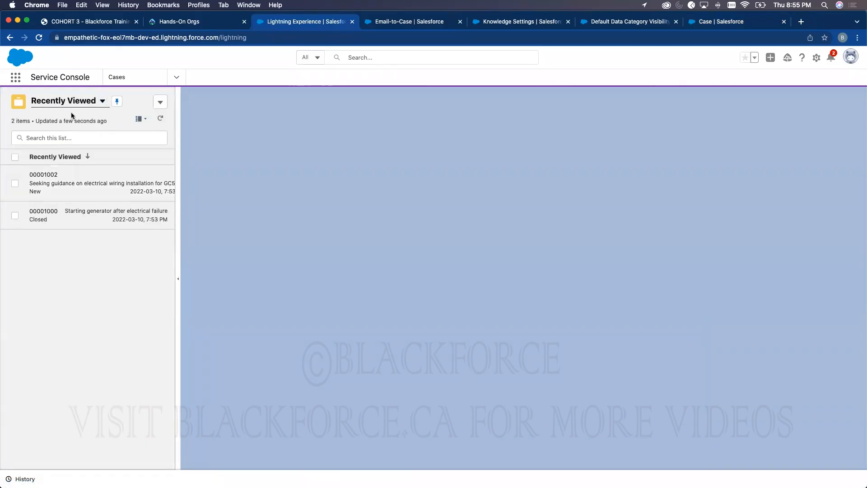
left_click(68, 102)
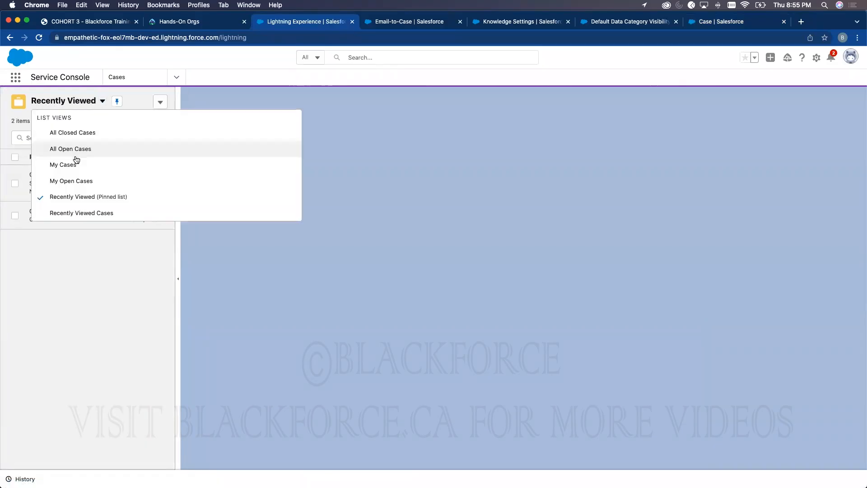
left_click(76, 180)
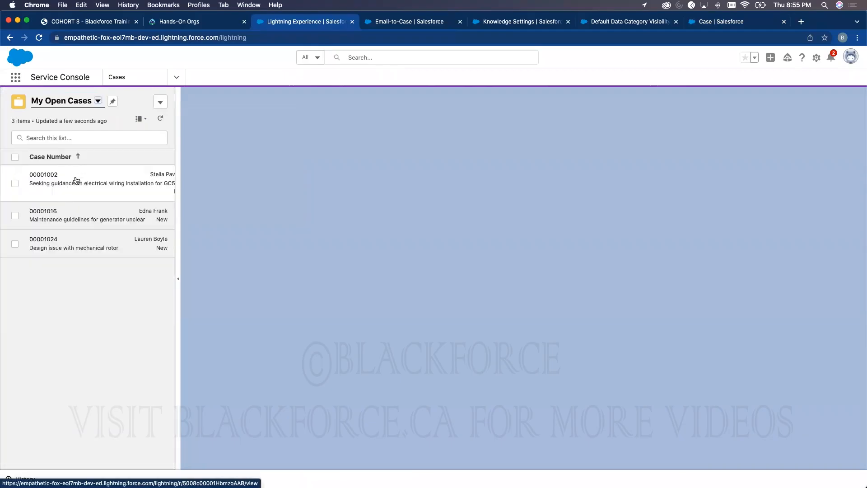
left_click(76, 178)
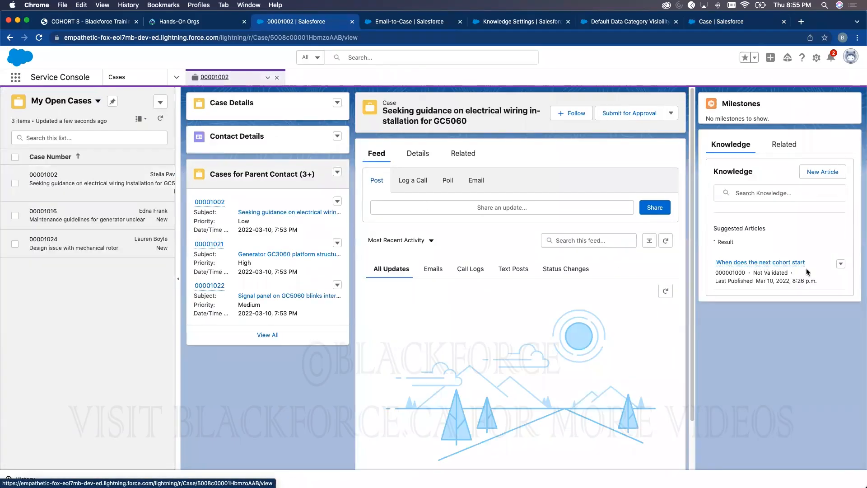
- Attach the suggested article 'When does the next cohort start' to the case and return to Cases
left_click(841, 264)
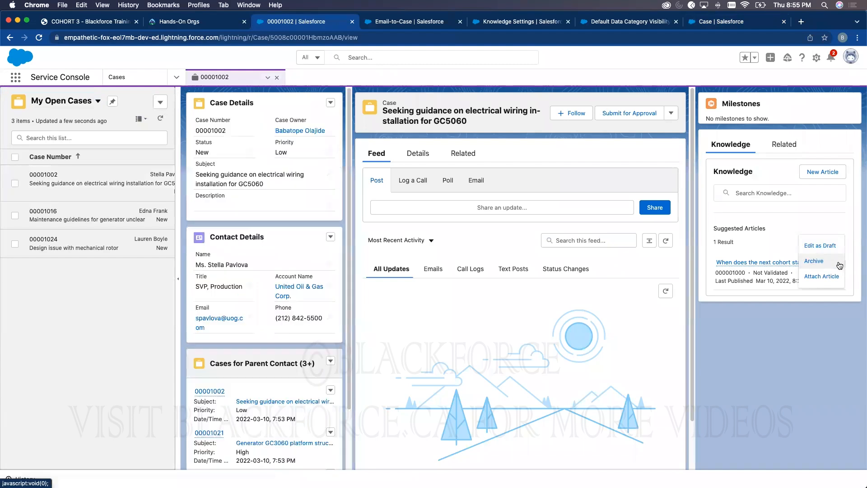
left_click(476, 180)
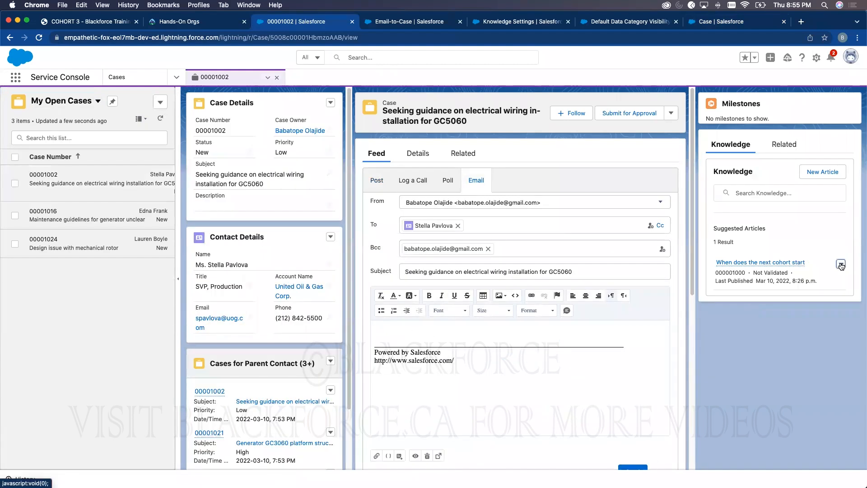
left_click(841, 264)
left_click(837, 272)
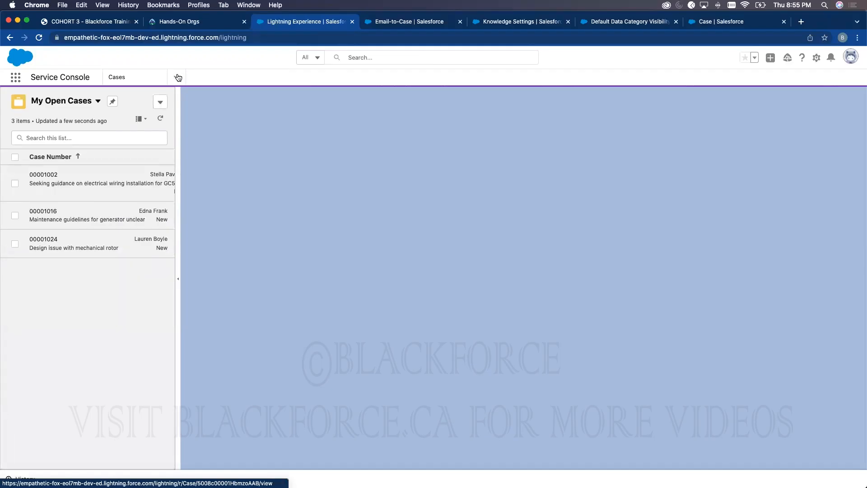
left_click(177, 77)
left_click(138, 99)
left_click(161, 101)
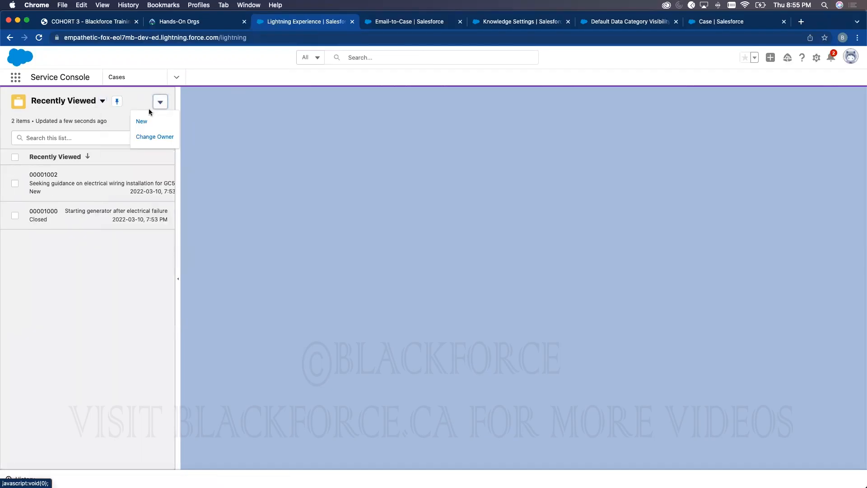
- Start a new case for the suggested contact with the Edge Communications account
left_click(151, 121)
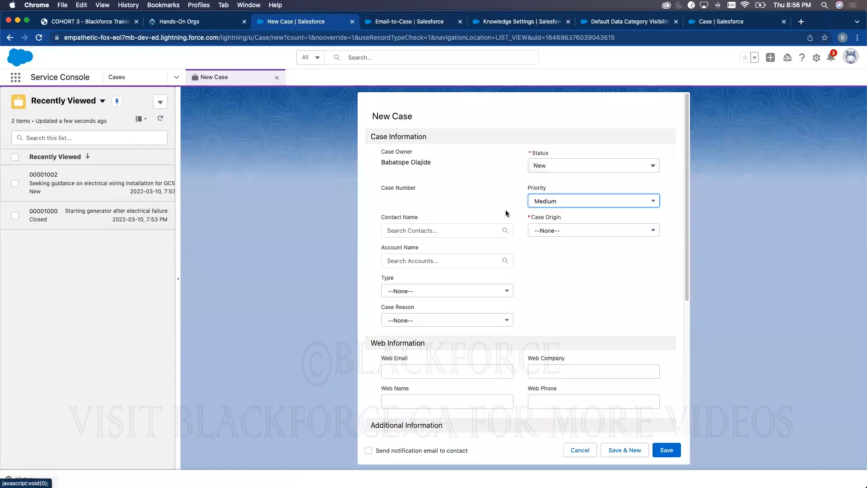
left_click(404, 236)
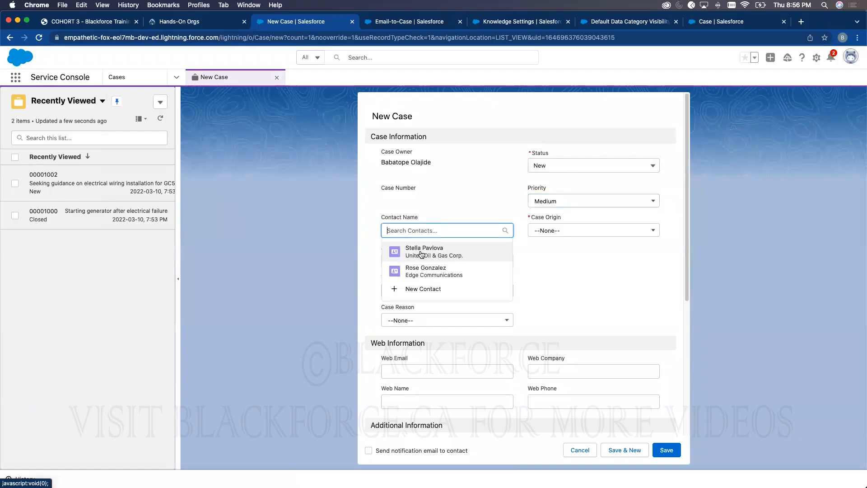
left_click(424, 248)
left_click(419, 265)
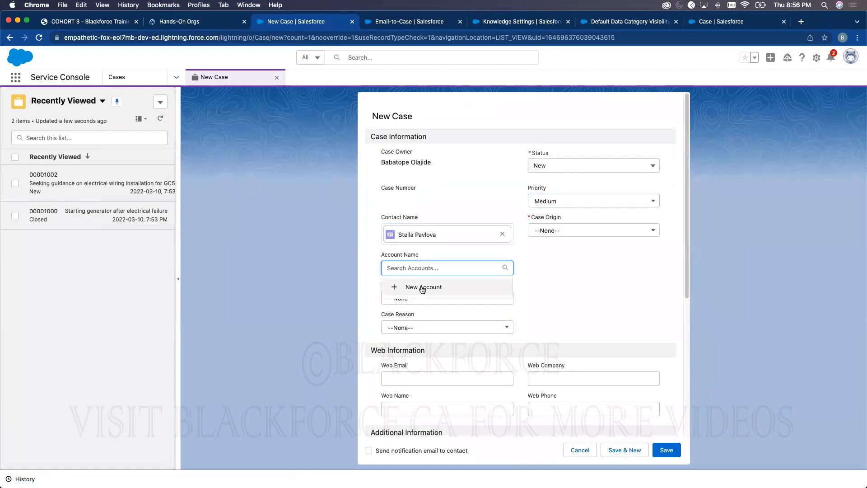
type("Edge")
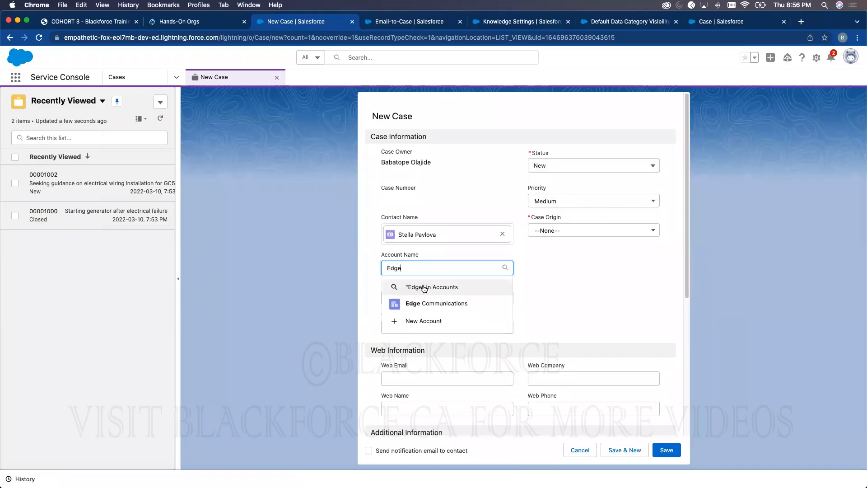
left_click(447, 303)
- Set Case Origin to Email and Status to Working, then save the case
left_click(581, 232)
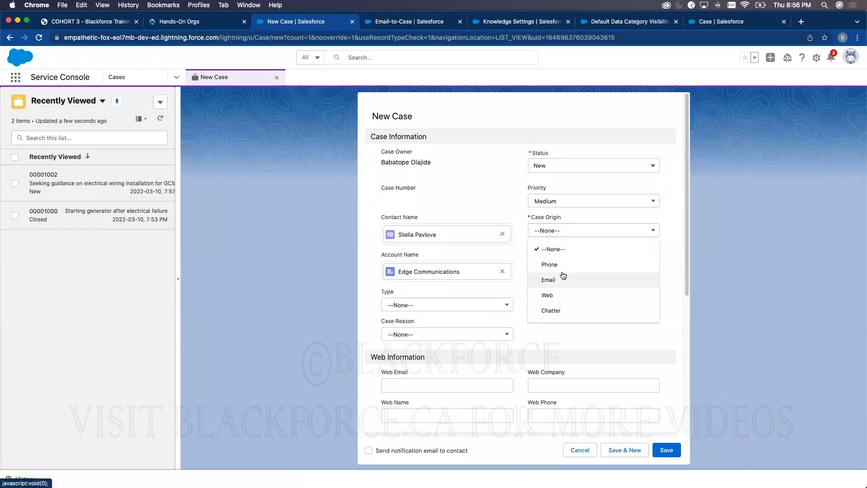
left_click(563, 279)
left_click(567, 201)
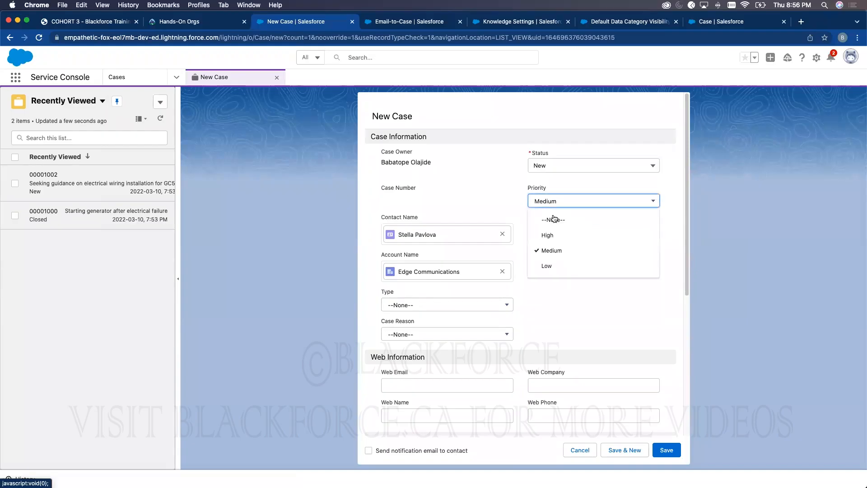
left_click(568, 168)
left_click(557, 214)
left_click(408, 309)
left_click(594, 284)
scroll(581, 313, "down", 5)
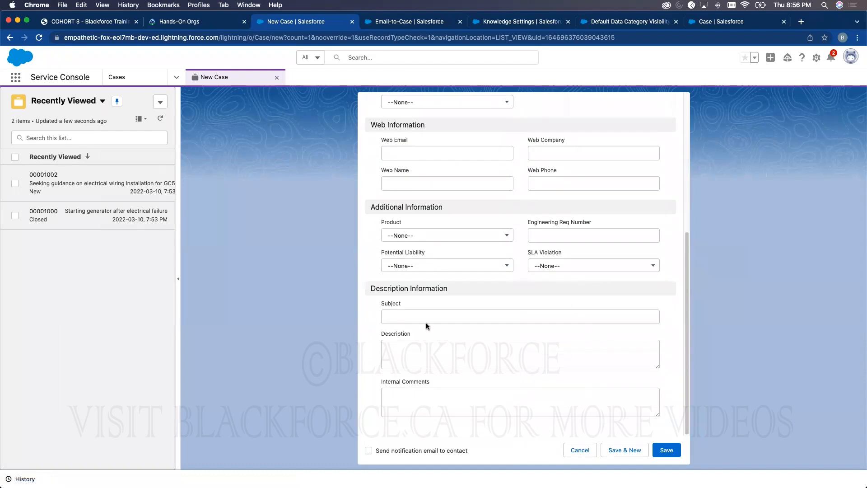
left_click(666, 450)
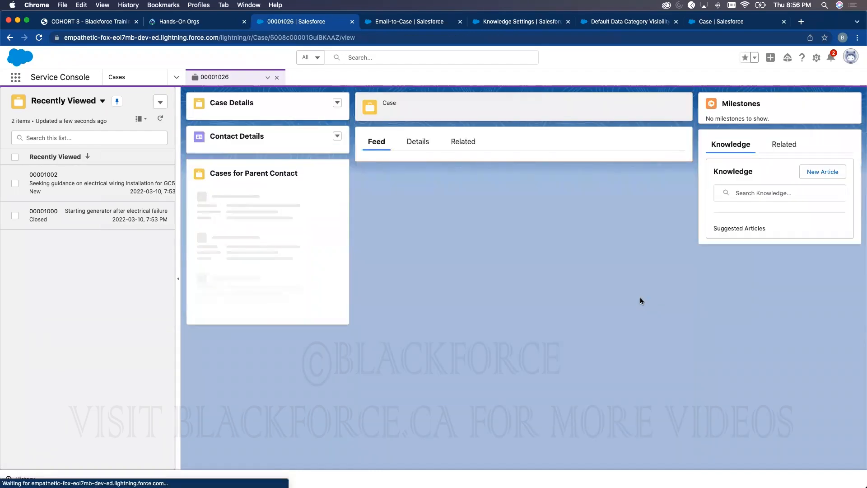
- Search Knowledge for 'how' and attach 'How to subscribe to Blackforce' to the case
left_click(476, 169)
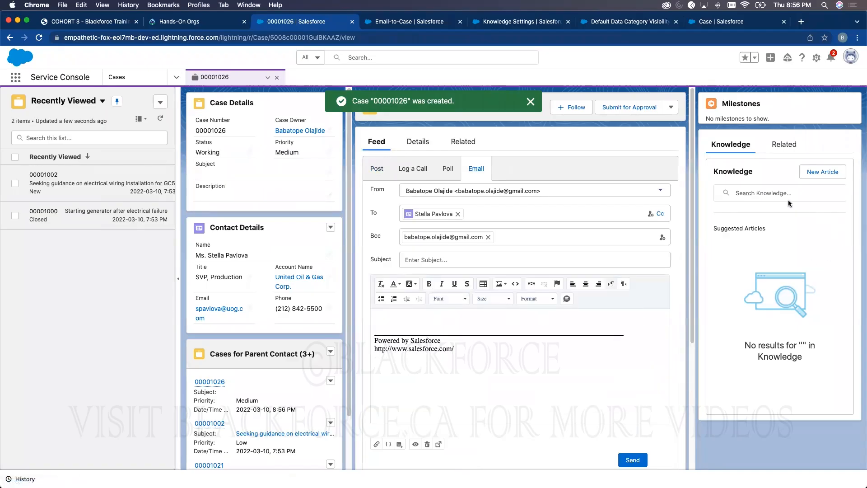
left_click(769, 198)
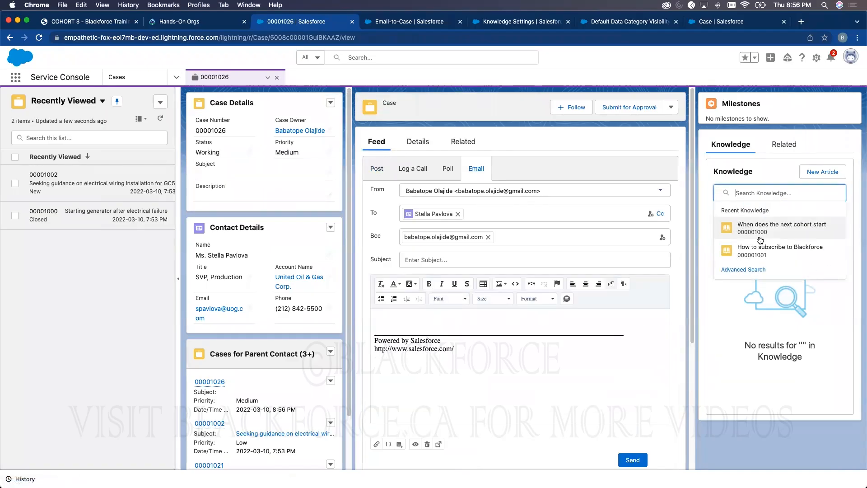
type("how")
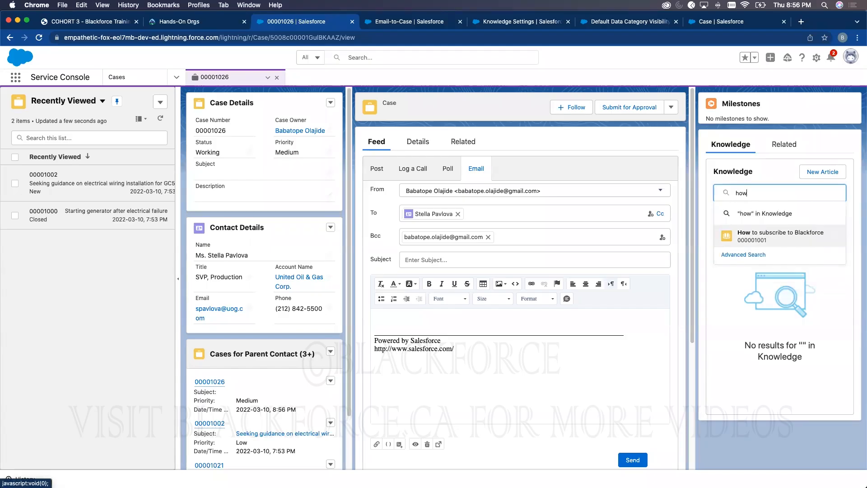
key("Return")
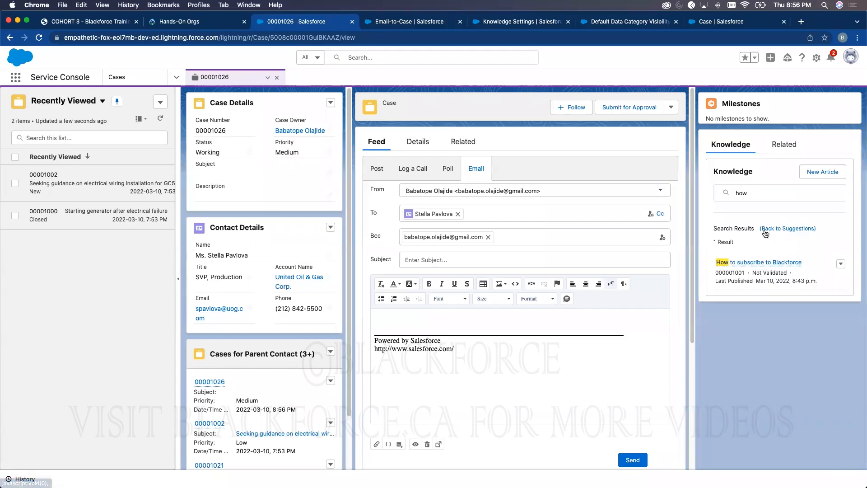
left_click(841, 264)
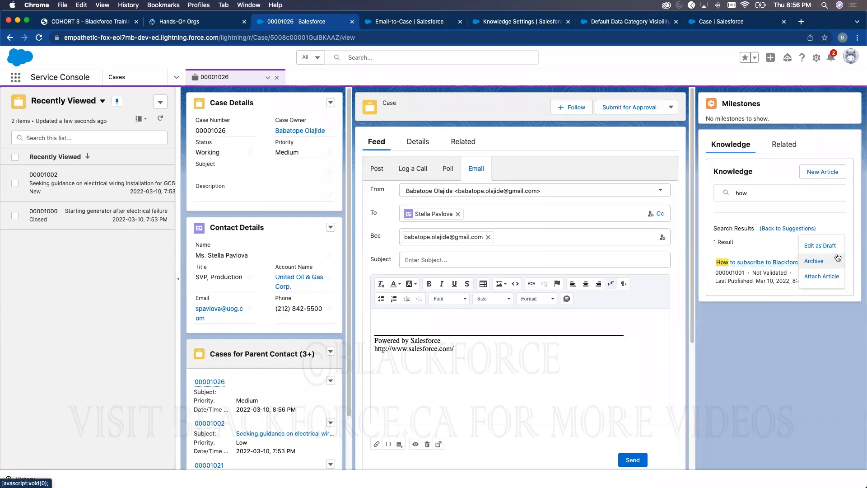
left_click(826, 277)
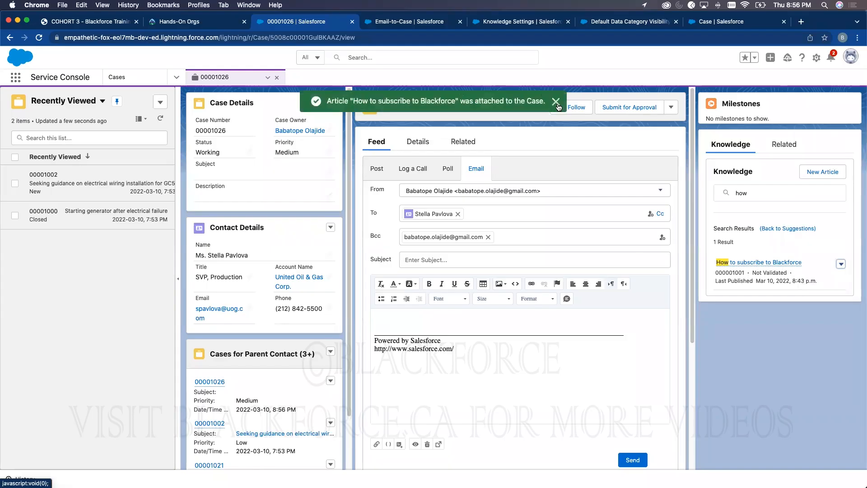
left_click(556, 101)
left_click(841, 264)
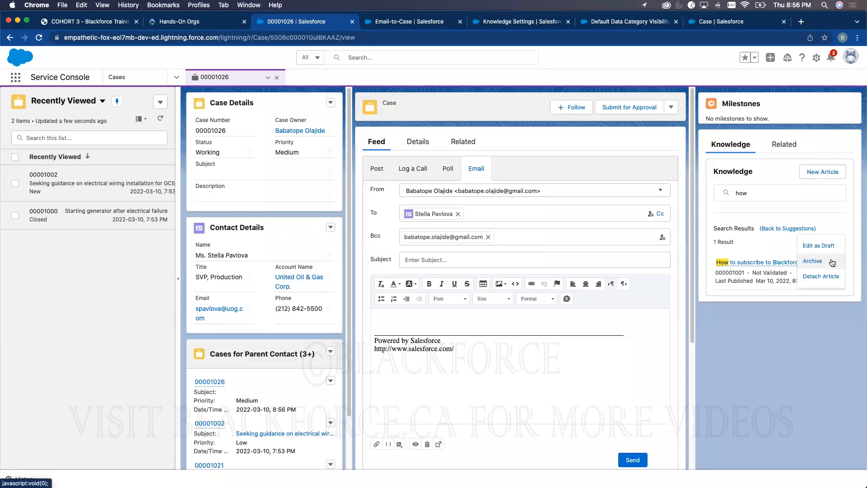
left_click(447, 325)
- Reload the case and search Knowledge for 'how' again to confirm the attached article
left_click(38, 38)
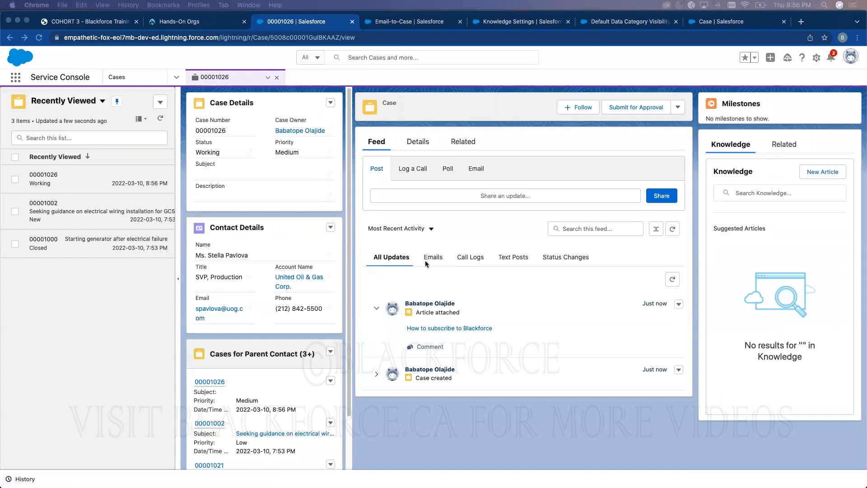
left_click(475, 175)
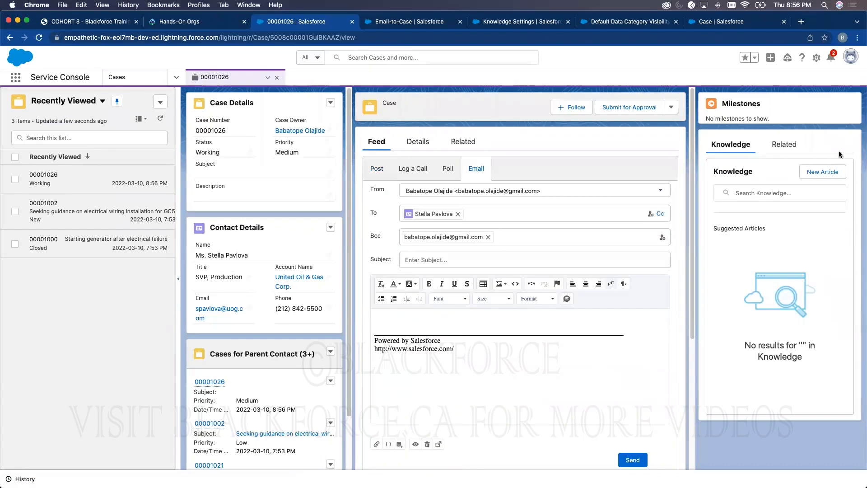
left_click(761, 201)
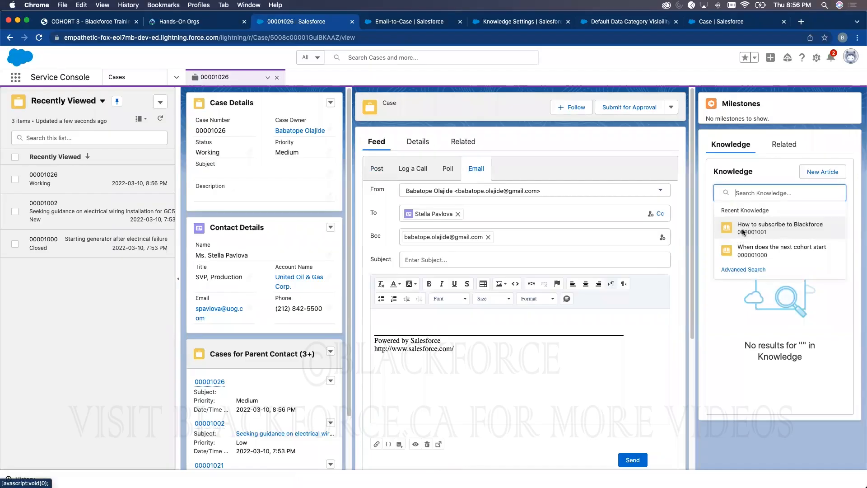
left_click(743, 234)
left_click(325, 96)
left_click(760, 190)
type("how")
key("Return")
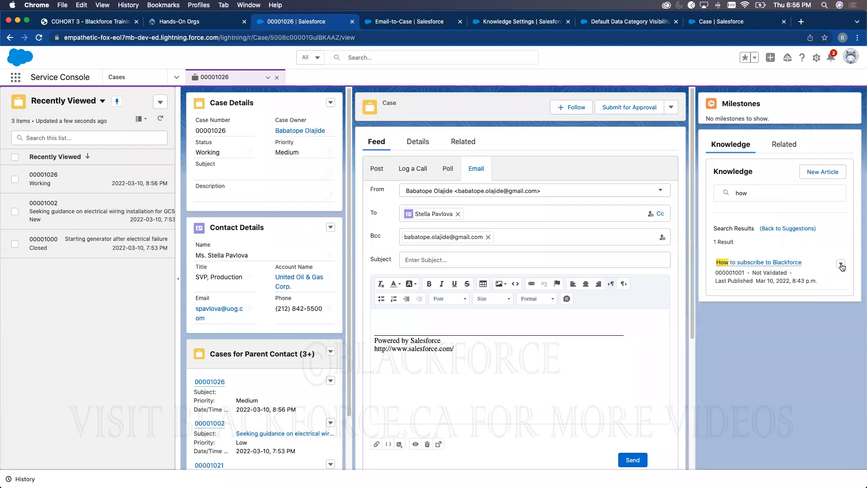
left_click(841, 265)
- Turn on Enable HTML Email in the Email-to-Case settings and save
left_click(384, 23)
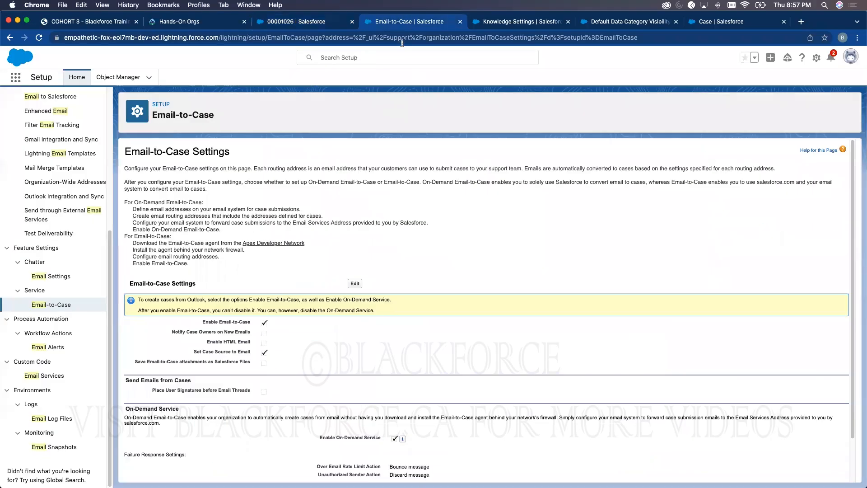
scroll(360, 297, "down", 3)
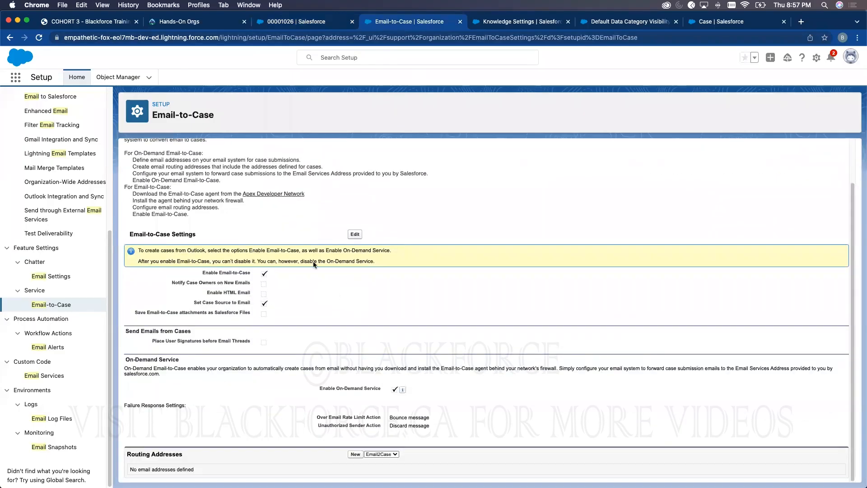
left_click(356, 235)
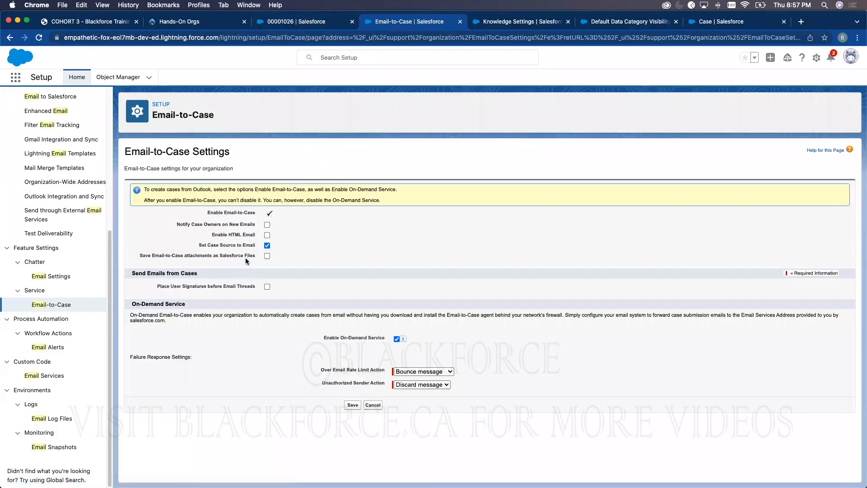
left_click(267, 235)
left_click(353, 404)
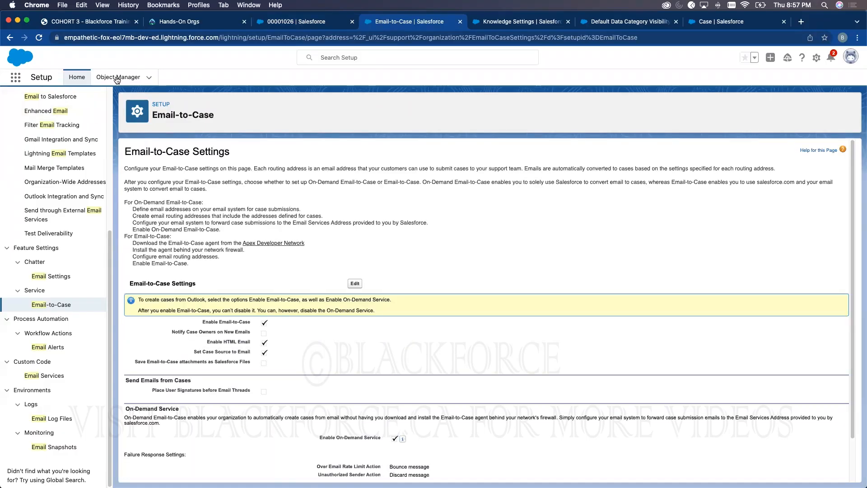
- Open the Case Layout from the Case object's page layouts in Object Manager
left_click(117, 78)
left_click(675, 109)
type("case")
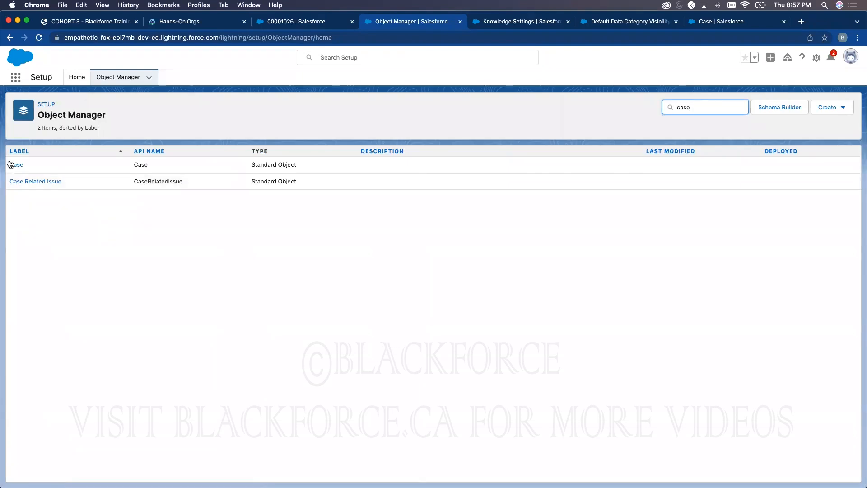
left_click(14, 165)
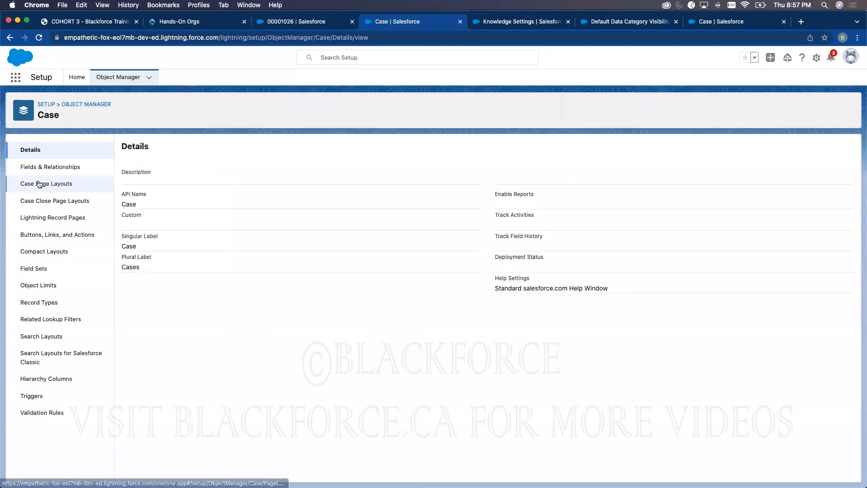
left_click(40, 184)
left_click(131, 255)
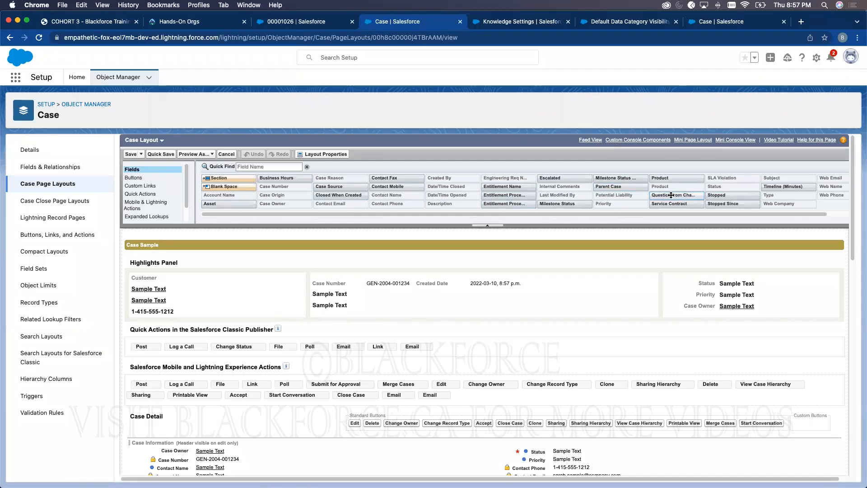
- Review the layout's buttons and custom links, then save the Case Layout with its Articles related list
scroll(671, 195, "right", 2)
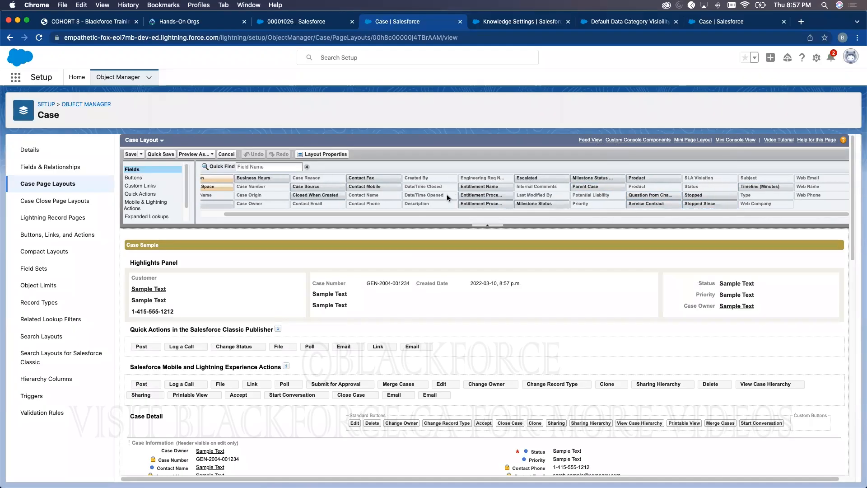
scroll(449, 195, "left", 2)
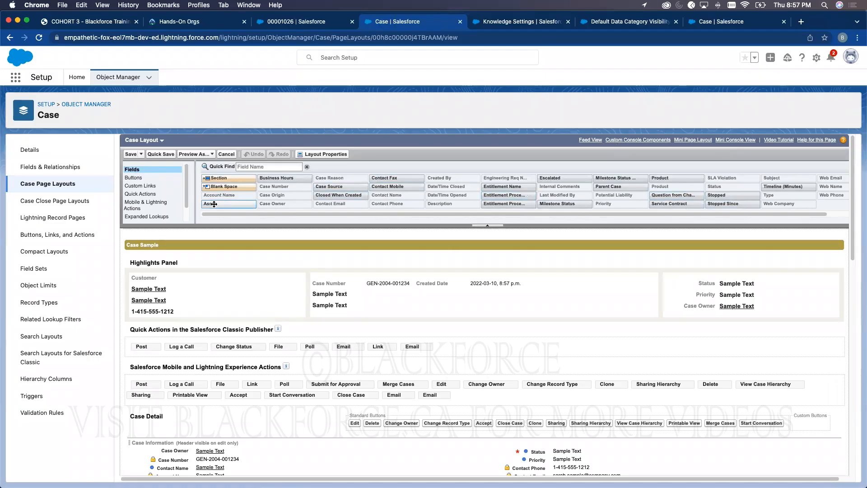
left_click(134, 177)
left_click(141, 186)
scroll(249, 271, "down", 5)
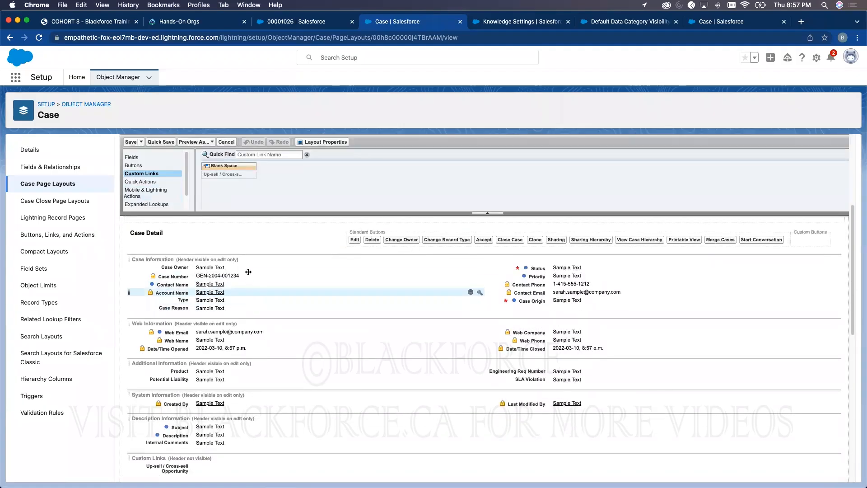
scroll(249, 272, "up", 5)
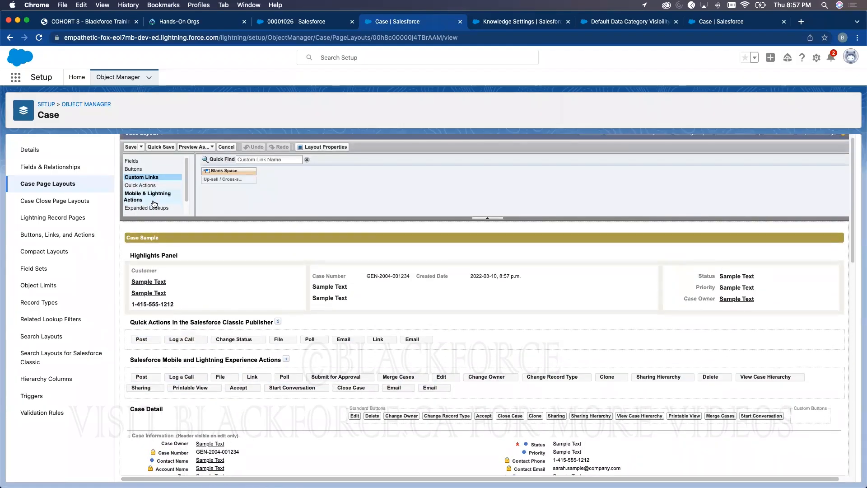
scroll(154, 204, "down", 3)
scroll(444, 271, "down", 10)
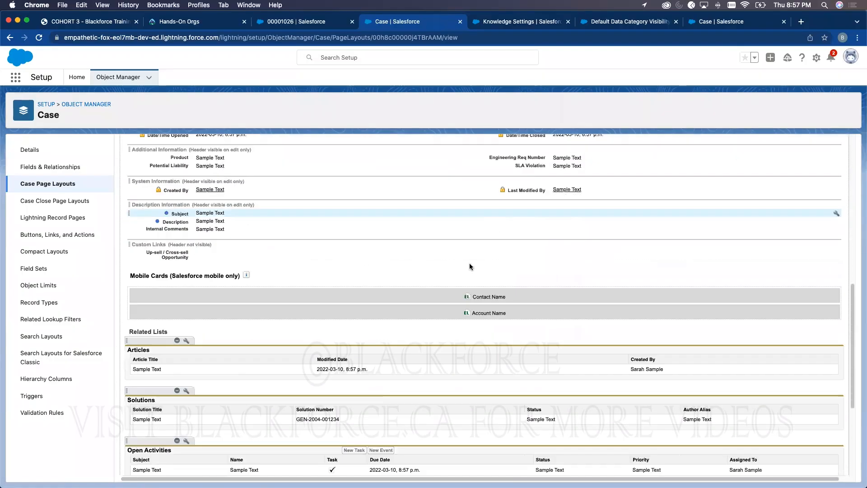
scroll(470, 266, "down", 2)
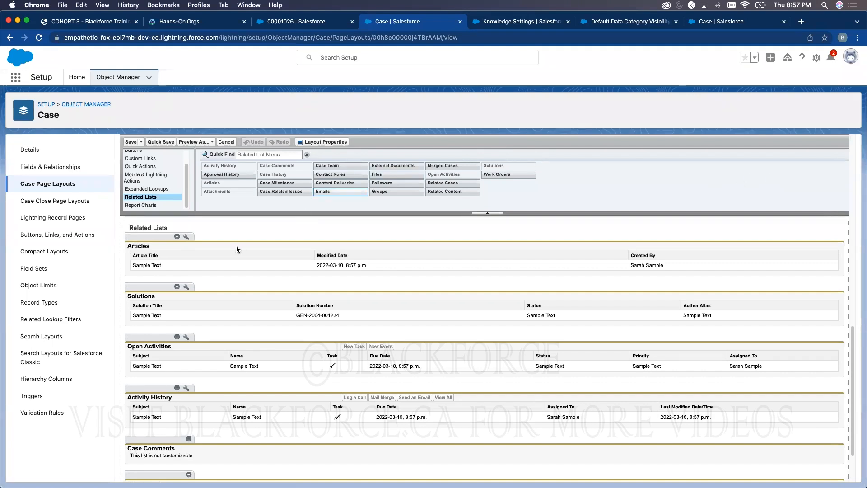
left_click(130, 142)
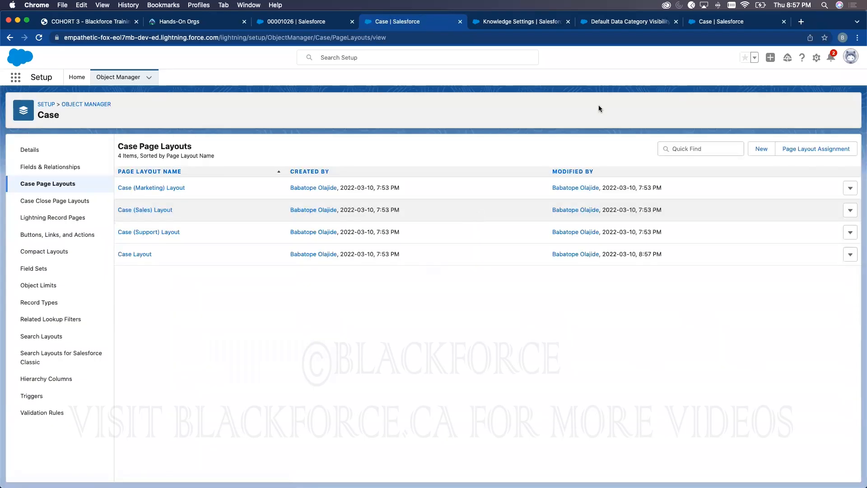
- Reload the case 00001026 console page and open the case's email composer
left_click(293, 24)
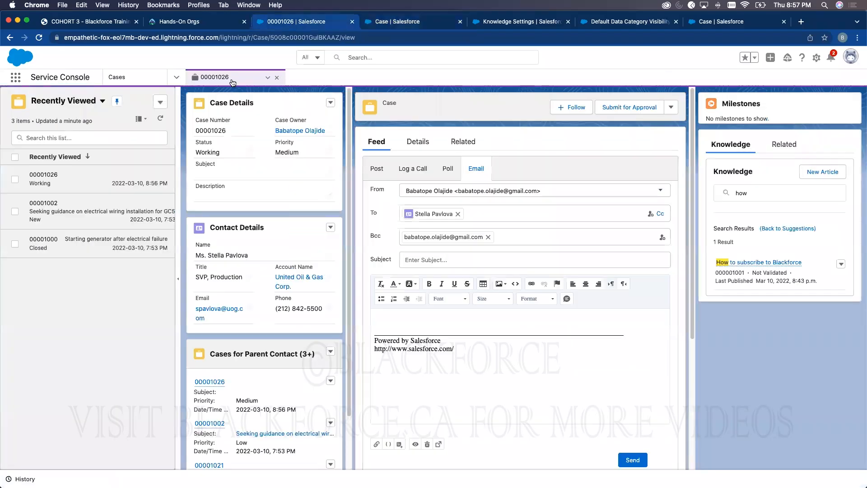
left_click(40, 38)
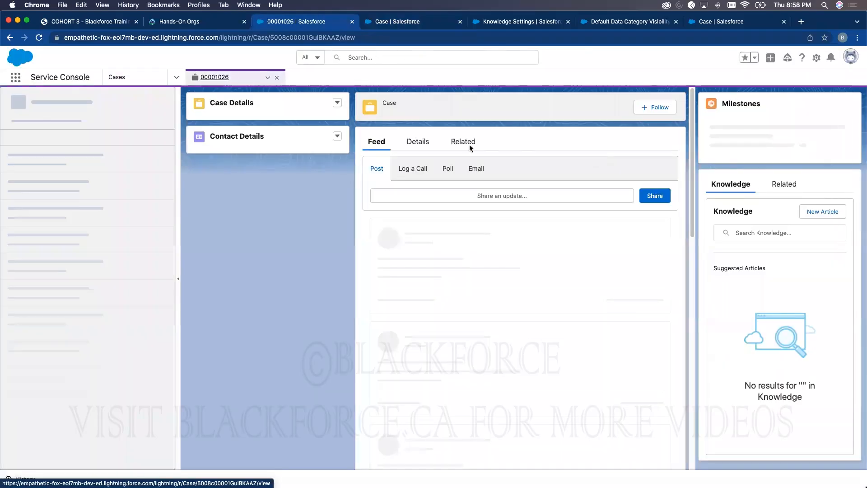
left_click(476, 169)
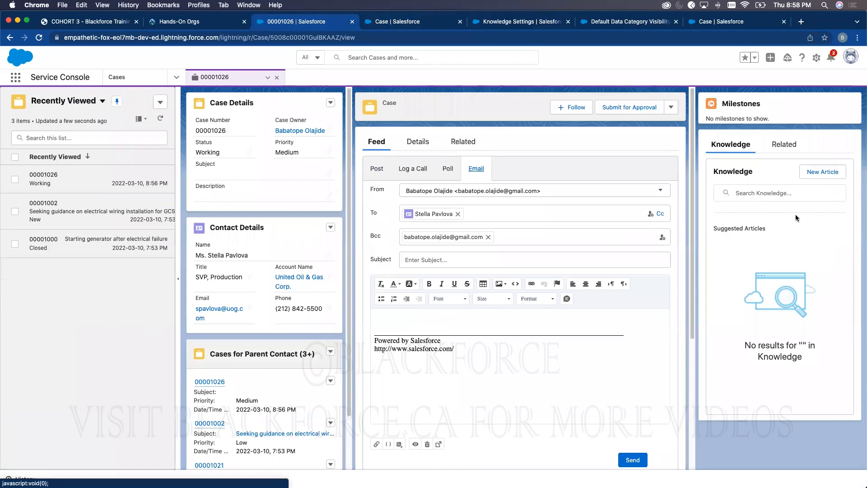
- Search Knowledge for 'when', open the 'When does the next cohort start' result's actions, then view the training PDF
left_click(778, 193)
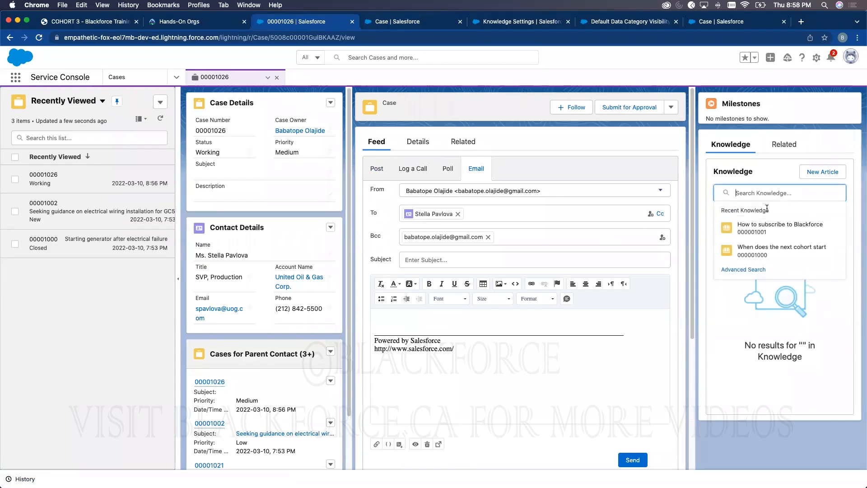
type("when")
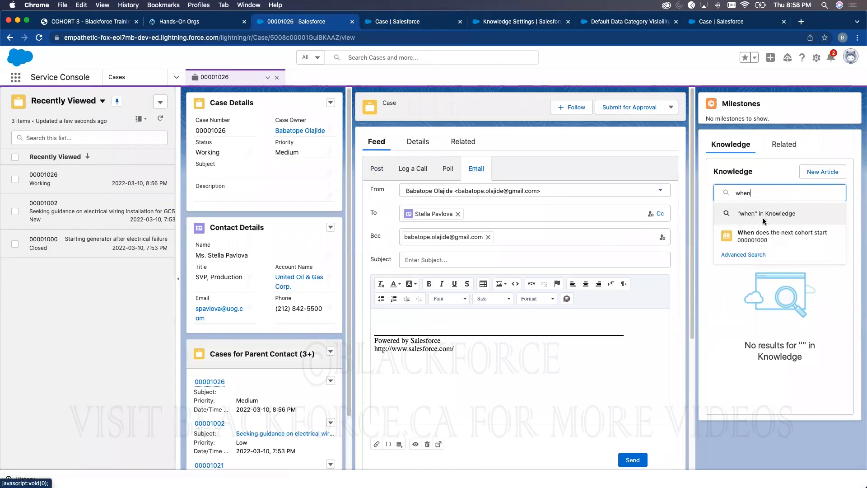
key("Return")
left_click(841, 265)
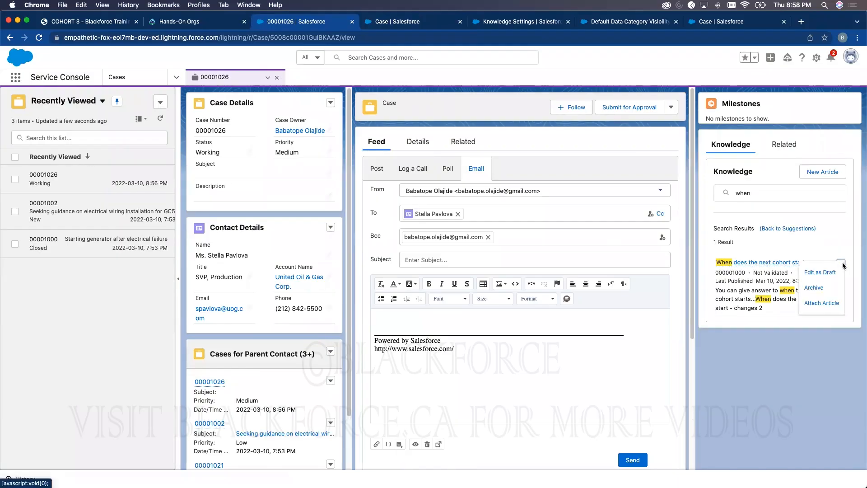
left_click(90, 22)
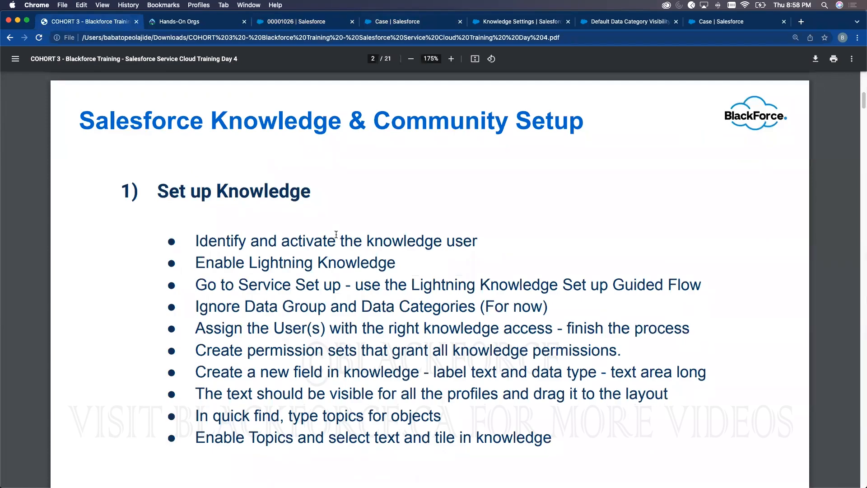
- Read the Day 4 training PDF down to page 5's Knowledge setup tasks, then return to case 00001026
scroll(333, 237, "down", 3)
scroll(334, 237, "down", 8)
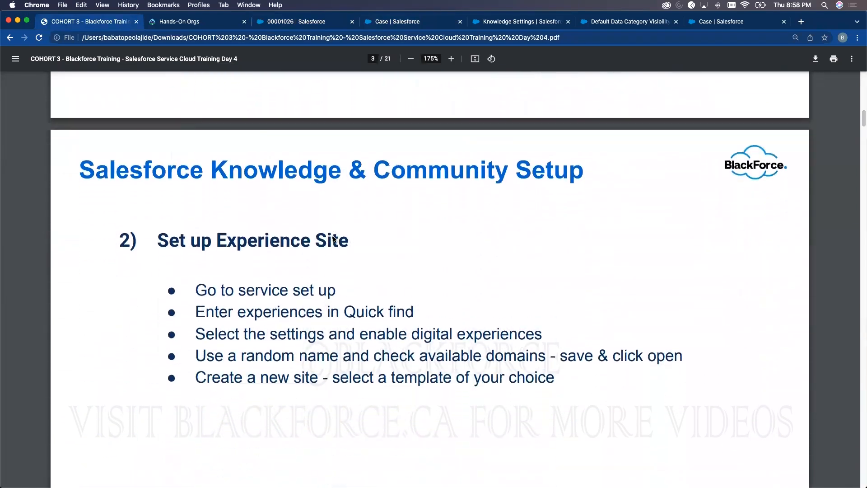
scroll(334, 239, "down", 15)
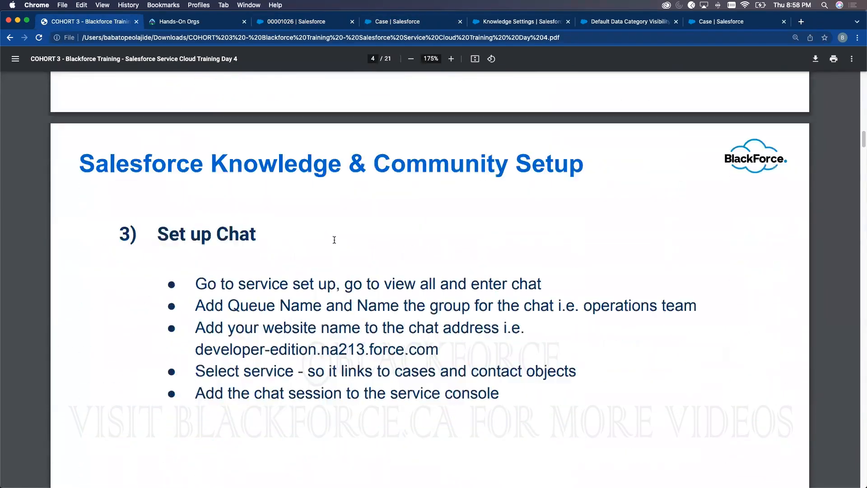
scroll(326, 202, "down", 3)
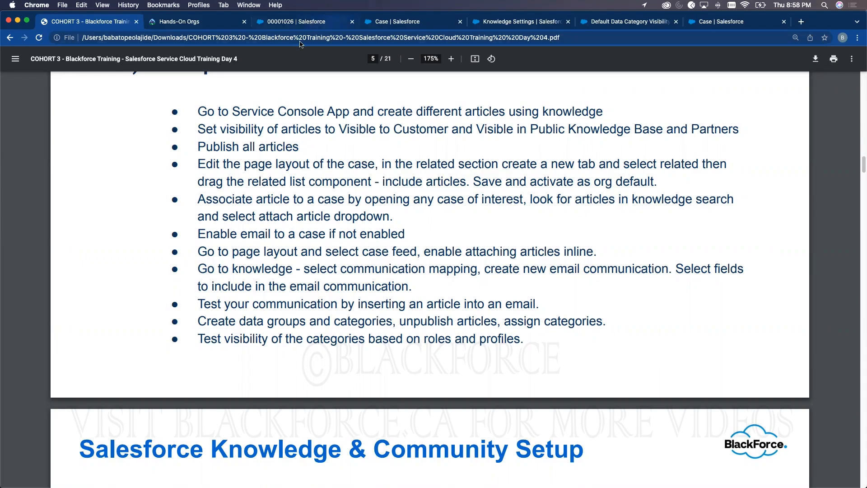
left_click(298, 24)
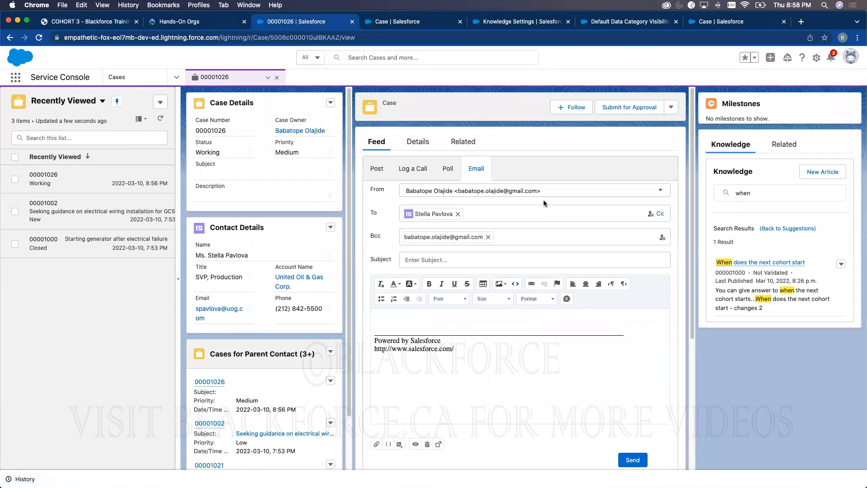
- Open closed case 00001000 and, from My Open Cases, case 00001024
left_click(68, 100)
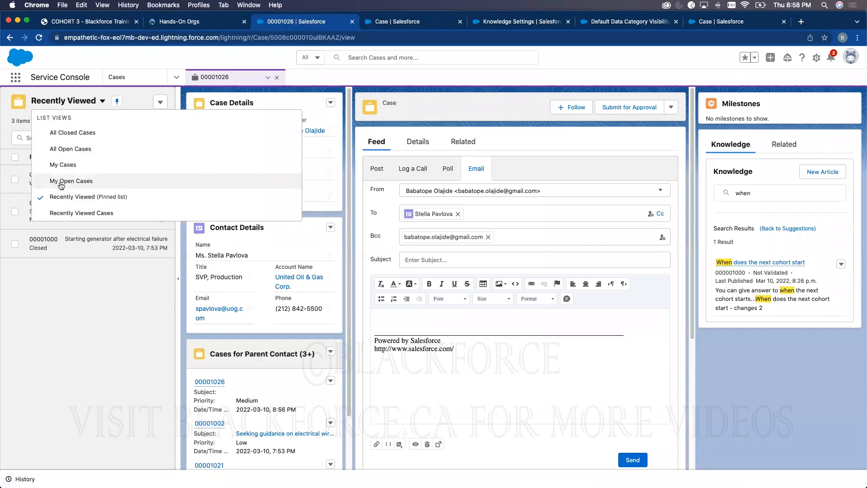
left_click(67, 132)
left_click(57, 183)
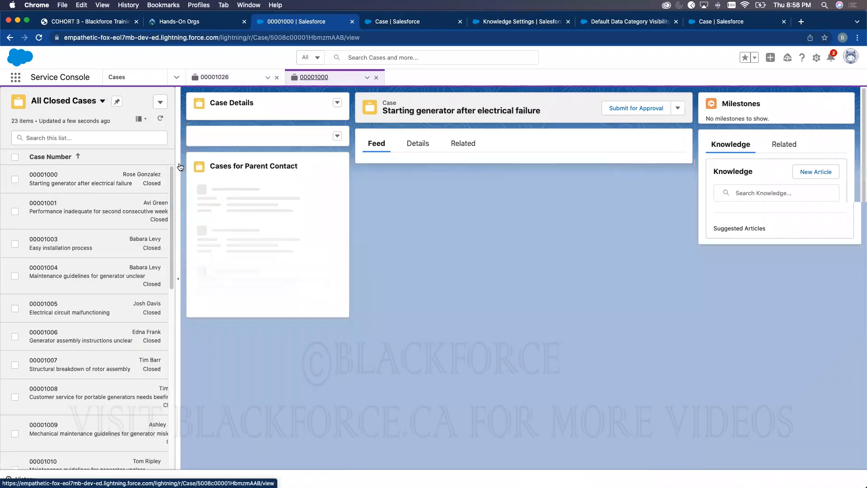
left_click(66, 102)
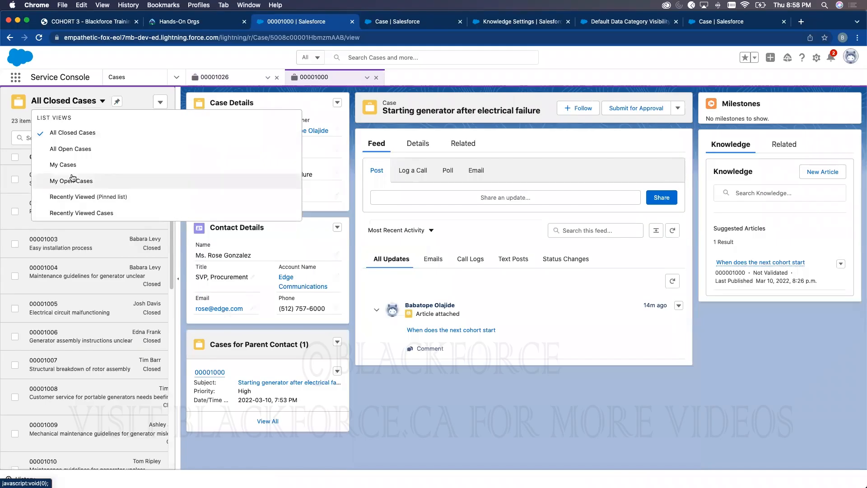
left_click(73, 180)
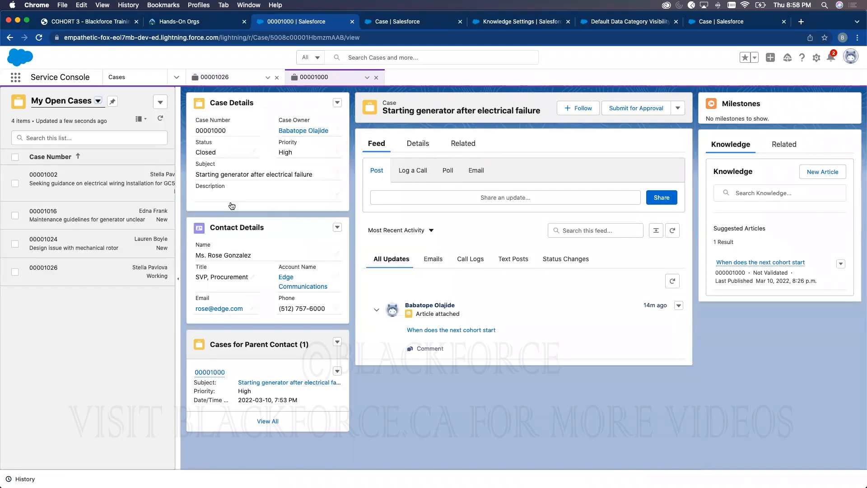
left_click(74, 248)
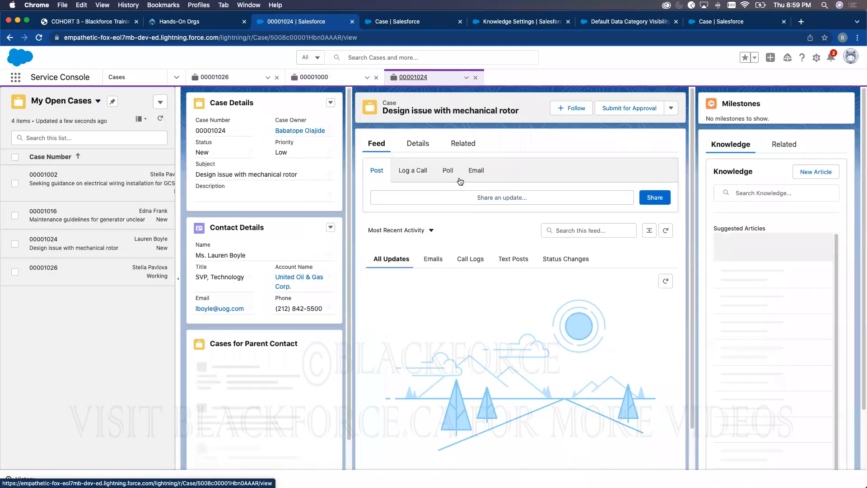
- Search Knowledge for 'how' and open the 'How to subscribe to Blackforce' article in a new browser tab
left_click(736, 190)
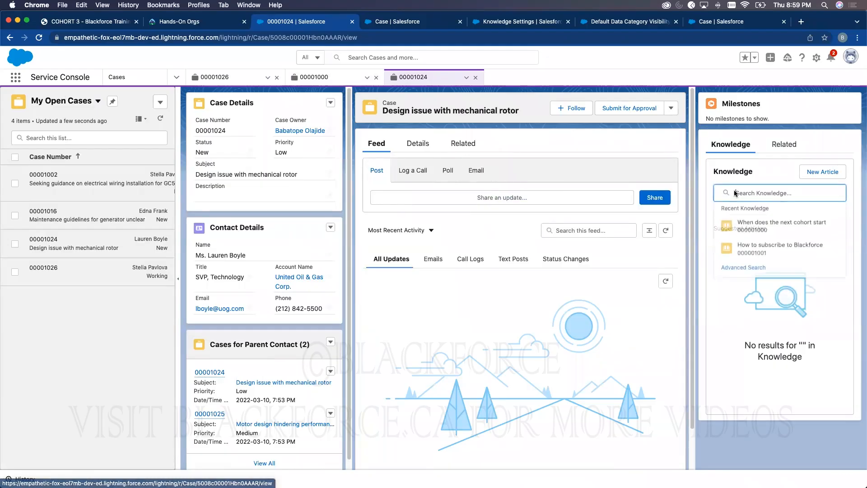
type("how")
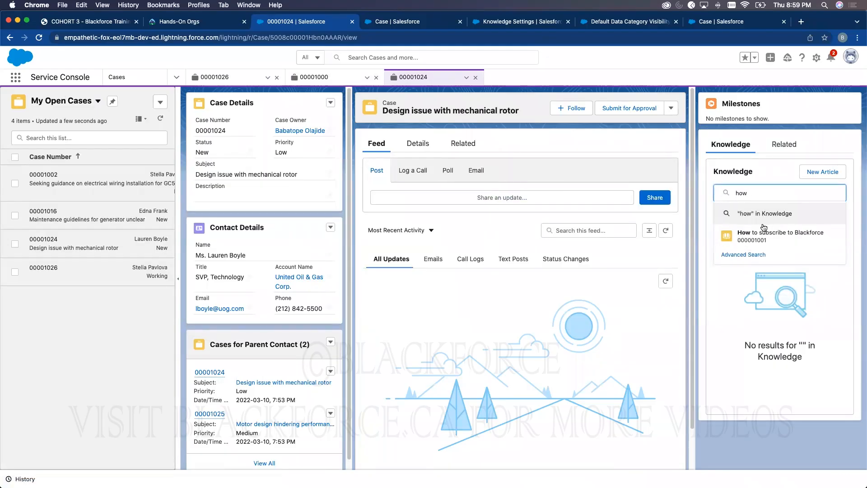
left_click(761, 228)
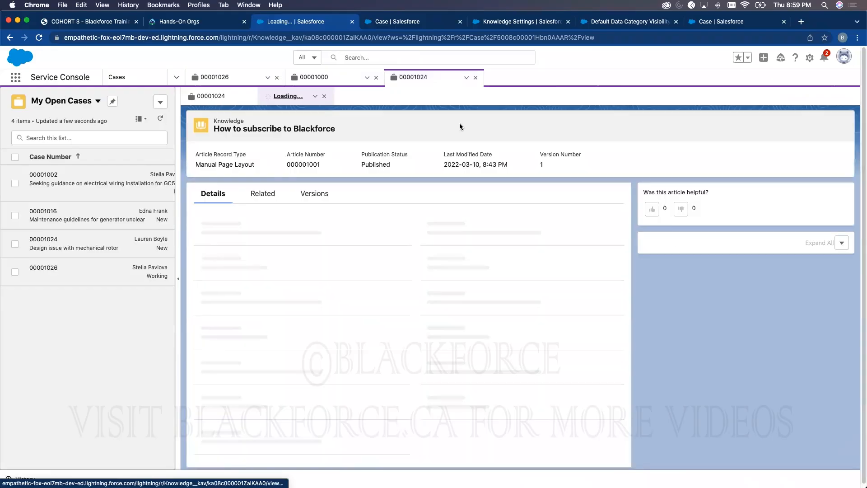
left_click(324, 96)
left_click(748, 193)
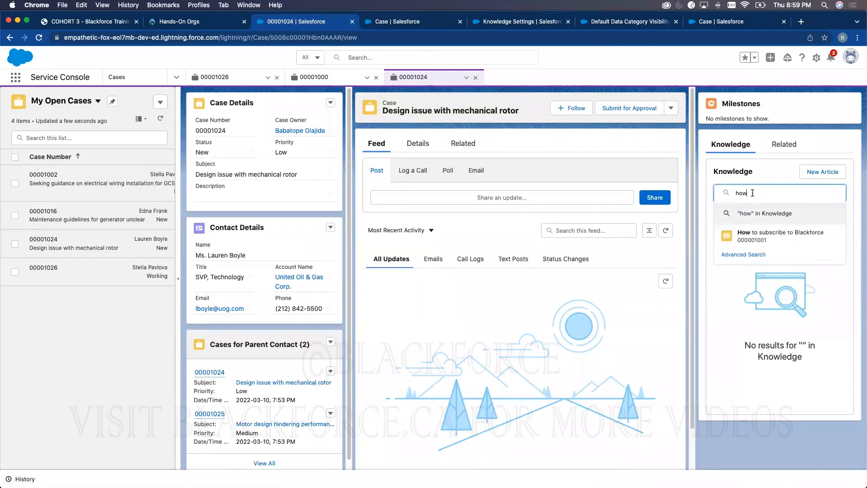
left_click(766, 214)
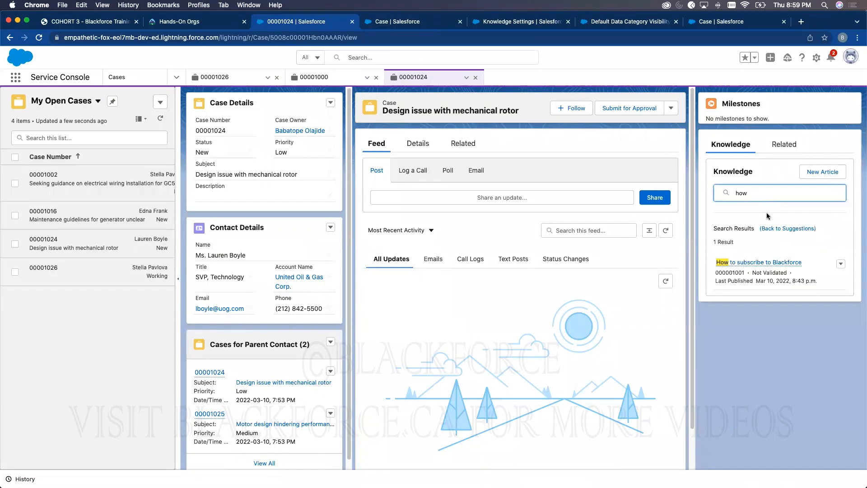
left_click(841, 264)
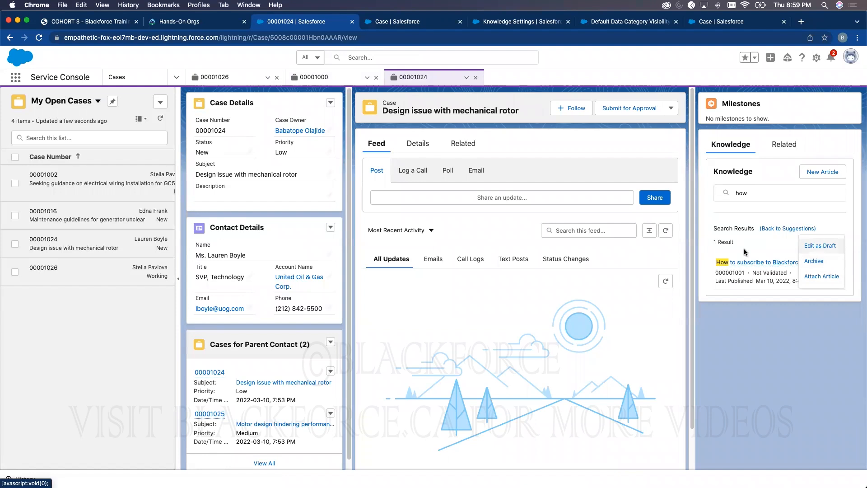
right_click(747, 264)
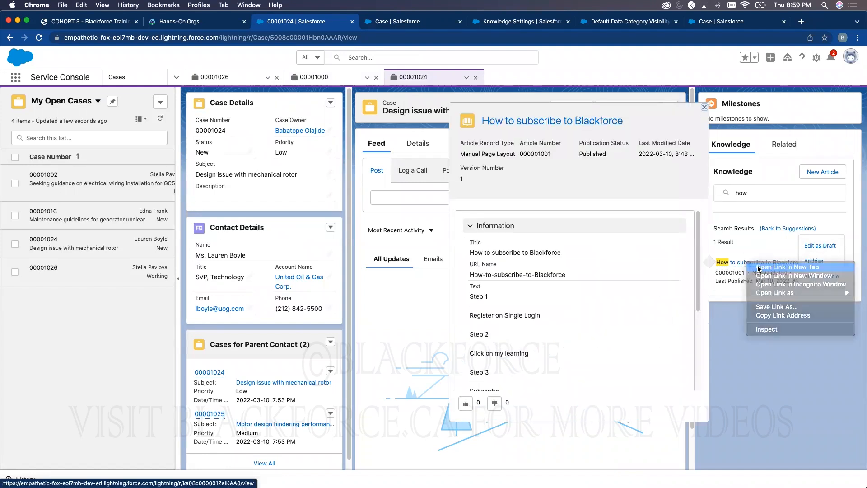
left_click(772, 270)
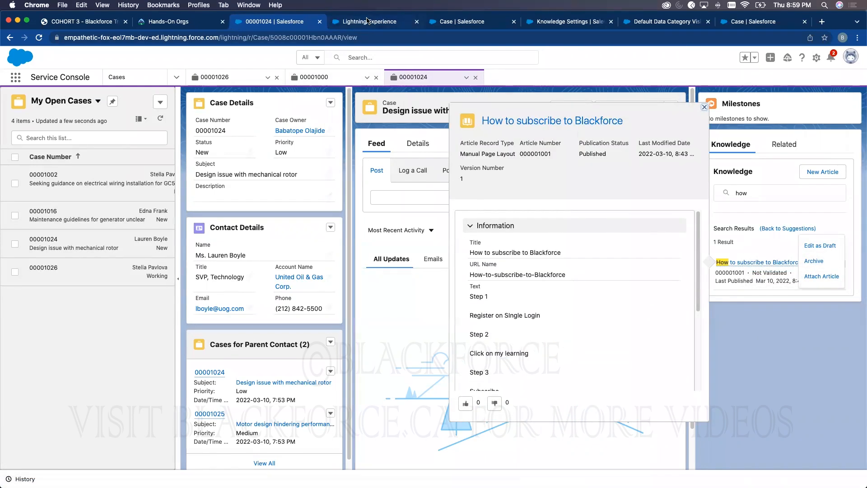
left_click(368, 21)
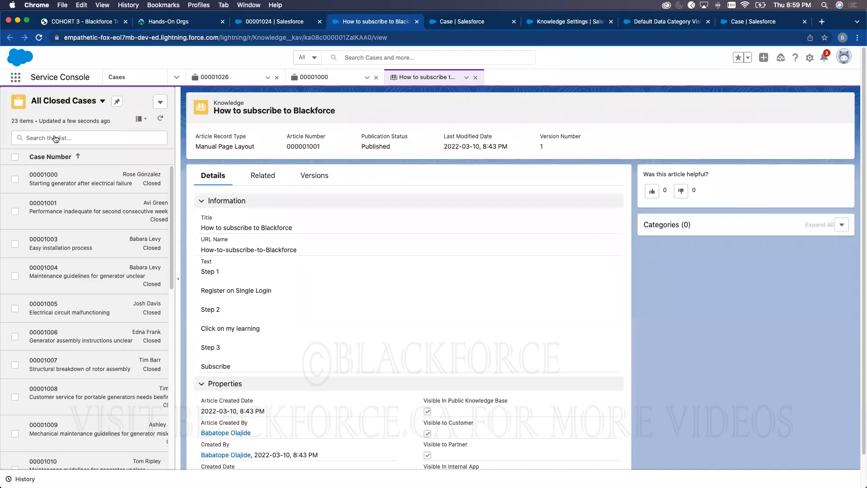
- Show All Open Cases in the list, then go to the Knowledge Settings page
left_click(59, 102)
left_click(69, 150)
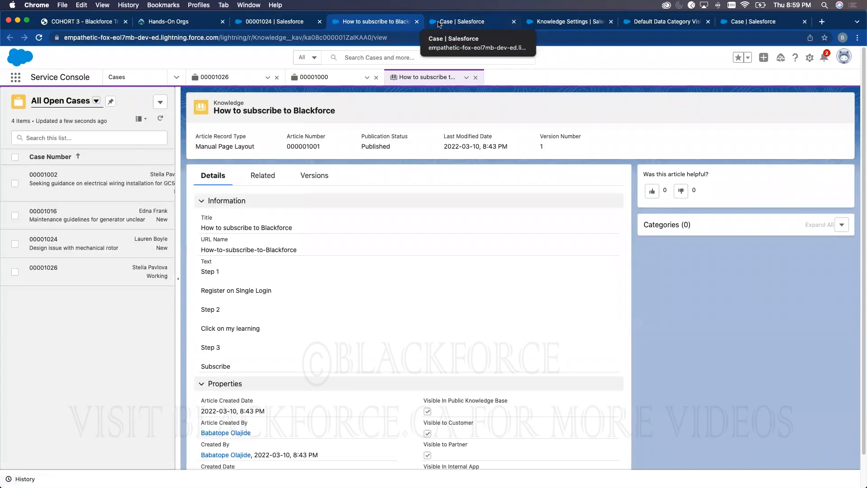
left_click(443, 23)
left_click(567, 21)
- Find Support Settings through a Setup search for 'support' and review its options
left_click(69, 108)
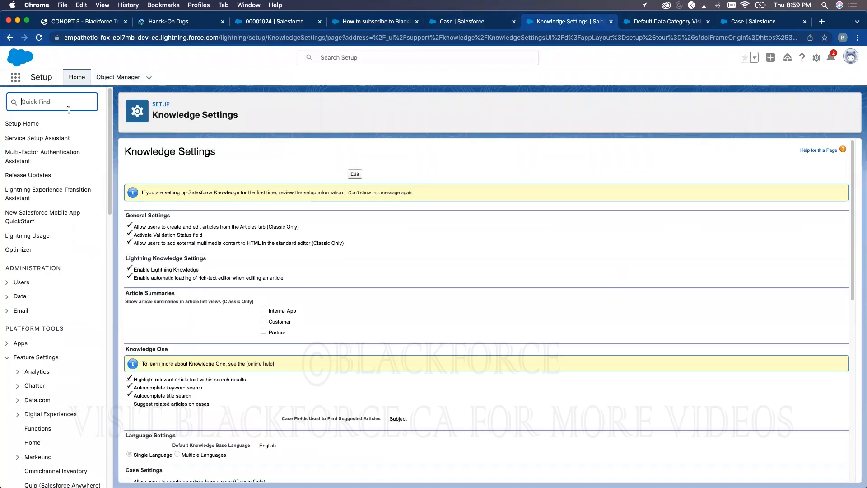
type("support")
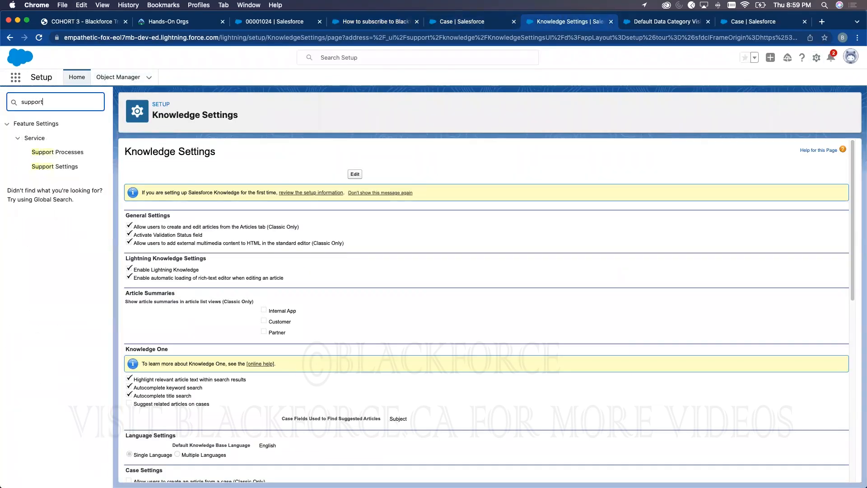
left_click(55, 166)
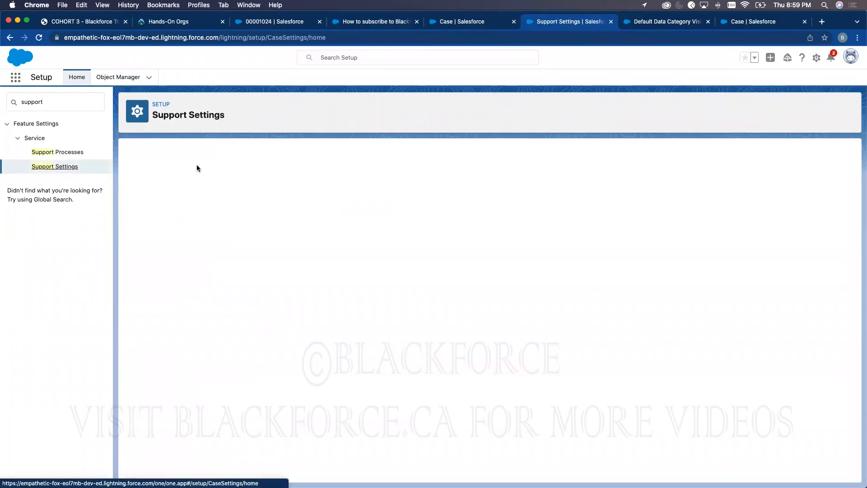
scroll(267, 302, "down", 2)
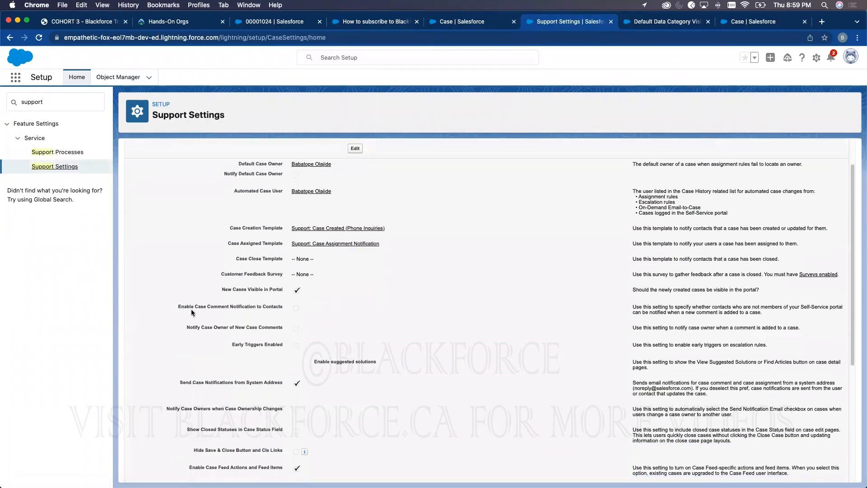
scroll(289, 302, "down", 2)
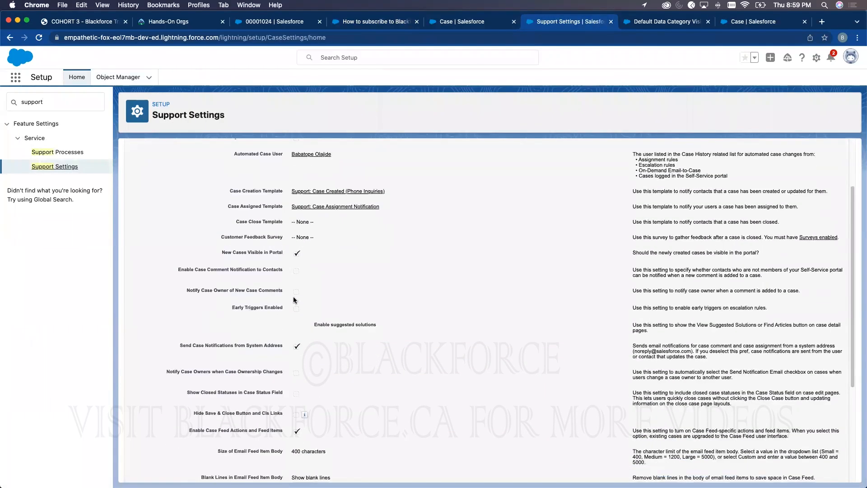
scroll(316, 308, "down", 2)
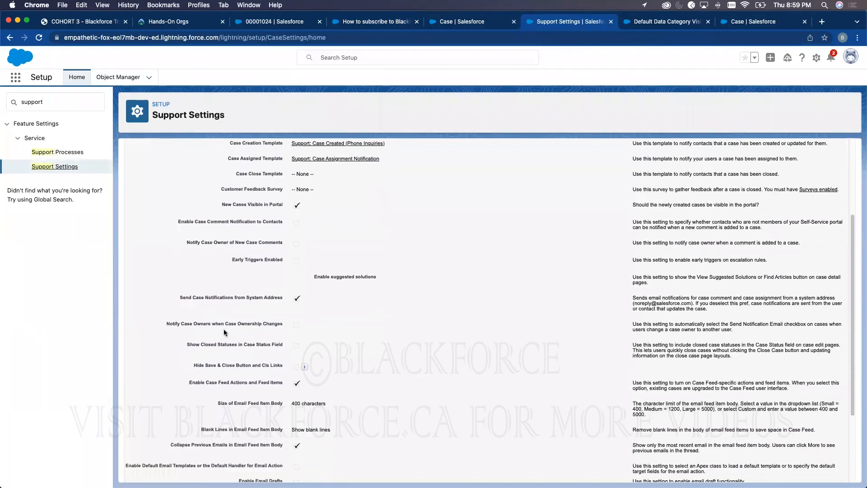
scroll(283, 327, "down", 2)
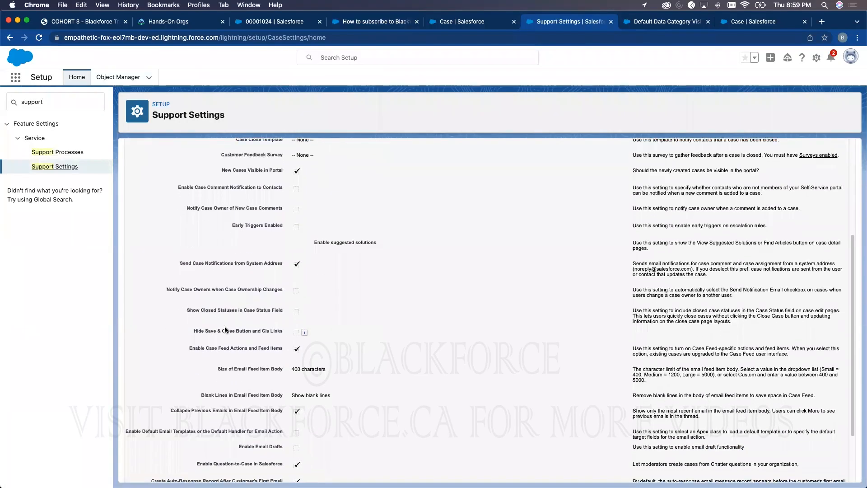
scroll(254, 325, "down", 2)
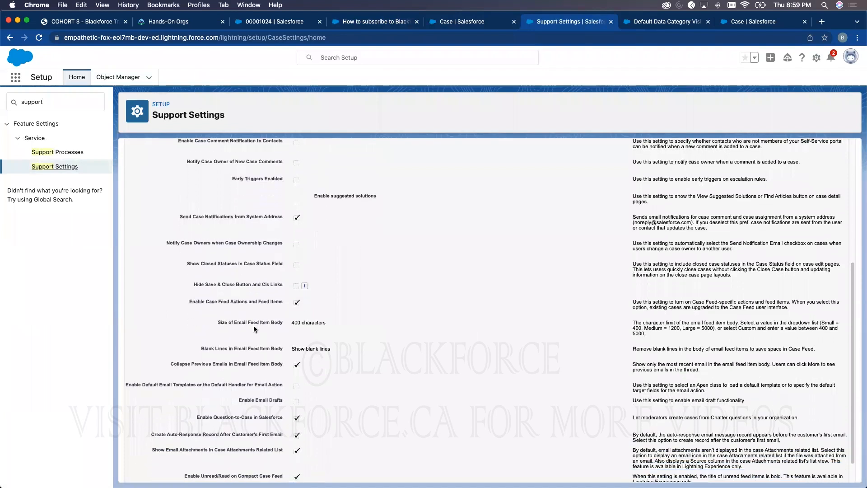
scroll(261, 375, "down", 2)
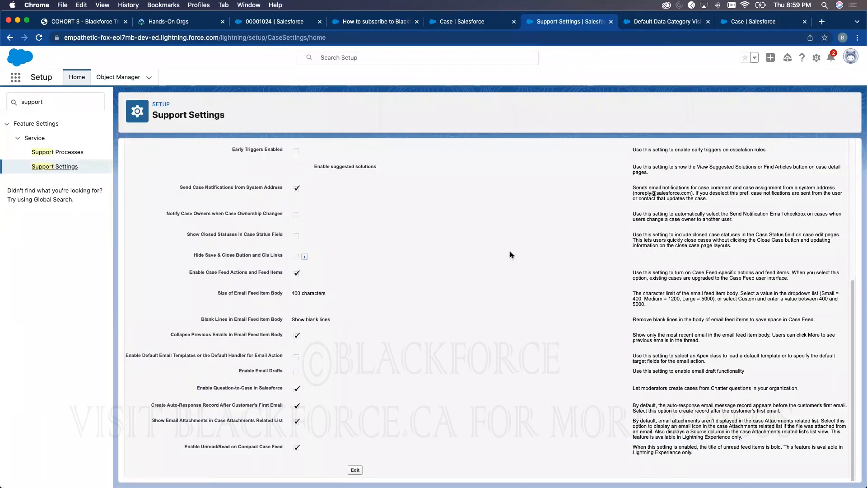
scroll(511, 255, "up", 15)
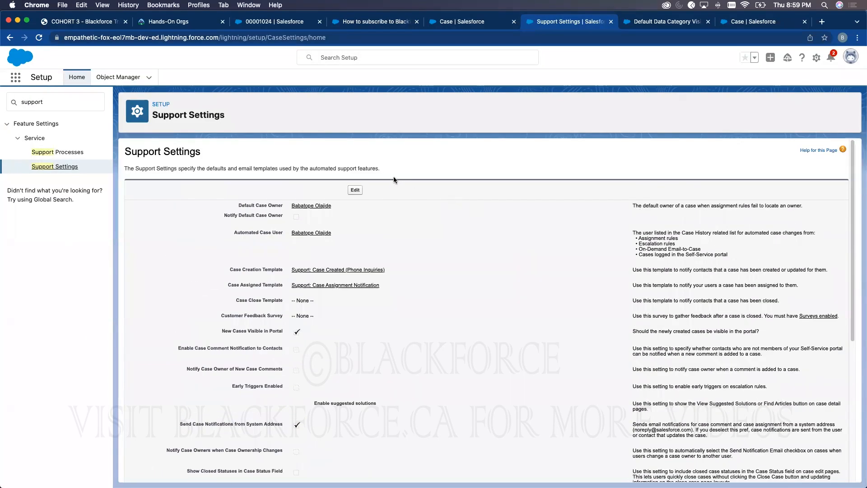
- Reload the 'How to subscribe to Blackforce' article, then revisit the Case layouts and Support Settings pages
left_click(380, 23)
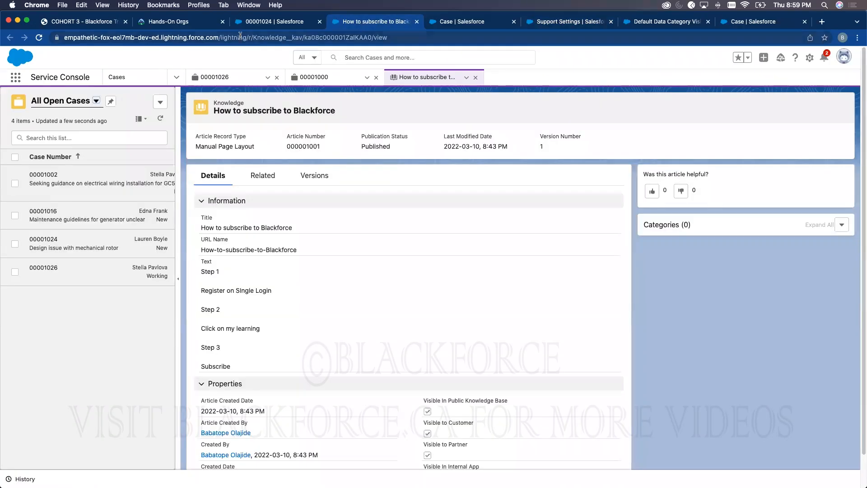
left_click(39, 38)
left_click(479, 22)
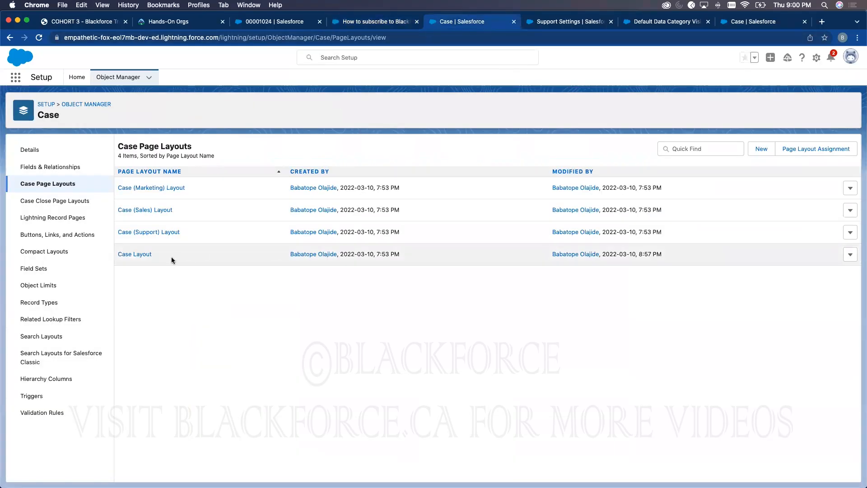
left_click(584, 23)
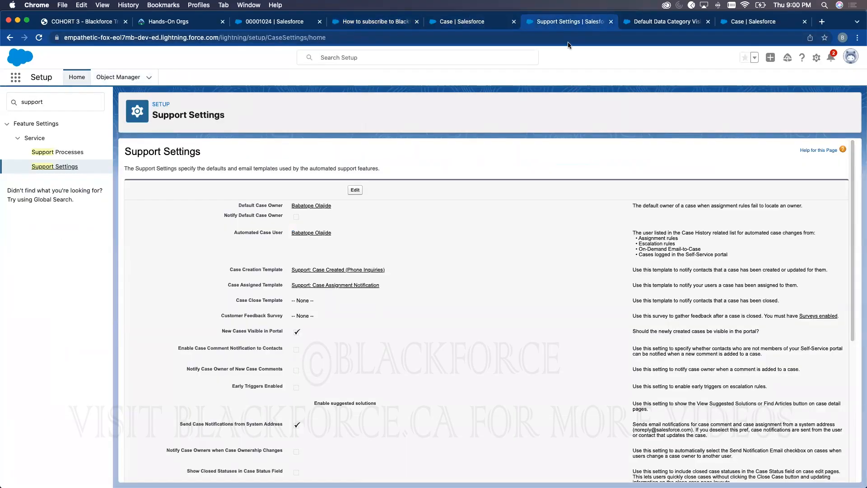
left_click(645, 22)
- Filter Object Manager for 'know' and show the Knowledge object's Communication Channel Mappings
left_click(570, 22)
left_click(117, 77)
left_click(713, 106)
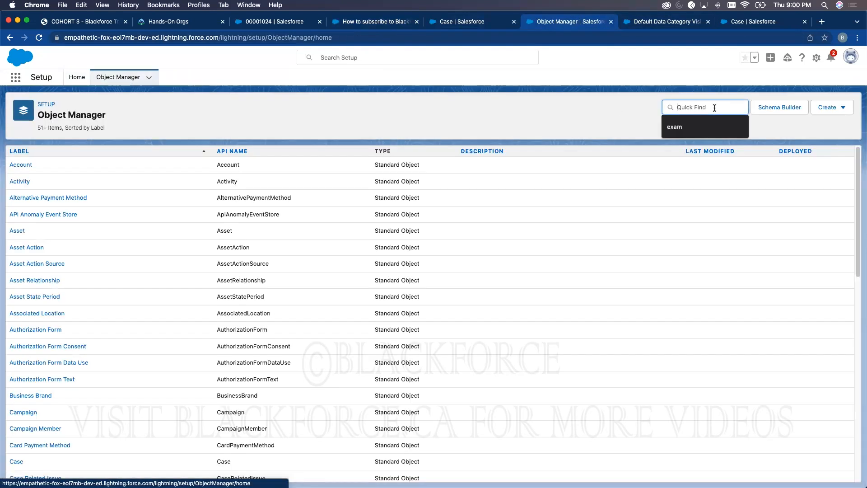
type("know")
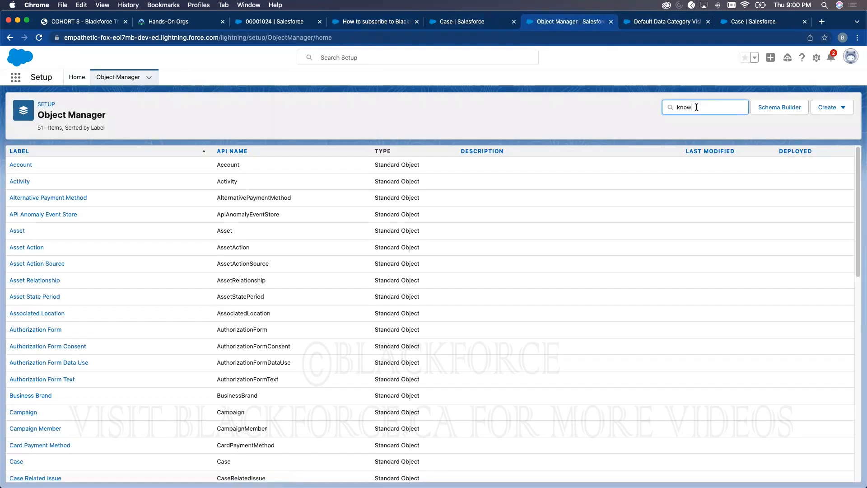
left_click(25, 168)
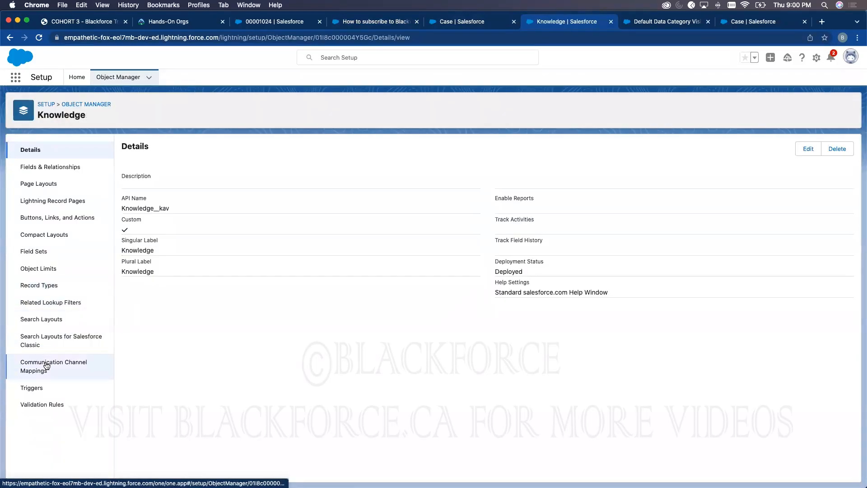
left_click(43, 370)
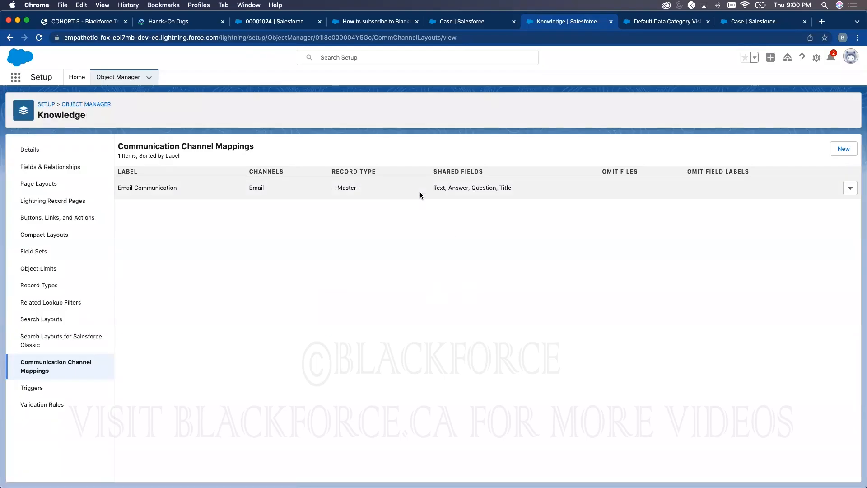
- Edit the Email Communication mapping and save it with Text, Answer, Question and Title shared
left_click(851, 189)
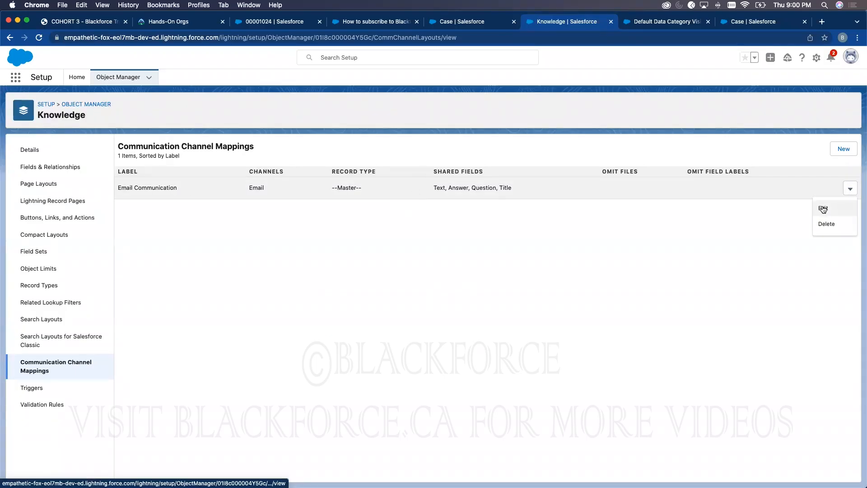
left_click(825, 209)
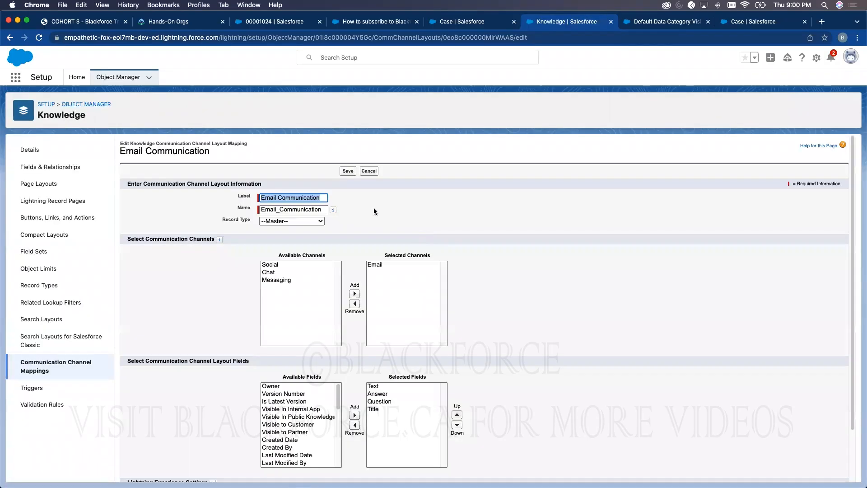
scroll(402, 217, "down", 3)
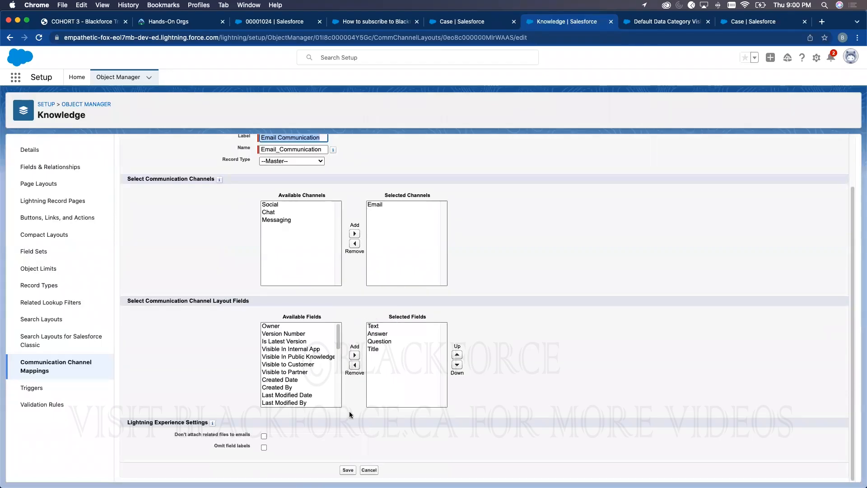
left_click(346, 472)
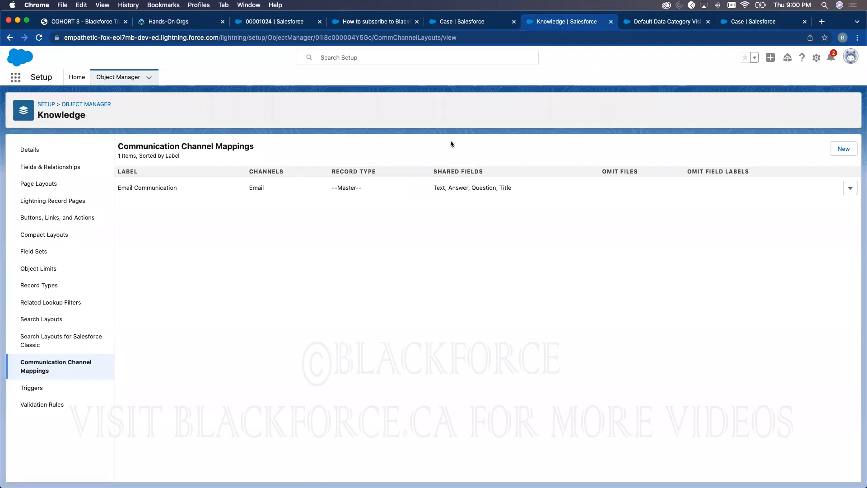
- Find Digital Experiences Settings via a Setup search for 'experience' and enable Digital Experiences
left_click(76, 77)
double_click(68, 100)
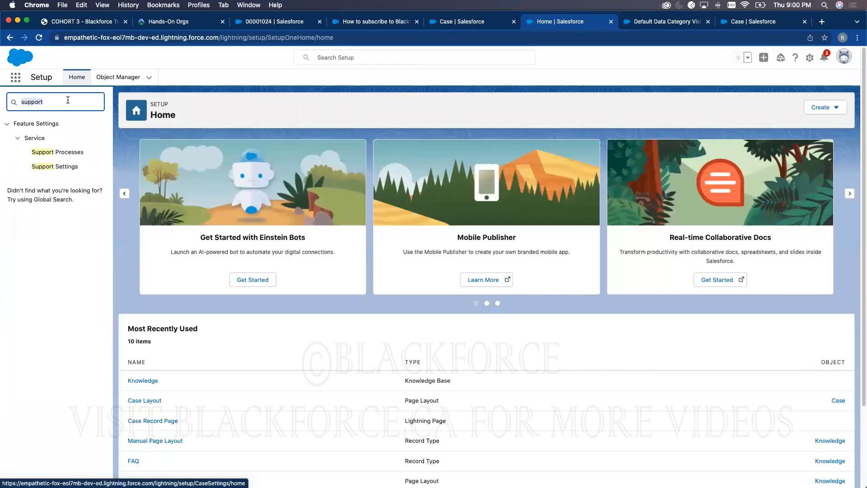
key("BackSpace")
type("ex")
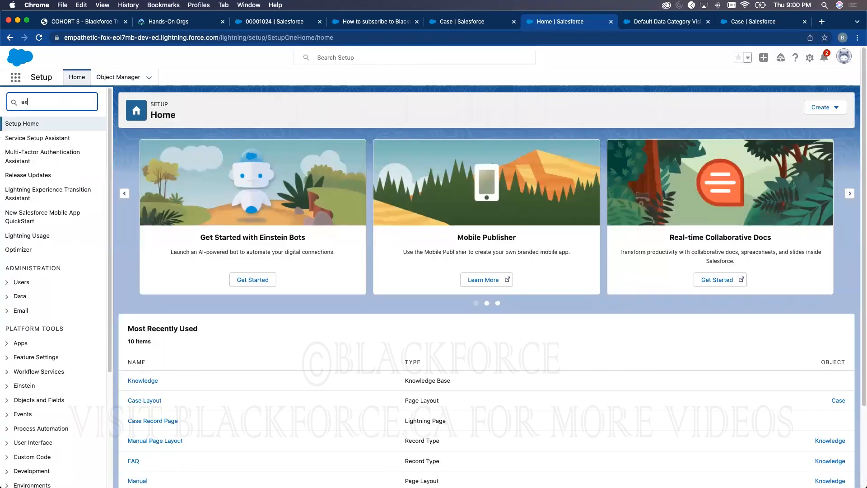
type("perience")
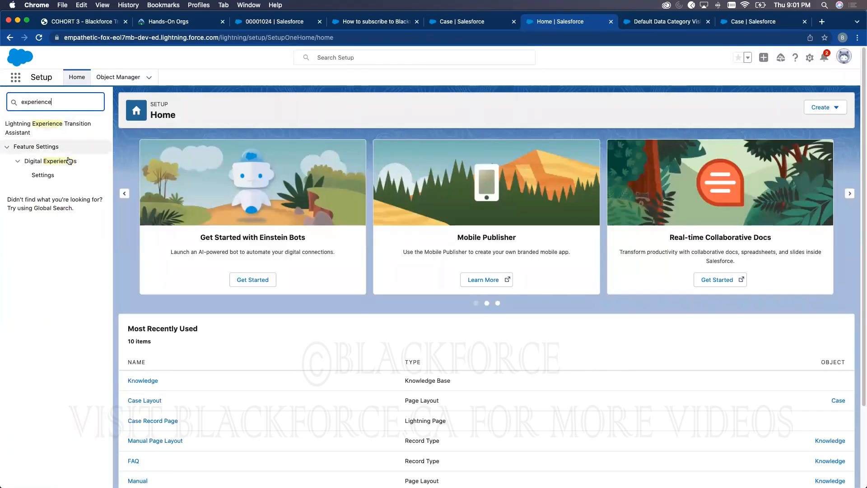
left_click(43, 176)
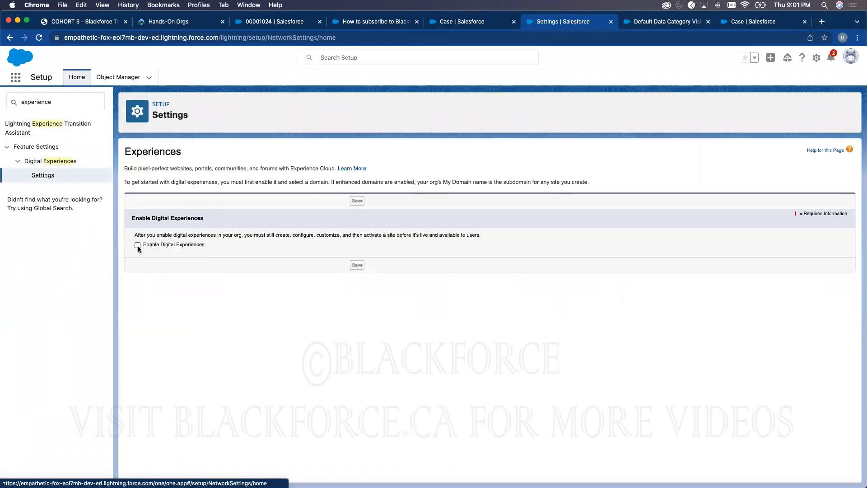
left_click(137, 246)
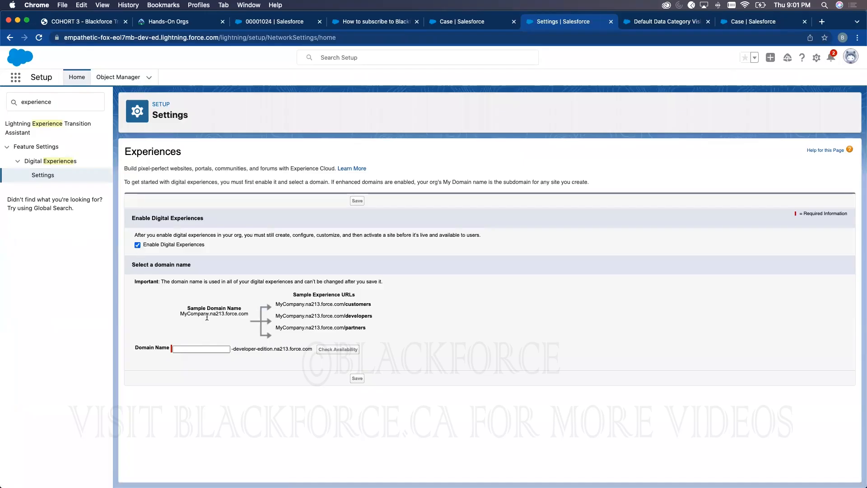
- Enter domain name blackforcesupport, confirm it's available, save, and confirm the domain registration
left_click(192, 349)
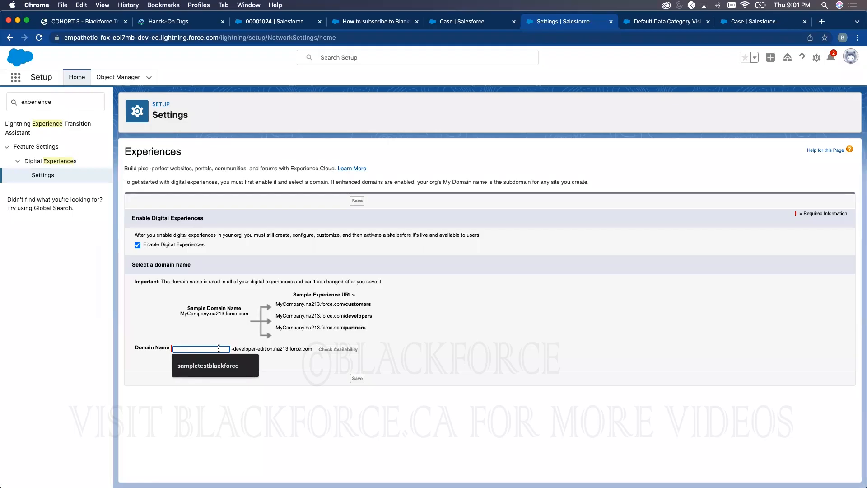
type("blackforcesupport")
left_click(347, 350)
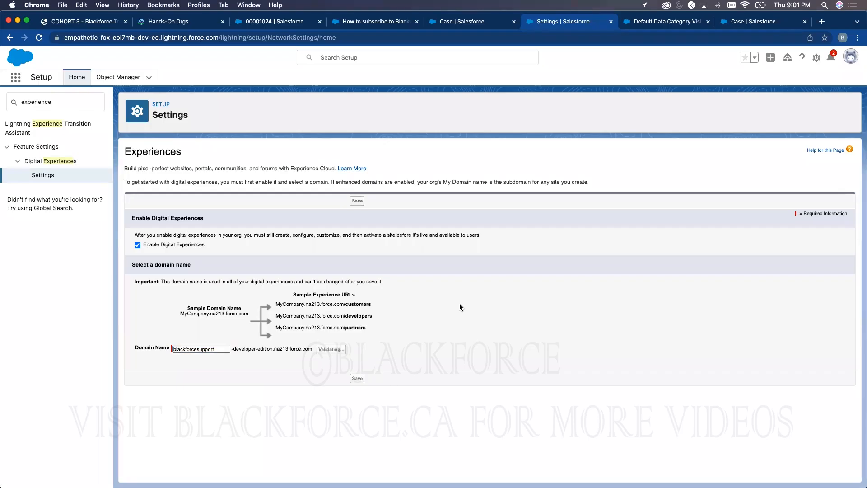
left_click(360, 387)
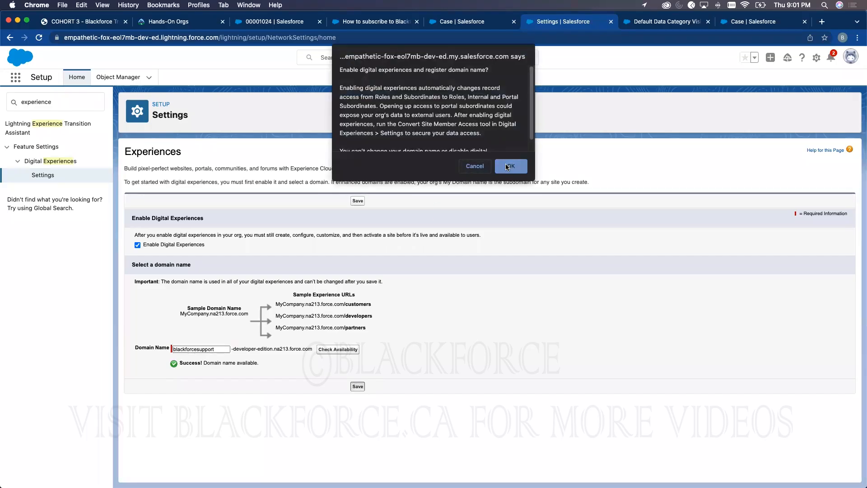
left_click(508, 167)
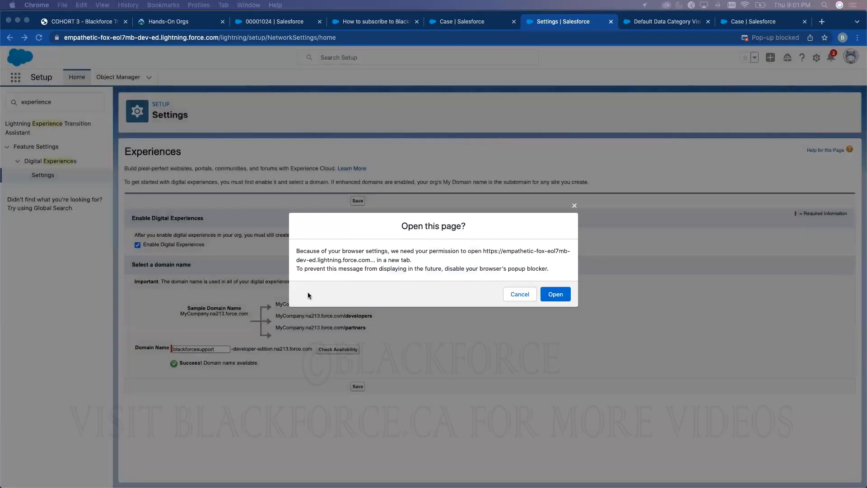
- Allow the All Sites page to open and start a new Experience Cloud site
left_click(557, 295)
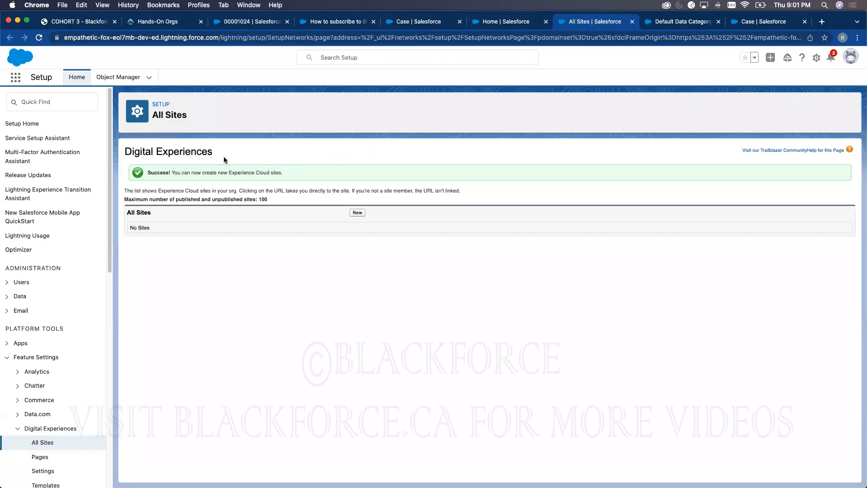
left_click(363, 211)
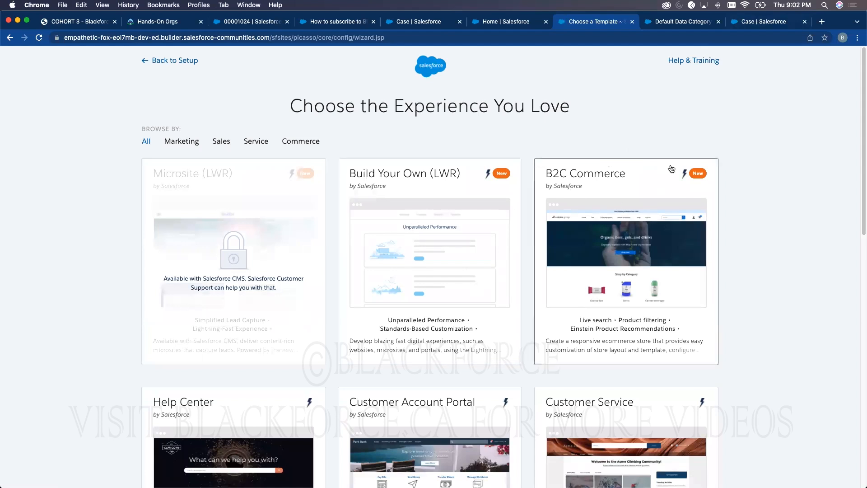
- Create a new site named HelpDesk from the Customer Service template
scroll(567, 300, "down", 5)
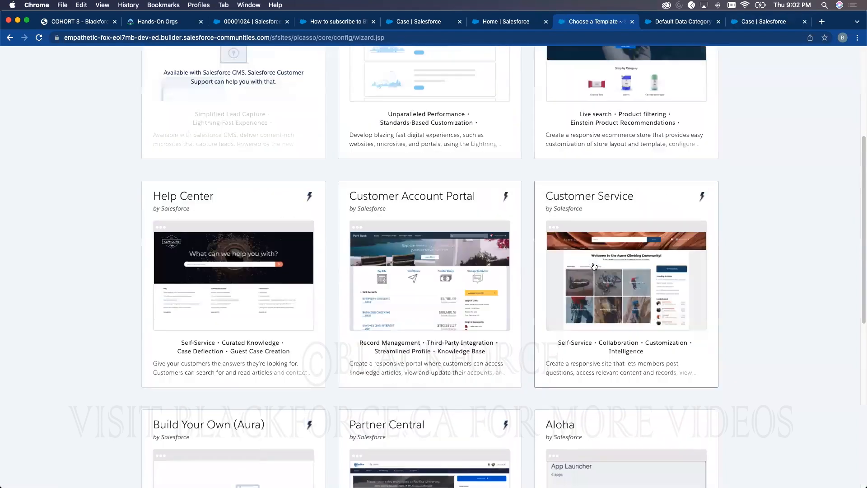
left_click(602, 264)
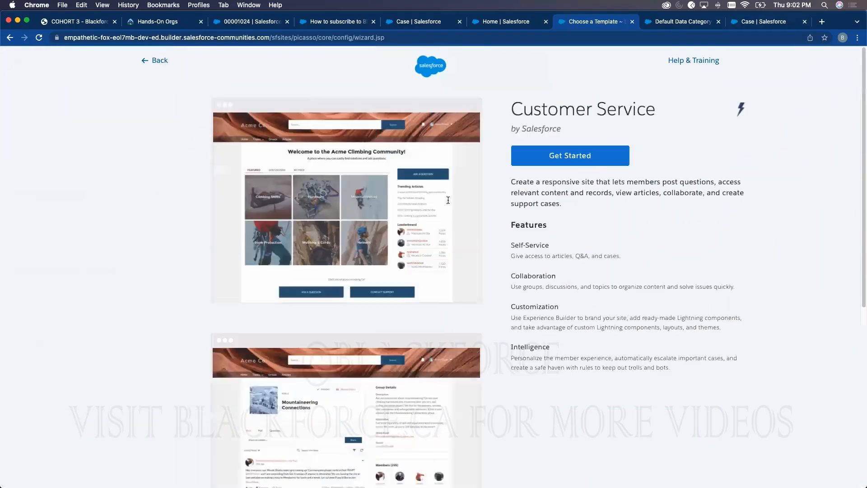
left_click(522, 166)
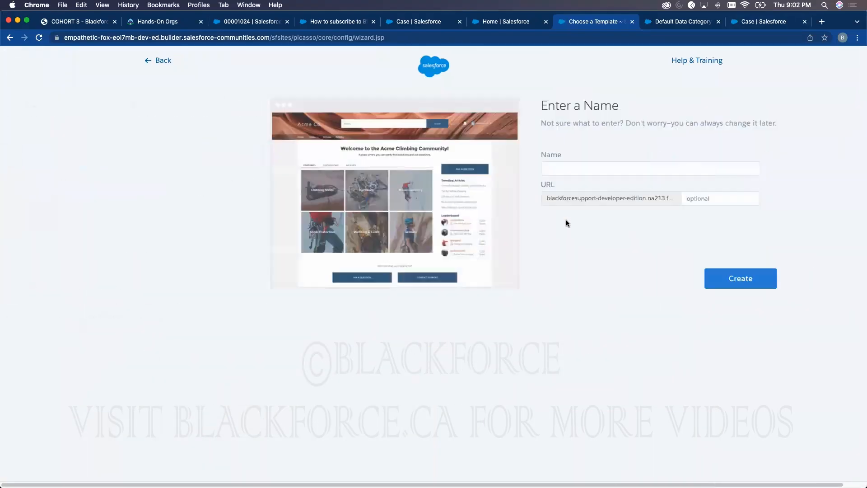
left_click(507, 167)
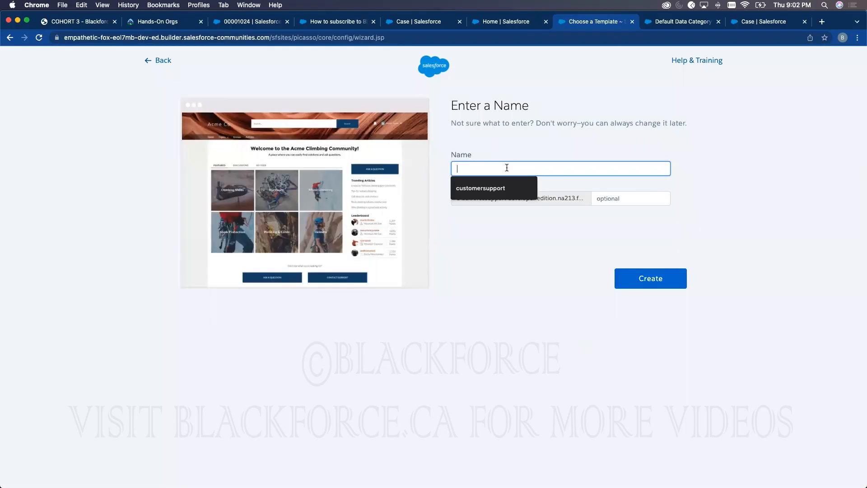
type("HelpDesk")
left_click(698, 115)
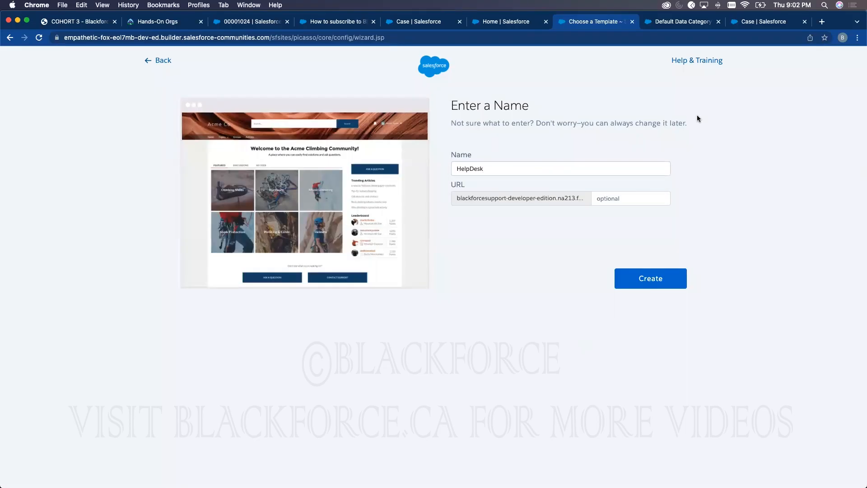
left_click(648, 281)
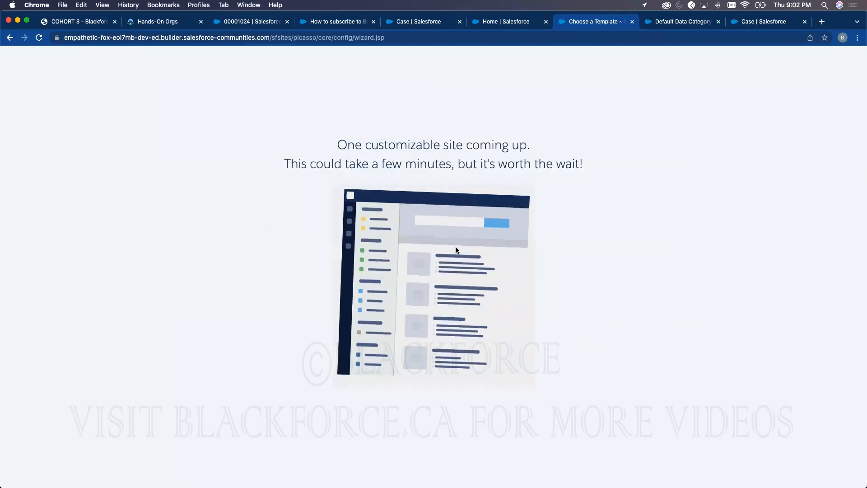
- Reload Setup and open the All Sites list via a Setup search for 'sites'
left_click(517, 24)
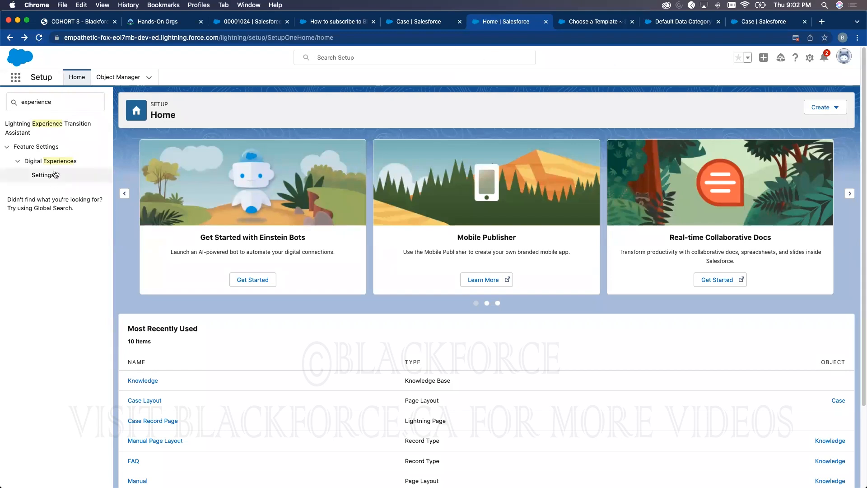
left_click(39, 40)
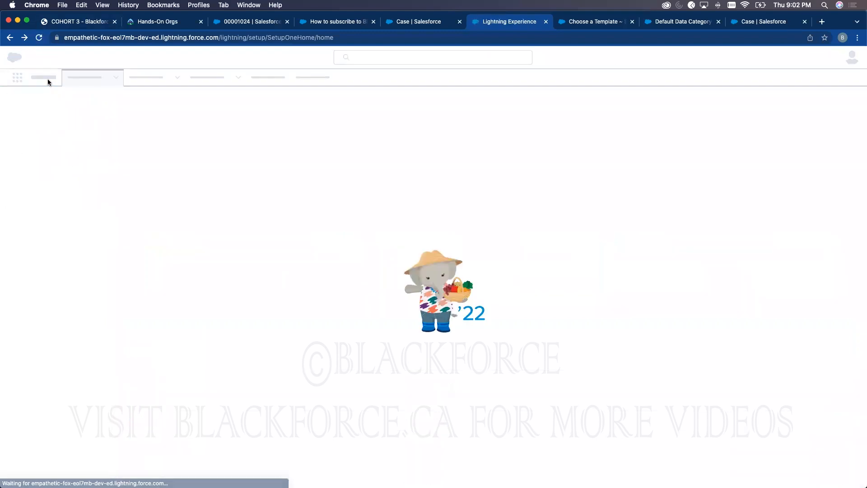
left_click(50, 102)
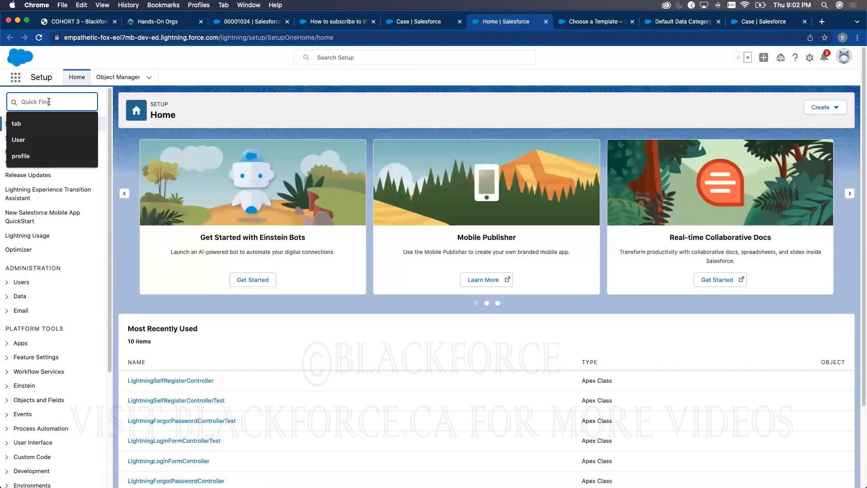
type("sites")
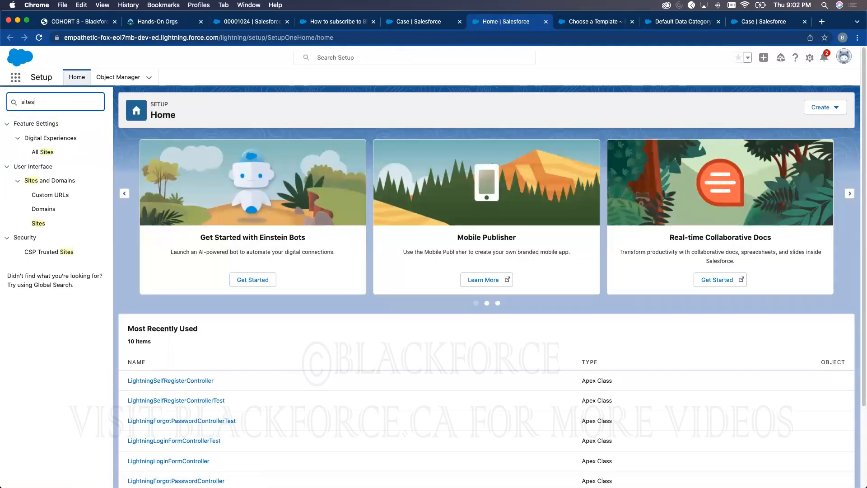
left_click(42, 152)
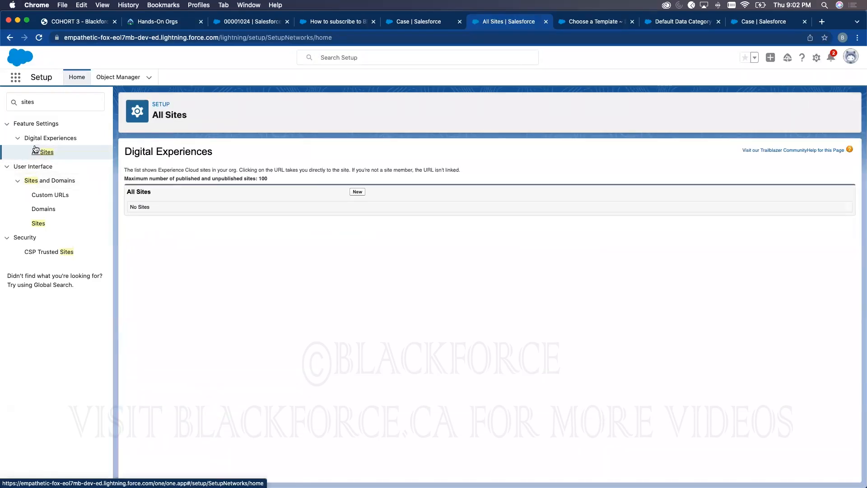
- Refresh All Sites and keep checking the site-creation tab until HelpDesk's Workspaces page appears
left_click(39, 37)
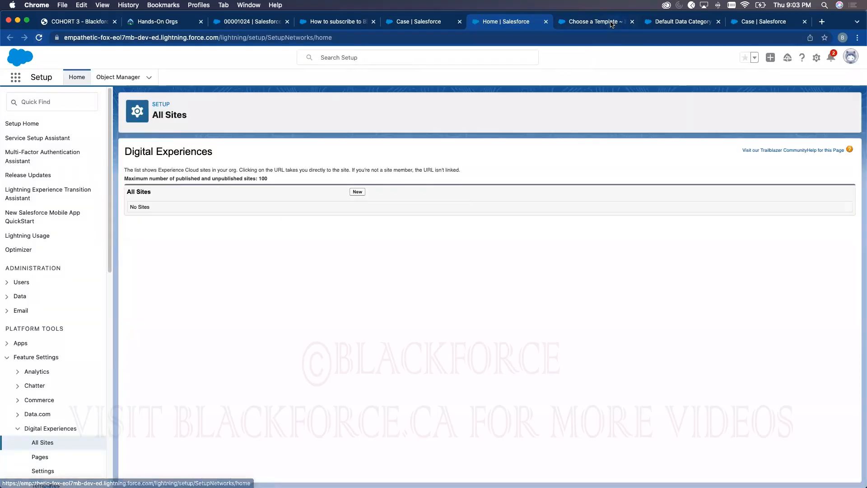
left_click(611, 24)
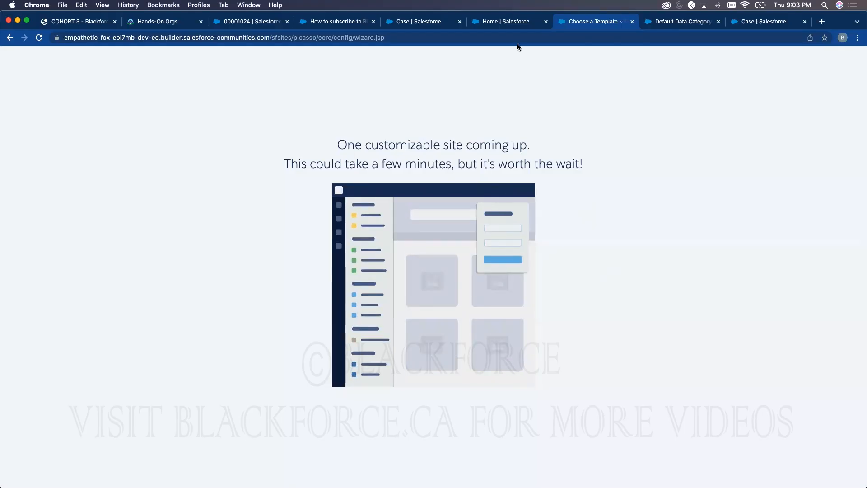
left_click(502, 22)
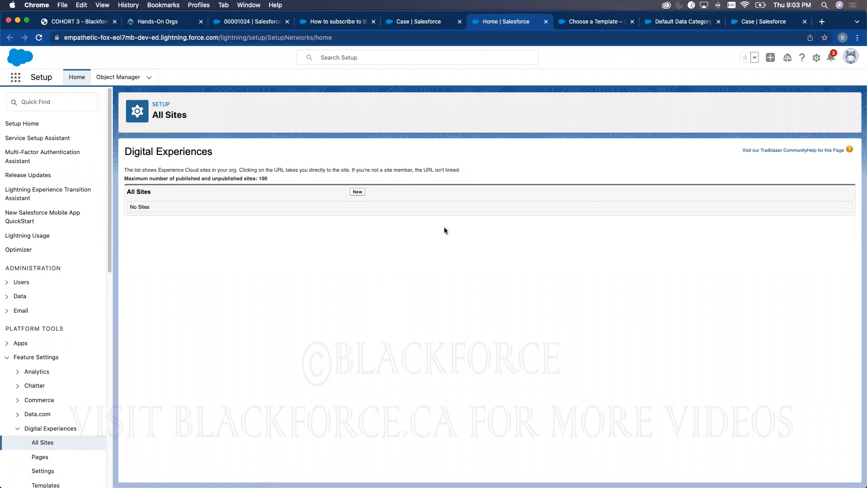
left_click(589, 22)
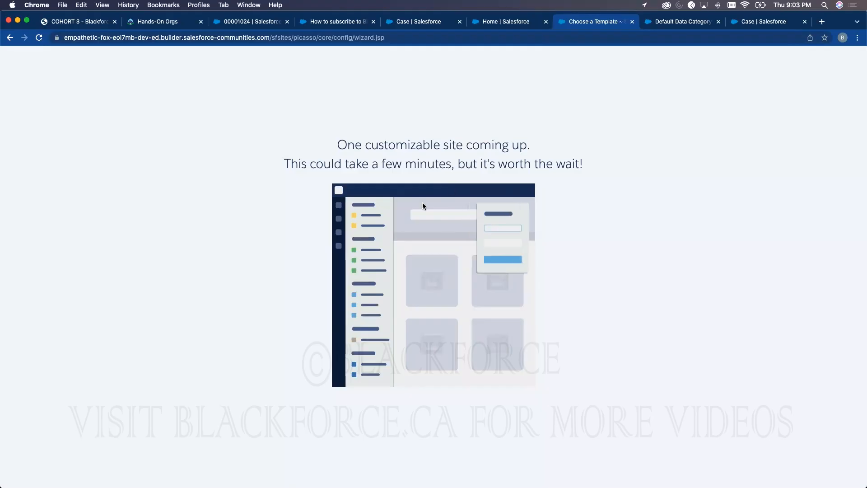
left_click(510, 22)
left_click(43, 41)
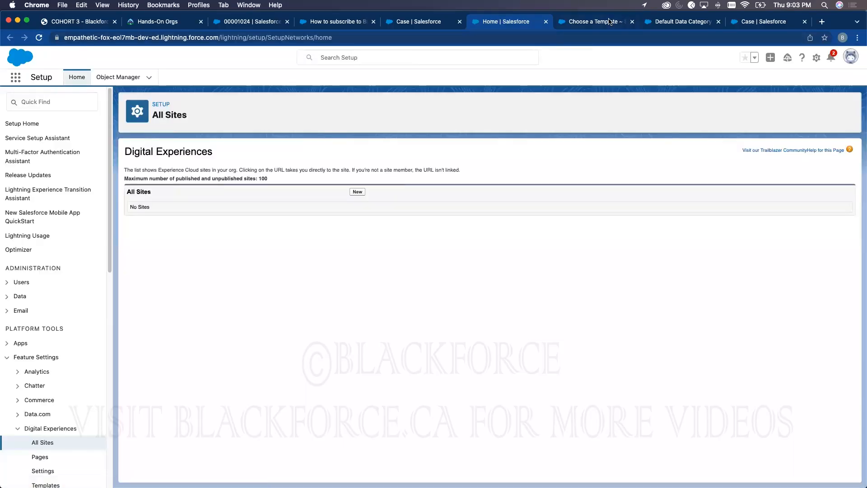
left_click(610, 22)
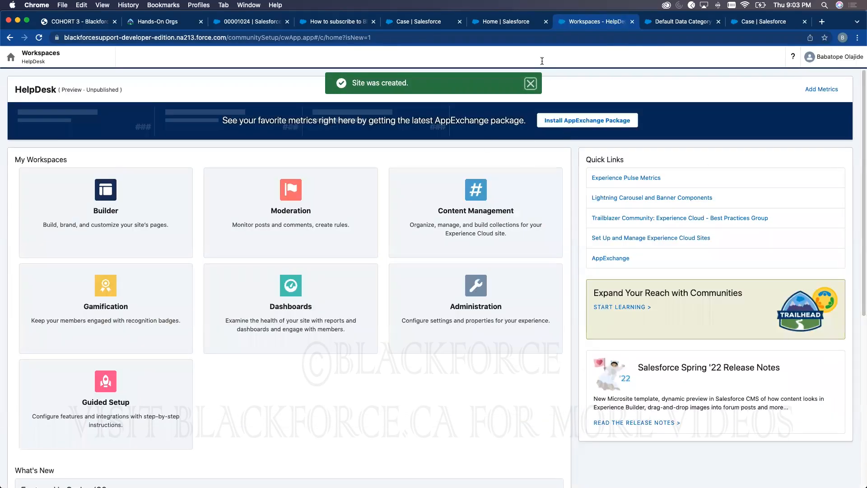
- Open Digital Experiences from the Workspaces menu and dismiss its welcome message
left_click(18, 60)
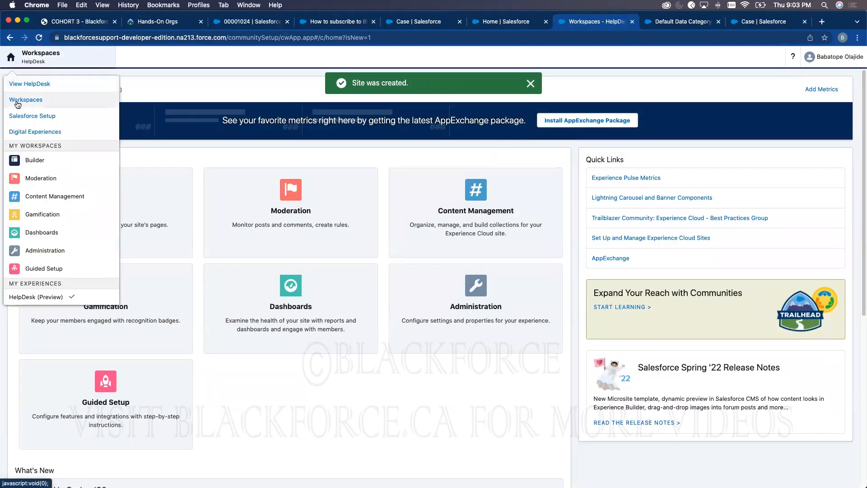
left_click(25, 131)
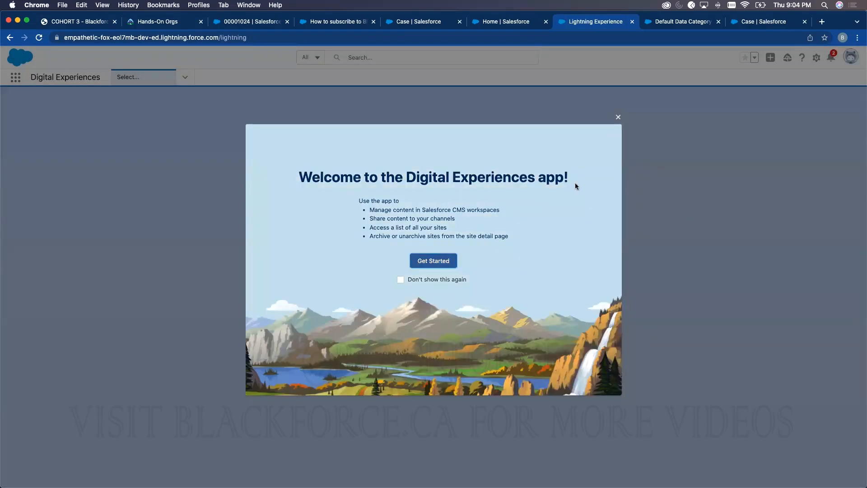
left_click(618, 118)
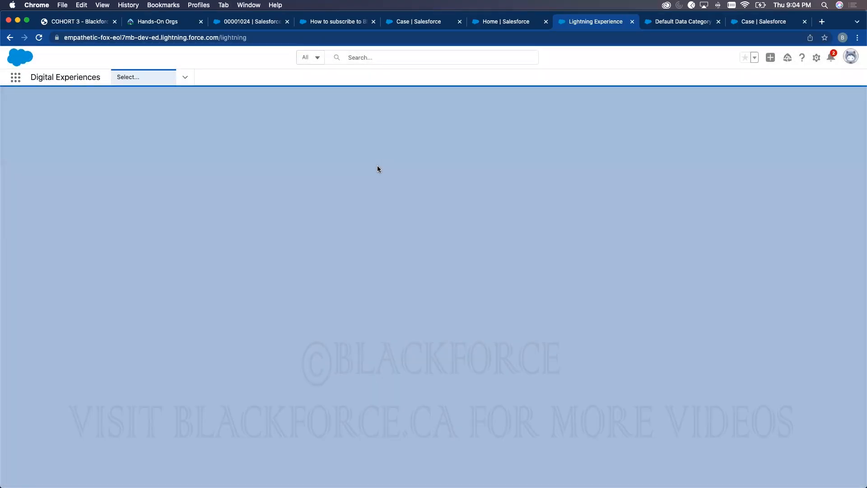
left_click(44, 42)
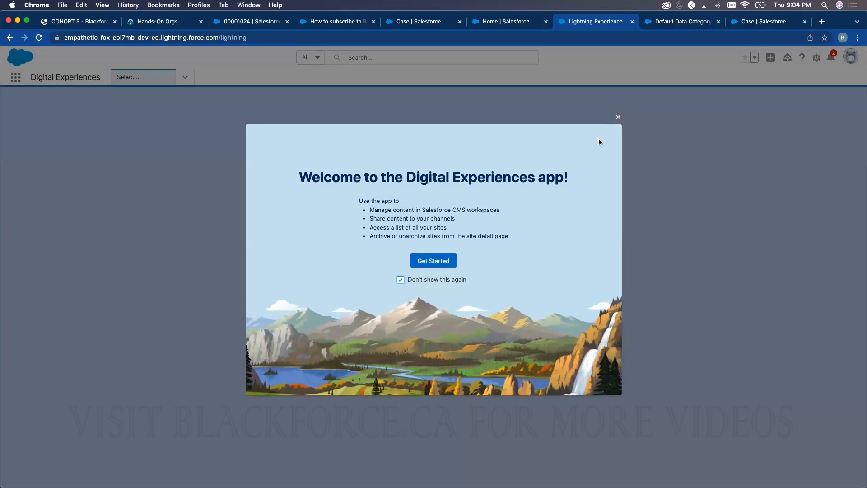
left_click(434, 262)
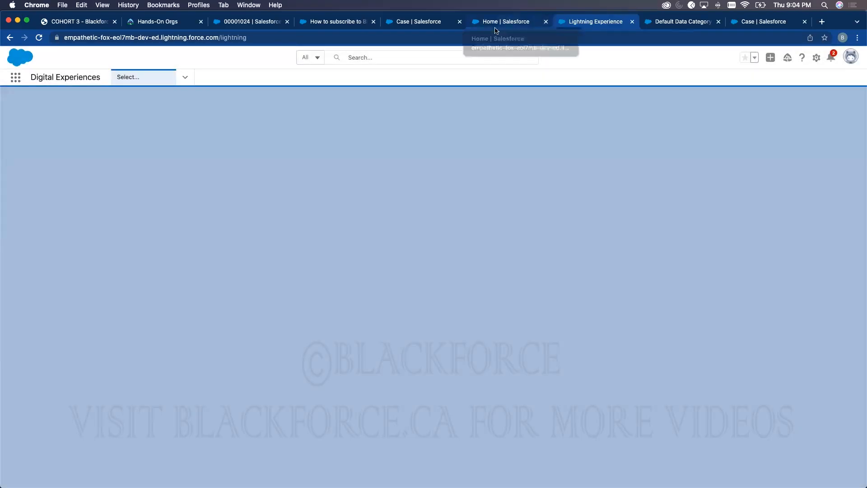
- Reload All Sites to show HelpDesk in Preview, select its URL, and go to Service Setup
left_click(504, 22)
left_click(39, 37)
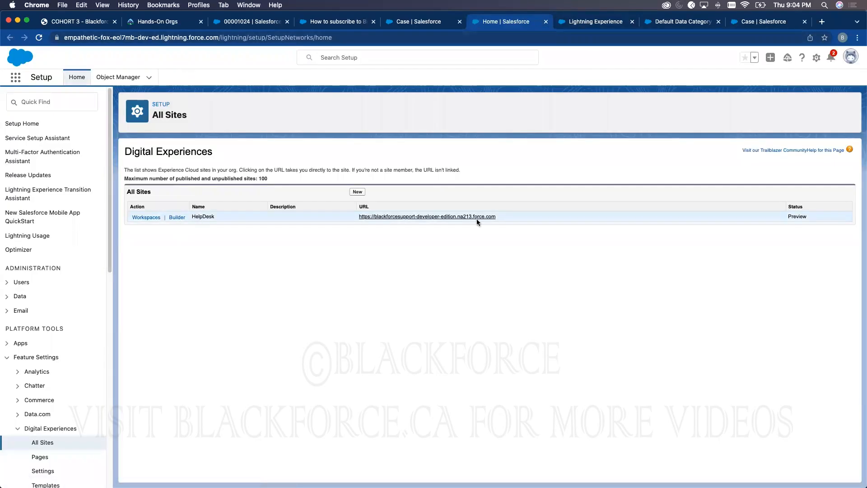
left_click_drag(453, 220, 360, 217)
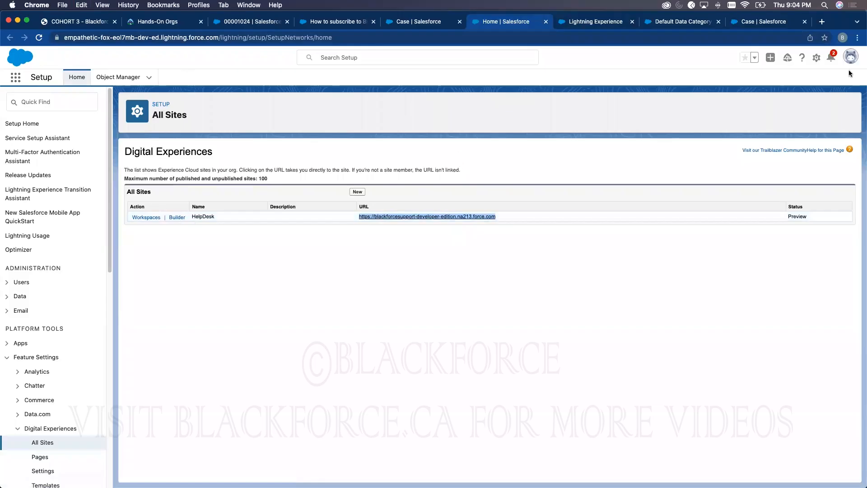
left_click(816, 57)
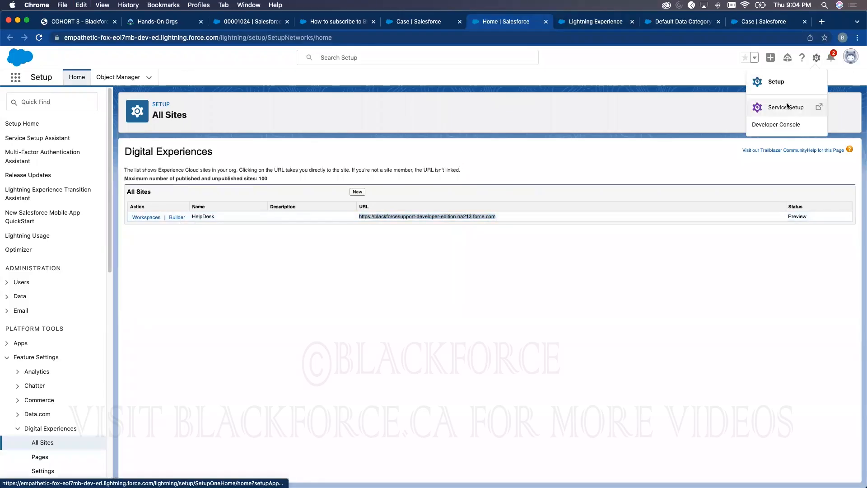
left_click(787, 107)
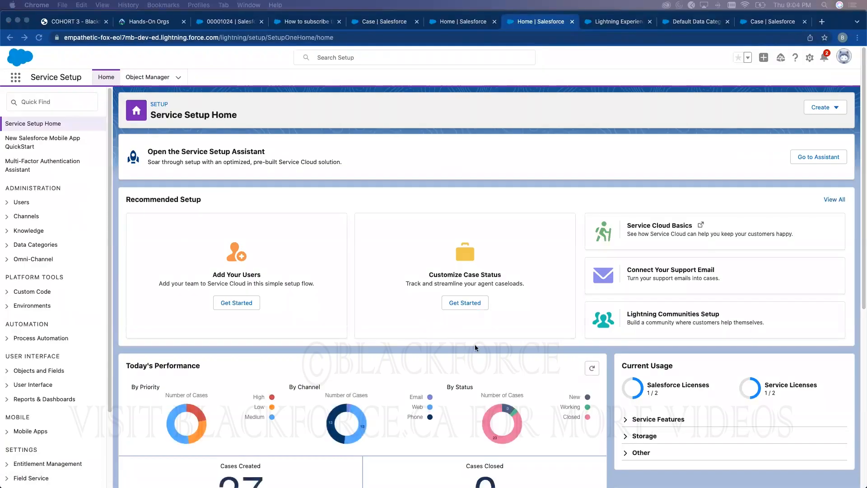
- In Chat with Customers, create queue 'Chat' with group Operations Team and one agent, accepting workload 5/20
left_click(829, 201)
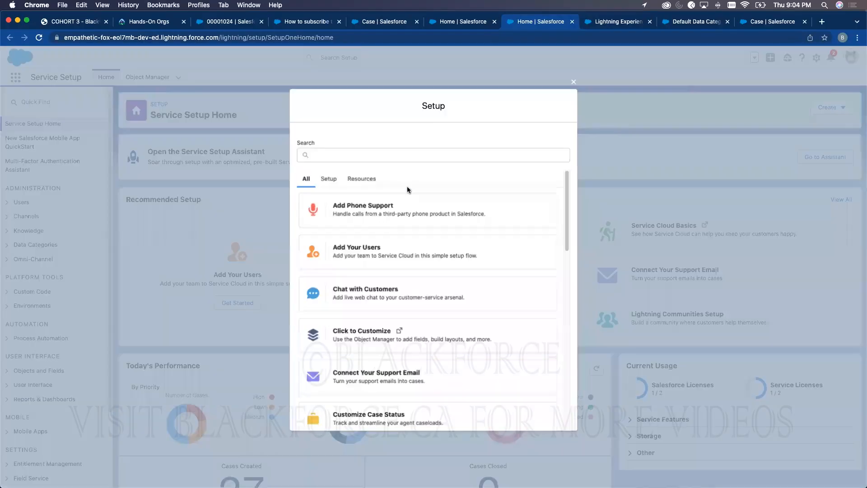
left_click(351, 295)
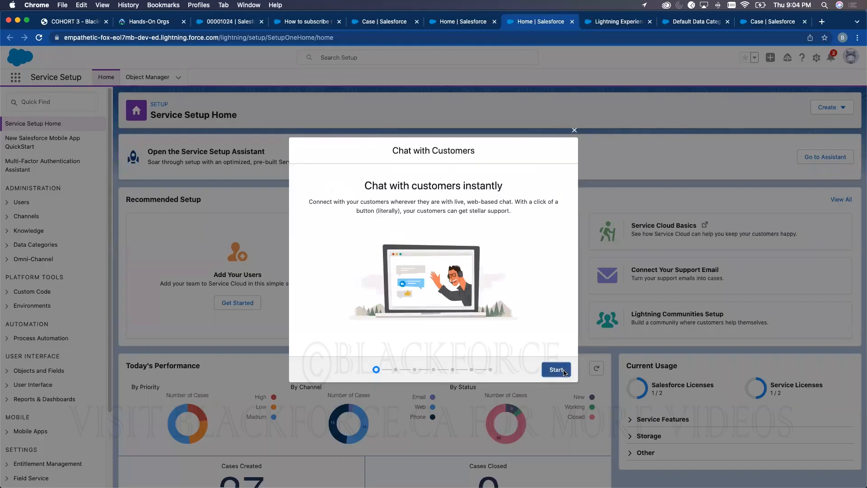
left_click(556, 369)
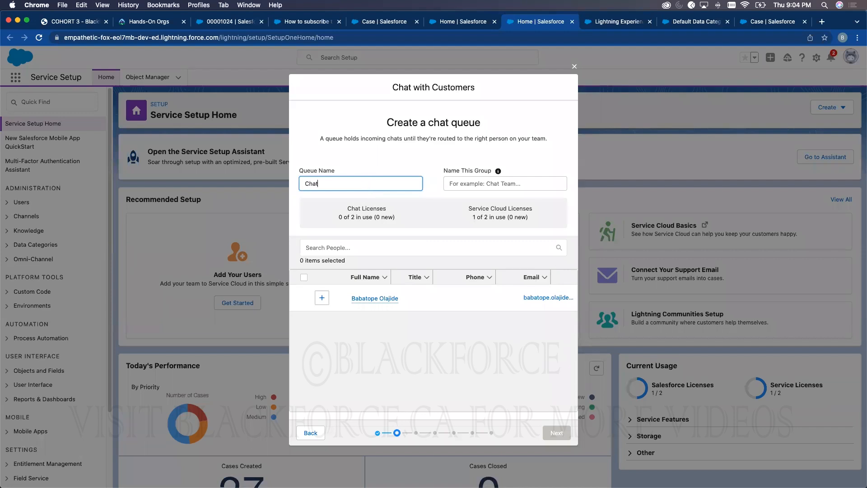
left_click(450, 184)
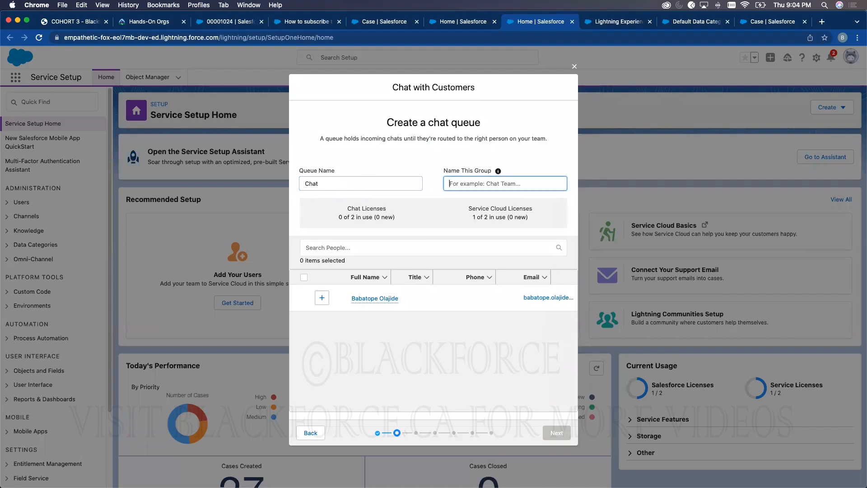
type("Oper")
left_click(321, 297)
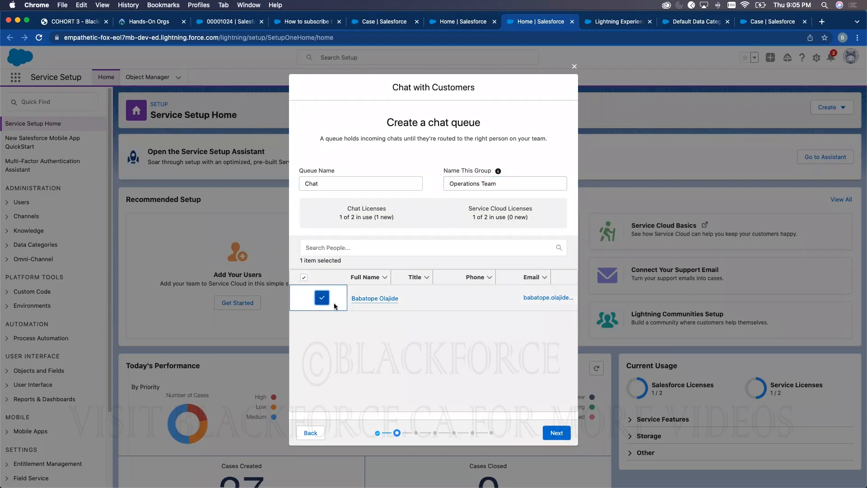
left_click(559, 433)
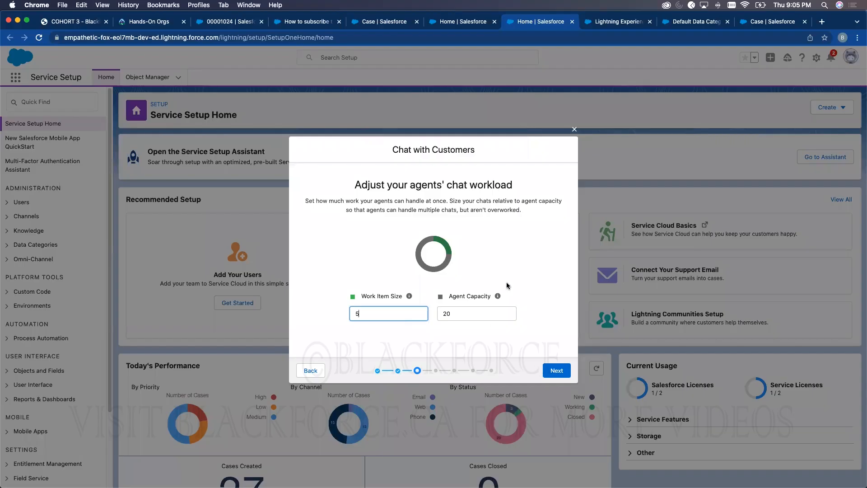
left_click(556, 370)
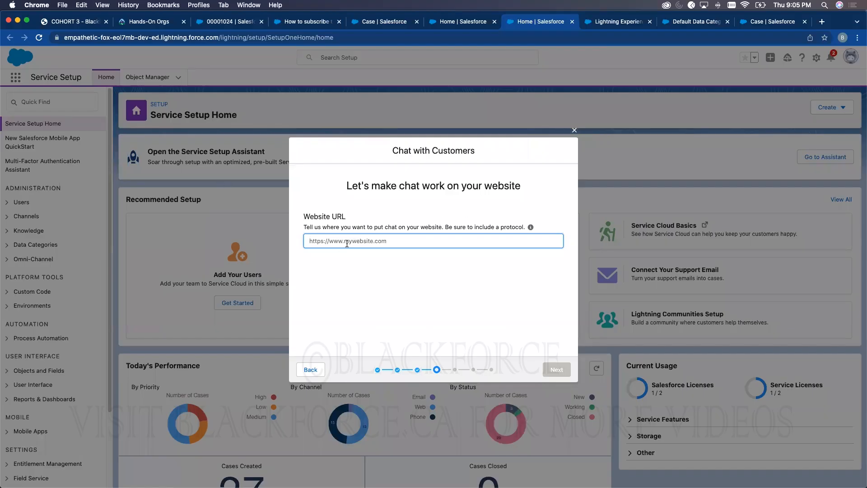
- Paste the HelpDesk site URL as the chat Website URL
left_click(469, 24)
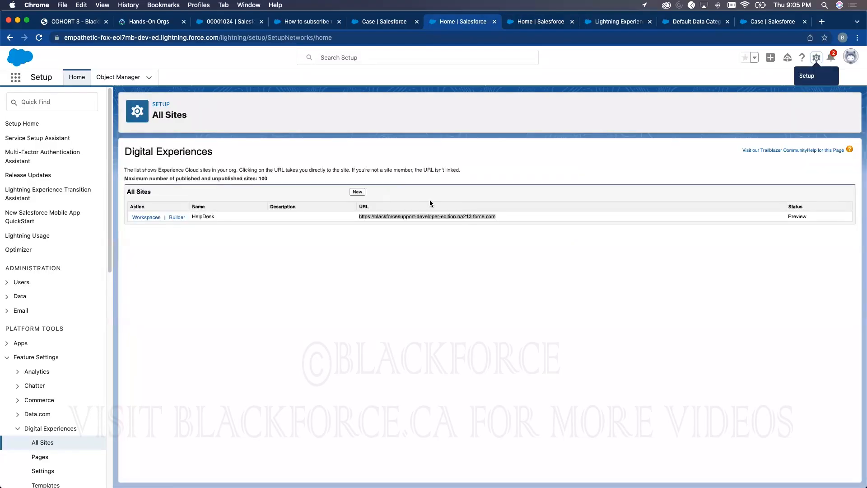
left_click(563, 26)
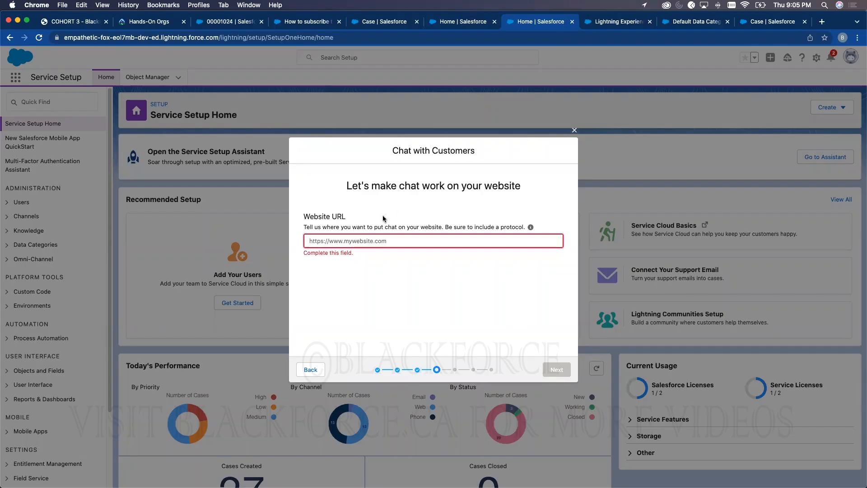
left_click(371, 241)
type("https://blackforcesupport-developer-edition.na213.force.com")
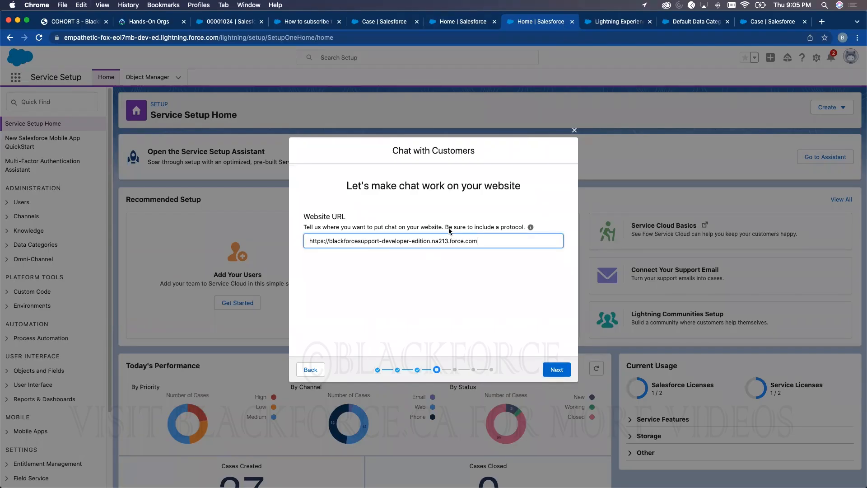
left_click(463, 267)
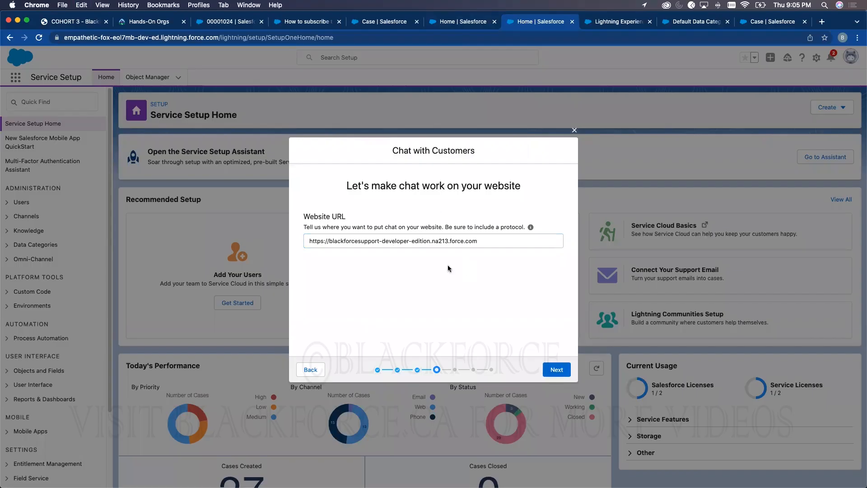
left_click(556, 369)
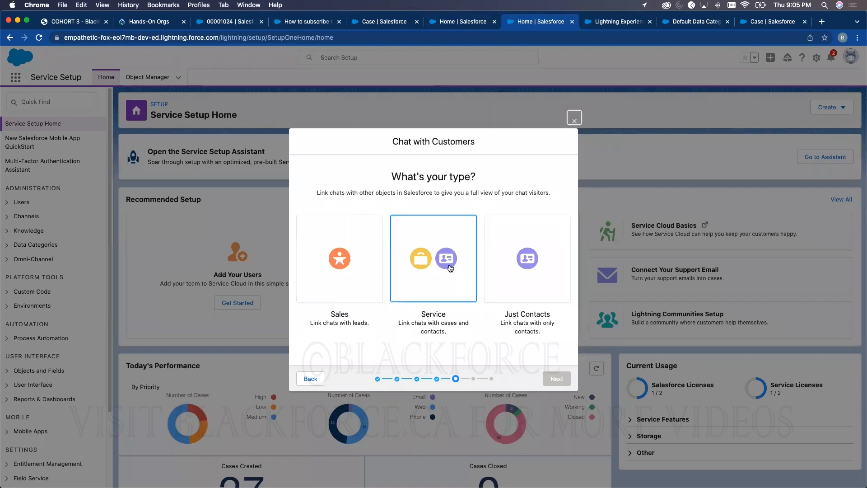
- Choose the Service chat type, skip offline support and the code snippet, and finish the wizard
left_click(450, 266)
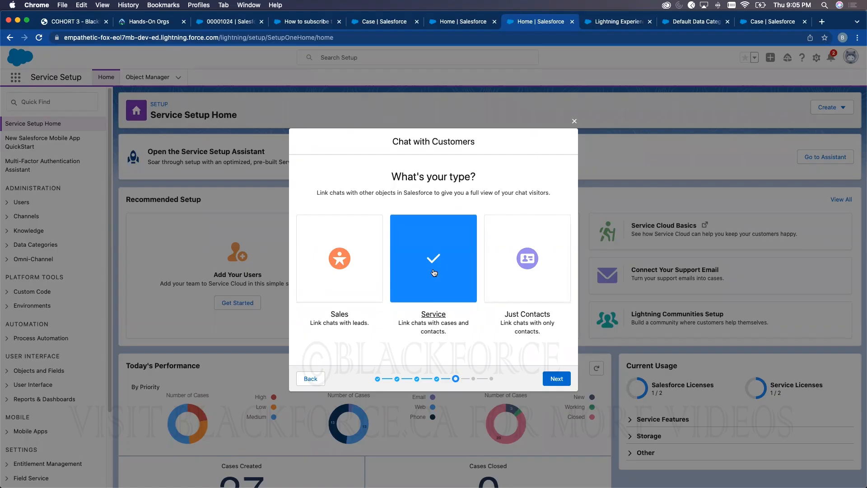
left_click(556, 378)
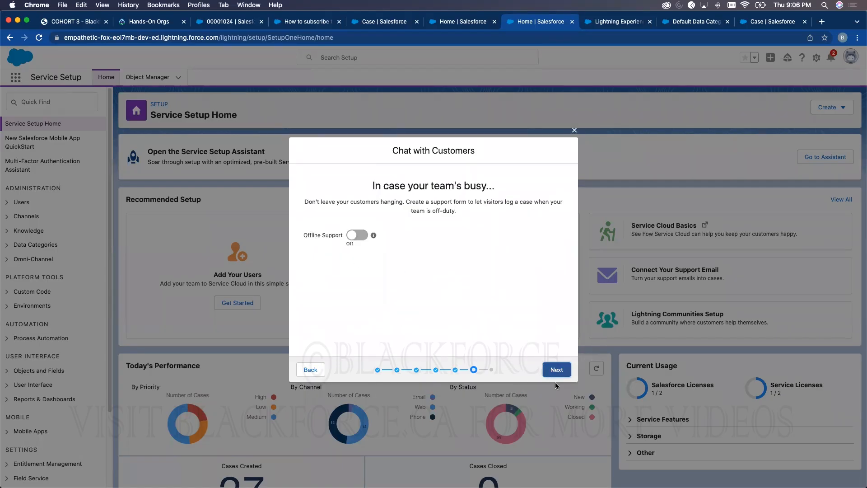
left_click(556, 369)
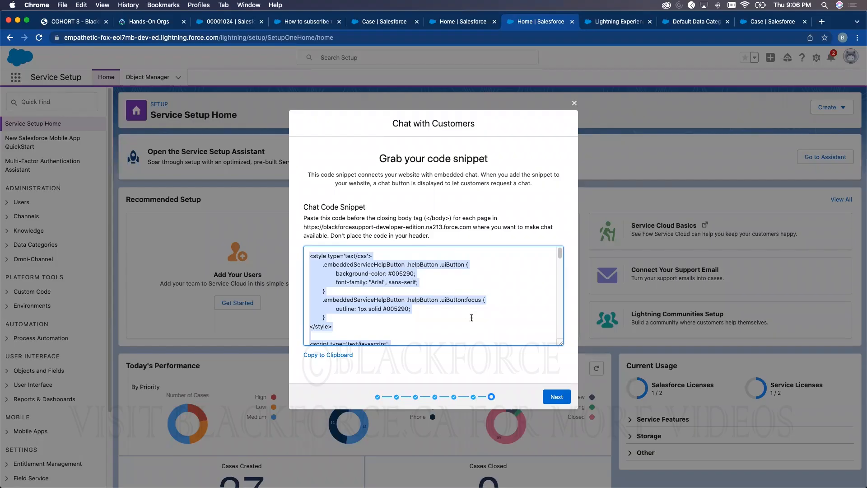
left_click(548, 398)
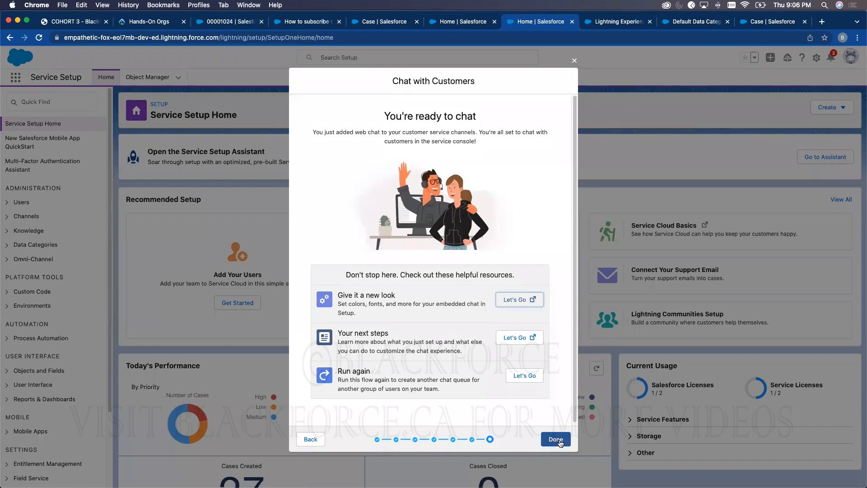
left_click(559, 442)
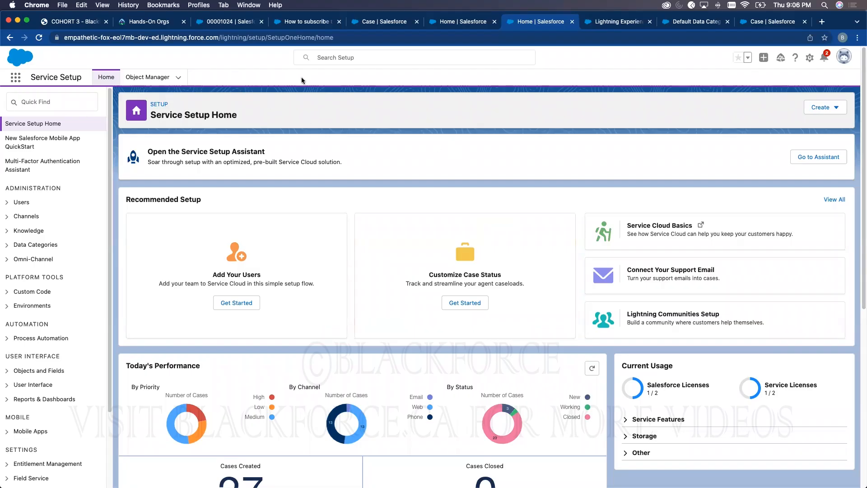
- Review page 6, 'Set up Topics', in the COHORT 3 training PDF, then return to Salesforce
left_click(71, 22)
scroll(350, 247, "up", 5)
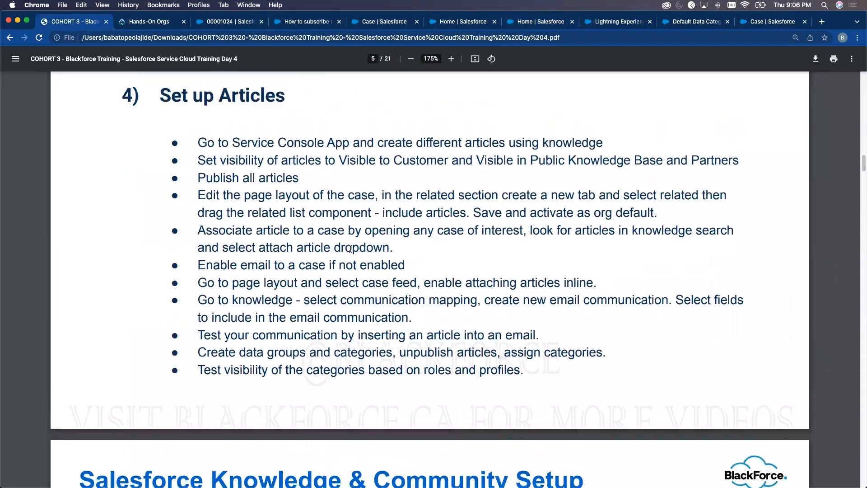
scroll(350, 247, "down", 10)
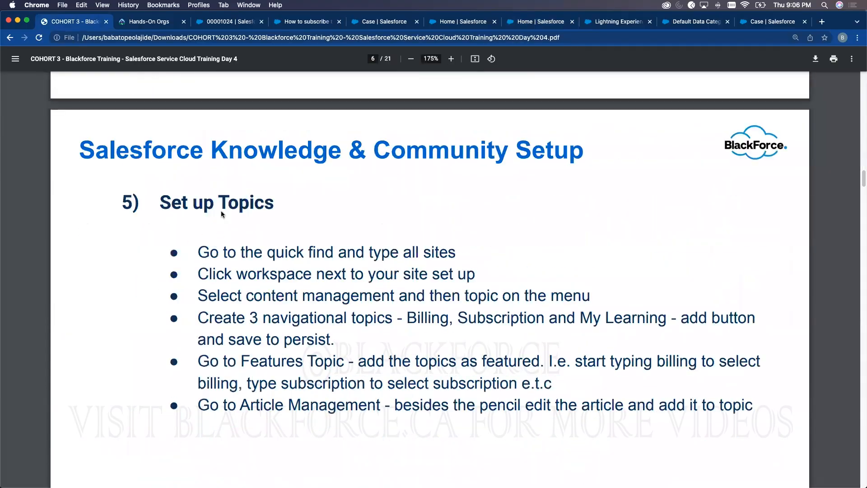
scroll(287, 250, "down", 1)
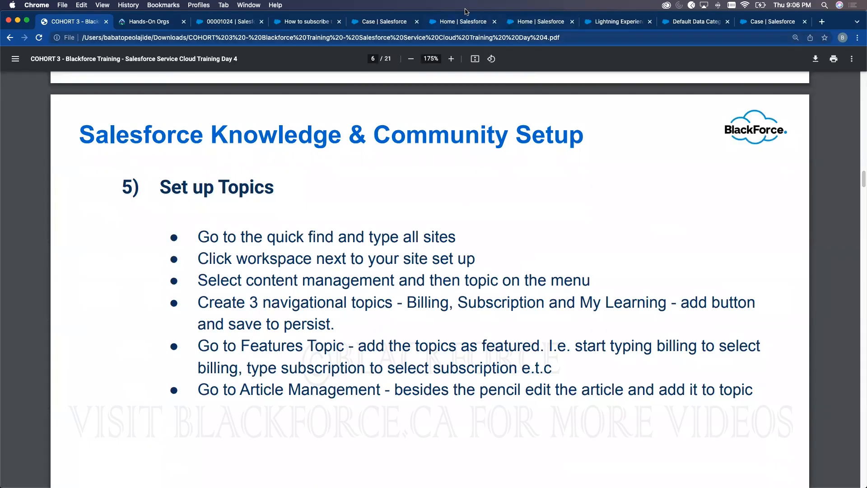
left_click(532, 24)
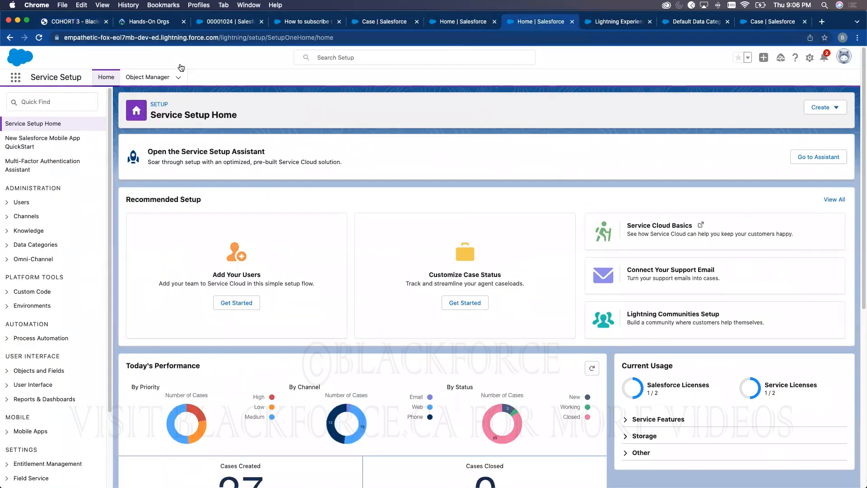
- Find All Sites through Setup Quick Find ('all sit') and open the HelpDesk site's Workspaces
left_click(614, 23)
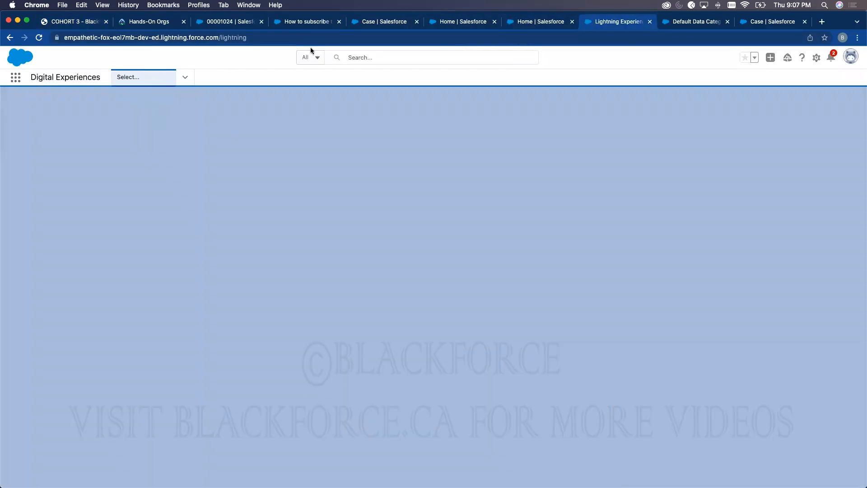
left_click(818, 57)
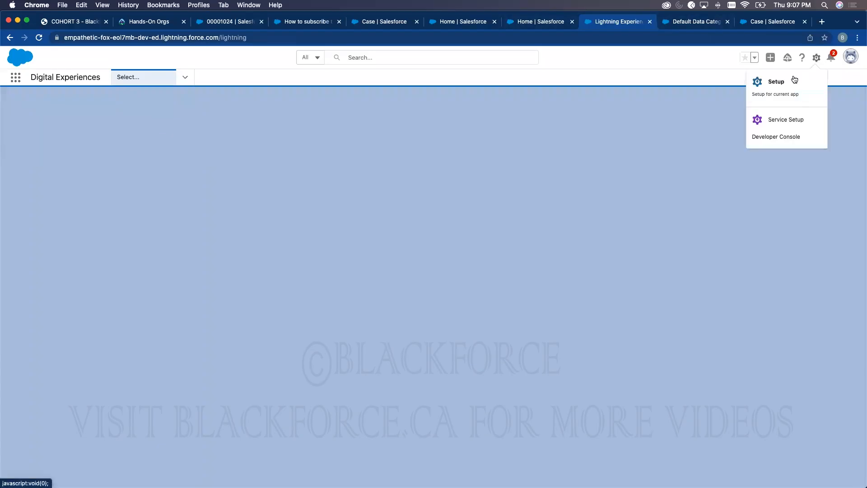
left_click(819, 81)
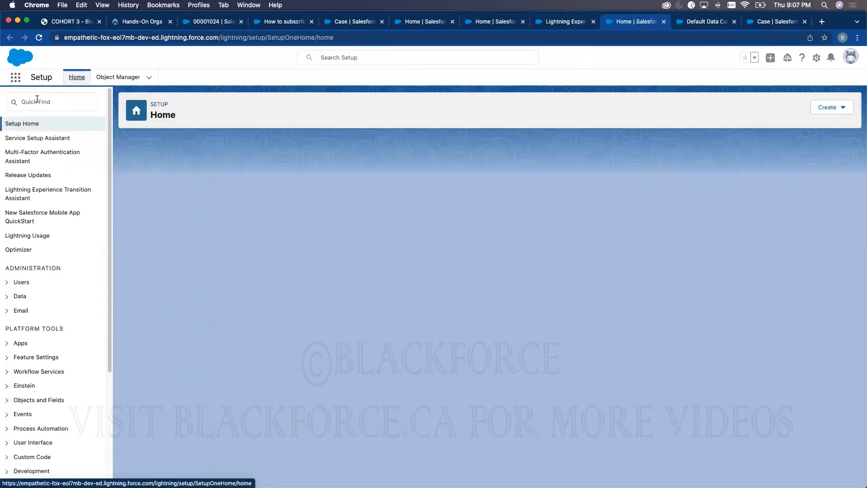
left_click(37, 100)
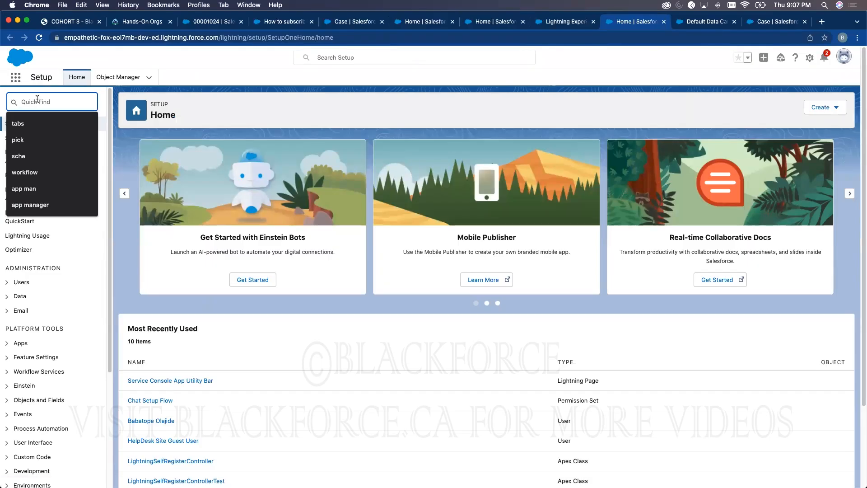
type("all sit")
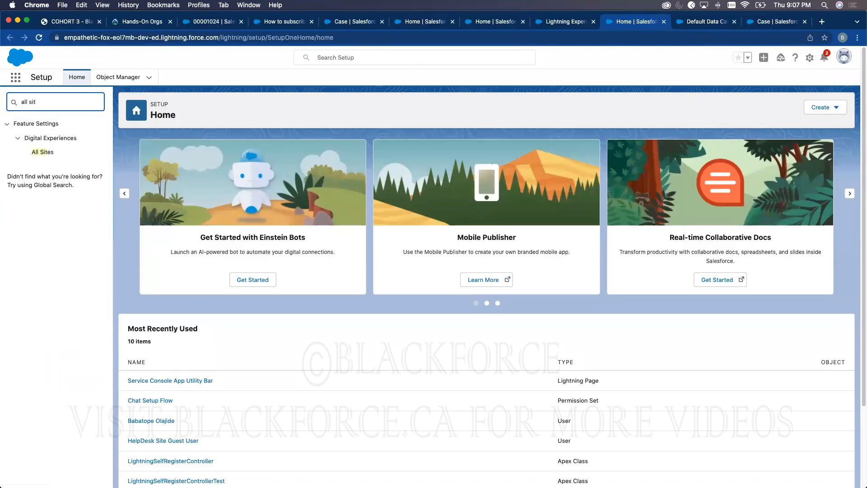
left_click(49, 153)
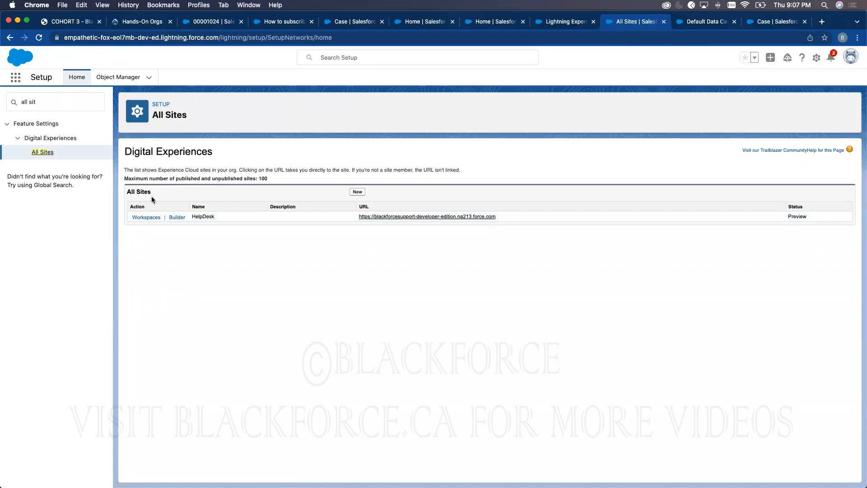
left_click(152, 218)
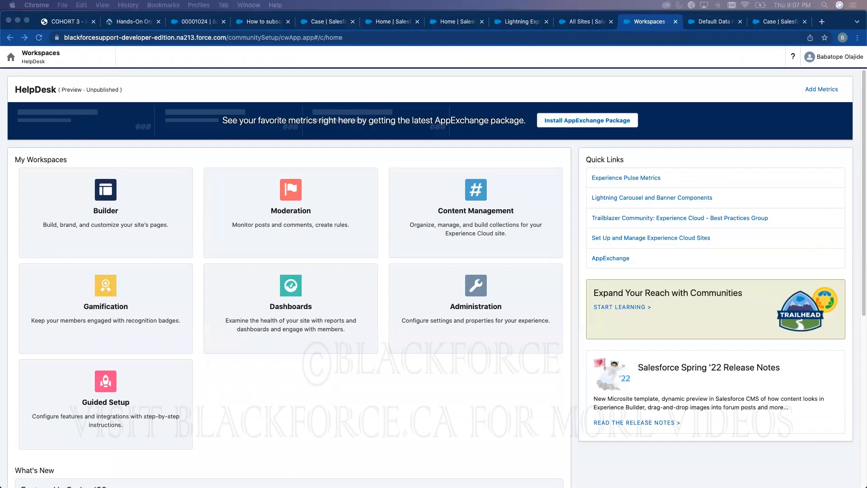
- Go to HelpDesk's Content Management, Topics, then the Navigational Topics page
left_click(485, 211)
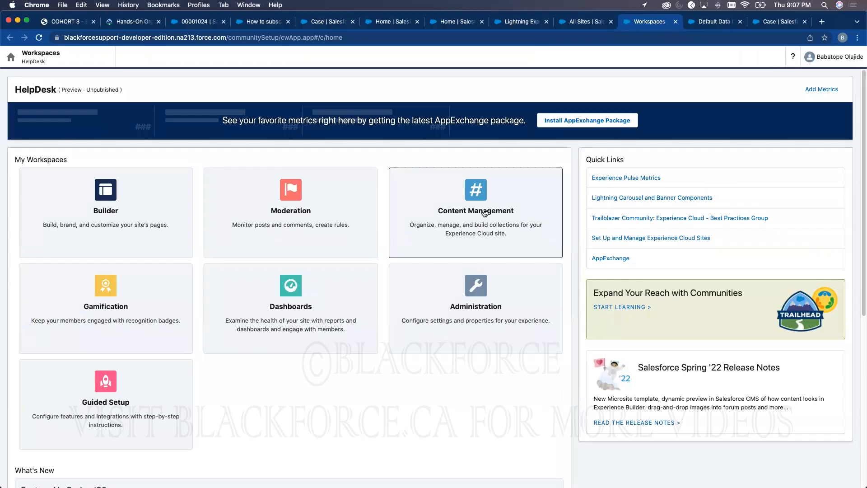
left_click(484, 213)
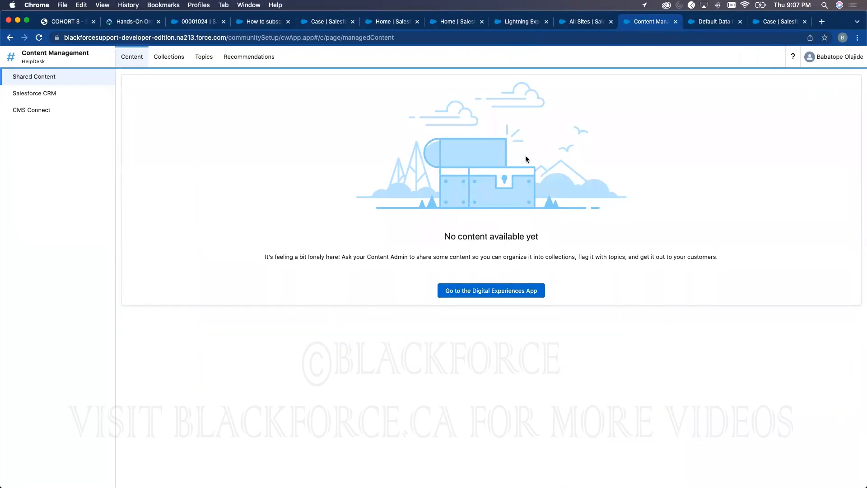
left_click(210, 59)
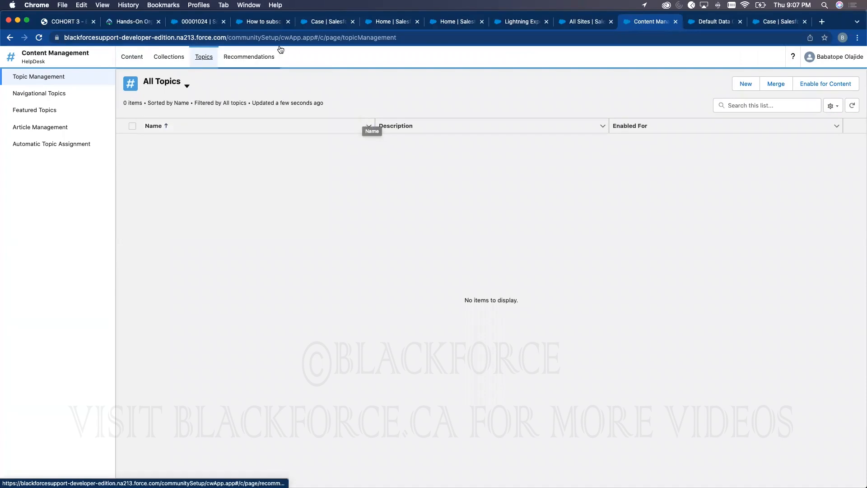
left_click(51, 94)
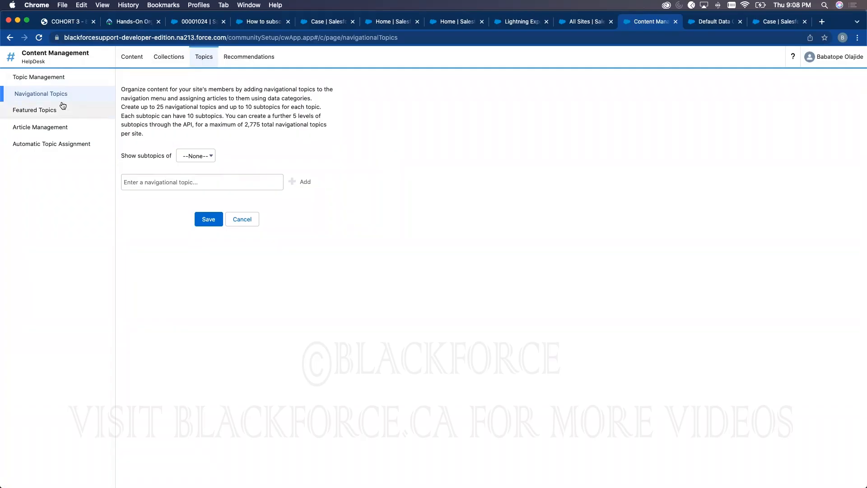
- Glance through the All Sites, Case page layouts and Blackforce subscription article tabs
left_click(389, 24)
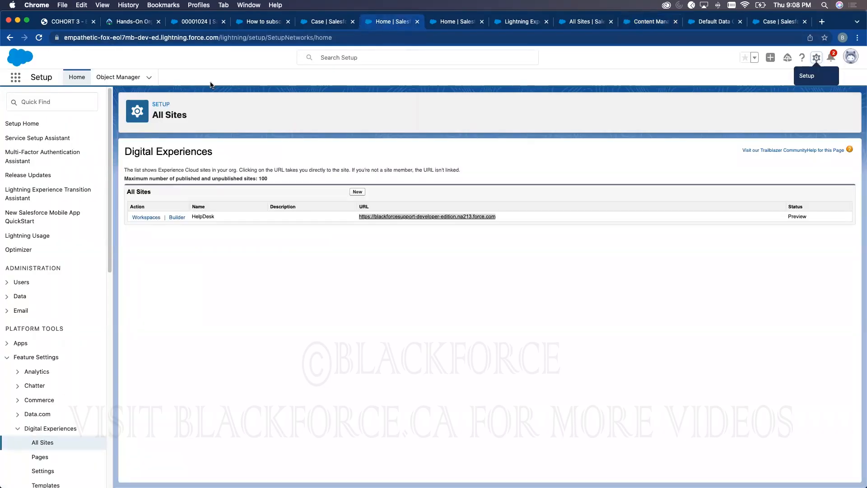
left_click(306, 23)
left_click(267, 22)
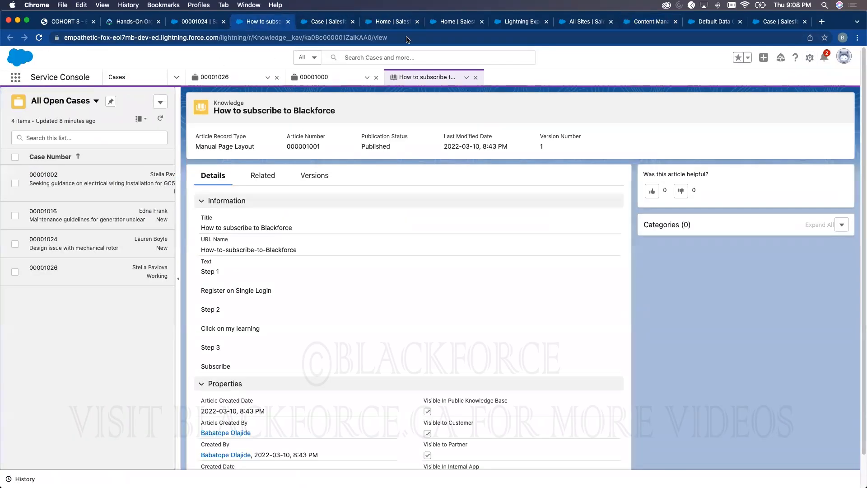
left_click(325, 22)
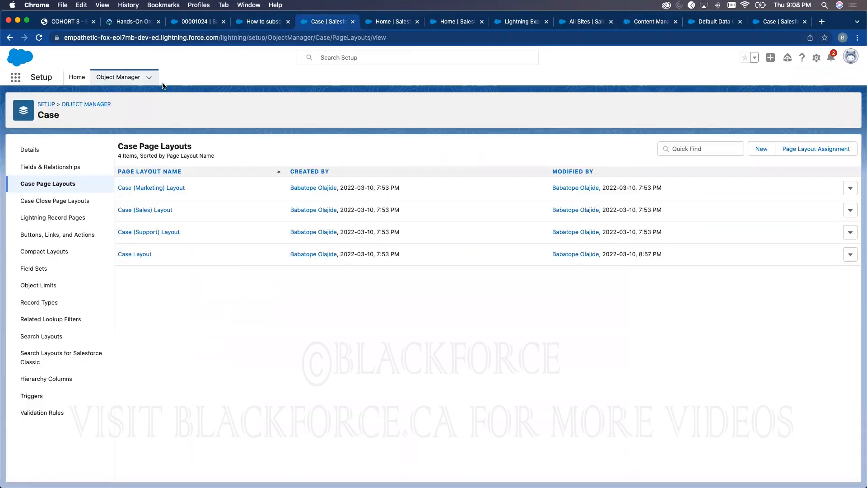
left_click(369, 23)
- Review the Billing, Learning and Program groups in Data Category Setup, then return to Navigational Topics
left_click(817, 58)
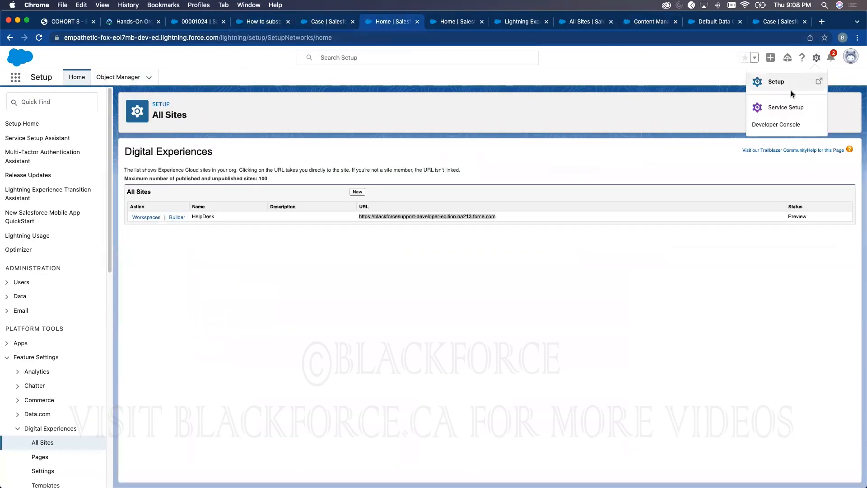
left_click(782, 107)
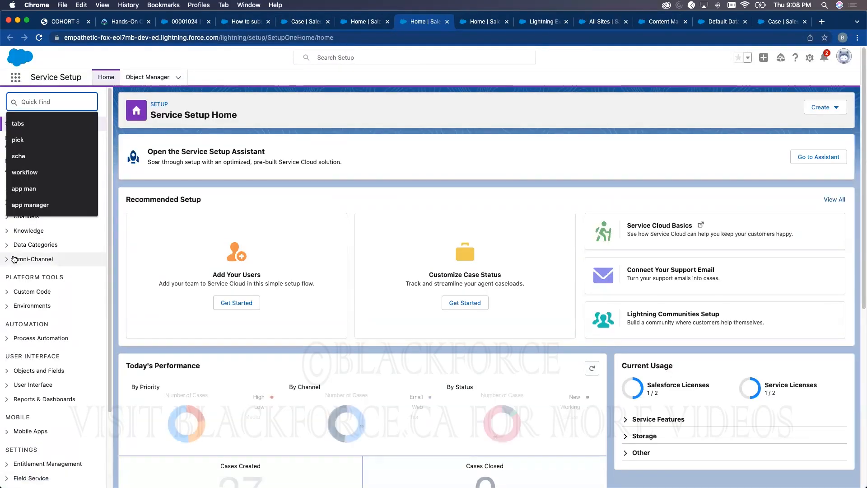
left_click(7, 245)
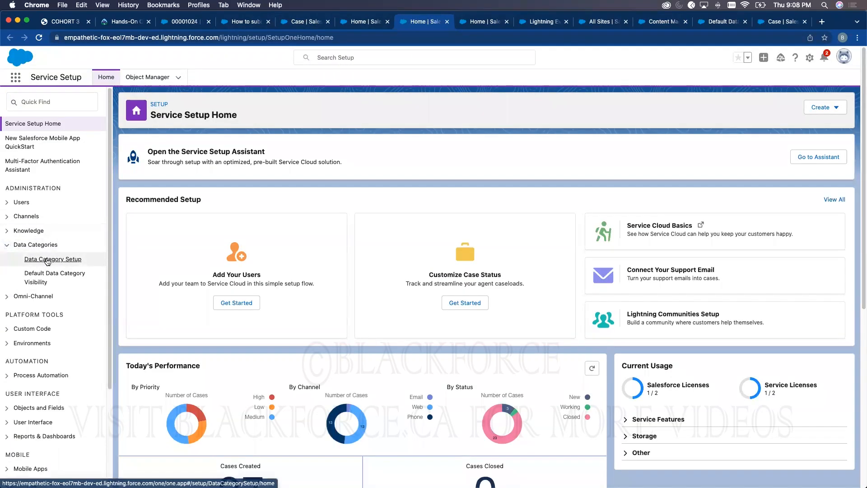
left_click(52, 260)
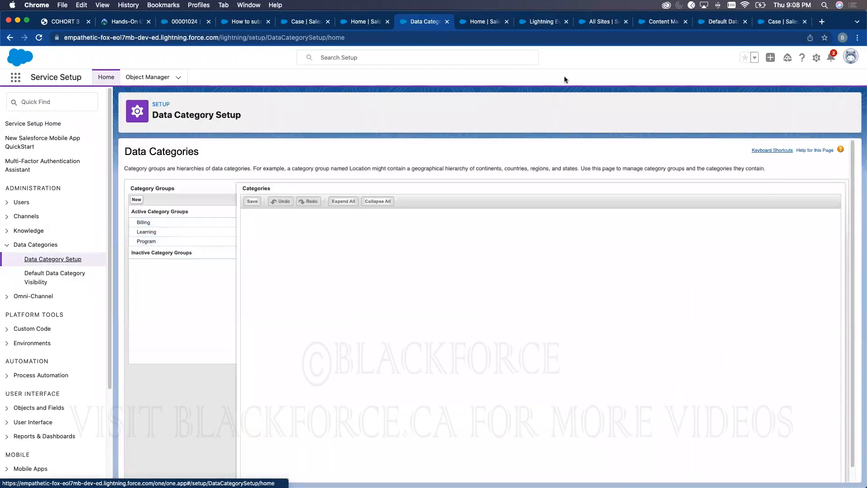
left_click(660, 24)
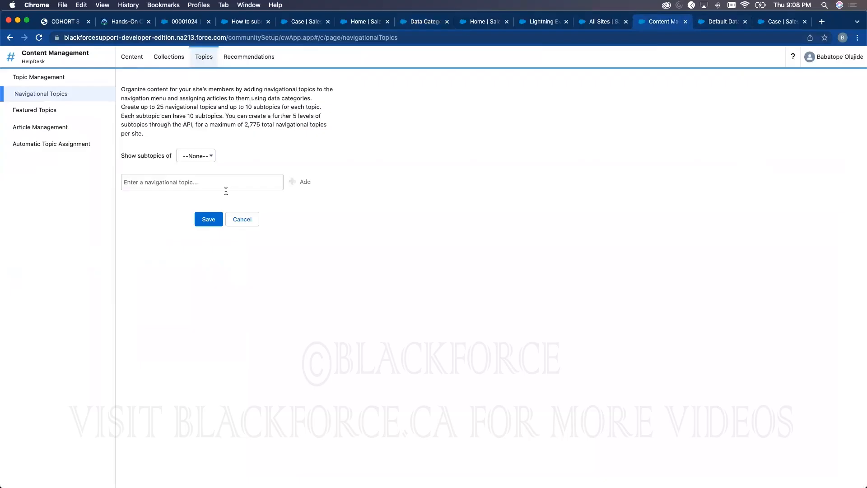
- Add and save navigational topics Billing, Programs and Learning, then return to the subscription article
left_click(209, 182)
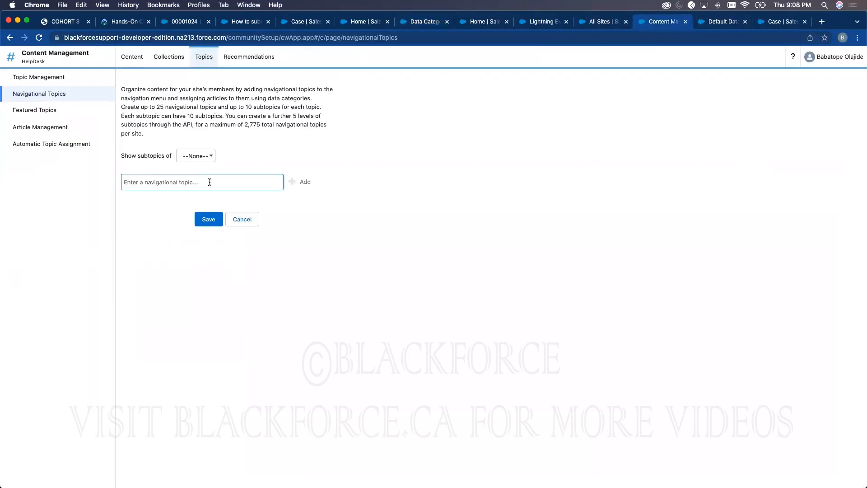
type("Billing")
left_click(291, 183)
type("P")
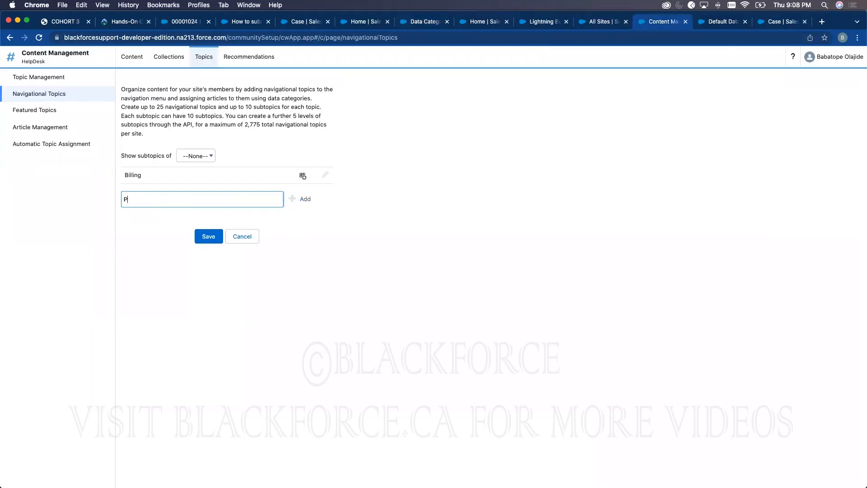
type("rograms")
left_click(295, 201)
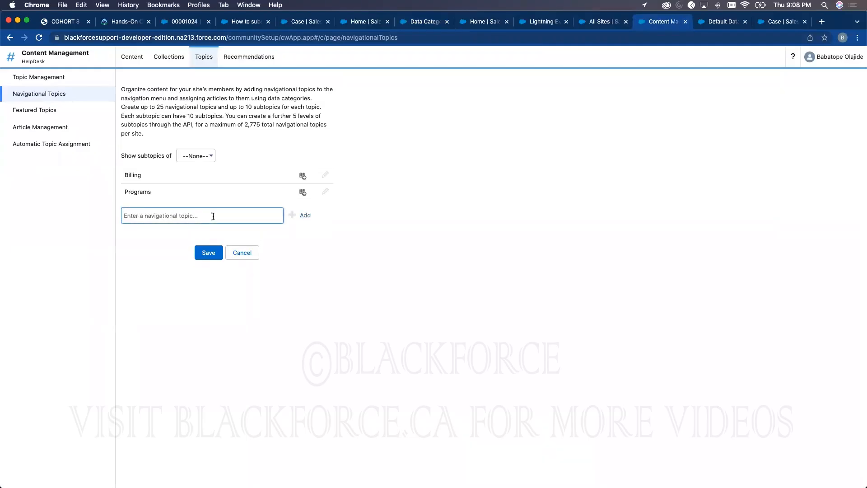
type("Lea")
left_click(305, 218)
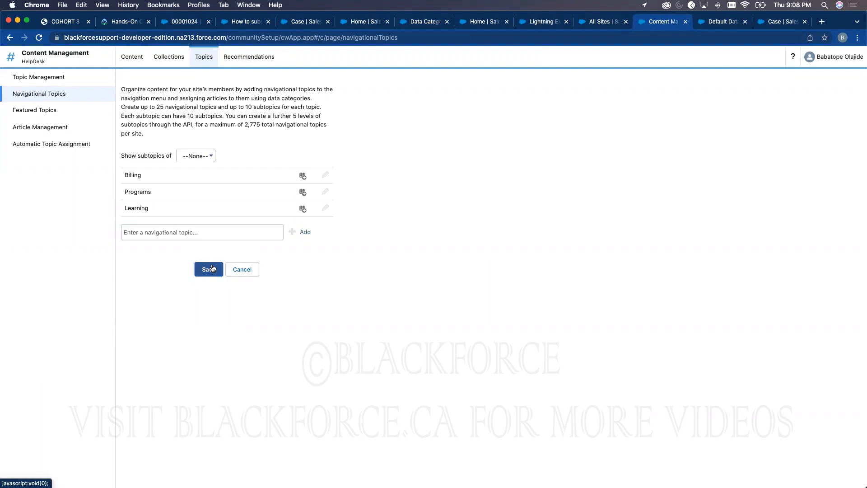
left_click(212, 269)
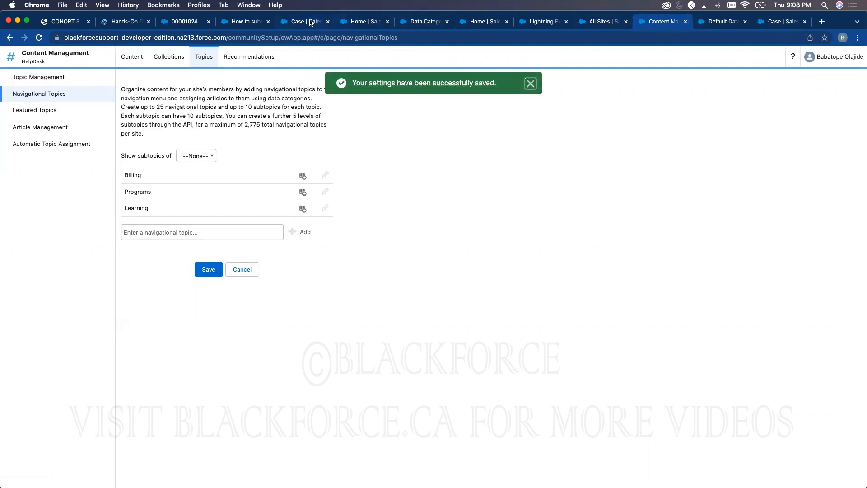
left_click(311, 22)
left_click(248, 22)
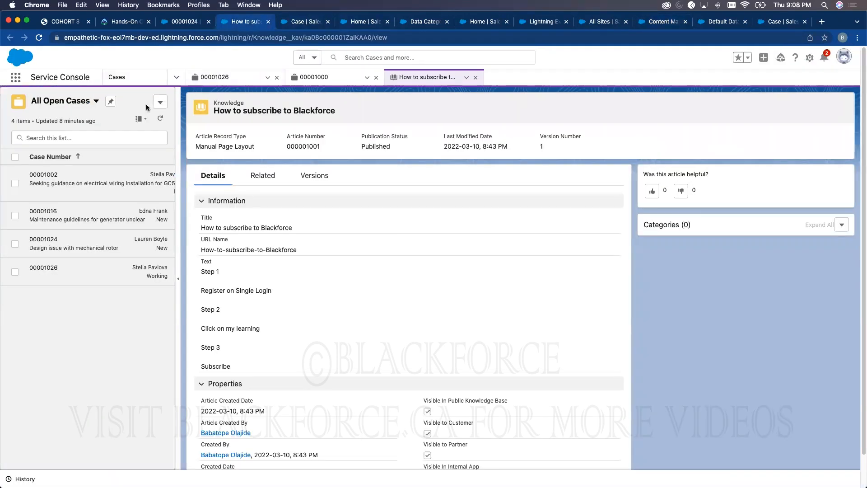
- Switch the console to Knowledge and start a new Manual Page Layout article
left_click(175, 80)
scroll(149, 203, "down", 3)
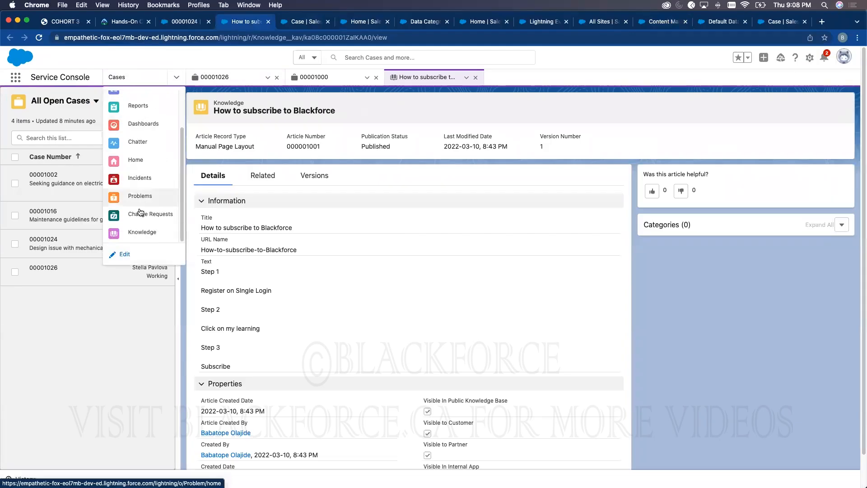
left_click(140, 232)
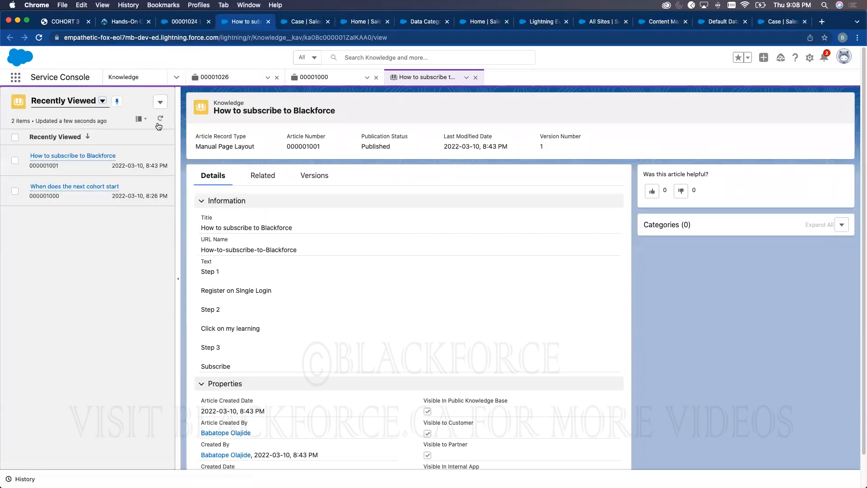
left_click(67, 158)
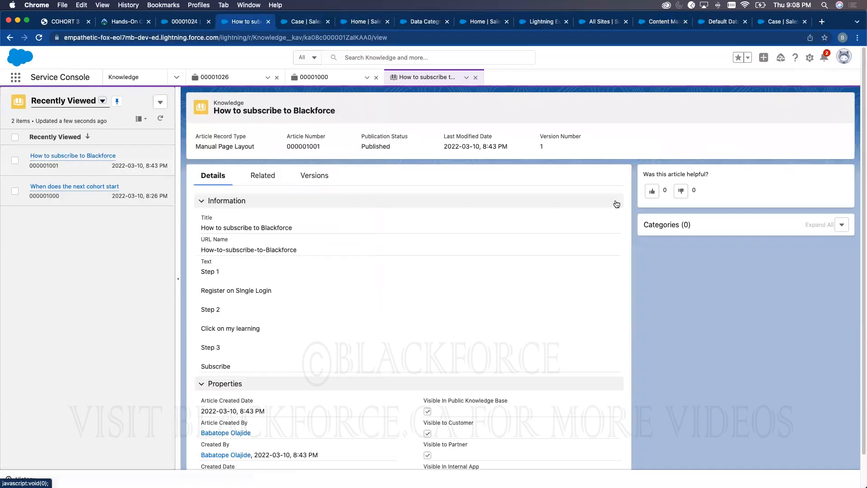
left_click(160, 102)
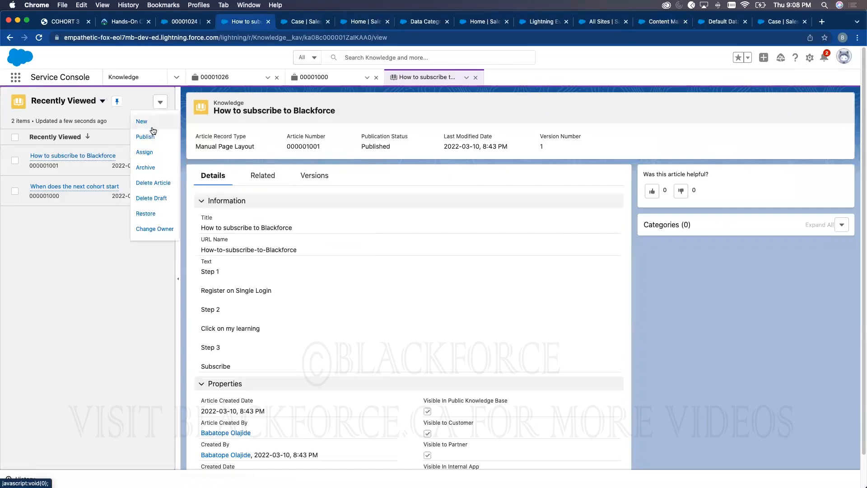
left_click(151, 120)
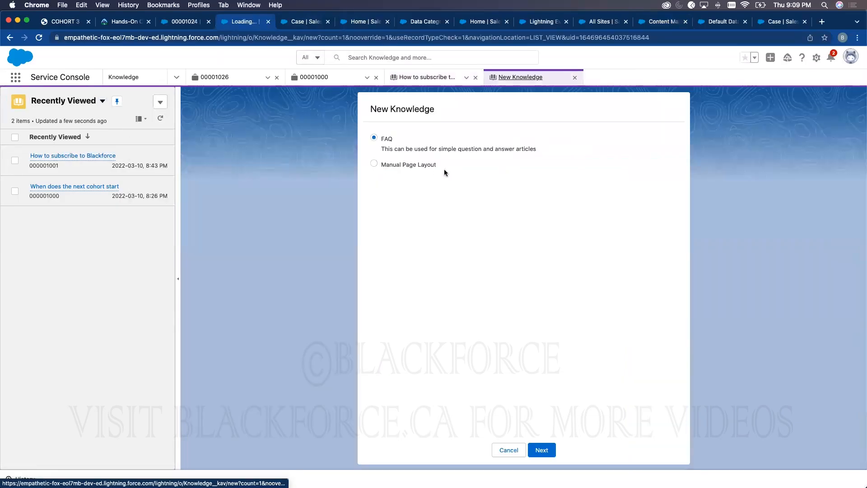
left_click(393, 166)
left_click(542, 449)
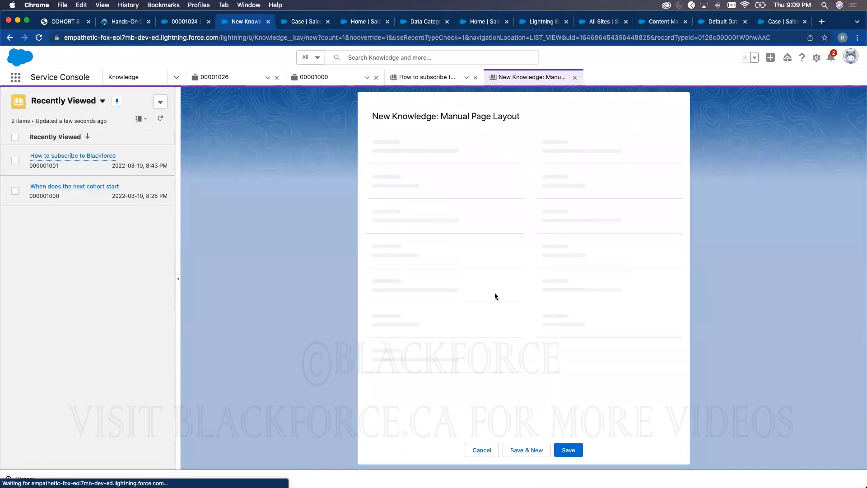
- Title it 'Billing Article Sample', text 'Random billing text', visible to public, customers and partners, and save
type("Billing Article Sample")
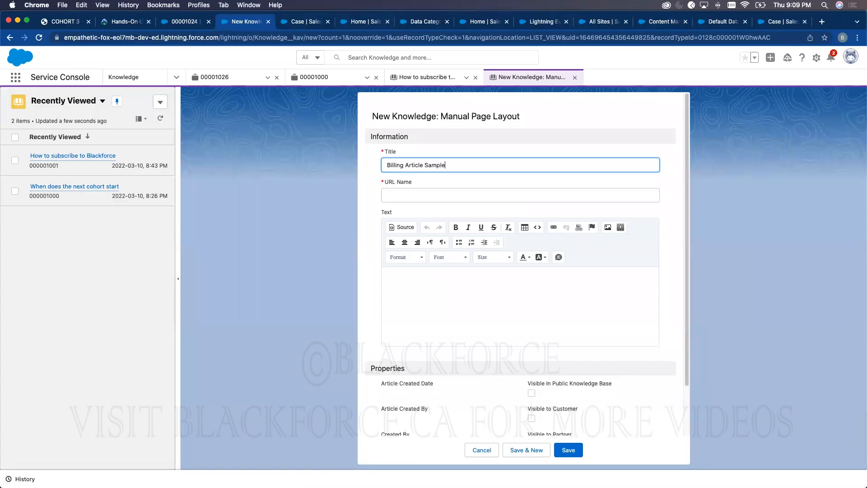
left_click(481, 180)
left_click(448, 283)
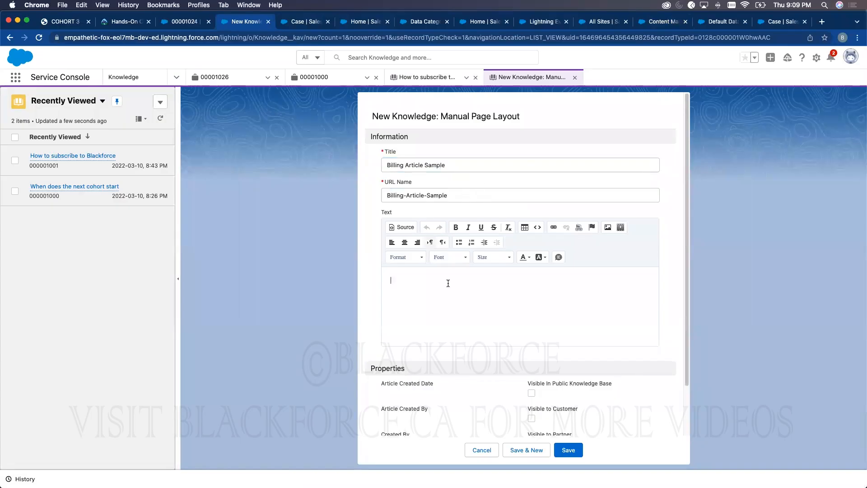
type("Random billing text")
scroll(634, 318, "down", 3)
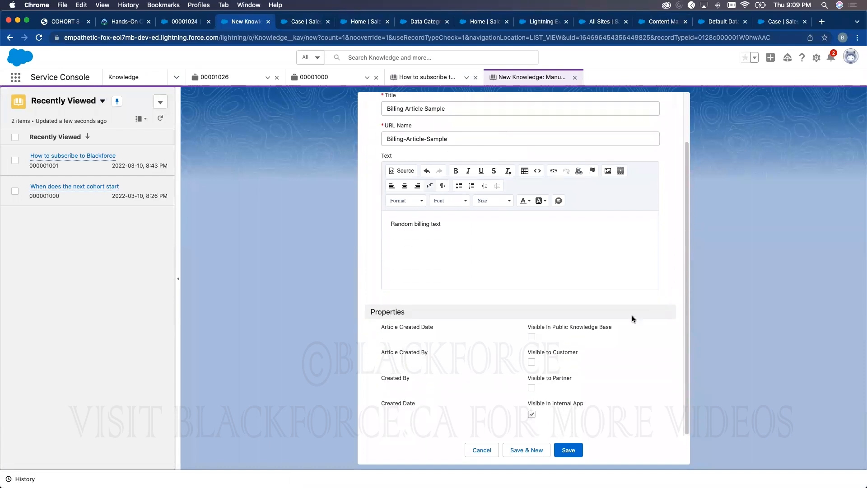
left_click(531, 337)
left_click(531, 362)
left_click(532, 387)
left_click(568, 450)
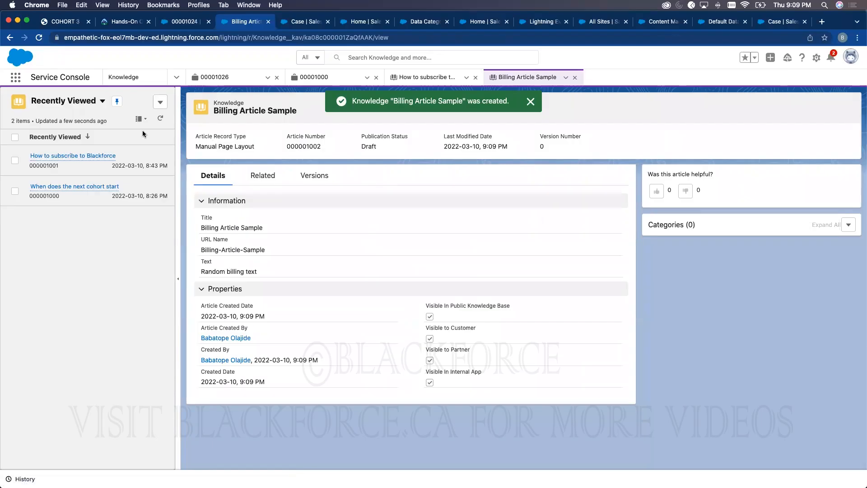
left_click(159, 102)
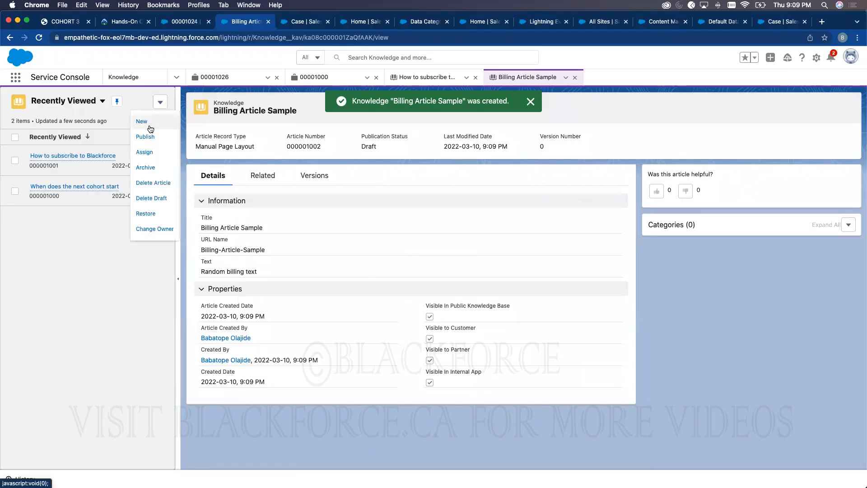
- Start a new FAQ article titled 'What is Service Cloud' and enter its body and answer text
left_click(142, 122)
left_click(542, 450)
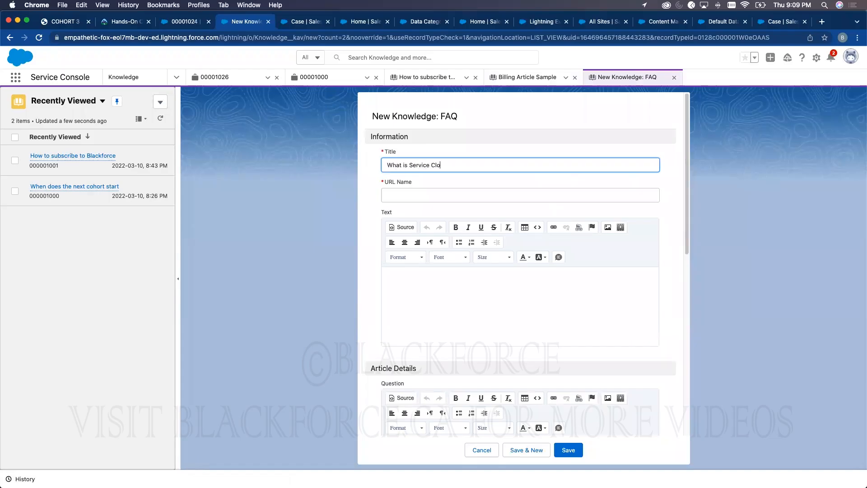
left_click(462, 141)
left_click(464, 282)
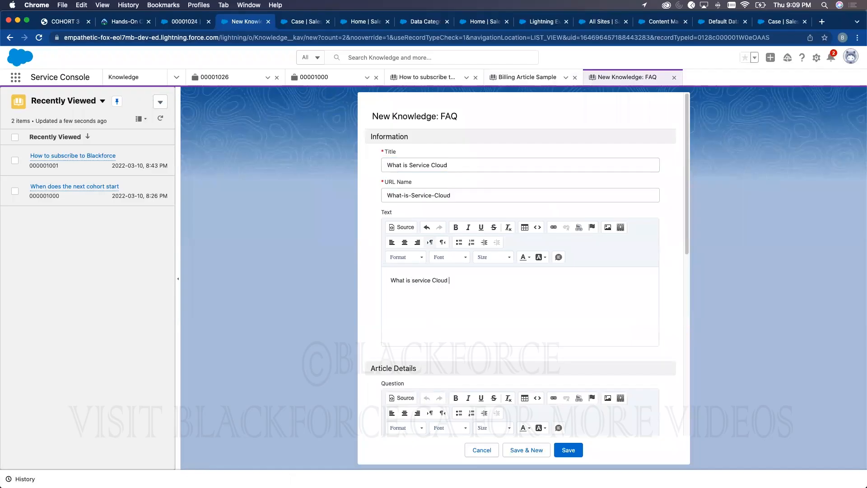
scroll(485, 305, "down", 3)
left_click(445, 342)
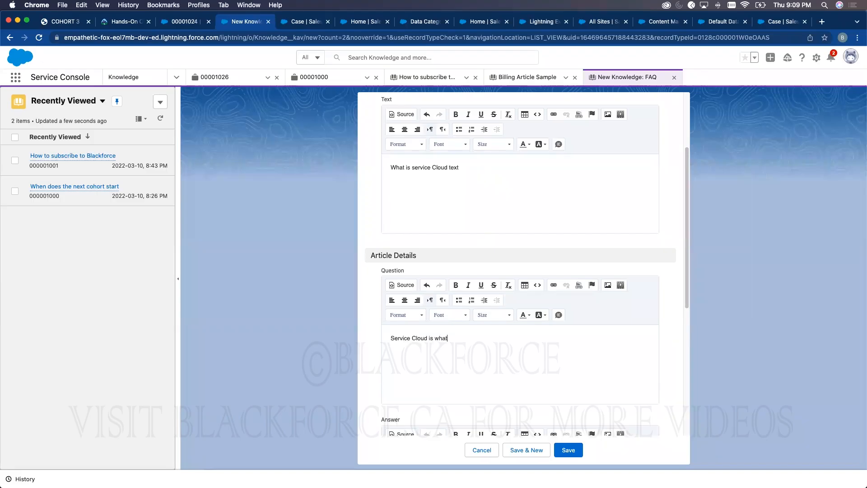
type("Service Cloud is whatever makes your agent productive")
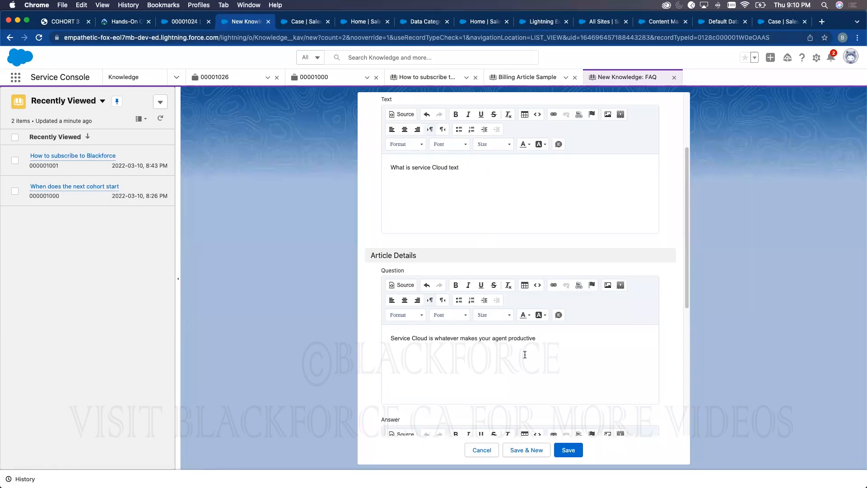
- Set the question to 'What is service Cloud', keep the productivity sentence as the answer, and save
scroll(525, 354, "down", 4)
scroll(507, 248, "up", 1)
scroll(489, 205, "up", 1)
triple_click(478, 226)
key("BackSpace")
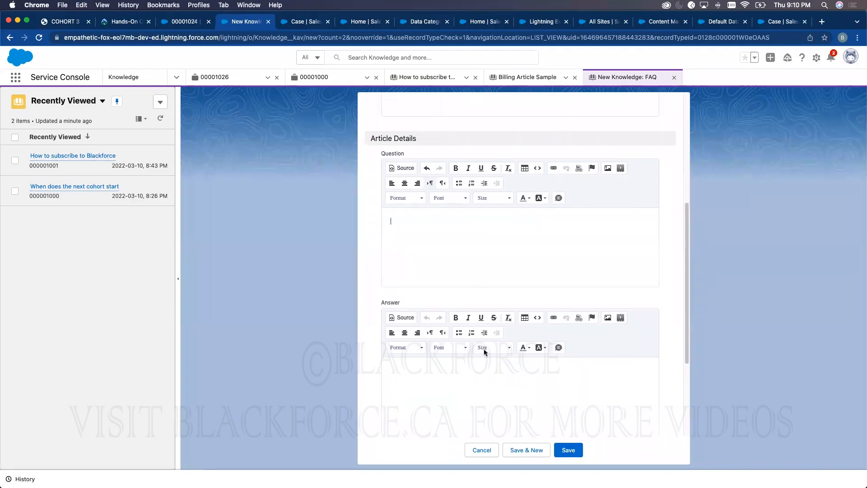
key("super+z")
scroll(454, 158, "up", 3)
triple_click(434, 123)
type("What is service Cloud text")
key("BackSpace")
key("BackSpace")
key("BackSpace")
key("BackSpace")
key("BackSpace")
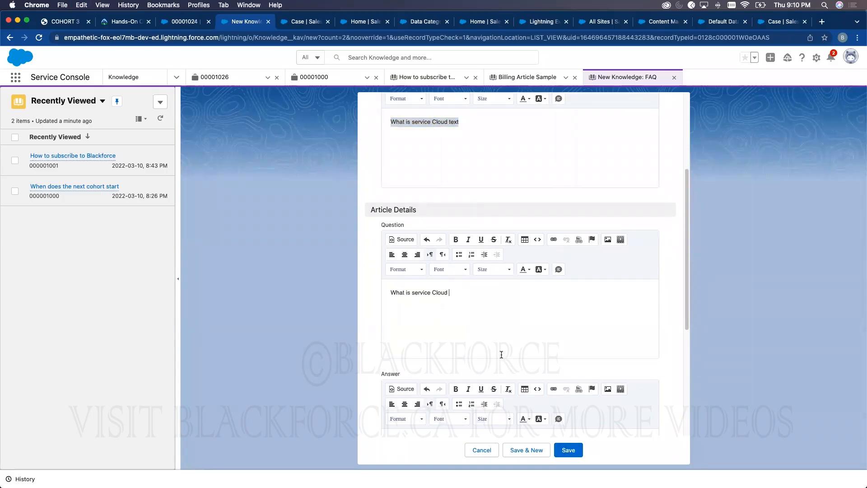
left_click(577, 450)
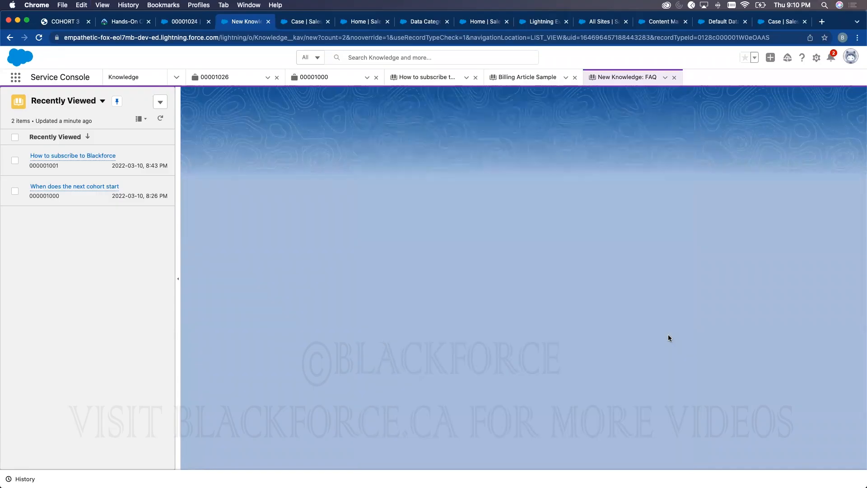
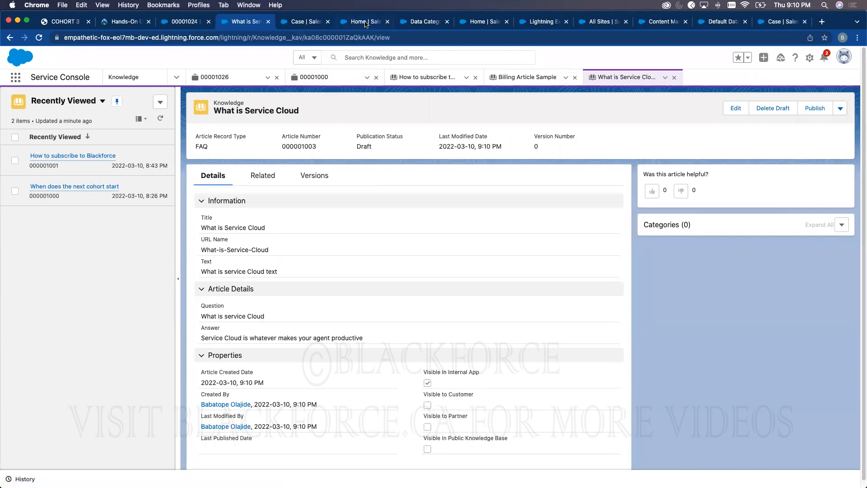
- Return to the 'Home | Salesforce' tab showing Setup > All Sites with HelpDesk
left_click(366, 22)
- Using Quick Find 'topics', enable Knowledge topics with Text and Title for suggestions, and save
left_click(65, 103)
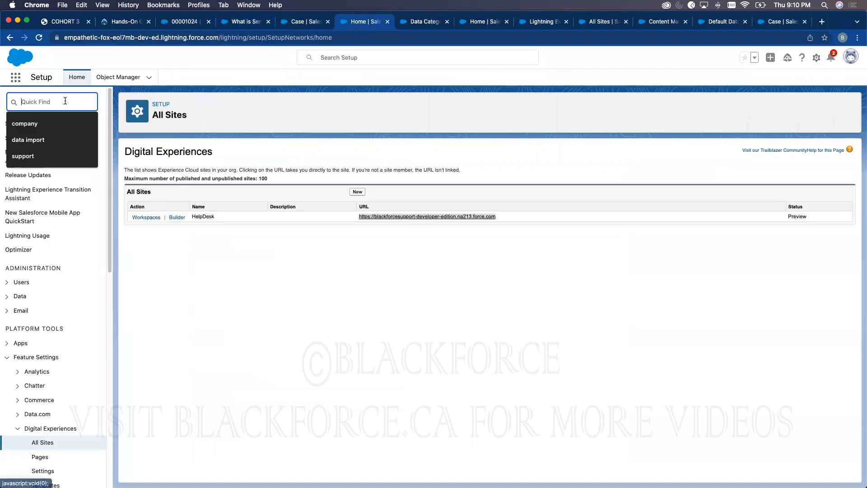
type("topics")
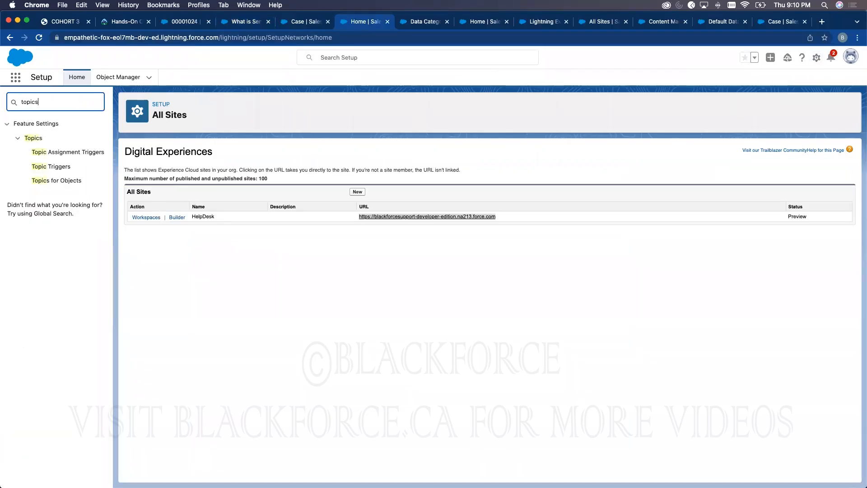
left_click(52, 181)
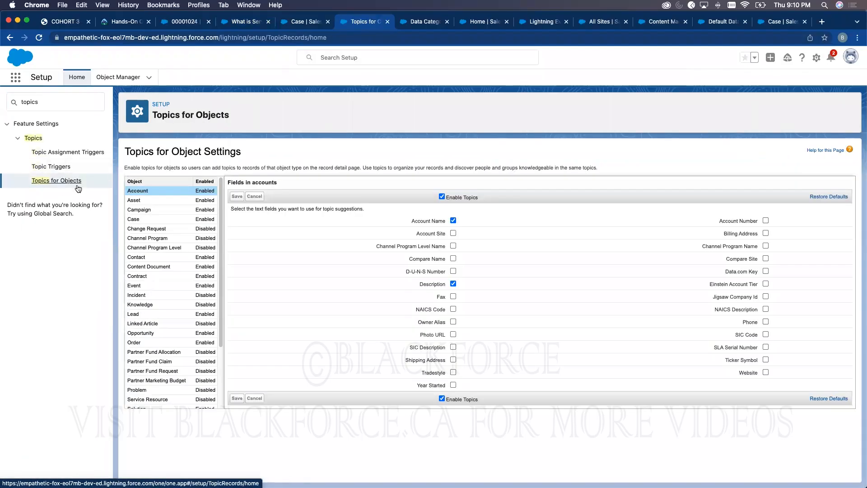
left_click(152, 304)
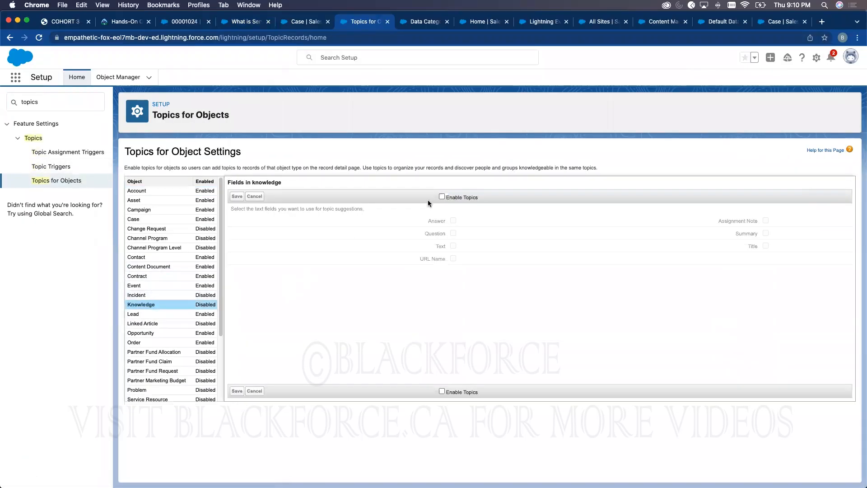
left_click(442, 196)
left_click(458, 246)
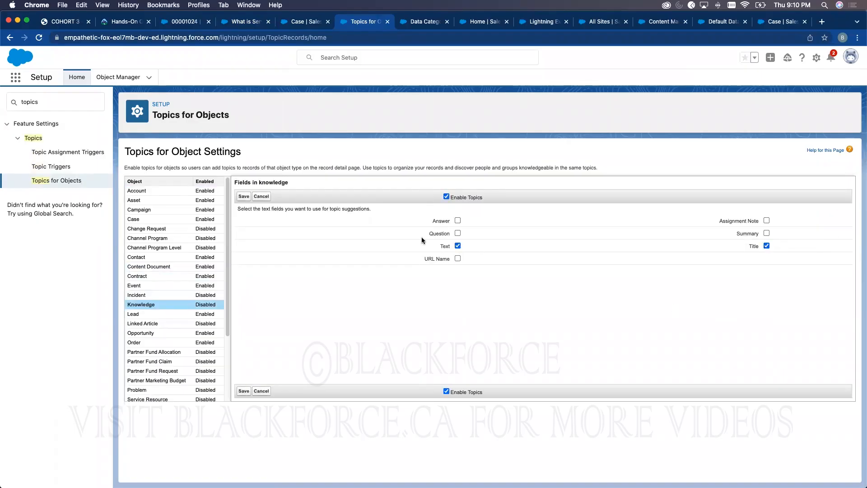
left_click(243, 390)
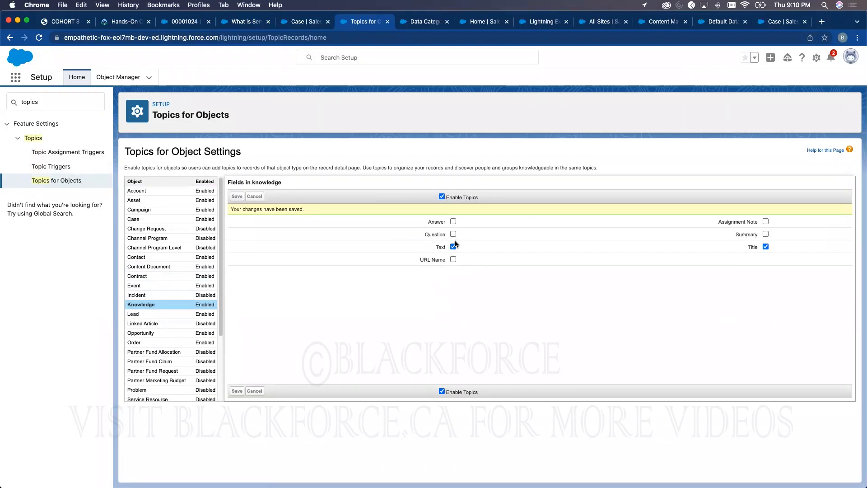
- In the HelpDesk workspace's Featured Topics, add Billing as a featured topic
left_click(710, 23)
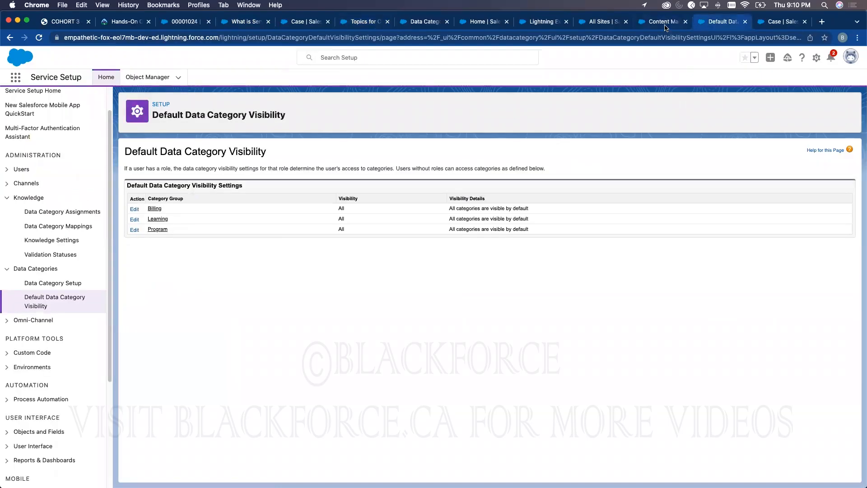
left_click(665, 23)
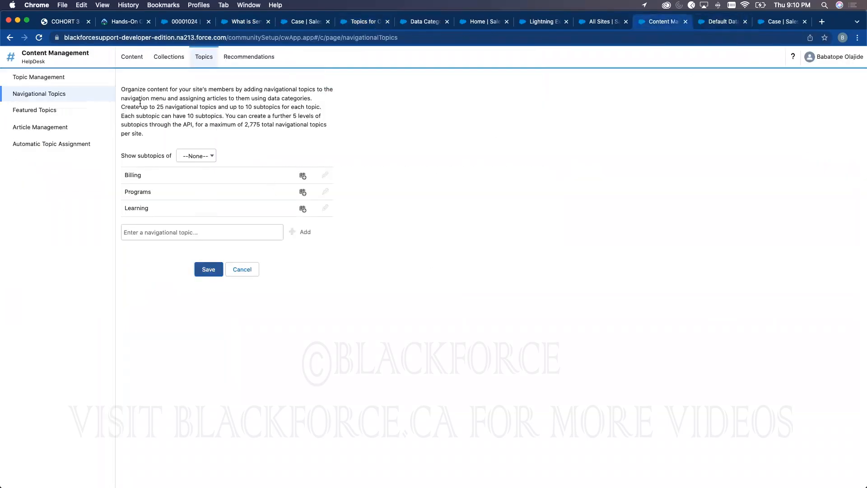
left_click(44, 111)
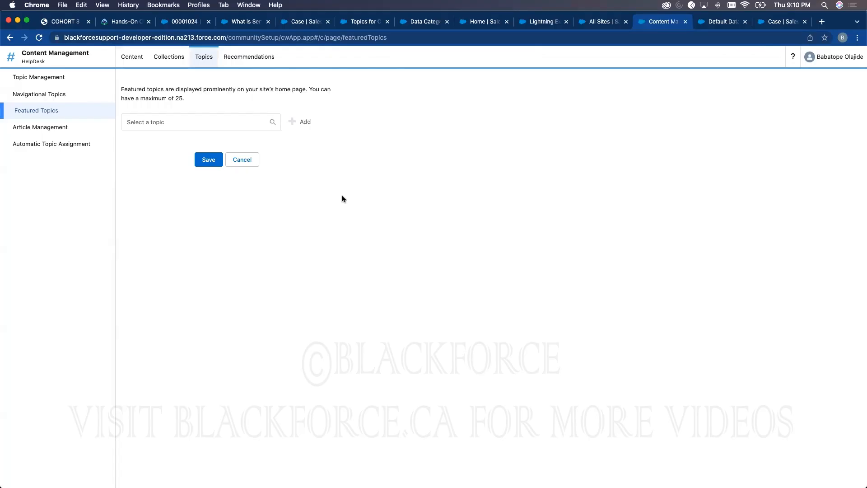
left_click(202, 122)
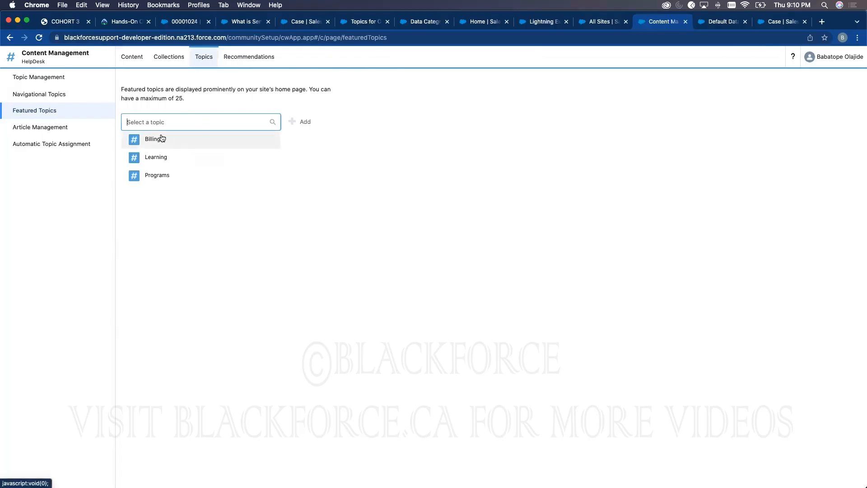
left_click(162, 138)
left_click(310, 124)
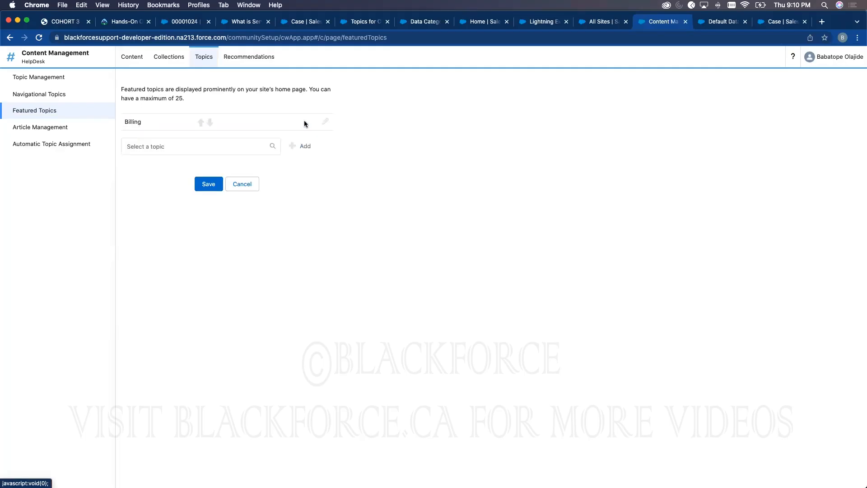
- Add Learning and Programs as featured topics and save
left_click(175, 144)
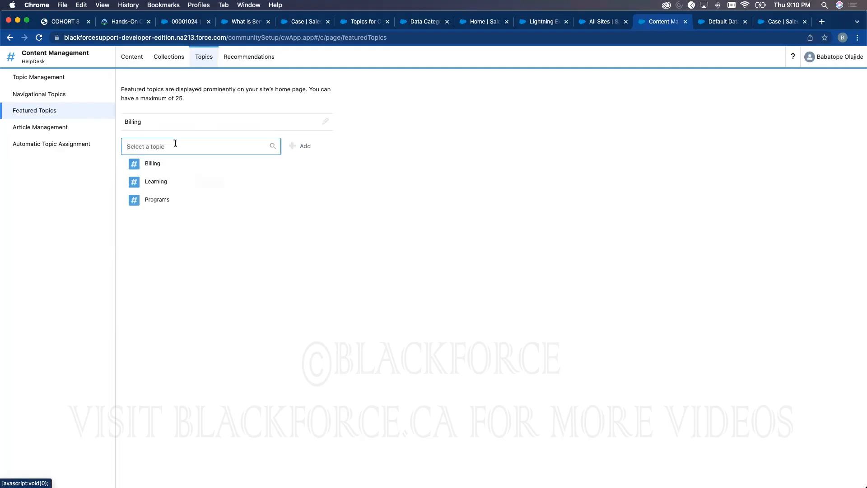
left_click(162, 180)
left_click(304, 147)
left_click(172, 165)
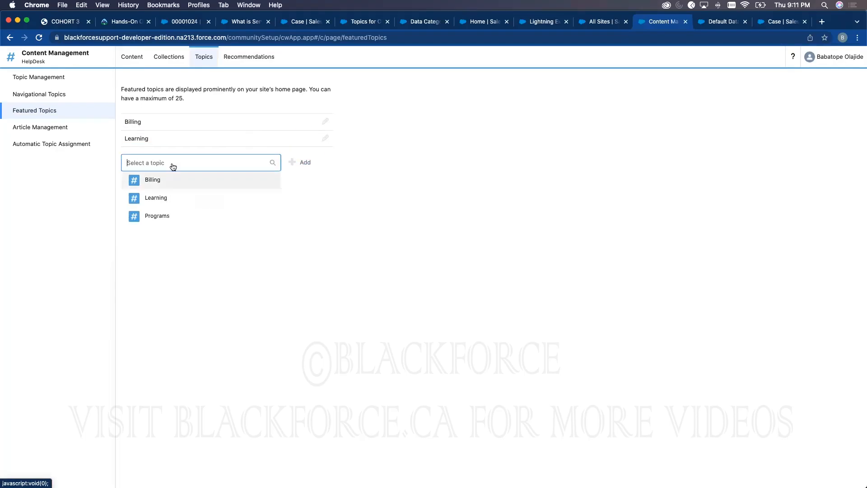
left_click(164, 215)
left_click(302, 170)
left_click(209, 216)
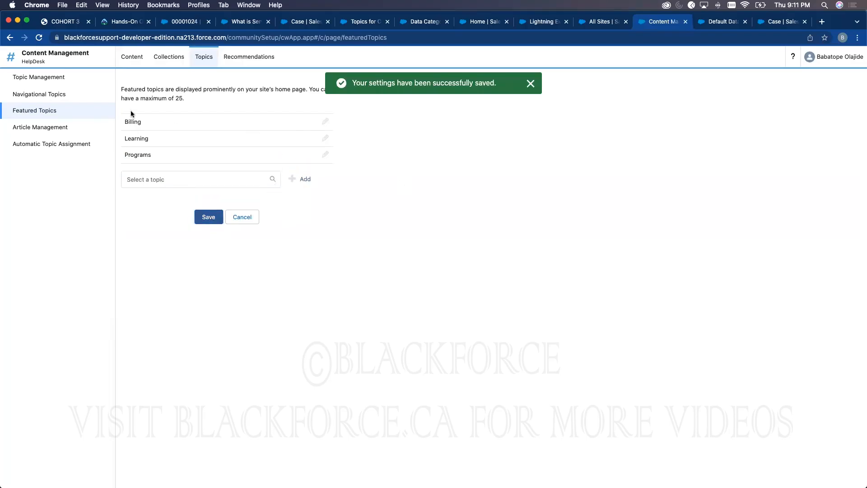
- Review navigational and featured topics, then go to Article Management
left_click(43, 95)
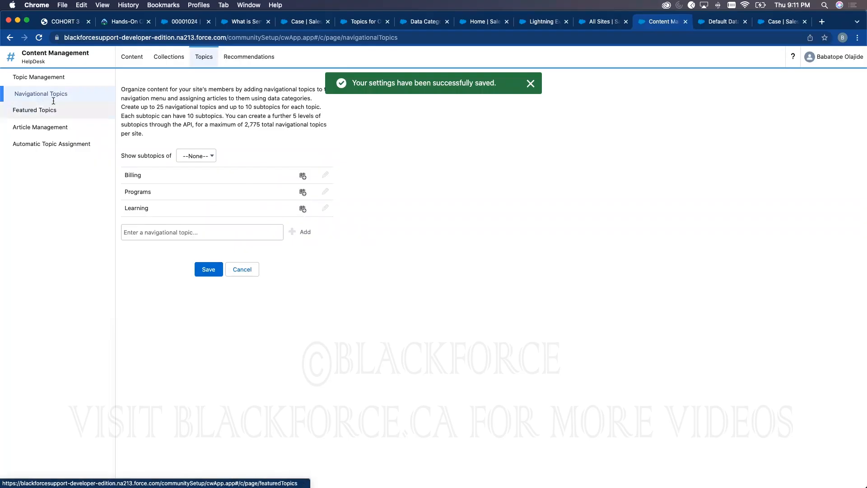
left_click(57, 114)
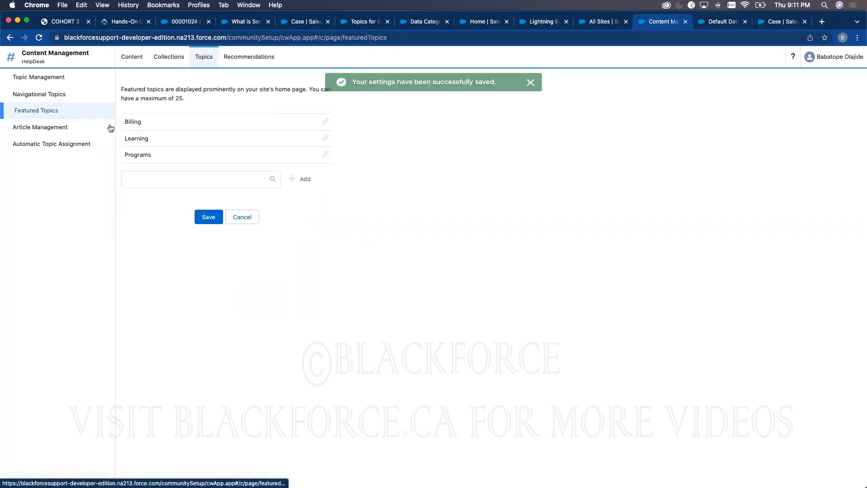
left_click(42, 127)
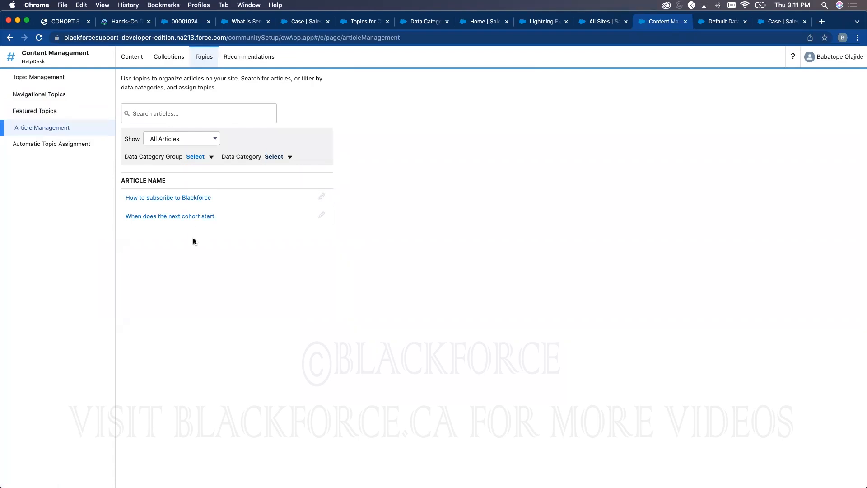
- Switch the service console to Knowledge, close cases 00001024, 00001000 and 00001026, and use table view
left_click(180, 23)
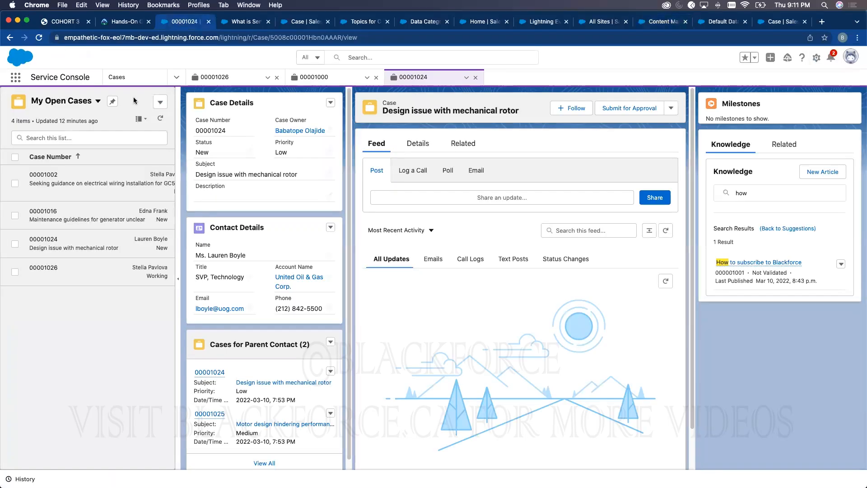
left_click(176, 77)
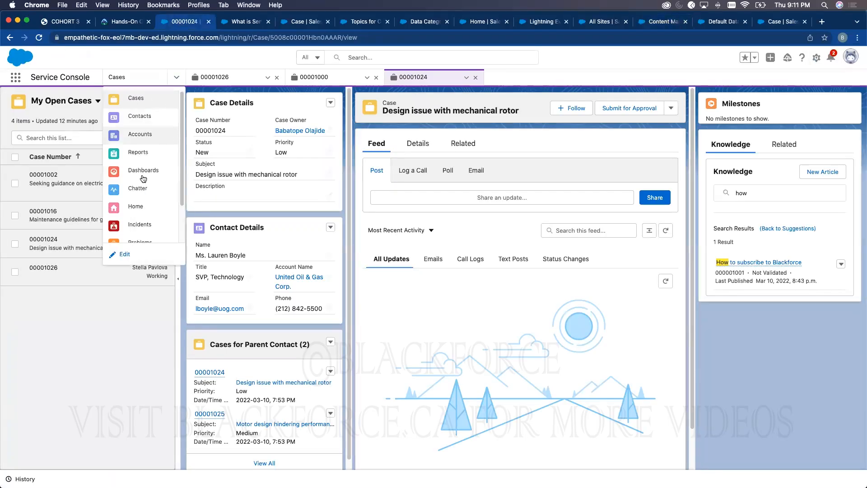
scroll(142, 224, "down", 3)
left_click(142, 231)
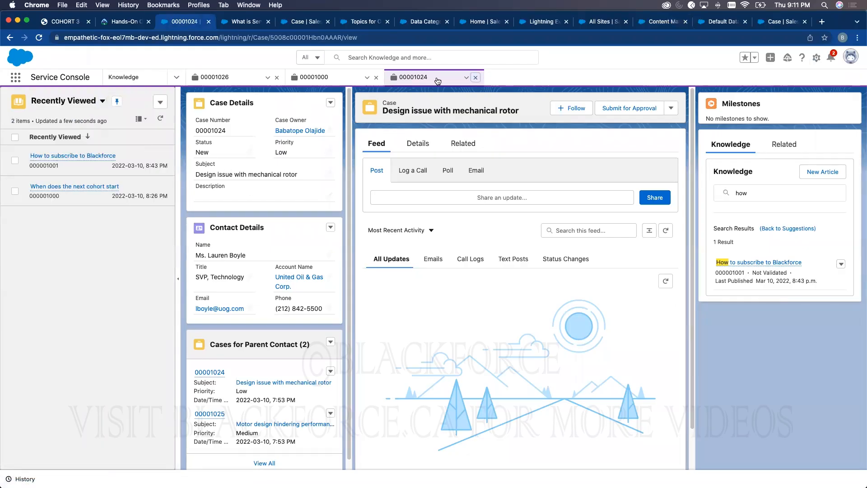
left_click(476, 78)
left_click(376, 78)
left_click(276, 78)
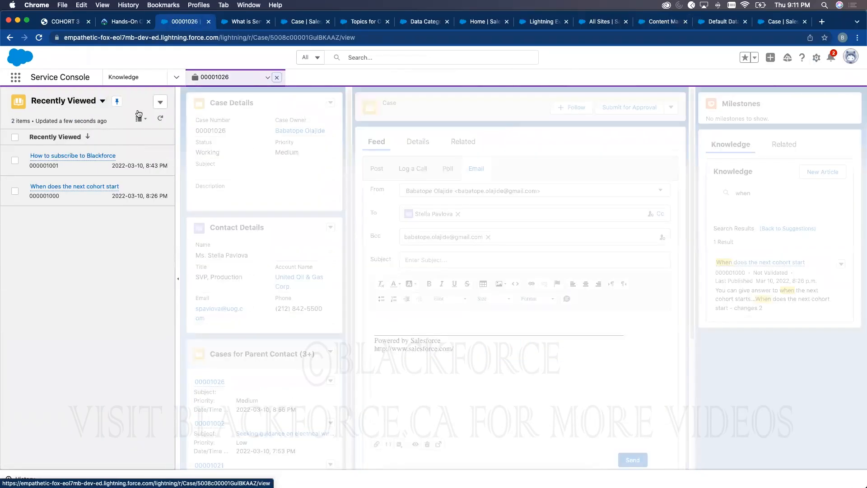
left_click(138, 121)
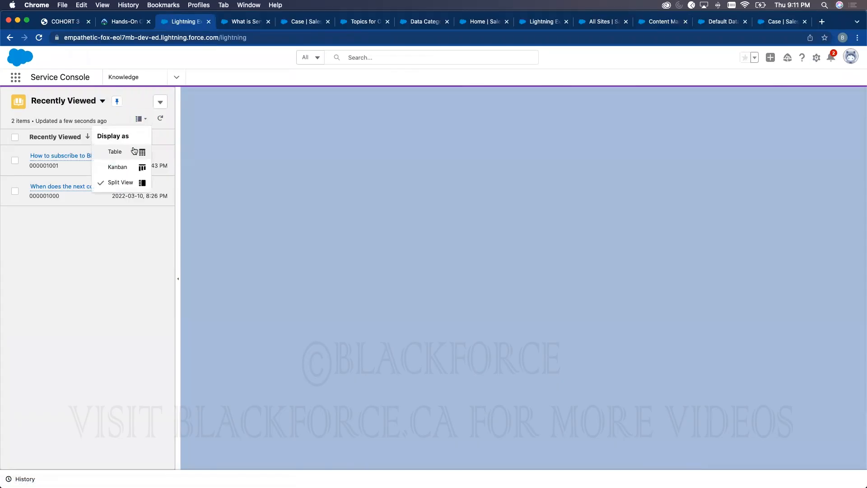
left_click(136, 150)
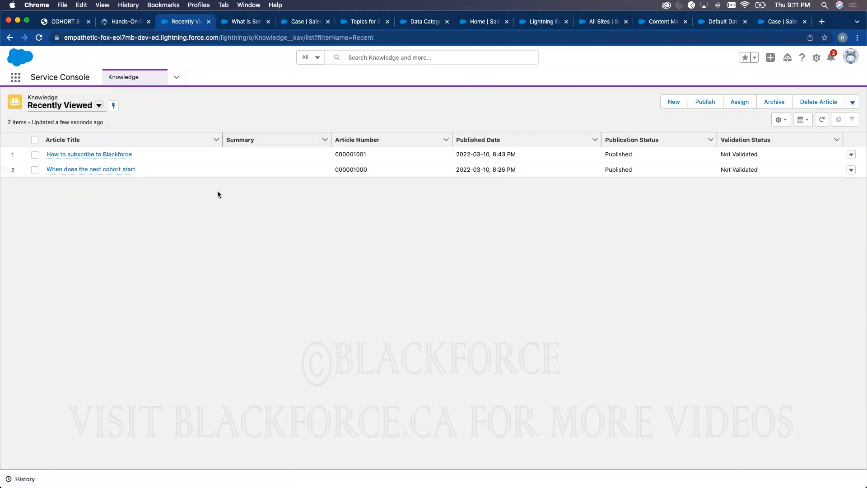
- Attempt publishing both articles together and dismiss the resulting error
left_click(35, 140)
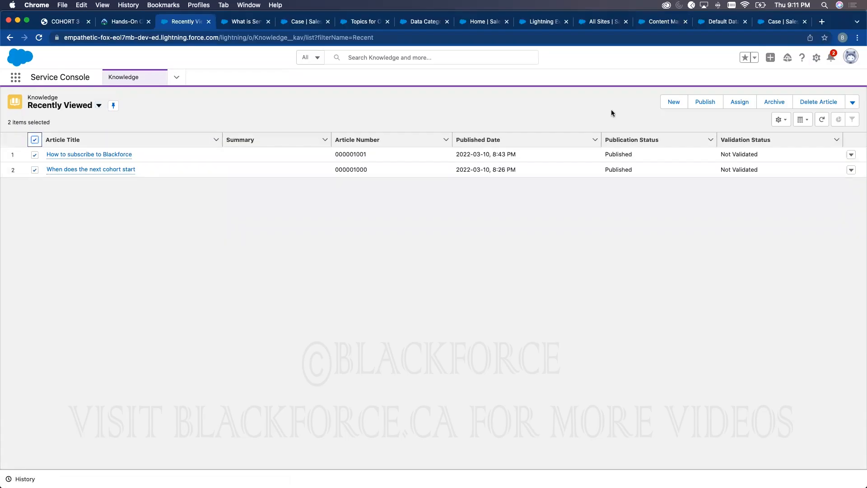
left_click(703, 104)
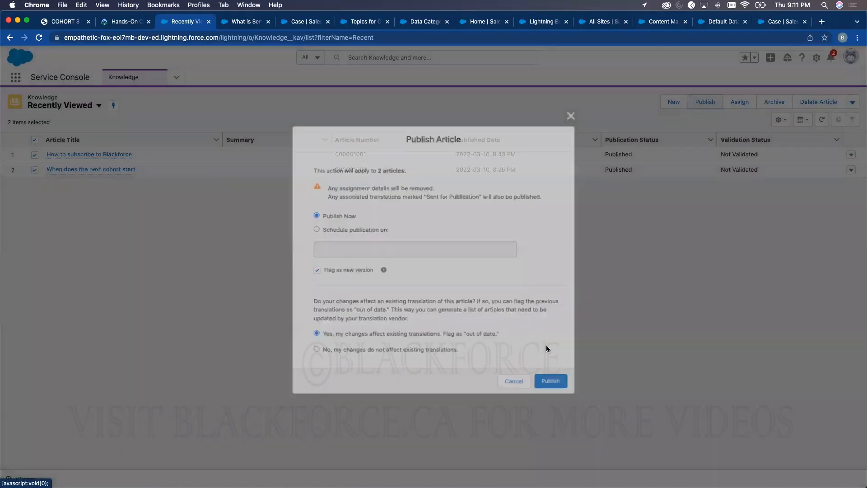
left_click(544, 381)
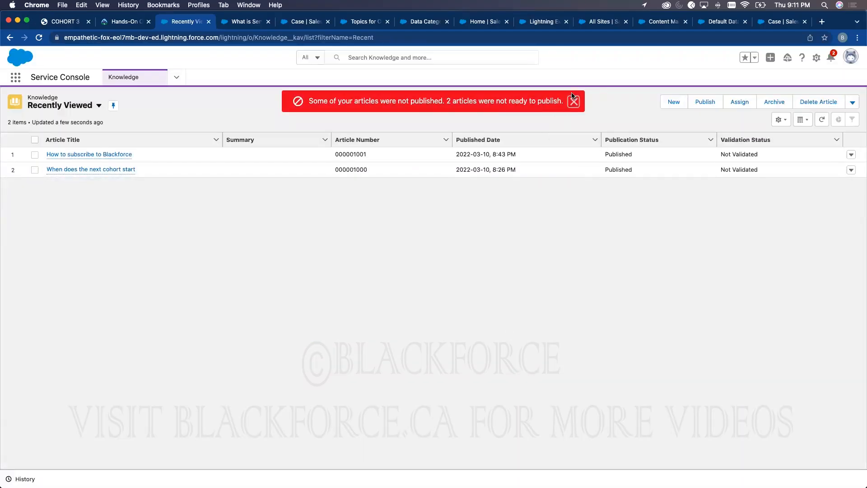
left_click(573, 102)
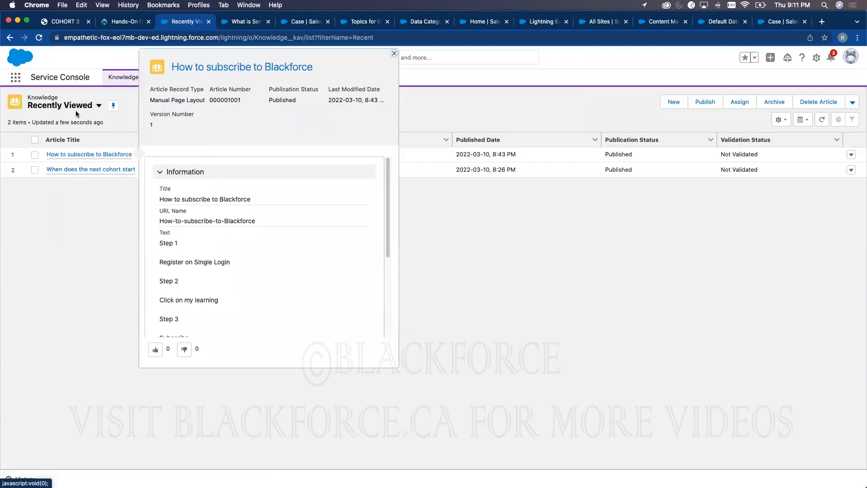
- Check the Published Articles list, then return to Draft Articles in table view
left_click(99, 105)
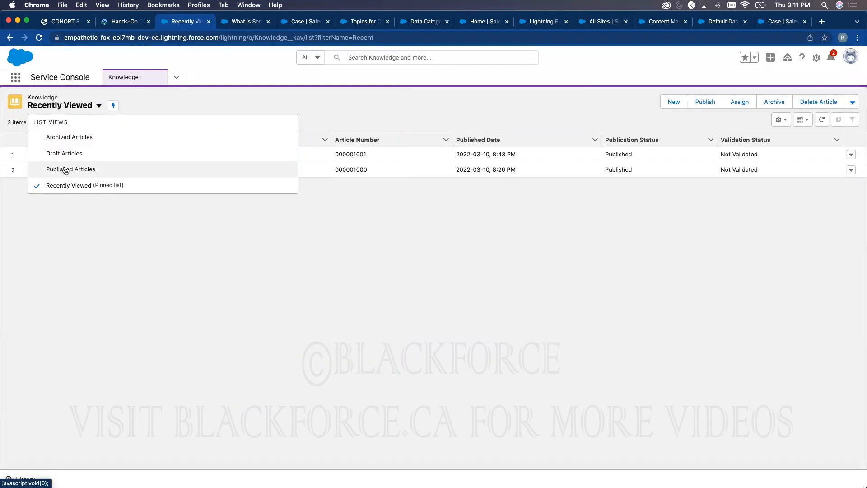
left_click(64, 169)
left_click(105, 105)
left_click(52, 152)
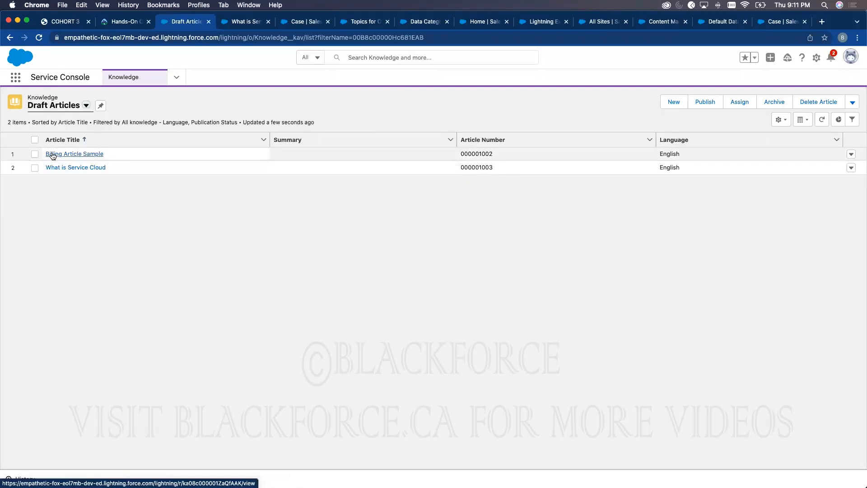
left_click(54, 154)
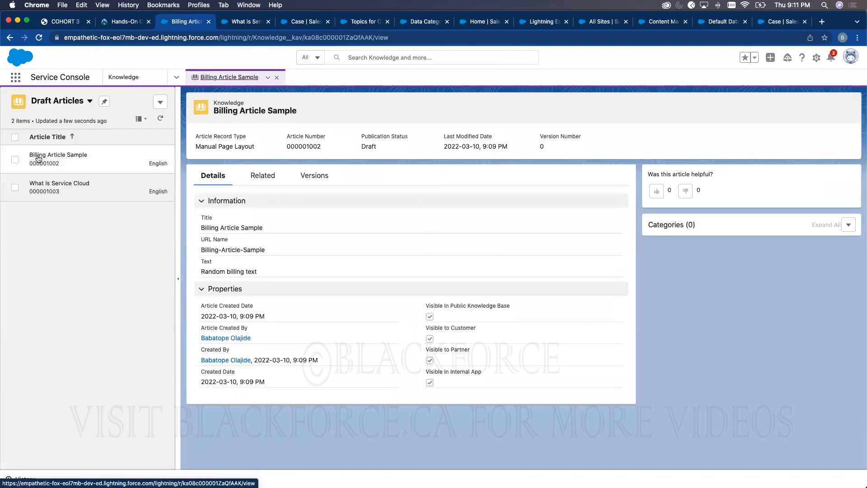
left_click(141, 121)
- Publish Billing Article Sample and What is Service Cloud now, one at a time
left_click(138, 150)
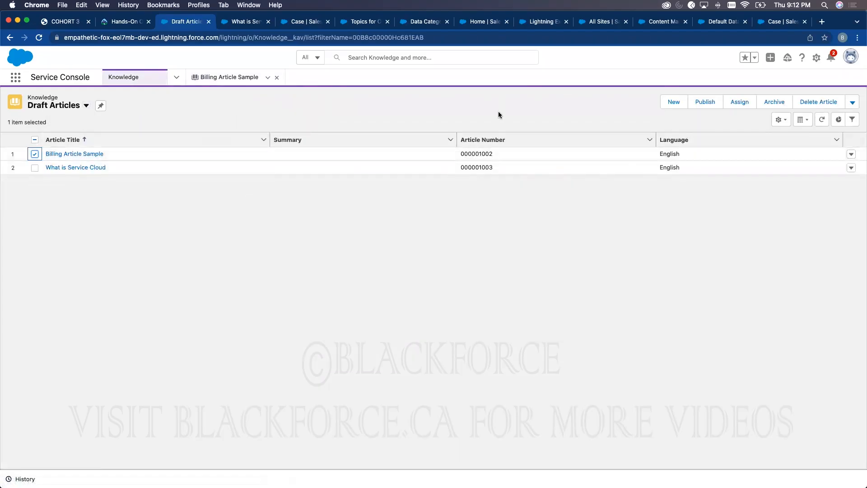
left_click(705, 102)
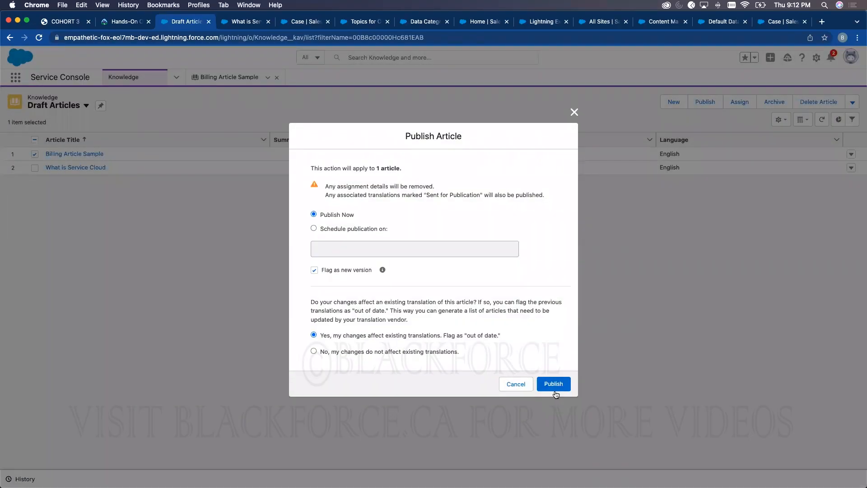
left_click(554, 388)
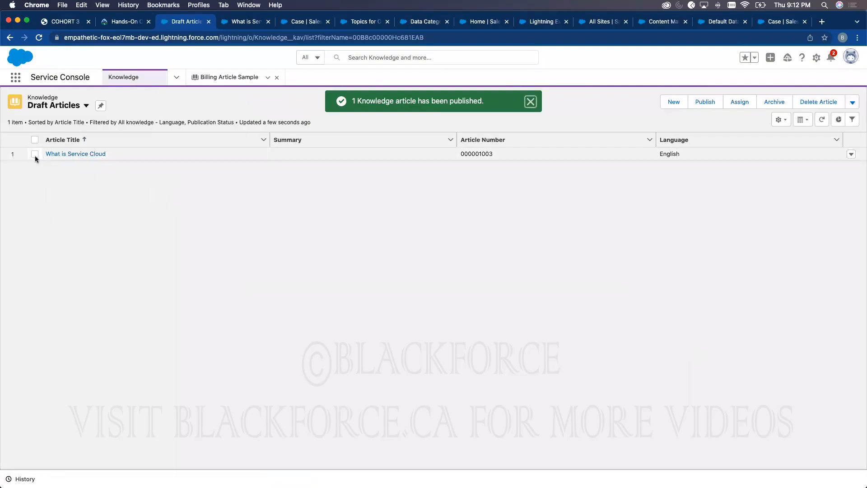
left_click(35, 154)
left_click(703, 104)
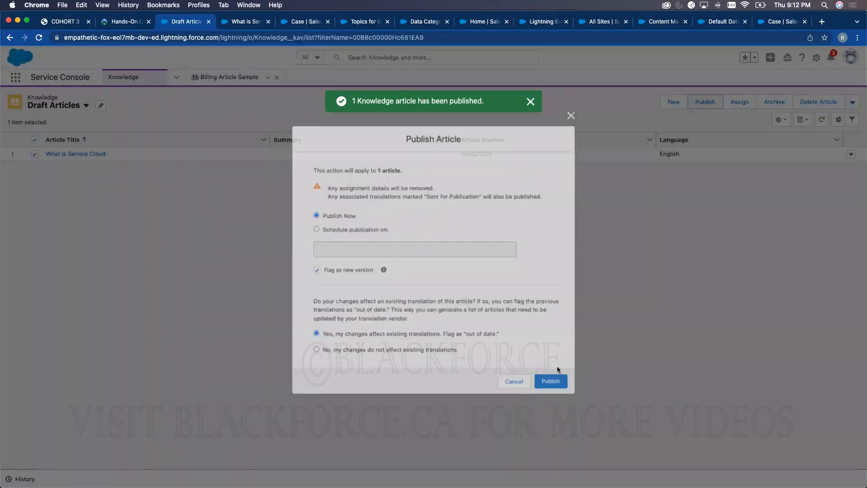
left_click(551, 381)
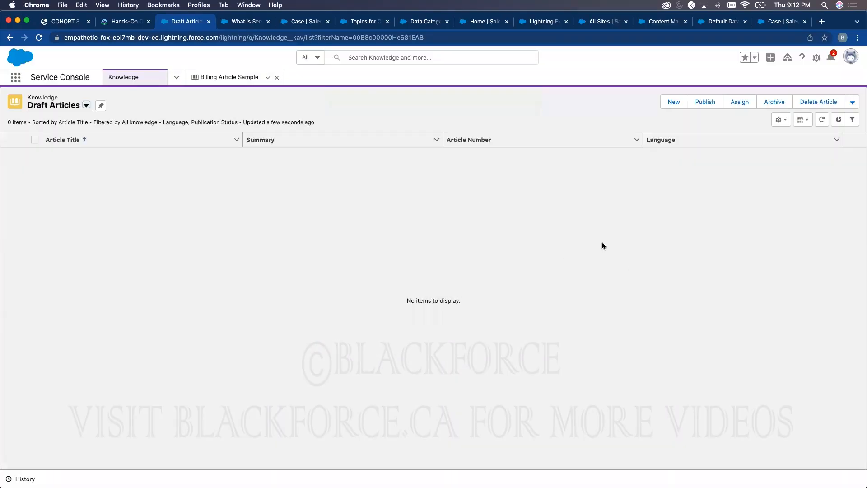
left_click(659, 20)
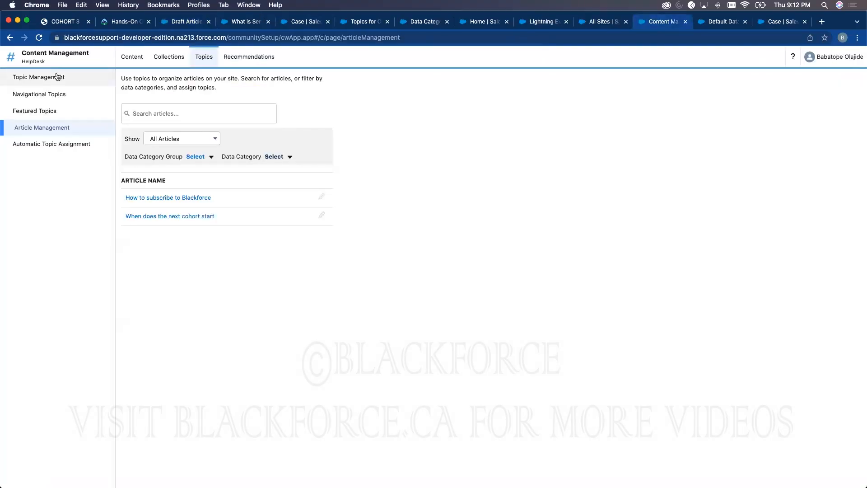
- Refresh Article Management and tag What is Service Cloud with the Learning topic
left_click(39, 38)
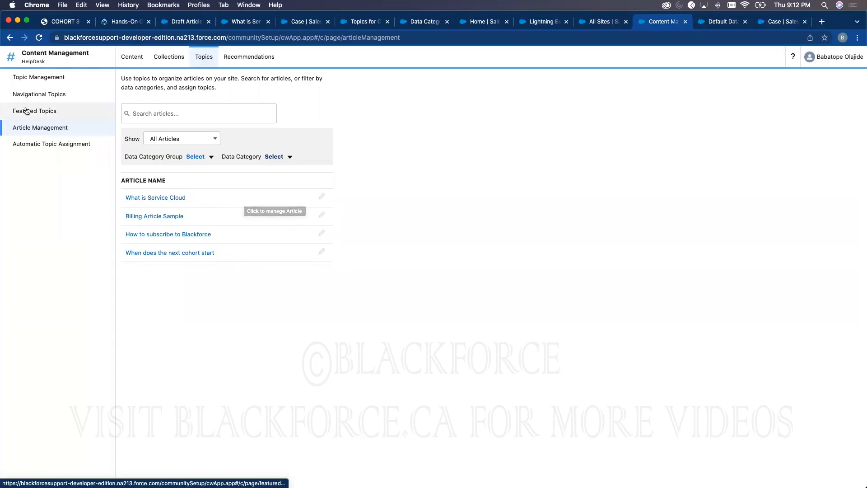
left_click(321, 197)
left_click(170, 302)
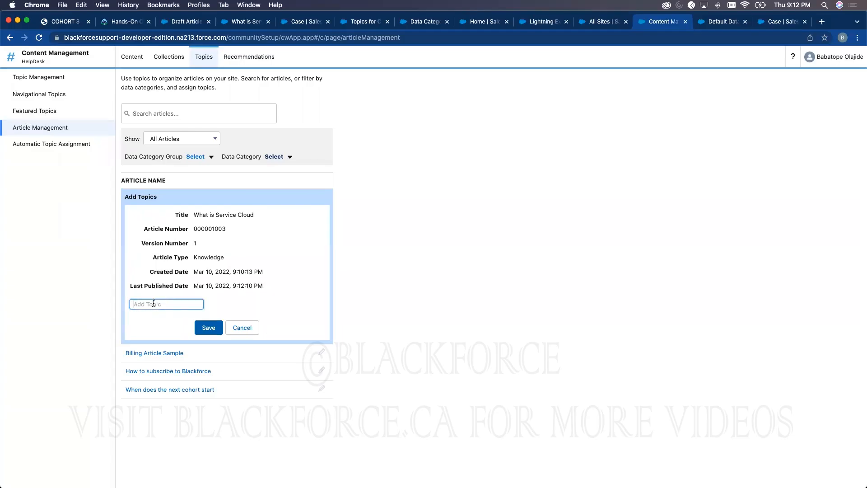
type("I")
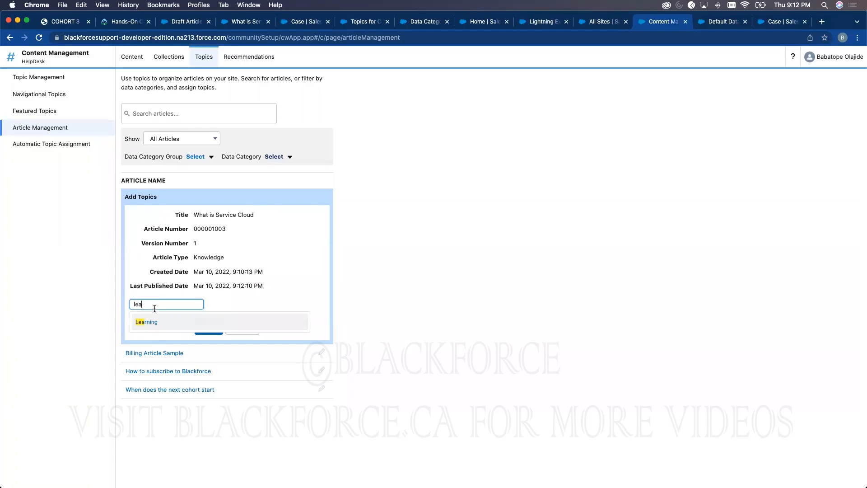
left_click(154, 322)
left_click(207, 326)
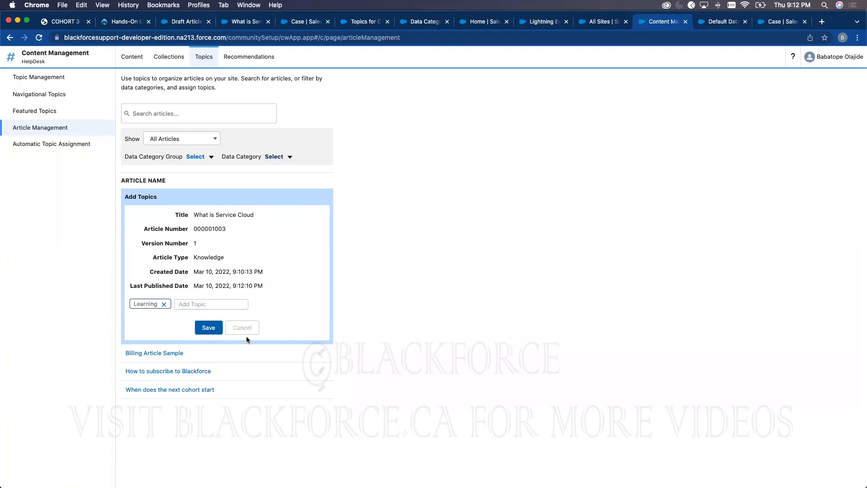
- Tag Billing Article Sample and How to subscribe to Blackforce with the Billing topic
left_click(320, 215)
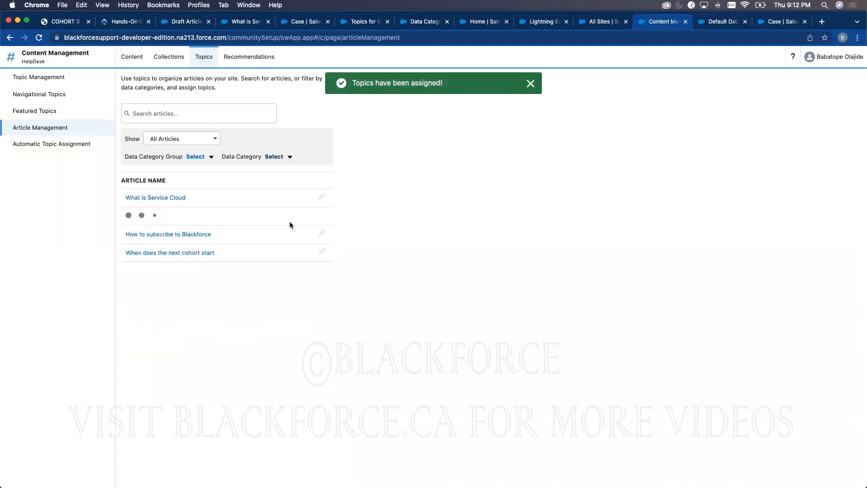
left_click(164, 320)
type("b")
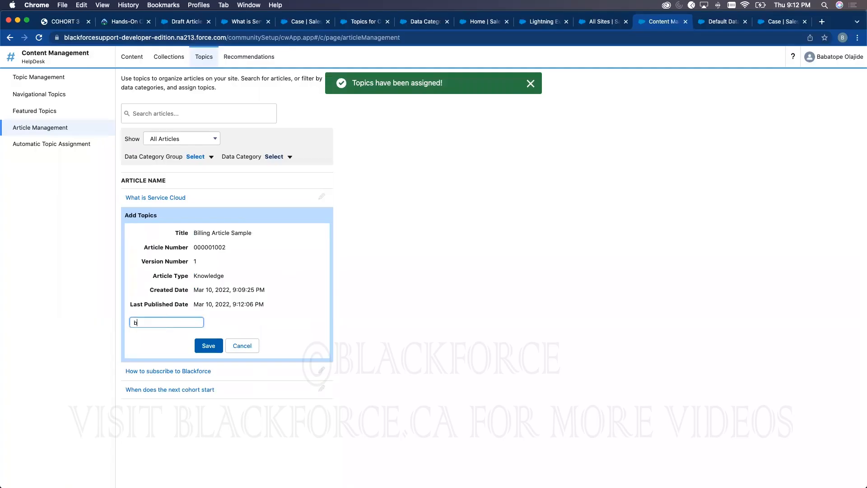
left_click(162, 338)
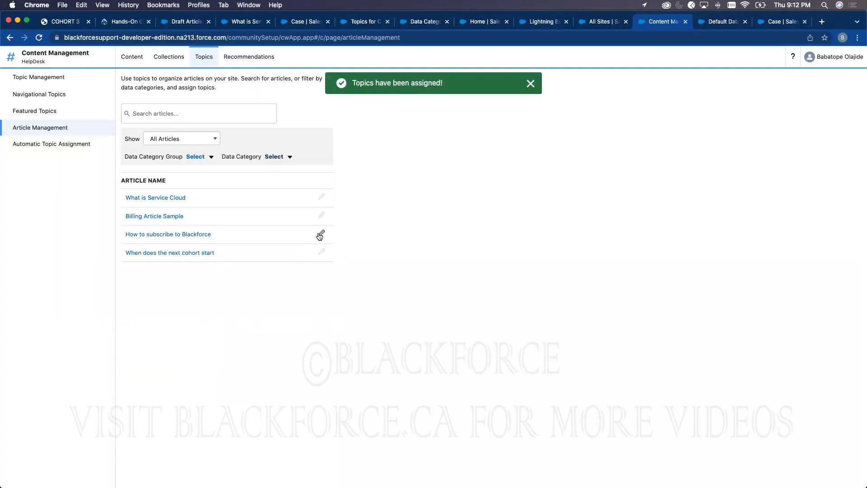
left_click(321, 234)
left_click(158, 340)
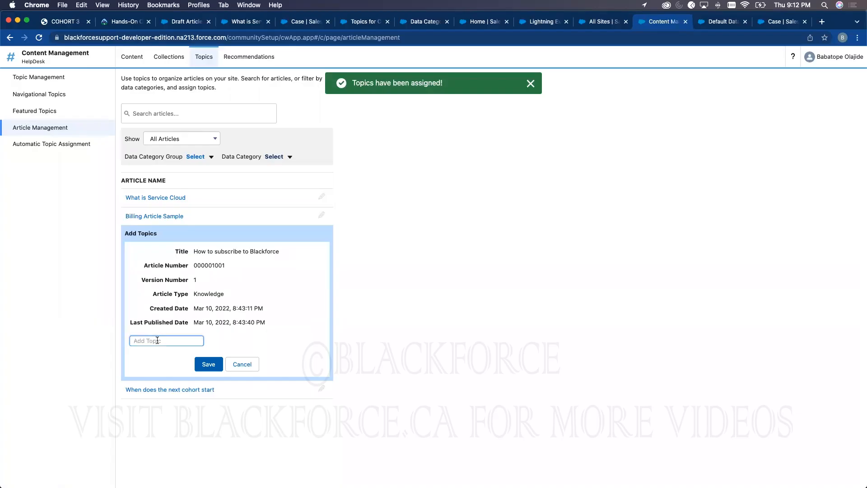
type("b")
left_click(143, 358)
left_click(208, 363)
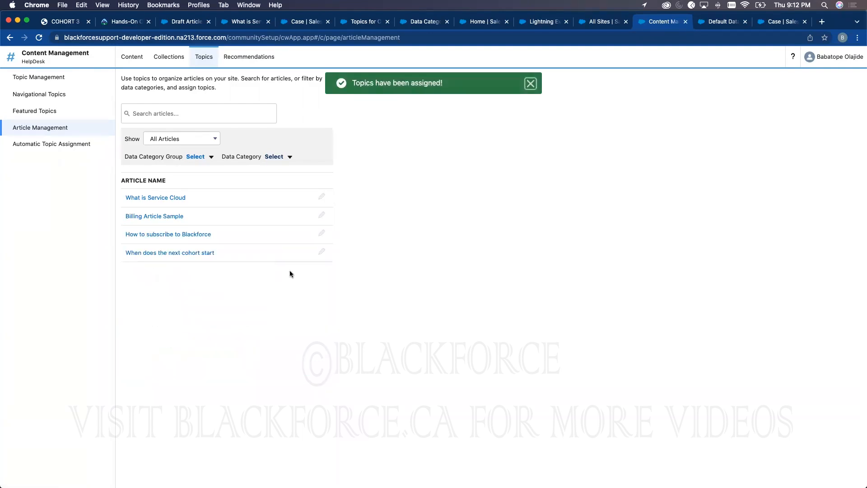
- Tag When does the next cohort start with the Programs topic and save
left_click(321, 251)
left_click(163, 359)
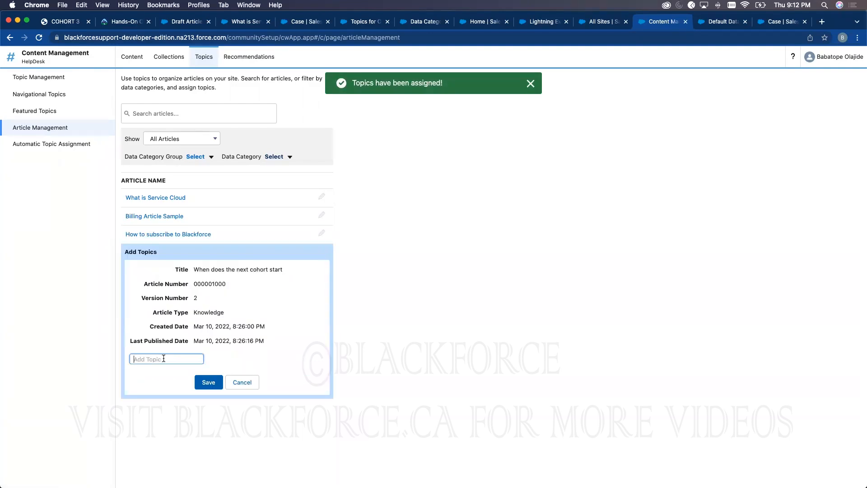
type("pr")
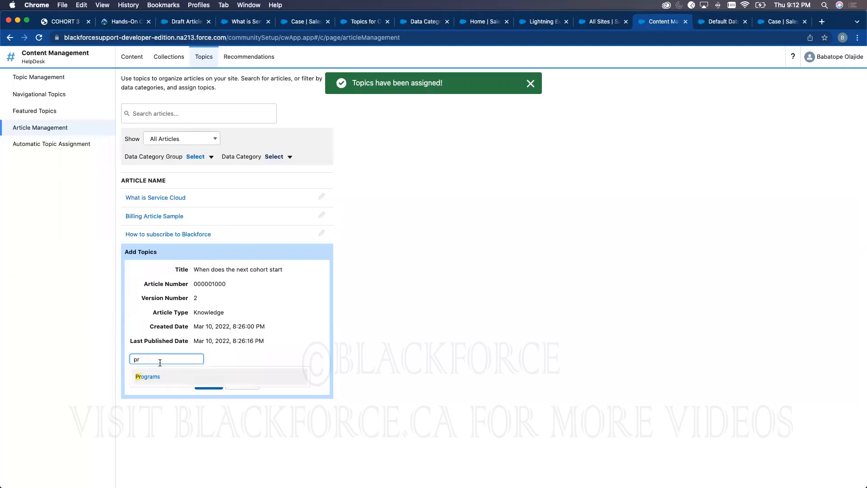
left_click(154, 374)
left_click(202, 378)
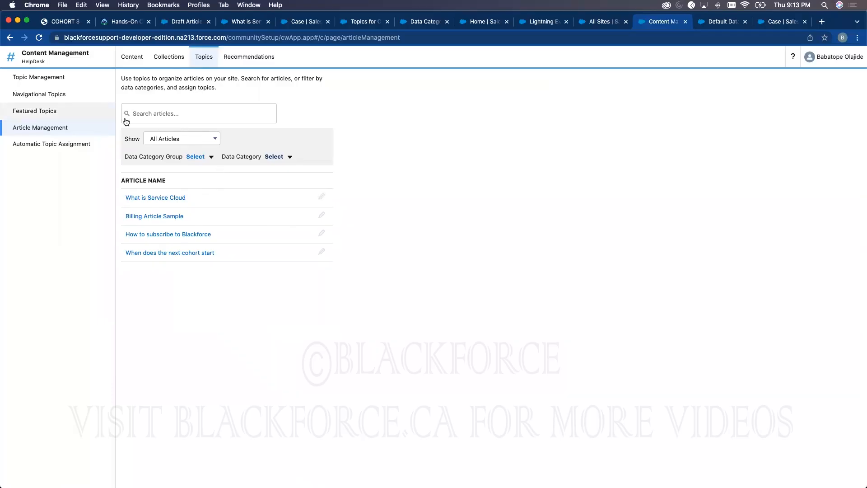
- Launch Experience Builder from the workspace switcher and step through the first welcome-tour screens
left_click(38, 61)
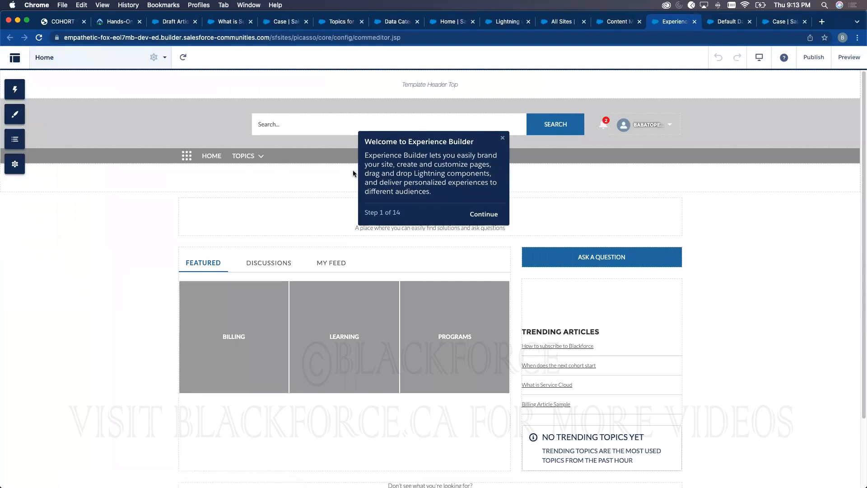
left_click(495, 213)
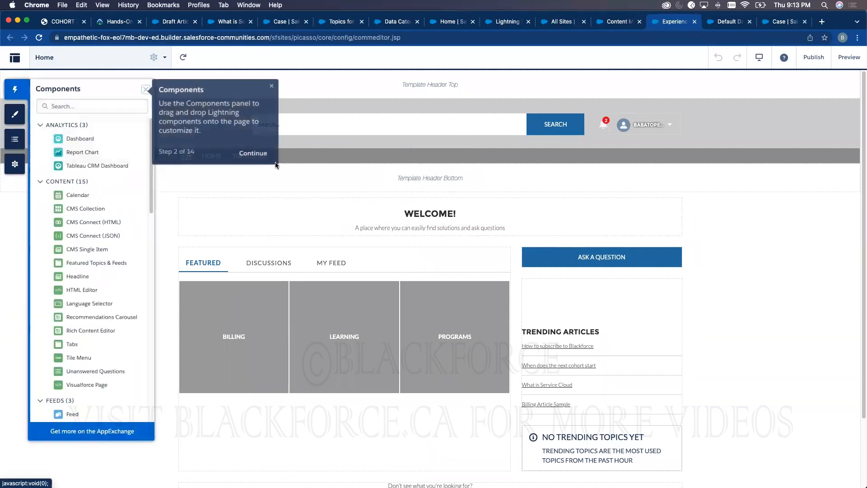
left_click(243, 154)
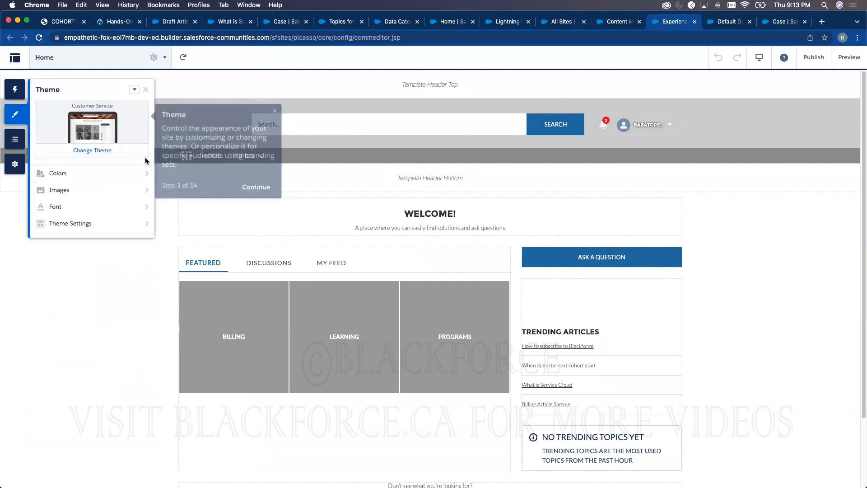
left_click(252, 187)
left_click(251, 248)
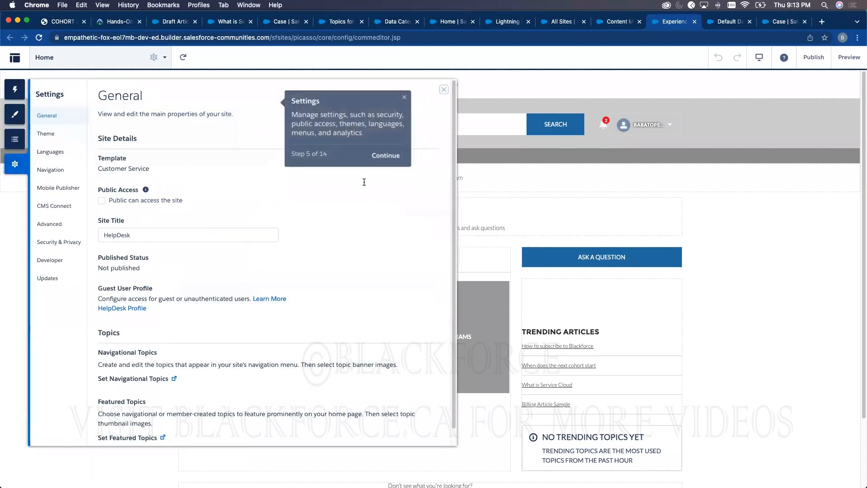
left_click(376, 155)
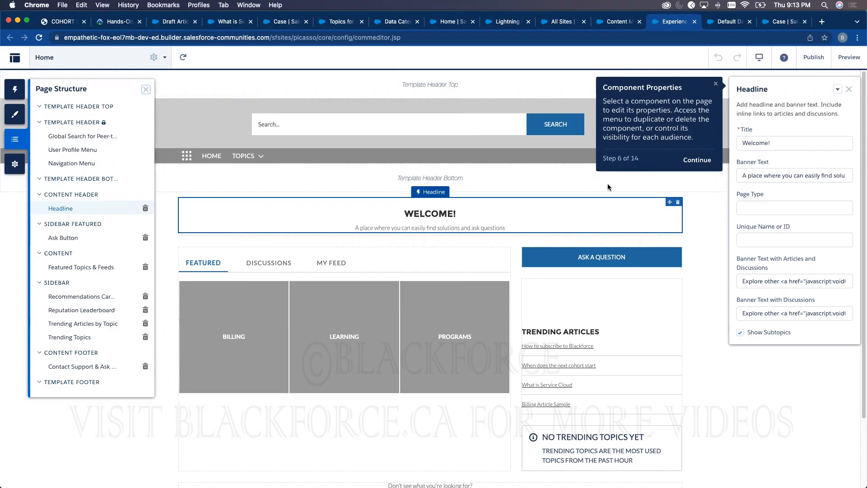
left_click(698, 161)
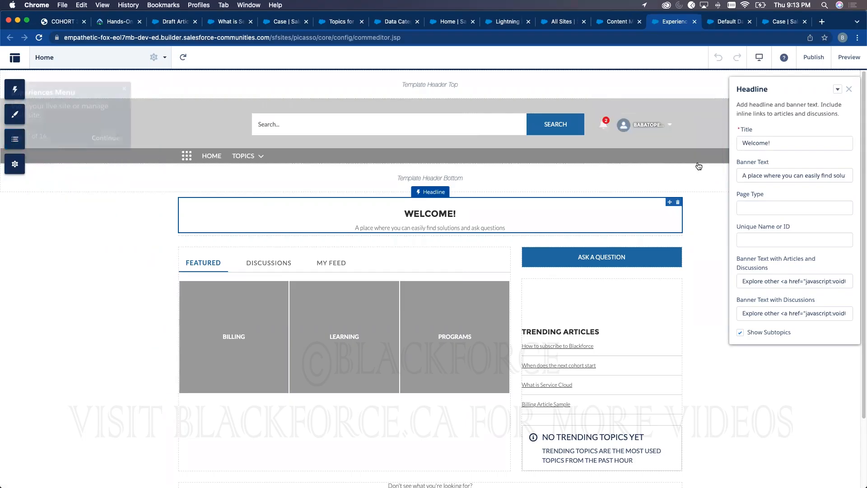
- Finish the remaining tour steps through Publish and close the Headline properties panel
left_click(120, 130)
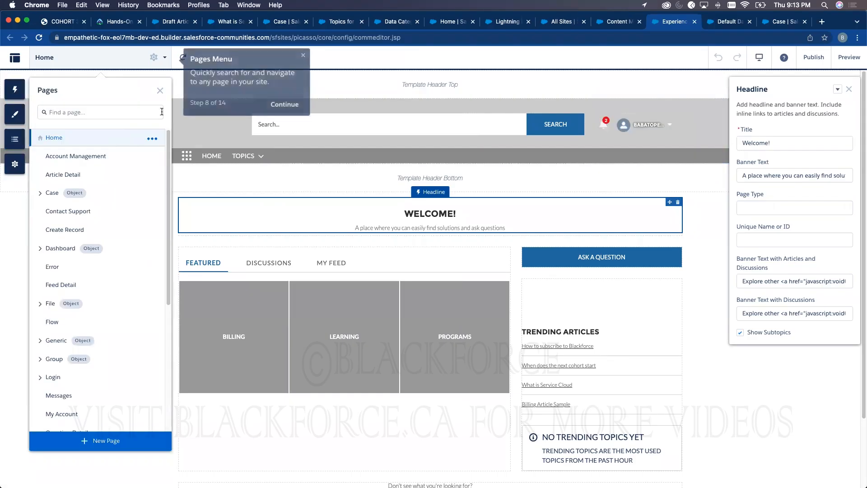
left_click(276, 107)
left_click(346, 220)
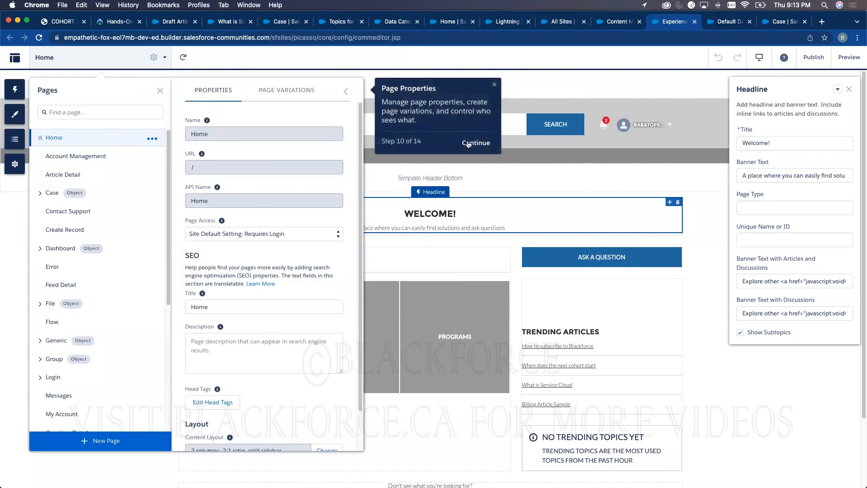
left_click(469, 144)
left_click(788, 155)
left_click(830, 132)
left_click(830, 82)
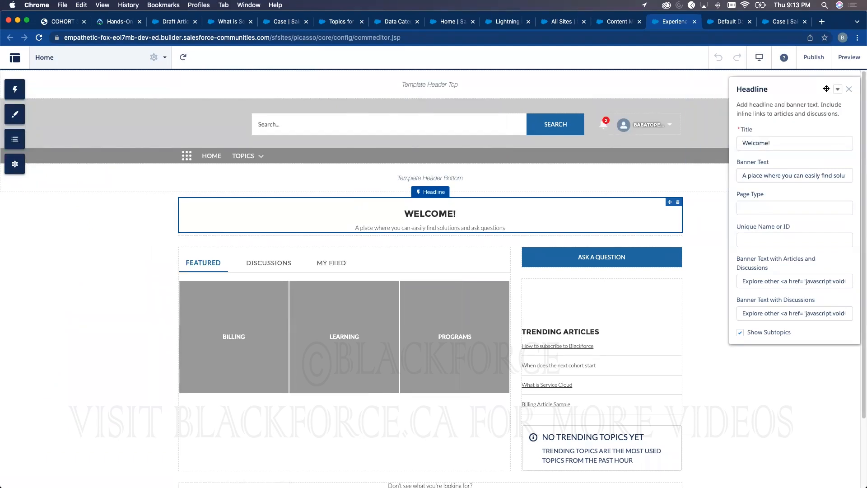
left_click(850, 91)
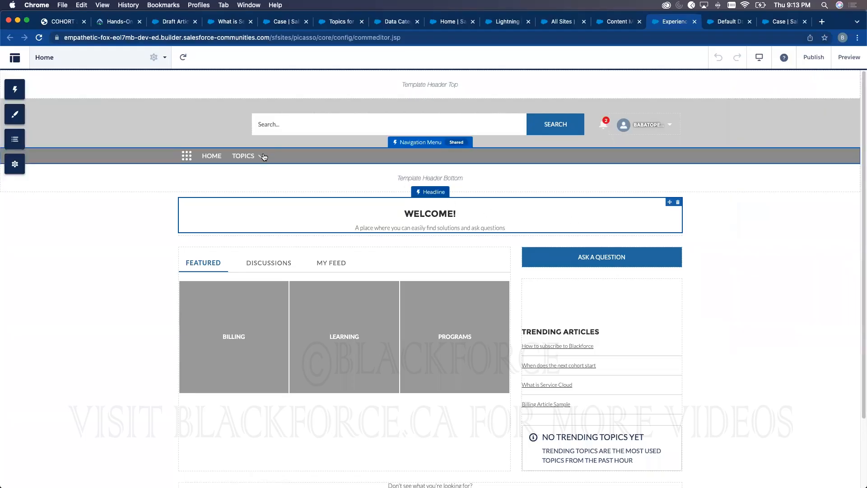
- Add a 'Case' item of type Salesforce Object > Case to Default Navigation and save the menu
left_click(294, 157)
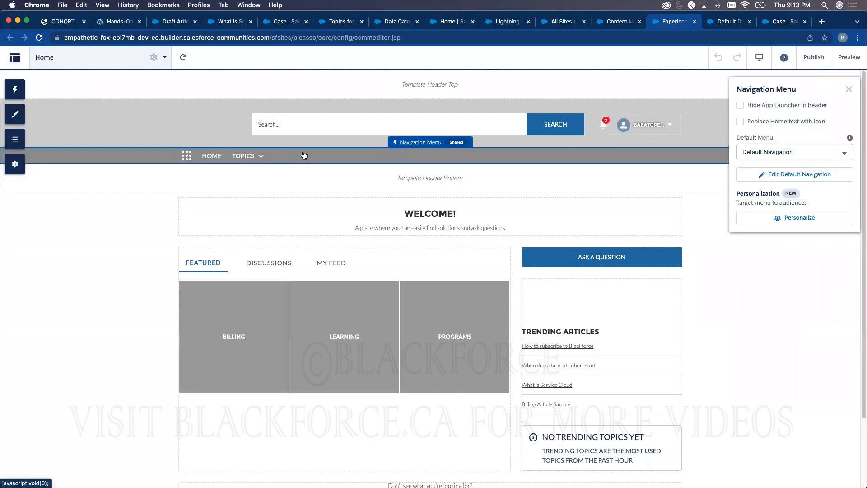
left_click(795, 174)
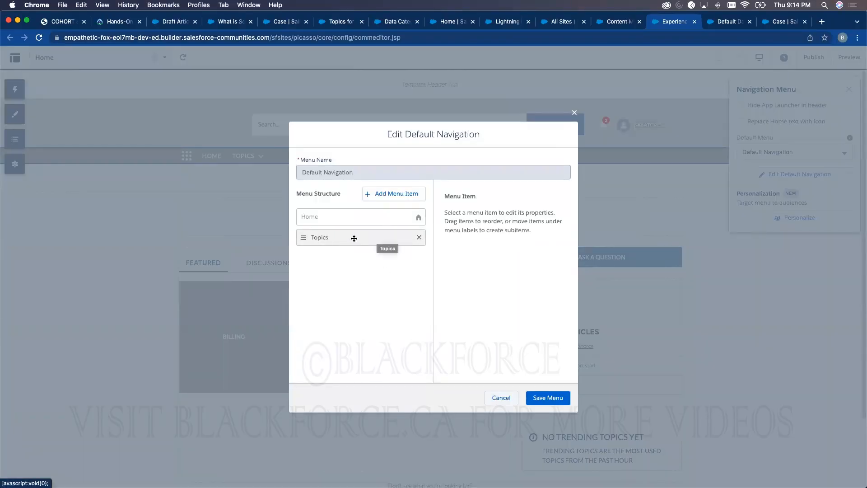
left_click(390, 192)
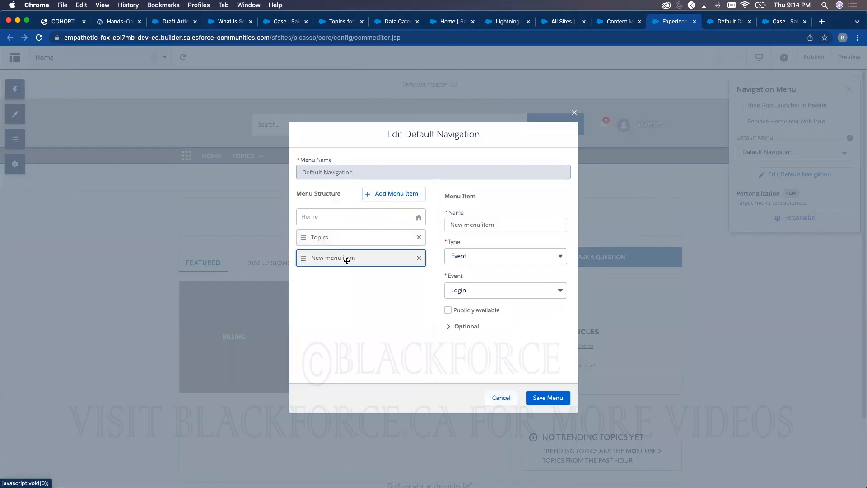
left_click(471, 221)
triple_click(468, 222)
type("Case")
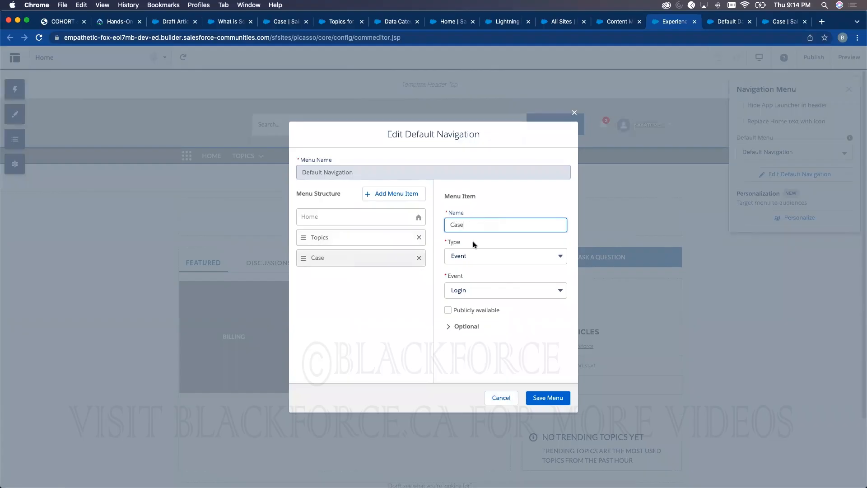
left_click(472, 249)
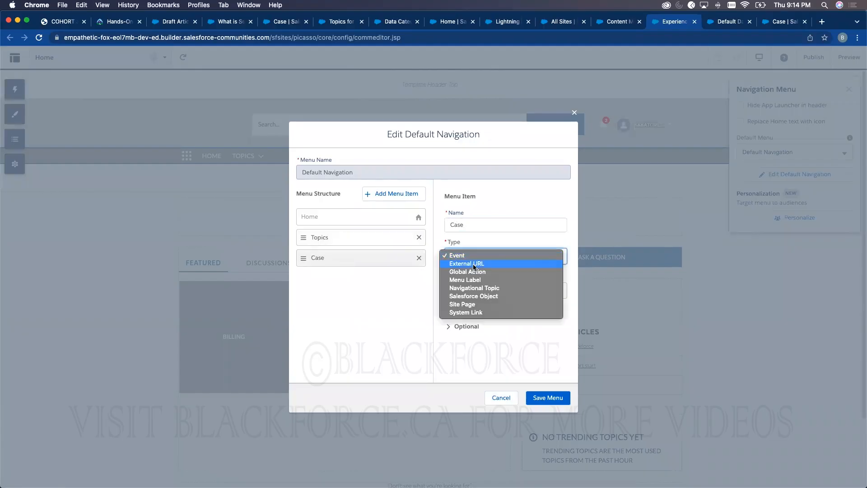
left_click(480, 298)
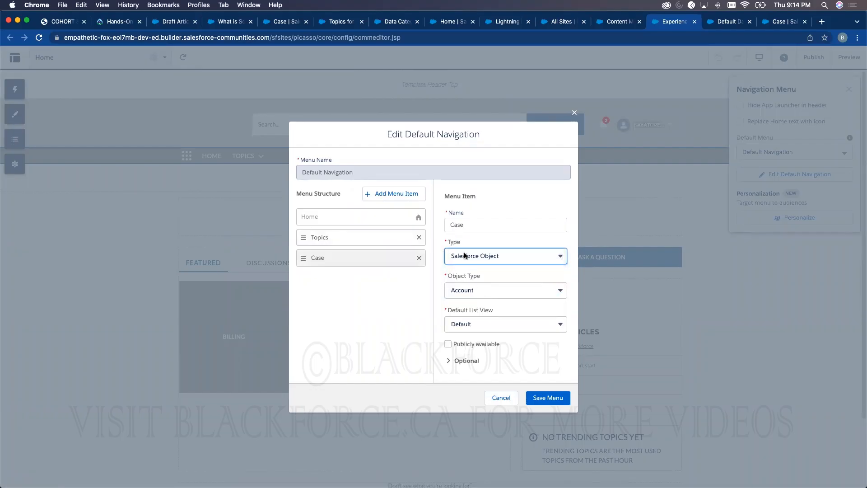
left_click(453, 295)
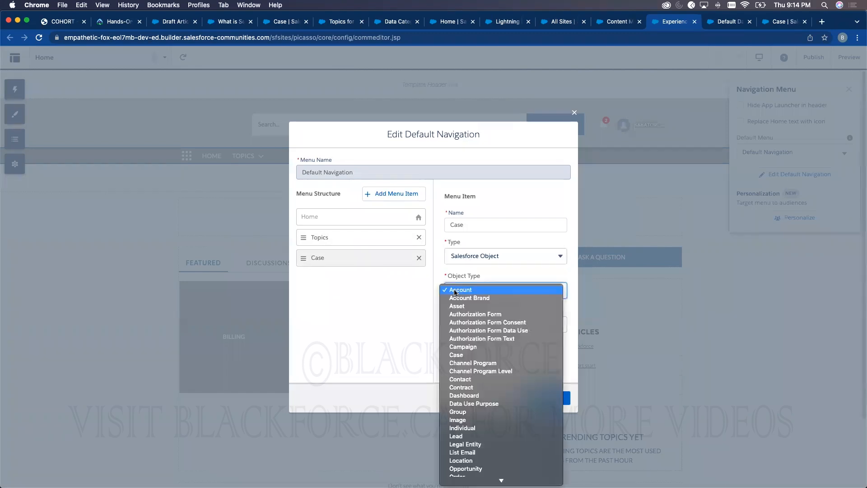
left_click(456, 355)
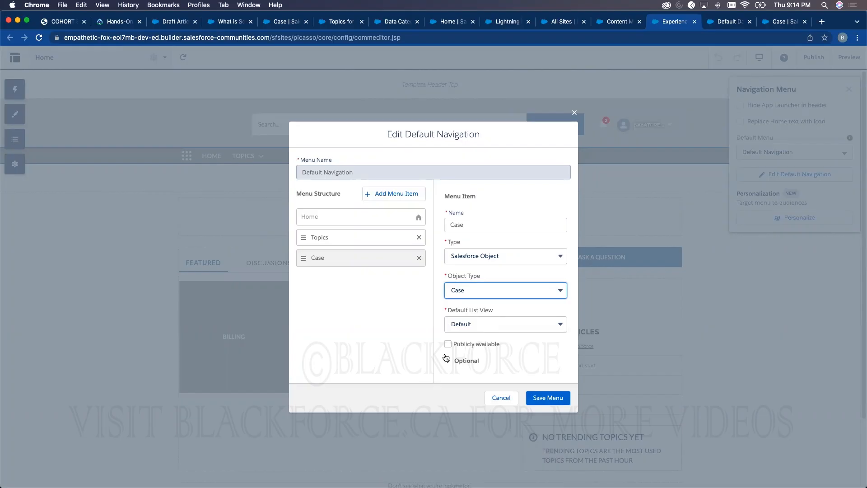
left_click(538, 397)
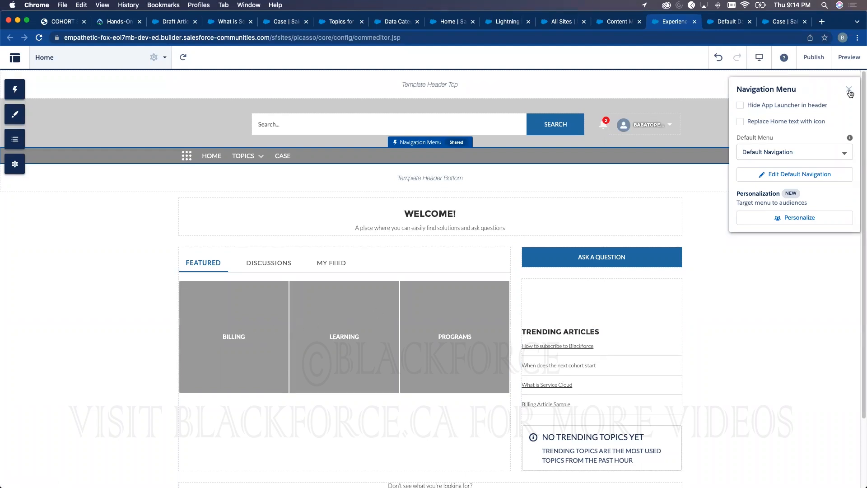
left_click(849, 90)
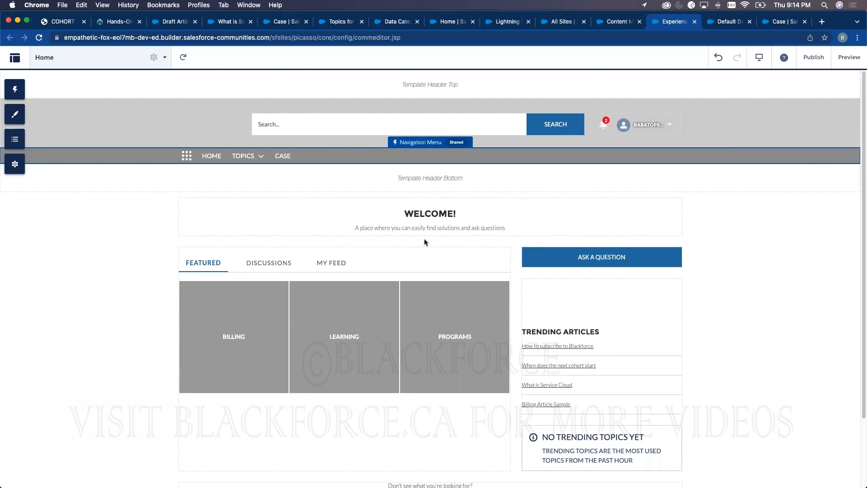
- Place a Calendar component under Ask a Question, then delete it
left_click(21, 95)
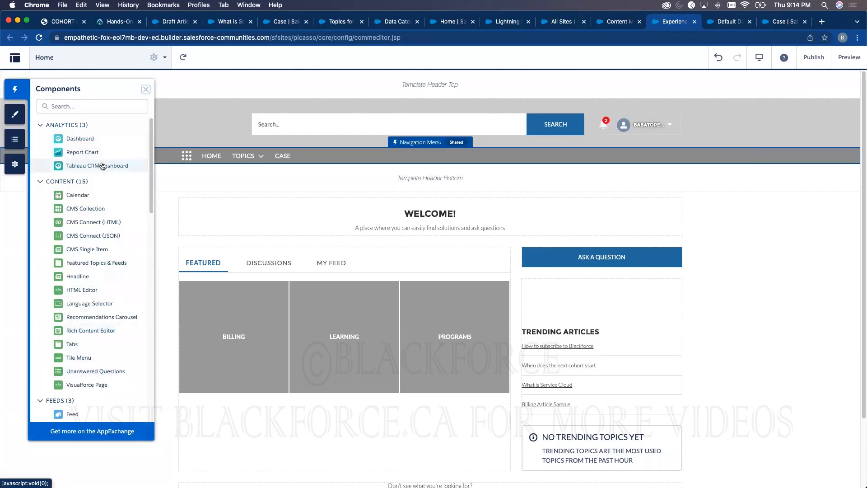
scroll(92, 330, "down", 6)
scroll(91, 326, "down", 10)
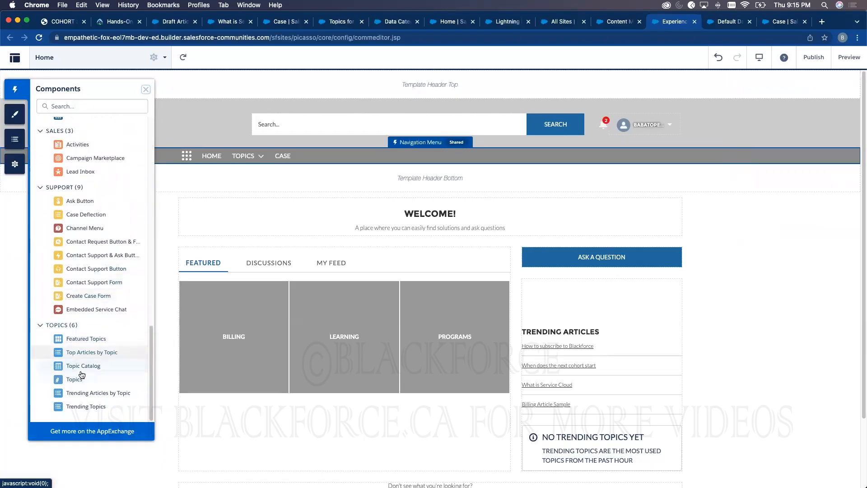
scroll(91, 324, "up", 7)
scroll(92, 324, "up", 8)
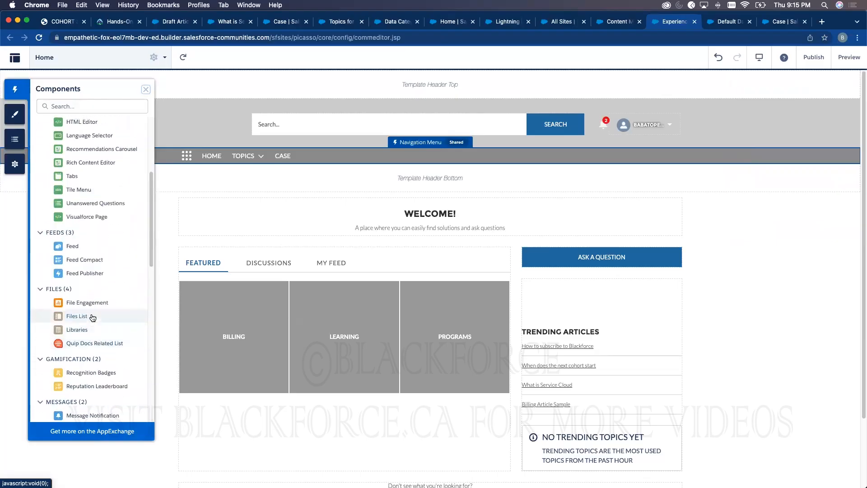
scroll(97, 225, "up", 1)
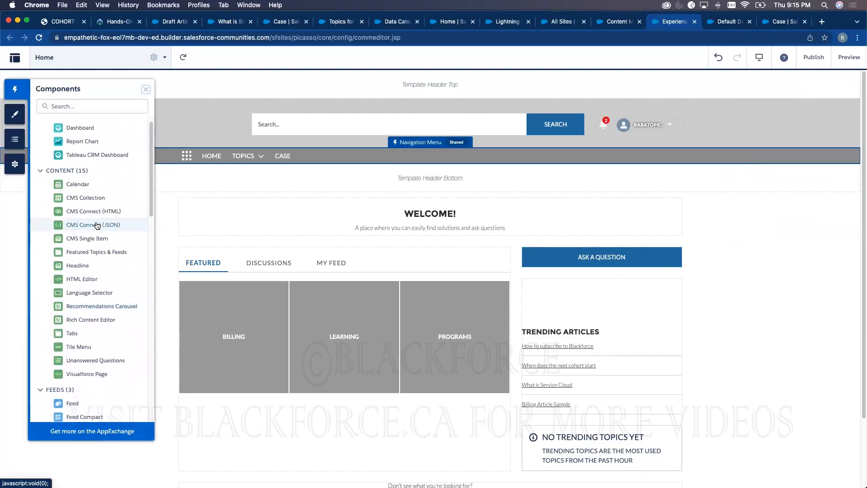
left_click_drag(76, 184, 568, 282)
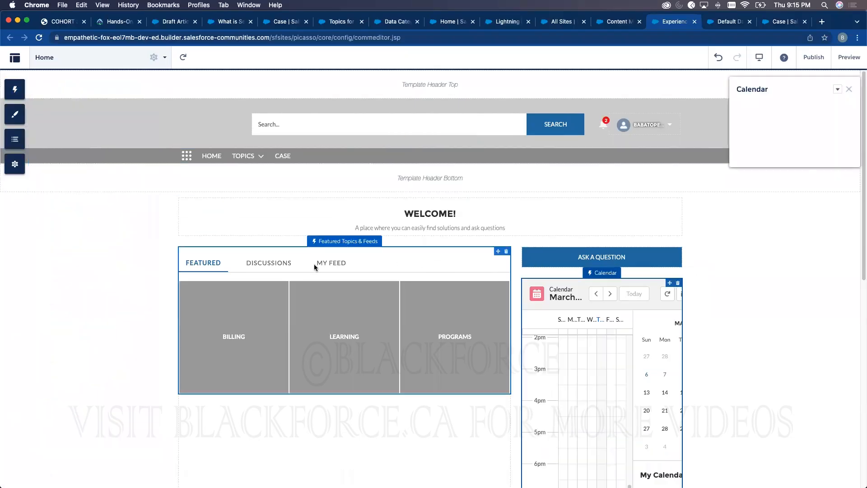
left_click(678, 283)
left_click(550, 296)
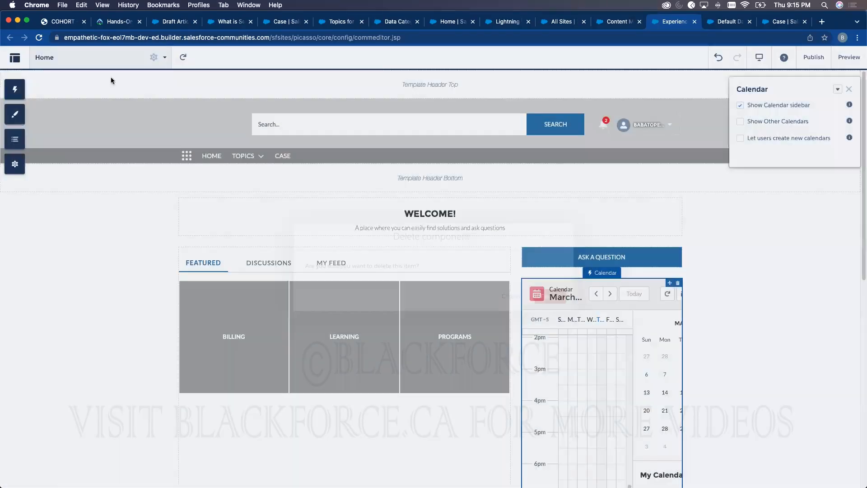
- Search components for 'em' and drag Embedded Service Chat into the right column
left_click(14, 89)
left_click(71, 107)
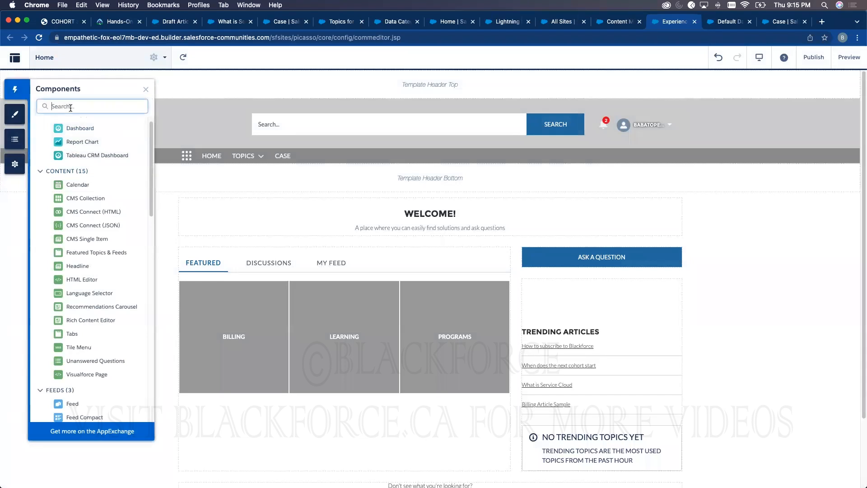
type("em")
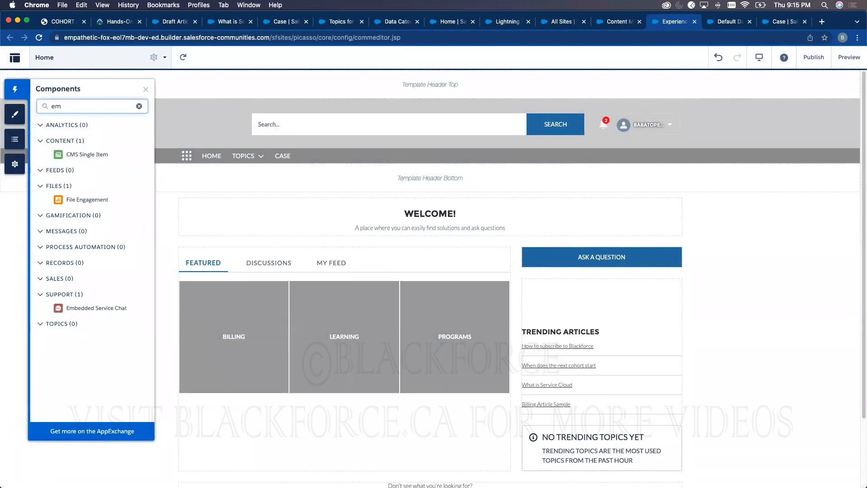
left_click_drag(57, 309, 545, 294)
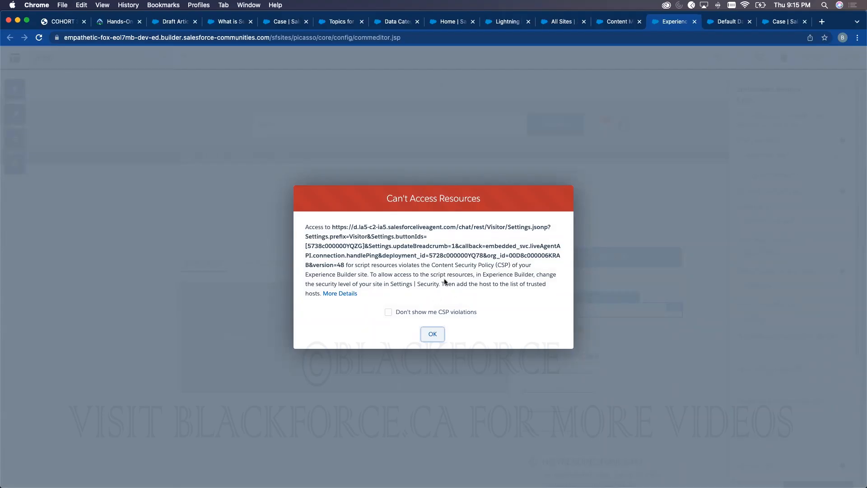
- Suppress CSP violation warnings, close the chat component's properties, and open site Settings
left_click(388, 312)
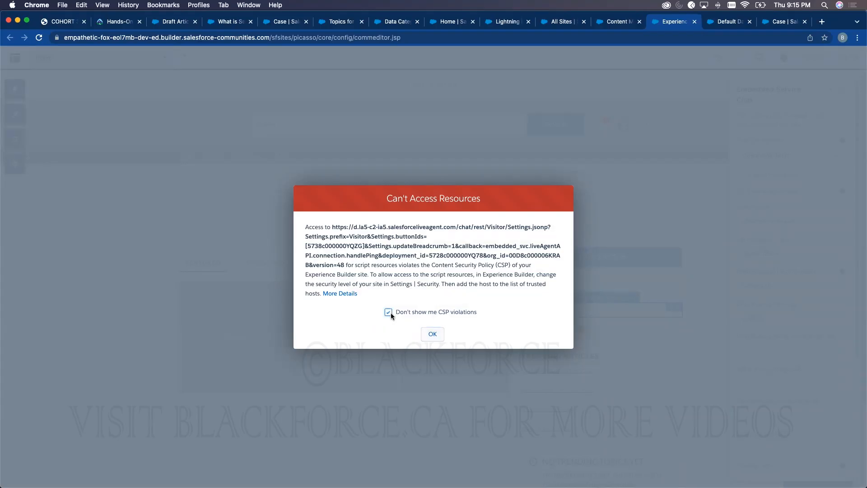
left_click(434, 335)
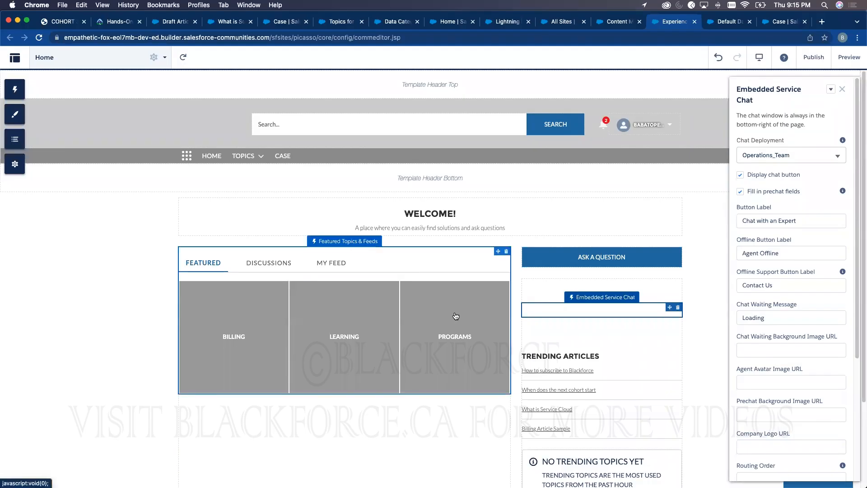
left_click(842, 89)
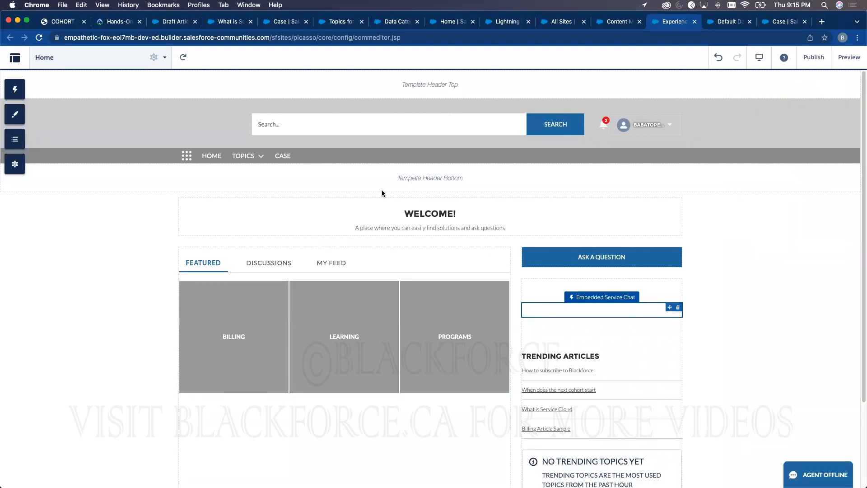
left_click(14, 164)
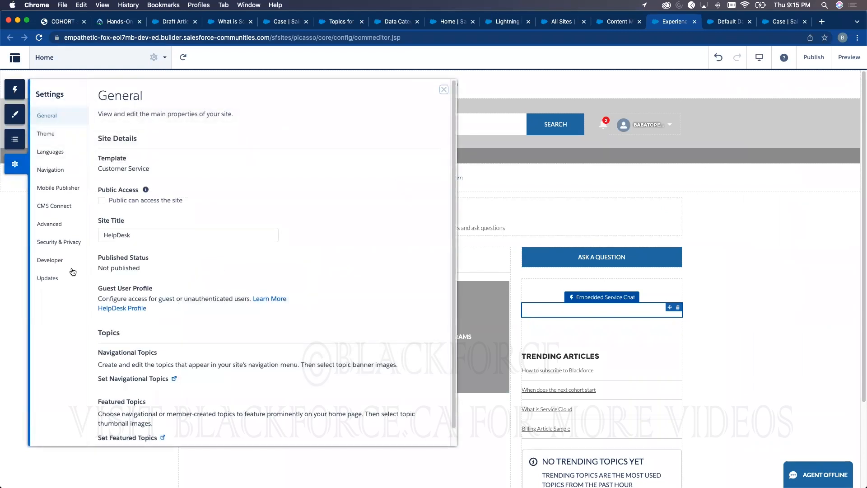
- Set the site's Security Level to Relaxed CSP under Security & Privacy
left_click(67, 244)
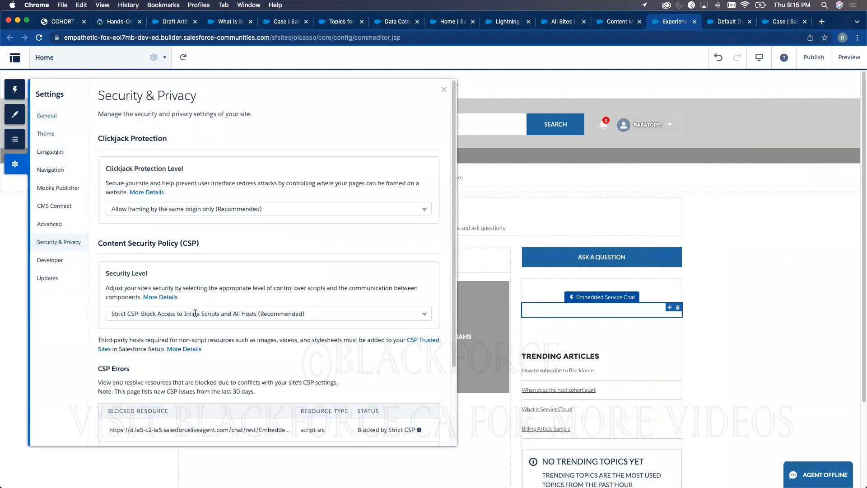
left_click(193, 313)
left_click(178, 346)
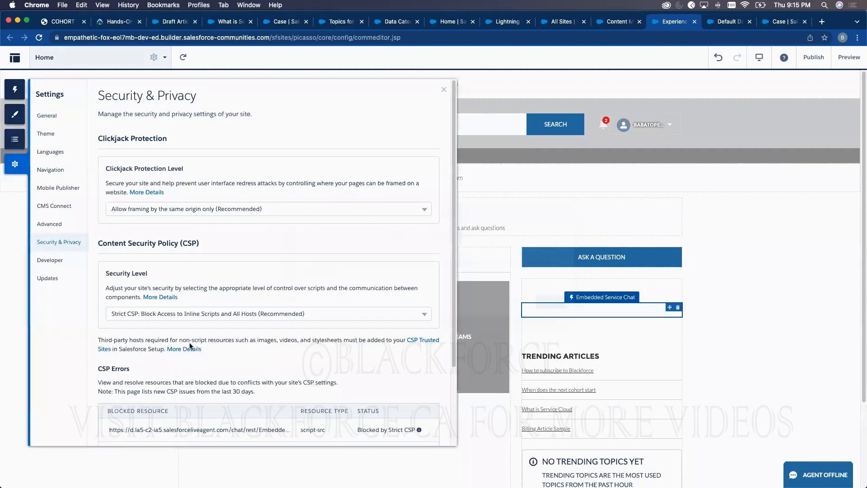
left_click(557, 301)
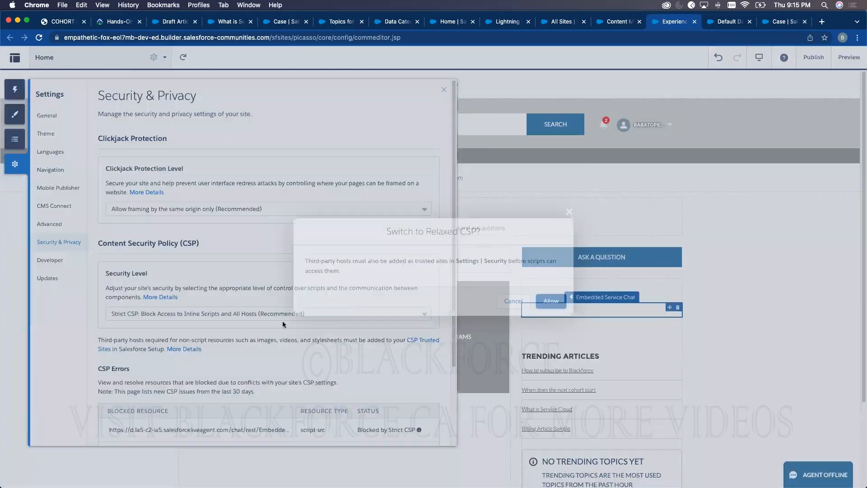
- Allow both blocked live-agent chat URLs as trusted sites, dismissing the error messages
scroll(242, 321, "down", 5)
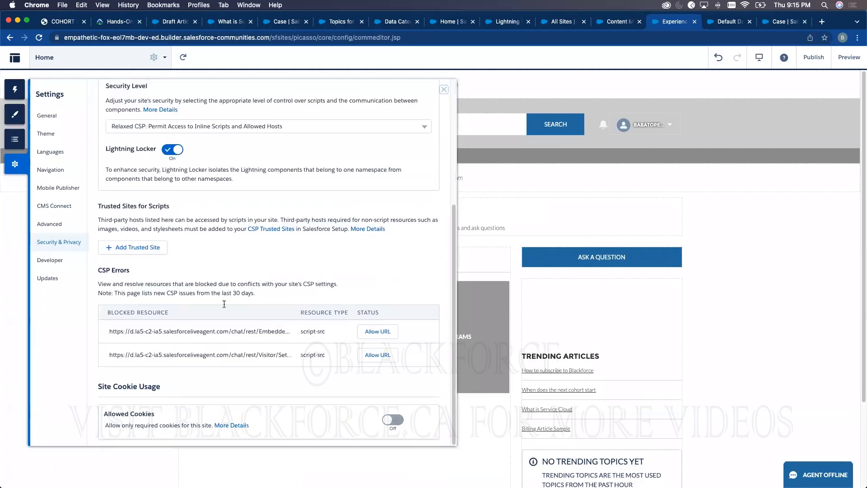
left_click(378, 332)
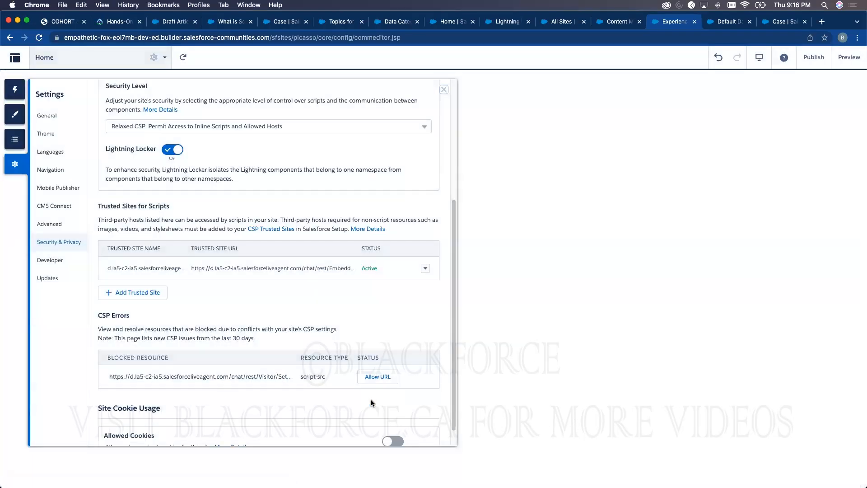
left_click(378, 378)
left_click(556, 303)
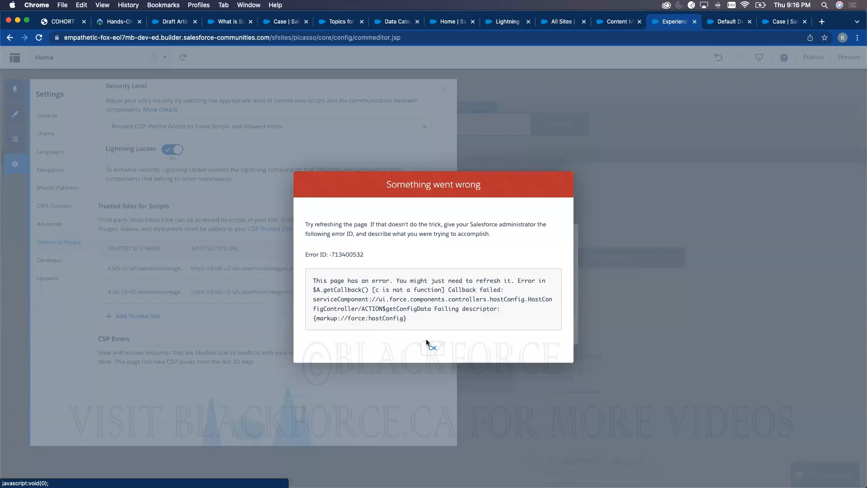
left_click(427, 342)
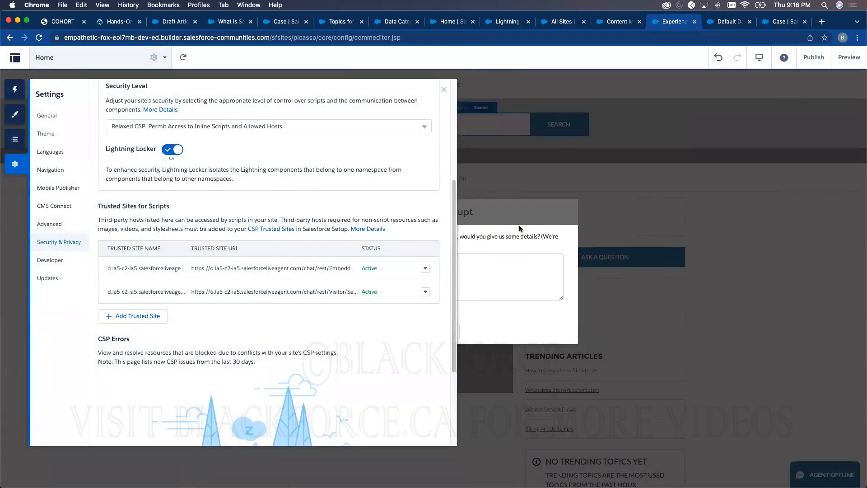
left_click(519, 229)
left_click(438, 331)
- Place an HTML Editor component above Featured Topics & Feeds on the Home page
left_click(428, 332)
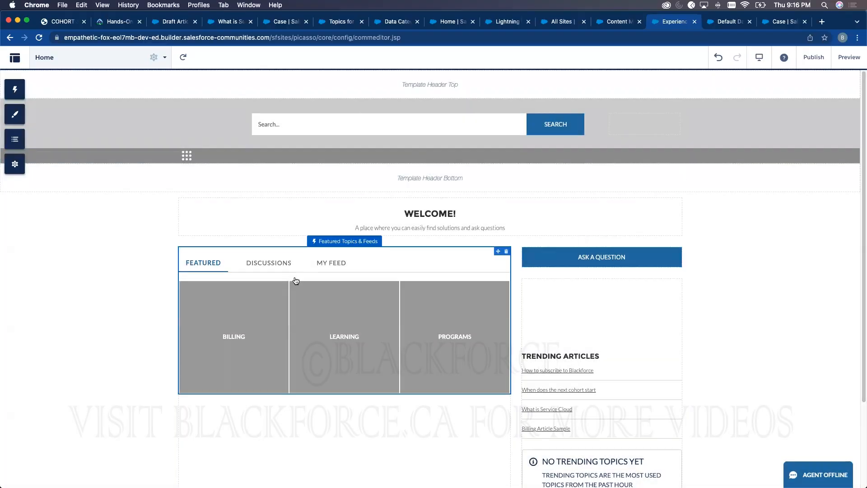
left_click(15, 89)
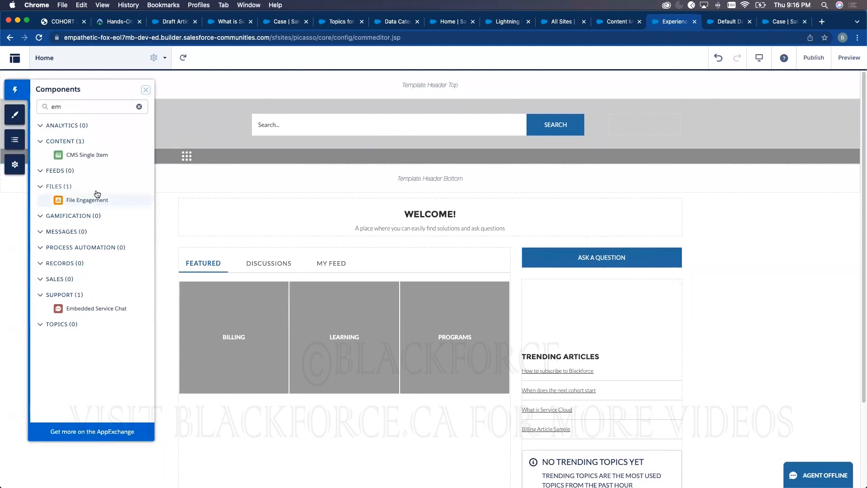
double_click(56, 107)
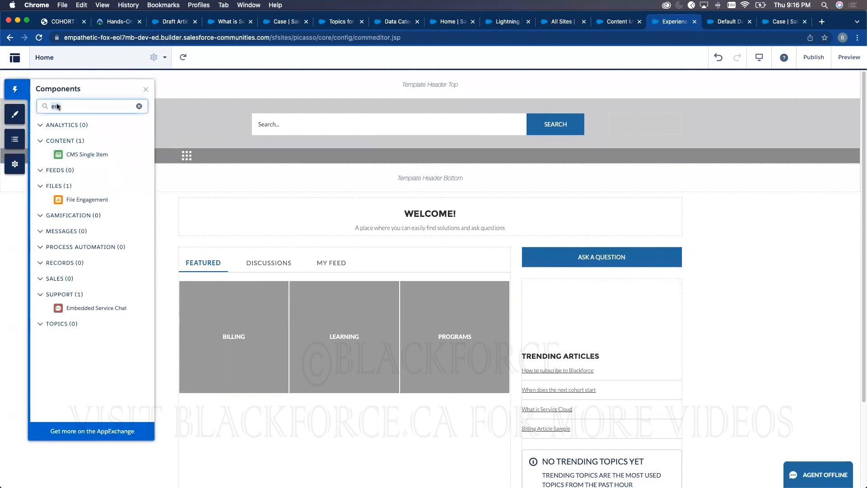
key("BackSpace")
scroll(86, 226, "down", 1)
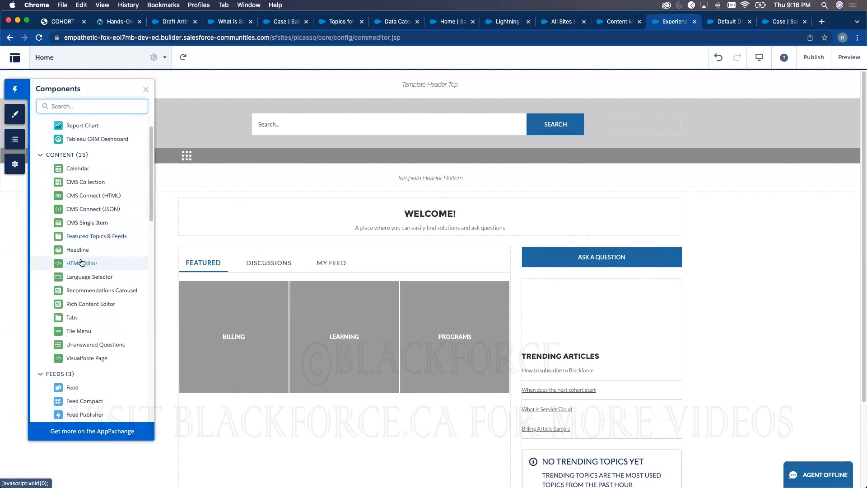
left_click_drag(81, 264, 246, 269)
- Enter the Blackforce Support Page welcome text as an <h1> heading and save it
double_click(238, 252)
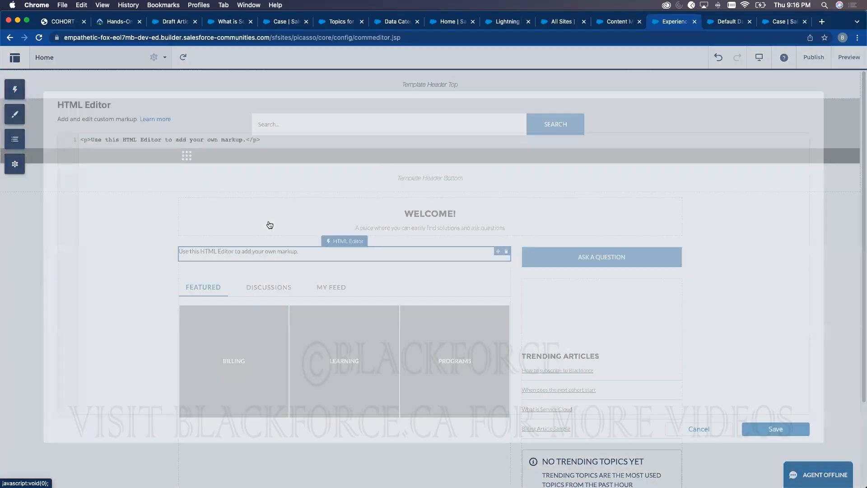
left_click_drag(245, 140, 92, 137)
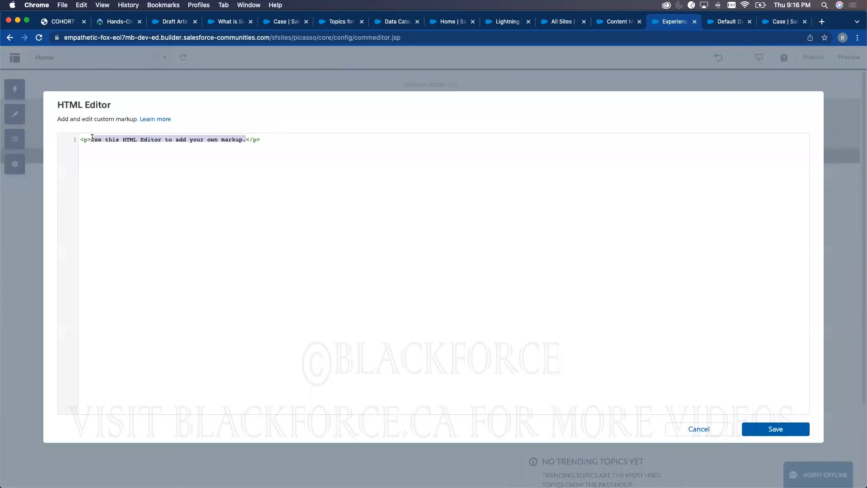
type("Welcome to Blac")
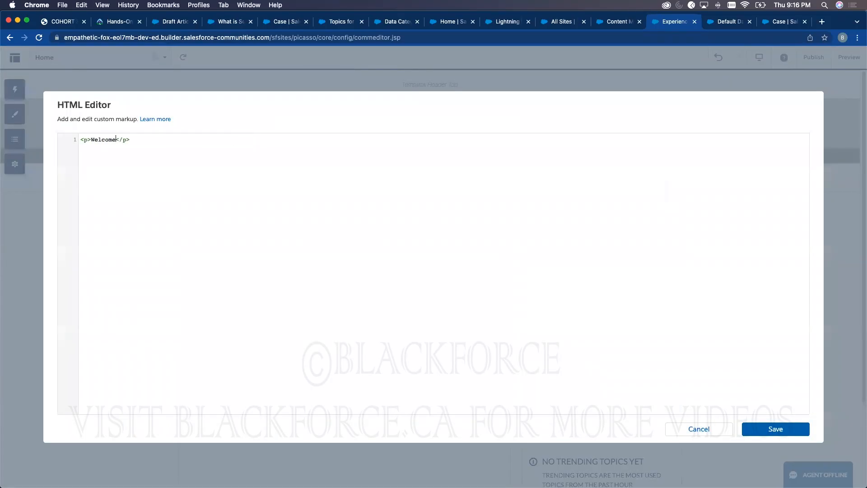
type("kforce Support Page")
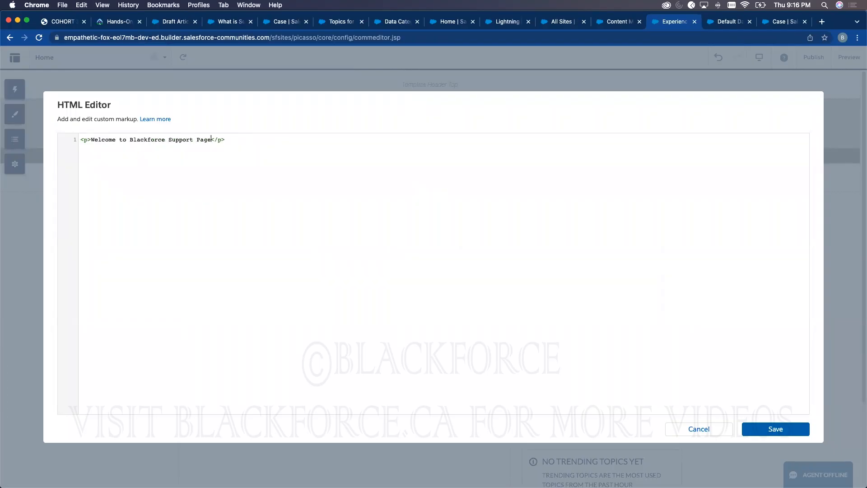
type(" - you can br")
type("owse all ")
type("a")
type("rticles to gui")
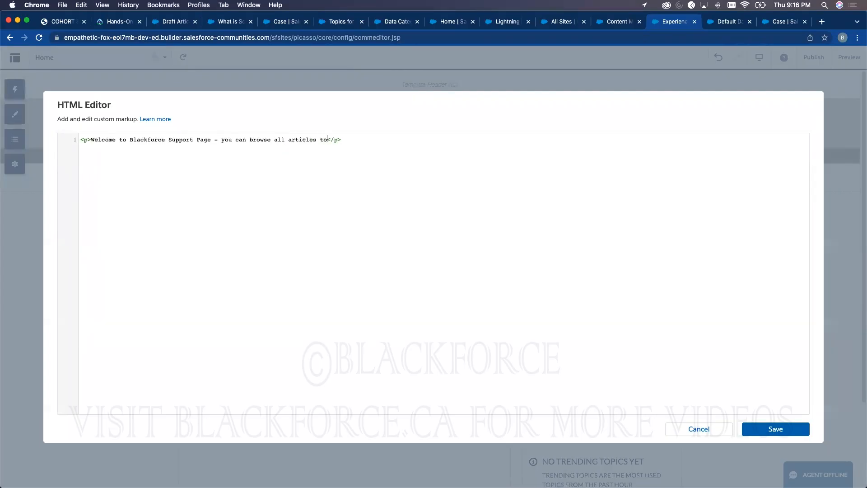
type("de you on blackforce")
left_click(761, 435)
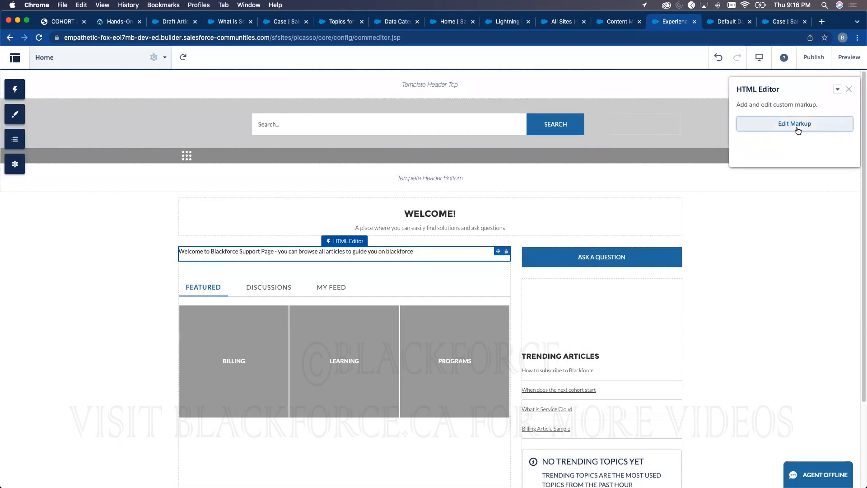
left_click(798, 130)
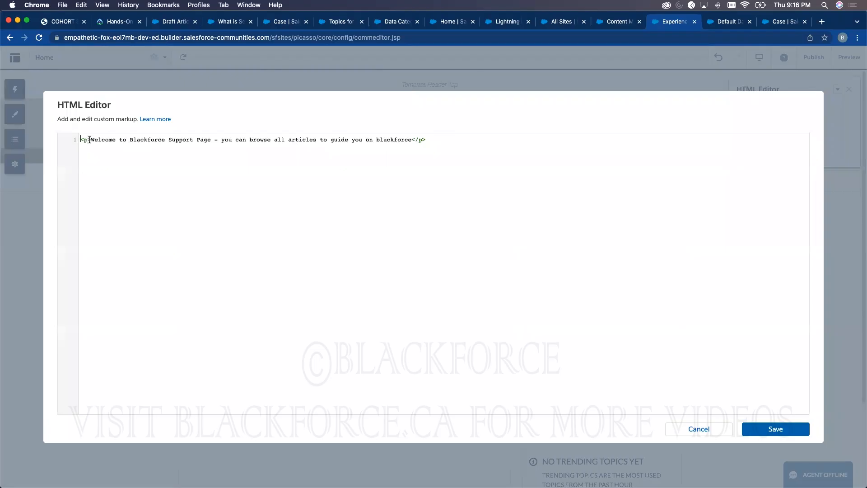
key("BackSpace")
type("h1")
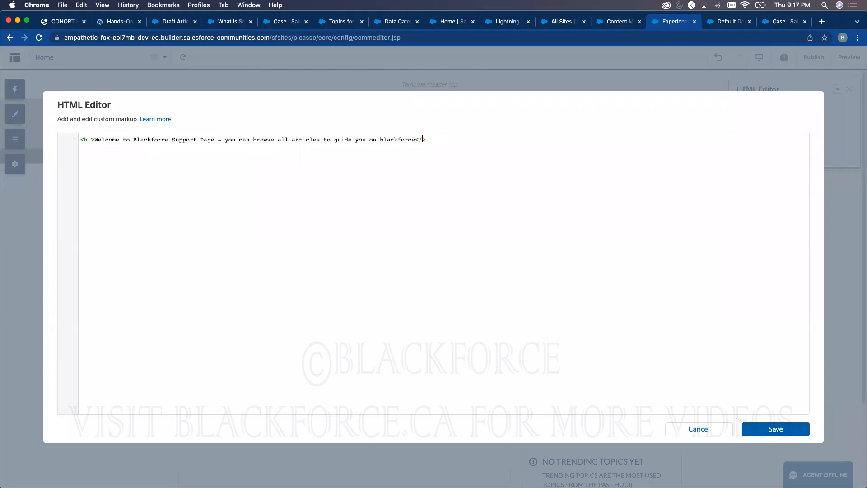
left_click(786, 429)
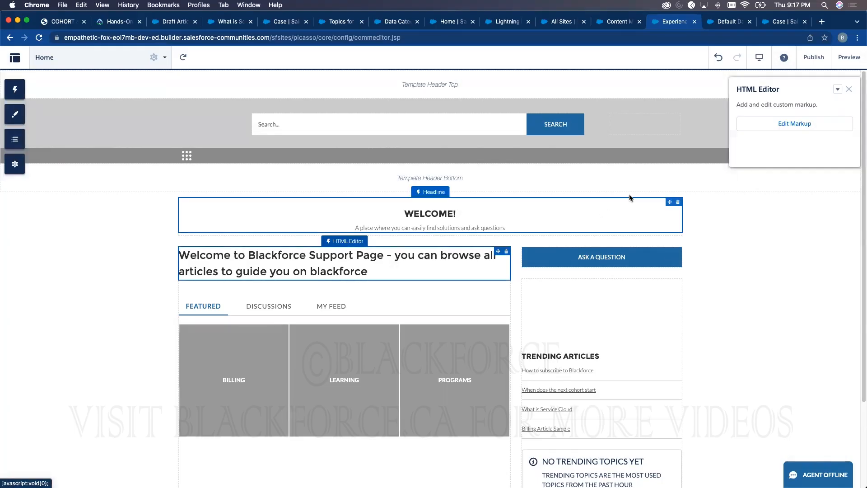
- Add Topics and Case to the default navigation menu and save it
left_click(848, 89)
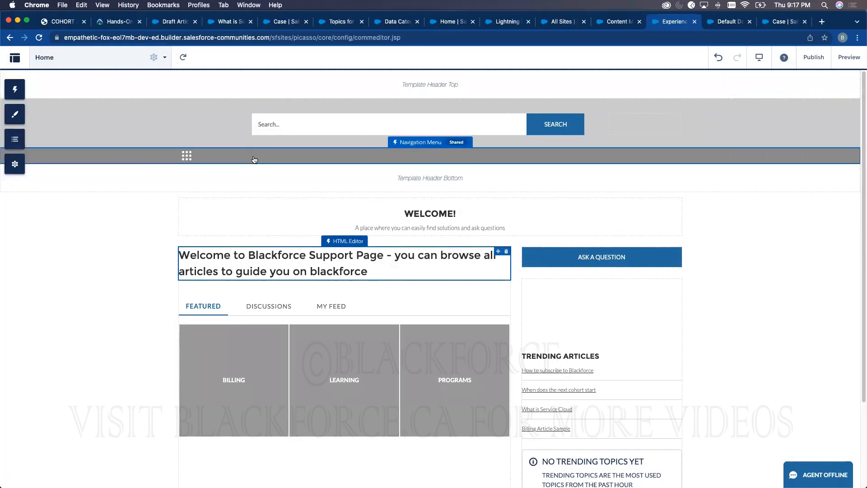
left_click(237, 159)
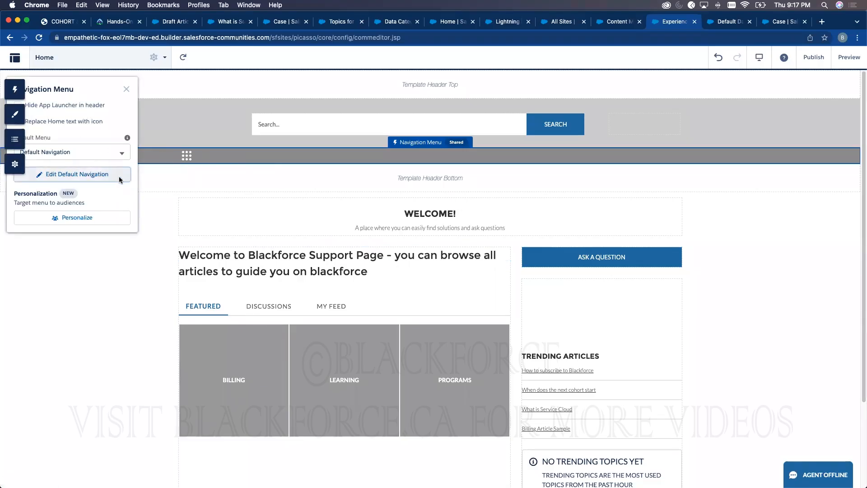
left_click(121, 180)
left_click(364, 257)
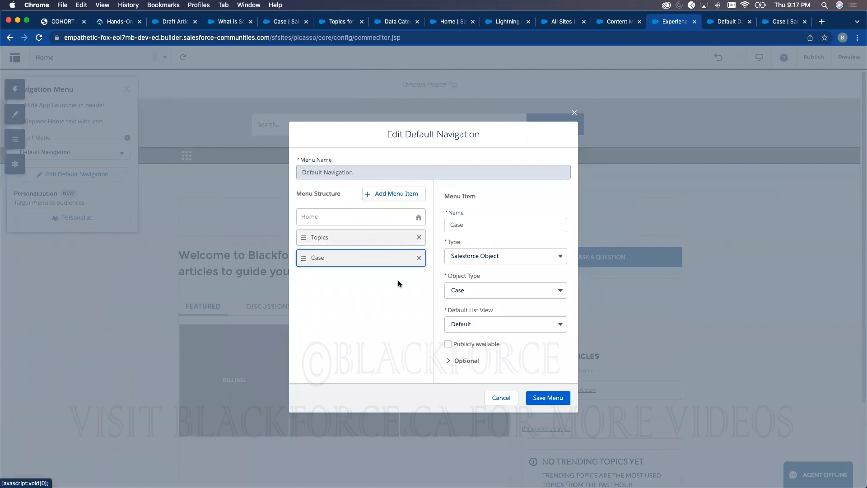
left_click(362, 238)
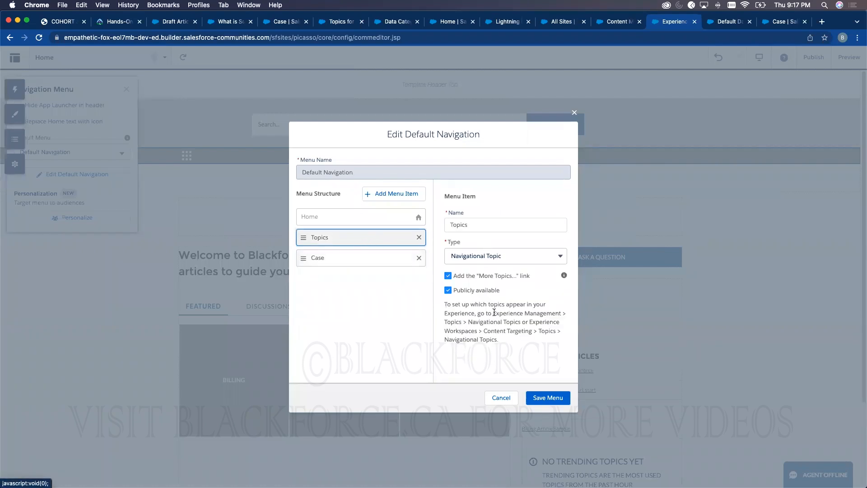
left_click(549, 398)
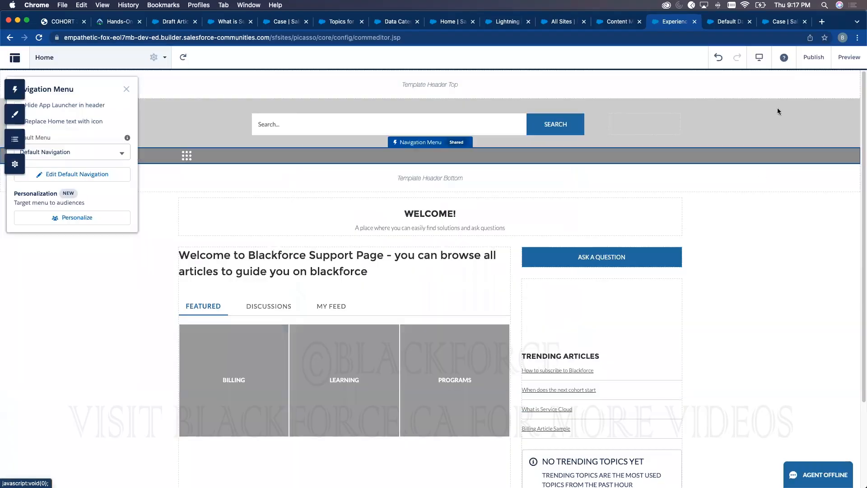
- Publish the HelpDesk site, copying its web address before confirming
left_click(820, 60)
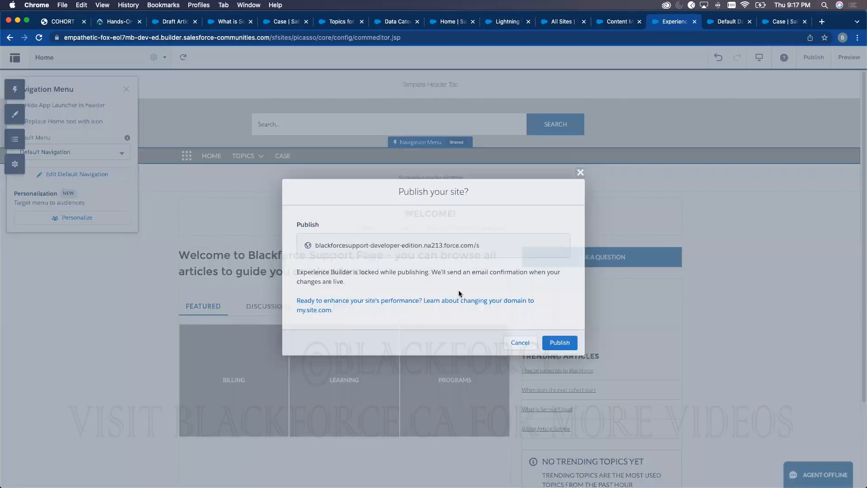
left_click_drag(497, 245, 345, 236)
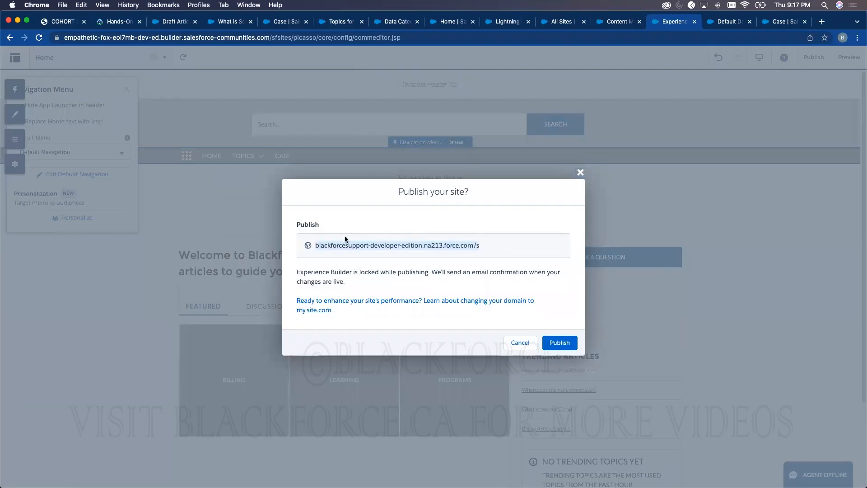
key("super+c")
left_click(567, 340)
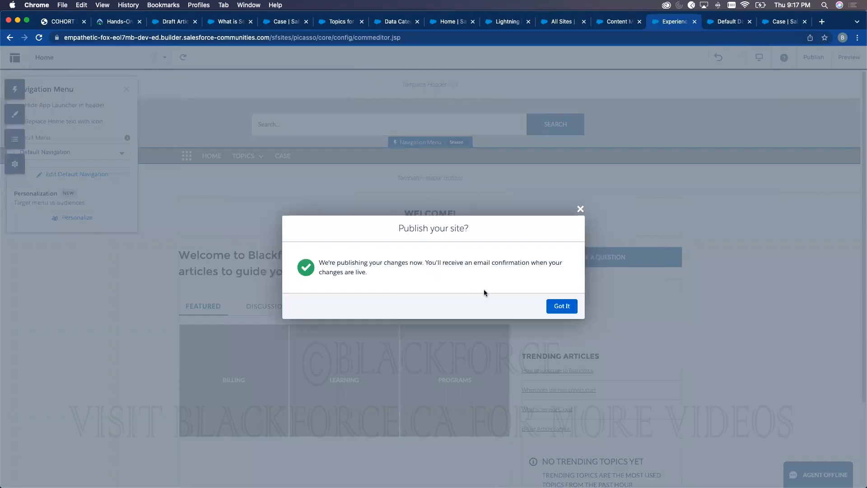
left_click(559, 306)
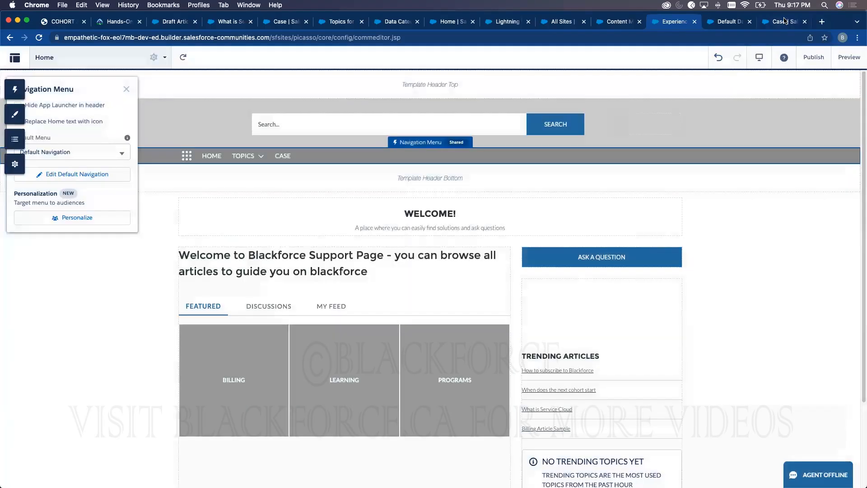
- Load the published HelpDesk site from the copied address in a new tab
left_click(820, 22)
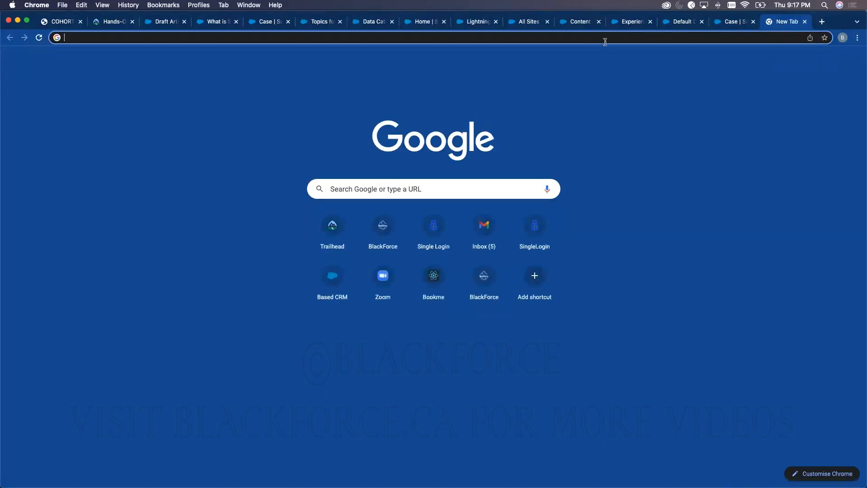
key("super+v")
key("Return")
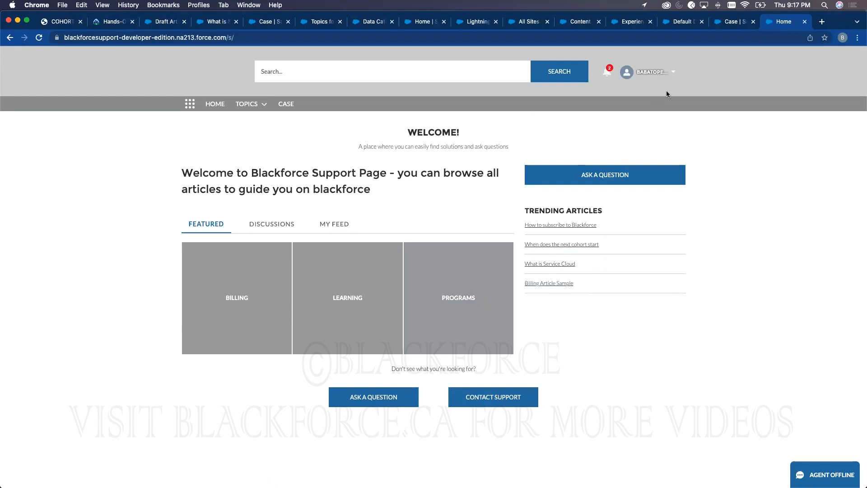
- Switch back through the open tabs toward Experience Builder
left_click(682, 20)
left_click(722, 23)
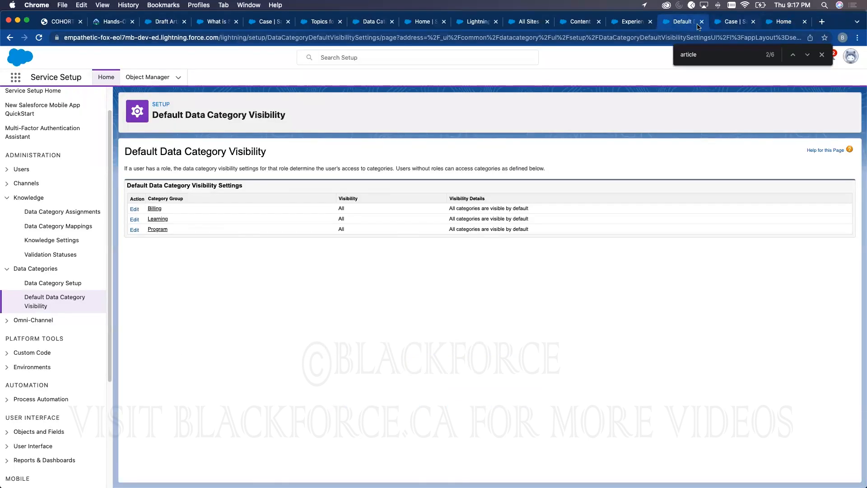
left_click(583, 22)
- Change the WELCOME! headline title to Blackforce HelpDesk
left_click(639, 23)
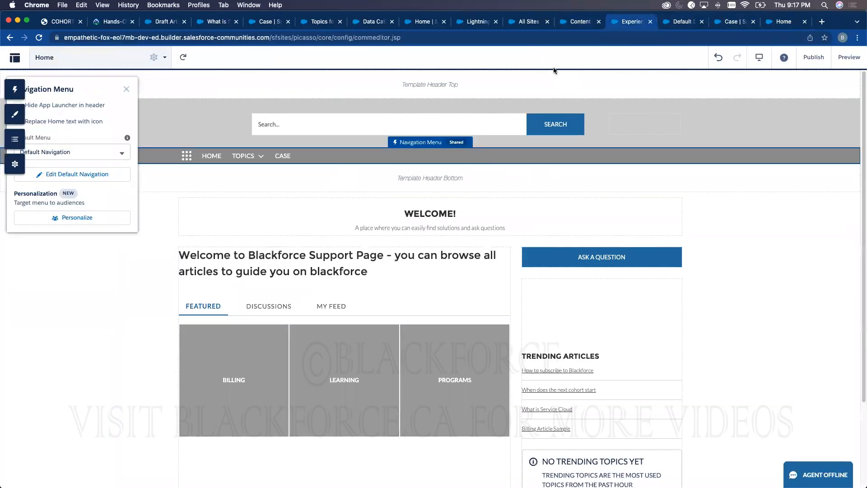
left_click(444, 208)
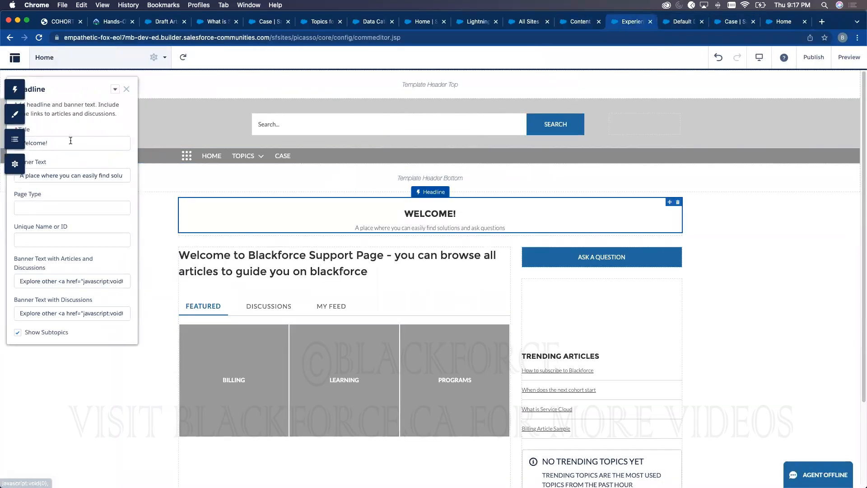
left_click(60, 143)
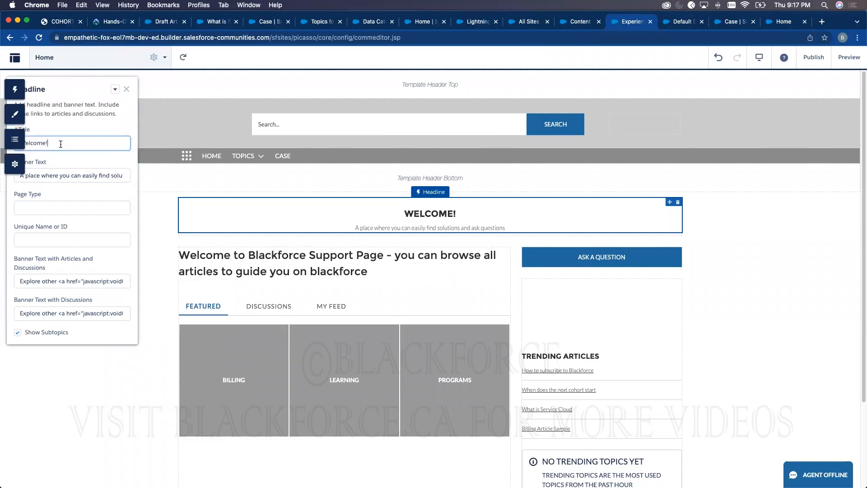
key("super+a")
key("BackSpace")
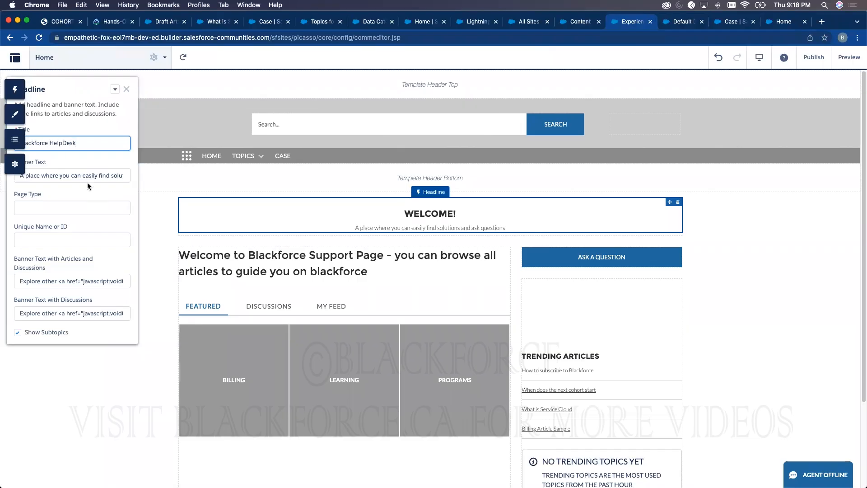
left_click(153, 114)
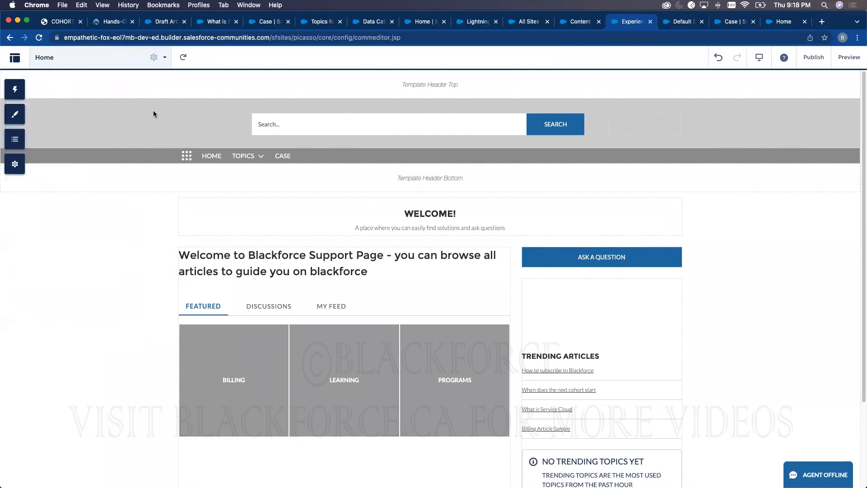
- Publish the change and reload the live site to see it
left_click(813, 57)
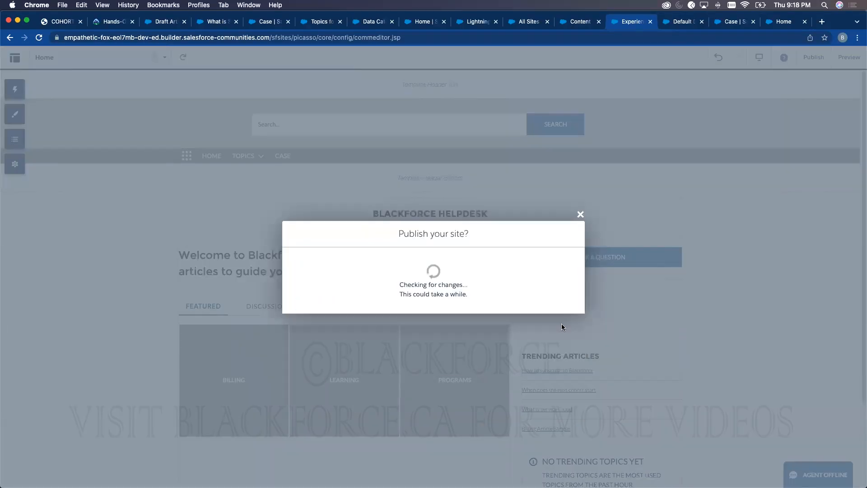
left_click(780, 22)
left_click(40, 36)
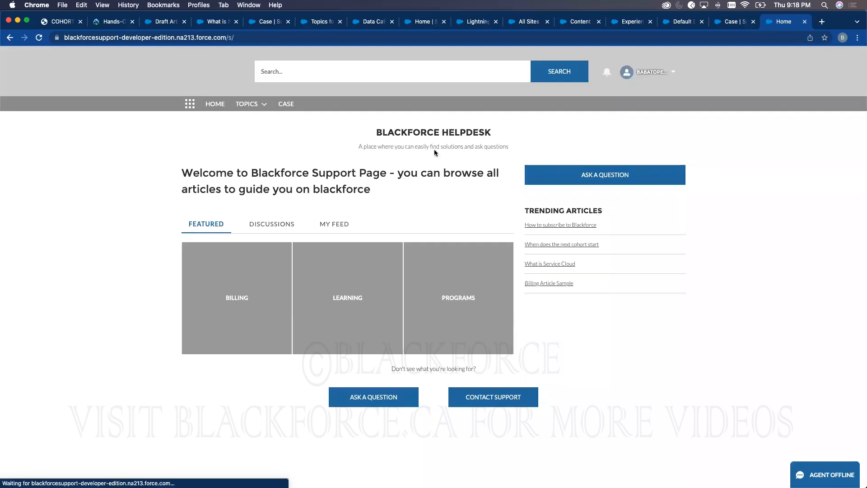
- Dismiss the publishing confirmation and view the site's topics in Content Management
left_click(256, 105)
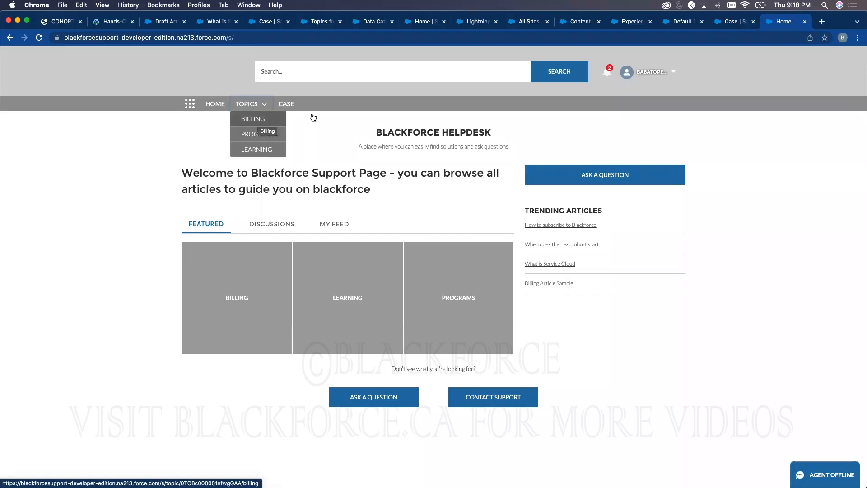
left_click(640, 22)
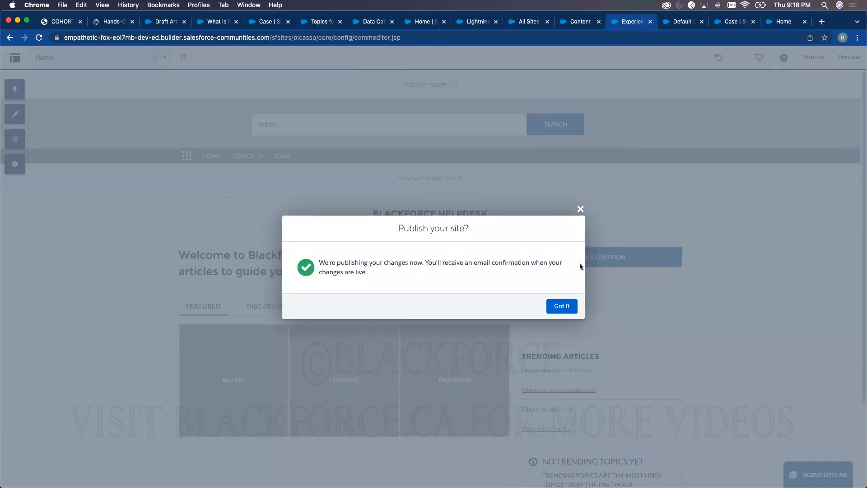
left_click(562, 305)
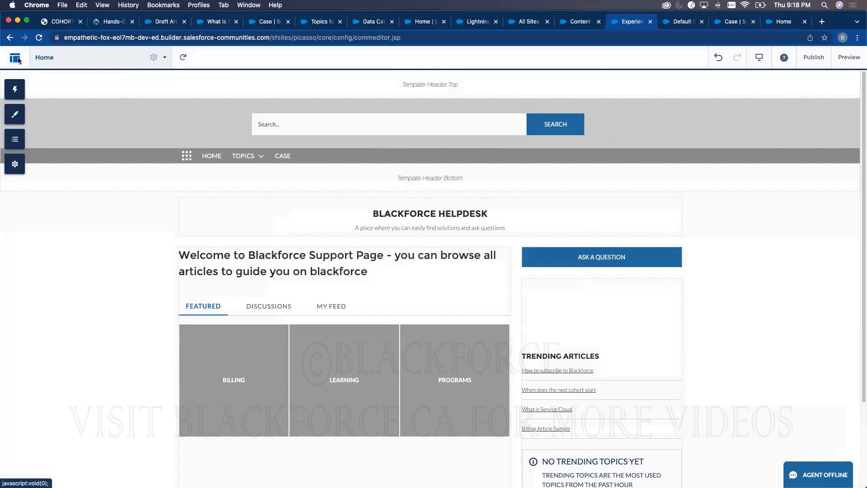
left_click(15, 57)
left_click(58, 182)
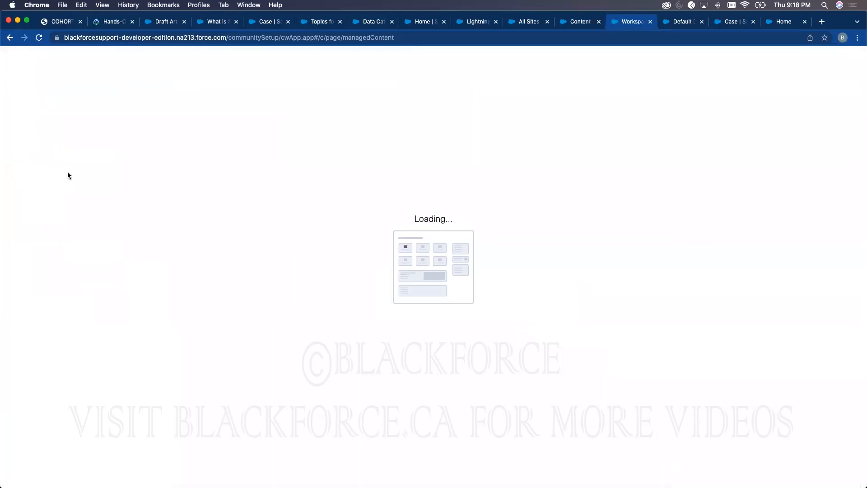
left_click(204, 56)
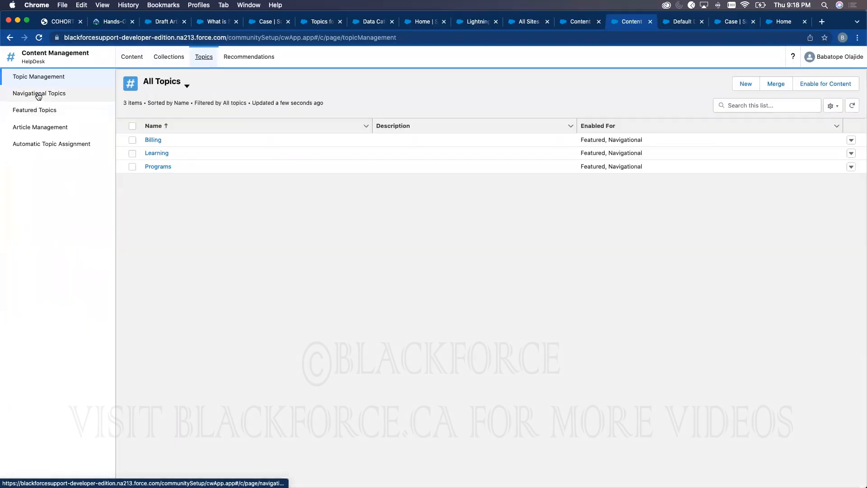
- On the live site, check the Billing, Programs and Learning topic pages, then return Home
left_click(773, 22)
left_click(247, 104)
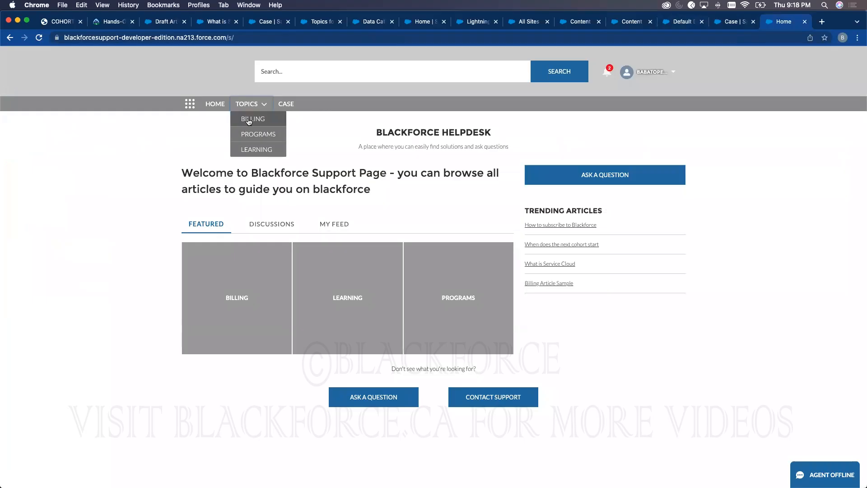
left_click(249, 120)
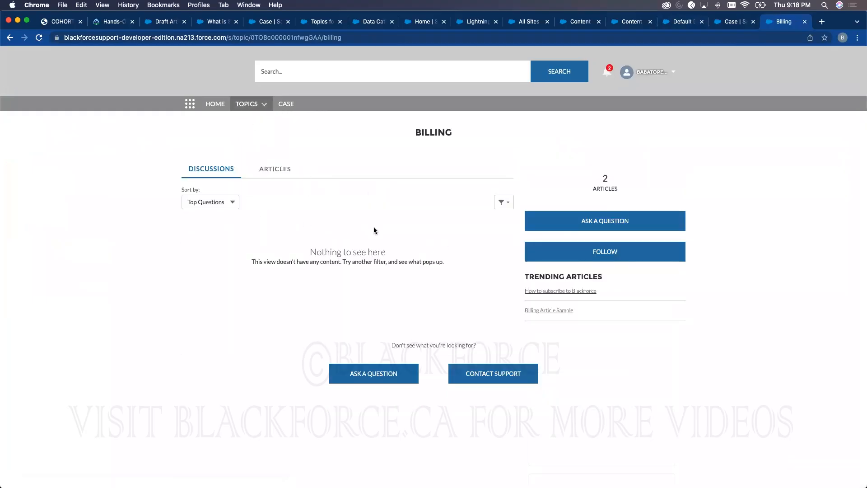
left_click(247, 104)
left_click(248, 135)
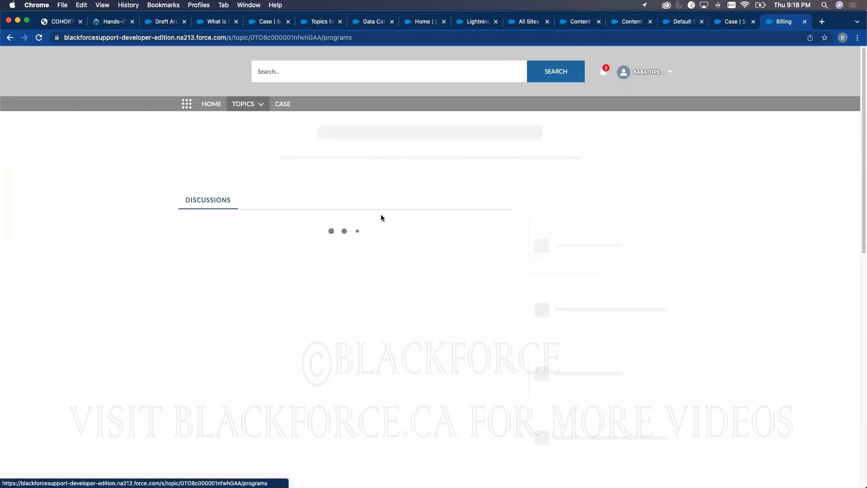
left_click(247, 104)
left_click(248, 150)
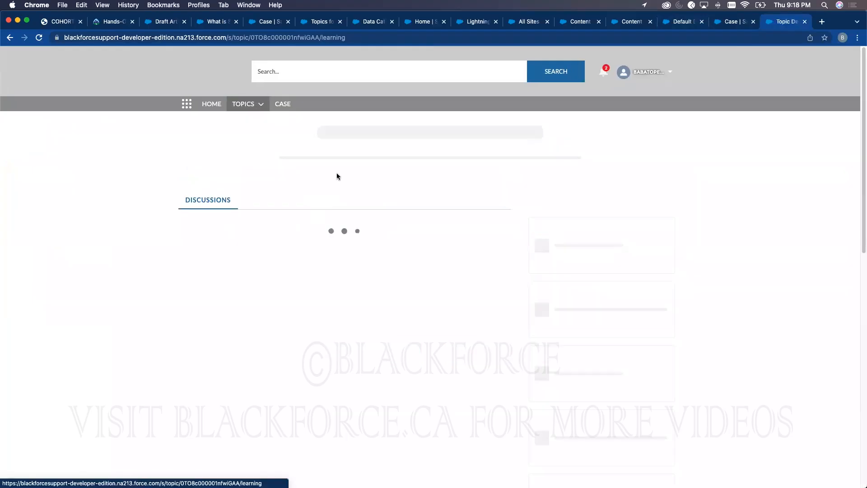
left_click(221, 105)
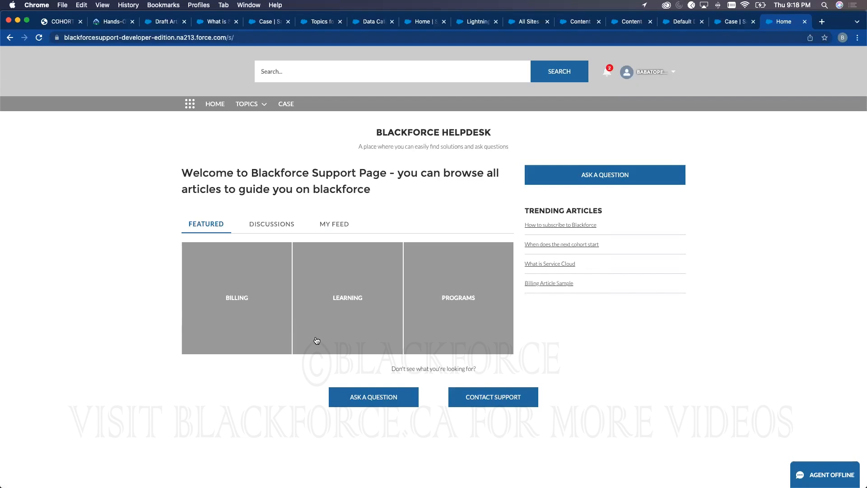
- Post the question "When do I get charged?" to the Billing topic
left_click(374, 395)
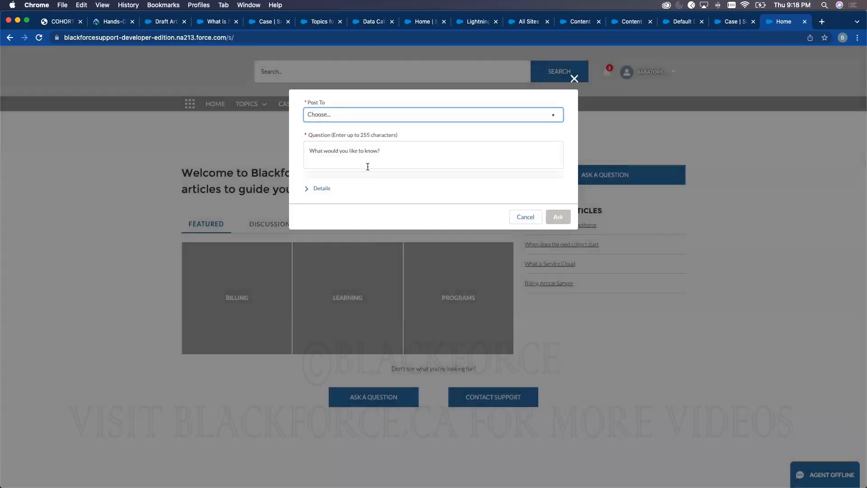
left_click(347, 115)
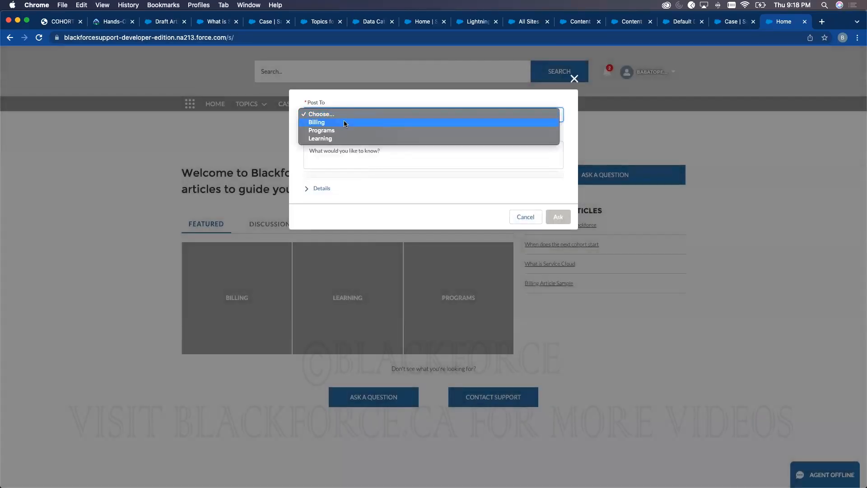
left_click(346, 123)
left_click(355, 153)
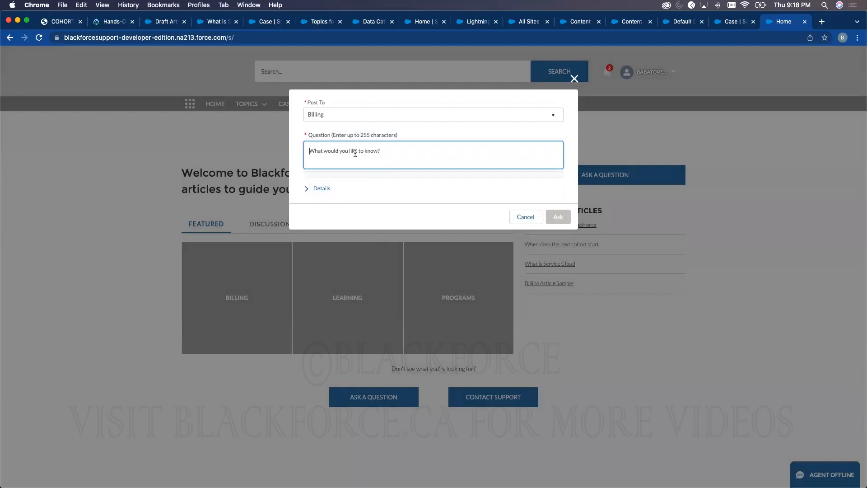
type("How")
key("BackSpace")
type("When do I get charged?")
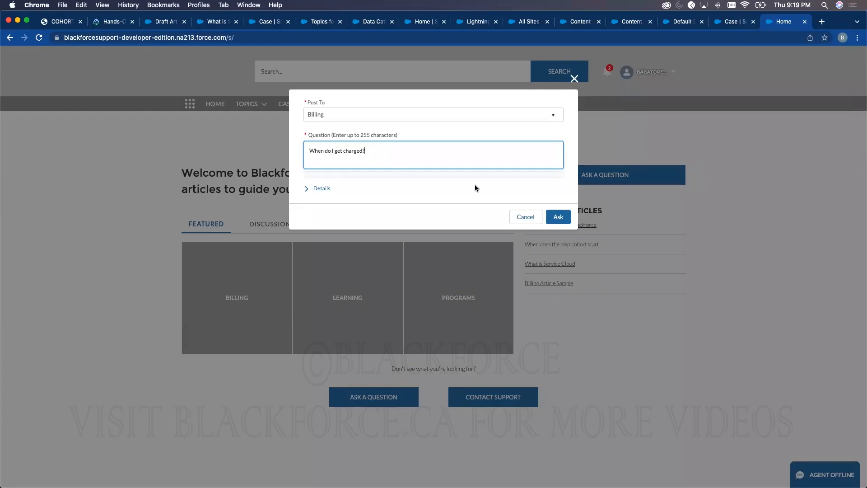
left_click(549, 213)
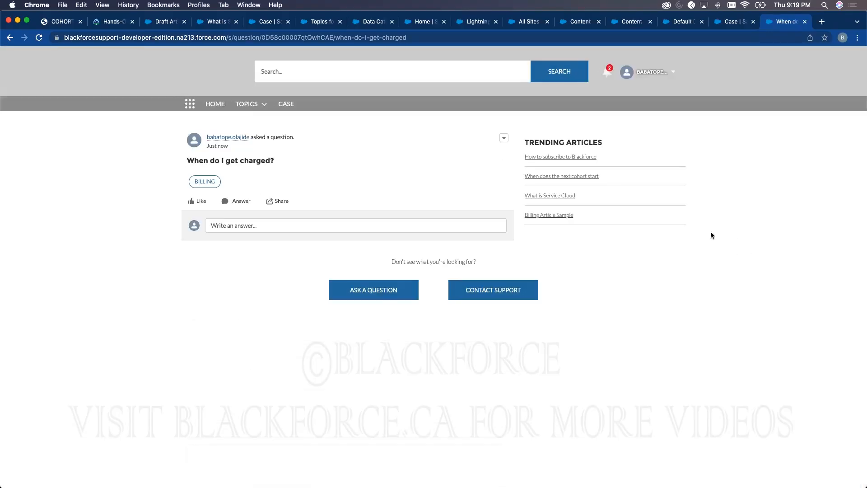
- Answer it with "You get charged every end of the month"
left_click(298, 227)
type("You")
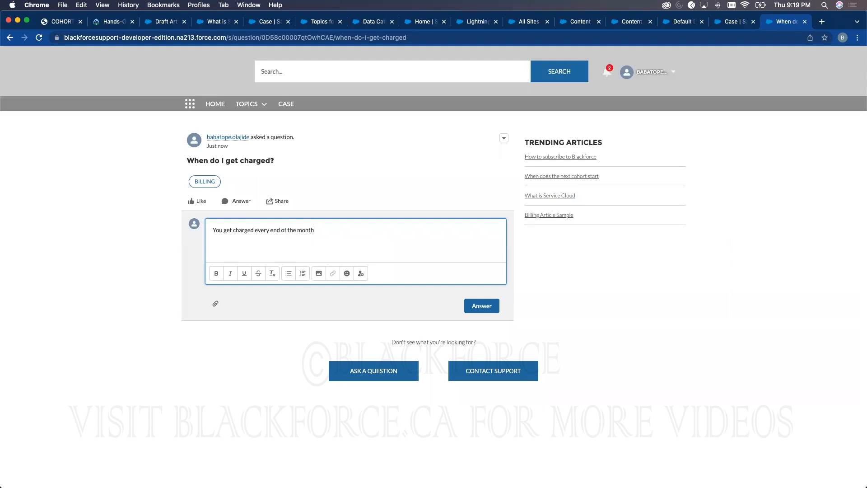
left_click(484, 306)
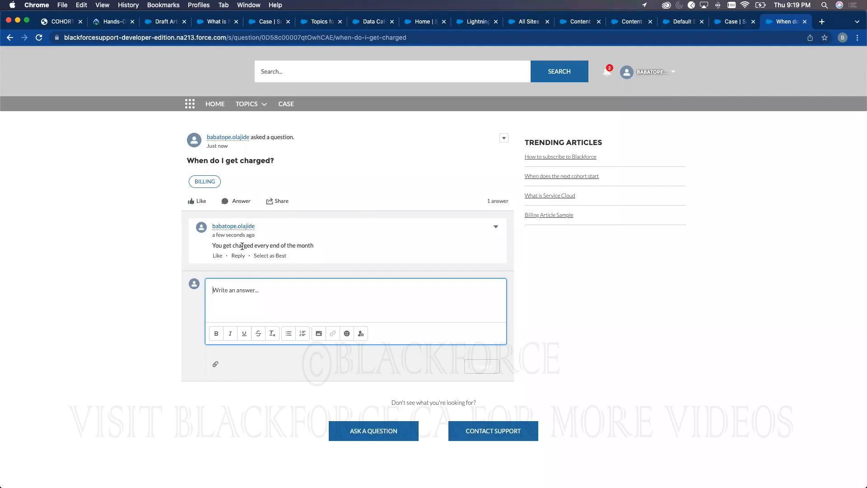
- Open the four trending articles, then load salesforce.com in a new tab
left_click(572, 158)
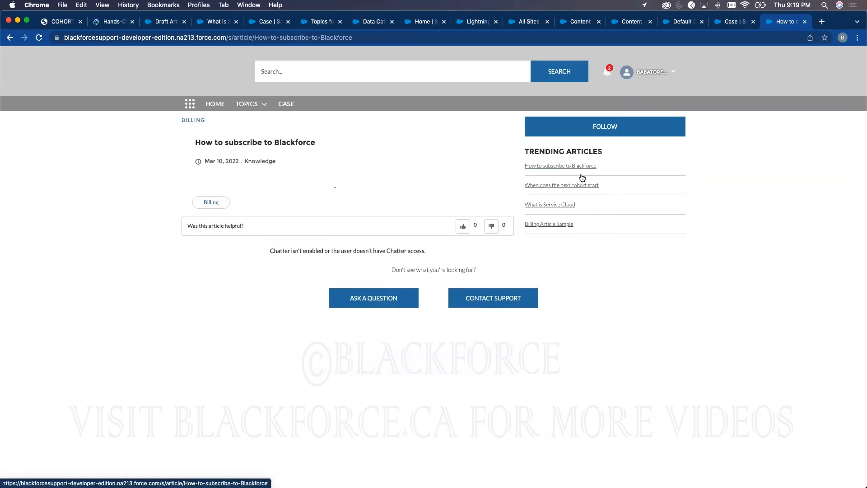
left_click(579, 185)
left_click(560, 204)
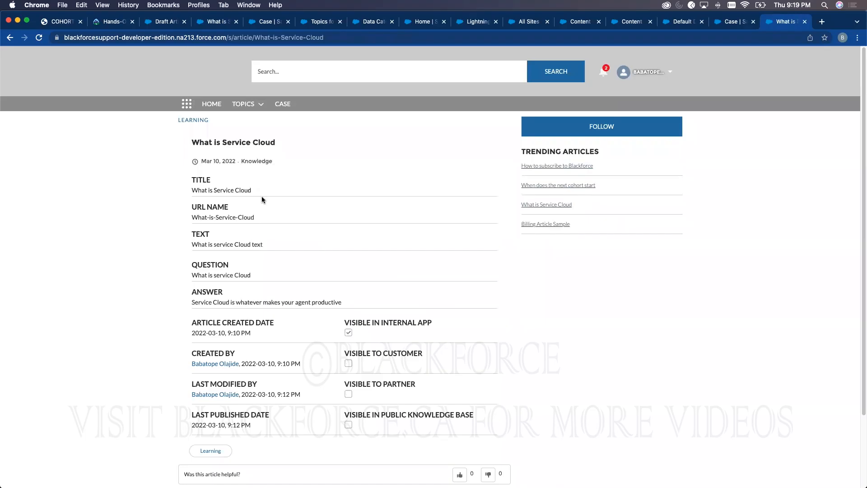
left_click(546, 225)
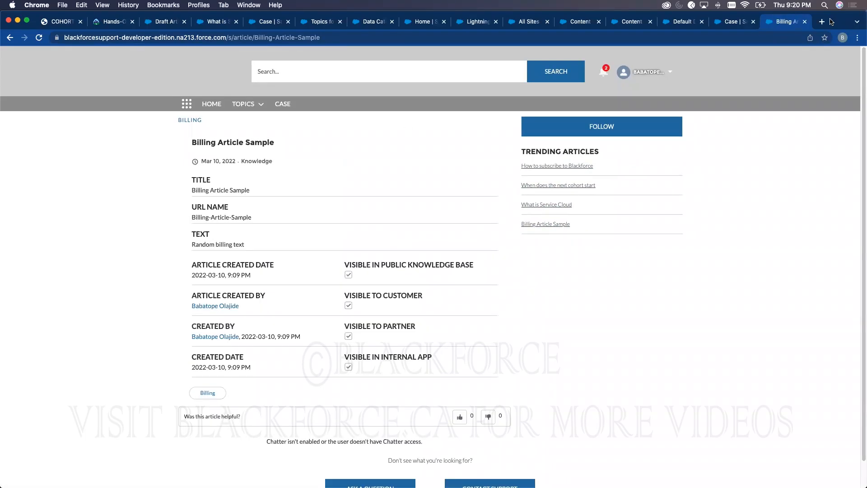
left_click(822, 22)
type("salesforce.com")
key("Return")
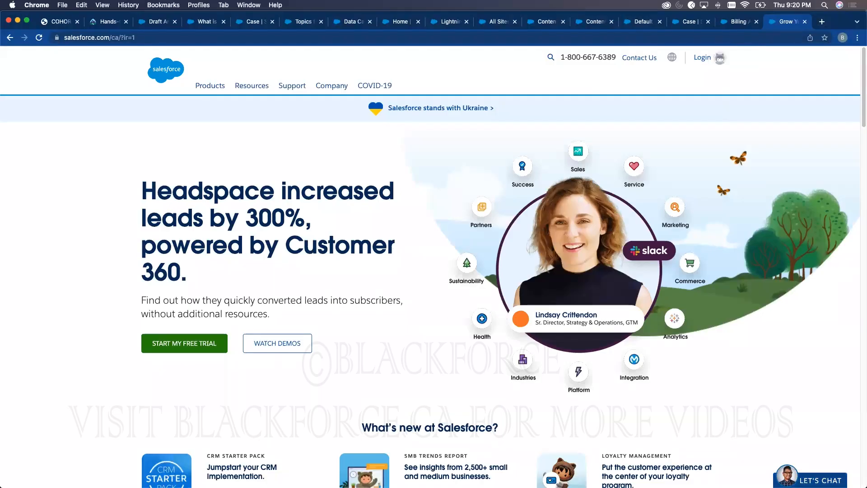
- Return to the site workspace and open the HelpDesk Home page in Builder
left_click(725, 23)
left_click(685, 25)
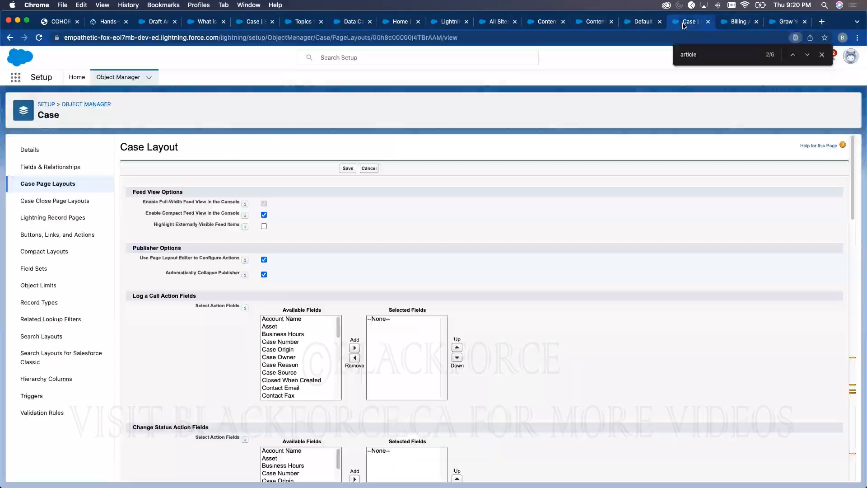
left_click(595, 22)
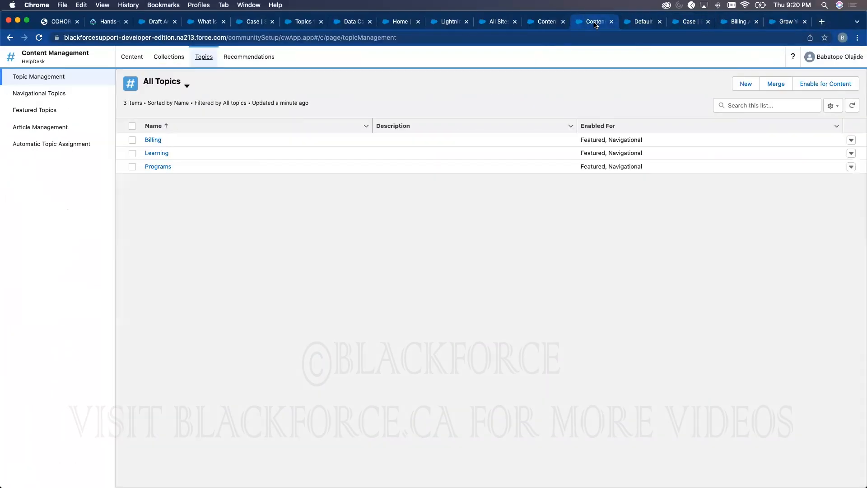
left_click(547, 23)
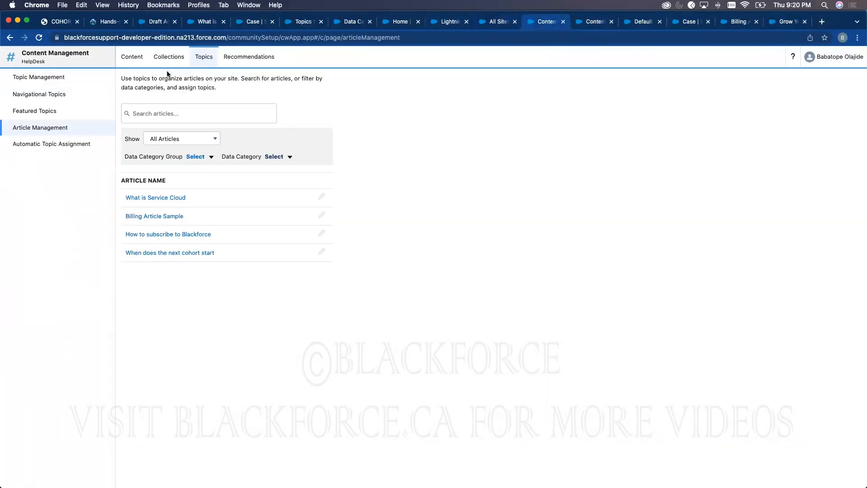
left_click(11, 56)
left_click(31, 159)
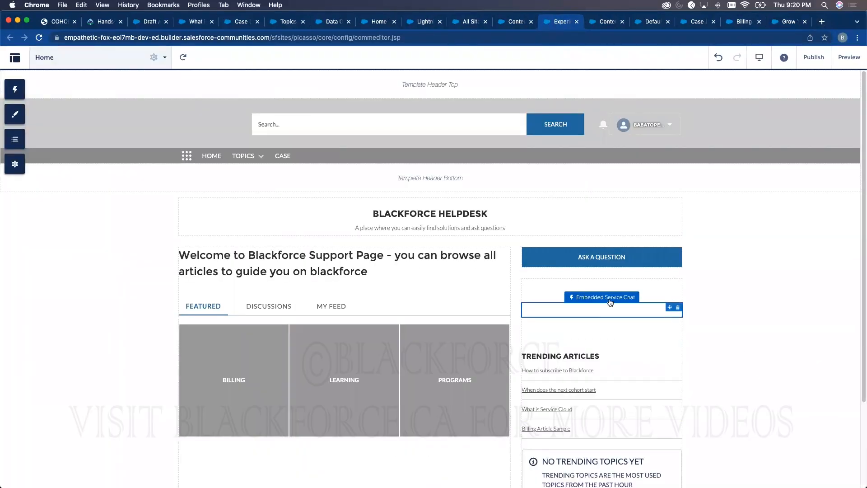
- Set the chat button label to Let's Chat and the offline label to Oops we missed
left_click(609, 309)
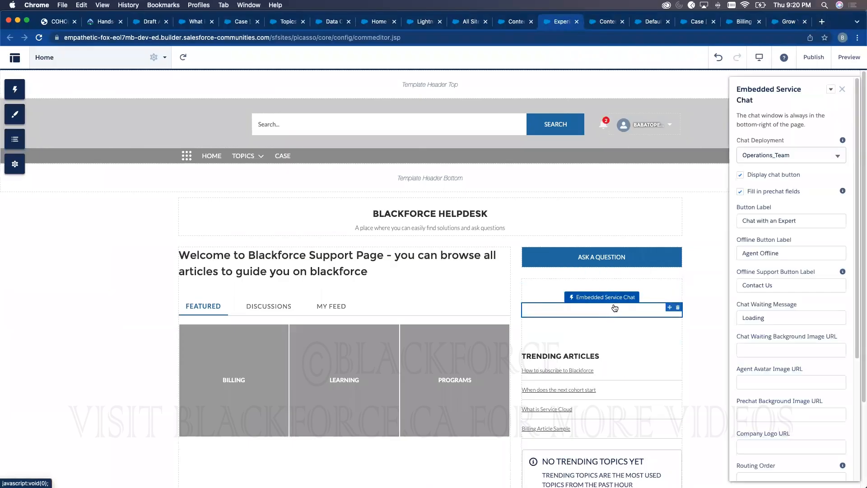
triple_click(775, 220)
type("Let's Chat")
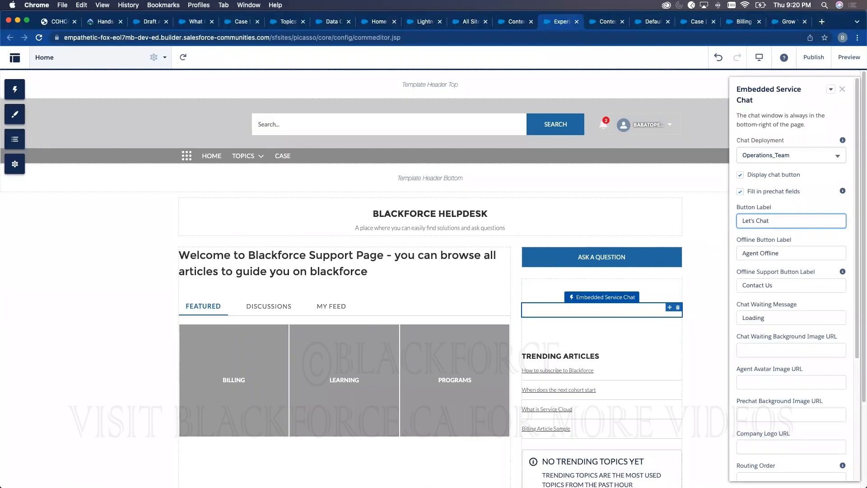
triple_click(763, 253)
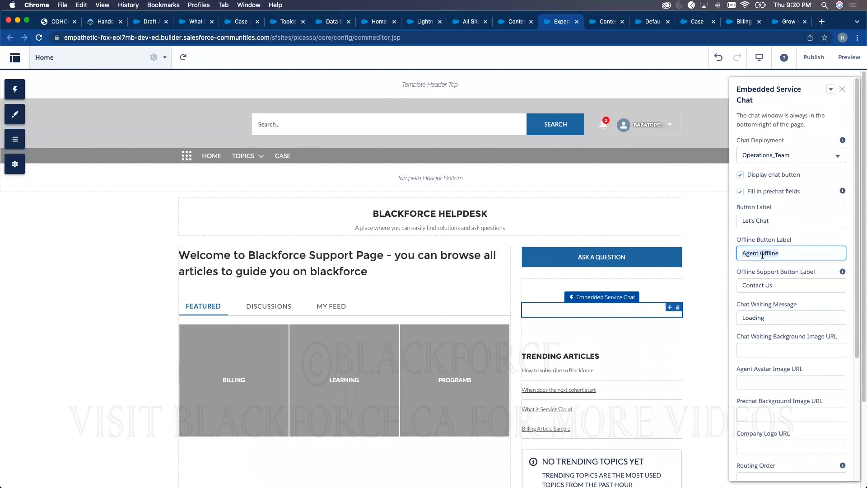
type("OOps we missed")
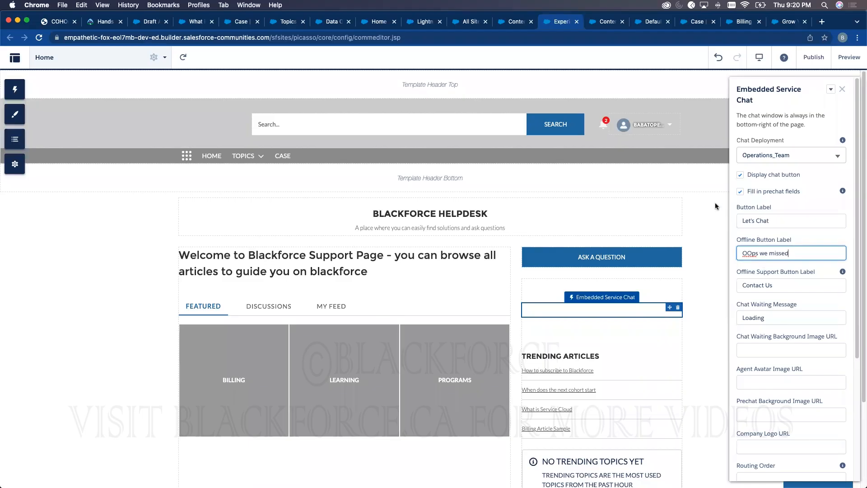
left_click(716, 206)
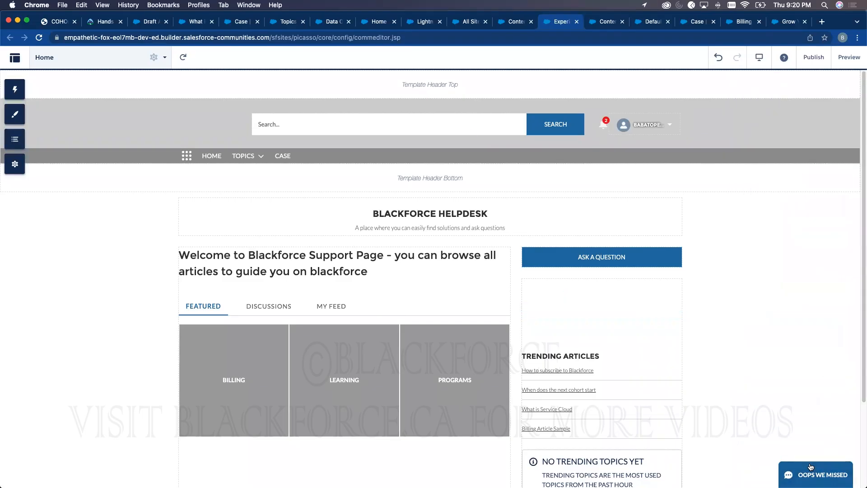
- Cycle through the browser tabs to the Service Console and reload it
left_click(512, 22)
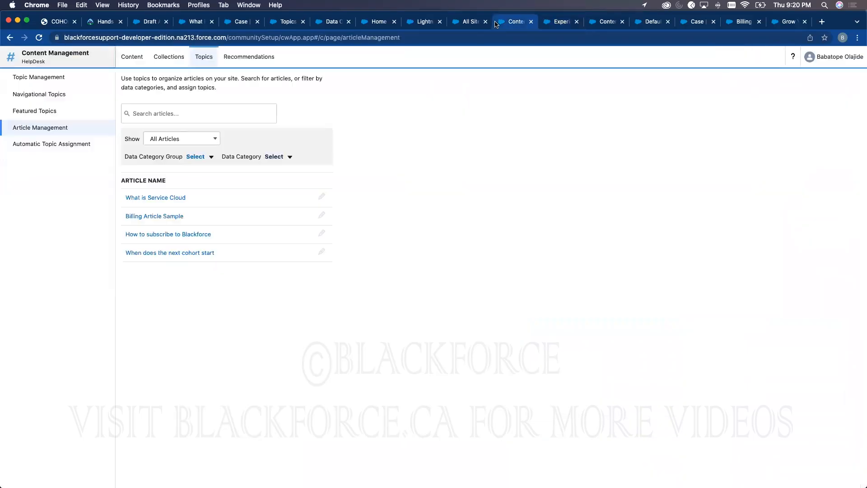
left_click(469, 22)
left_click(425, 23)
left_click(376, 22)
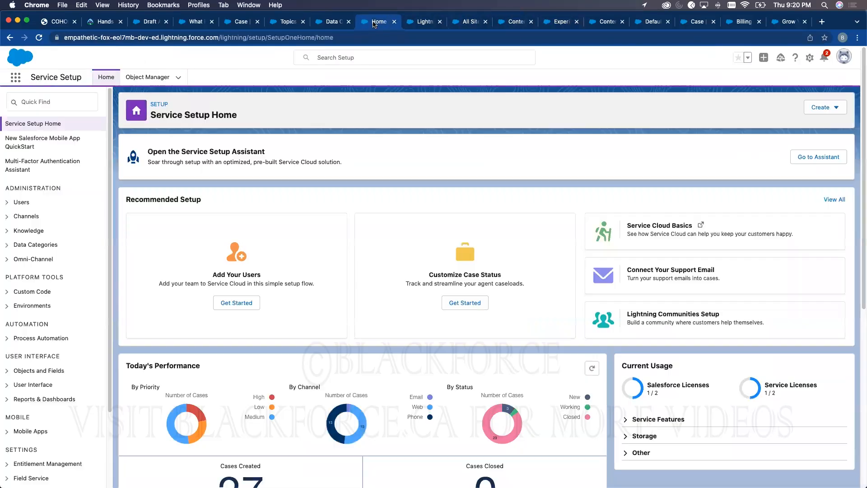
left_click(331, 22)
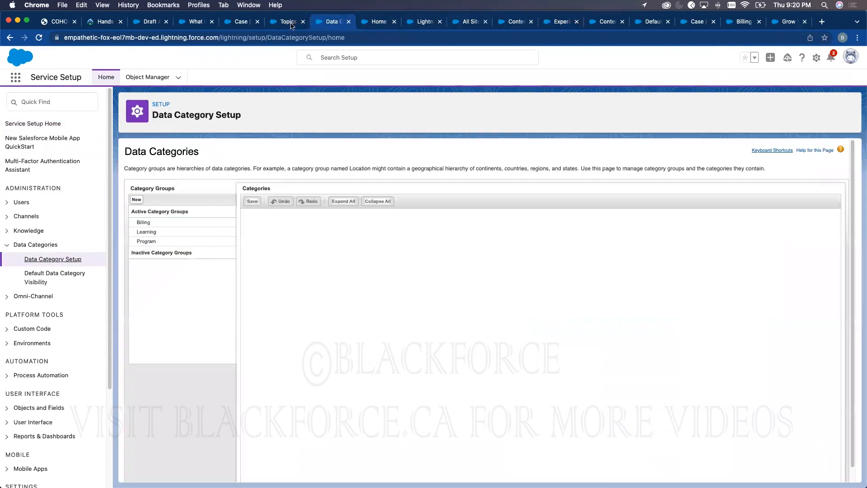
left_click(276, 23)
left_click(244, 23)
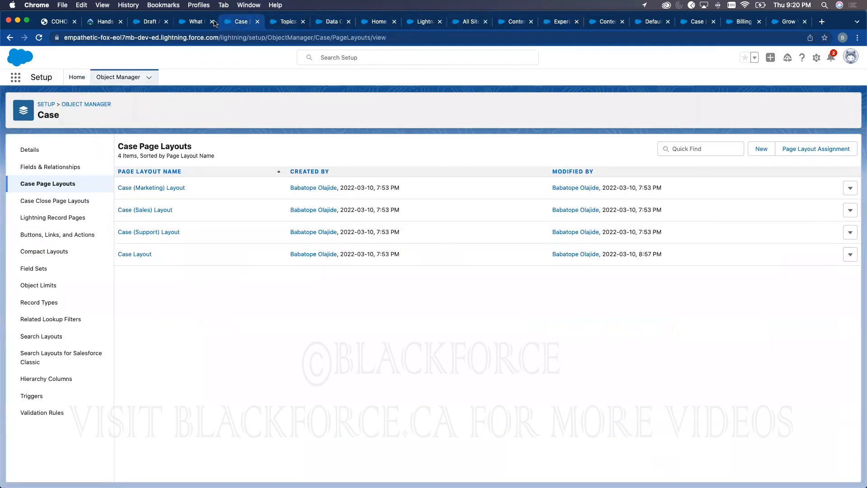
left_click(194, 24)
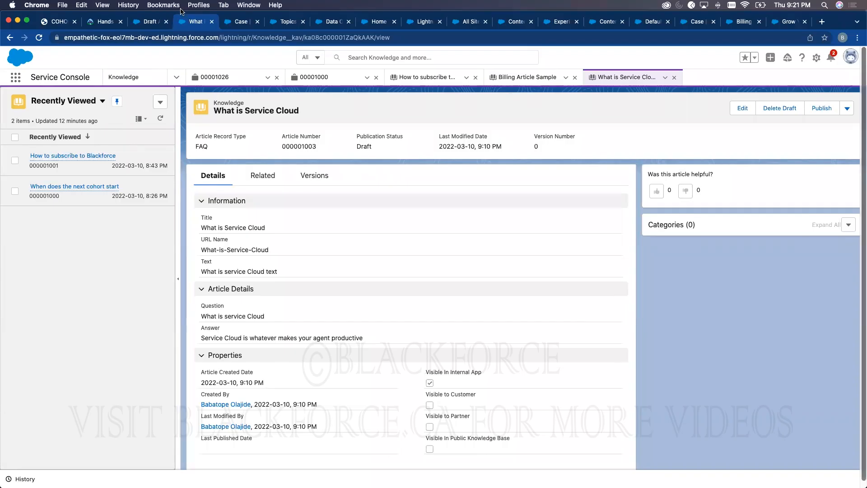
left_click(38, 38)
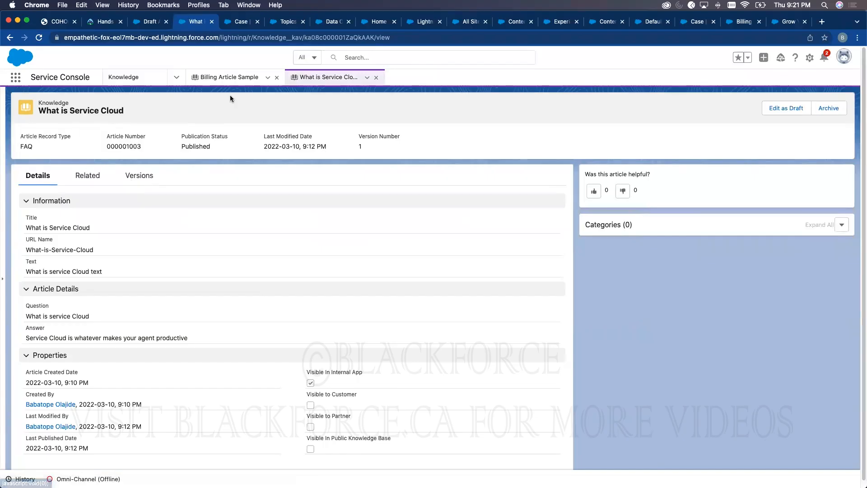
- Close the What is Service Cloud and Billing Article Sample article tabs
left_click(376, 77)
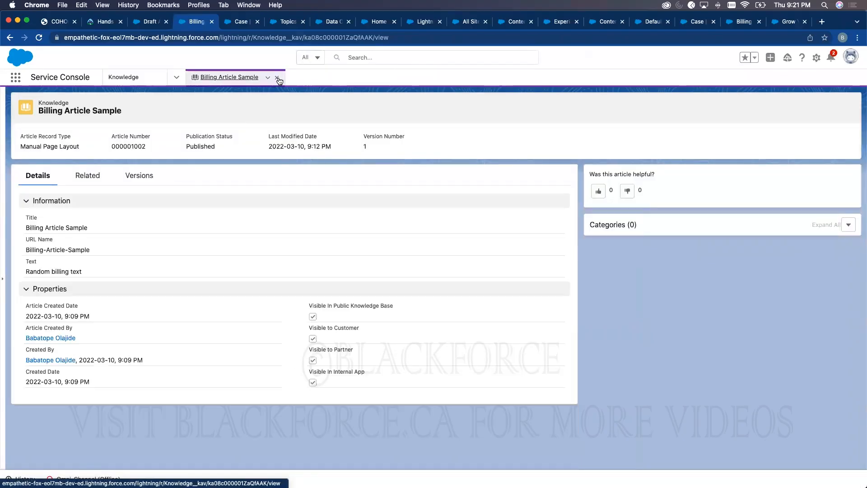
left_click(277, 78)
left_click(177, 79)
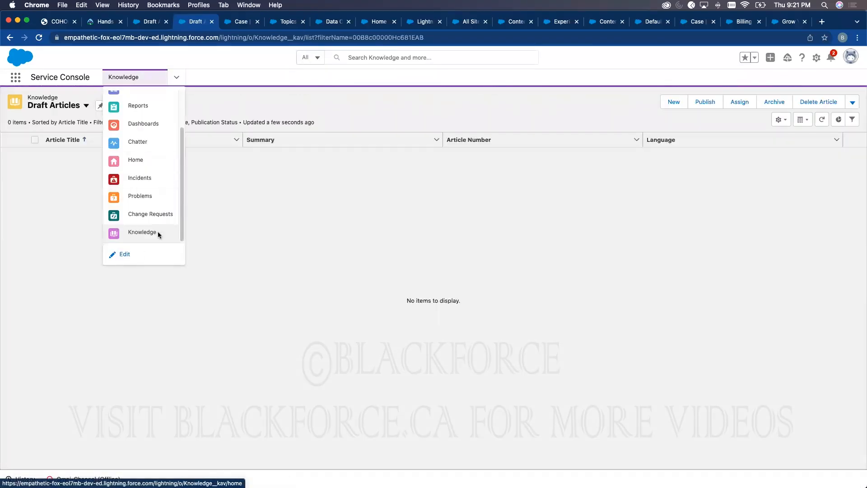
- Add Chat Sessions, found by searching 'chat se', to the console navigation items and save
left_click(125, 254)
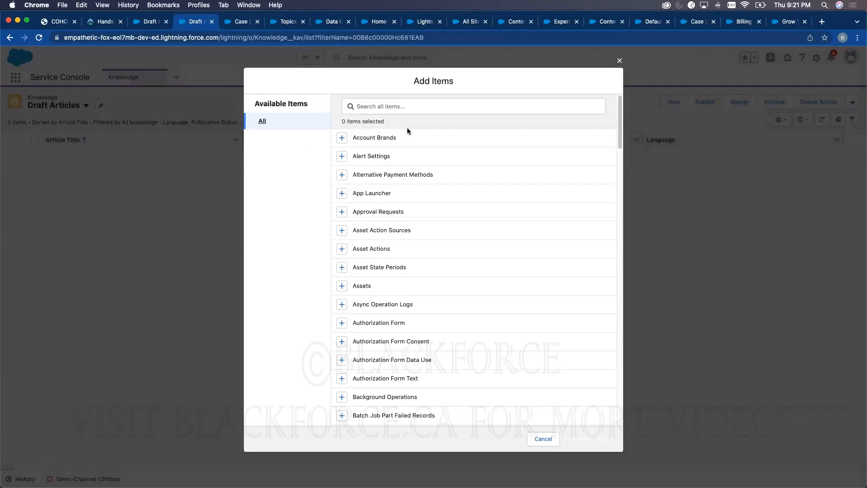
left_click(407, 106)
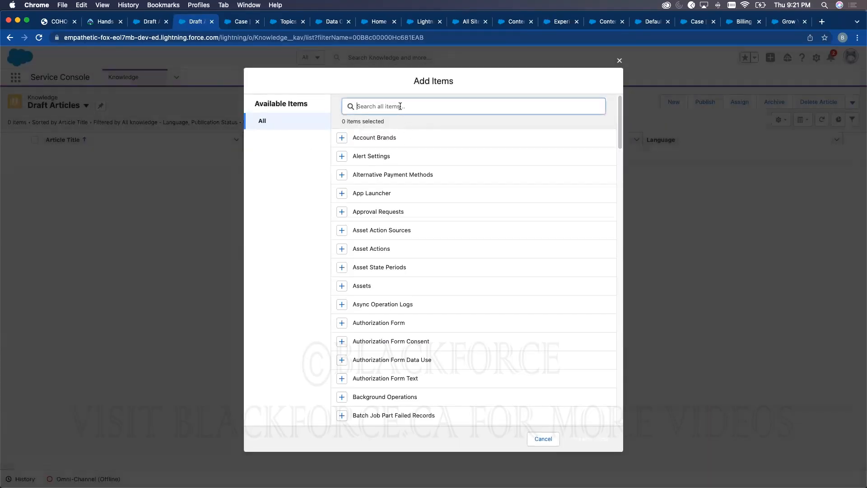
type("chat s")
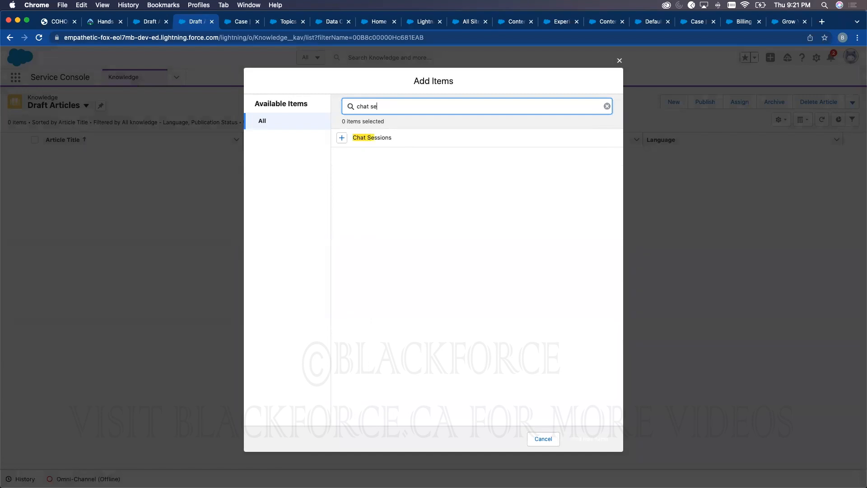
type("e")
left_click(341, 138)
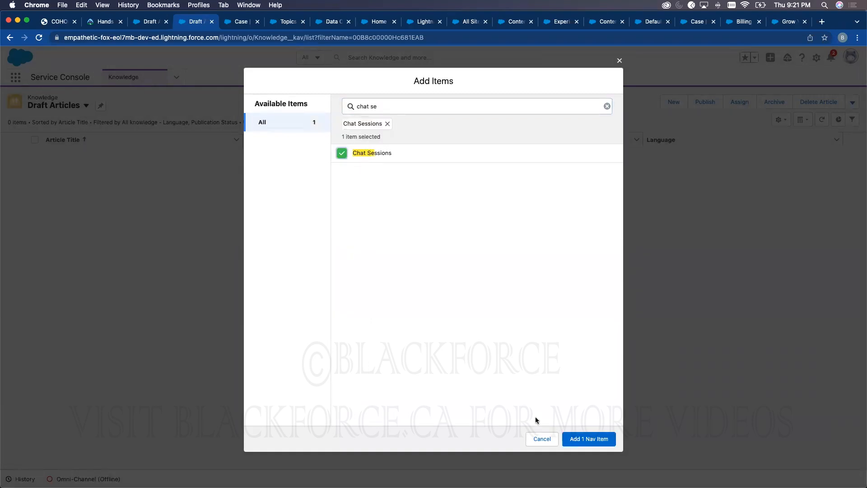
left_click(587, 438)
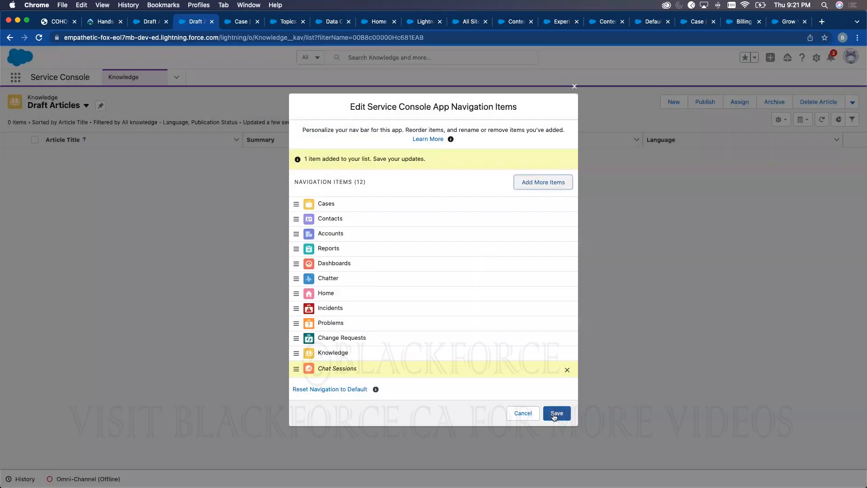
left_click(555, 413)
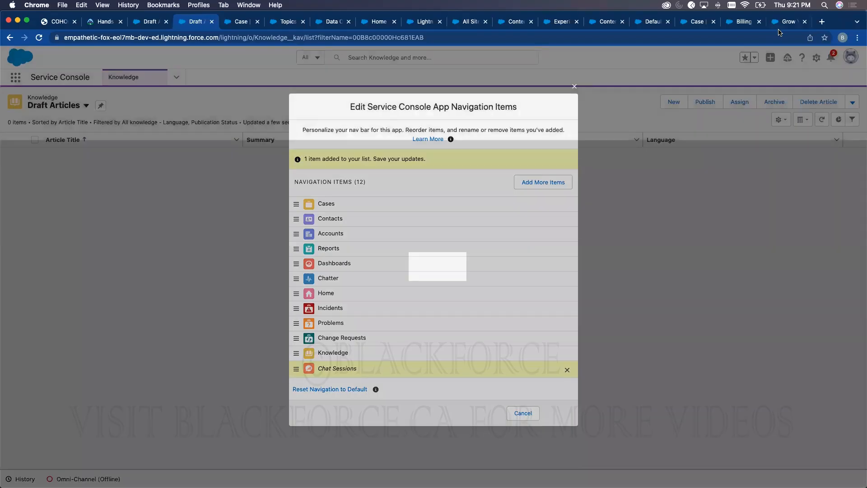
- Open Service Setup, search 'Chat', and browse Chat Agent Configurations, Chat Buttons and Chat Settings
left_click(816, 57)
left_click(799, 90)
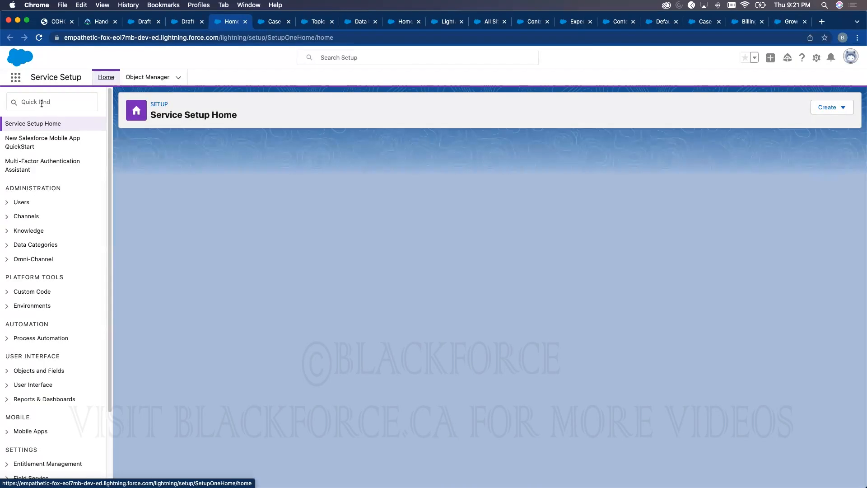
left_click(41, 103)
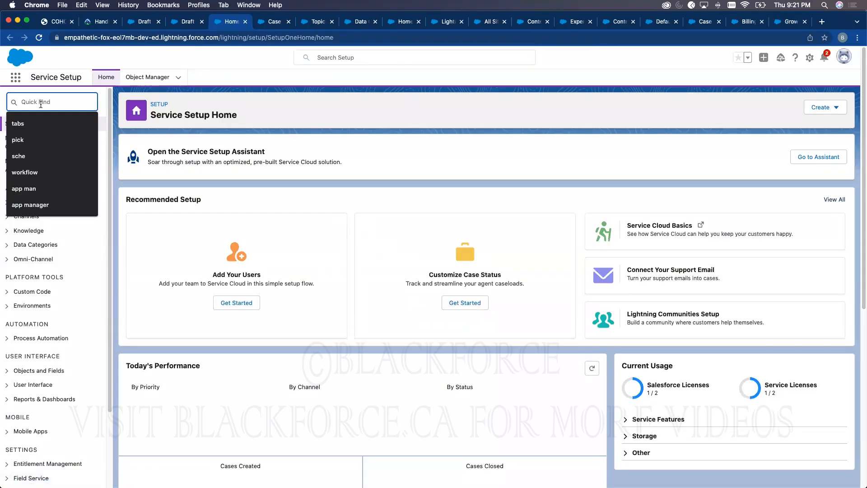
type("Chat")
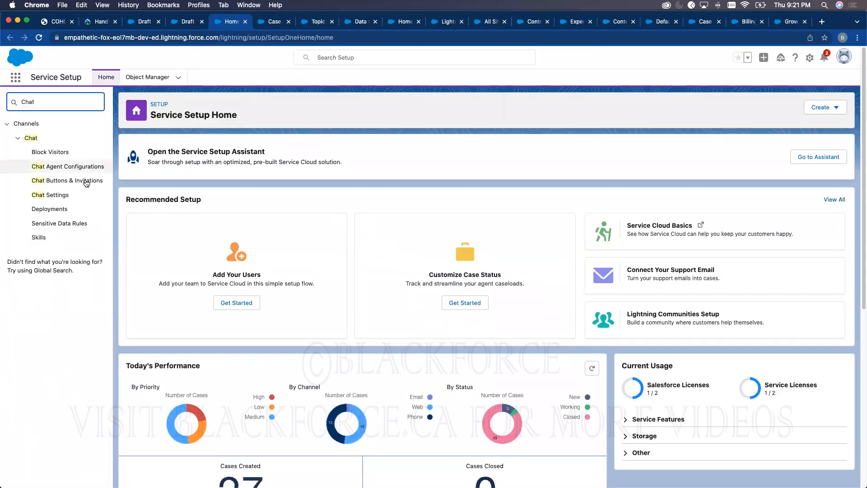
left_click(64, 168)
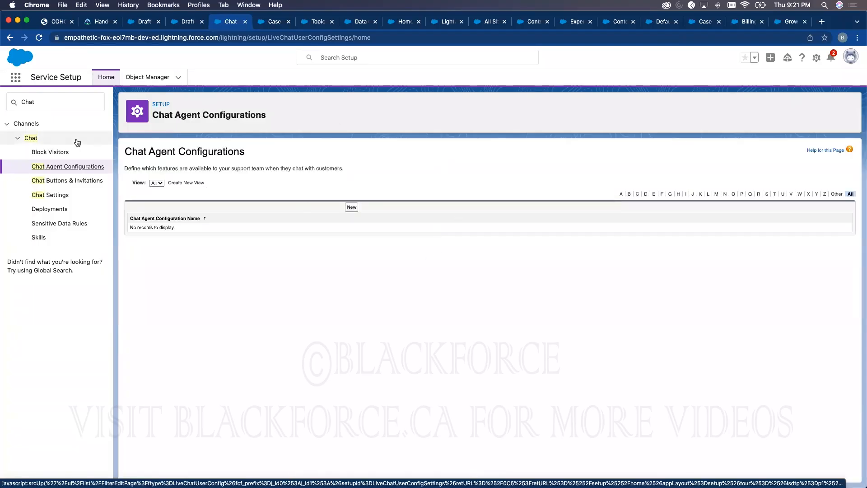
left_click(62, 182)
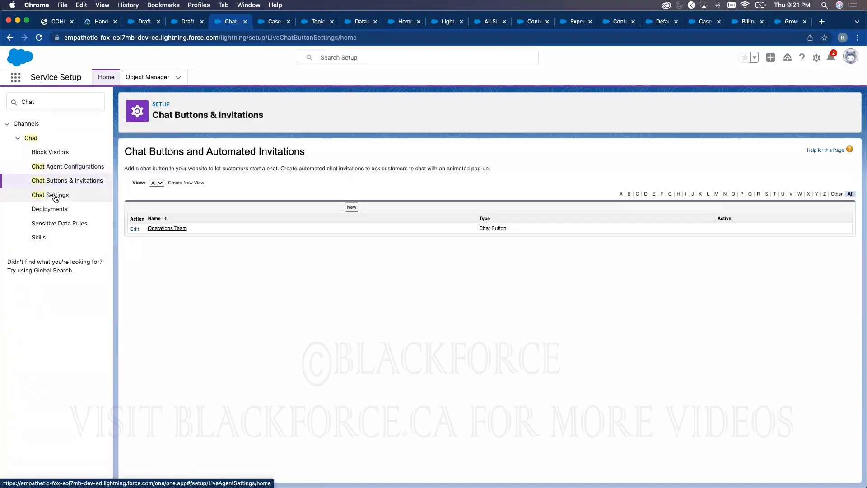
left_click(55, 198)
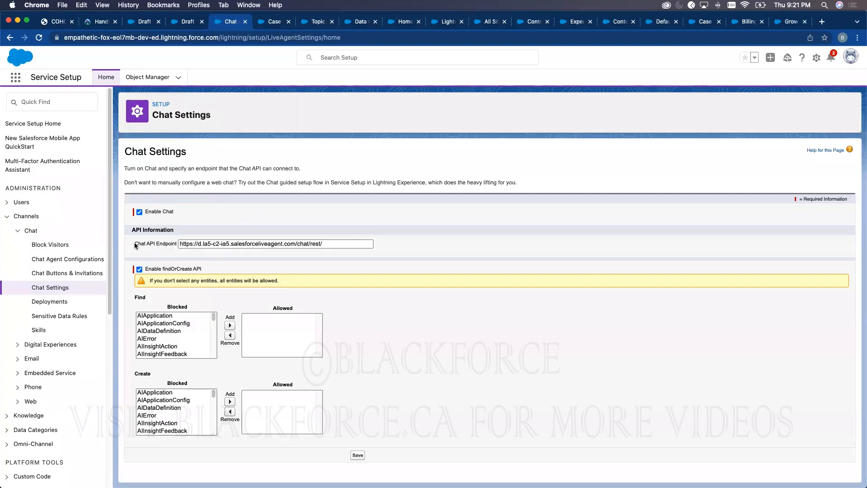
- Review the Operations Team chat button's edit form, routed via Omni-Channel to the Chat queue
left_click(79, 274)
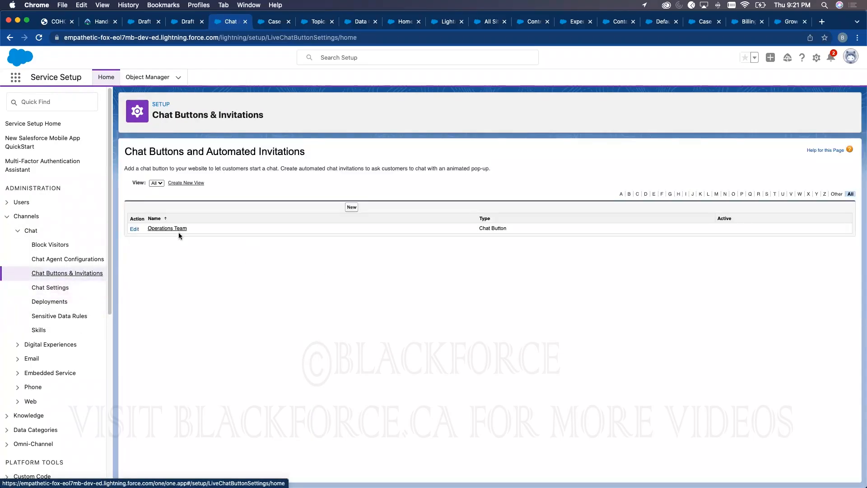
left_click(165, 228)
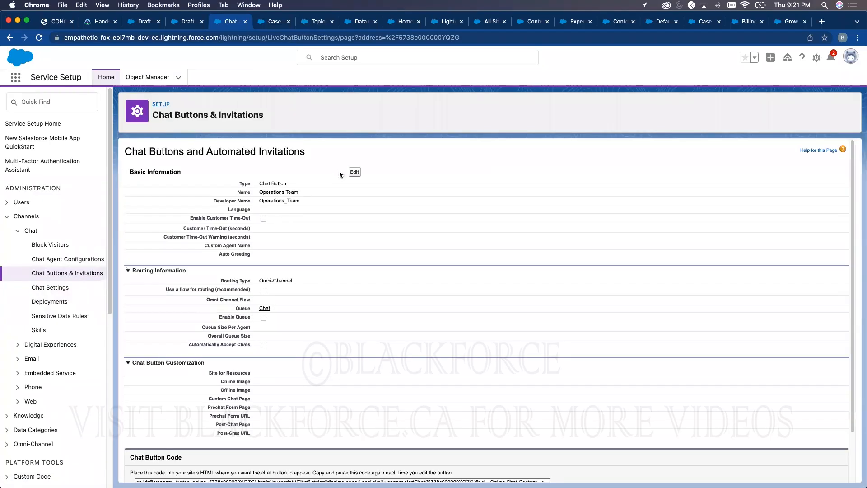
left_click(354, 172)
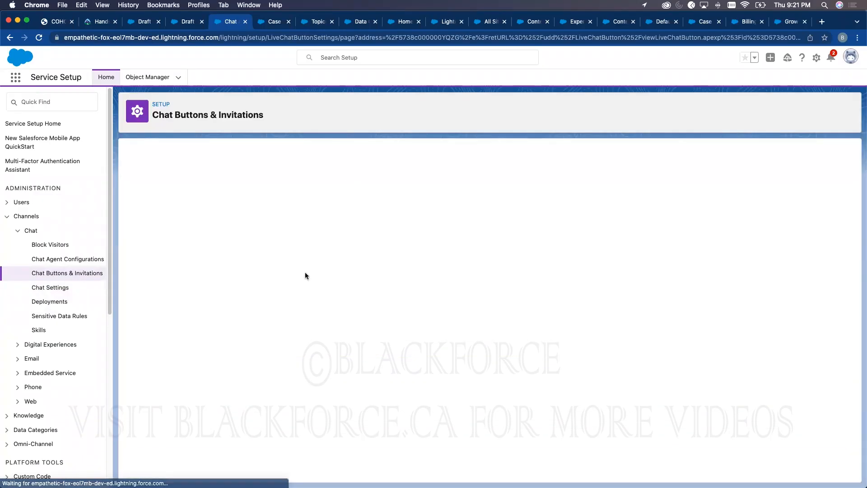
scroll(312, 285, "down", 1)
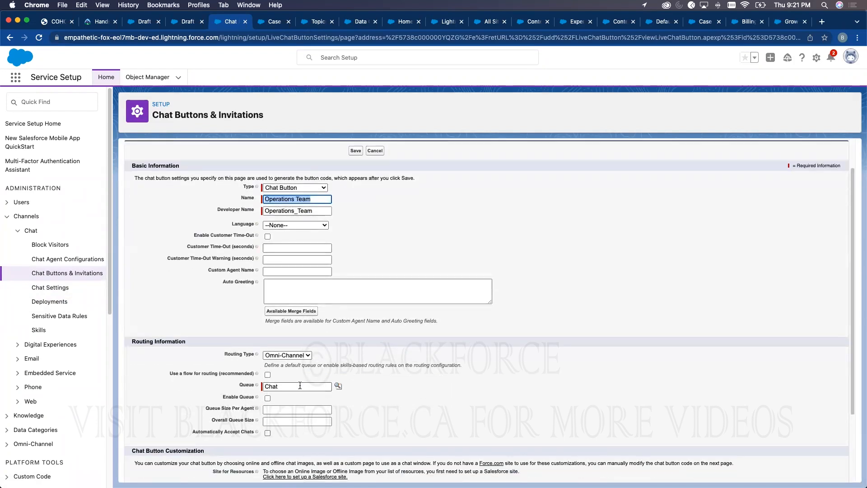
scroll(438, 349, "down", 3)
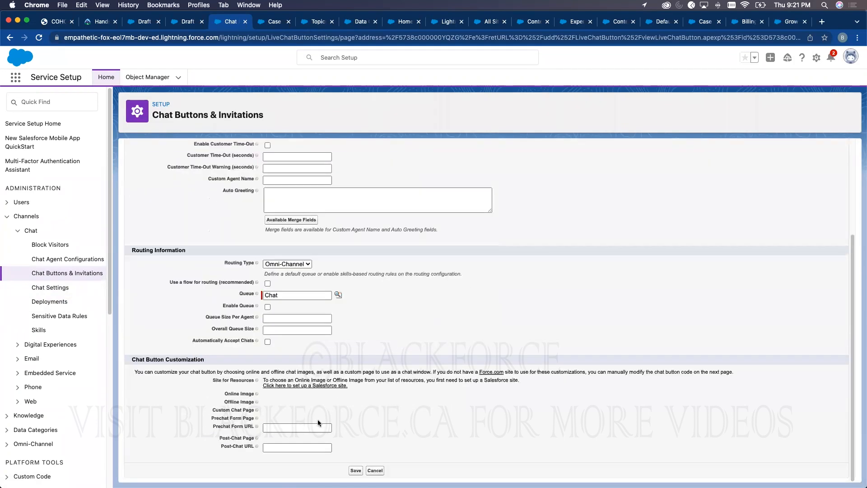
scroll(318, 419, "up", 5)
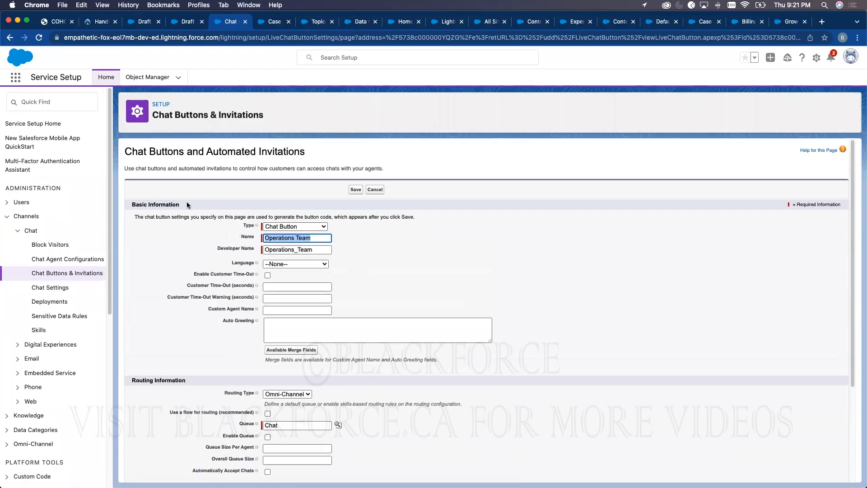
left_click(60, 259)
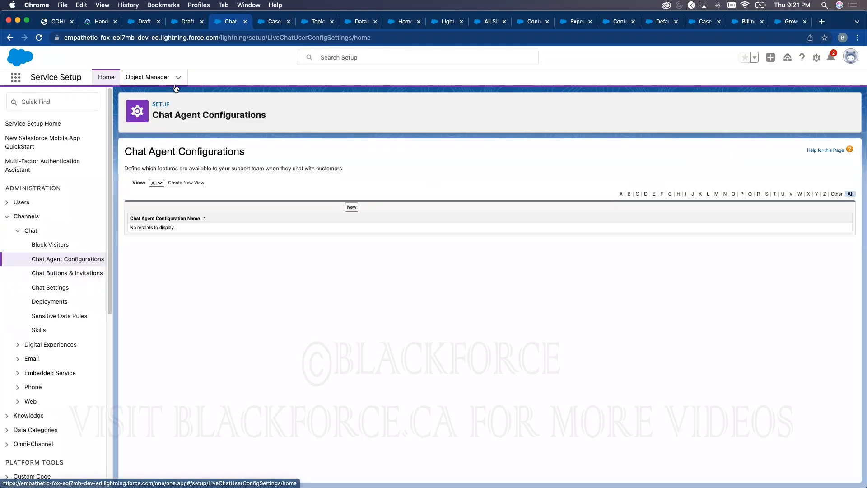
- Find App Manager with the setup search 'app' and scroll to the Service Console app
left_click(67, 99)
type("app")
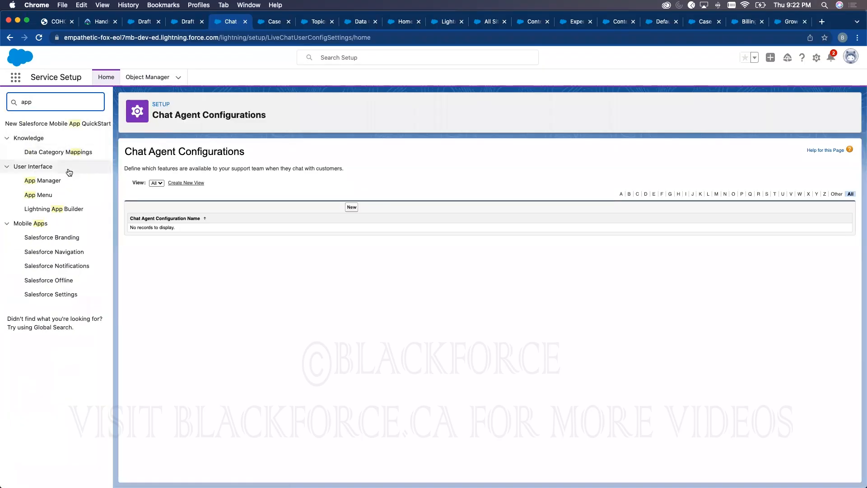
left_click(44, 196)
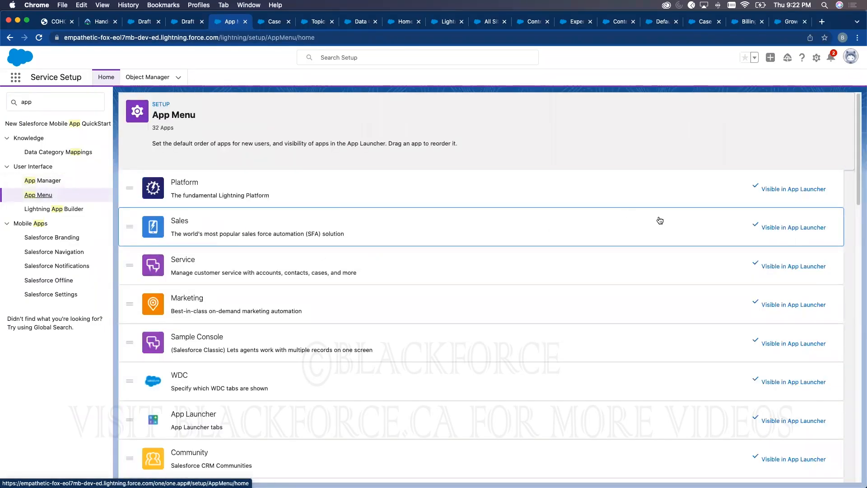
left_click(42, 180)
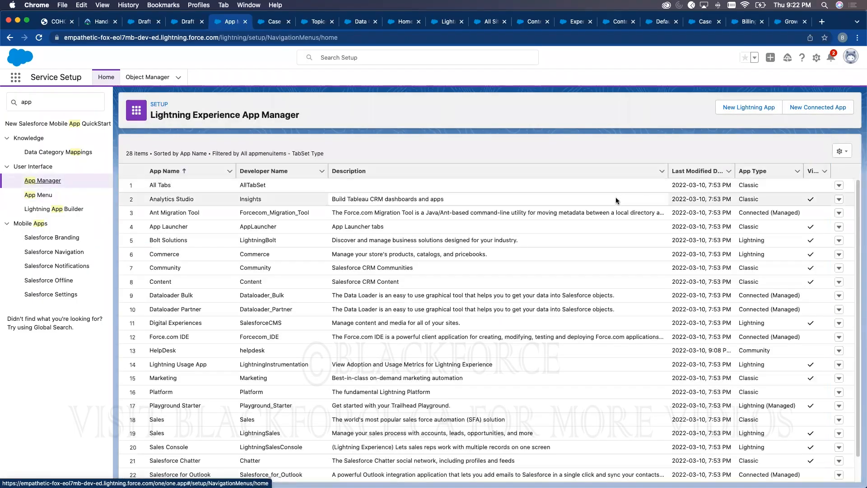
scroll(269, 315, "down", 3)
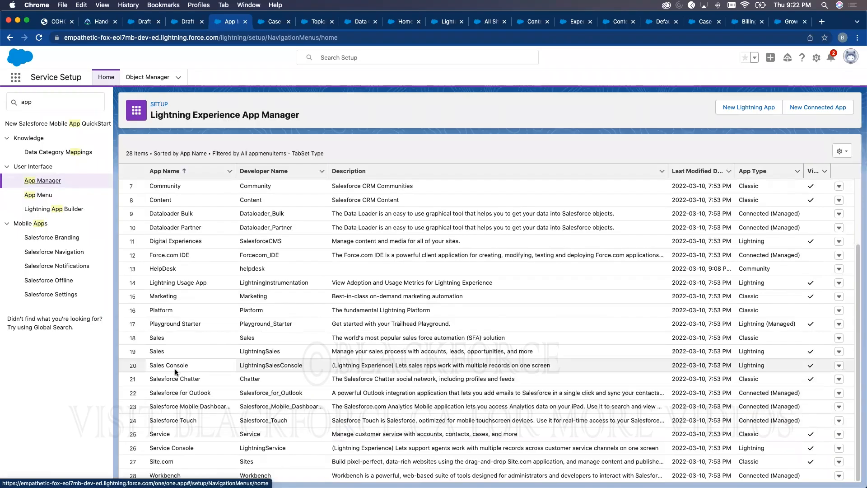
- Review the Service Console's utility items without adding any, then return to App Manager
left_click(838, 448)
left_click(810, 463)
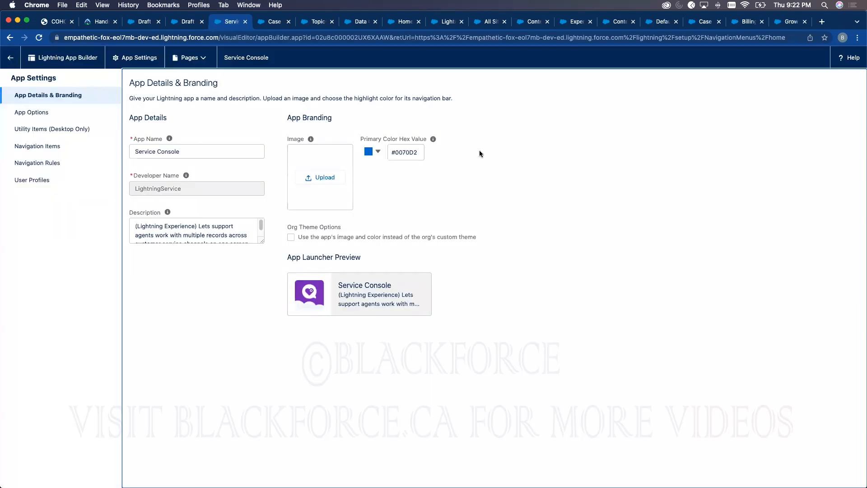
left_click(53, 129)
left_click(158, 127)
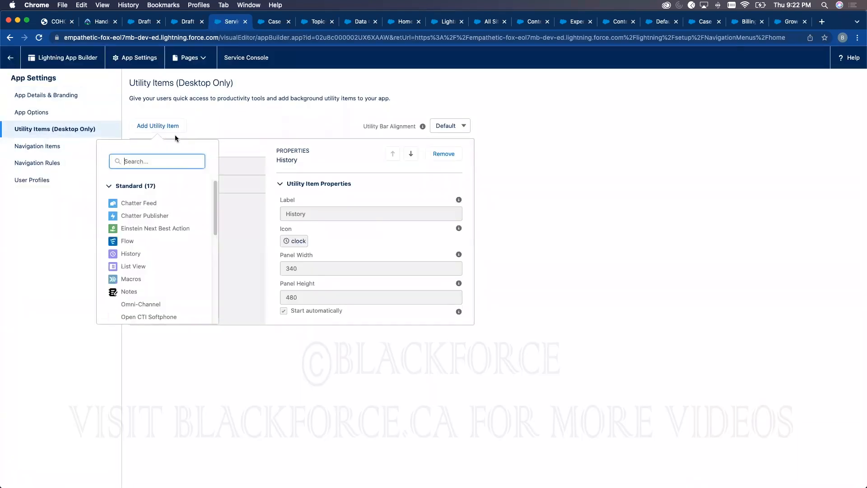
left_click(700, 169)
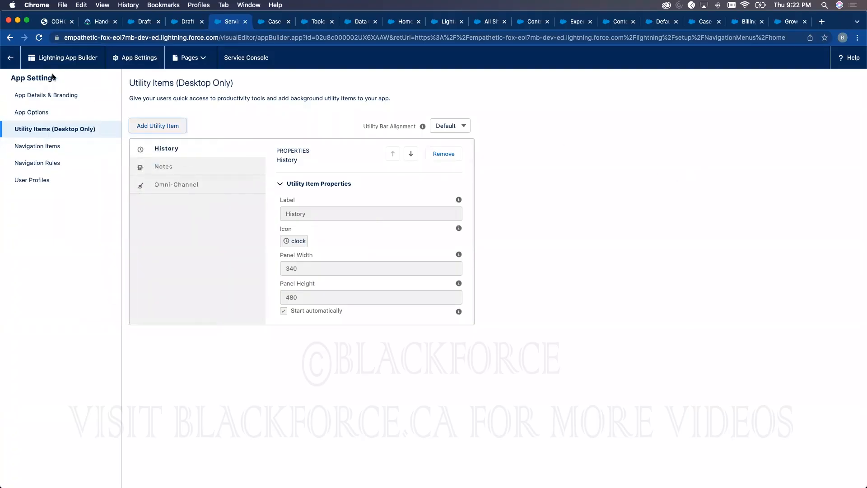
left_click(10, 57)
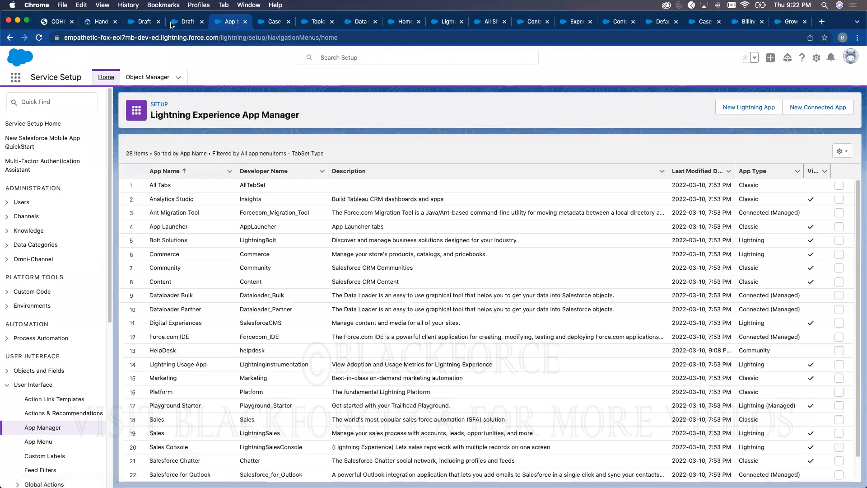
- Open case 00001024 in the Service Console and set Omni-Channel status to Available - Chat
left_click(172, 25)
left_click(38, 38)
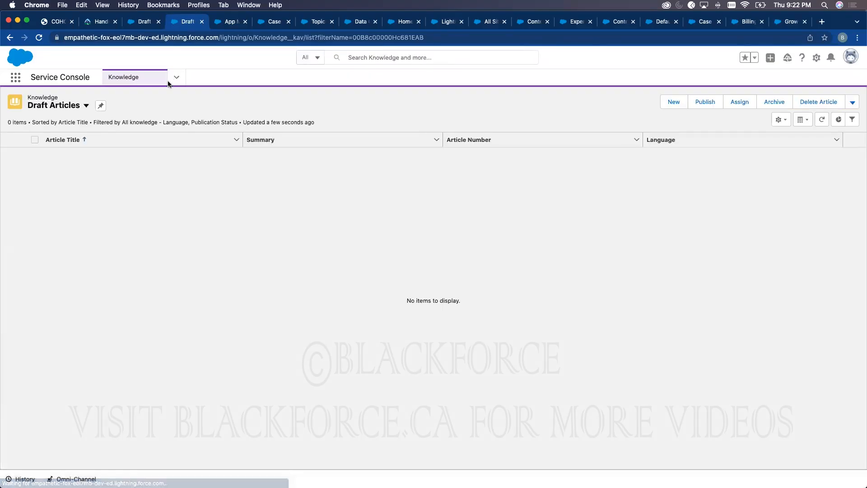
left_click(176, 78)
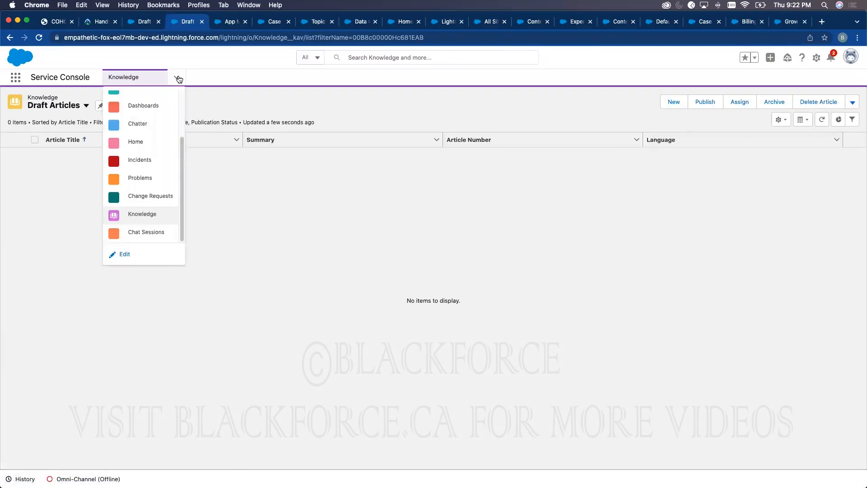
scroll(149, 131, "up", 3)
left_click(131, 100)
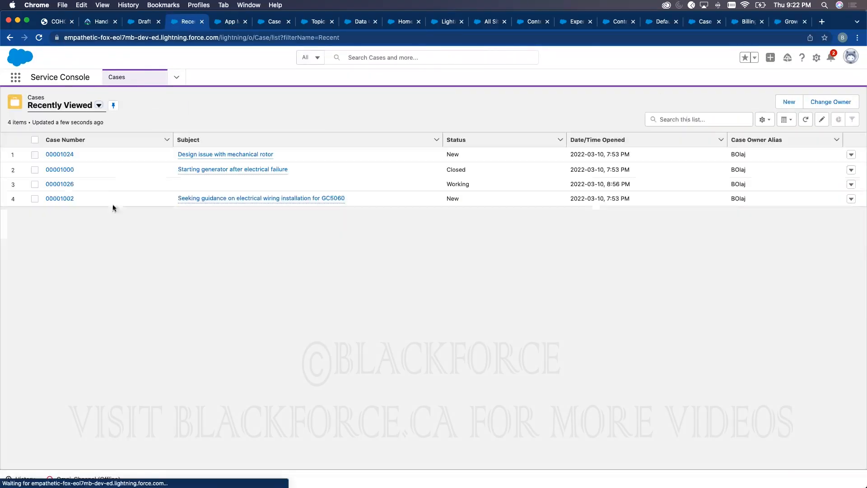
left_click(74, 154)
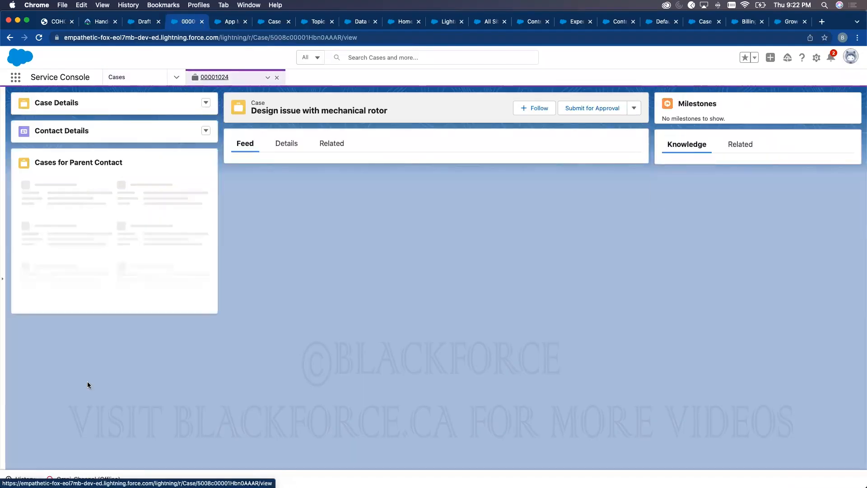
left_click(86, 478)
left_click(151, 284)
left_click(134, 301)
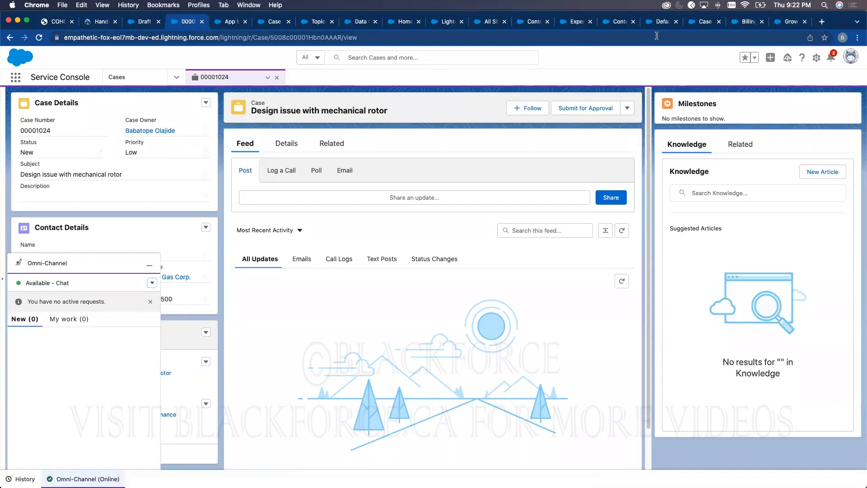
- Reload the Billing Article Sample page on the live site
left_click(744, 24)
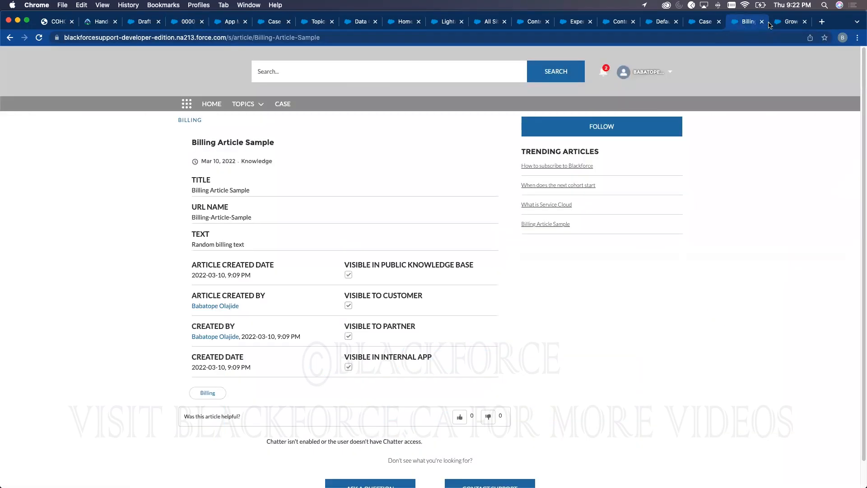
left_click(777, 23)
left_click(742, 21)
left_click(39, 38)
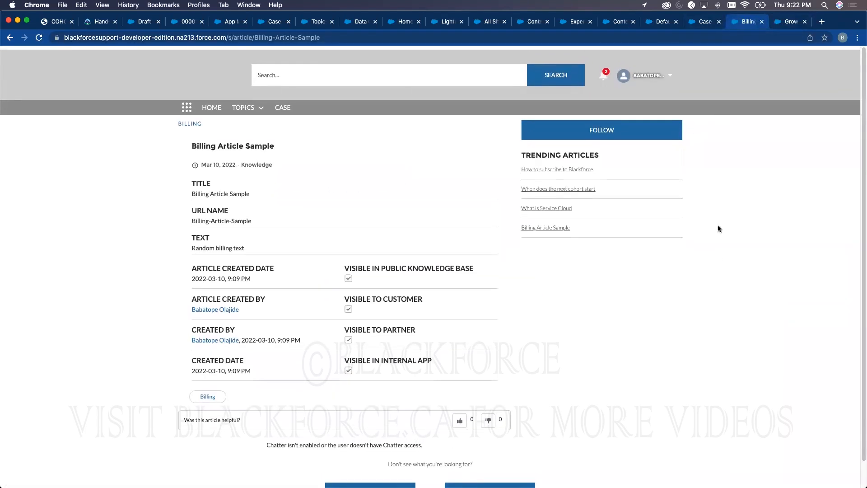
scroll(720, 226, "down", 2)
- Publish the Blackforce Helpdesk site's changes from Experience Builder
left_click(651, 24)
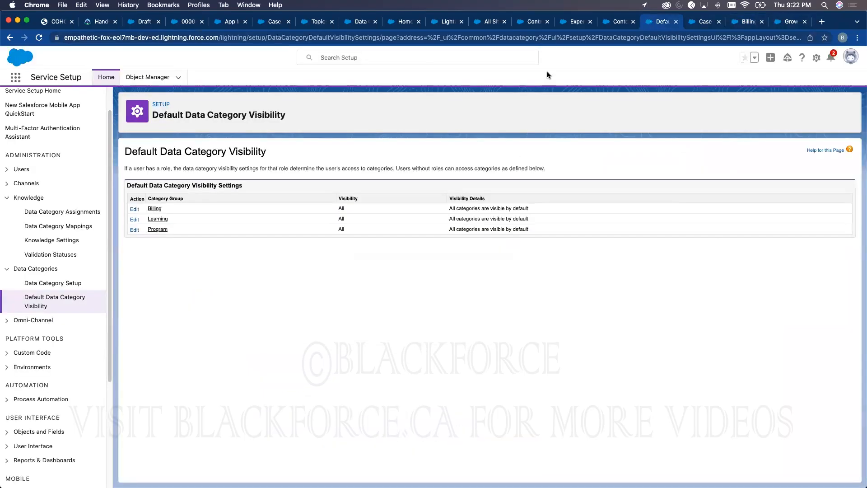
left_click(605, 22)
left_click(577, 23)
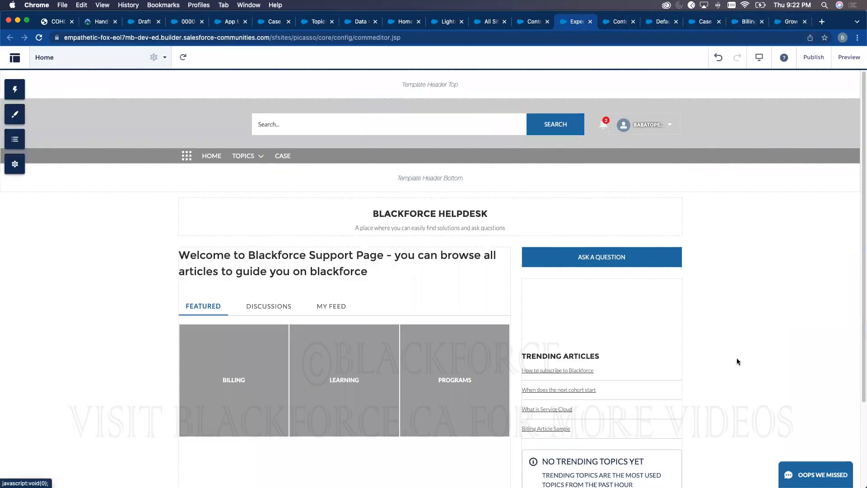
left_click(813, 56)
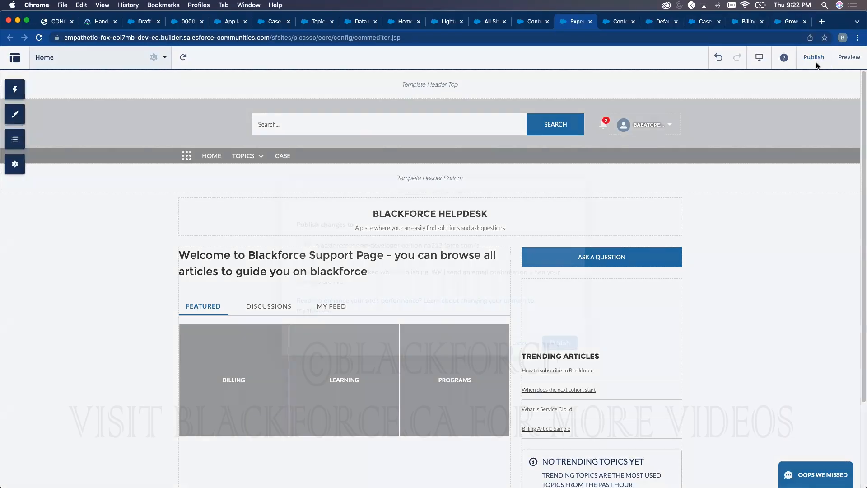
left_click(558, 343)
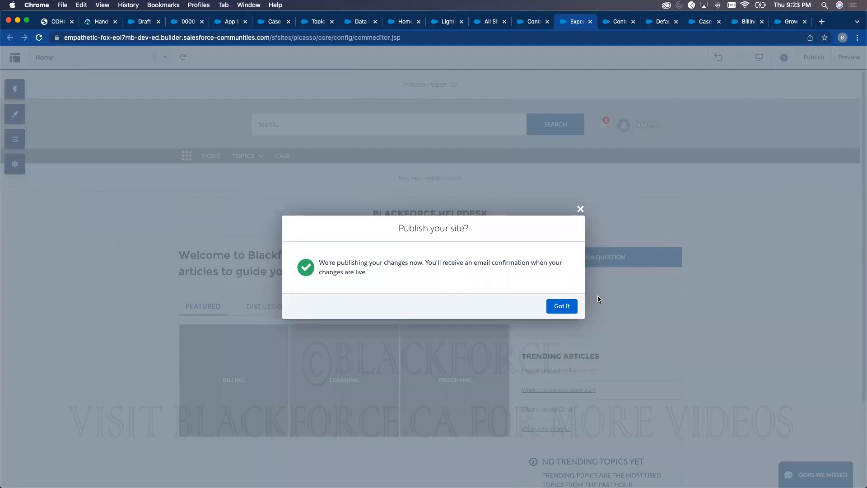
left_click(570, 306)
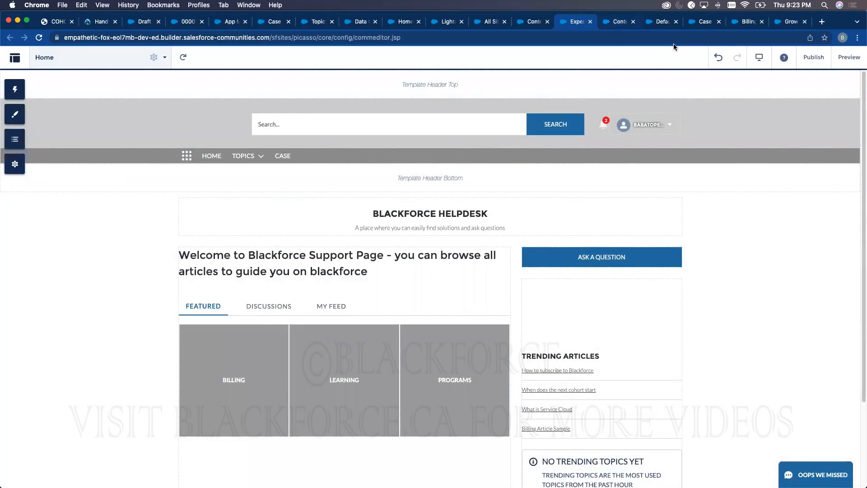
- Preview the published site's home page
left_click(849, 57)
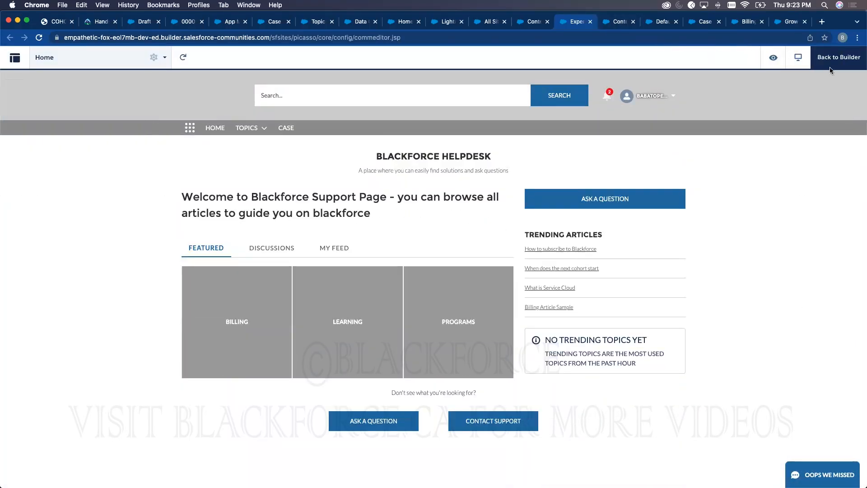
left_click(618, 23)
left_click(569, 21)
left_click(690, 23)
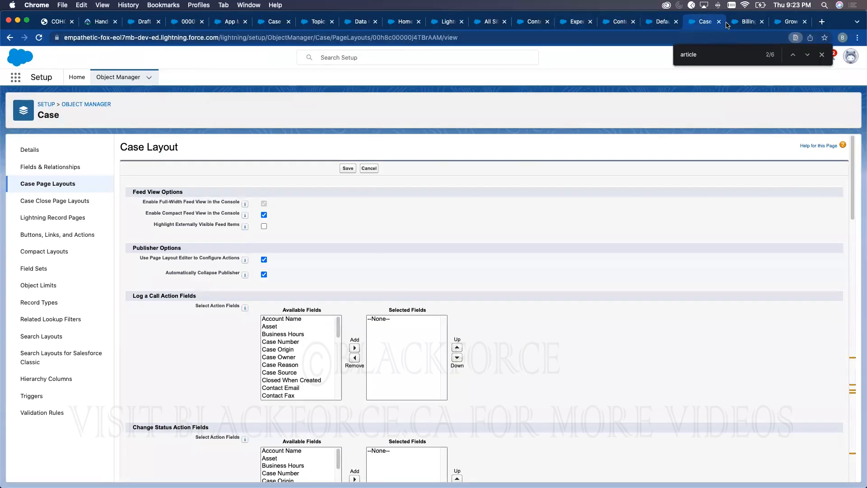
left_click(748, 22)
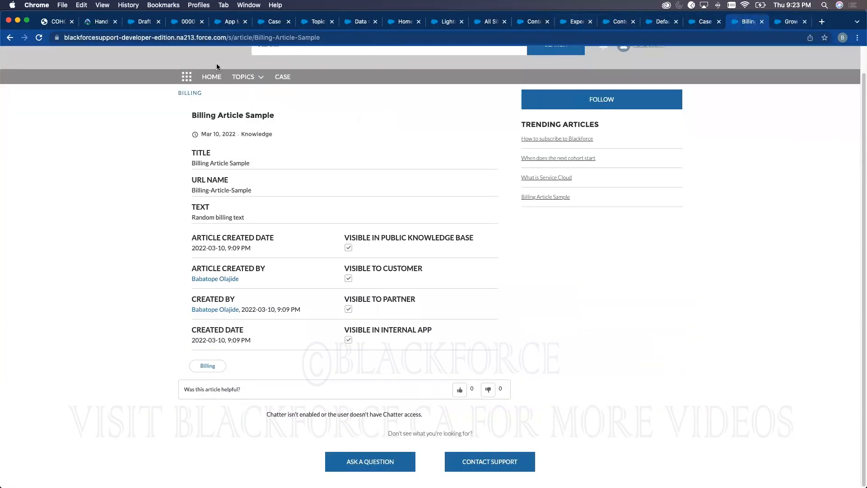
- Request a chat from the helpdesk home page with subject 'fdfd' and a test web email
left_click(211, 77)
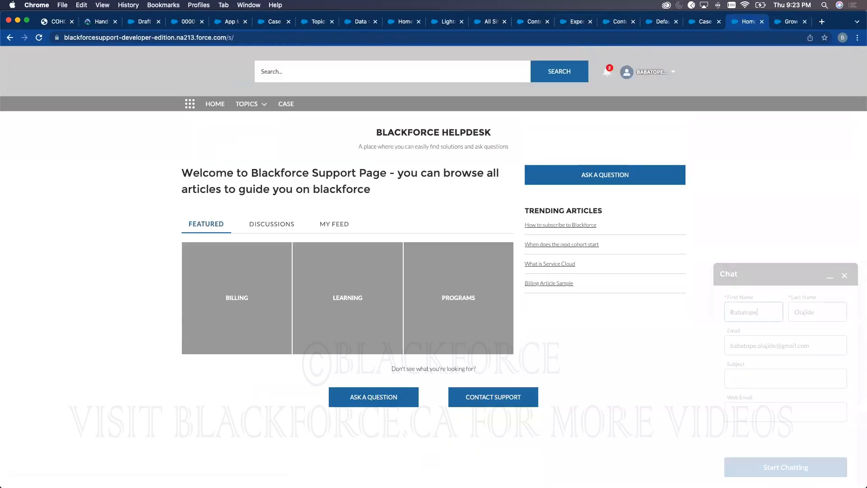
left_click(757, 375)
type("fdfd")
left_click(756, 409)
type("dfdfj@dsjhds.com")
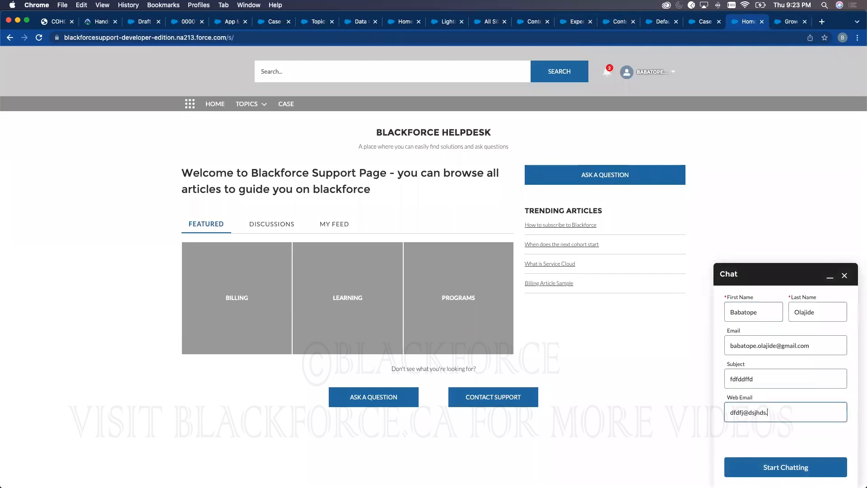
left_click(786, 467)
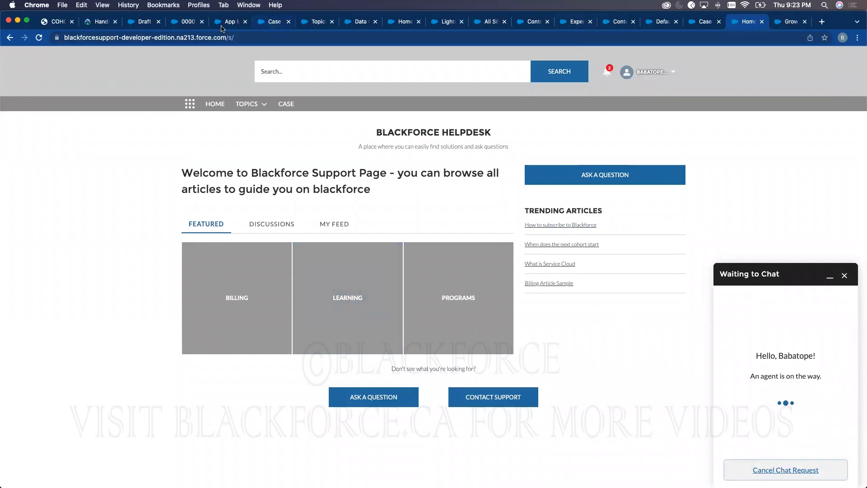
left_click(135, 25)
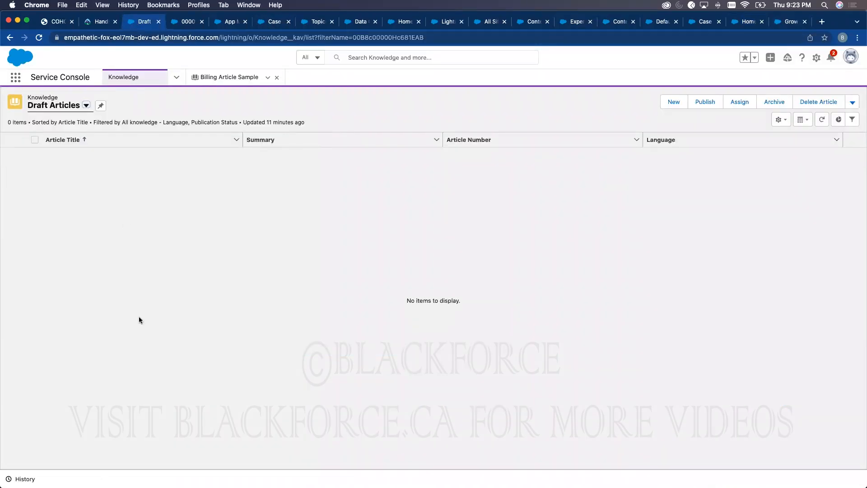
- Accept the incoming chat in the console and send the customer 'Hello'
left_click(184, 23)
mouse_move(66, 338)
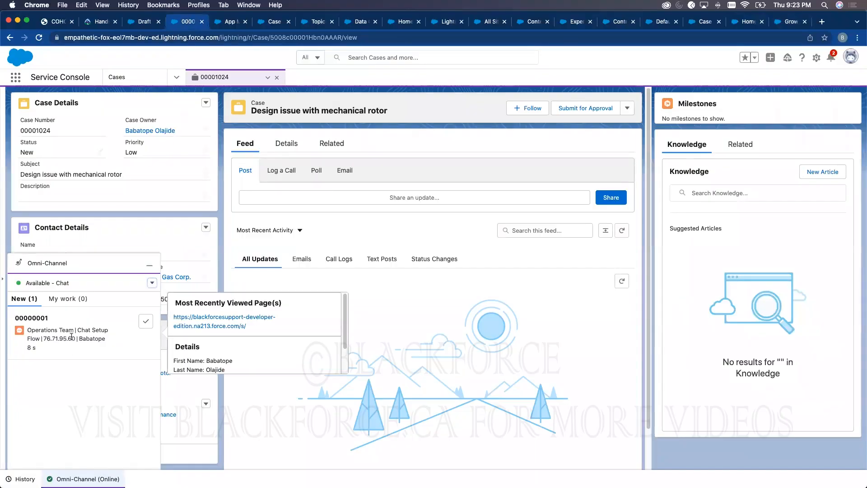
left_click(141, 323)
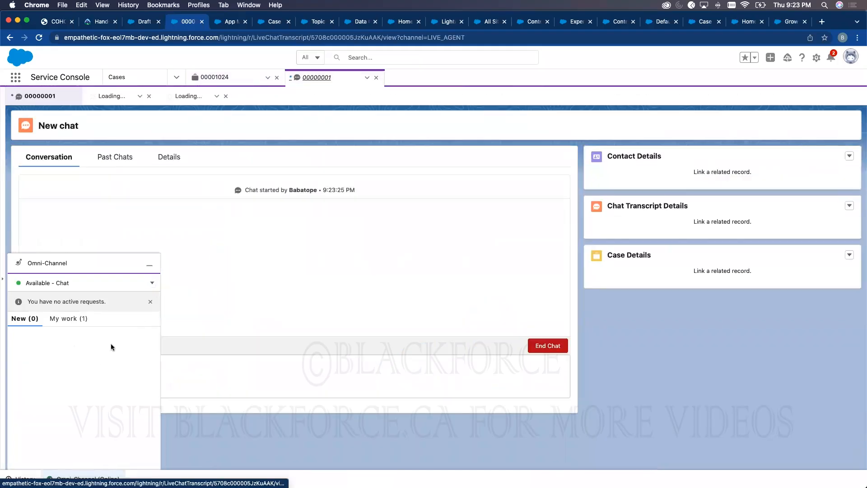
left_click(301, 367)
left_click(149, 264)
left_click(201, 370)
type("Hello")
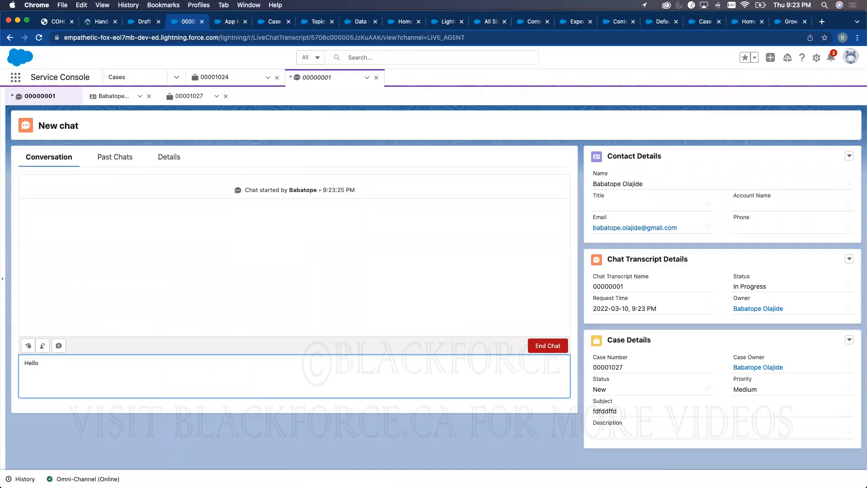
left_click(548, 345)
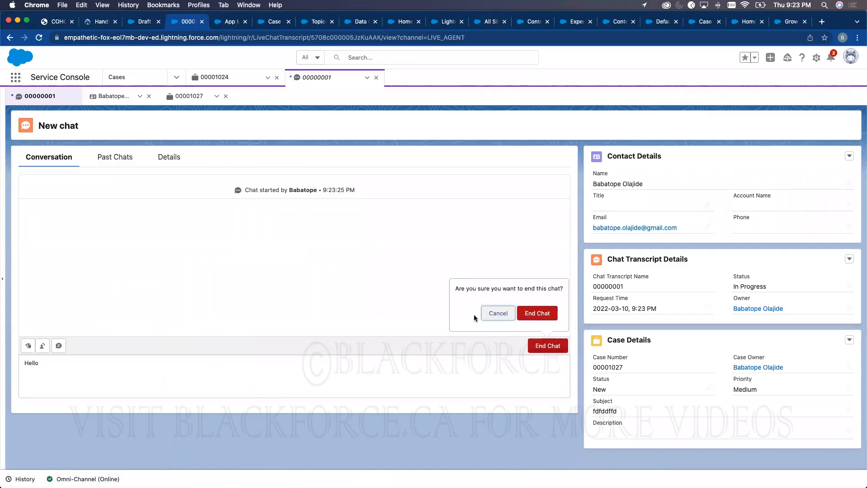
left_click(499, 313)
left_click(77, 367)
key("BackSpace")
key("BackSpace")
key("BackSpace")
key("BackSpace")
key("BackSpace")
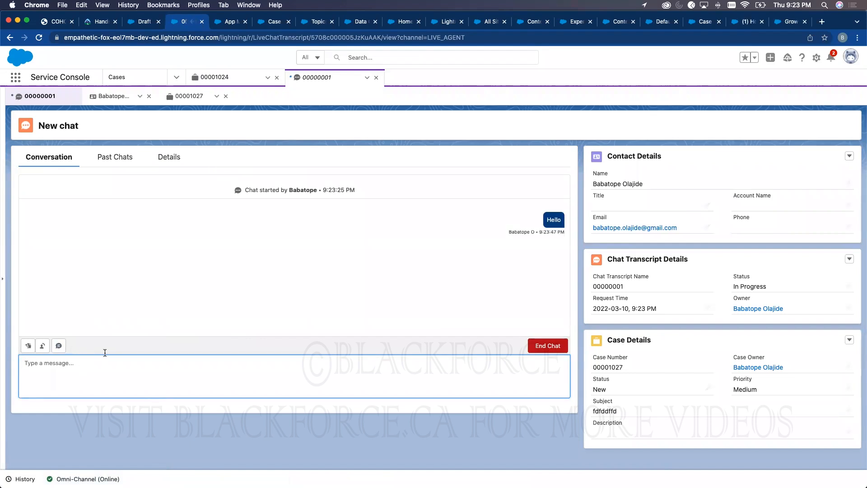
- Ask 'How can I subscribe to Blackforce ?' from the site and reply 'Good yoiu can dudbsc' from the console
left_click(750, 23)
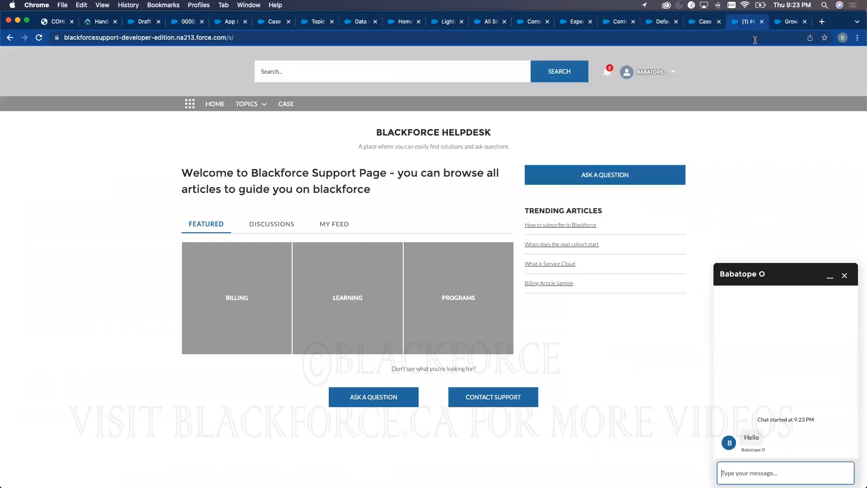
type("How can I subscribe to Blackforce ?")
key("Return")
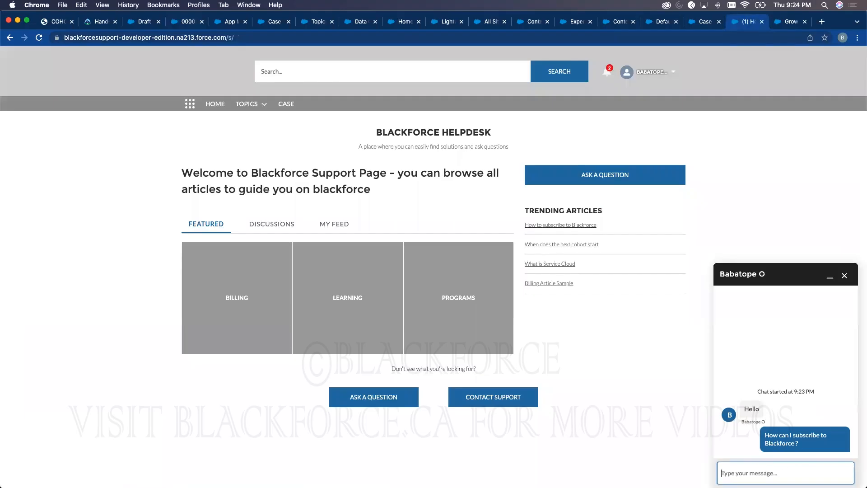
left_click(186, 22)
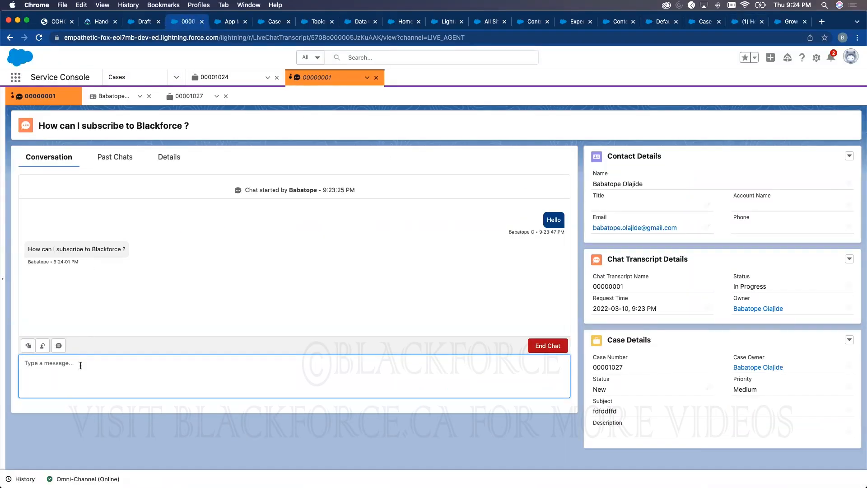
type("Good yoiu can dudbscibe")
key("Return")
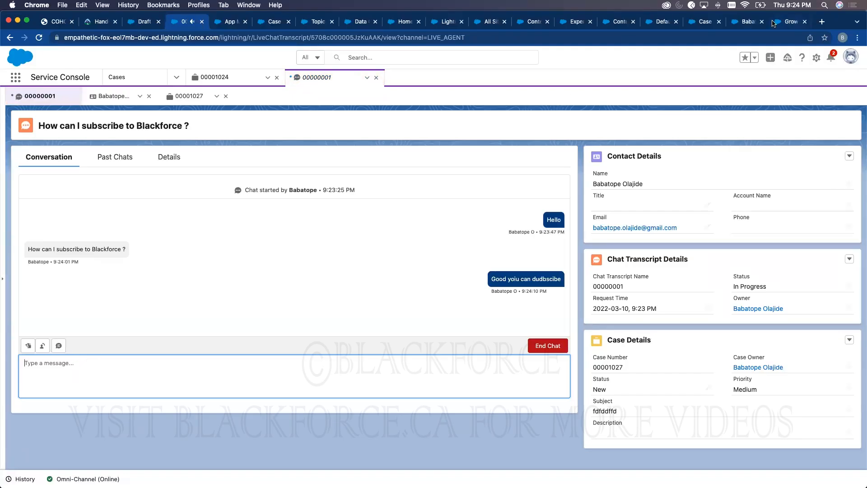
left_click(747, 22)
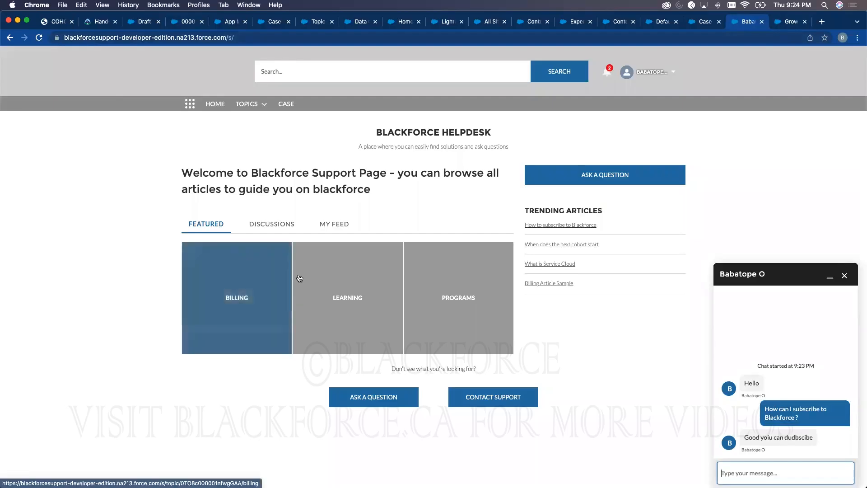
- Post the question 'zxxzcxzxzxz' to the Learning topic
left_click(371, 400)
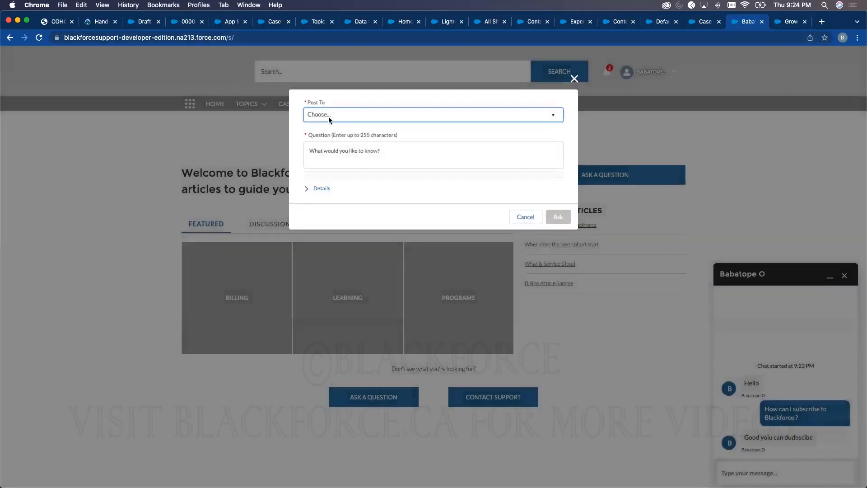
left_click(329, 115)
left_click(327, 143)
left_click(328, 149)
type("zxxzcxzxzxz")
left_click(559, 217)
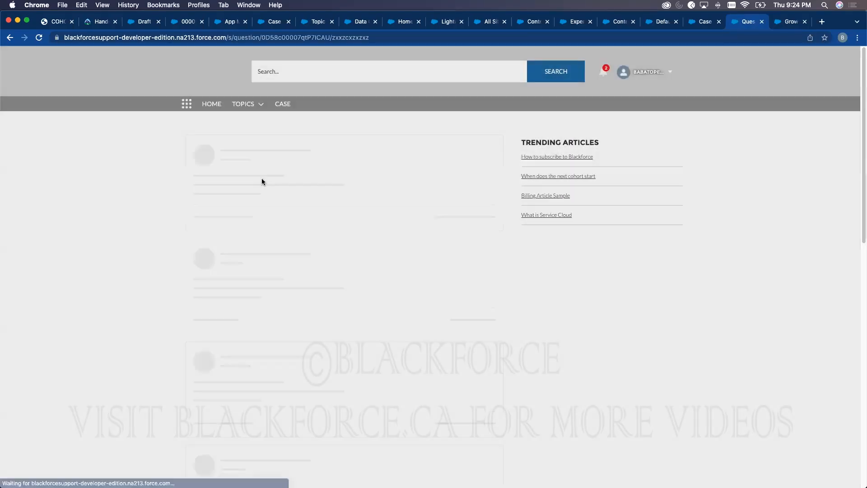
- Answer the question with 'xxzxzxzxz' and open the Contact Customer Support form
left_click(307, 226)
type("xxzxzxzxz")
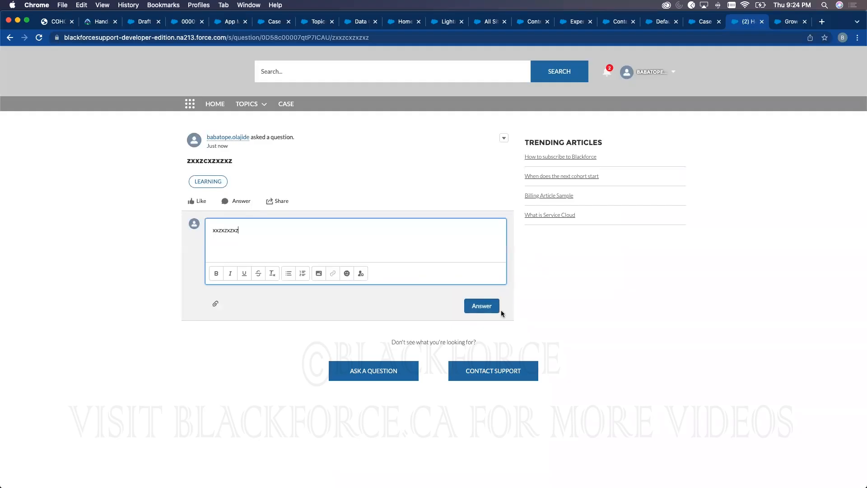
left_click(497, 308)
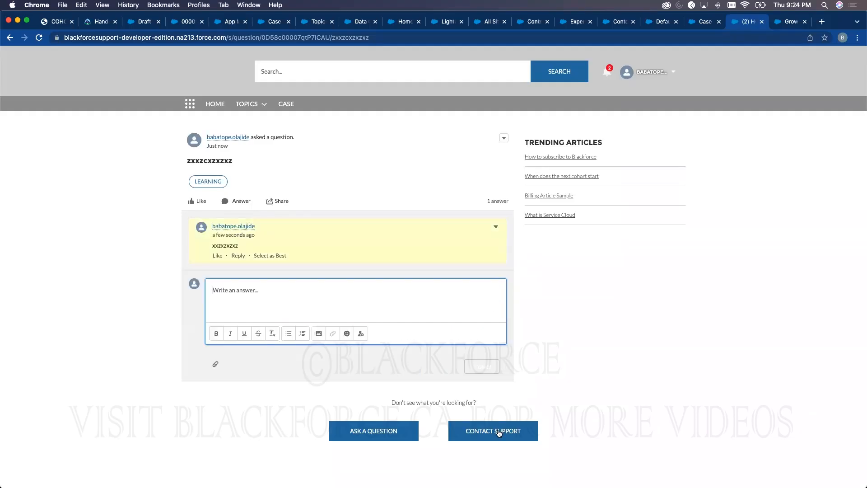
left_click(497, 431)
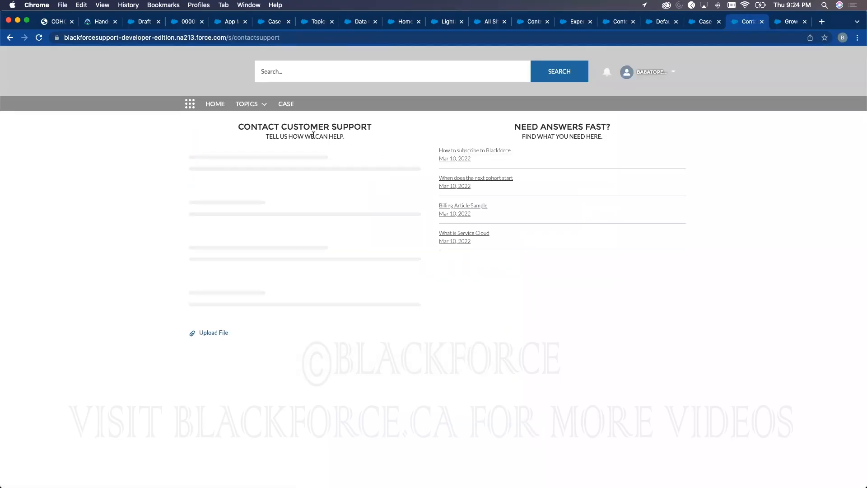
- Submit a support case for the matching contact with subject 'ddsdsds' and description 'sddsdsds'
left_click(251, 166)
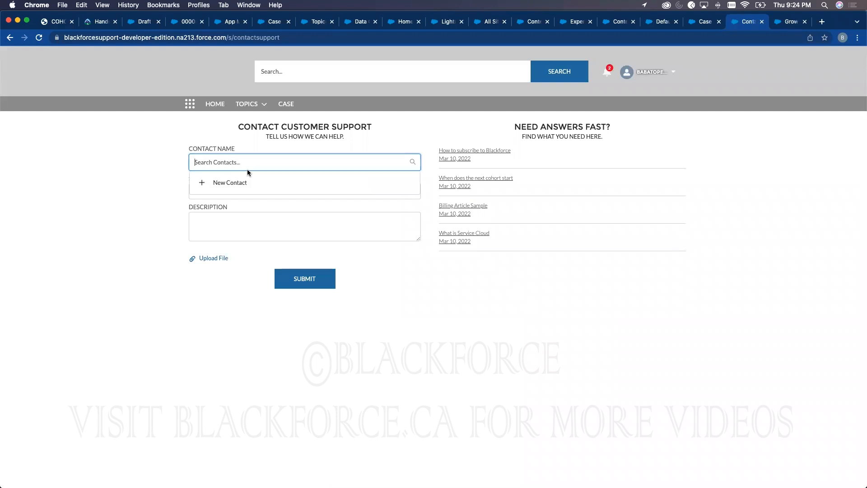
type("bab")
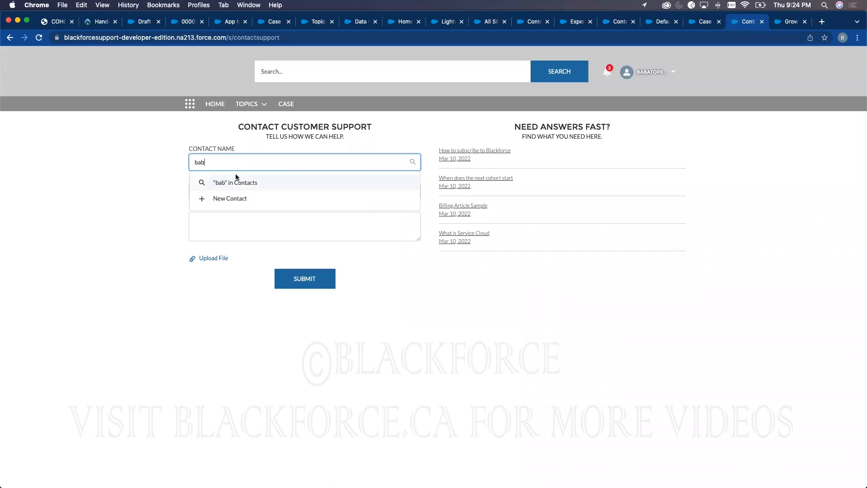
left_click(232, 200)
left_click(230, 190)
type("ddsdsds")
left_click(236, 231)
type("sddsdsds")
left_click(332, 279)
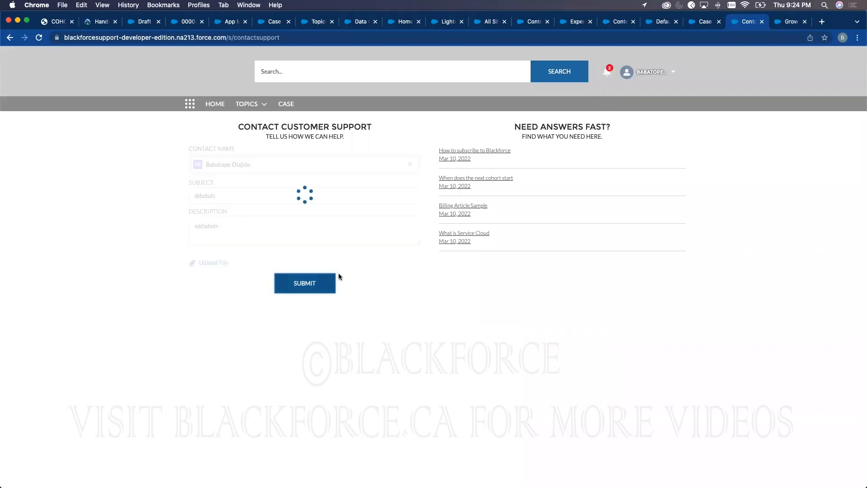
- Find the new ddsdsds case under All Open Cases in the console, then return to the site home
left_click(272, 23)
left_click(189, 23)
left_click(140, 77)
left_click(65, 105)
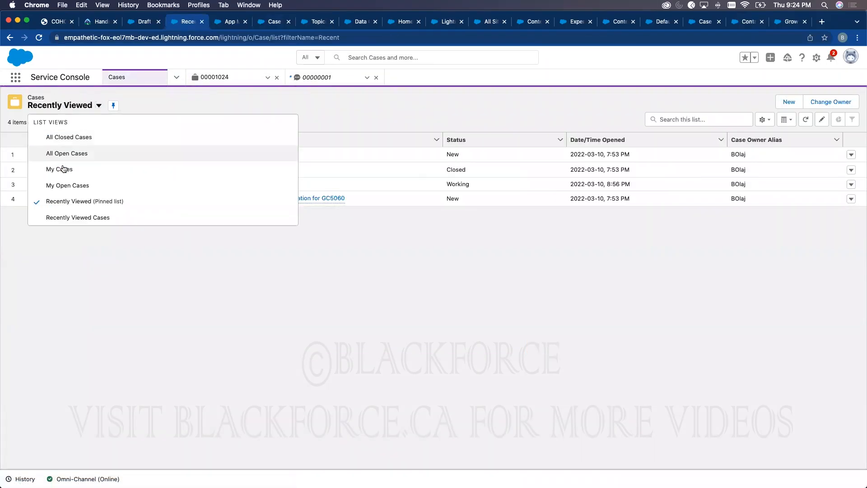
left_click(76, 154)
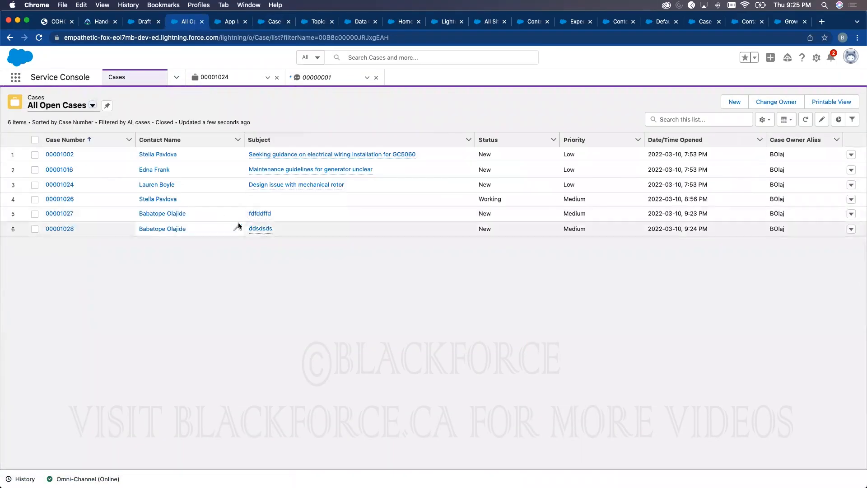
left_click(255, 231)
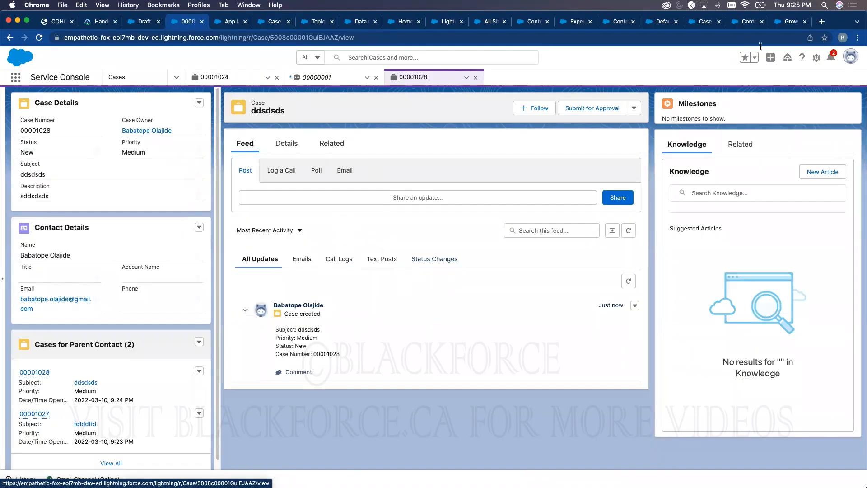
left_click(748, 21)
left_click(215, 104)
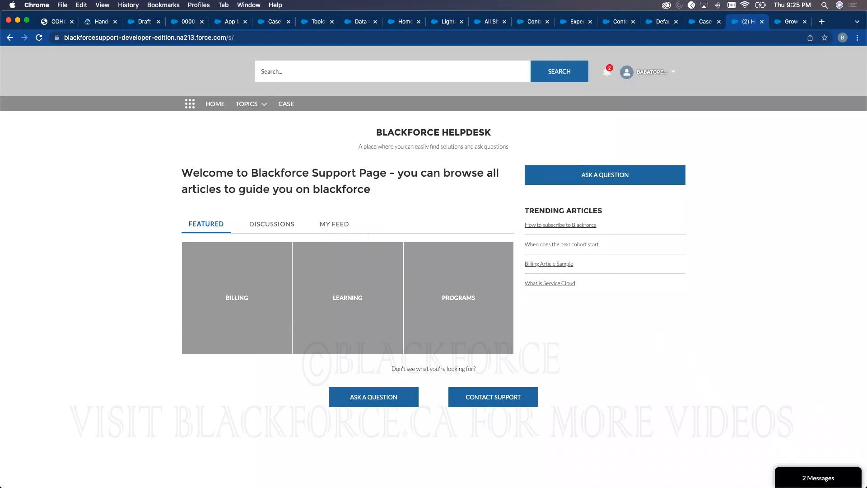
- Reopen the chat conversation from the site's 2 Messages button
left_click(817, 478)
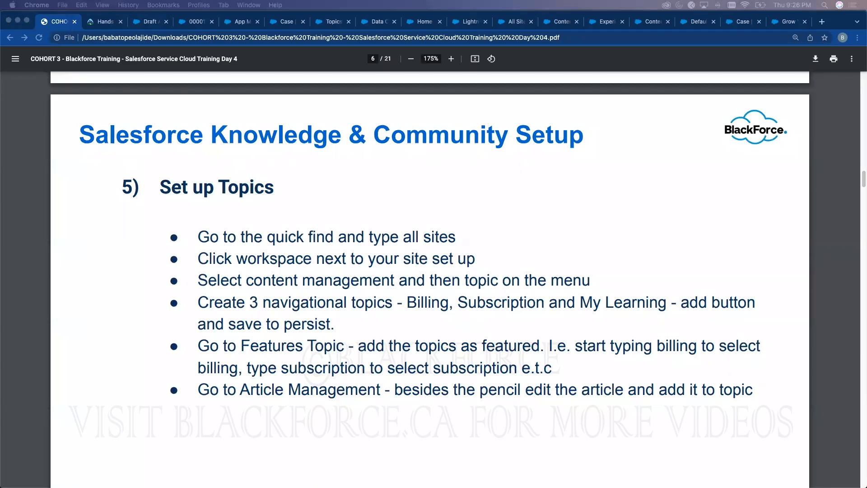
- Close the Draft Articles tab, move the App Manager tab past Case, and go to Setup Home
left_click(145, 23)
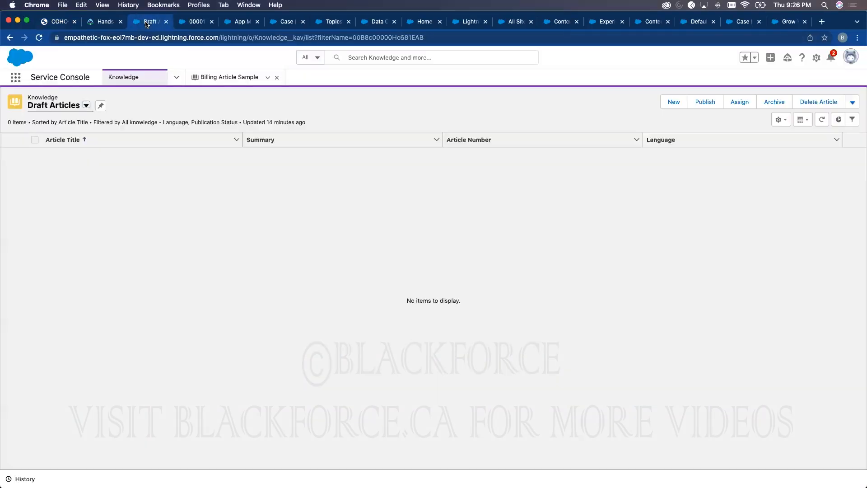
key("super+w")
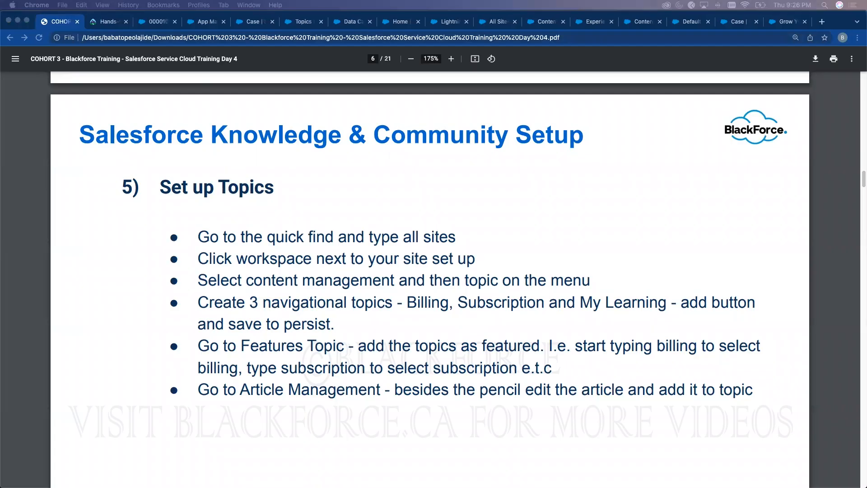
left_click_drag(196, 22, 225, 33)
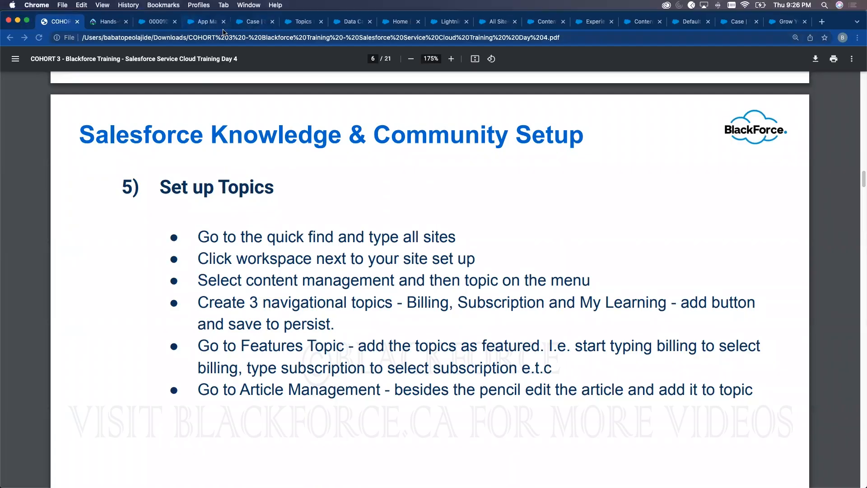
left_click(298, 23)
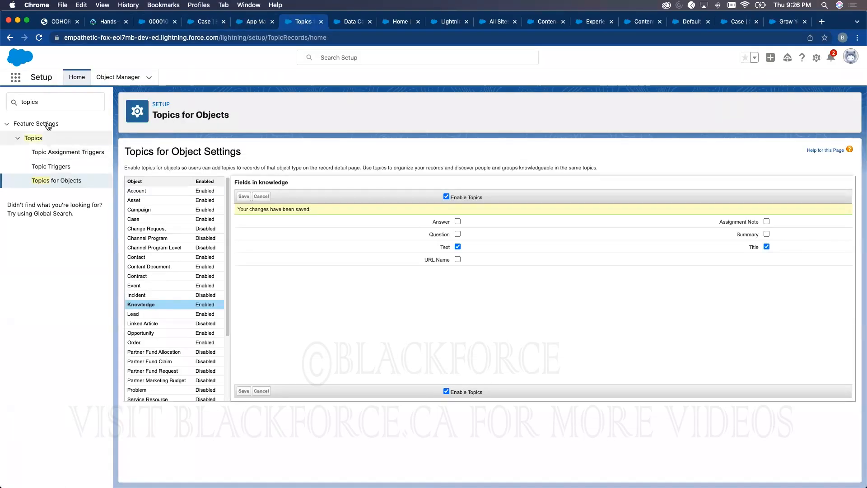
left_click(77, 81)
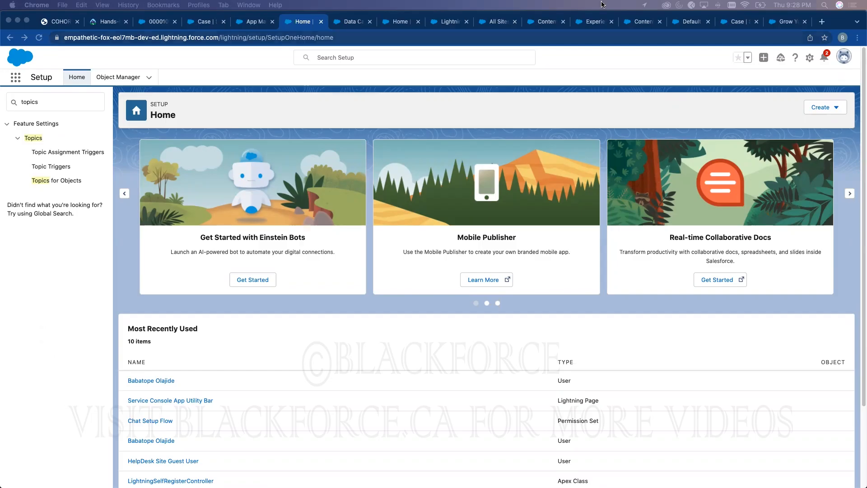
- Bring the browser forward and go to the Knowledge articles list in the Service Console
left_click(205, 22)
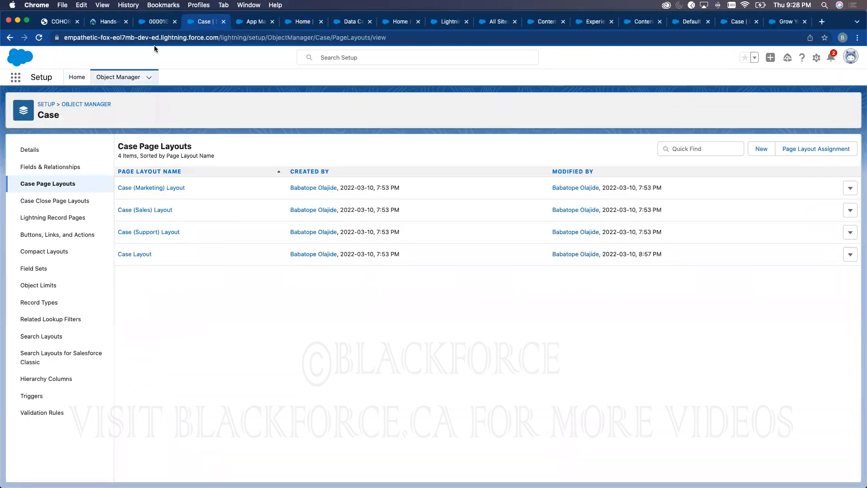
left_click(159, 22)
left_click(176, 77)
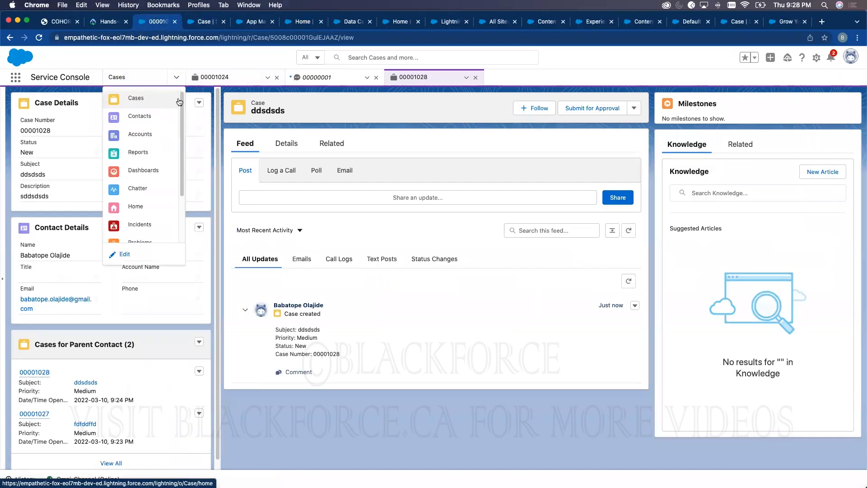
scroll(144, 217, "down", 3)
left_click(143, 214)
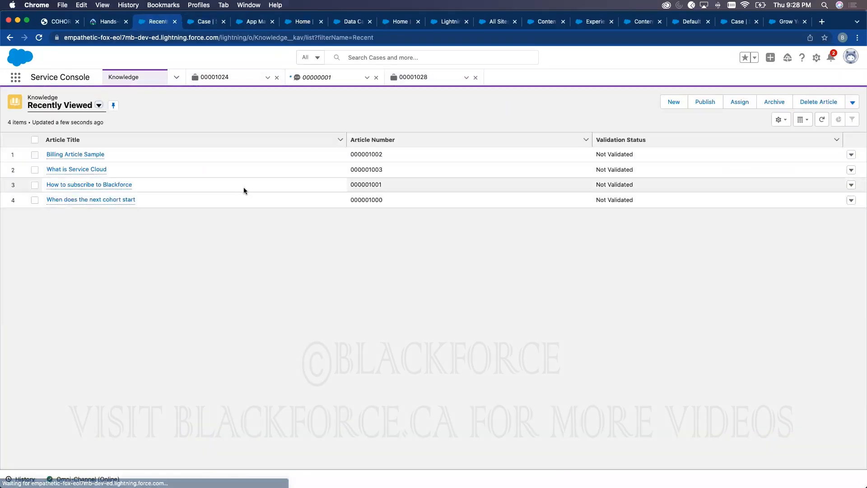
- Give Billing Article Sample a helpful vote, then return to the Case Page Layouts tab
left_click(72, 155)
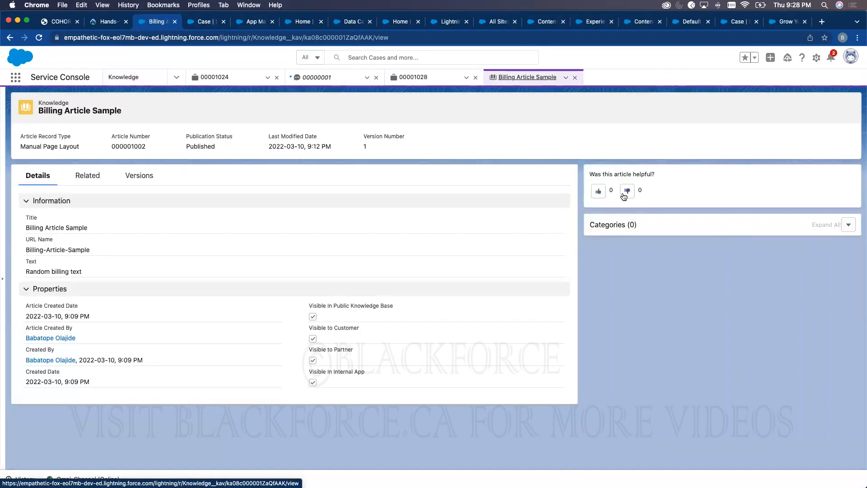
left_click(598, 191)
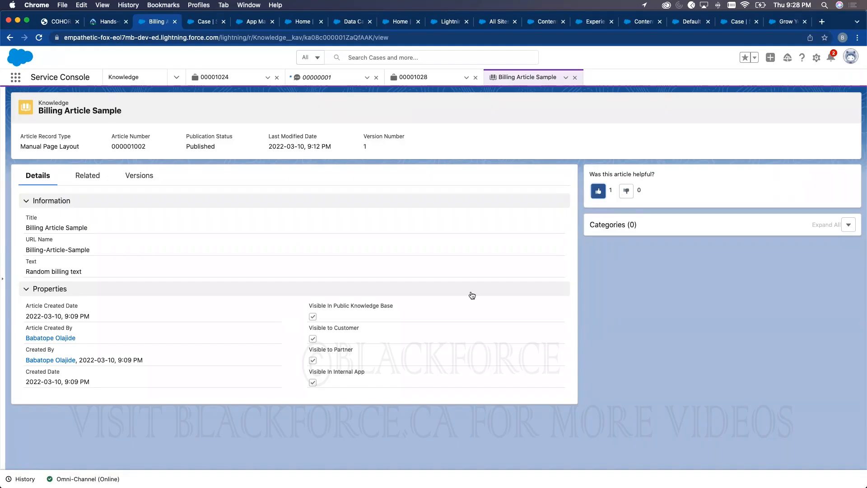
left_click(208, 22)
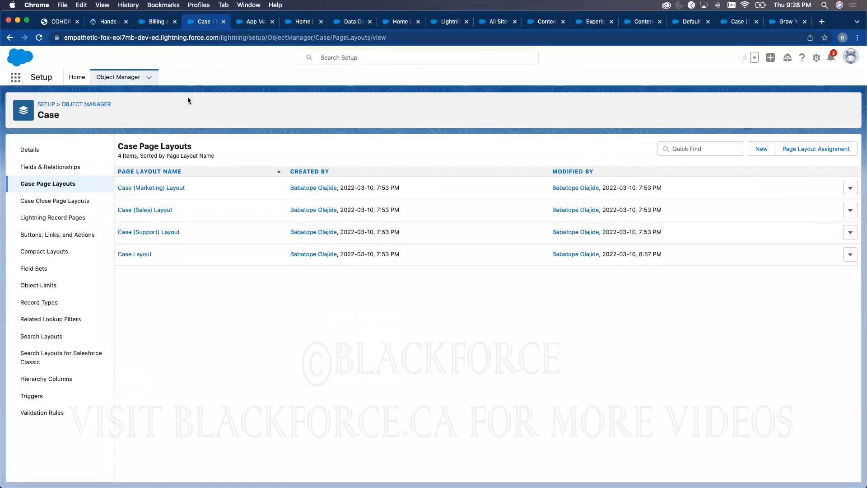
- Add Article Total View Count below Created Date in the Knowledge Manual layout's Properties, and save
left_click(119, 77)
left_click(705, 107)
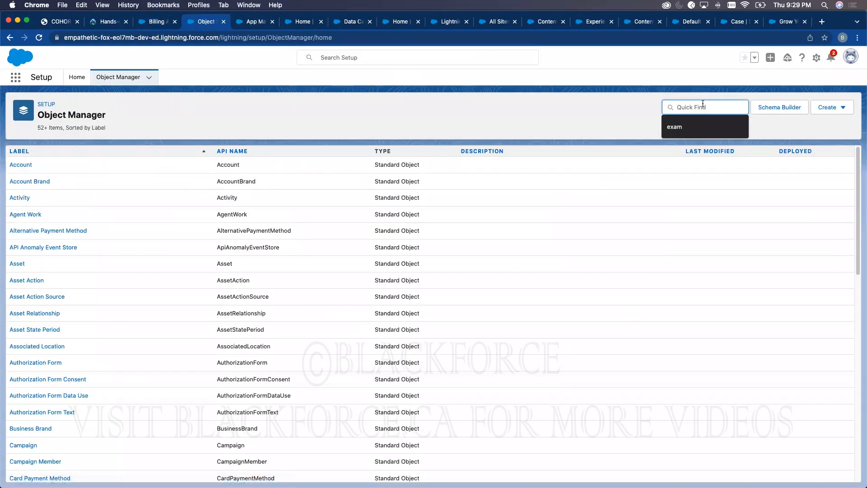
type("know")
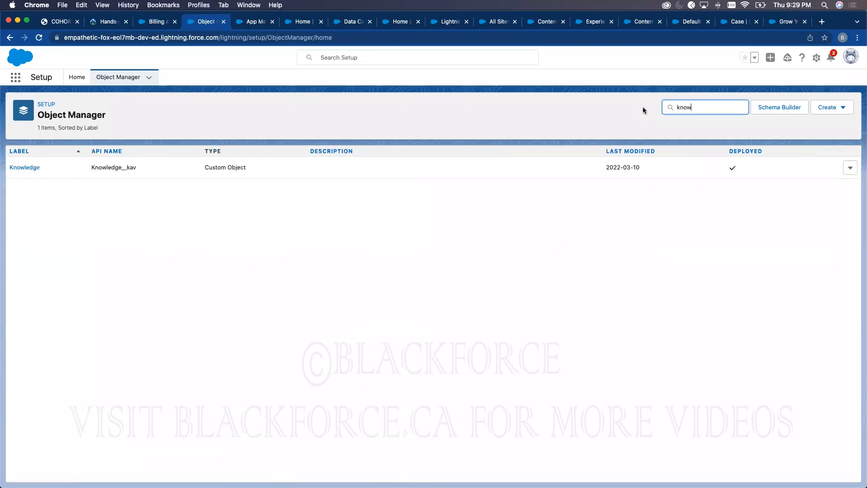
left_click(25, 168)
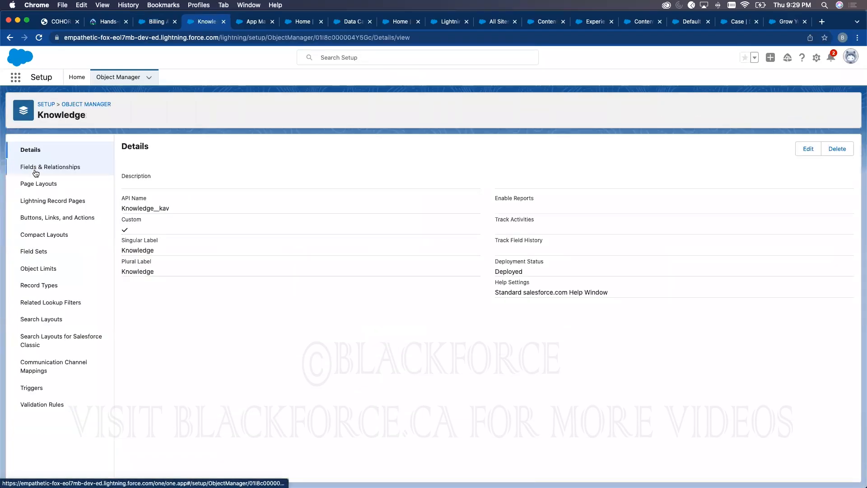
left_click(40, 187)
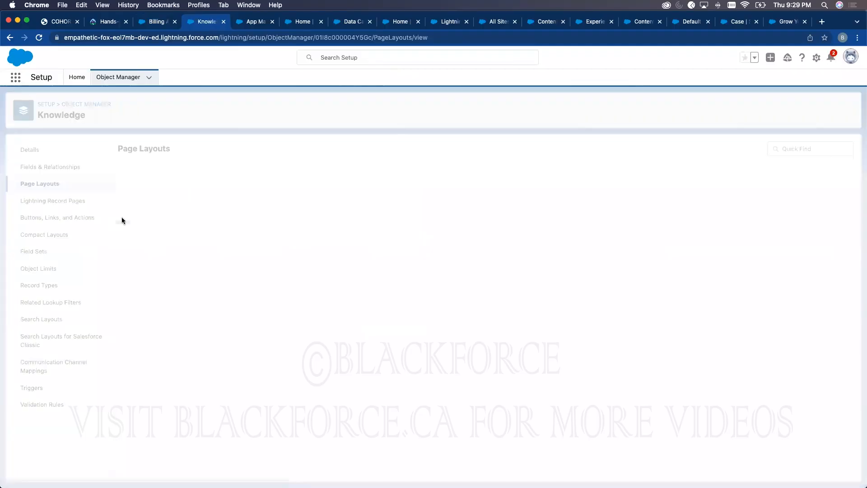
left_click(128, 232)
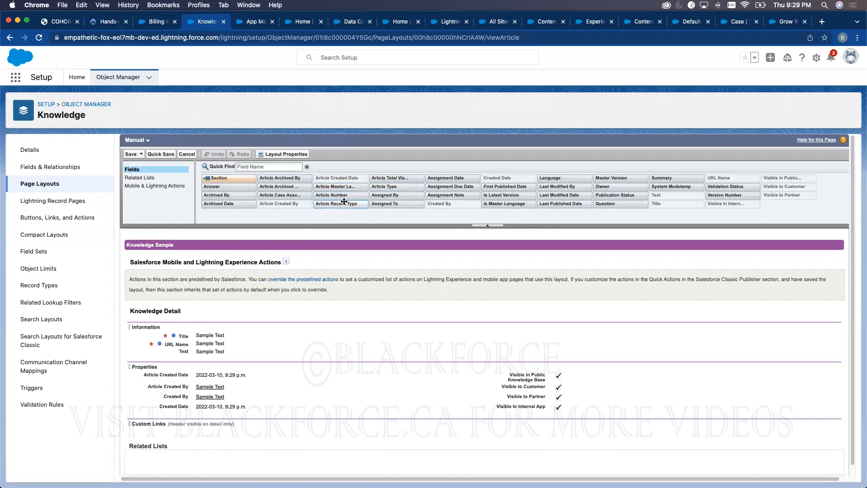
left_click_drag(400, 180, 193, 420)
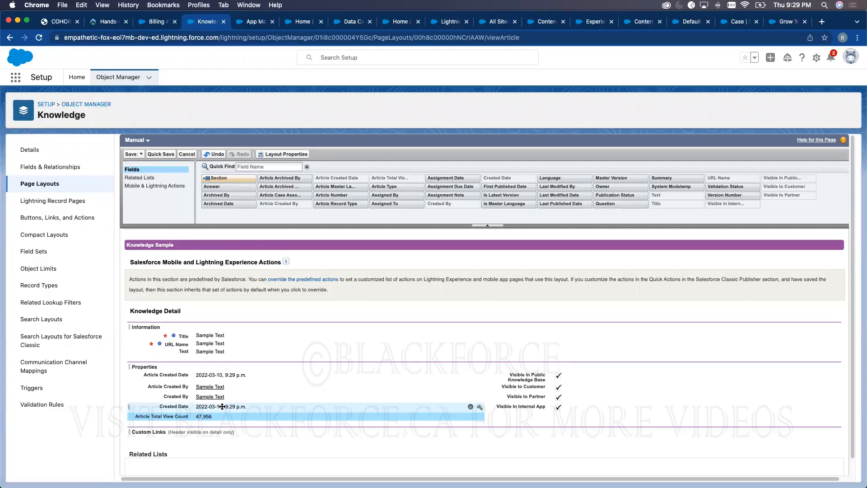
left_click(131, 154)
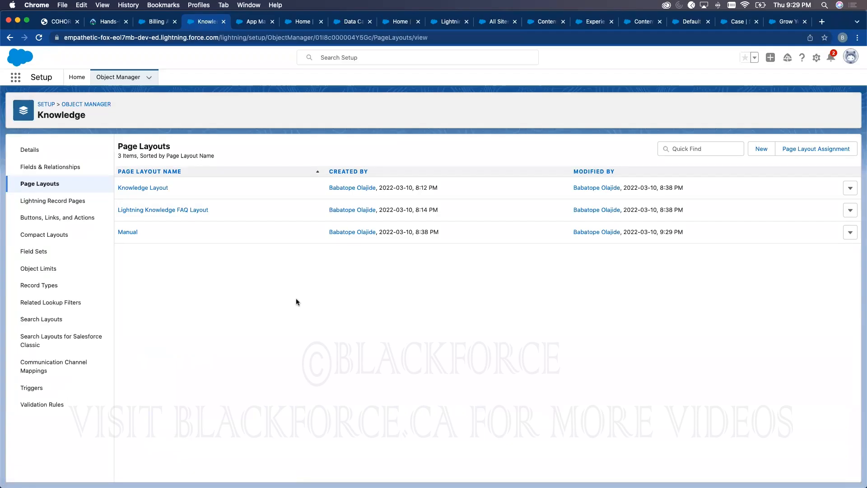
- Move through the Case and data category tabs to HelpDesk Topic Management (Billing, Learning, Programs)
left_click(734, 21)
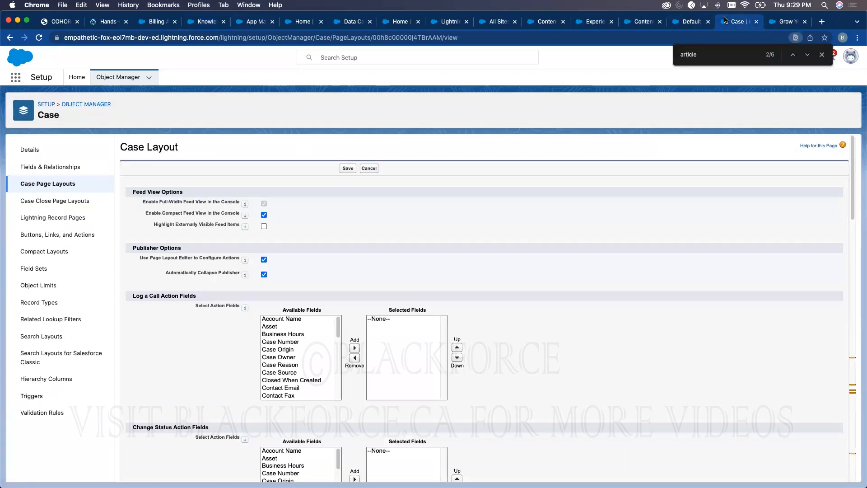
left_click(690, 23)
left_click(645, 23)
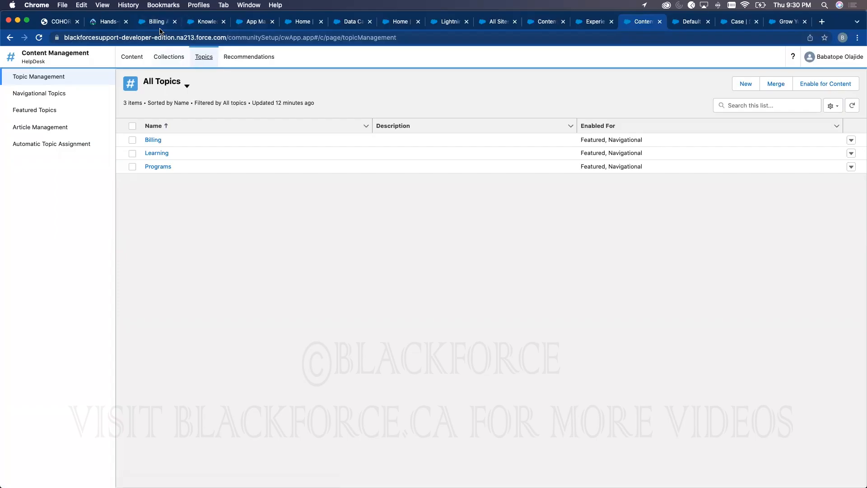
- Search Google for pharmacycare in a new tab, dismiss the location prompt, and return to Knowledge
left_click(821, 21)
type("ph")
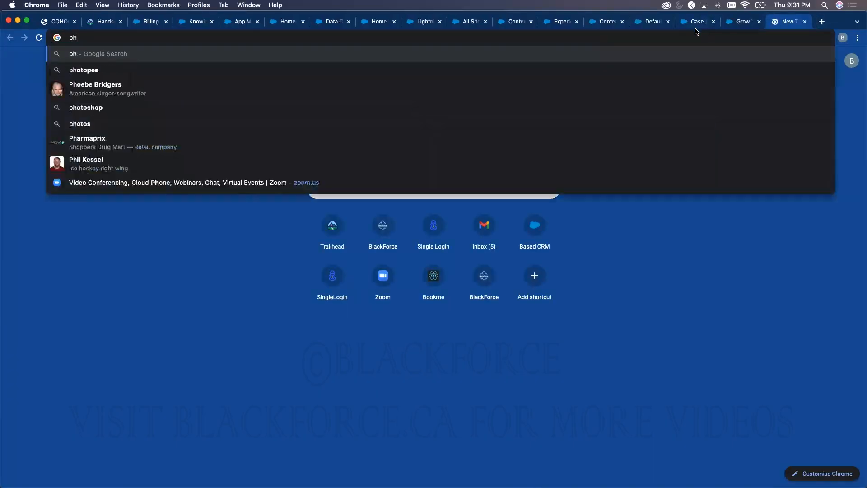
type("armacycare")
key("Return")
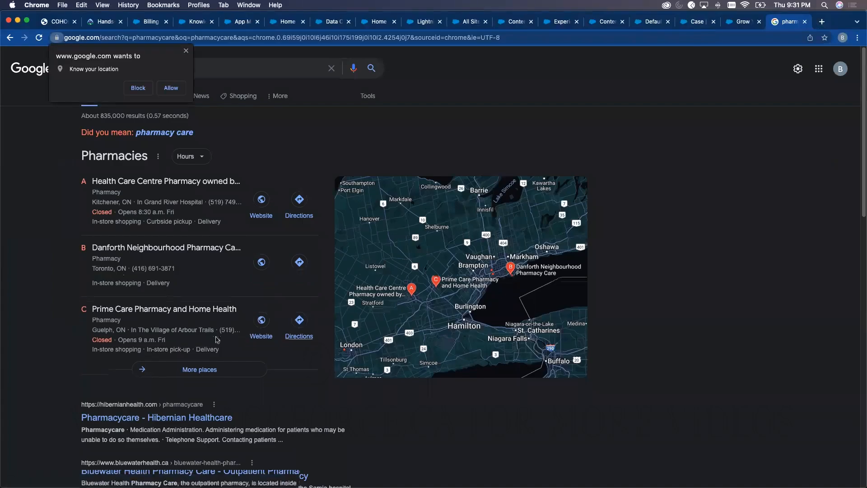
scroll(546, 280, "down", 3)
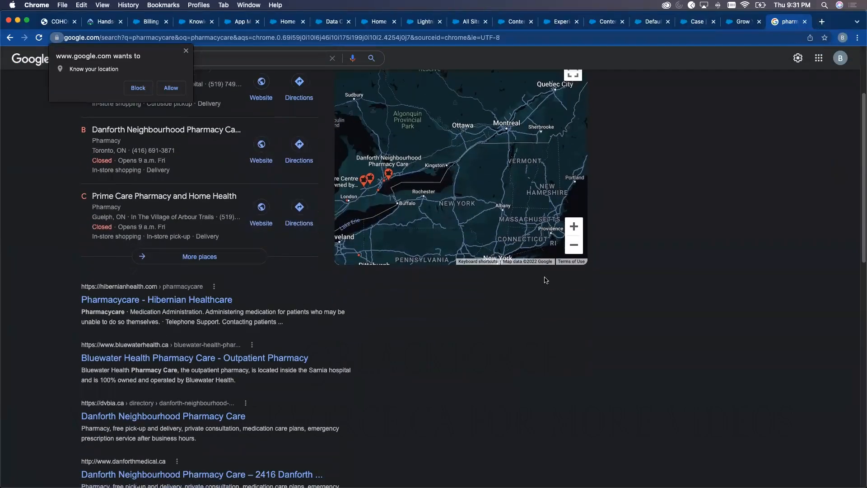
scroll(545, 280, "up", 3)
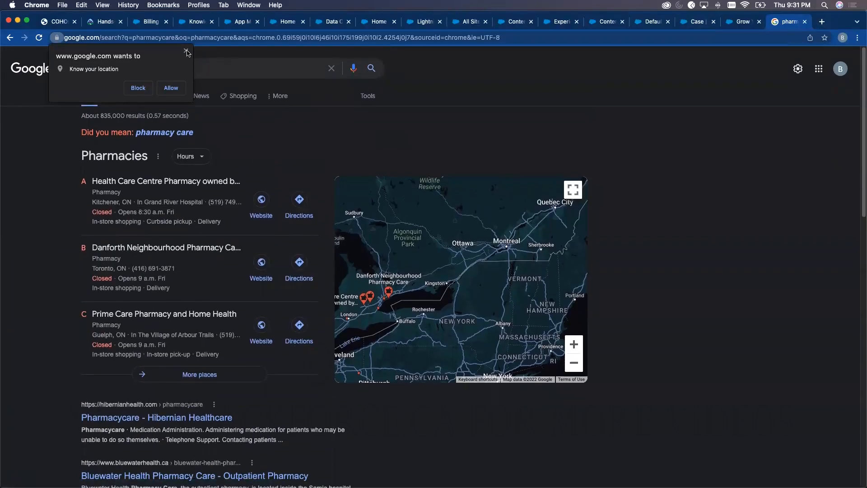
left_click(187, 51)
left_click(202, 23)
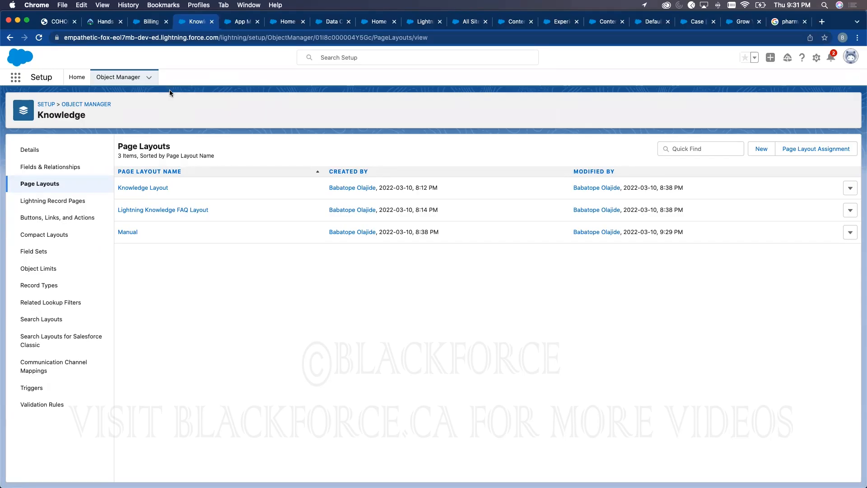
- Visit HelpDesk's Administration workspace and return to the Content Management workspace
left_click(595, 23)
left_click(58, 59)
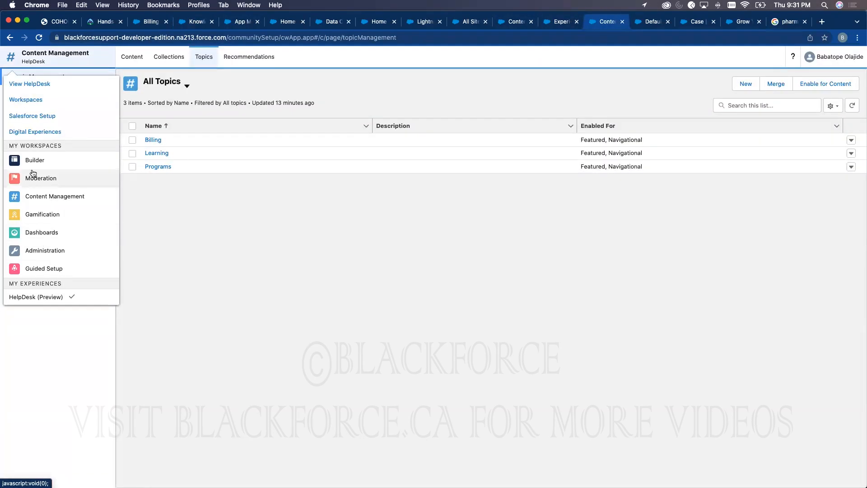
left_click(47, 251)
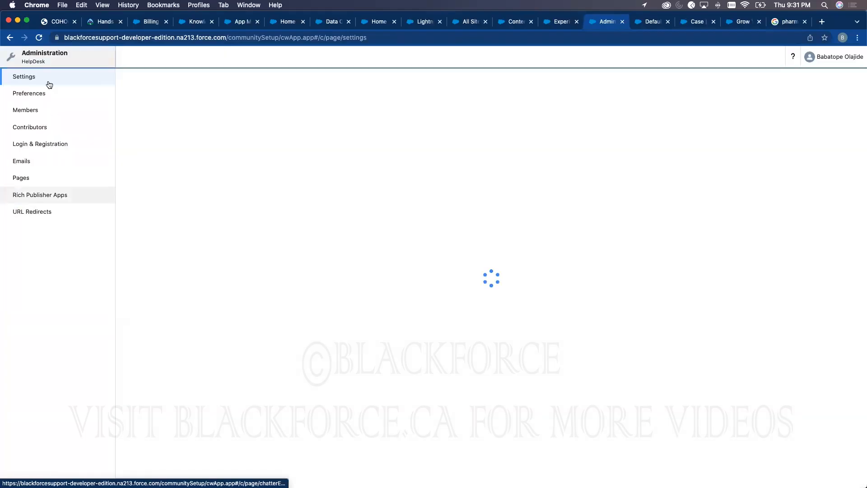
left_click(39, 63)
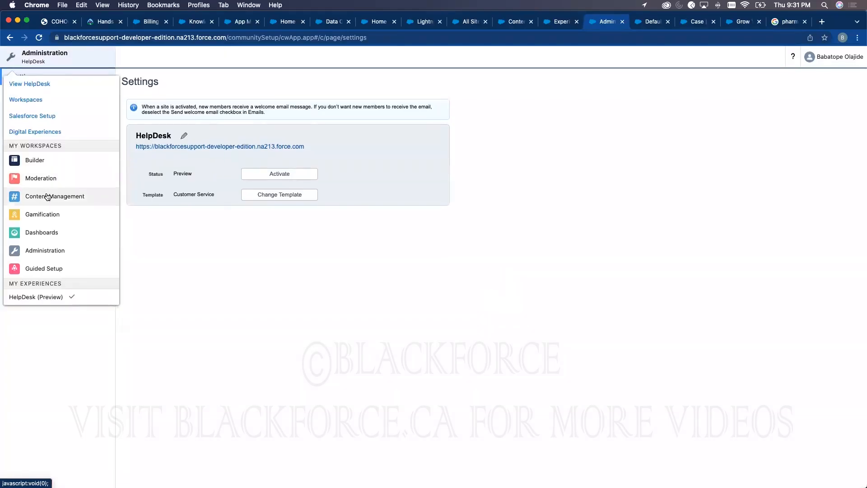
left_click(49, 195)
- View HelpDesk's Salesforce CRM and CMS Connect content pages
left_click(42, 93)
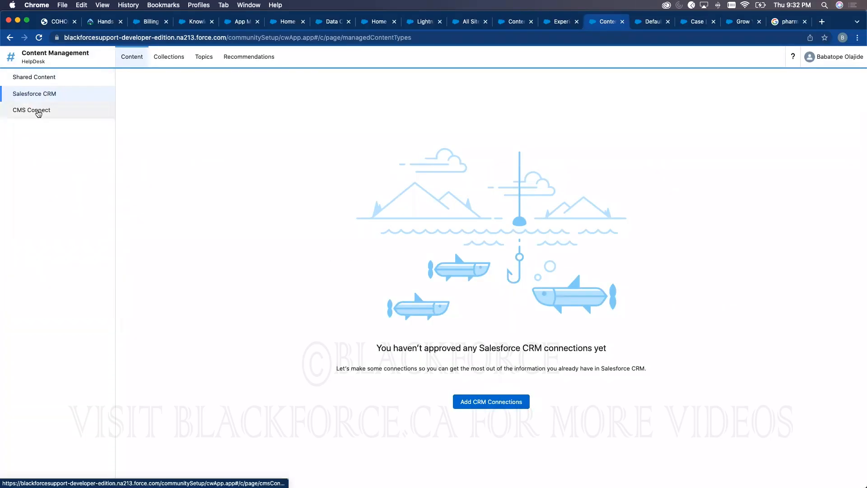
left_click(39, 113)
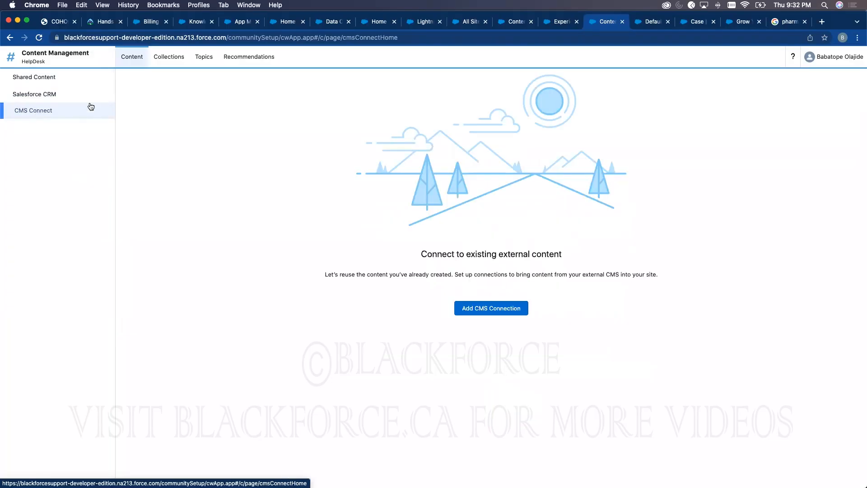
left_click(42, 61)
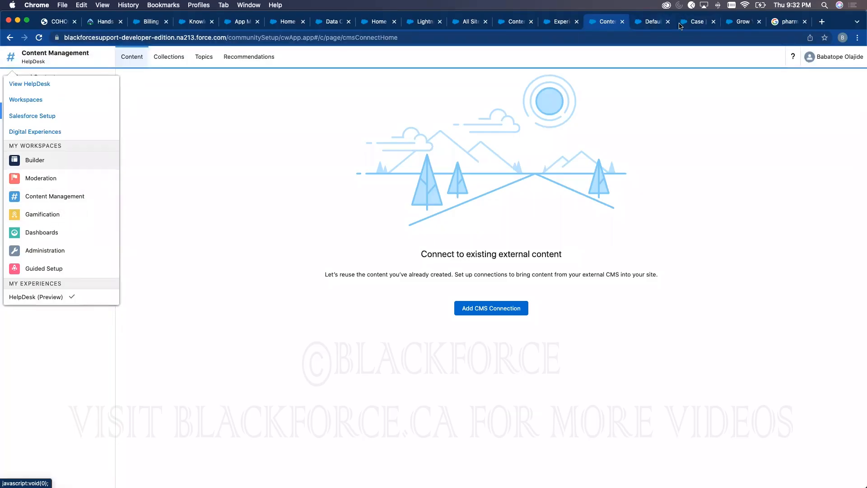
- Switch to the Case page layout tab and go to Setup Home
left_click(660, 22)
left_click(698, 24)
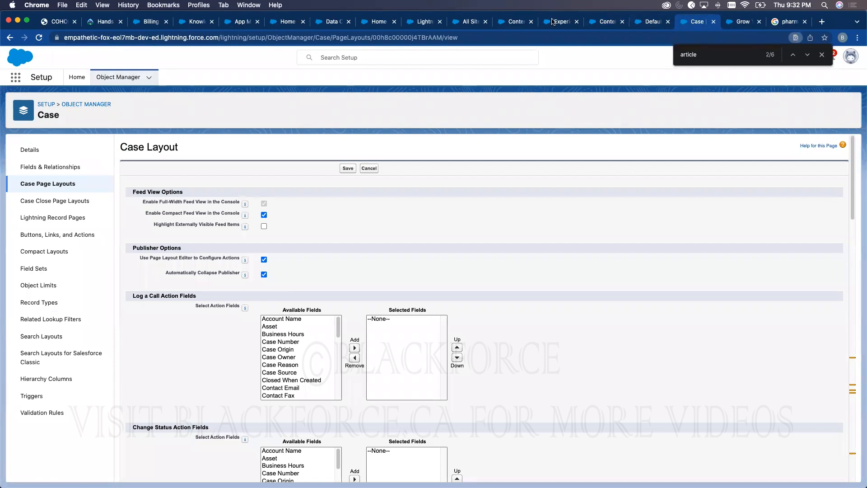
left_click(75, 78)
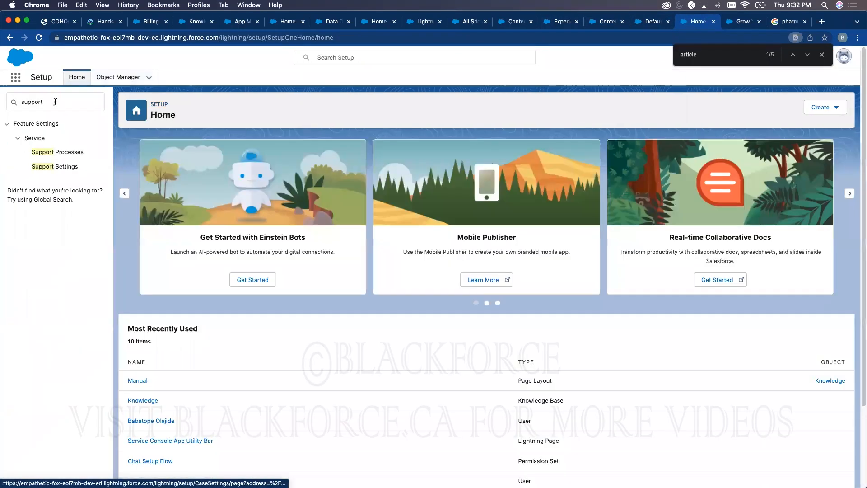
- Search Quick Find for 'site', then 'all s', and reload the Setup page
left_click(68, 102)
type("s")
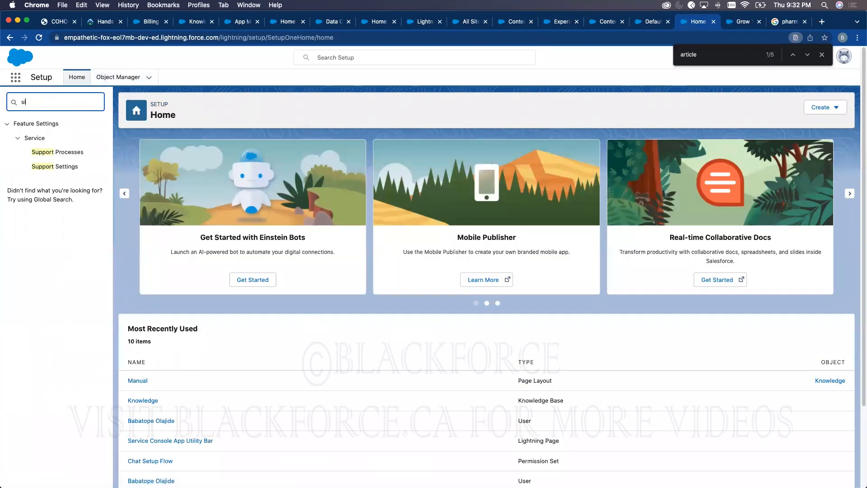
type("ite")
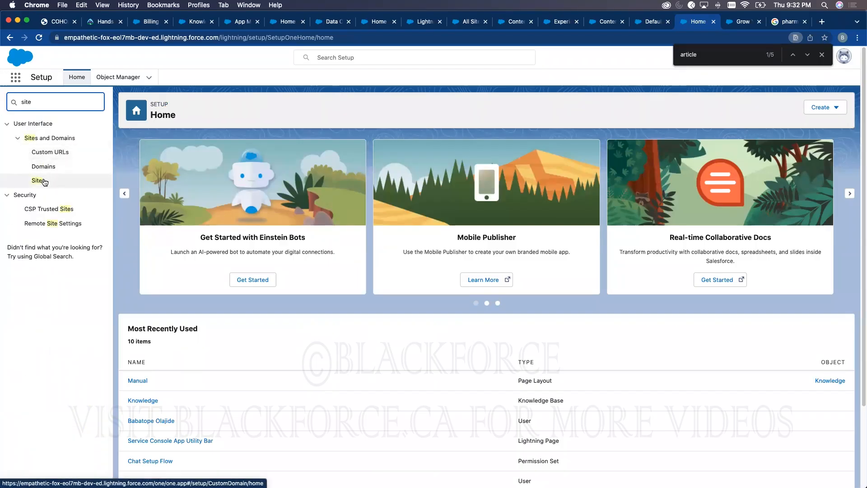
key("BackSpace")
key("BackSpace")
key("BackSpace")
key("BackSpace")
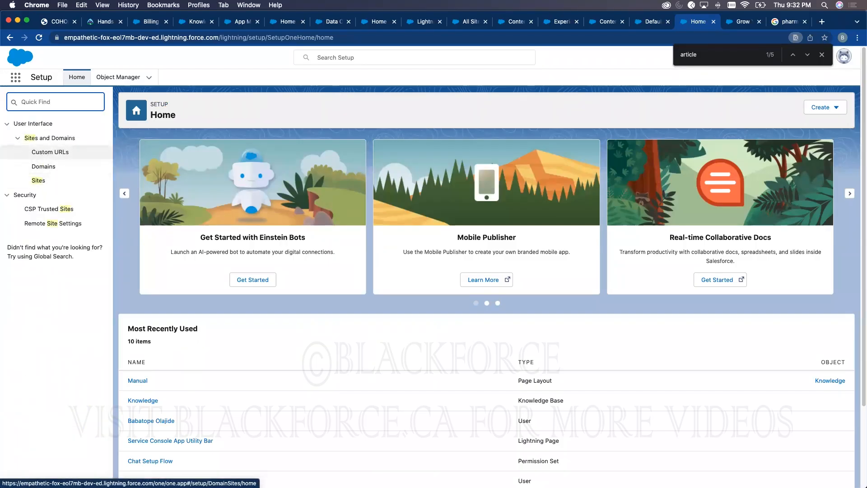
type("all s")
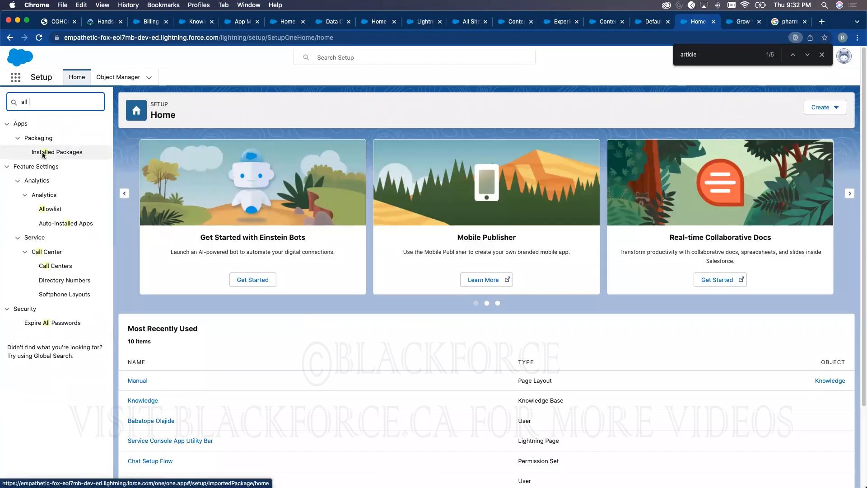
left_click(38, 38)
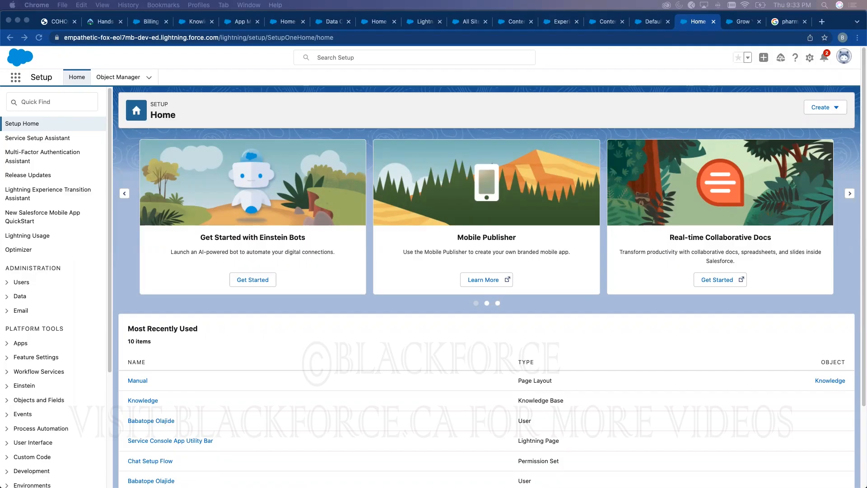
- Load the blackforce.ca website in the Google results tab
left_click(794, 21)
left_click(665, 36)
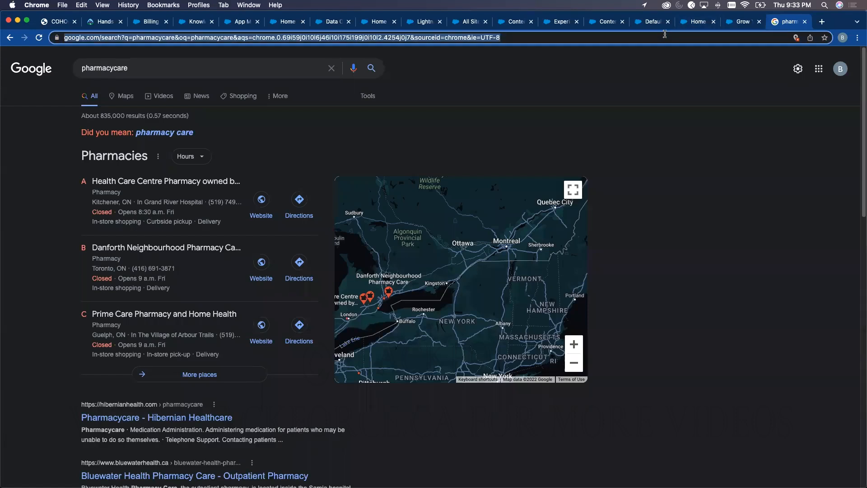
type("blac")
key("Return")
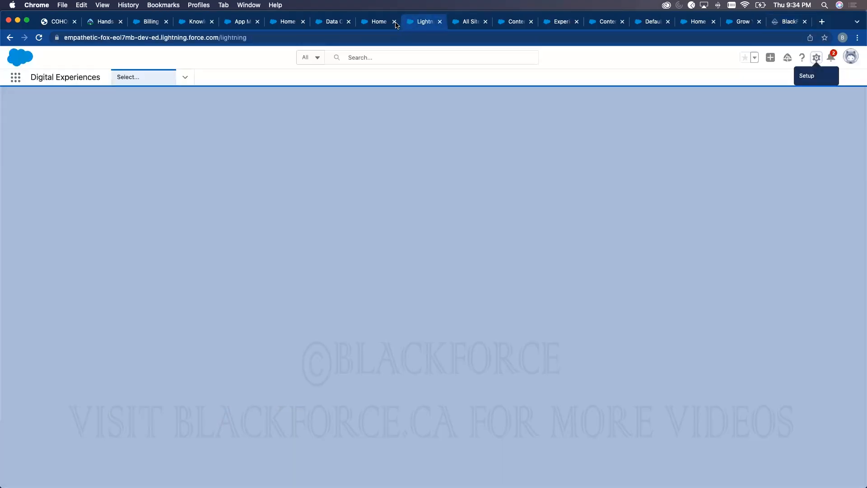
- Start the Chat with Customers guided setup from Service Setup Home
left_click(411, 26)
left_click(380, 24)
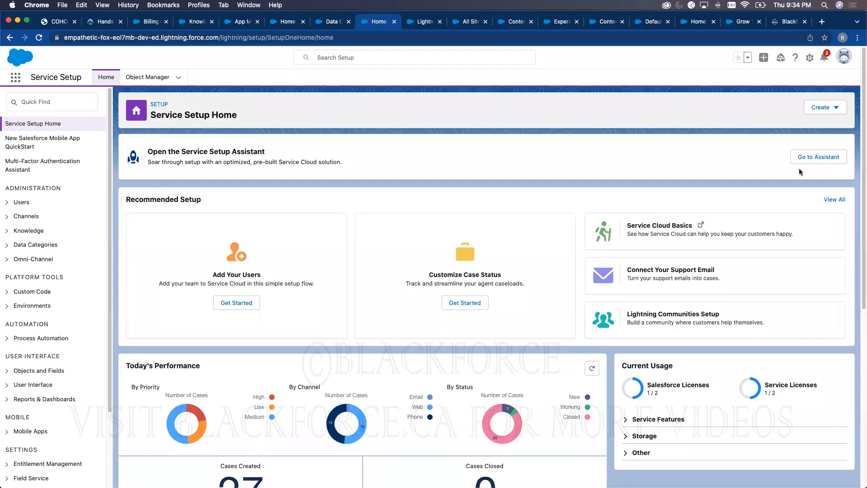
left_click(841, 199)
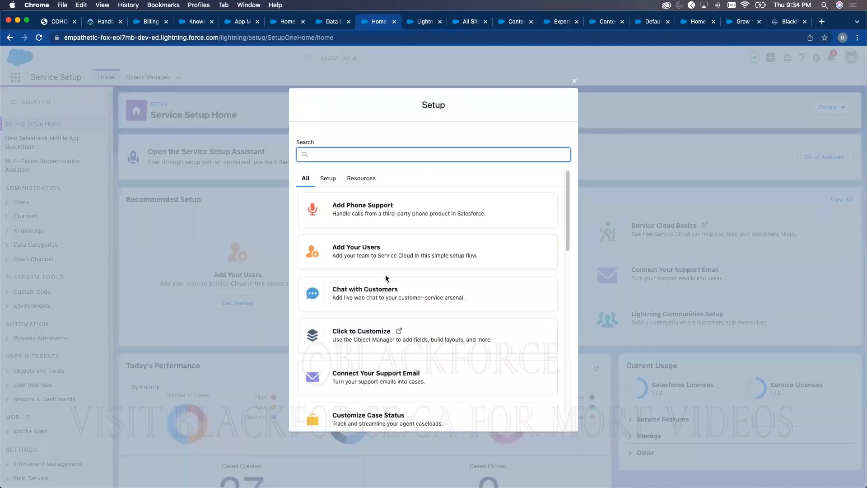
left_click(407, 292)
left_click(554, 375)
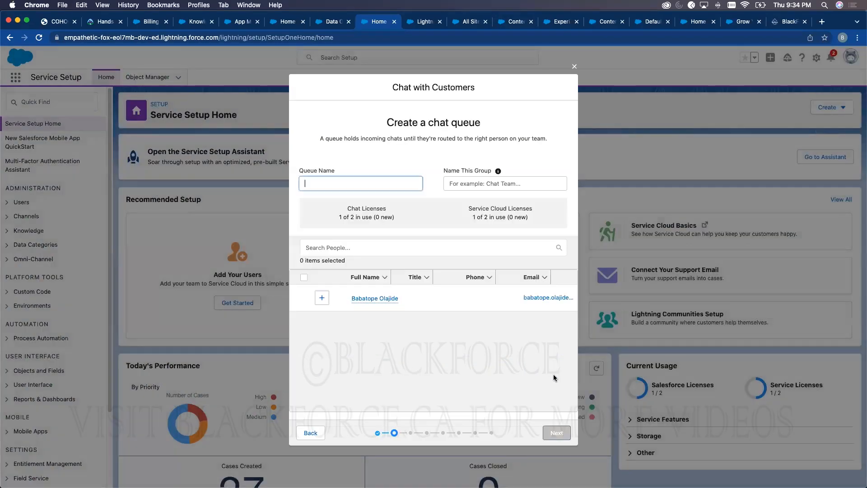
- Create chat queue and group 'dfdf' with the only listed user as agent
left_click(322, 298)
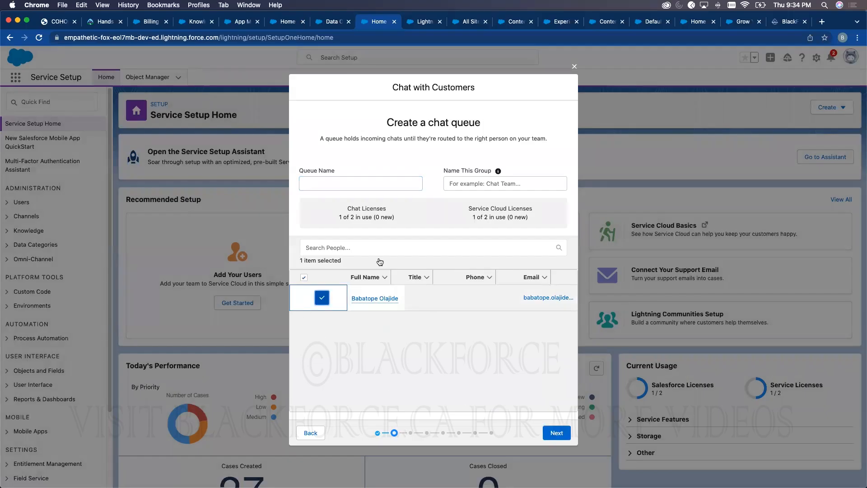
left_click(366, 181)
type("dfdf")
key("Tab")
type("dfdf")
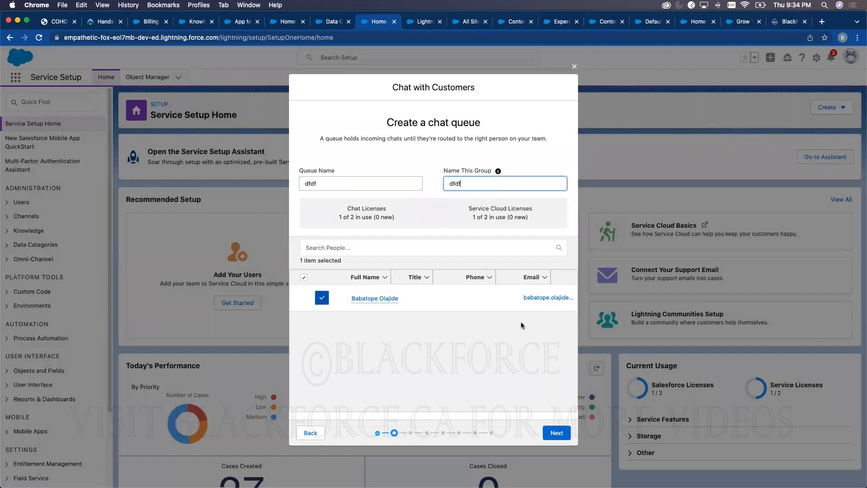
left_click(554, 433)
left_click(561, 374)
type("1")
left_click(560, 373)
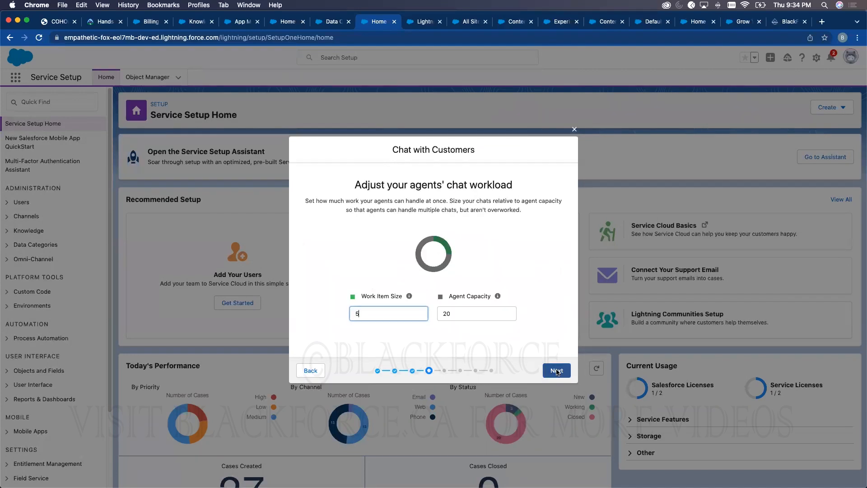
left_click(557, 372)
left_click(351, 241)
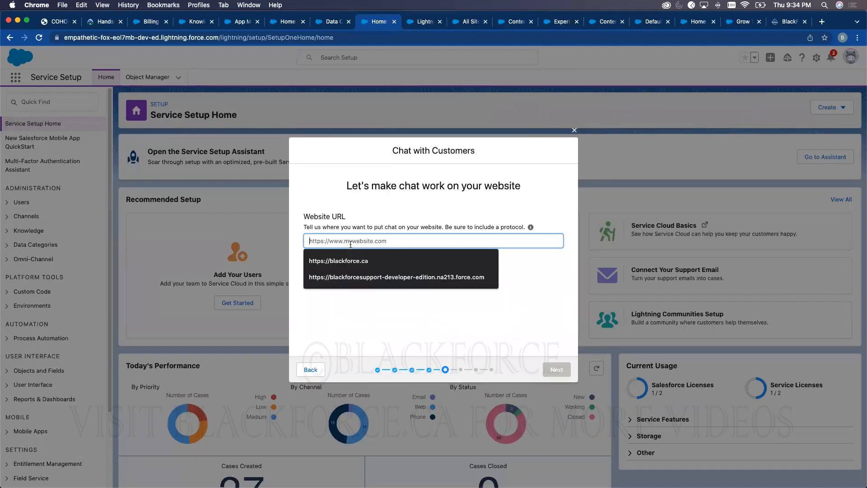
left_click(367, 262)
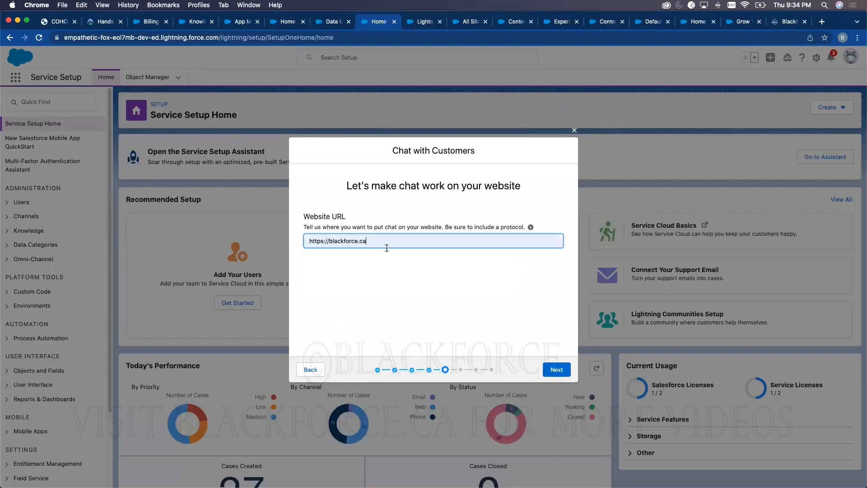
left_click(791, 24)
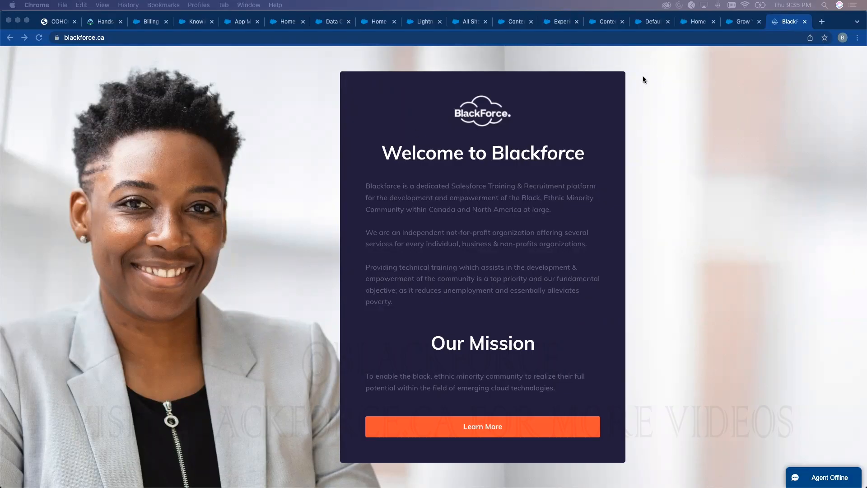
- Switch to the Data Category Setup tab listing the Billing, Learning and Program groups
left_click(330, 22)
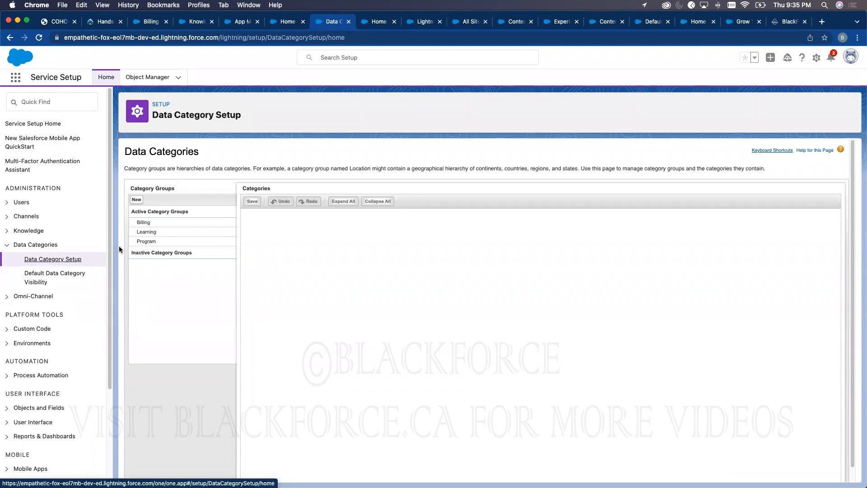
- Expand Users in the setup sidebar, then open full Setup Home in a new tab
left_click(7, 203)
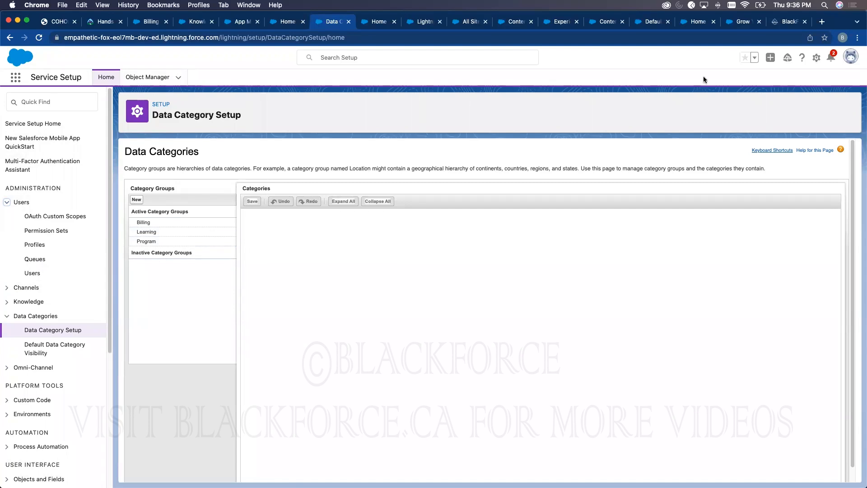
left_click(816, 58)
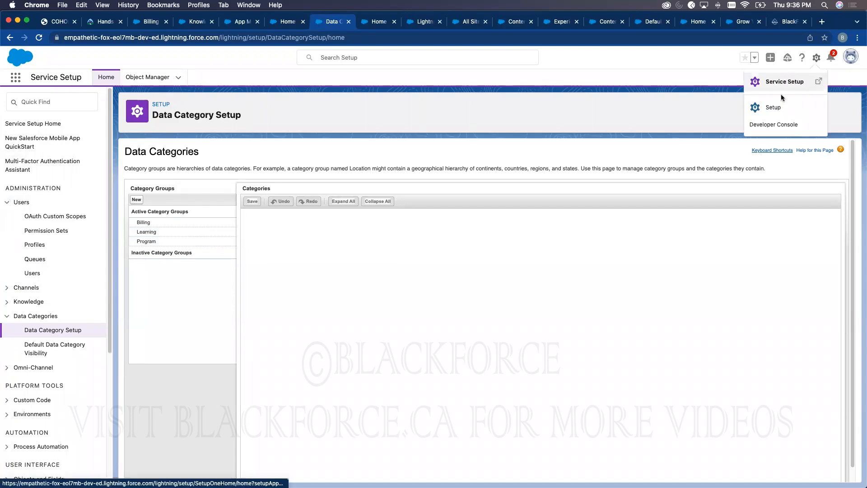
left_click(780, 107)
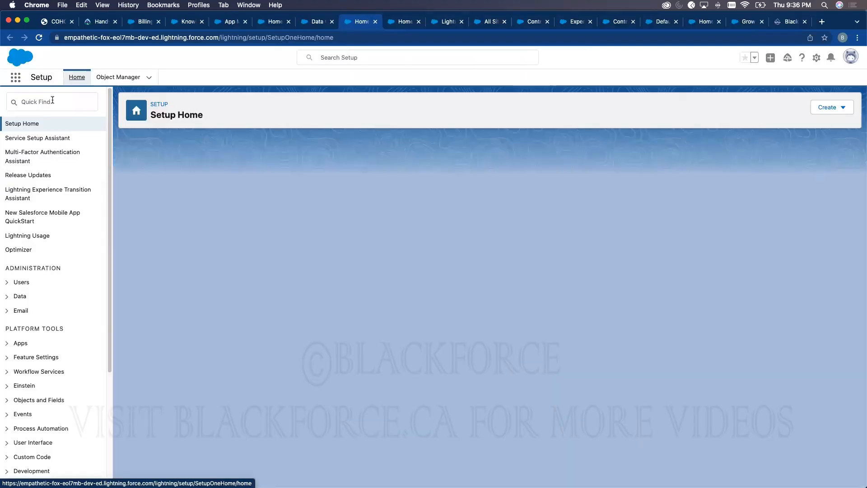
- Scroll up and down through the Setup sidebar in Setup Home
scroll(60, 270, "down", 5)
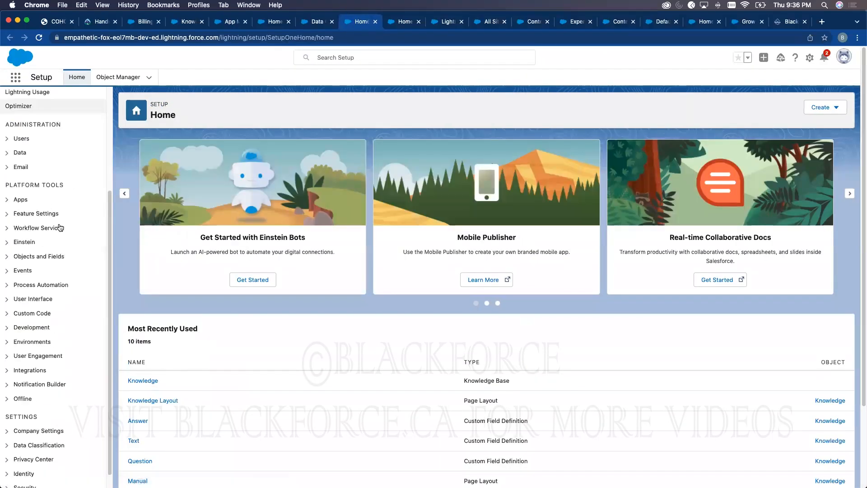
scroll(54, 291, "up", 5)
scroll(47, 277, "down", 4)
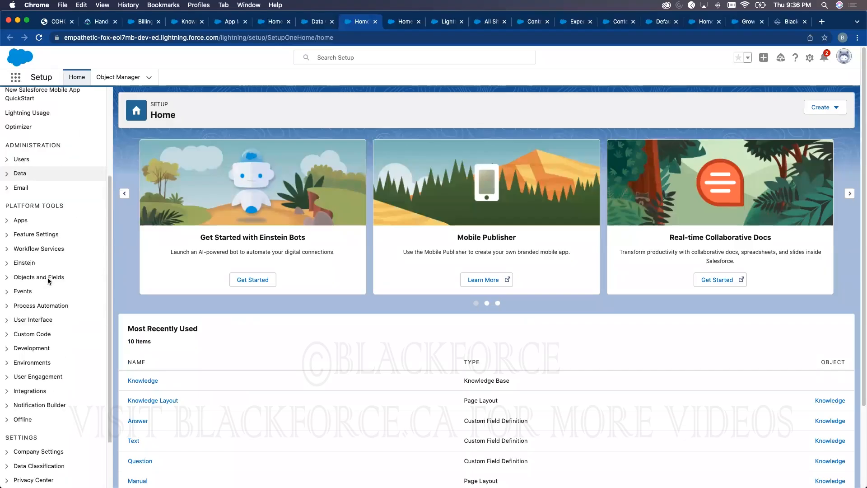
scroll(36, 311, "up", 4)
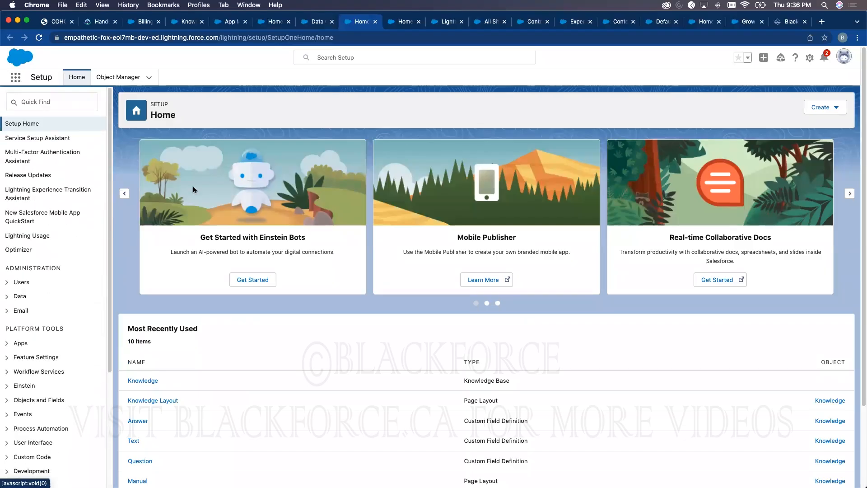
scroll(28, 353, "down", 4)
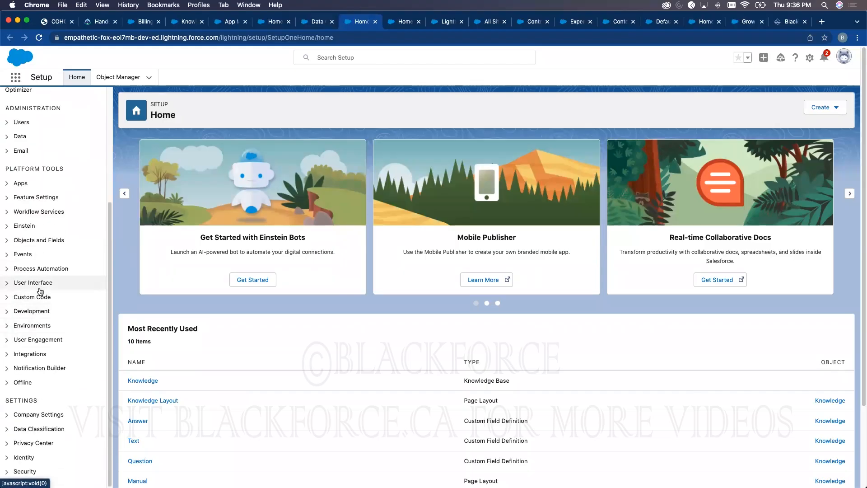
scroll(39, 289, "up", 4)
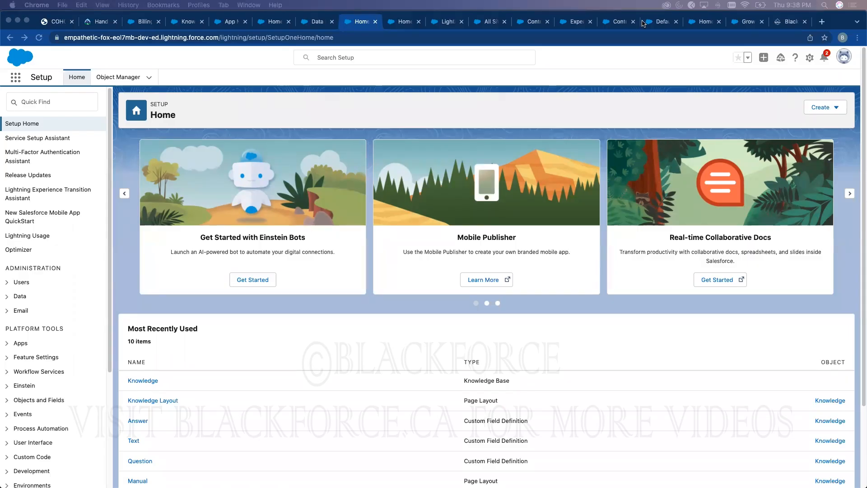
- Bring up the COHORT Day 4 training PDF at page 8, Mock Certification Questions
left_click(53, 23)
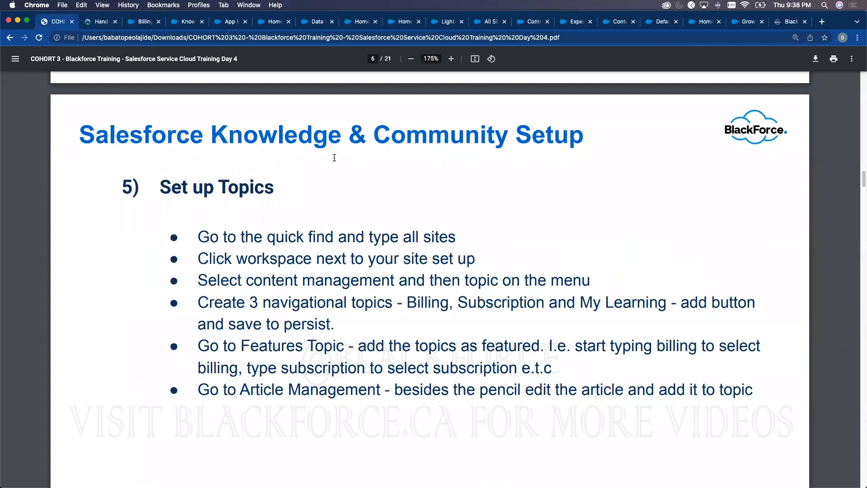
scroll(333, 226, "down", 1)
scroll(335, 233, "down", 15)
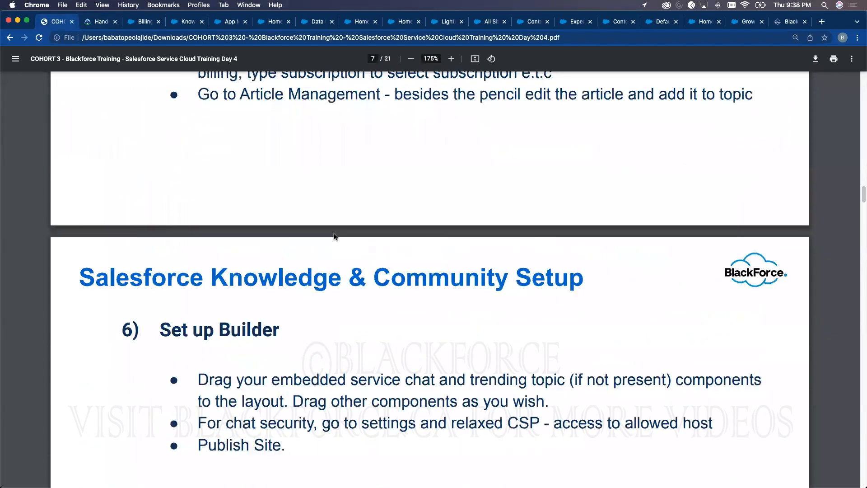
scroll(334, 233, "down", 3)
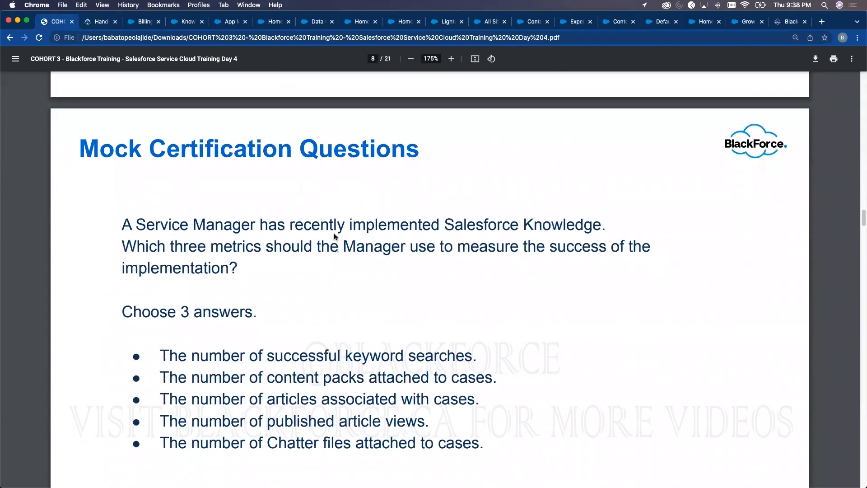
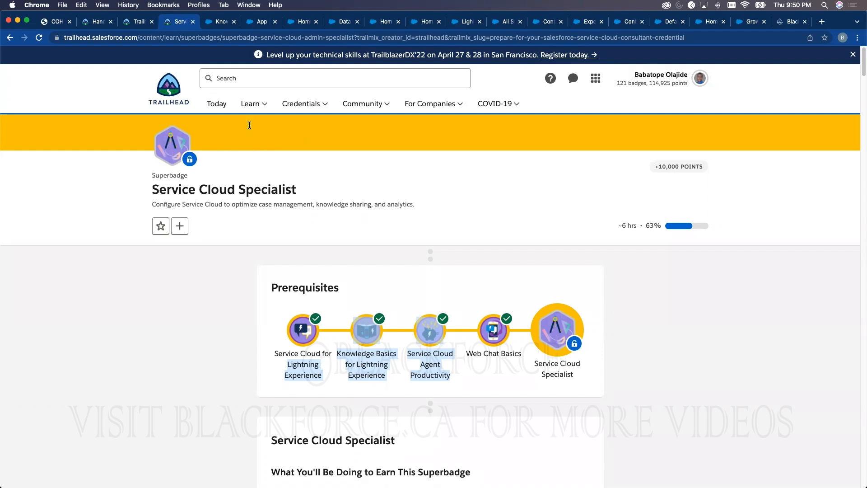
- Load the blackforce.ca website in the current tab
left_click(252, 39)
type("black")
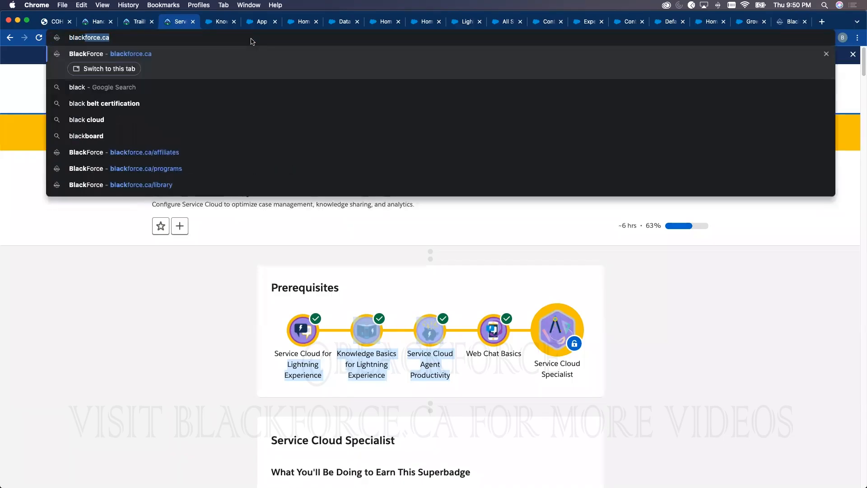
key("Return")
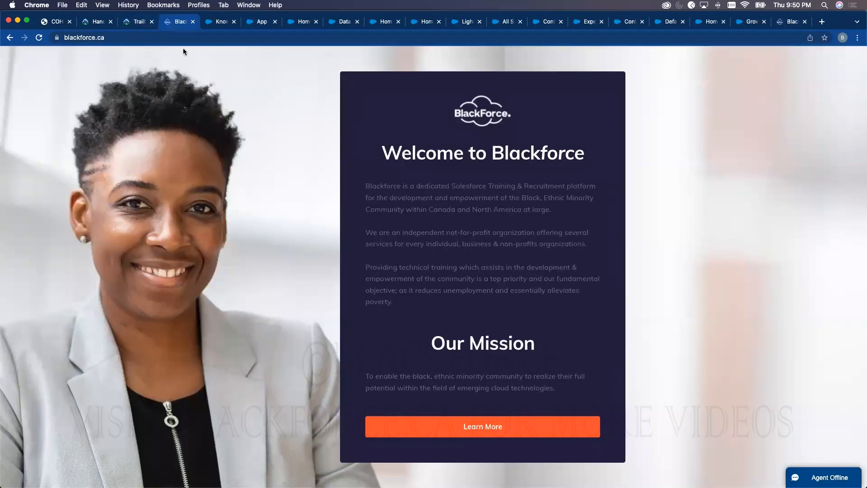
- In the Trailhead tab, go to auth.singlelogin.io instead
left_click(140, 23)
left_click(152, 39)
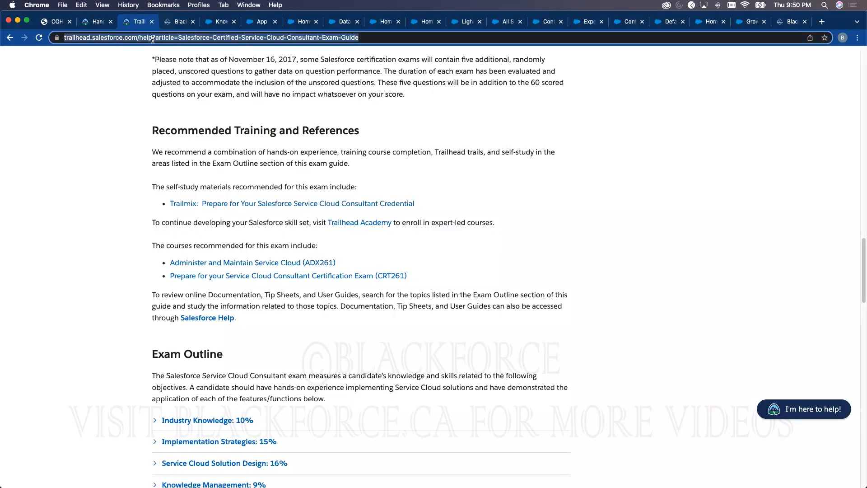
type("aut")
key("Return")
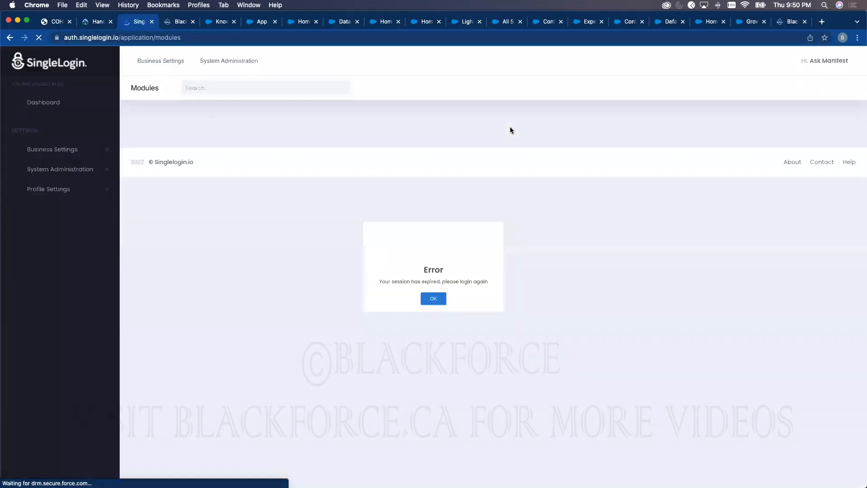
- Dismiss the session-expired error and sign in as Business Manager with the account username and password
left_click(432, 309)
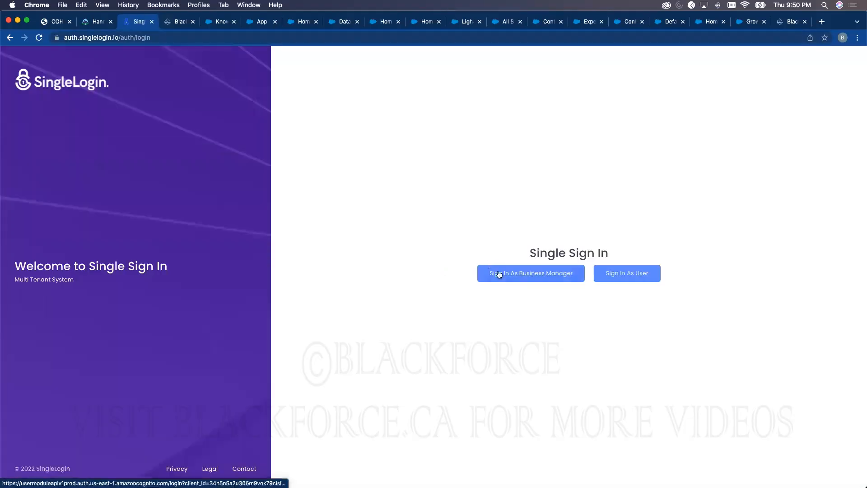
left_click(516, 275)
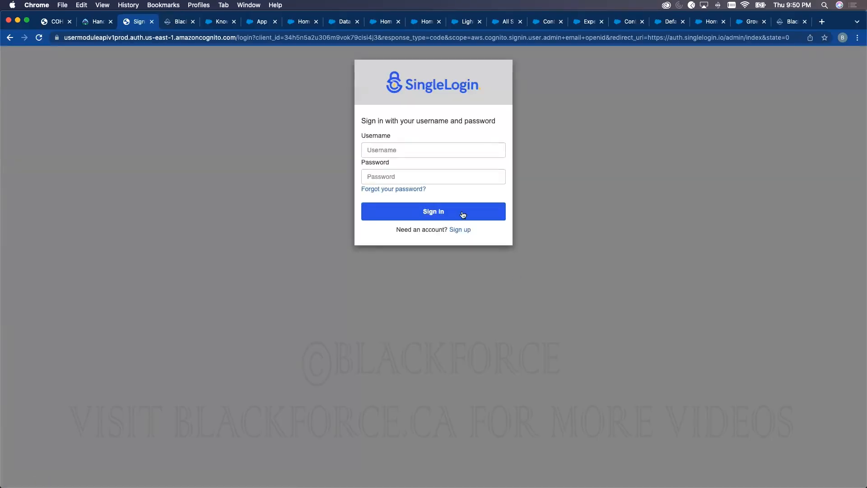
left_click(411, 151)
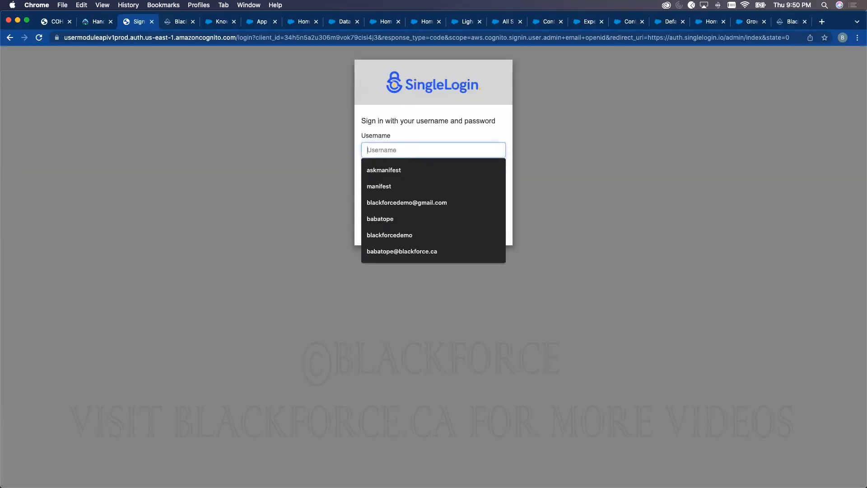
type("manifest")
key("Tab")
type("•••••")
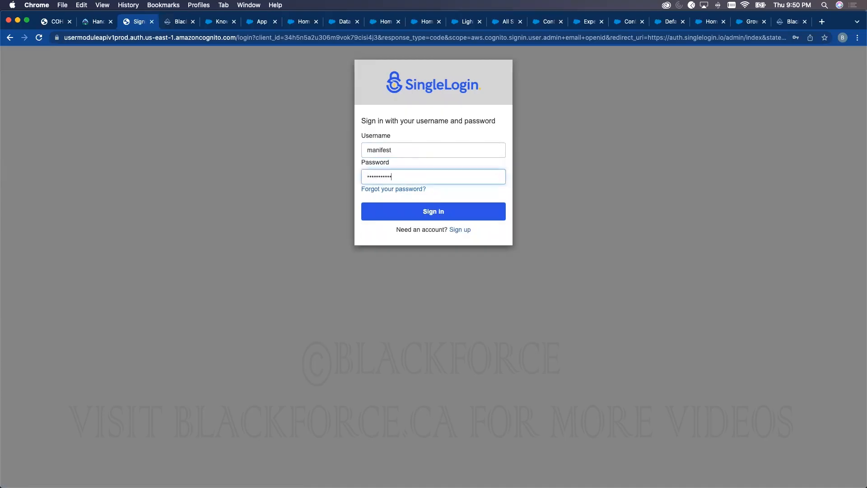
type("••••••")
key("Return")
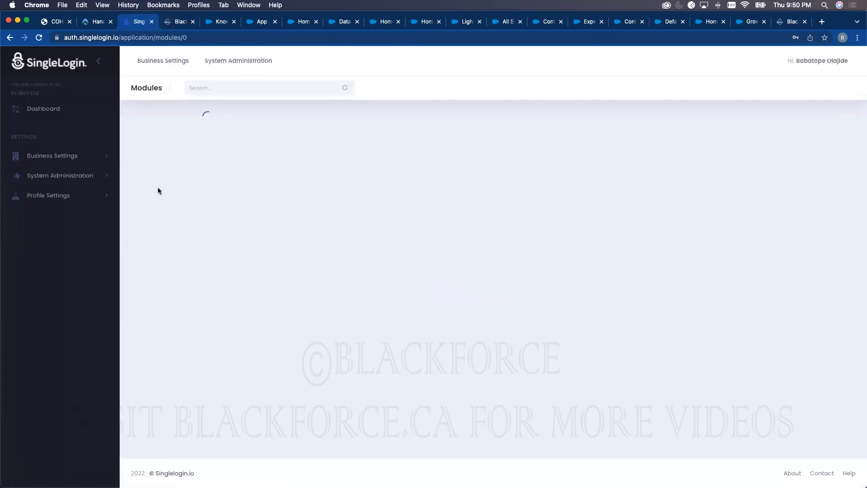
- Switch the active business to Blackforce Inc. under My Businesses
left_click(70, 156)
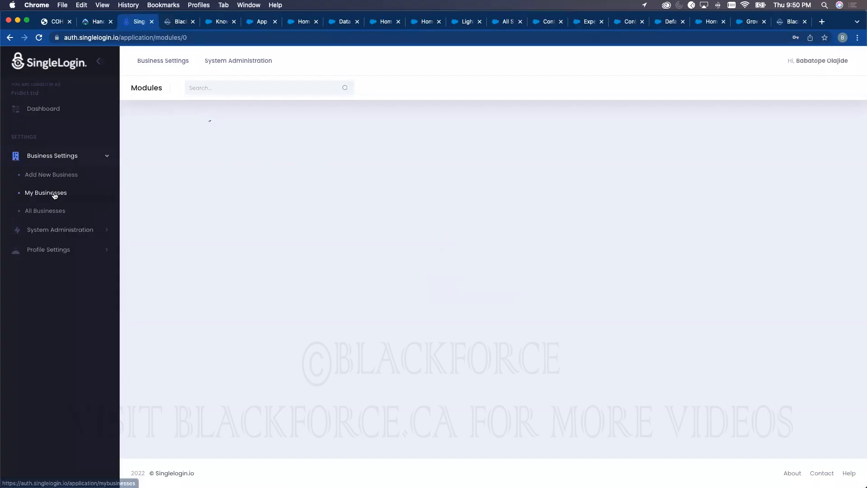
left_click(54, 193)
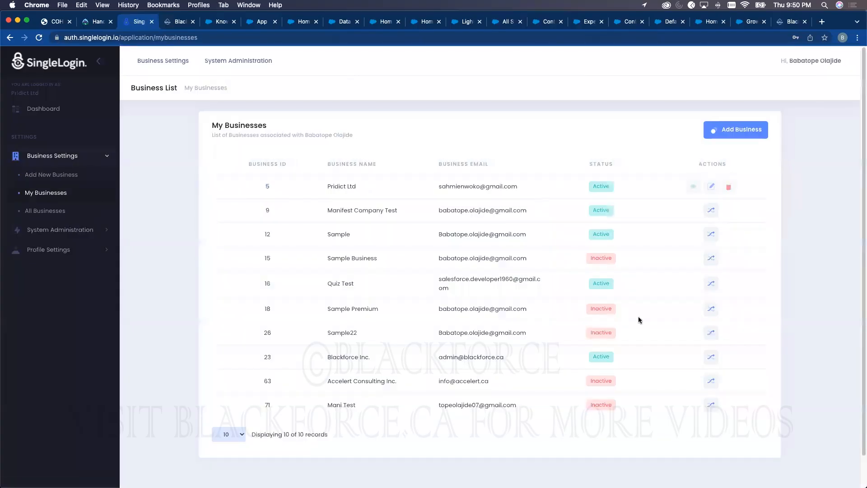
left_click(711, 357)
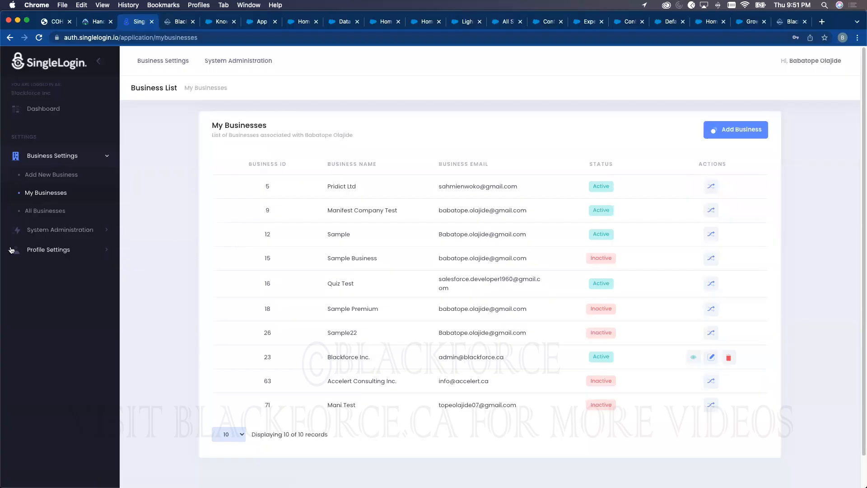
- Launch the My Learning module from System Administration > Modules
left_click(40, 229)
left_click(37, 213)
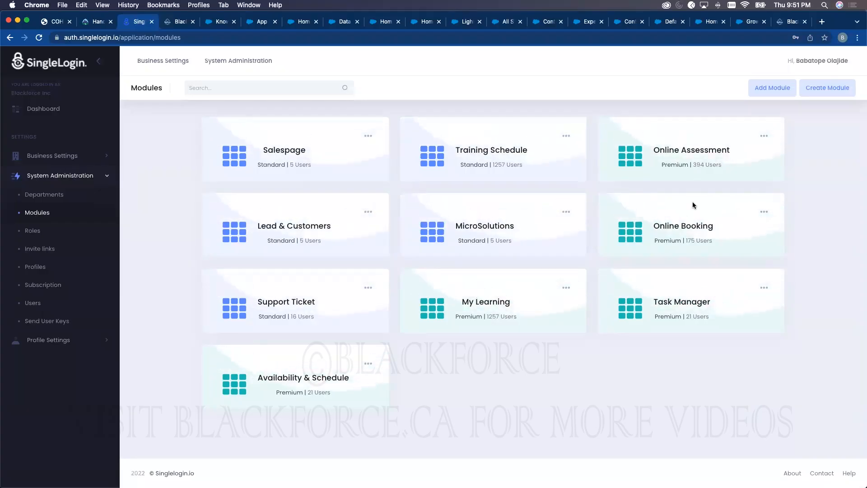
left_click(494, 302)
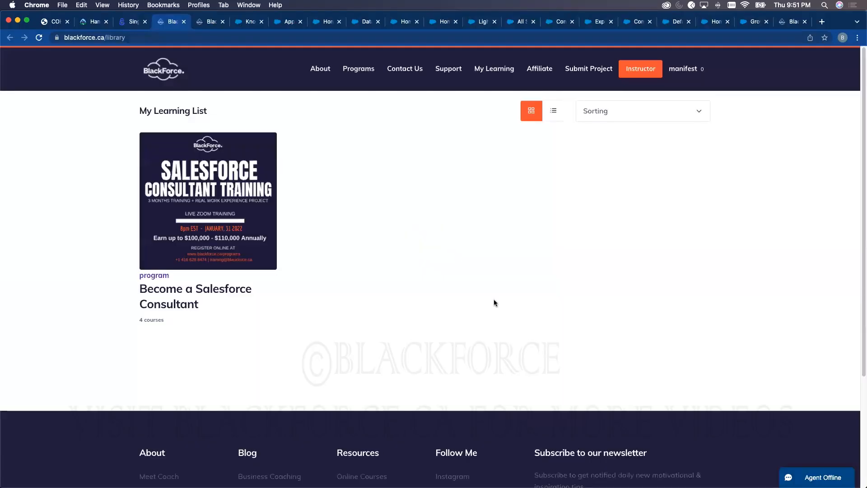
- Open Submit Project and choose Individual Projects with title Salesforce Billing Project 1
left_click(585, 70)
scroll(452, 298, "down", 3)
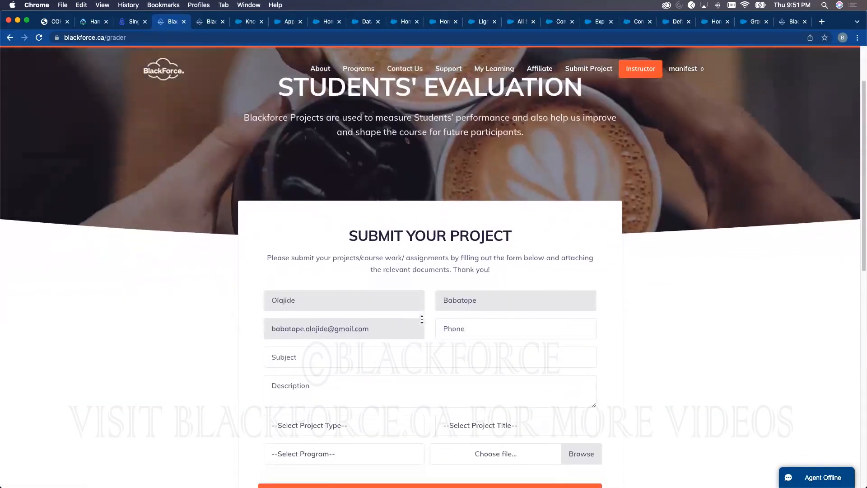
scroll(422, 320, "down", 3)
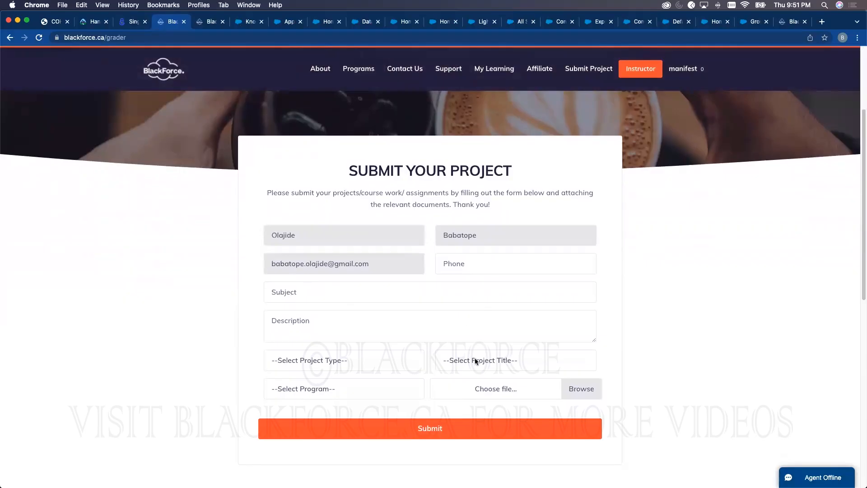
left_click(475, 360)
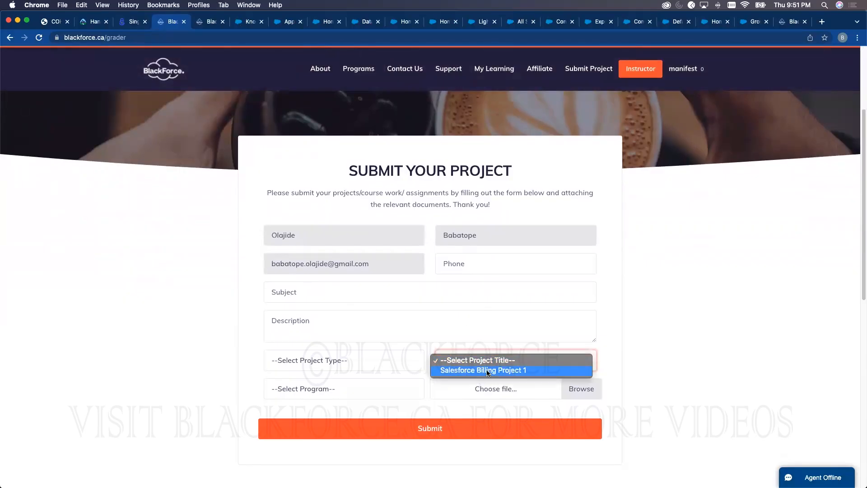
left_click(362, 371)
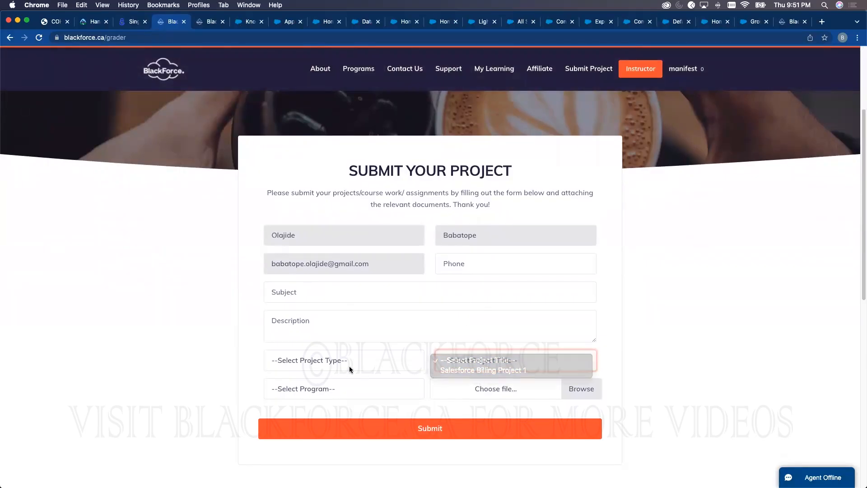
left_click(344, 369)
left_click(332, 370)
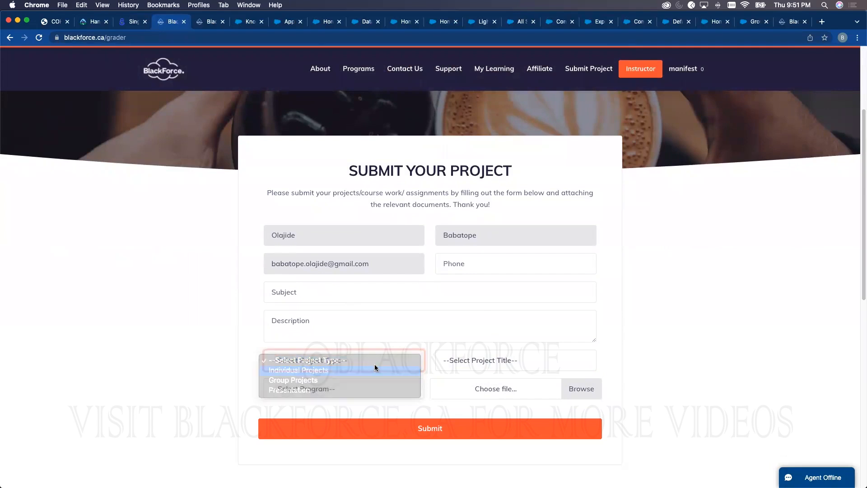
left_click(483, 364)
left_click(480, 374)
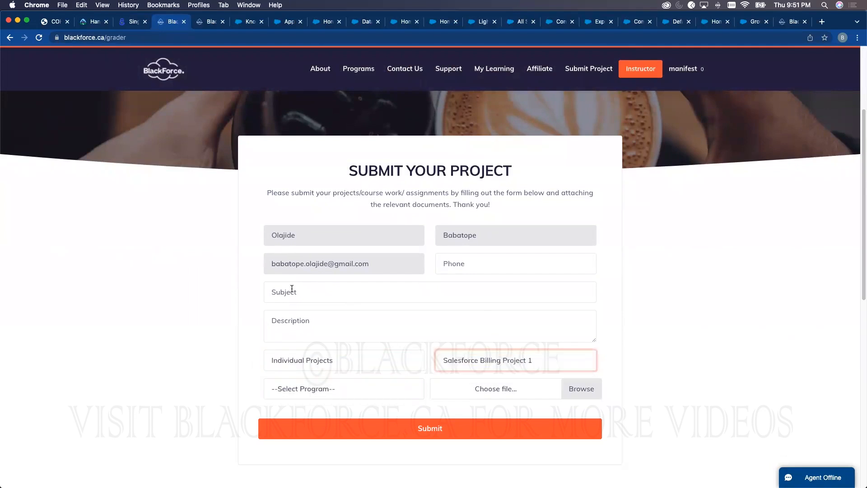
- Check the Description, program list and file picker, leaving the program and attachment empty
left_click(288, 323)
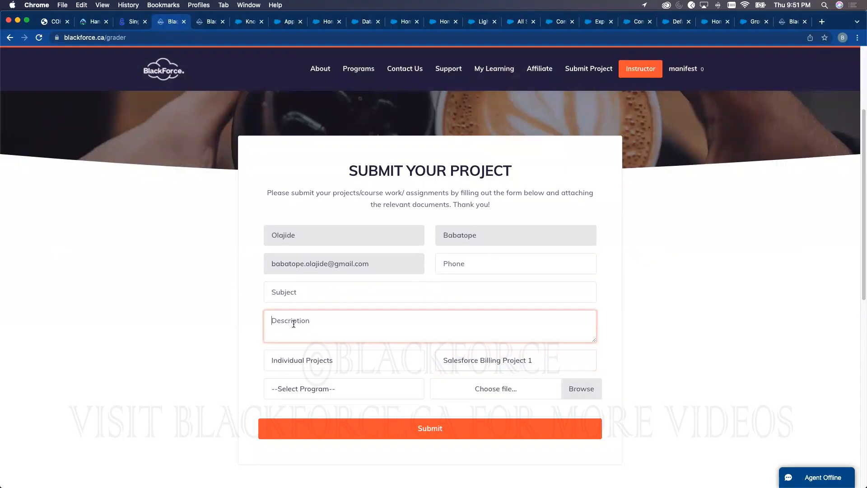
left_click(378, 396)
left_click(607, 140)
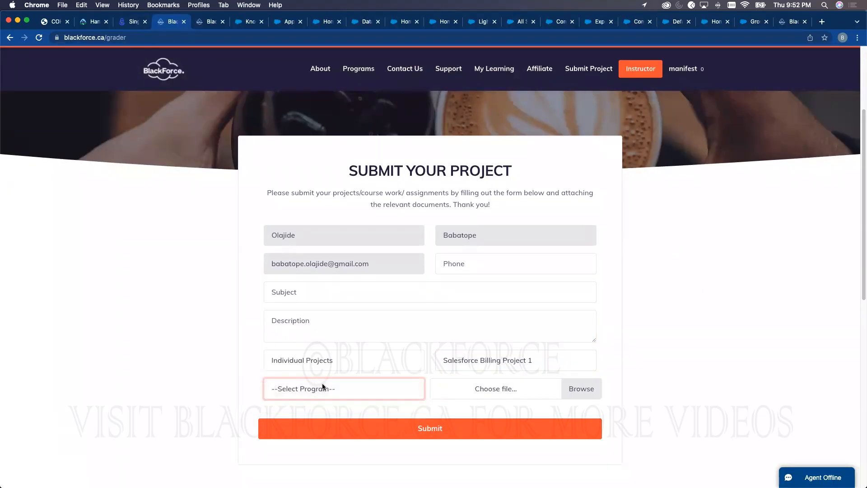
left_click(581, 387)
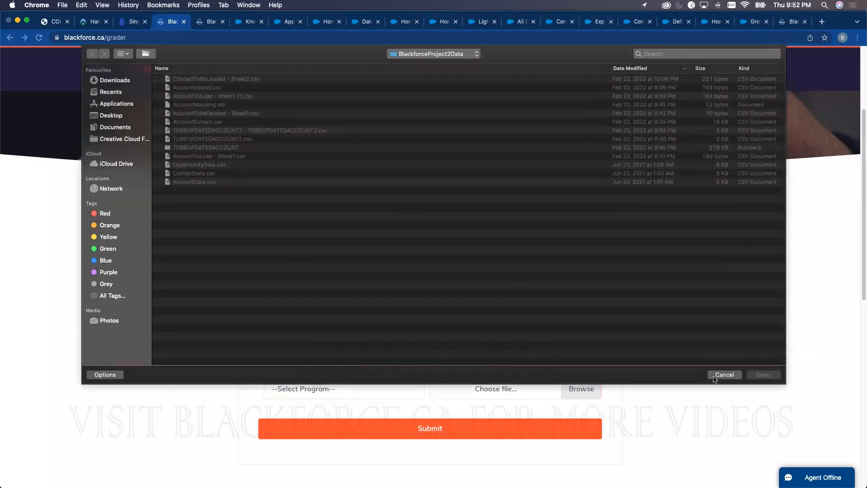
left_click(724, 374)
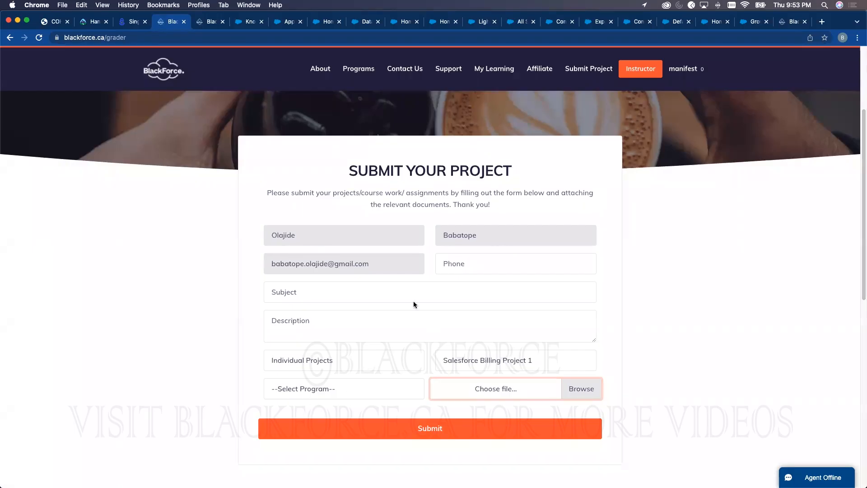
- Log out of Blackforce and sign back in through SingleLogin as Blackforce Inc
mouse_move(694, 74)
left_click(690, 144)
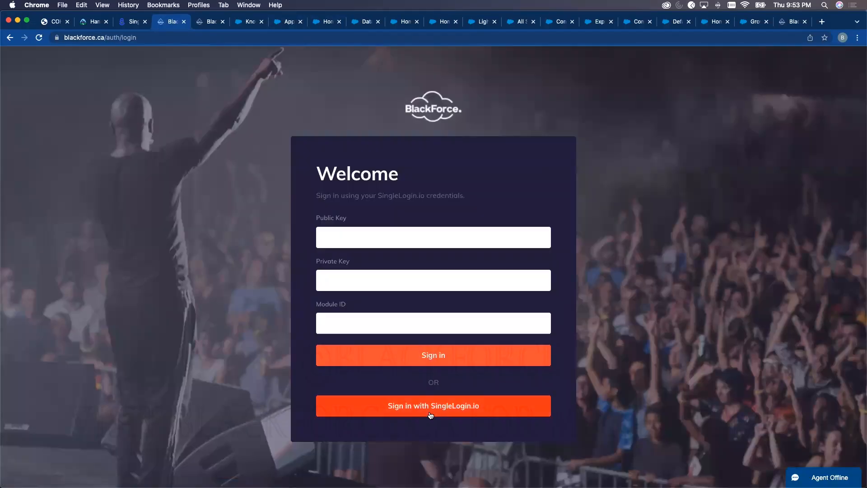
left_click(431, 408)
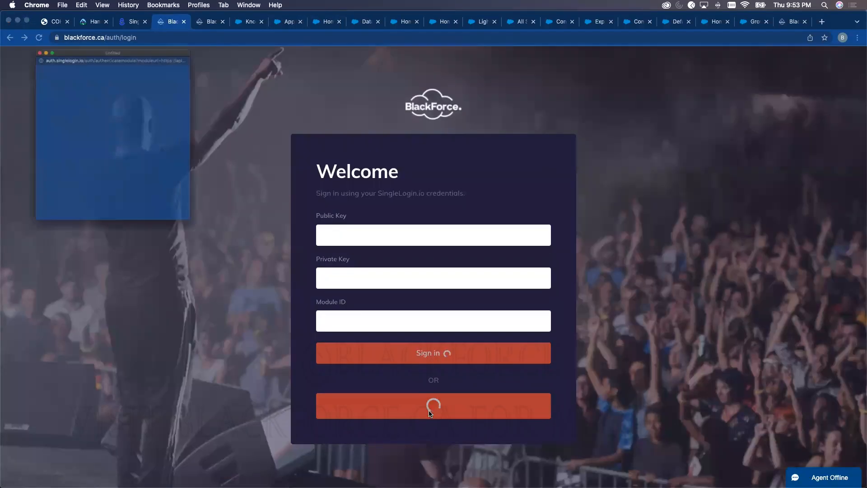
left_click_drag(149, 20, 253, 52)
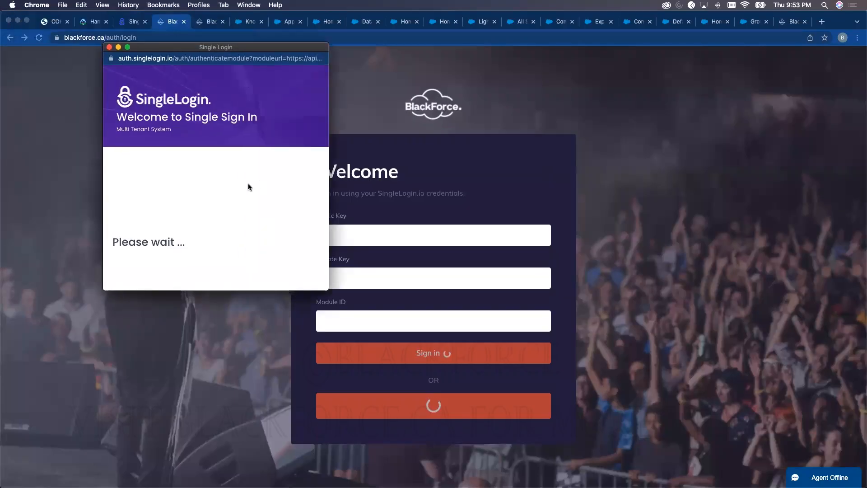
scroll(232, 209, "down", 10)
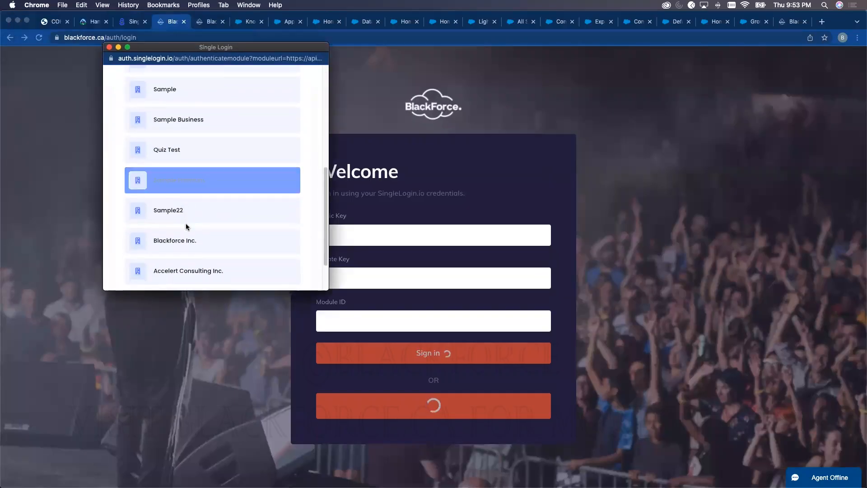
left_click(190, 215)
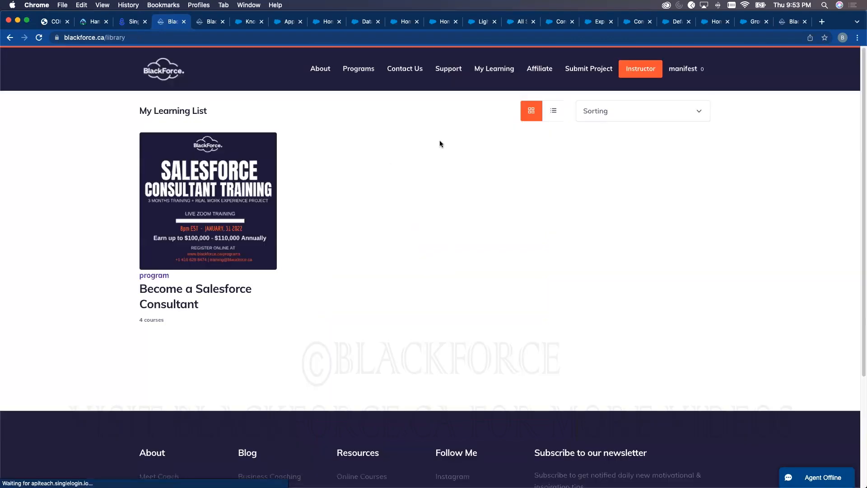
- Reopen the Submit Your Project form and cancel the file picker without attaching a file
left_click(590, 70)
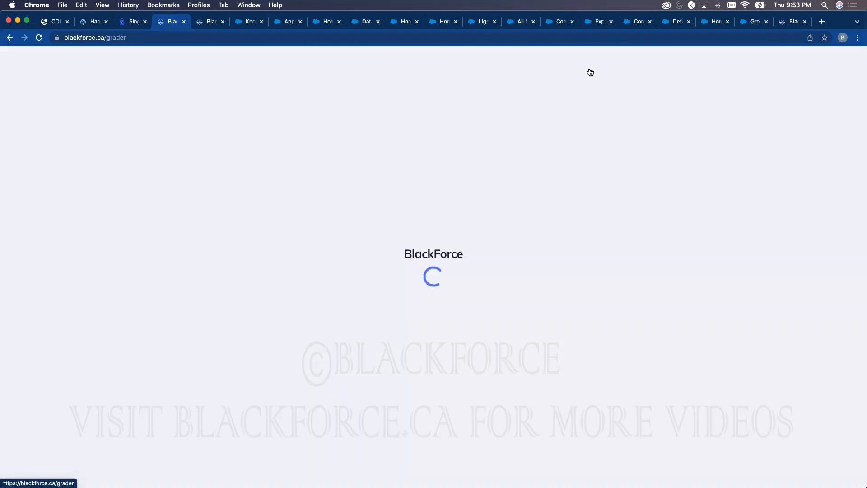
scroll(374, 396, "down", 3)
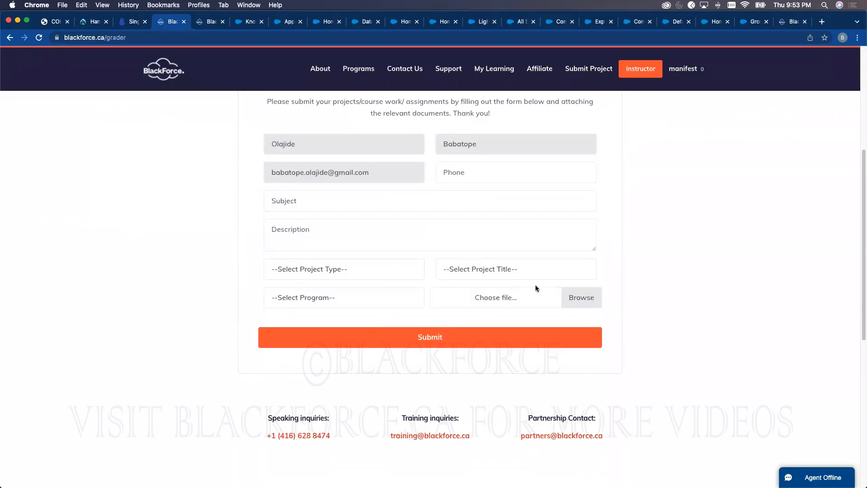
left_click(590, 298)
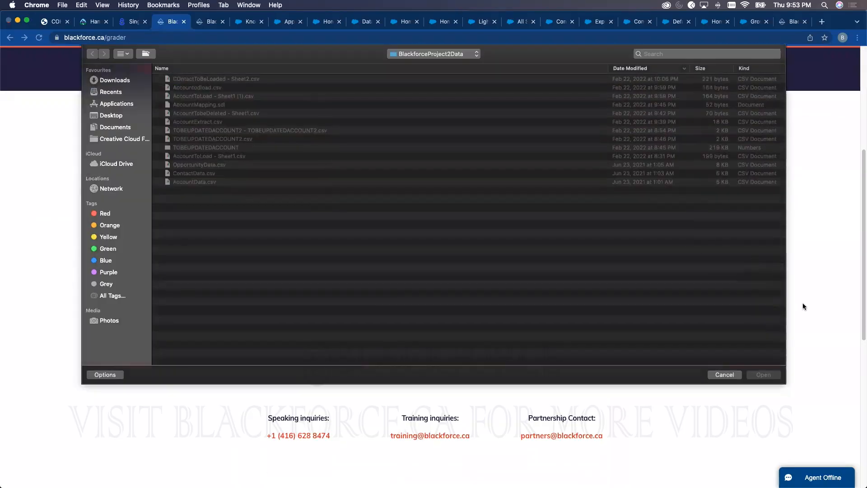
left_click(725, 368)
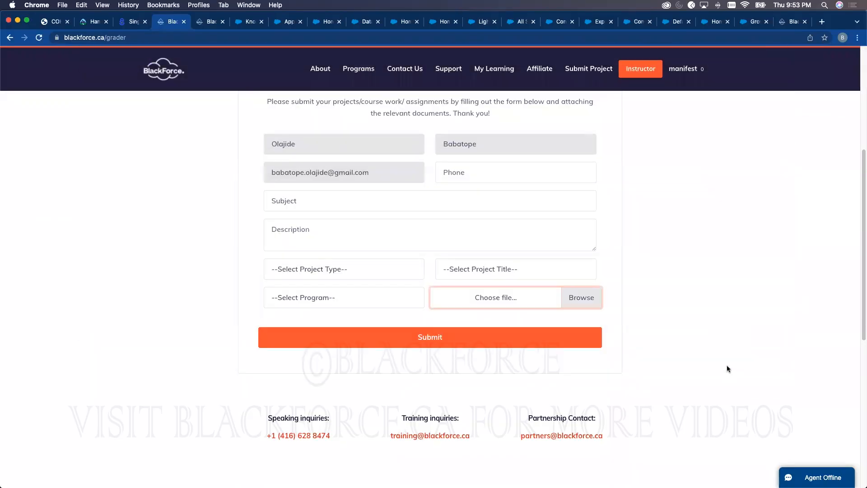